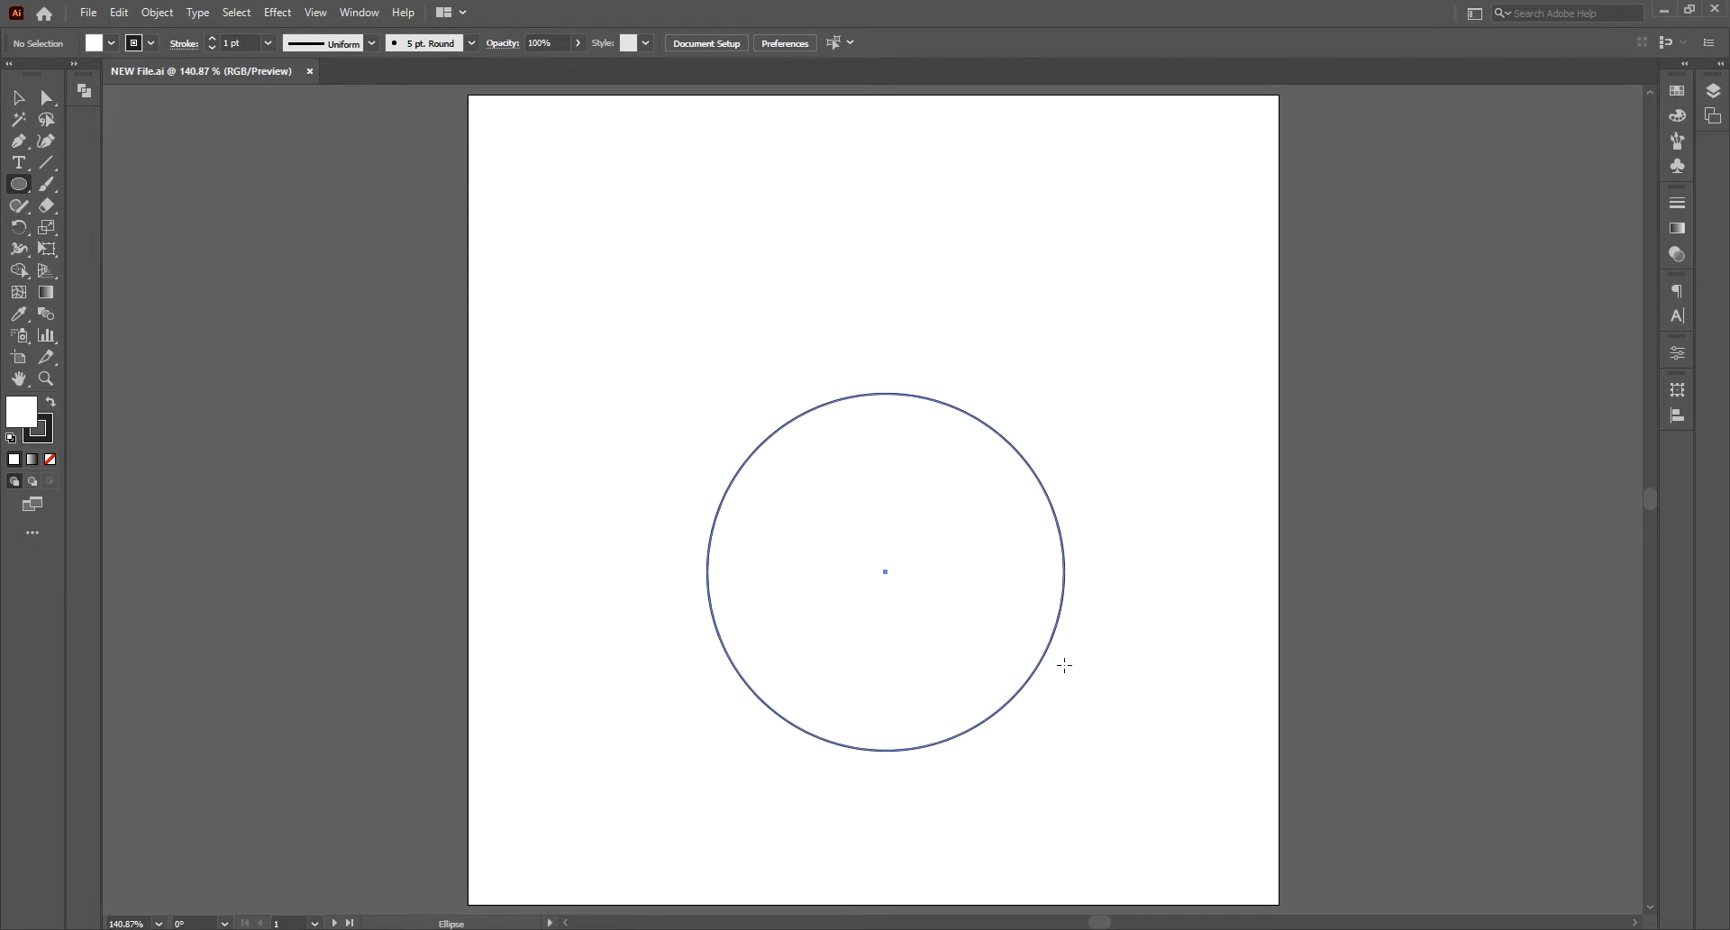
# Step: Set the stroke weight of the large circle to 12 pt
pyautogui.click(212, 39)
pyautogui.click(212, 39)
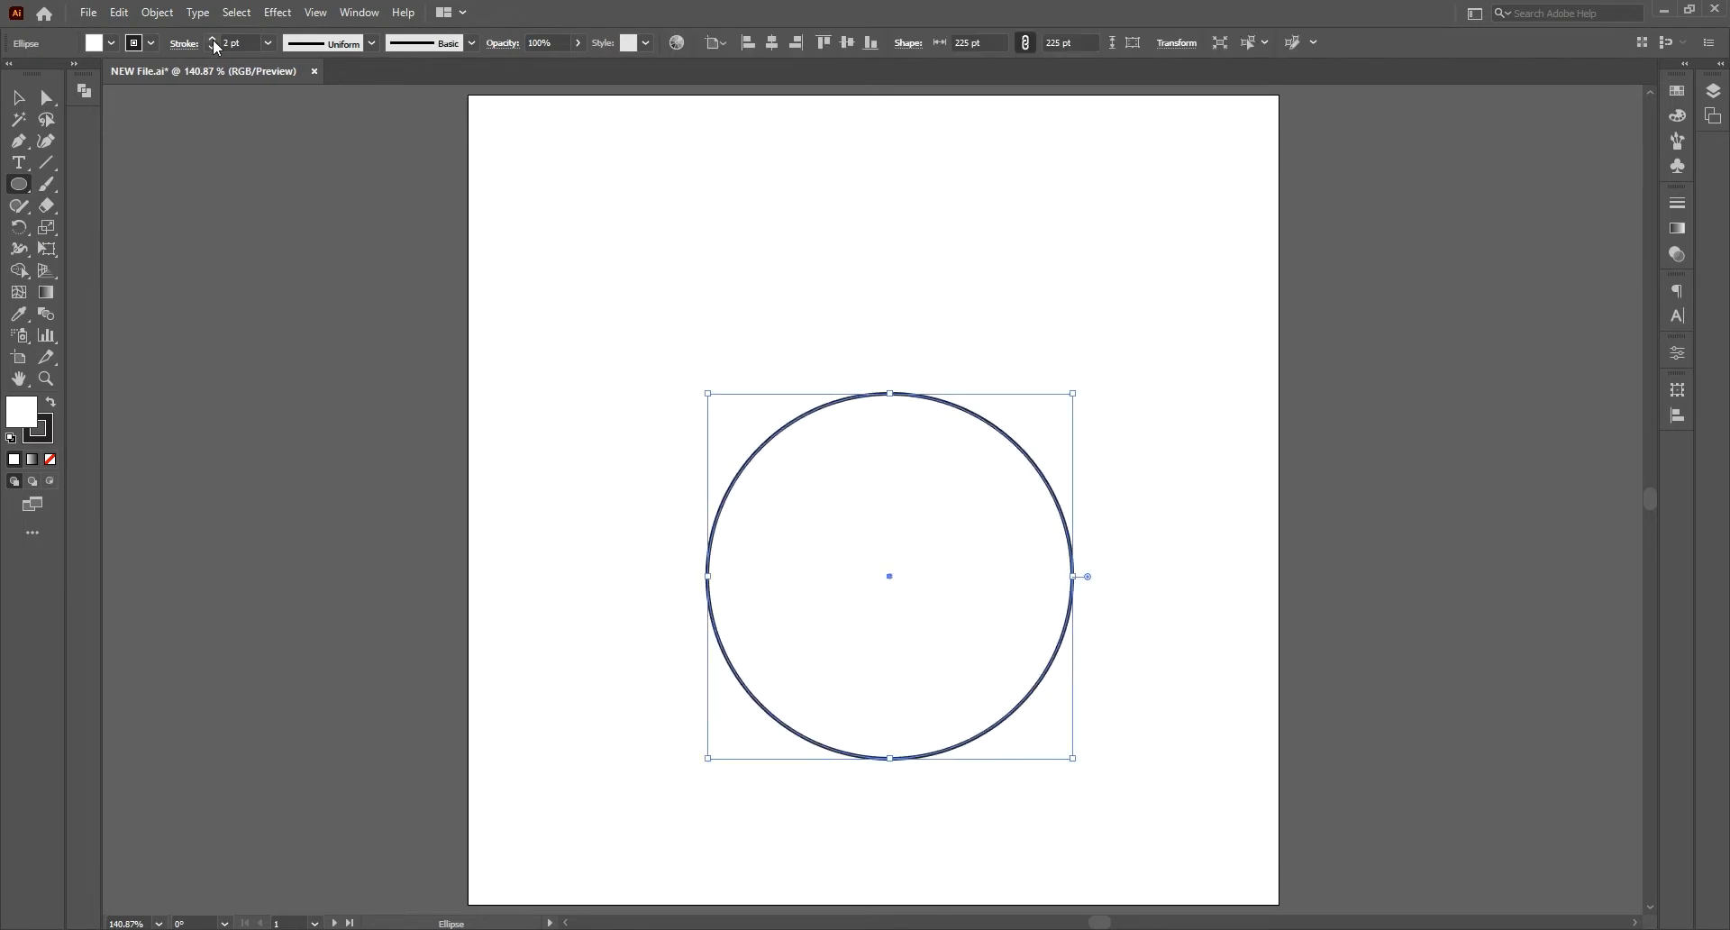
pyautogui.click(213, 39)
pyautogui.click(213, 38)
pyautogui.click(213, 39)
pyautogui.click(213, 40)
pyautogui.click(214, 40)
pyautogui.click(213, 39)
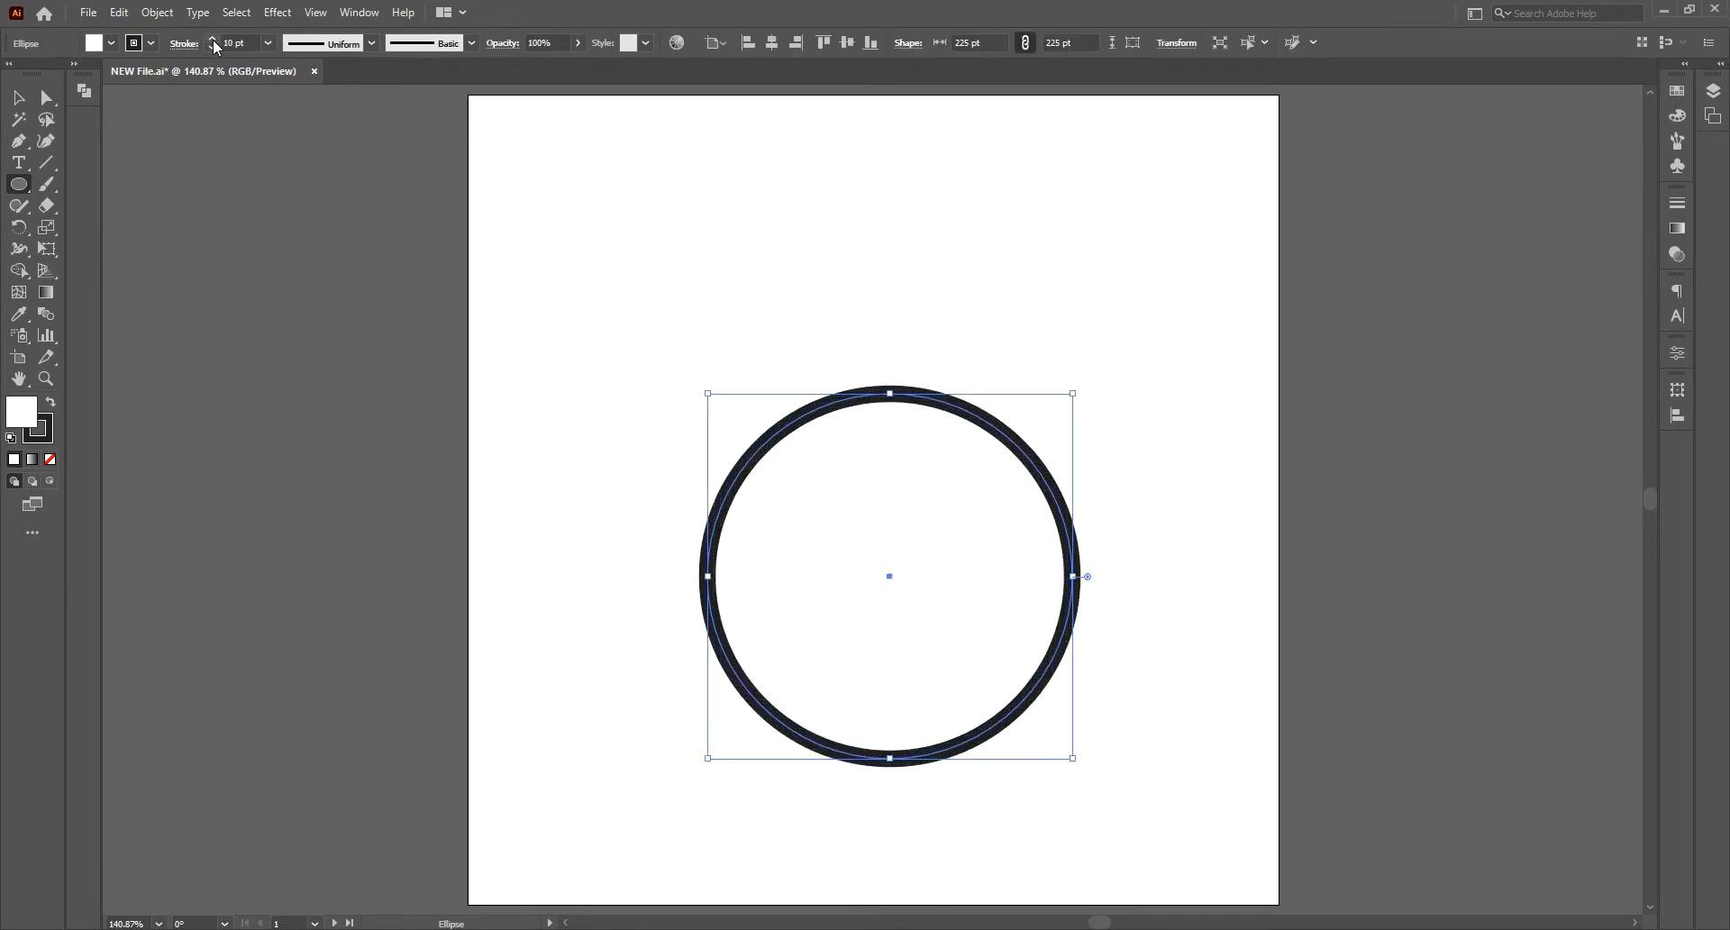
pyautogui.click(214, 40)
pyautogui.click(214, 40)
pyautogui.click(213, 40)
# Step: Centre the large circle horizontally and vertically on the artboard
pyautogui.press('v')
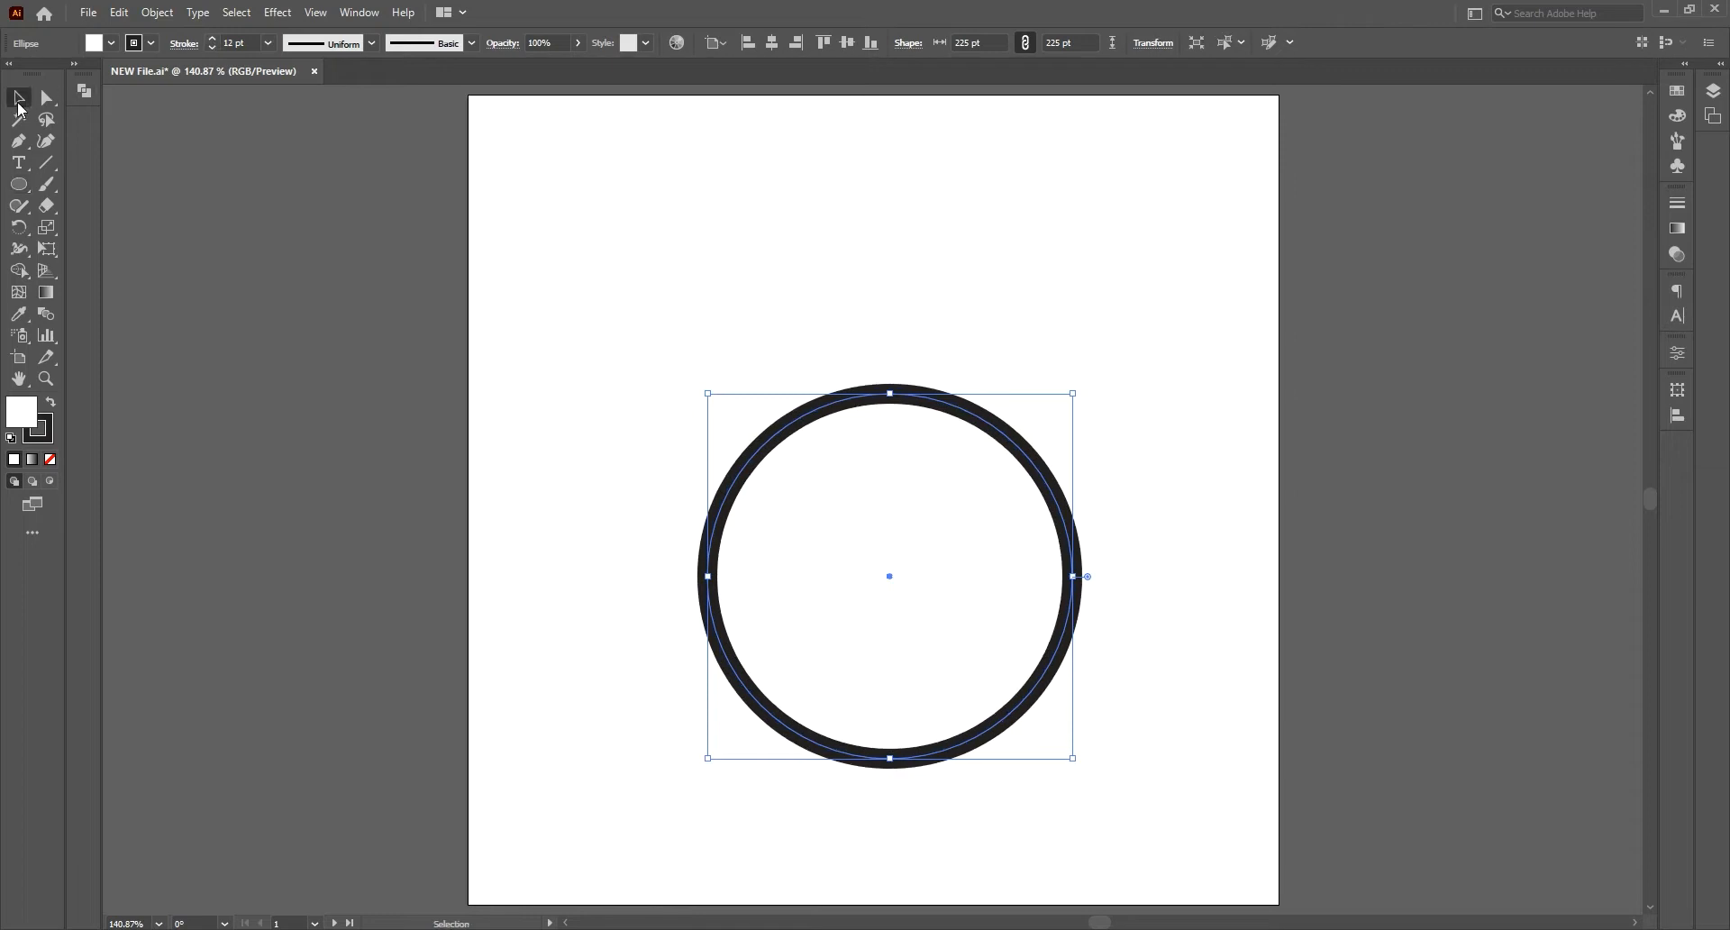
pyautogui.click(771, 42)
pyautogui.click(847, 42)
pyautogui.click(976, 272)
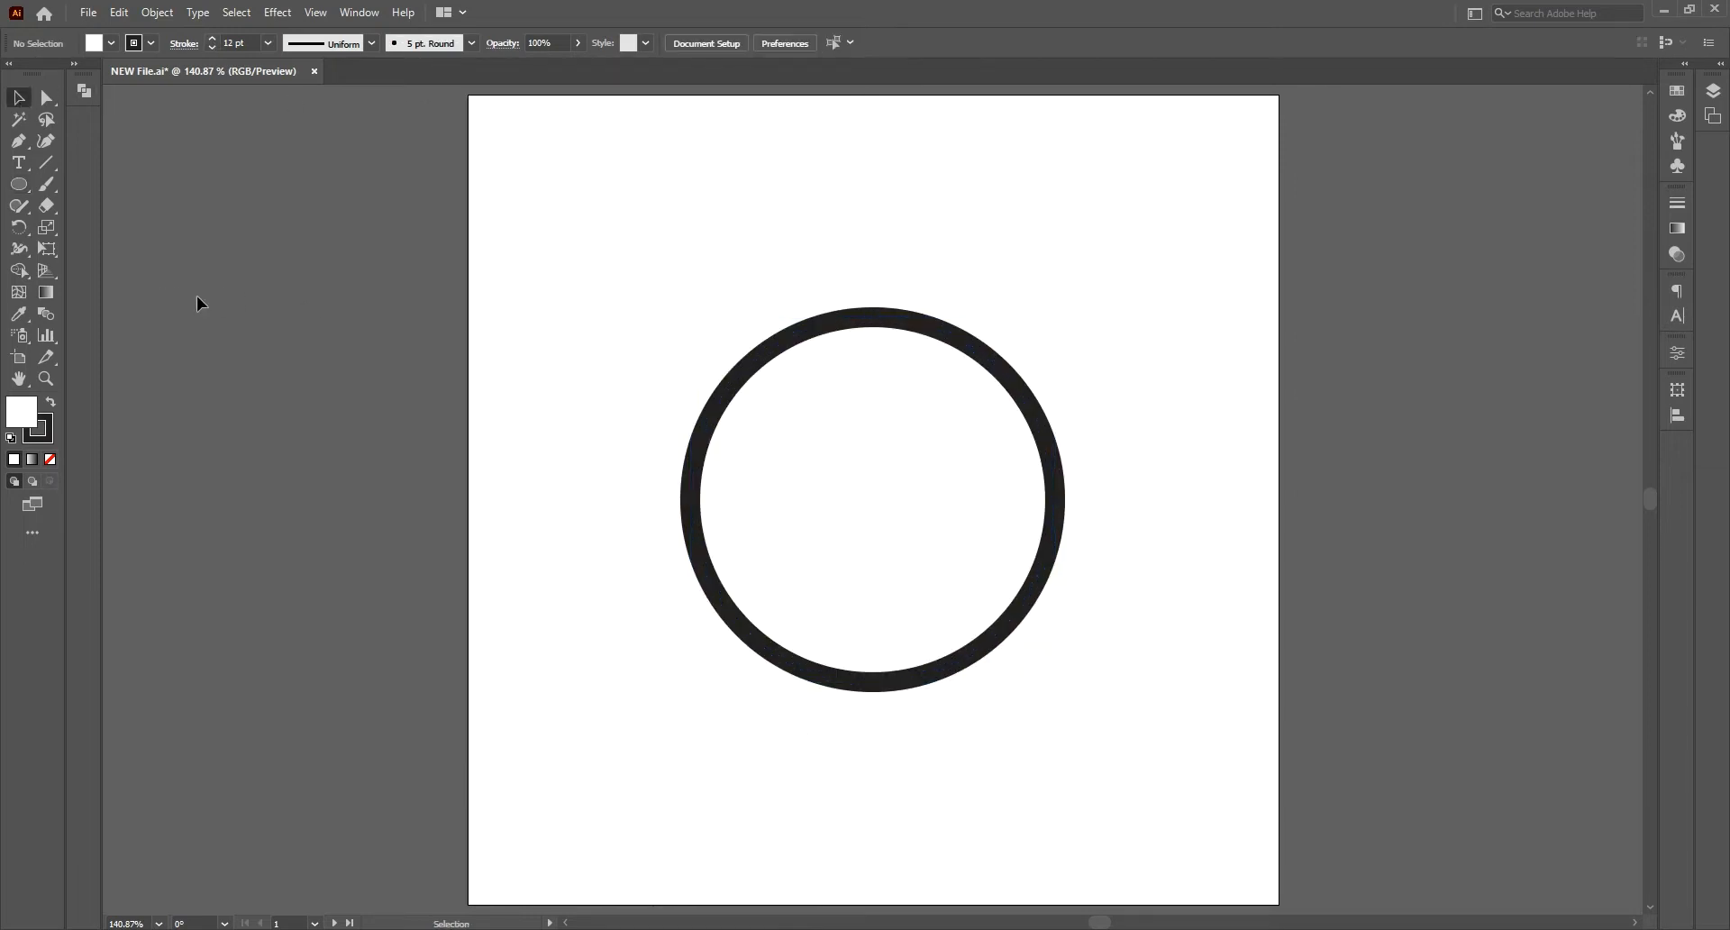
# Step: Draw a small circle about 13 pt wide outside the ring and set its stroke weight to 0
pyautogui.click(18, 184)
pyautogui.moveTo(596, 447); pyautogui.dragTo(613, 463)
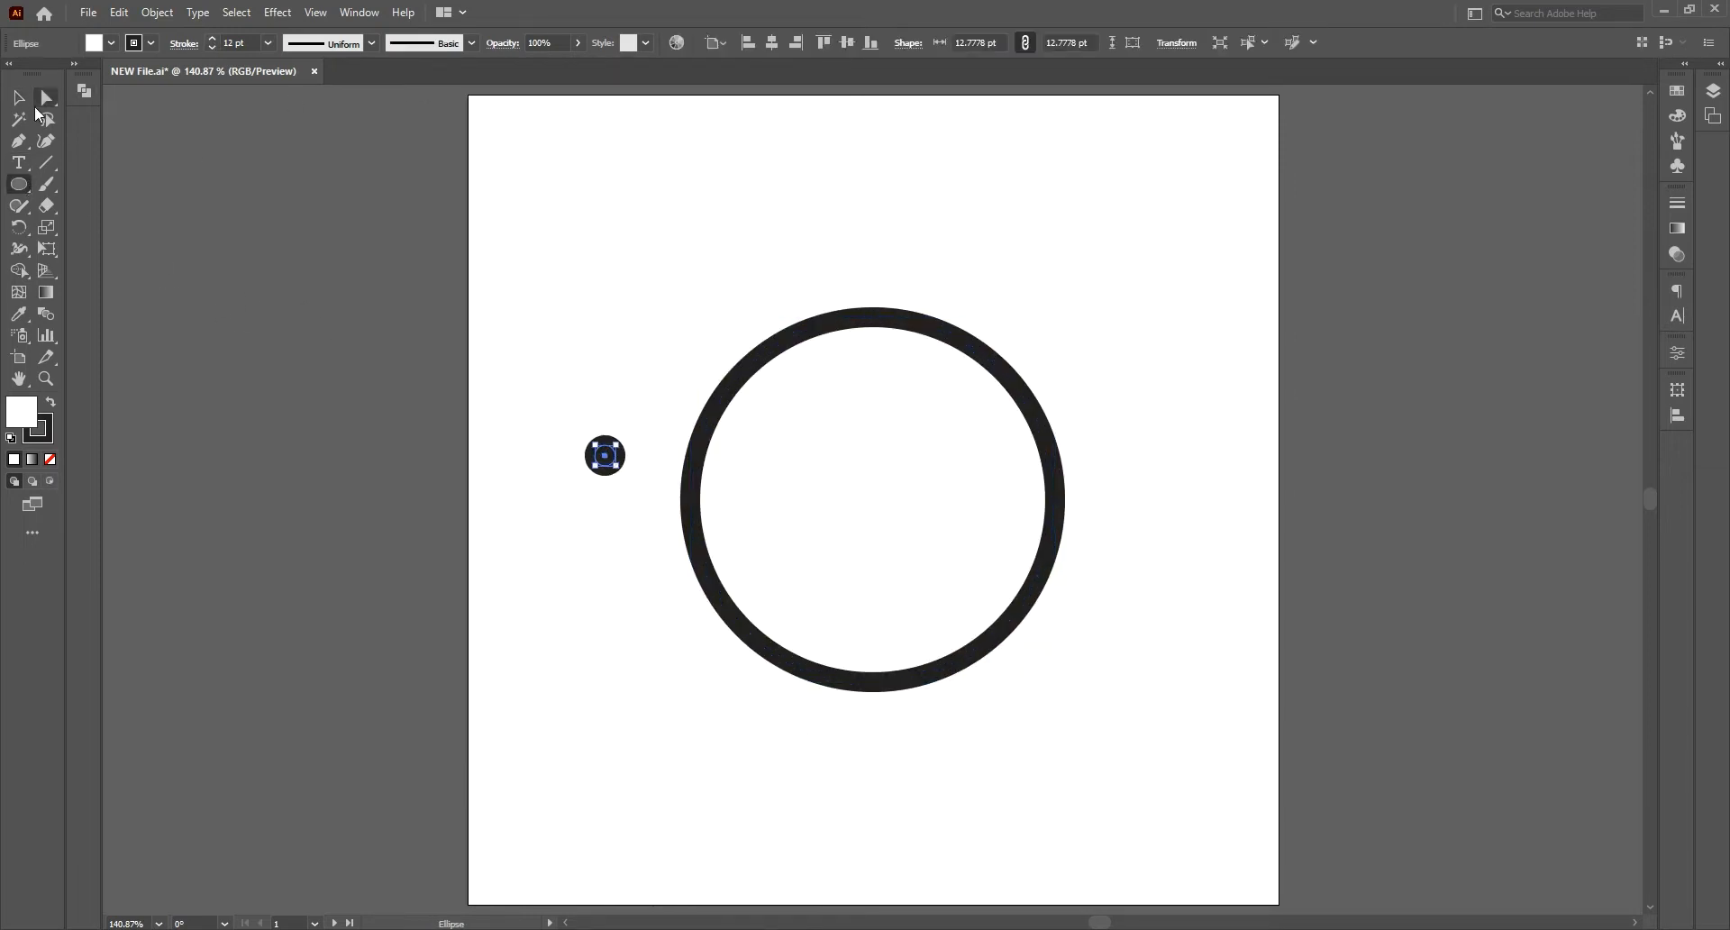
pyautogui.press('v')
pyautogui.click(233, 43)
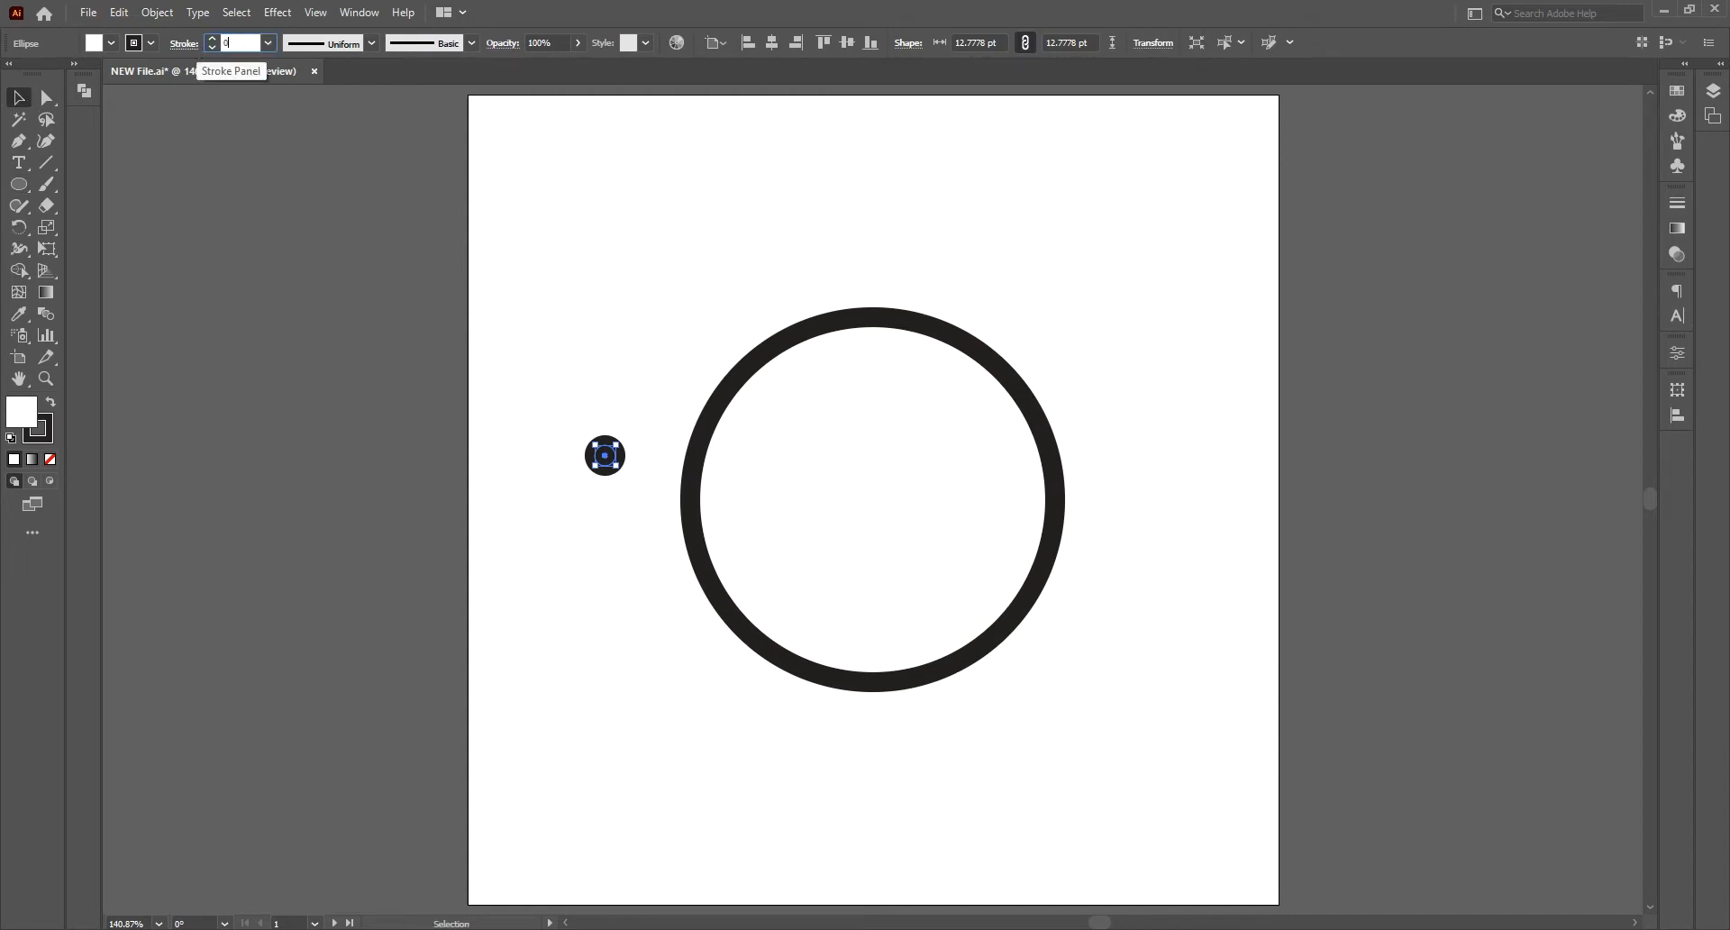
pyautogui.write('0')
pyautogui.press('Return')
# Step: Fill the small circle with black and centre it horizontally and vertically on the artboard
pyautogui.doubleClick(22, 412)
pyautogui.moveTo(1204, 395); pyautogui.dragTo(1201, 398)
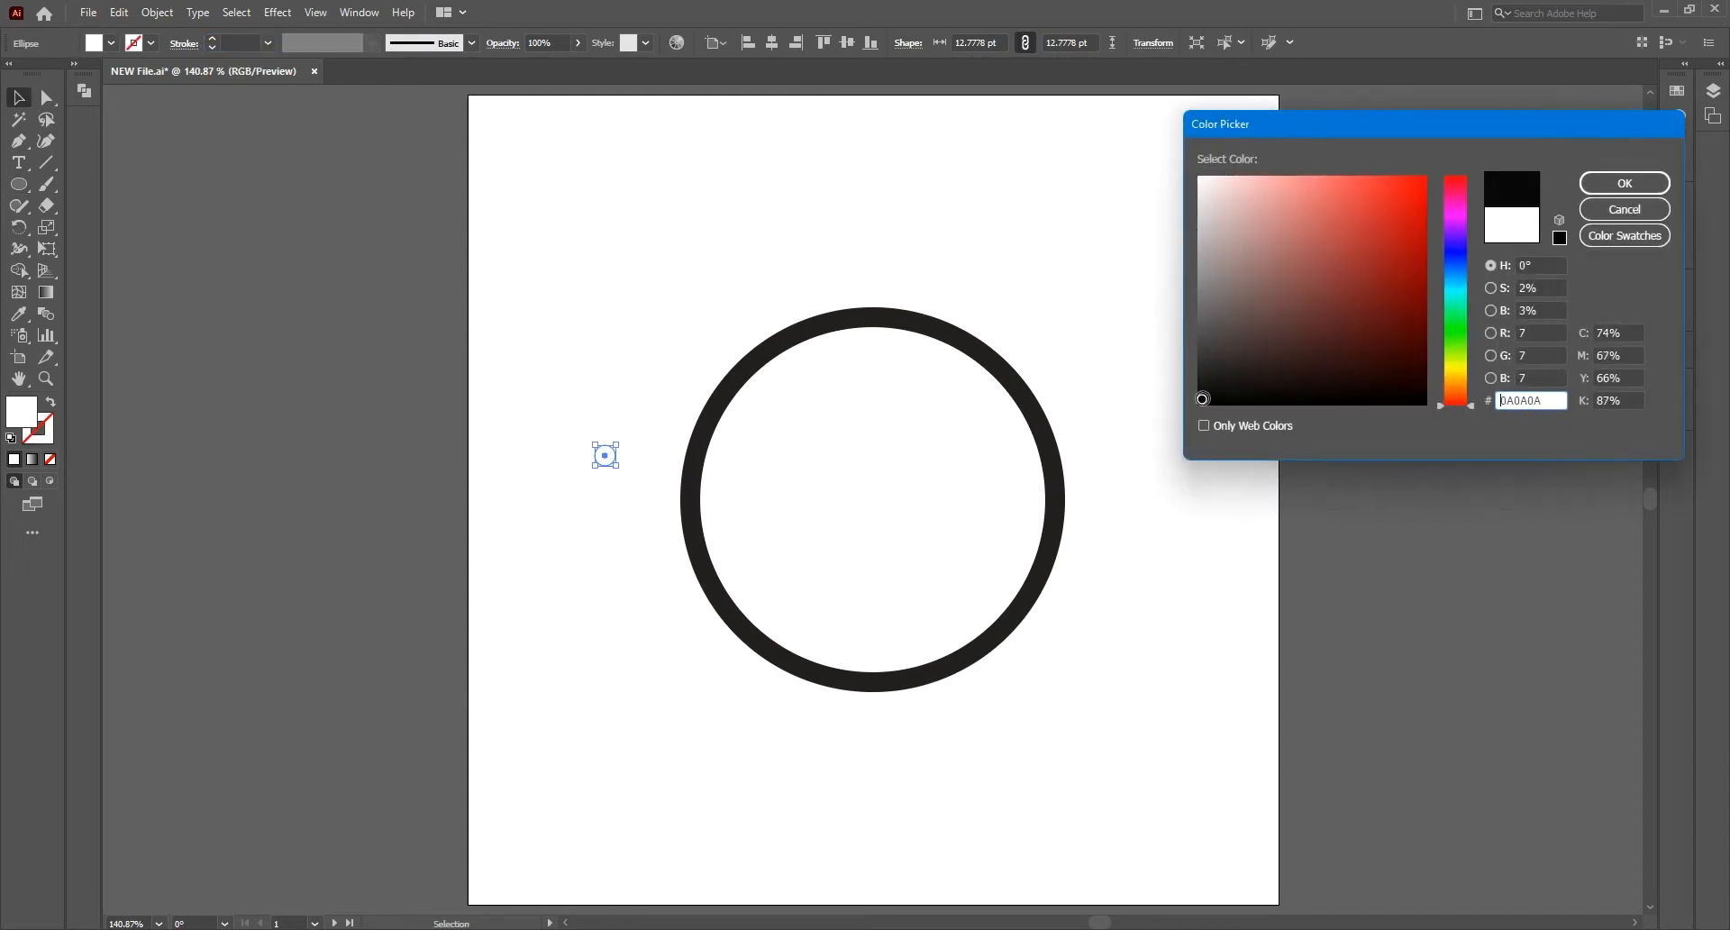
pyautogui.click(1624, 183)
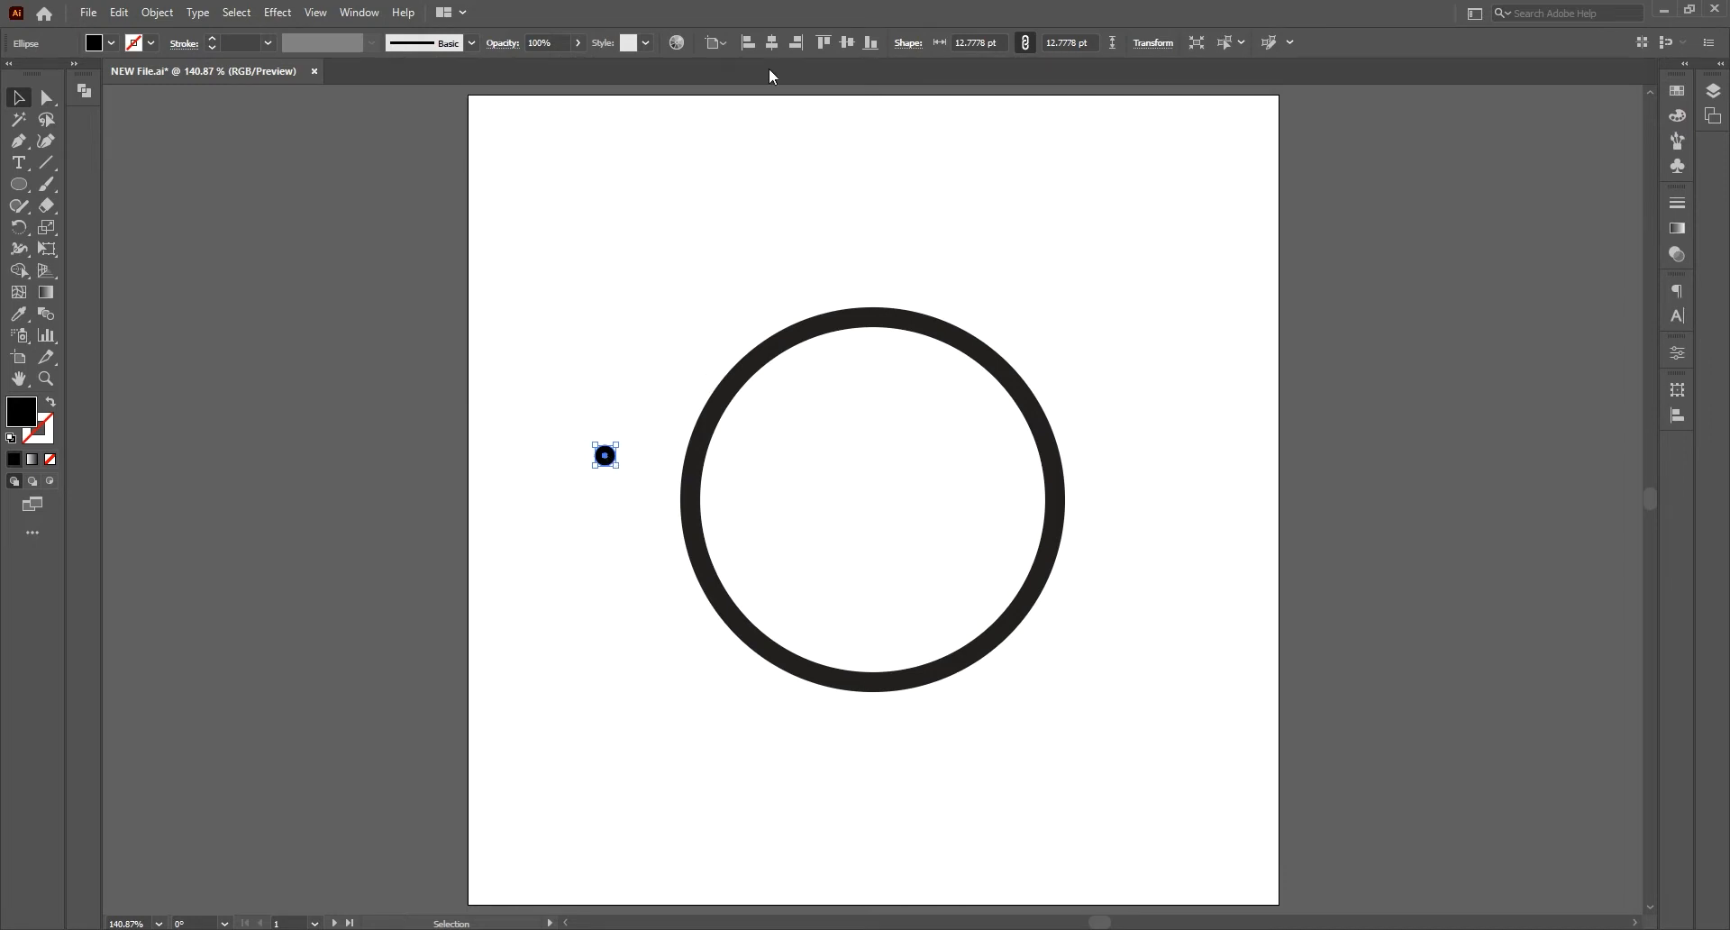
pyautogui.click(772, 43)
pyautogui.click(847, 42)
pyautogui.click(861, 189)
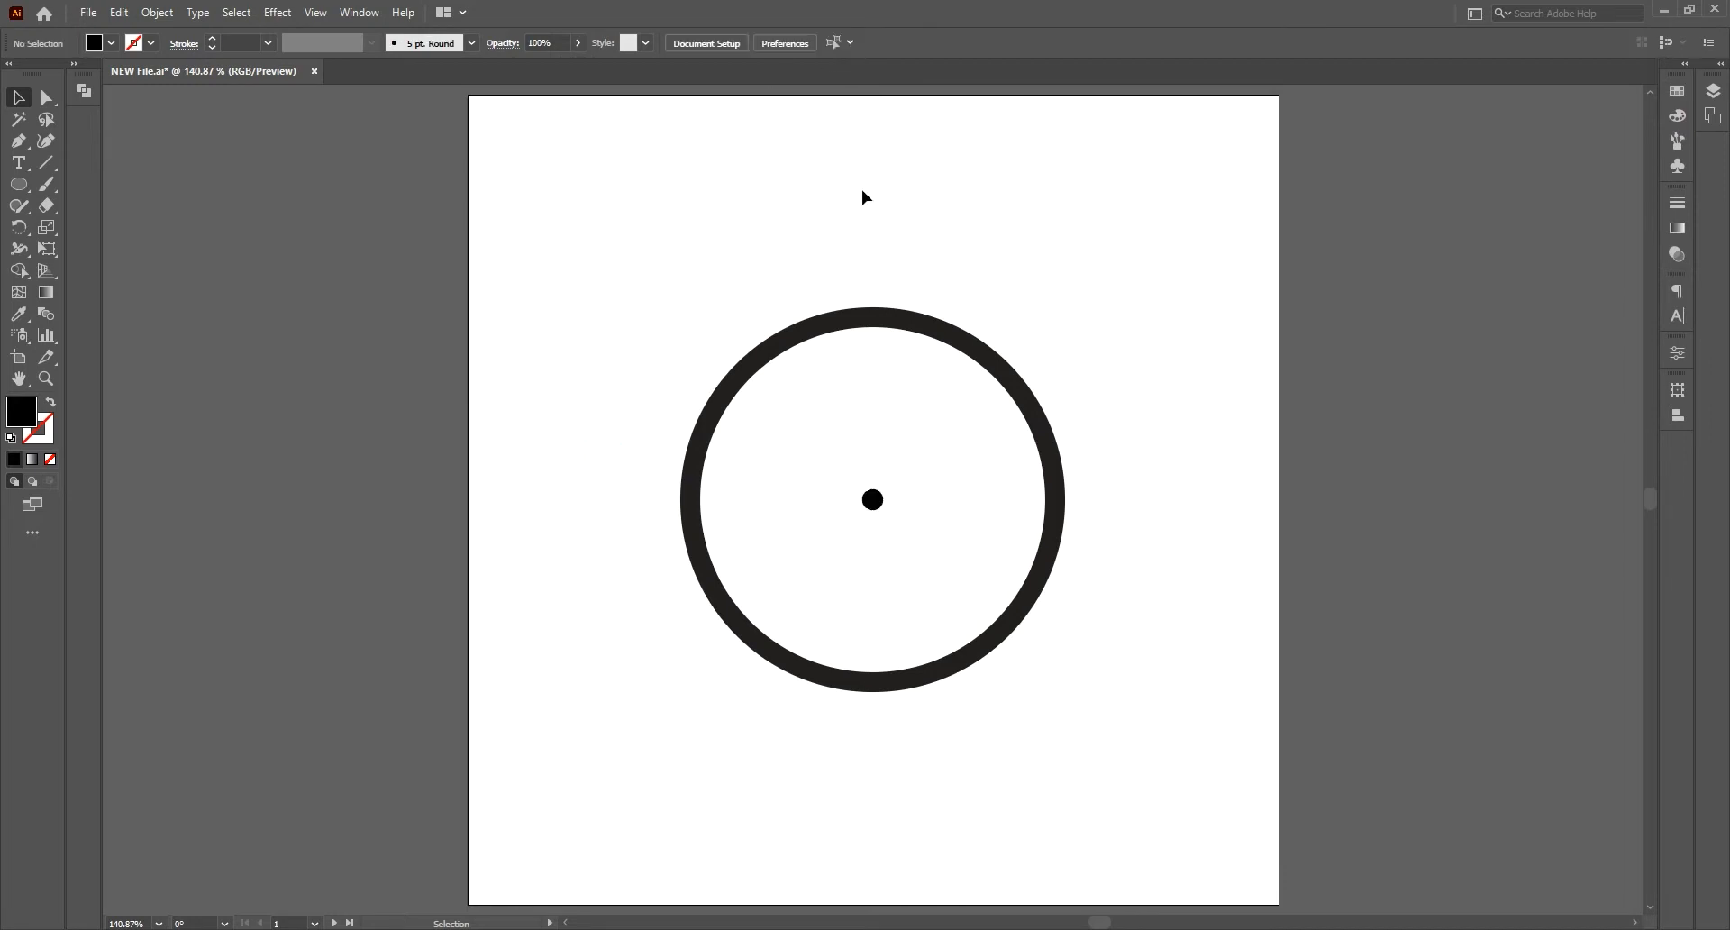
# Step: Enlarge the ring proportionally about its centre to about 245 pt in diameter
pyautogui.click(1061, 555)
pyautogui.moveTo(1054, 687); pyautogui.dragTo(1073, 697)
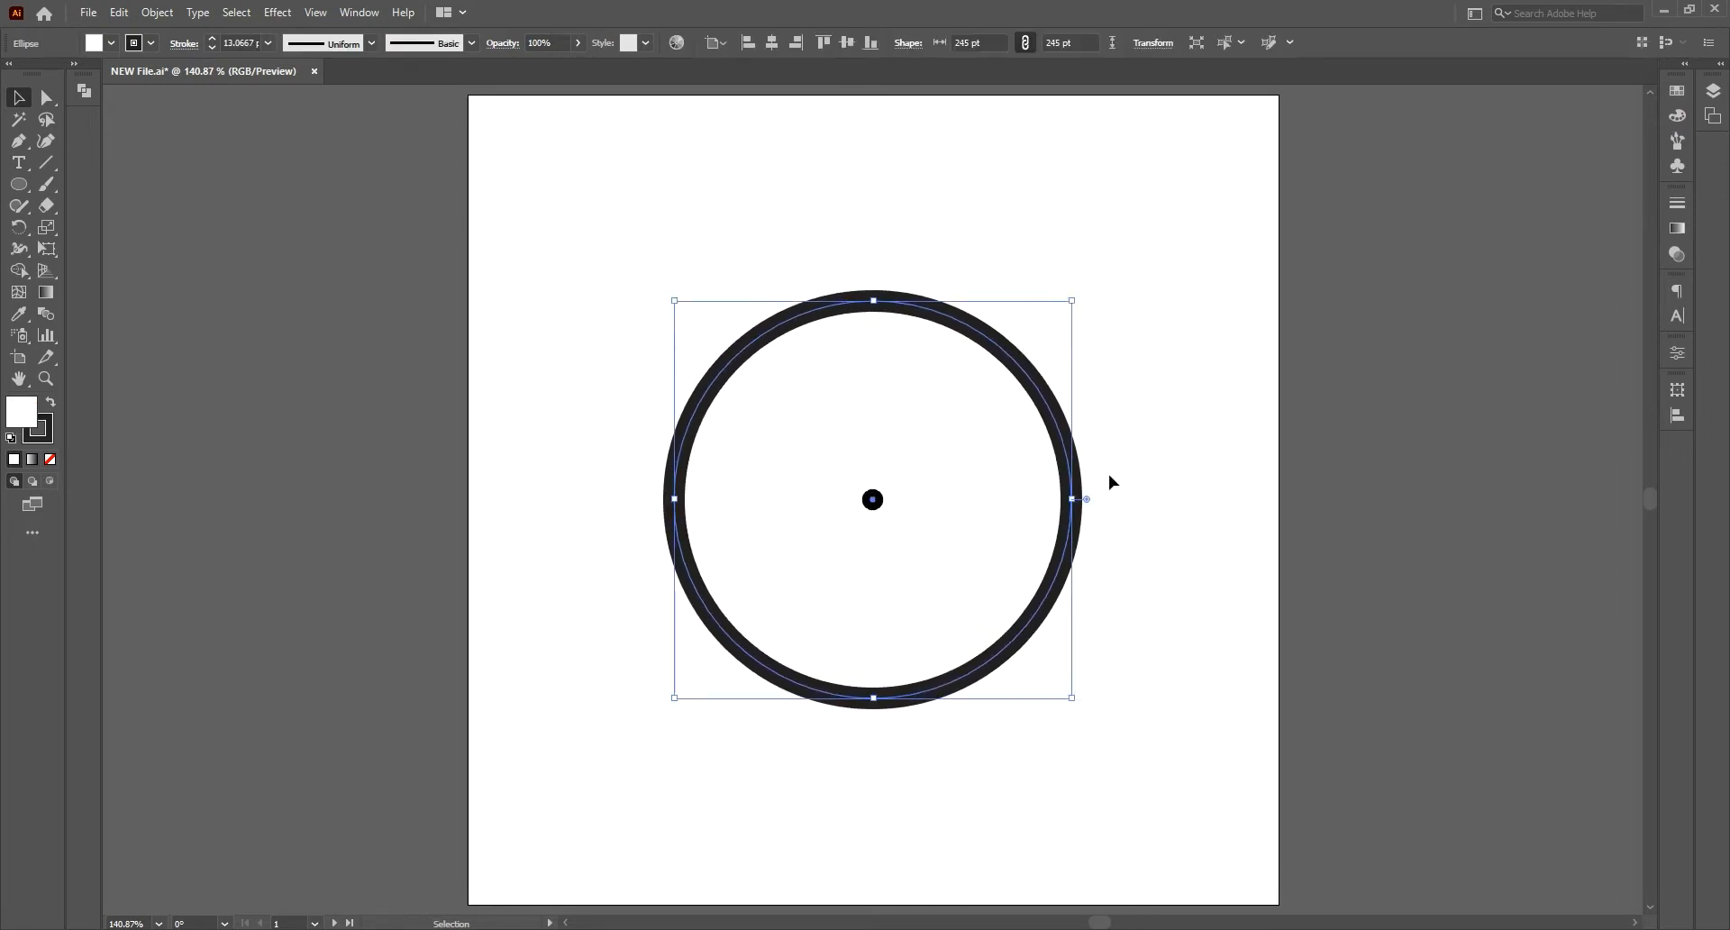
pyautogui.click(1110, 480)
# Step: Draw a circle about 10 pt wide inside the ring, fill it with 000000 and remove its stroke
pyautogui.click(18, 185)
pyautogui.moveTo(685, 484); pyautogui.dragTo(722, 522)
pyautogui.doubleClick(23, 412)
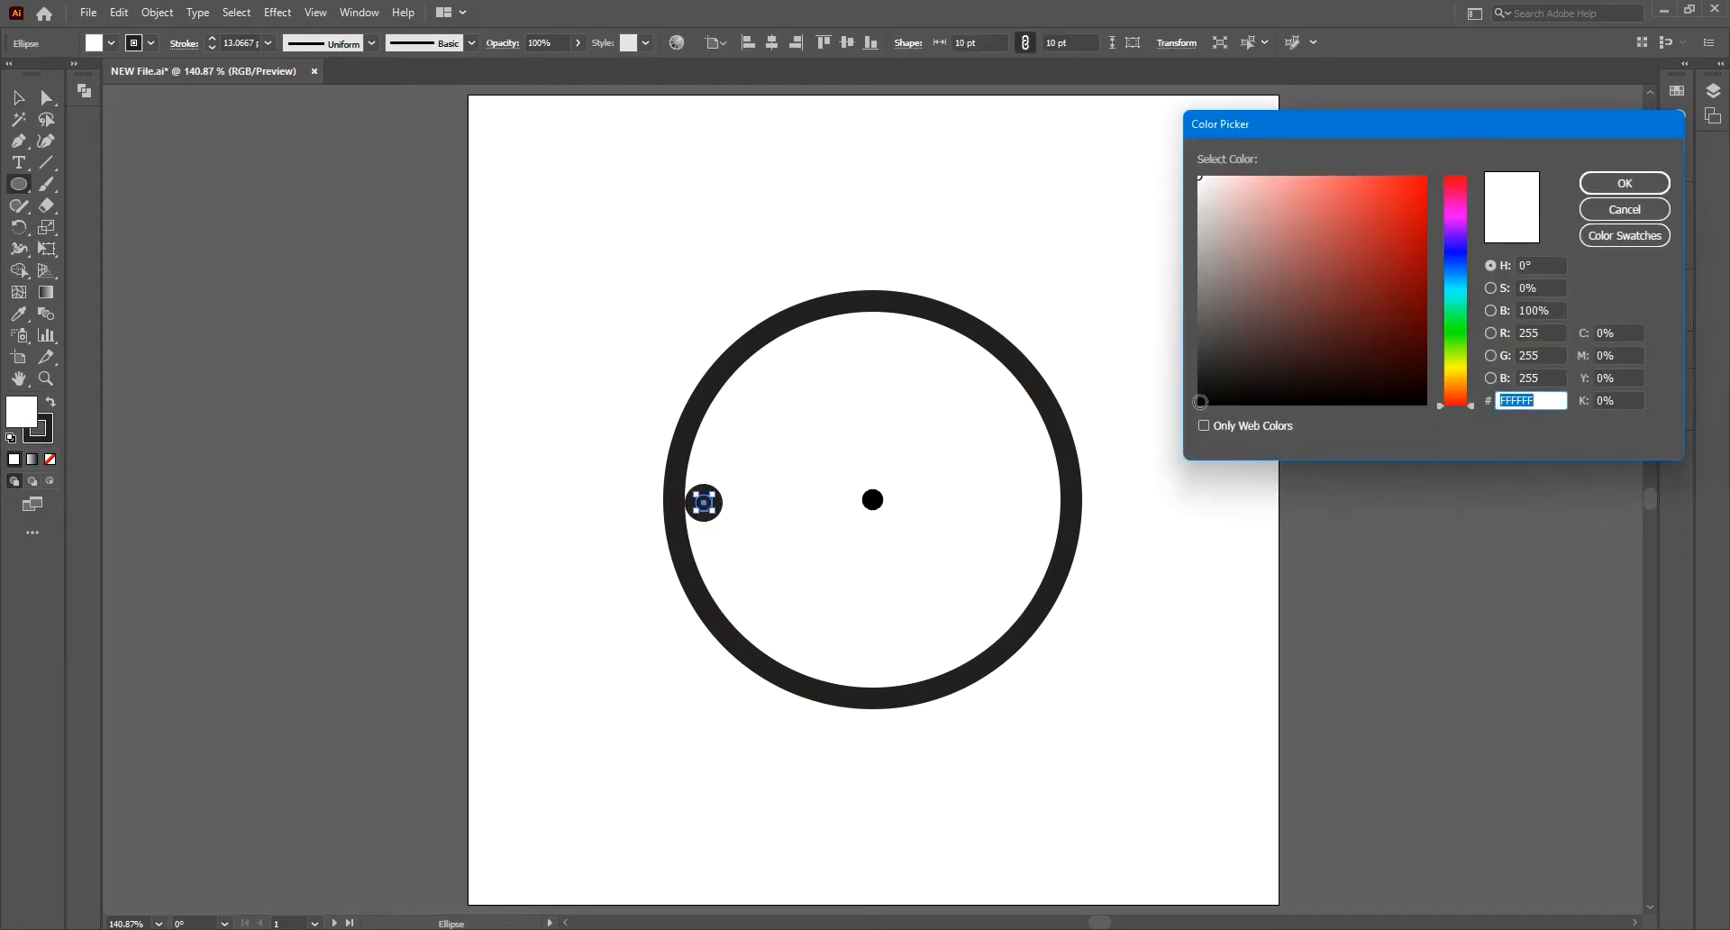
pyautogui.write('000000')
pyautogui.press('Return')
pyautogui.click(39, 440)
pyautogui.click(49, 458)
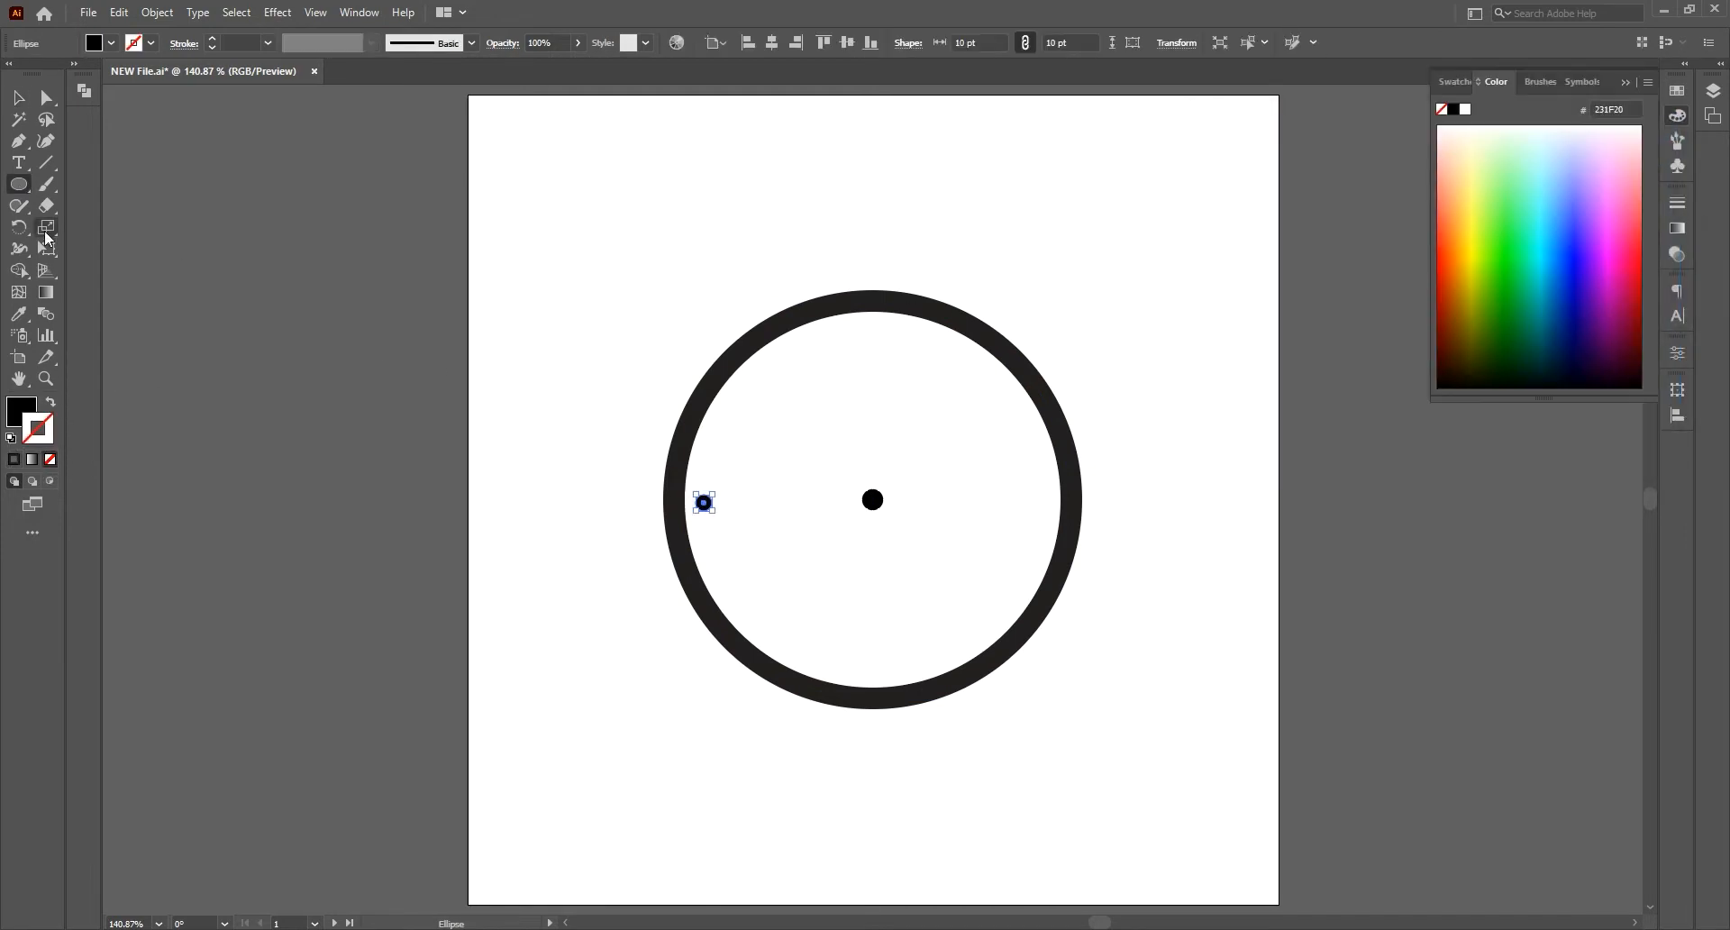
# Step: Move the 10 pt dot directly above the centre dot, just inside the ring's upper edge
pyautogui.press('v')
pyautogui.click(781, 511)
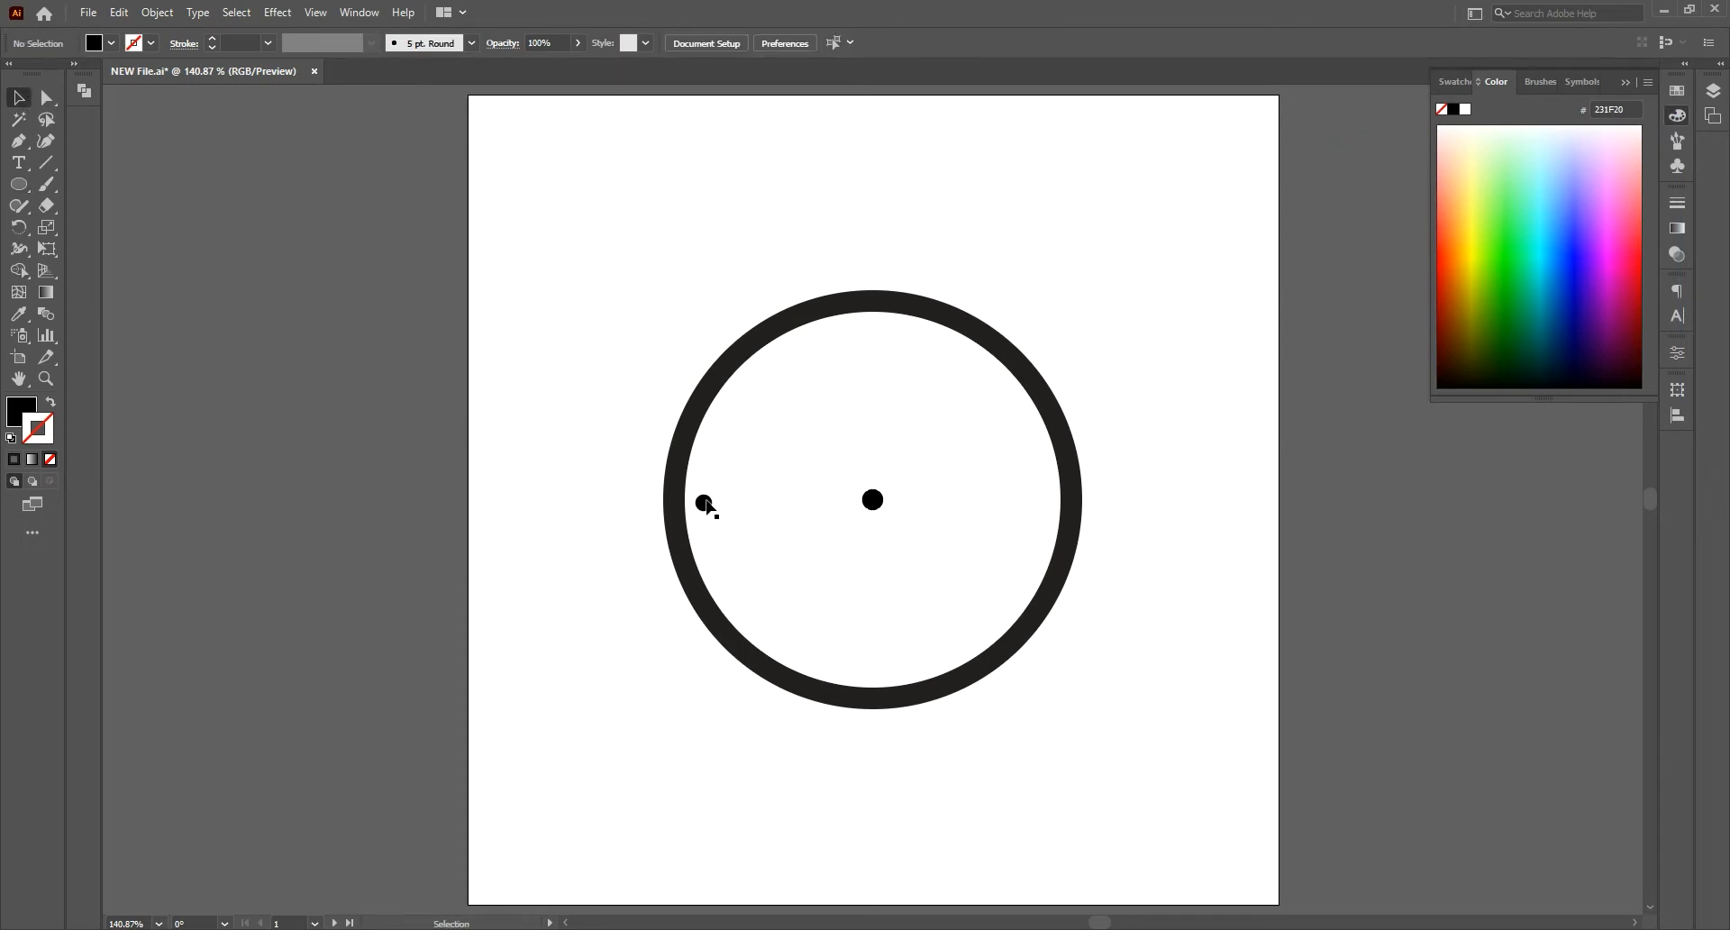
pyautogui.moveTo(706, 505); pyautogui.dragTo(875, 384)
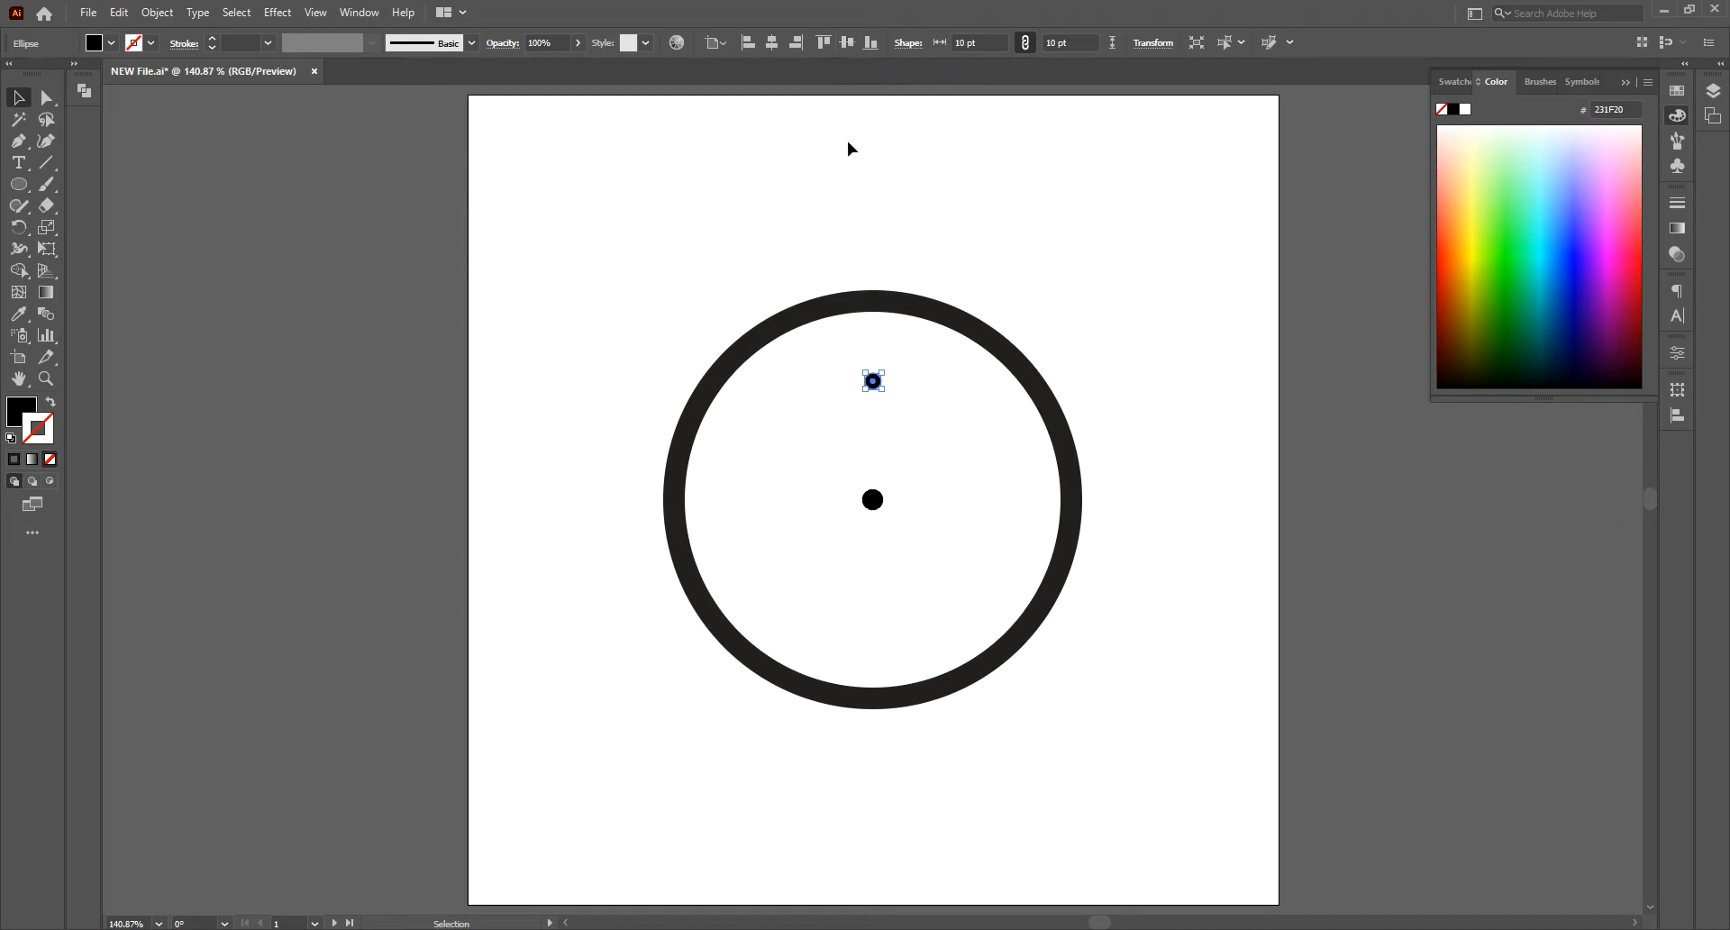
pyautogui.moveTo(873, 384); pyautogui.dragTo(873, 330)
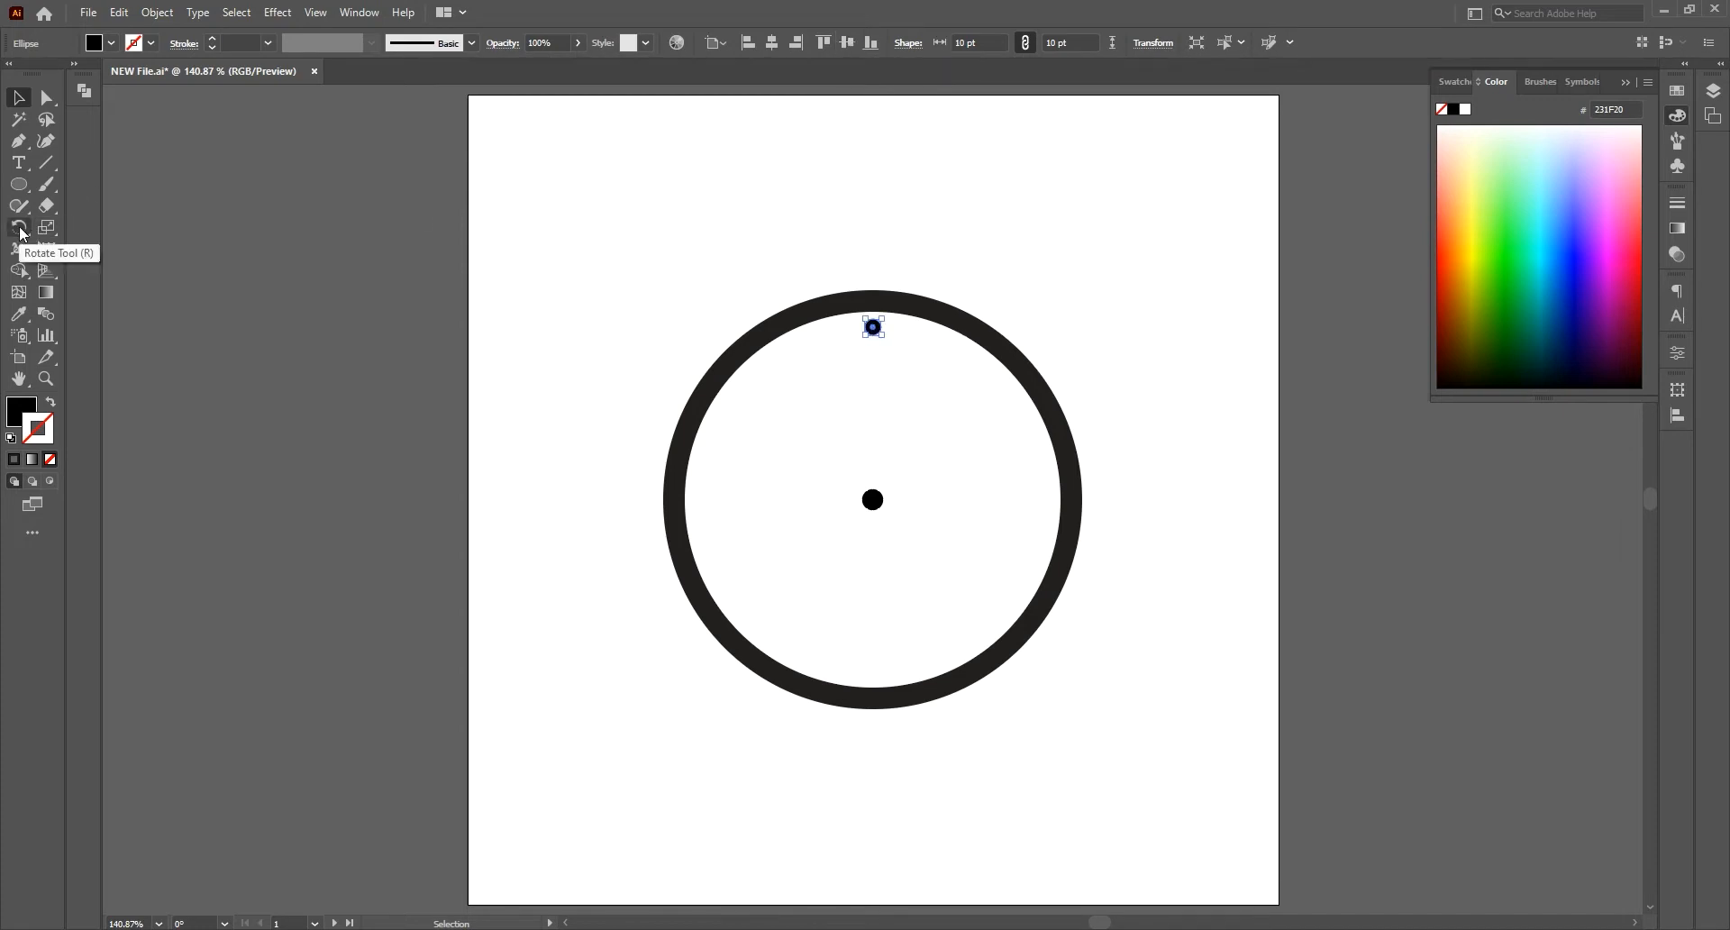
# Step: Rotate a copy of the 10 pt dot by 360/4 degrees around the ring's centre
pyautogui.click(20, 230)
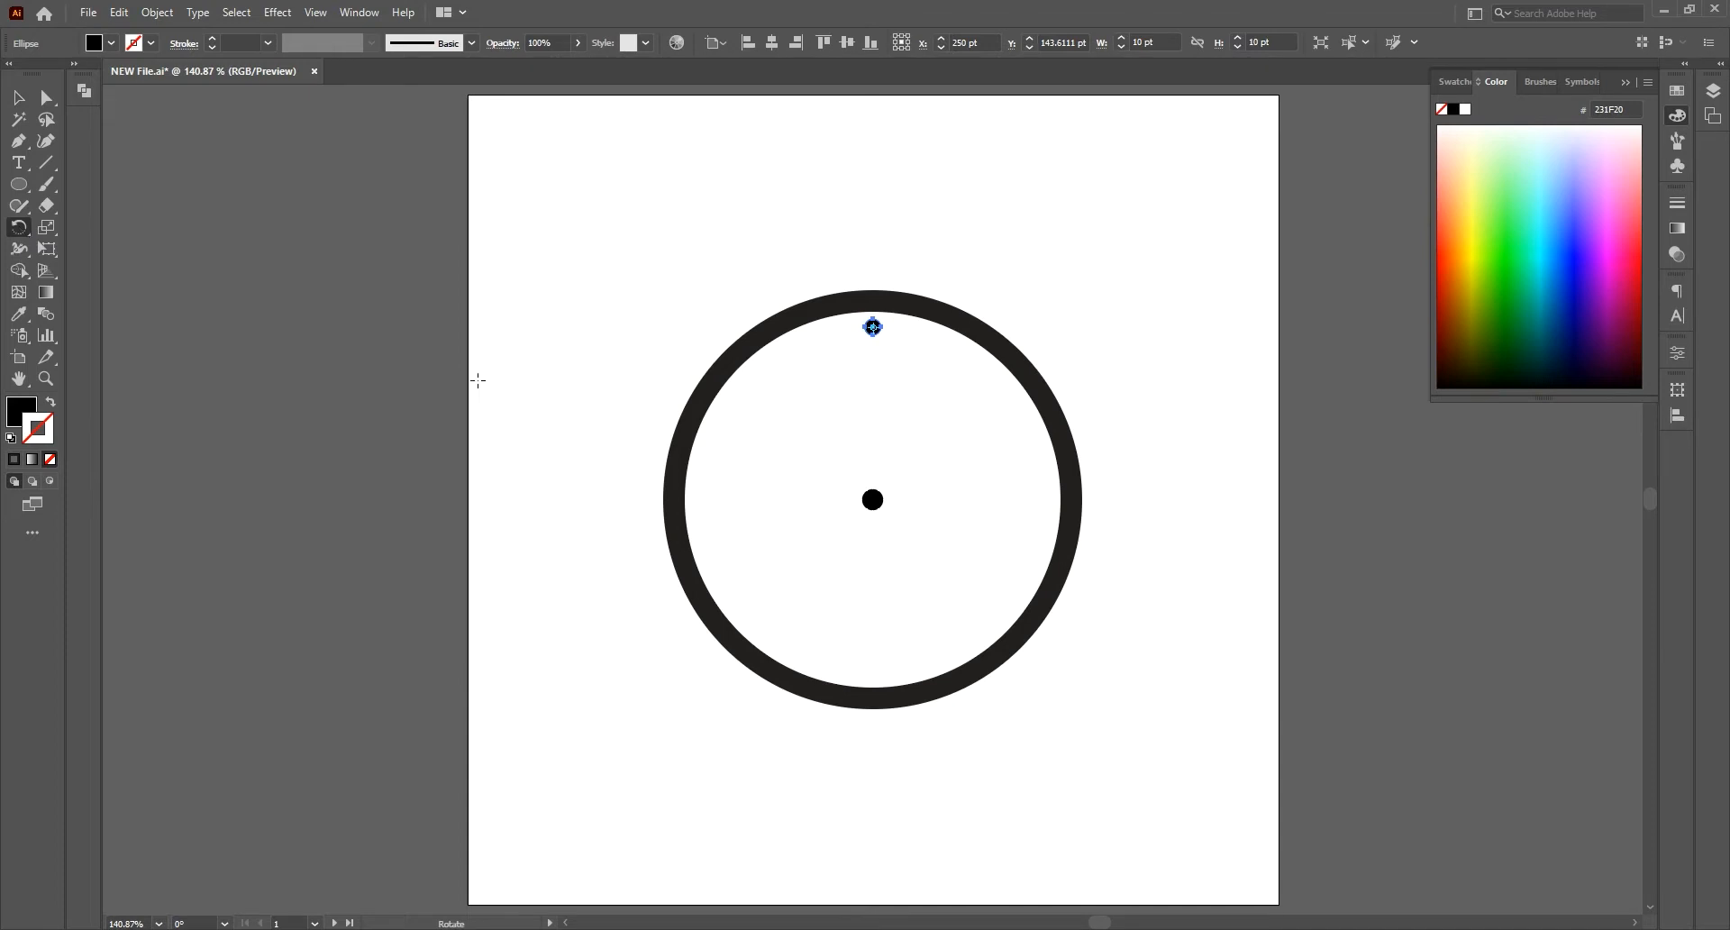
pyautogui.keyDown('alt'); pyautogui.click(872, 499); pyautogui.keyUp('alt')
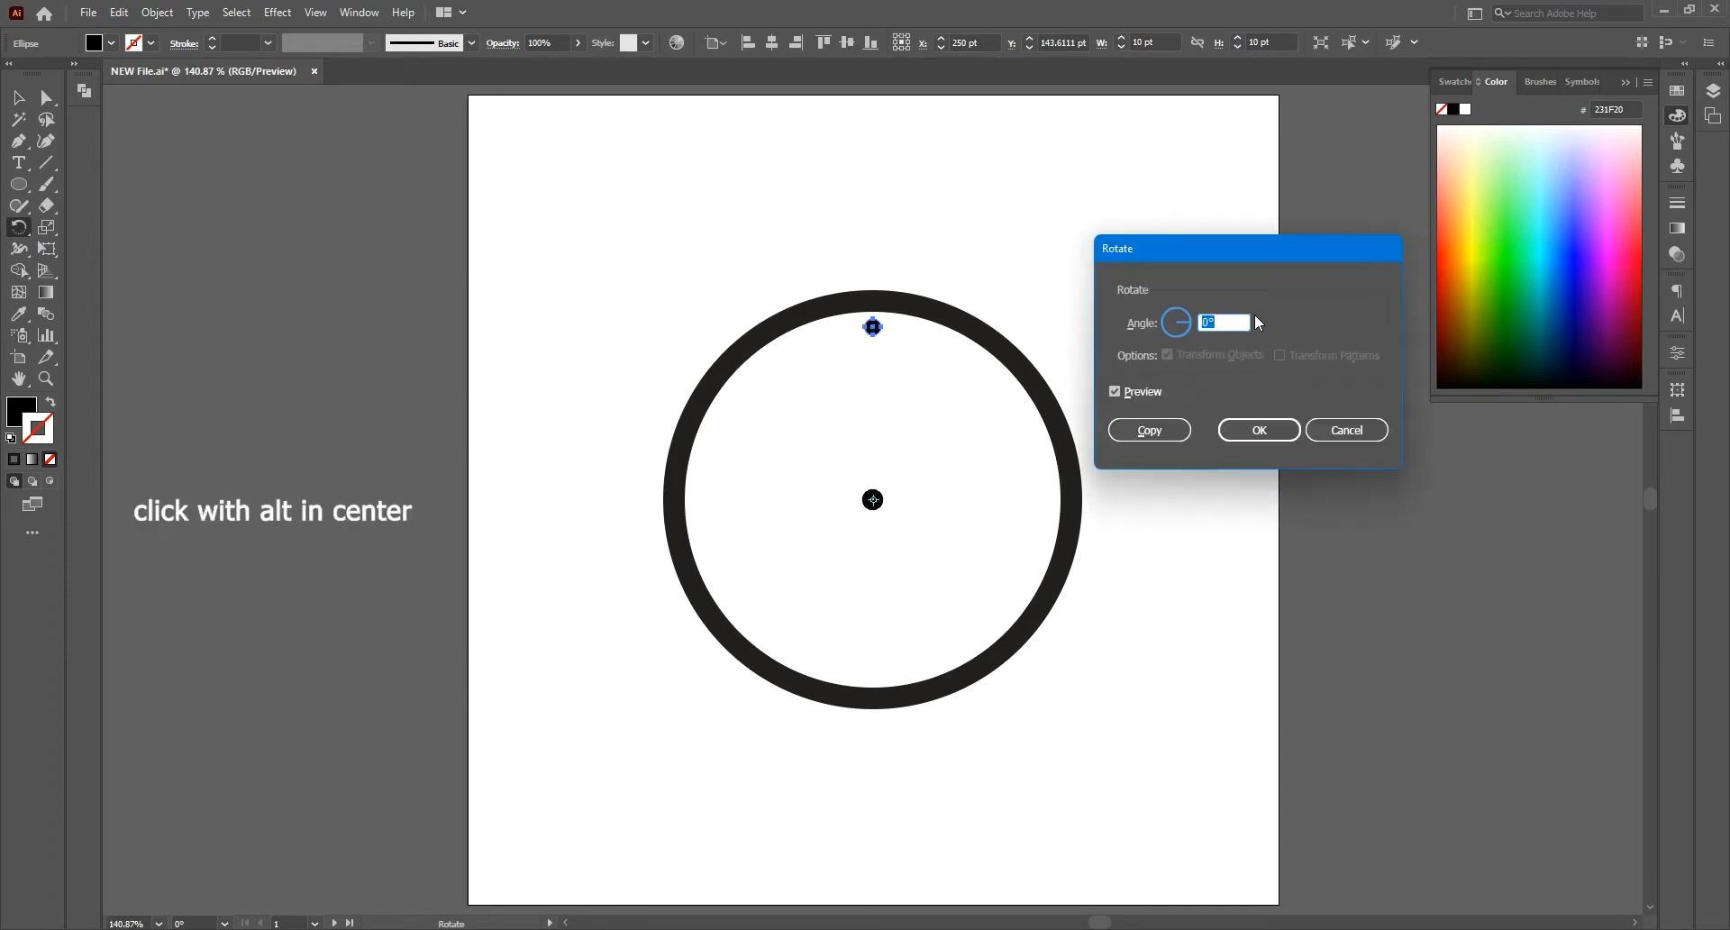
pyautogui.write('360')
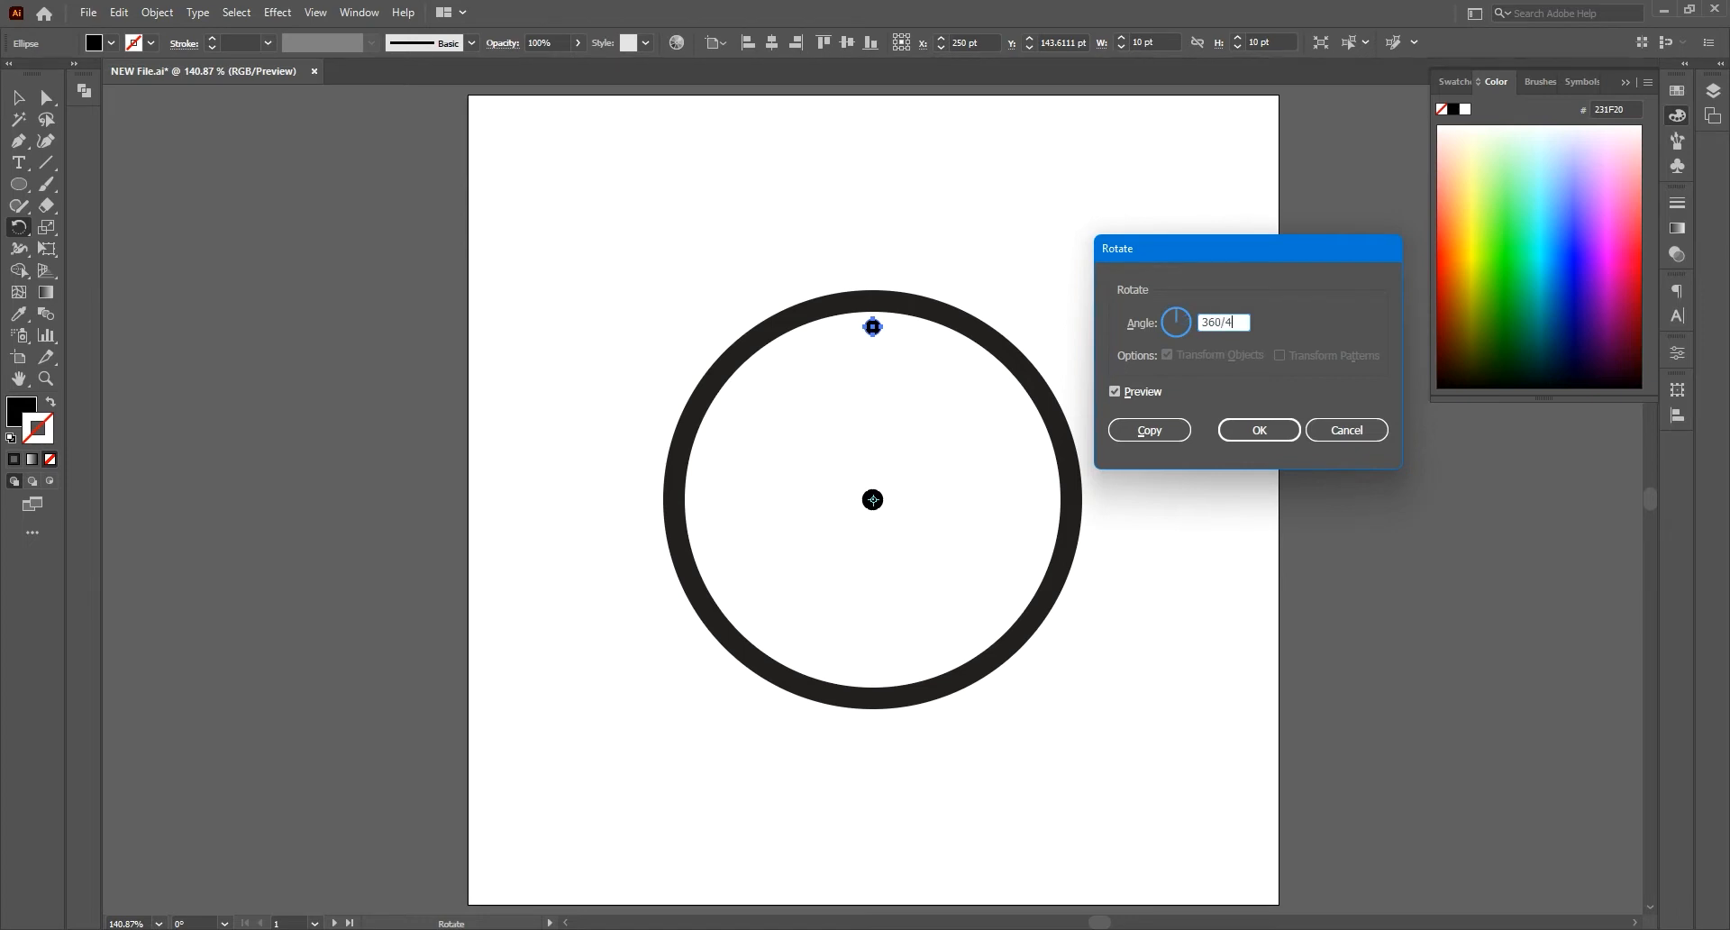
pyautogui.write('/4')
pyautogui.click(1150, 430)
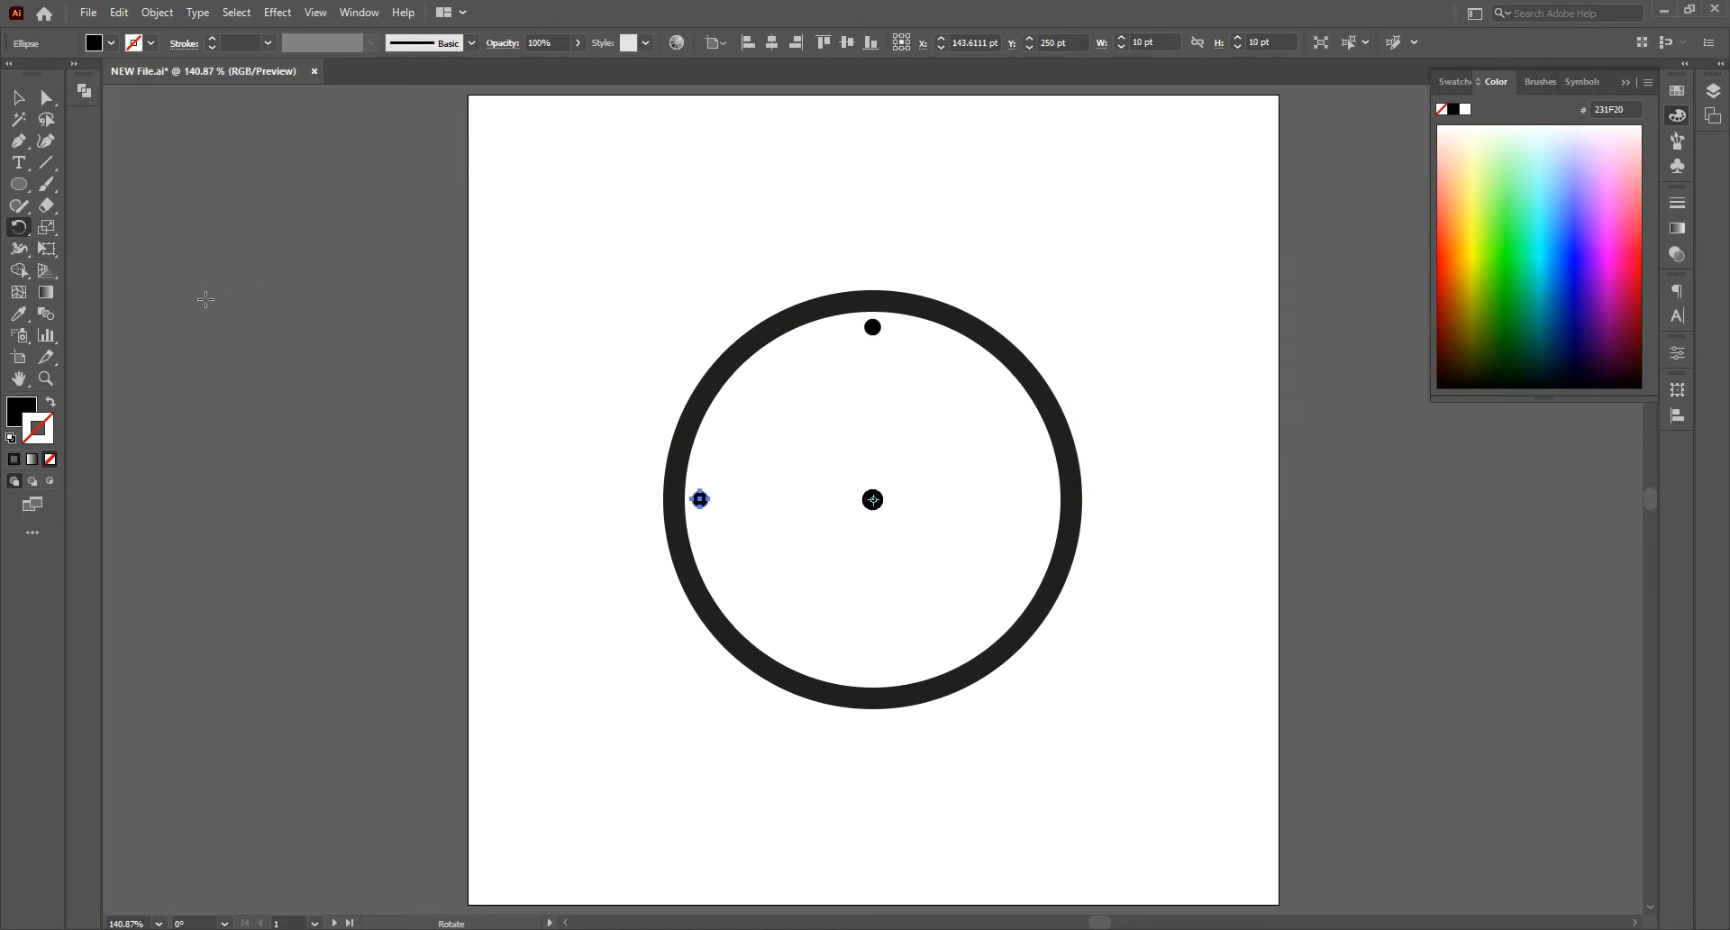
# Step: Repeat the rotated copy until four evenly spaced dots sit around the inside of the ring
pyautogui.hotkey('ctrl', 'd')
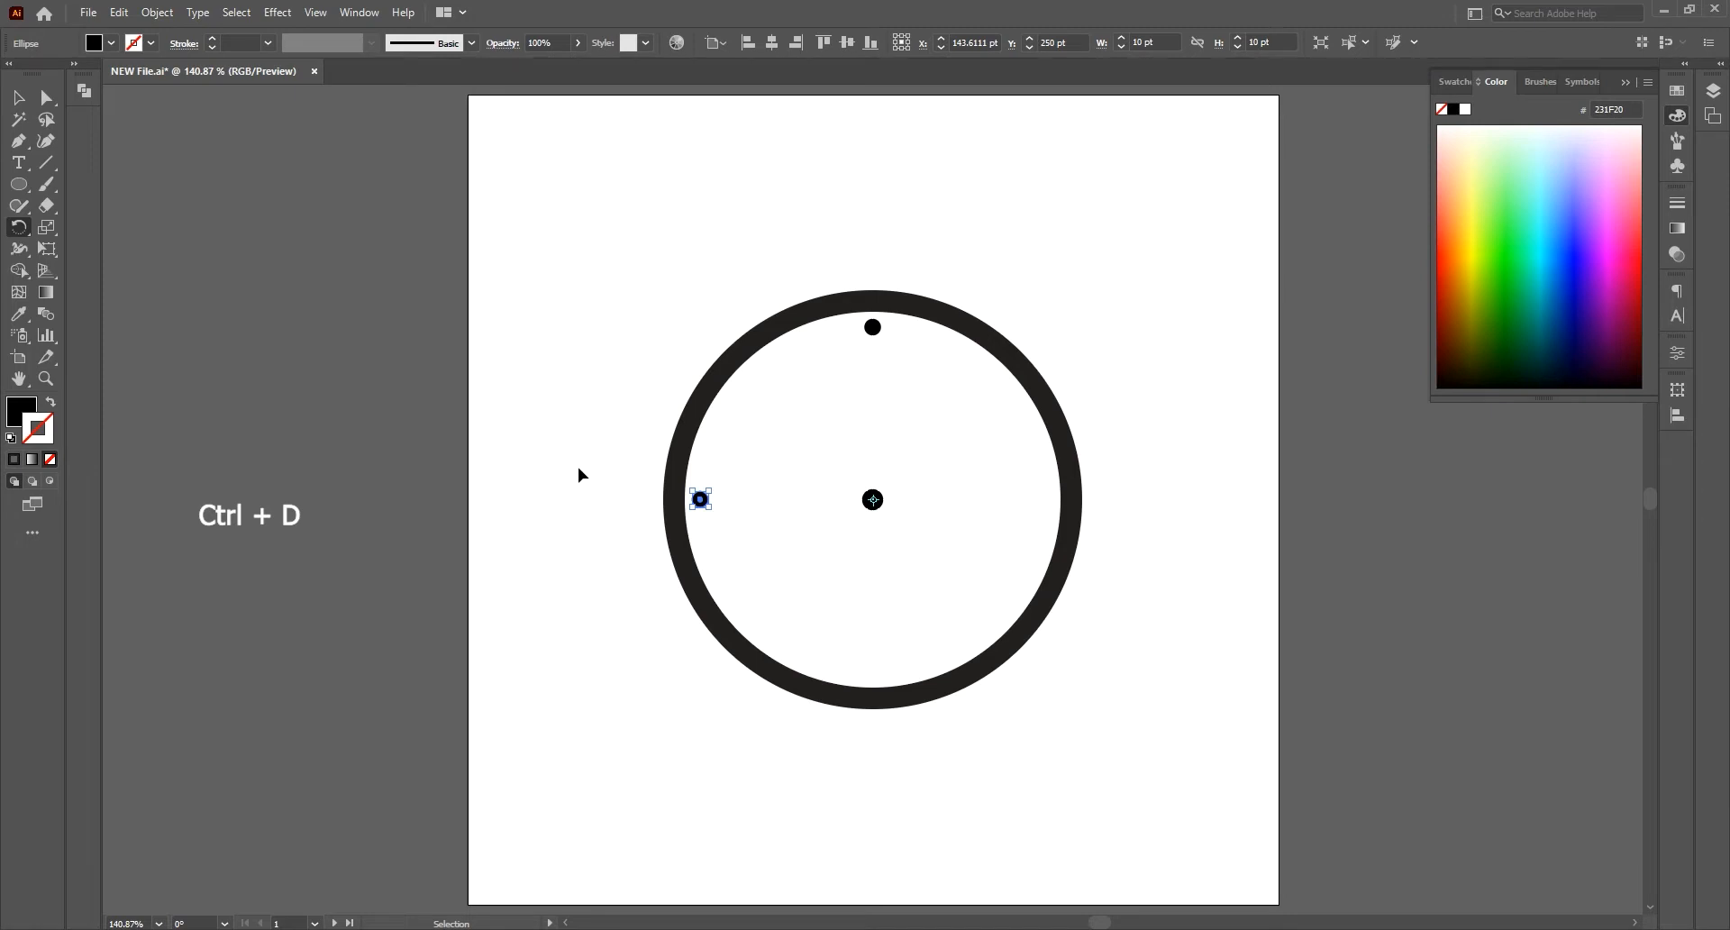
pyautogui.hotkey('ctrl', 'd')
pyautogui.hotkey('ctrl', 'd')
pyautogui.click(18, 97)
pyautogui.click(478, 456)
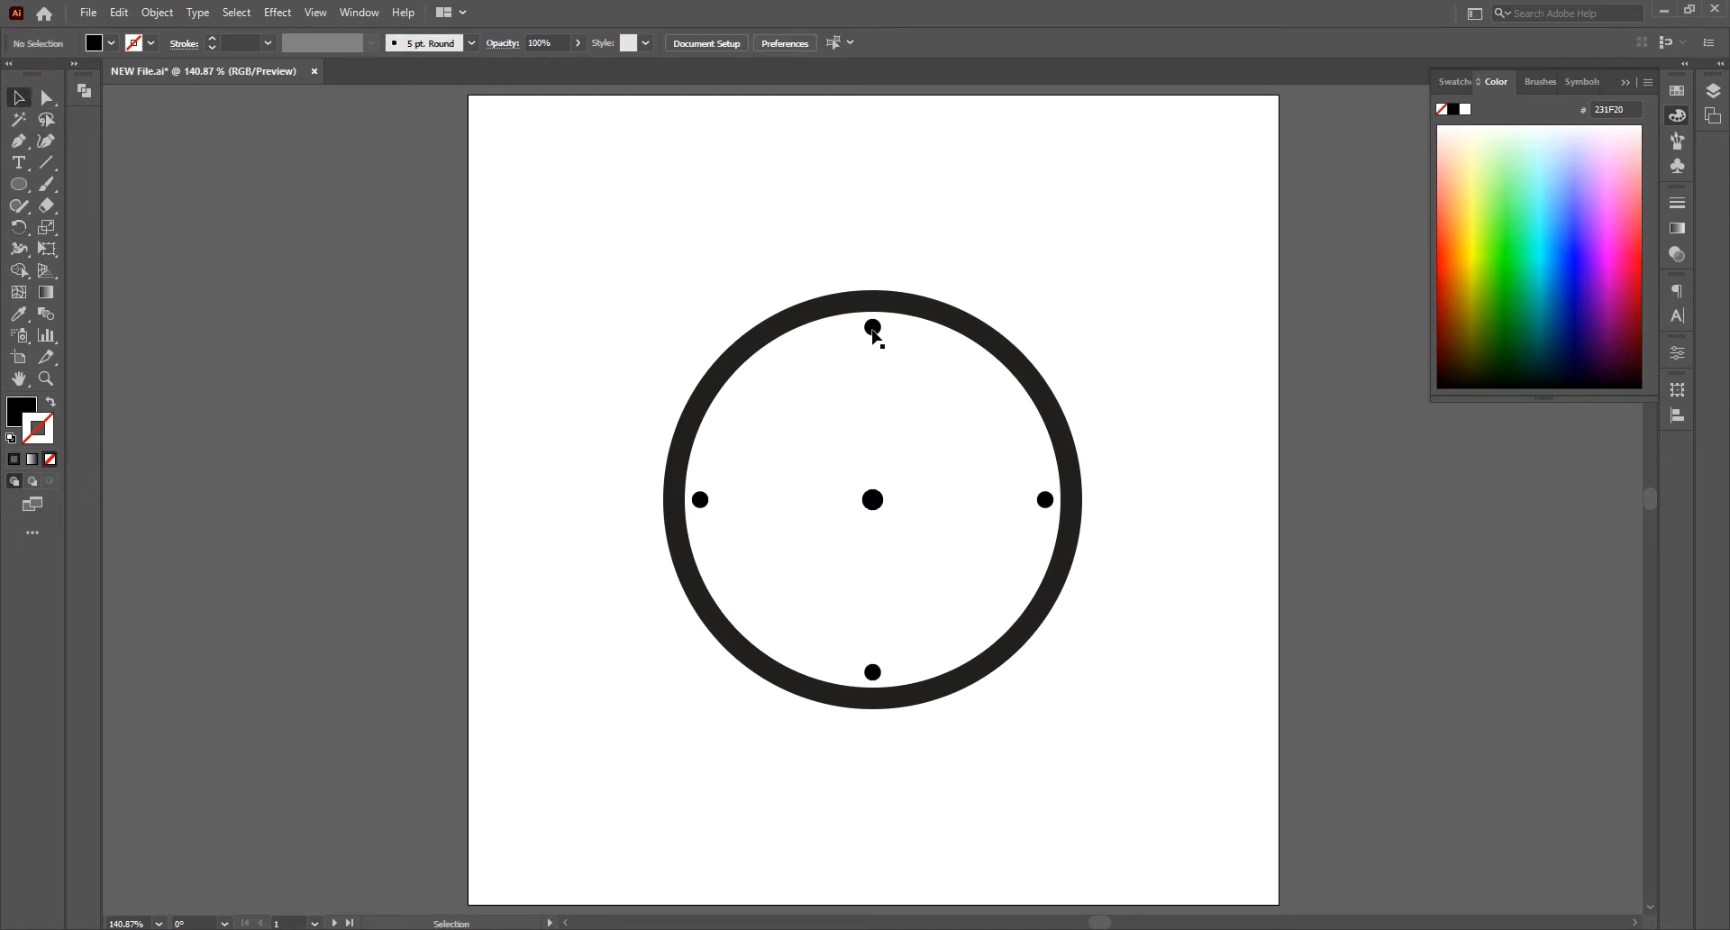
# Step: Duplicate the dot at twelve o'clock in place and set the copy's diameter to 7 pt
pyautogui.click(873, 333)
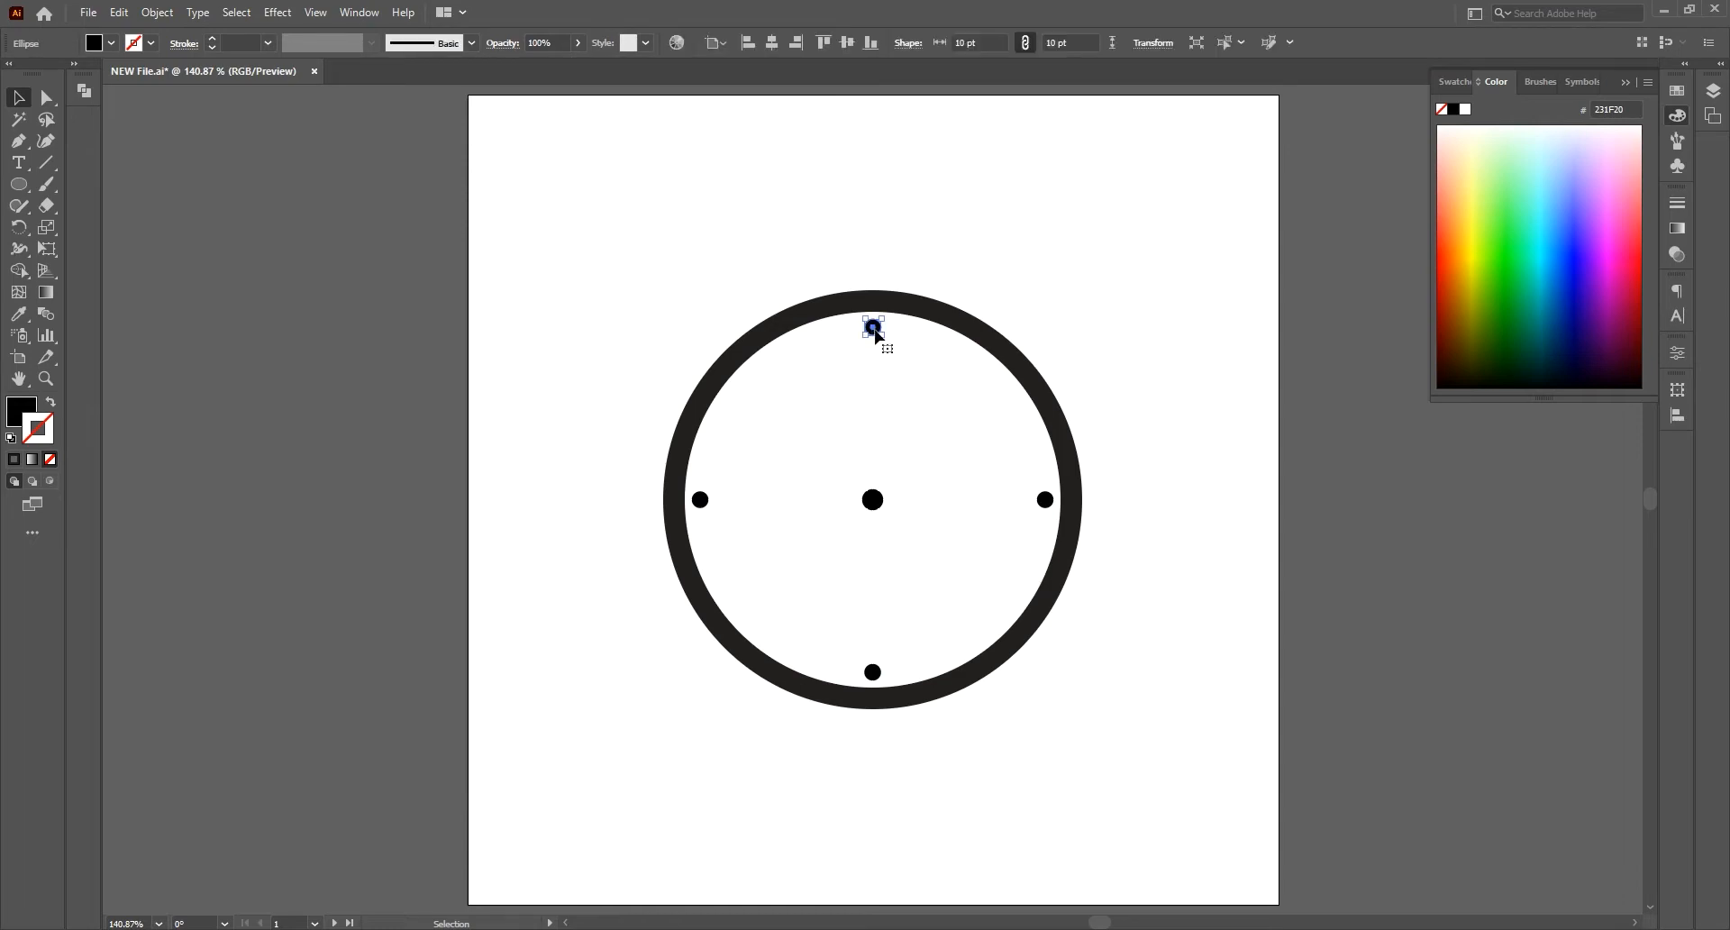
pyautogui.click(120, 13)
pyautogui.click(135, 105)
pyautogui.click(129, 12)
pyautogui.click(177, 184)
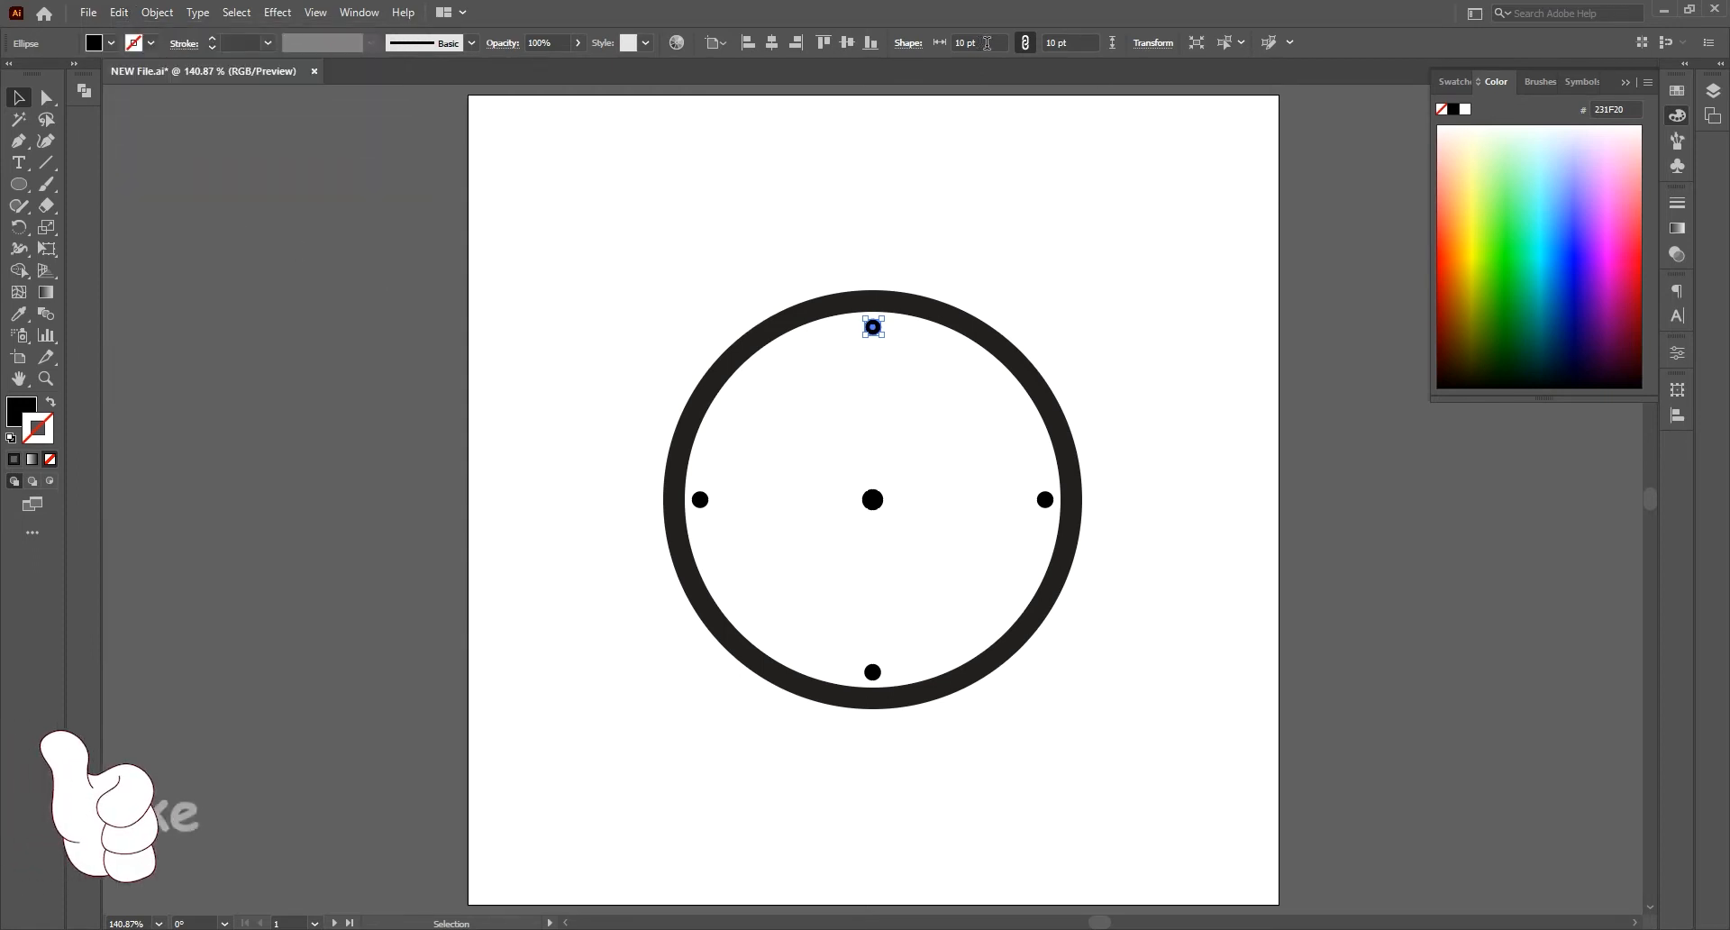
pyautogui.click(982, 44)
pyautogui.write('7')
pyautogui.press('Return')
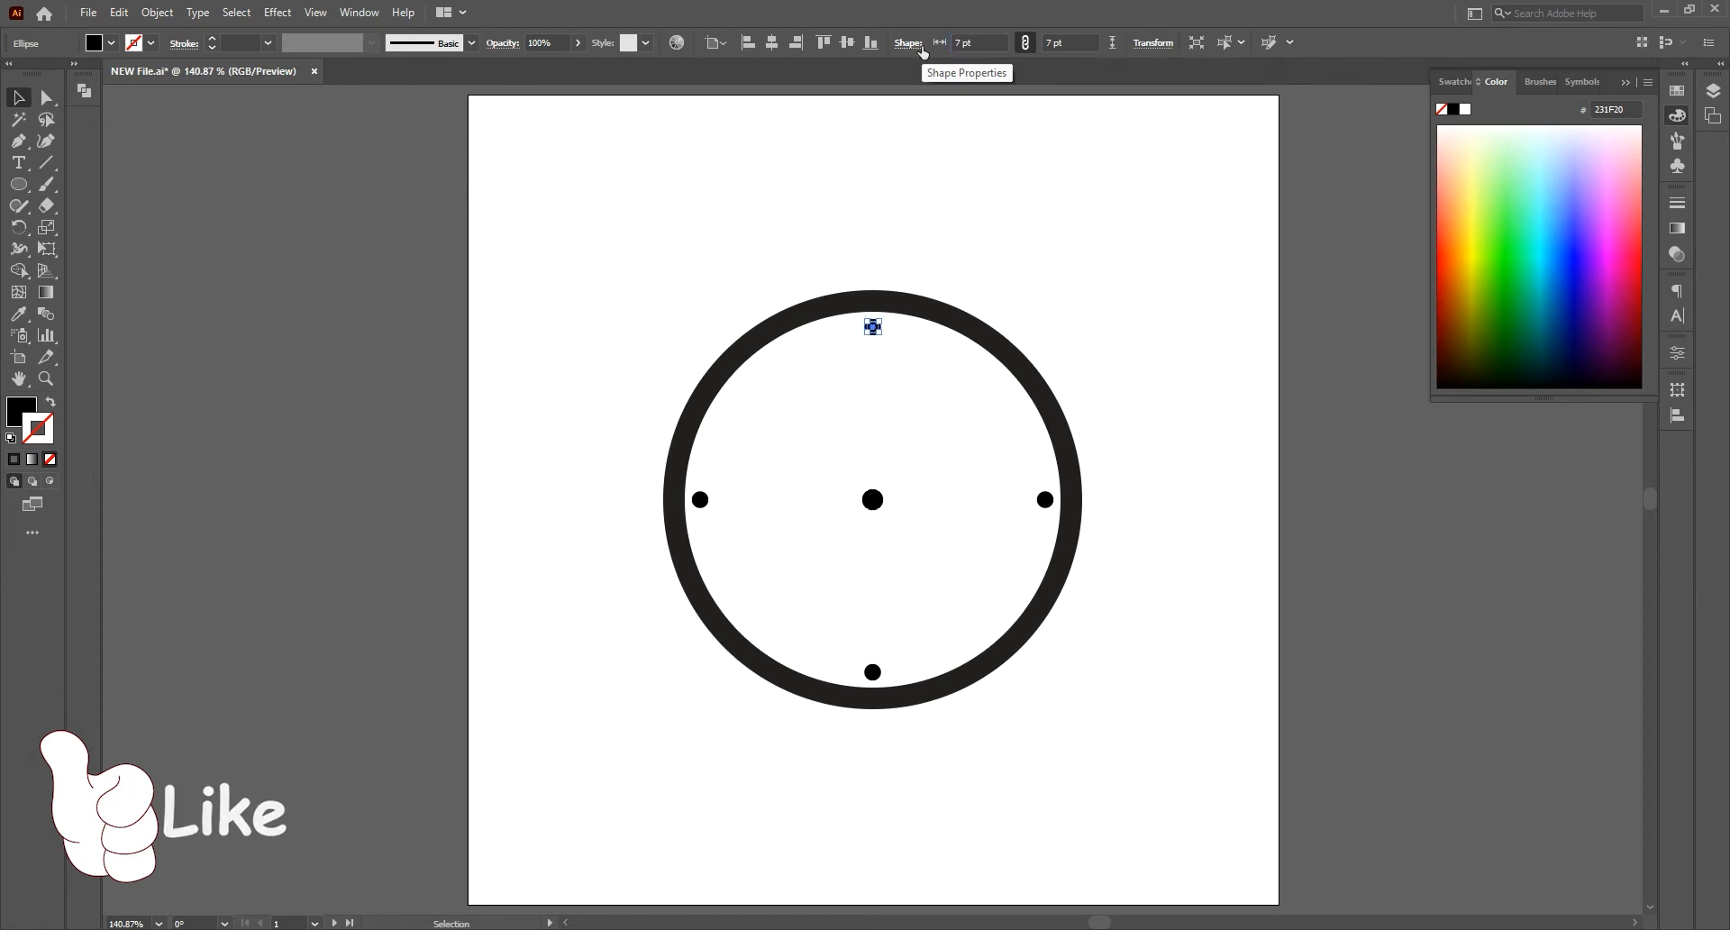
# Step: Rotate a copy of the 7 pt dot by 360/12 degrees around the ring's centre
pyautogui.click(19, 229)
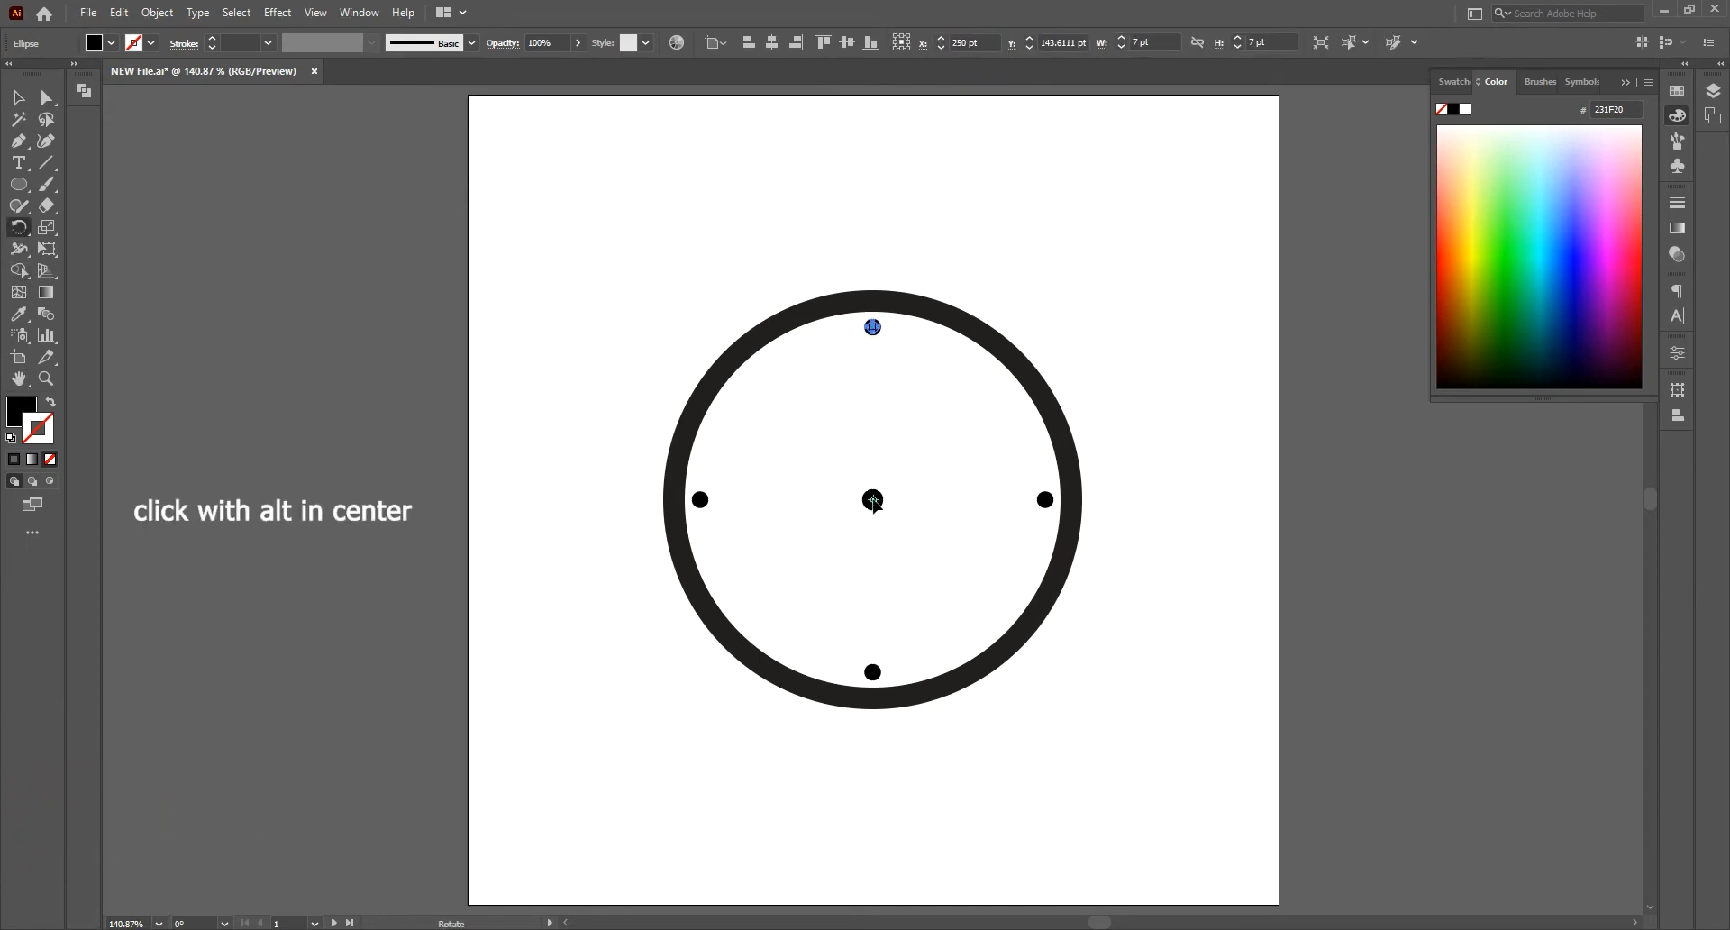
pyautogui.keyDown('alt'); pyautogui.click(873, 500); pyautogui.keyUp('alt')
pyautogui.write('36')
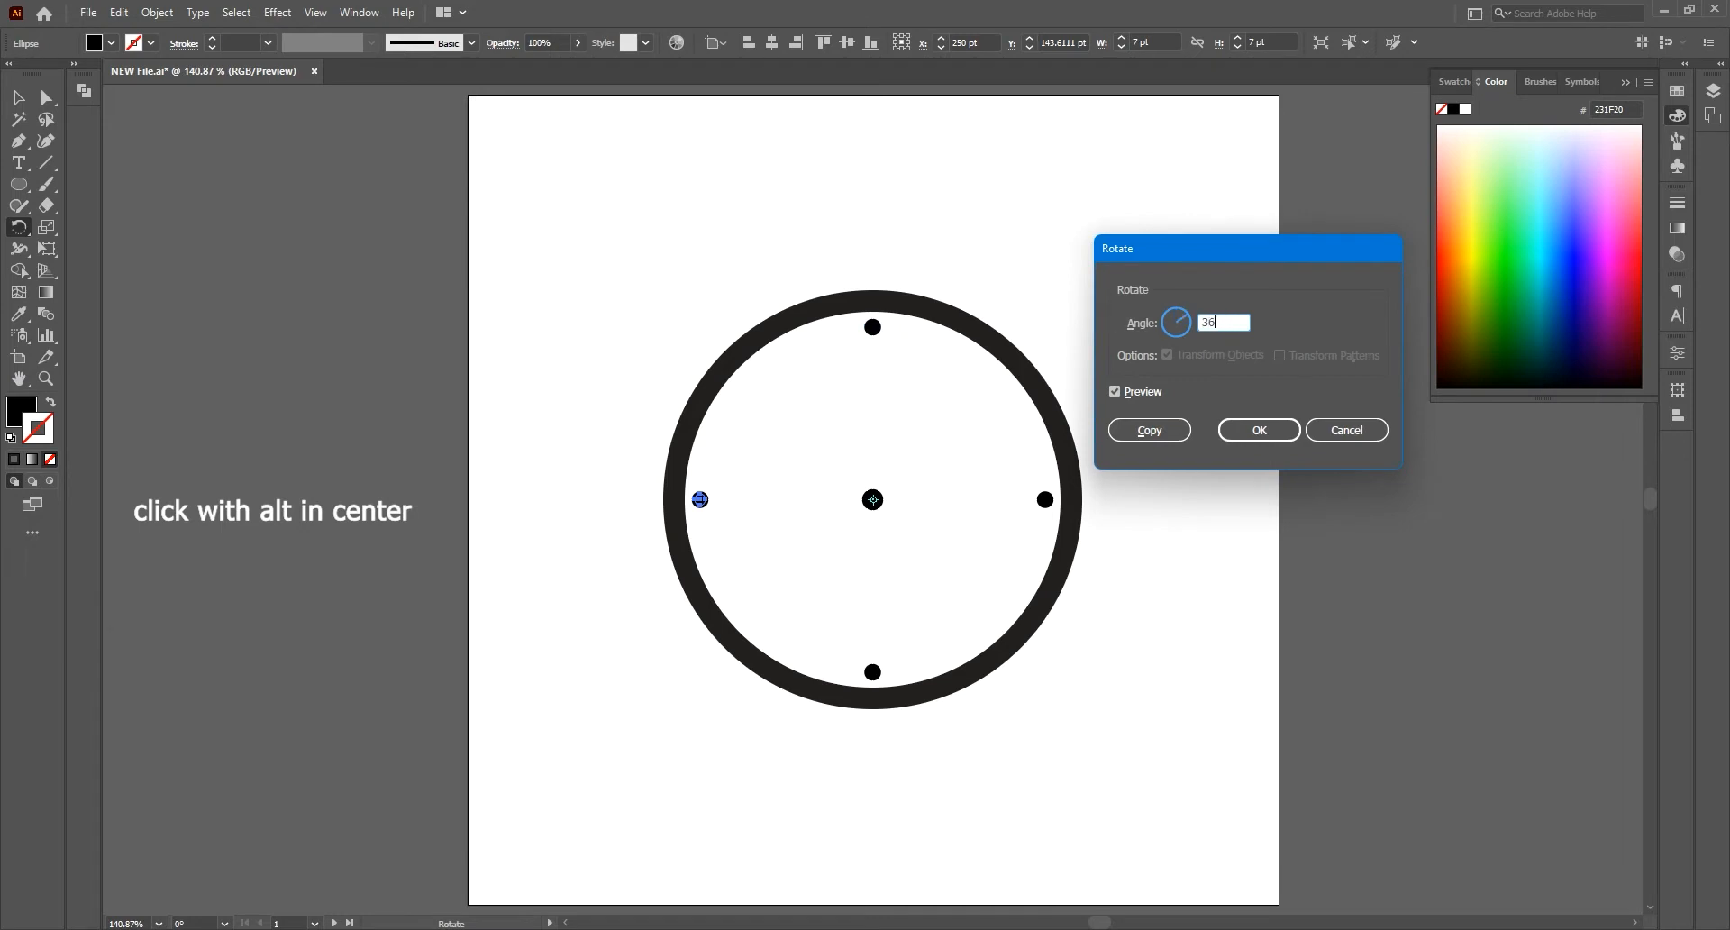
pyautogui.write('0/12')
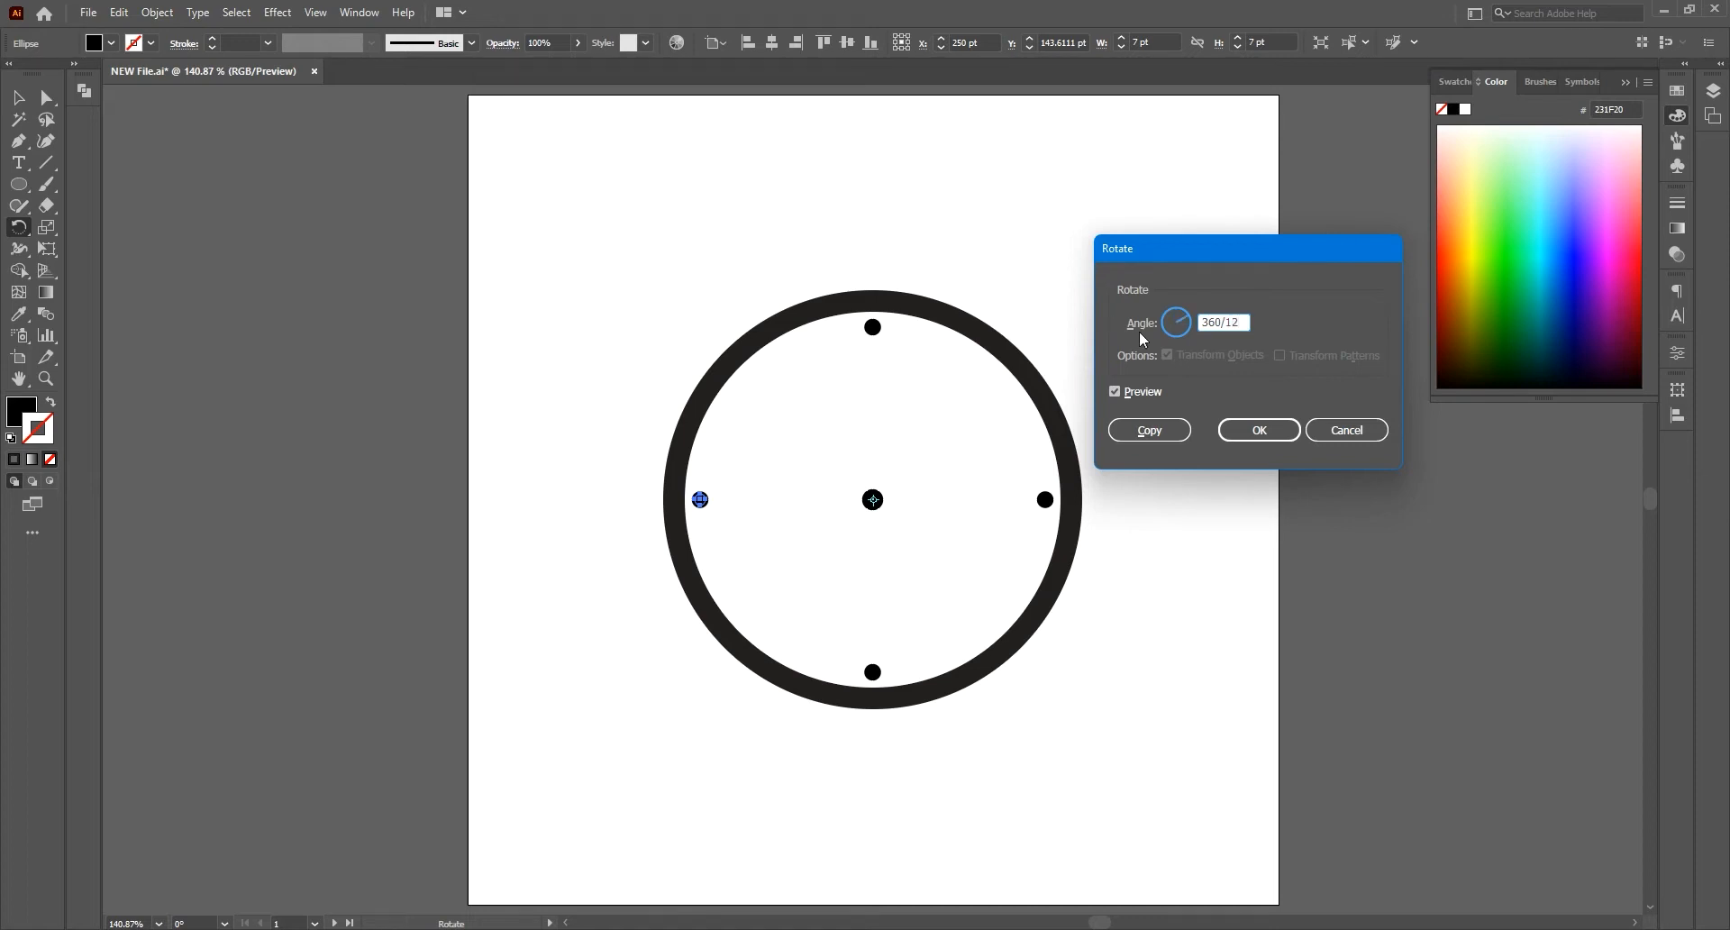
pyautogui.click(1149, 430)
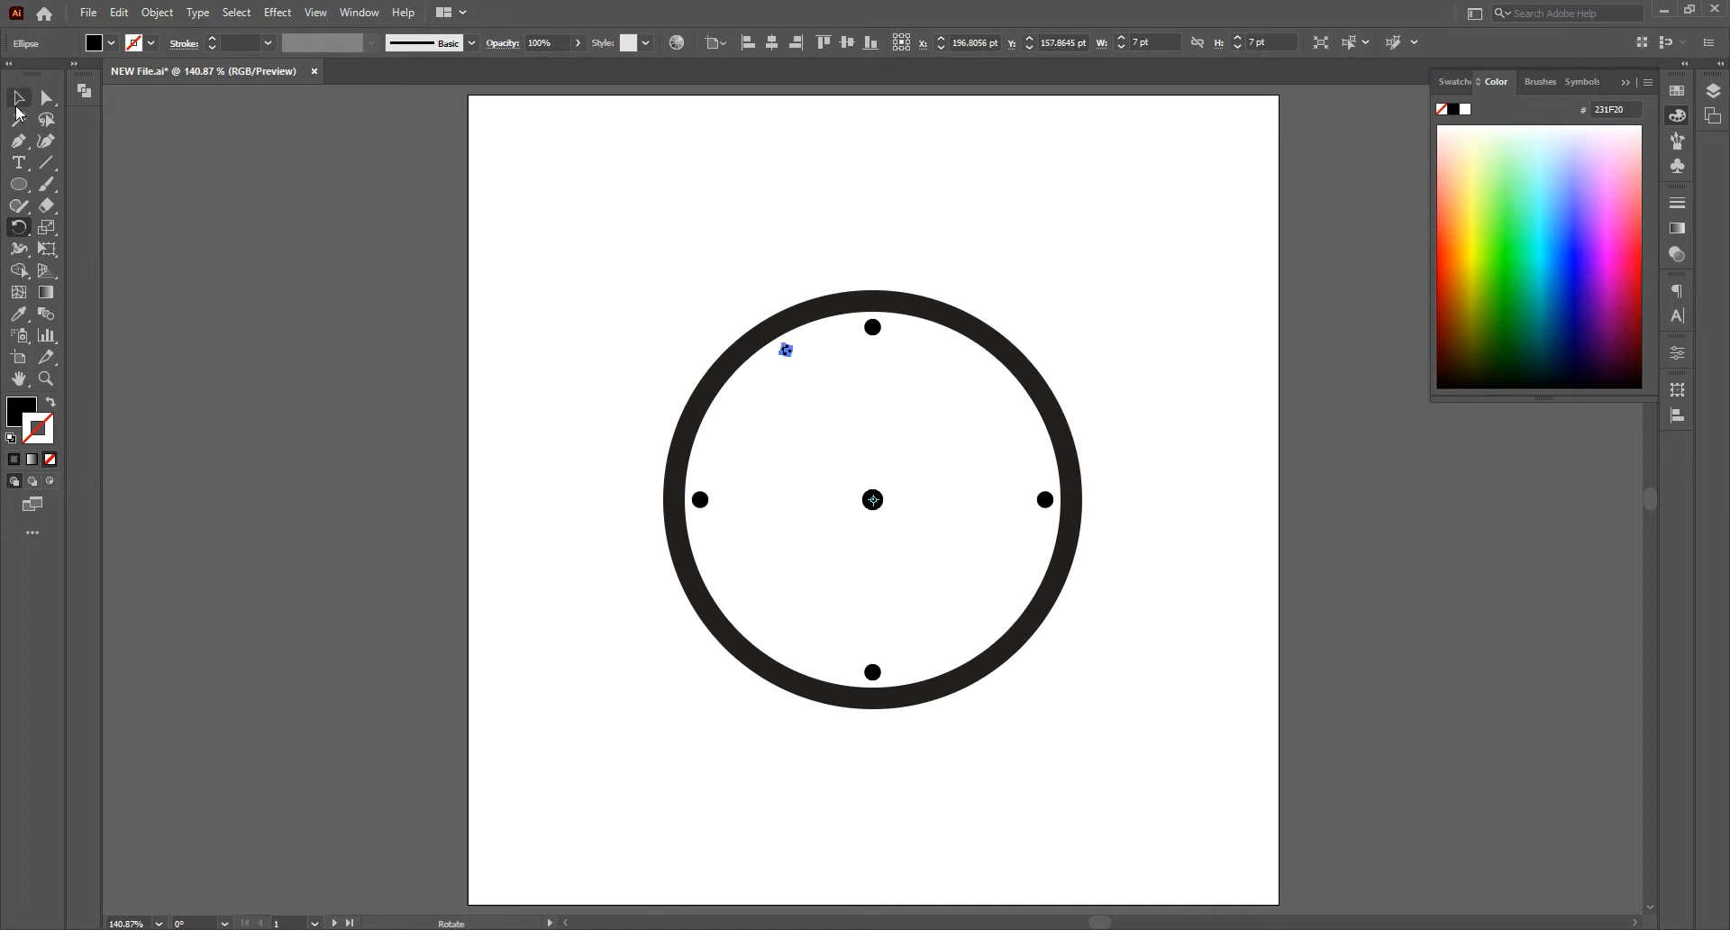
# Step: Repeat the rotated 7 pt copy around the ring to complete the twelve hour positions
pyautogui.hotkey('ctrl', 'd')
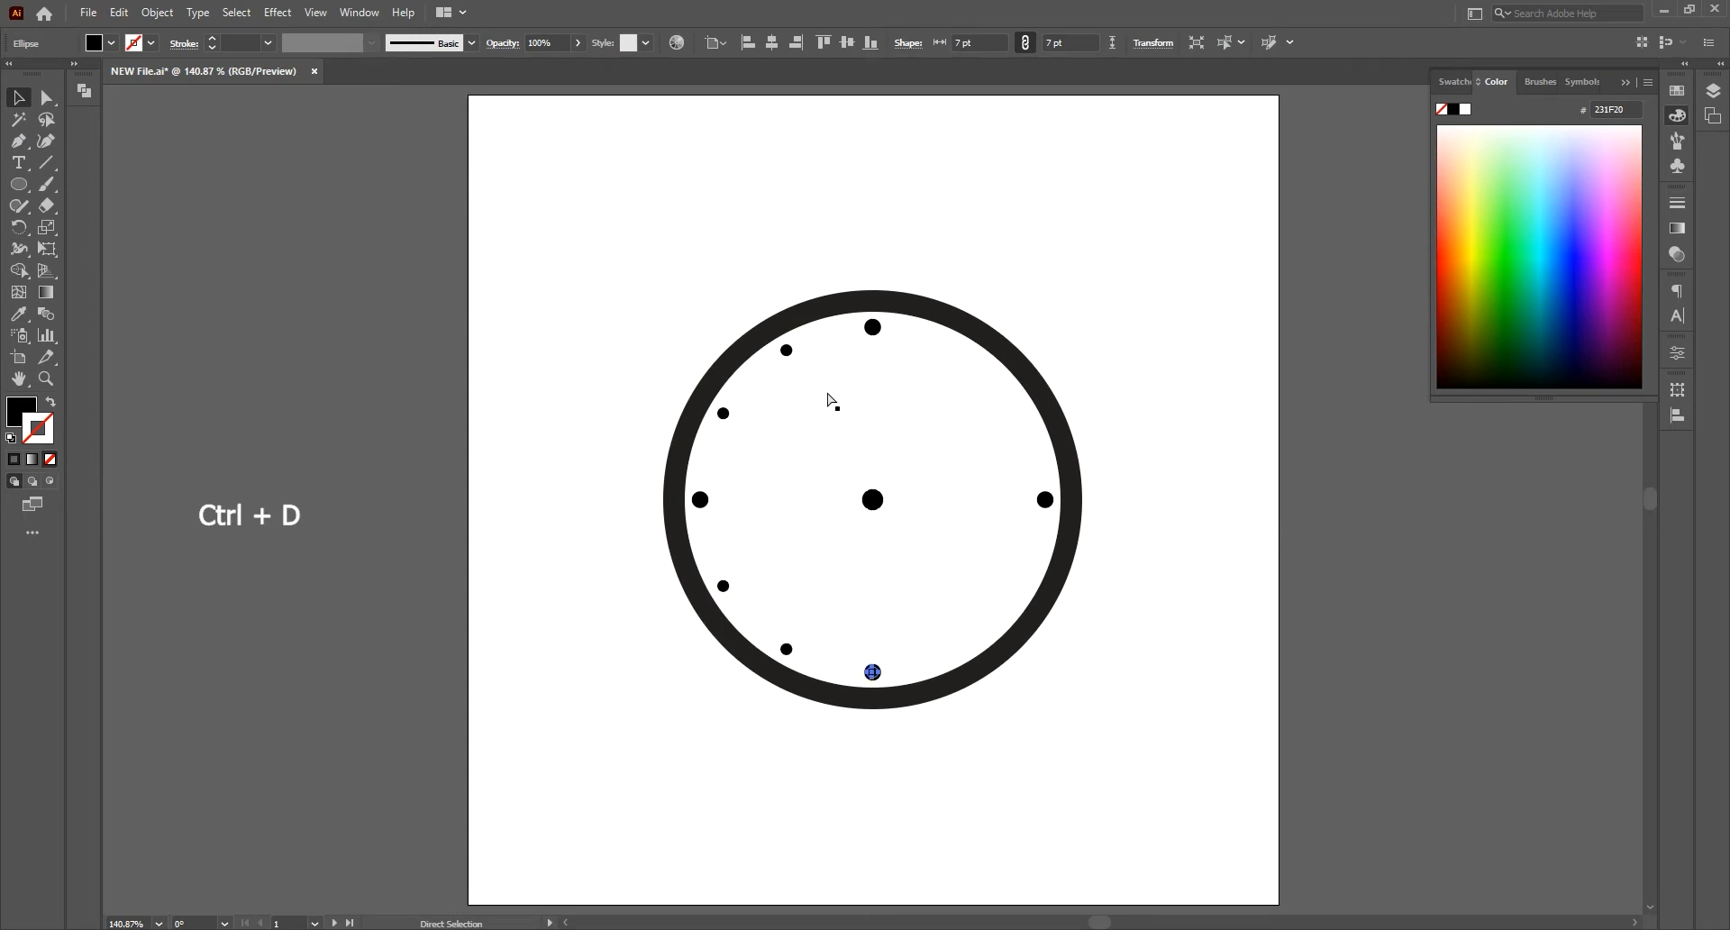
pyautogui.hotkey('ctrl', 'd')
pyautogui.hotkey('ctrl', 'd')
pyautogui.hotkey('ctrl', 'd')
pyautogui.click(894, 327)
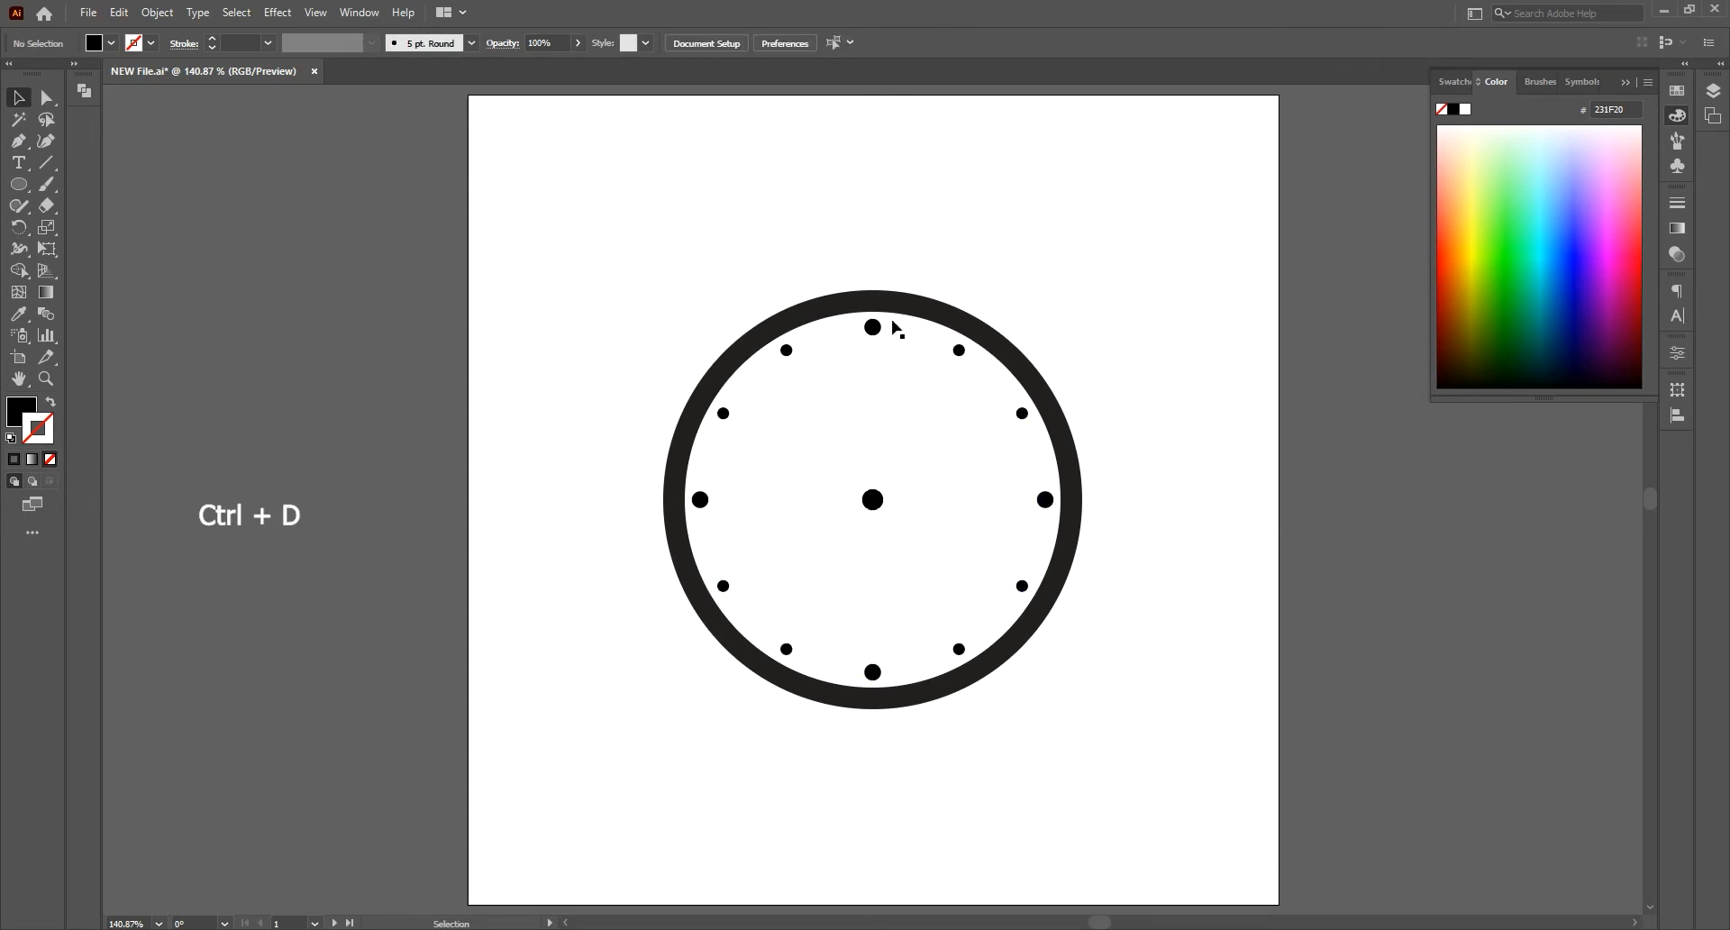
# Step: Remove the 7 pt dots that overlap the larger dots at the twelve, nine, six and three o'clock positions
pyautogui.click(873, 327)
pyautogui.click(700, 499)
pyautogui.click(872, 671)
pyautogui.click(1045, 500)
pyautogui.click(1121, 510)
# Step: Set the diameter of the dot at nine o'clock to 12 pt
pyautogui.click(708, 499)
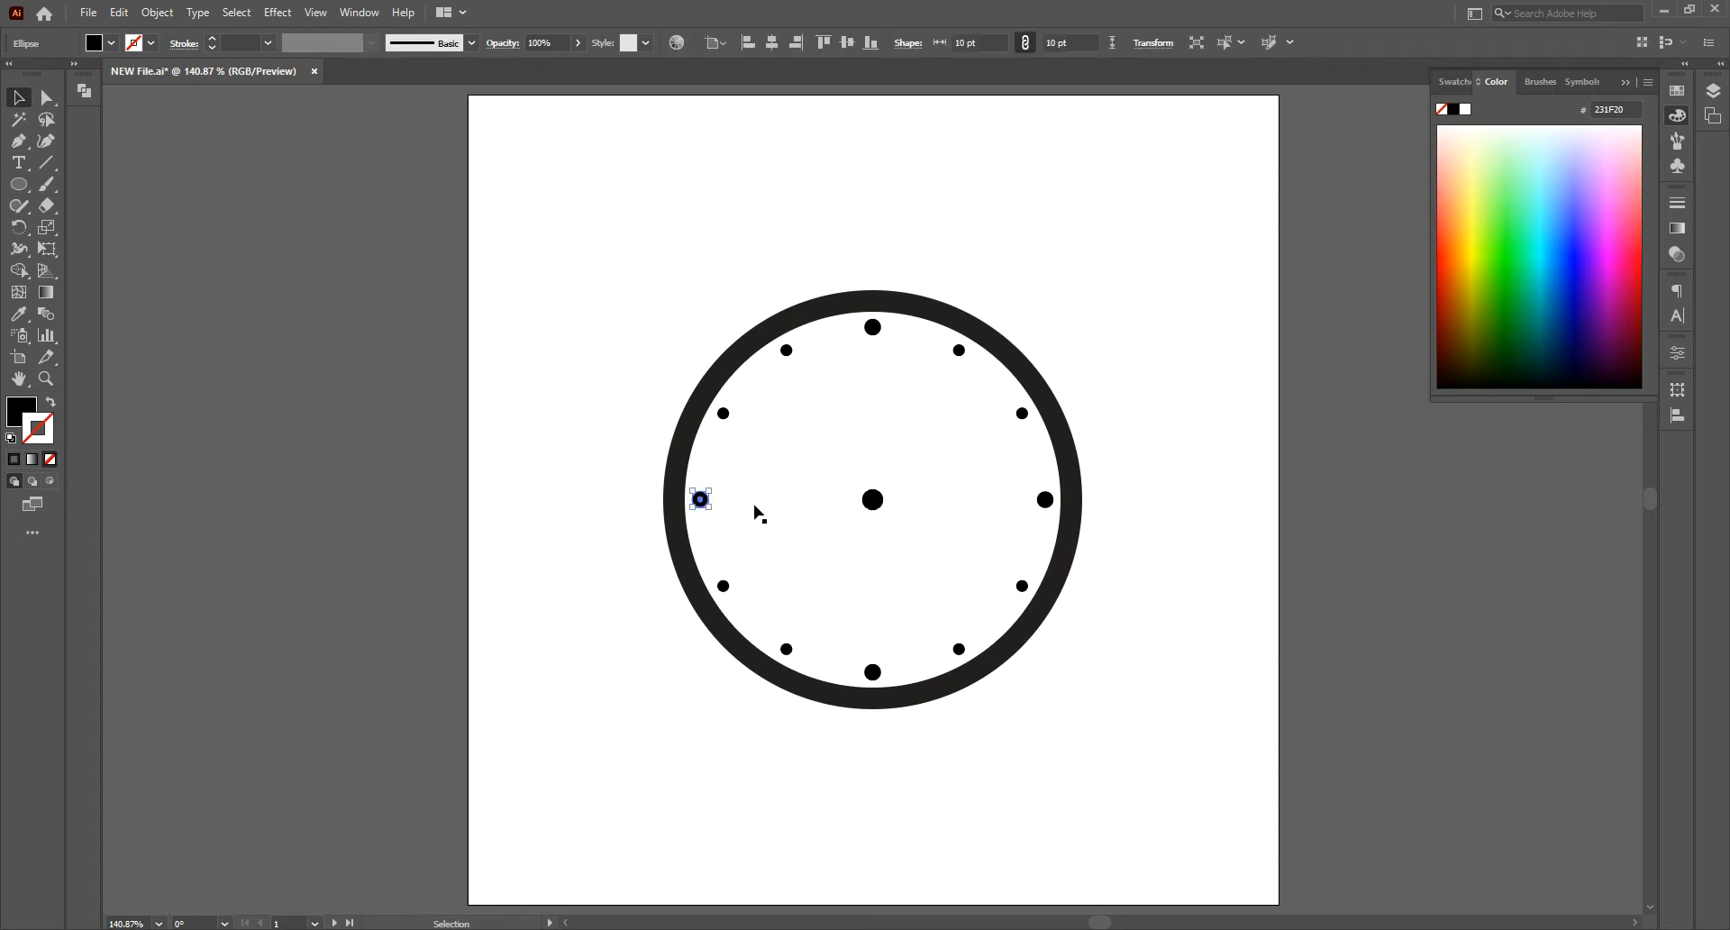
pyautogui.click(972, 42)
pyautogui.write('12')
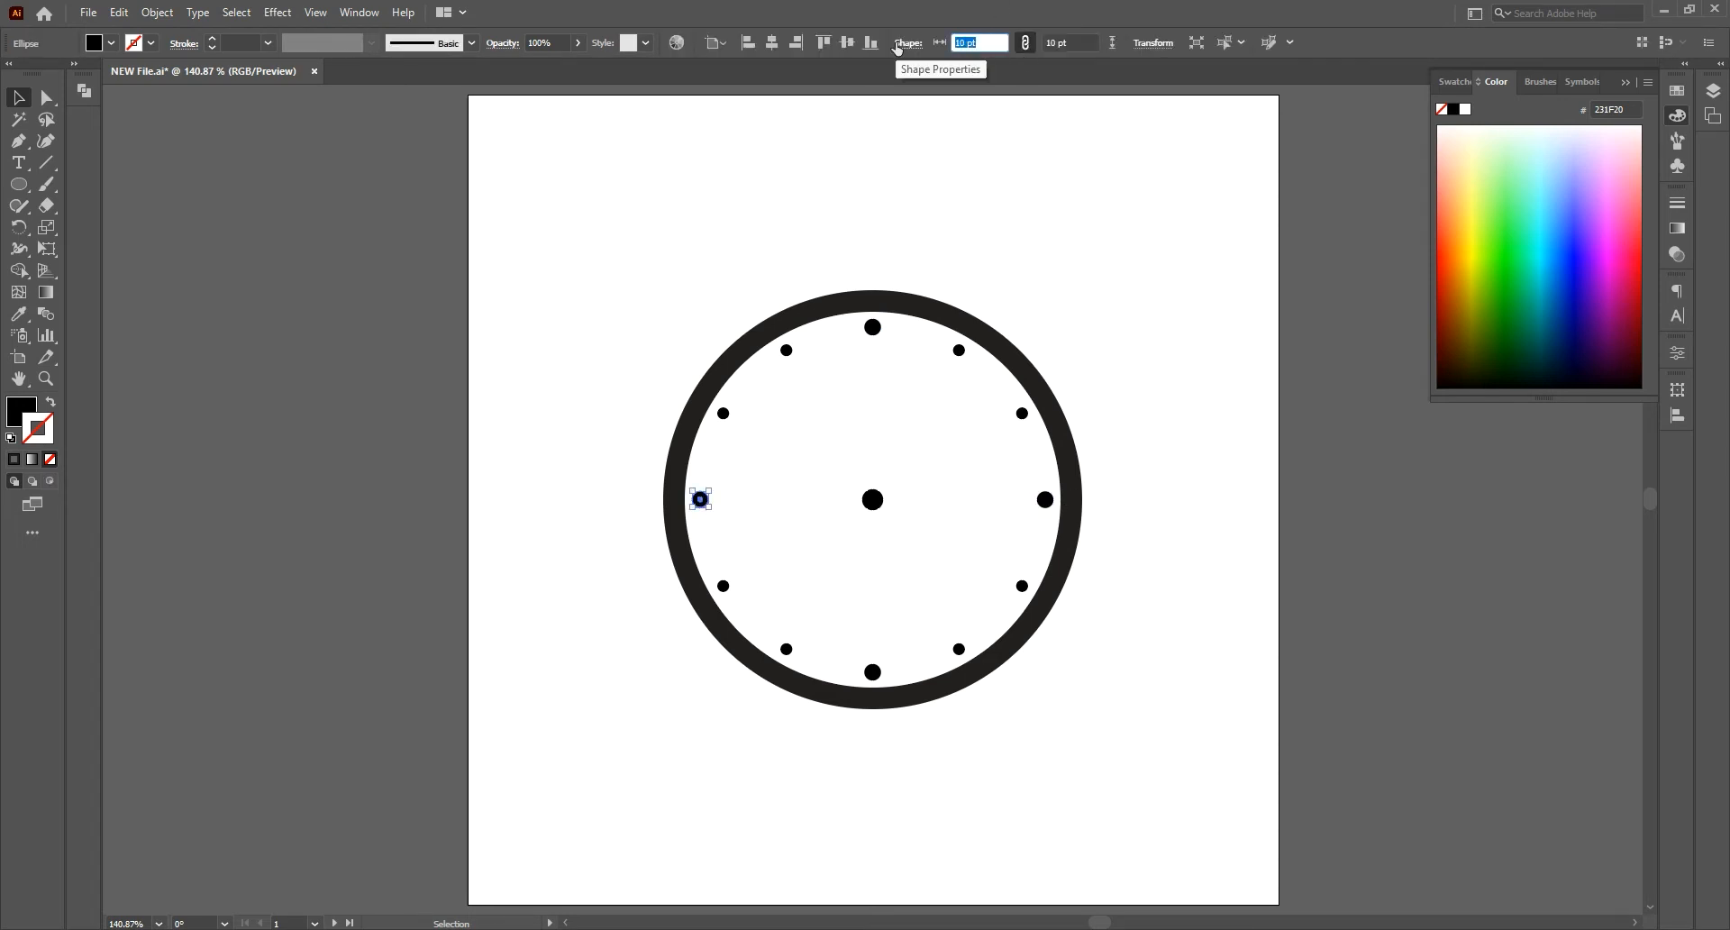
pyautogui.press('Return')
pyautogui.hotkey('ctrl', 'z')
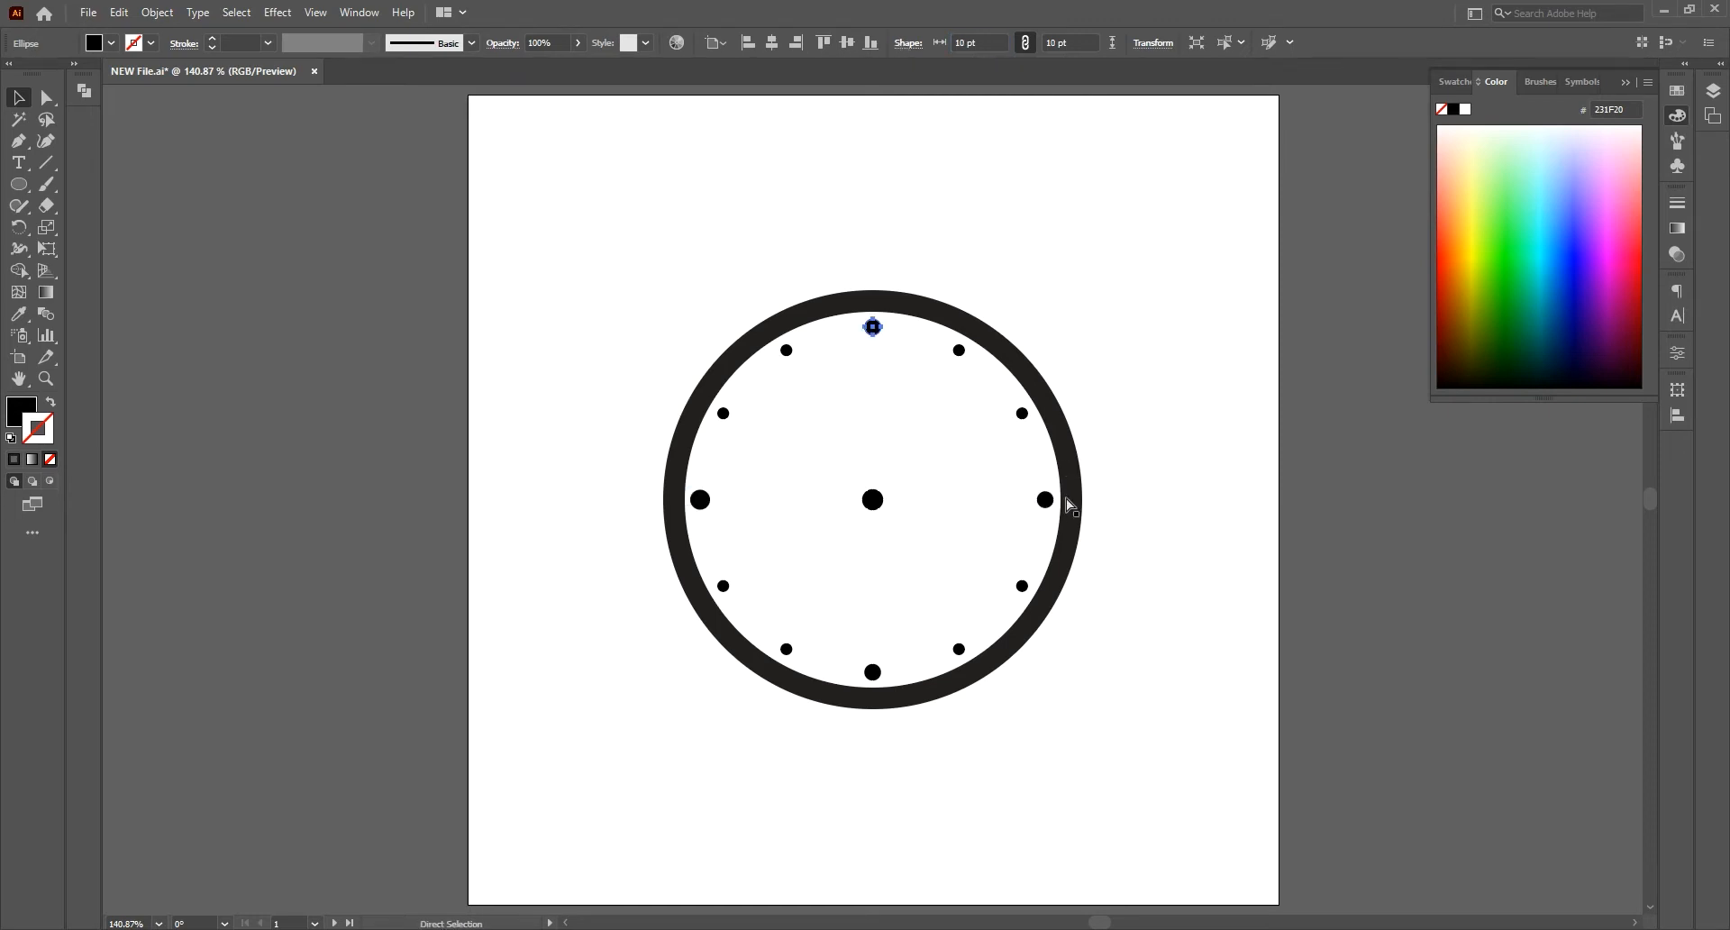
# Step: Set the diameter of the dot at twelve o'clock to 12 pt
pyautogui.press('v')
pyautogui.click(937, 47)
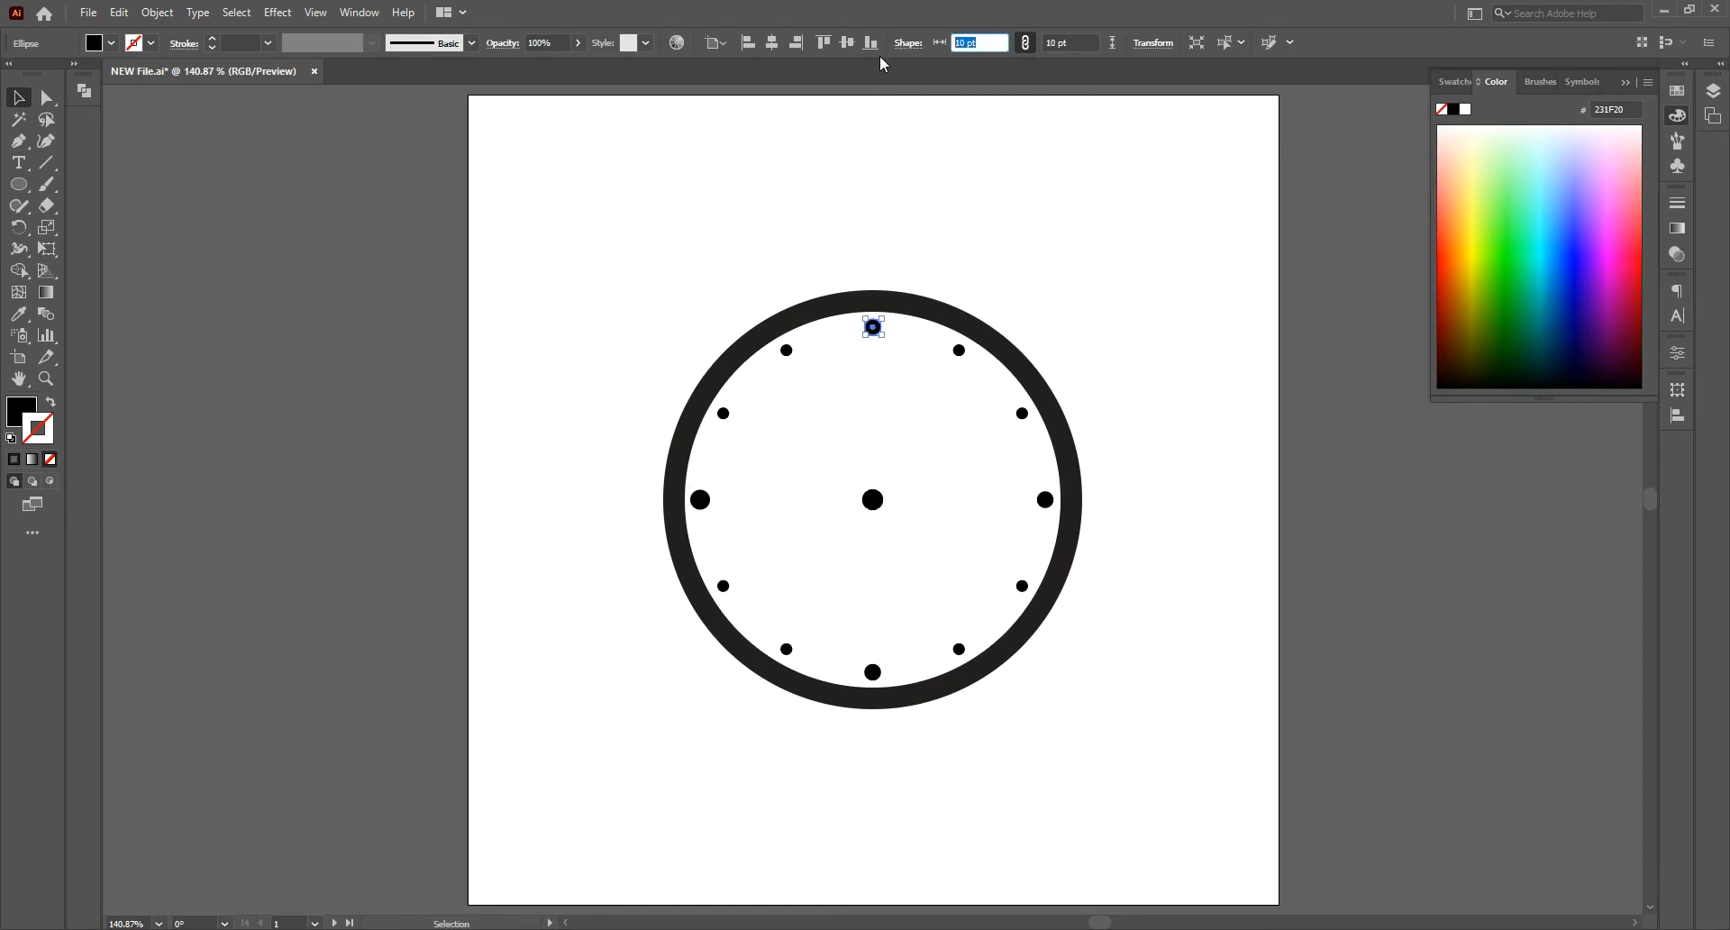
pyautogui.press('Return')
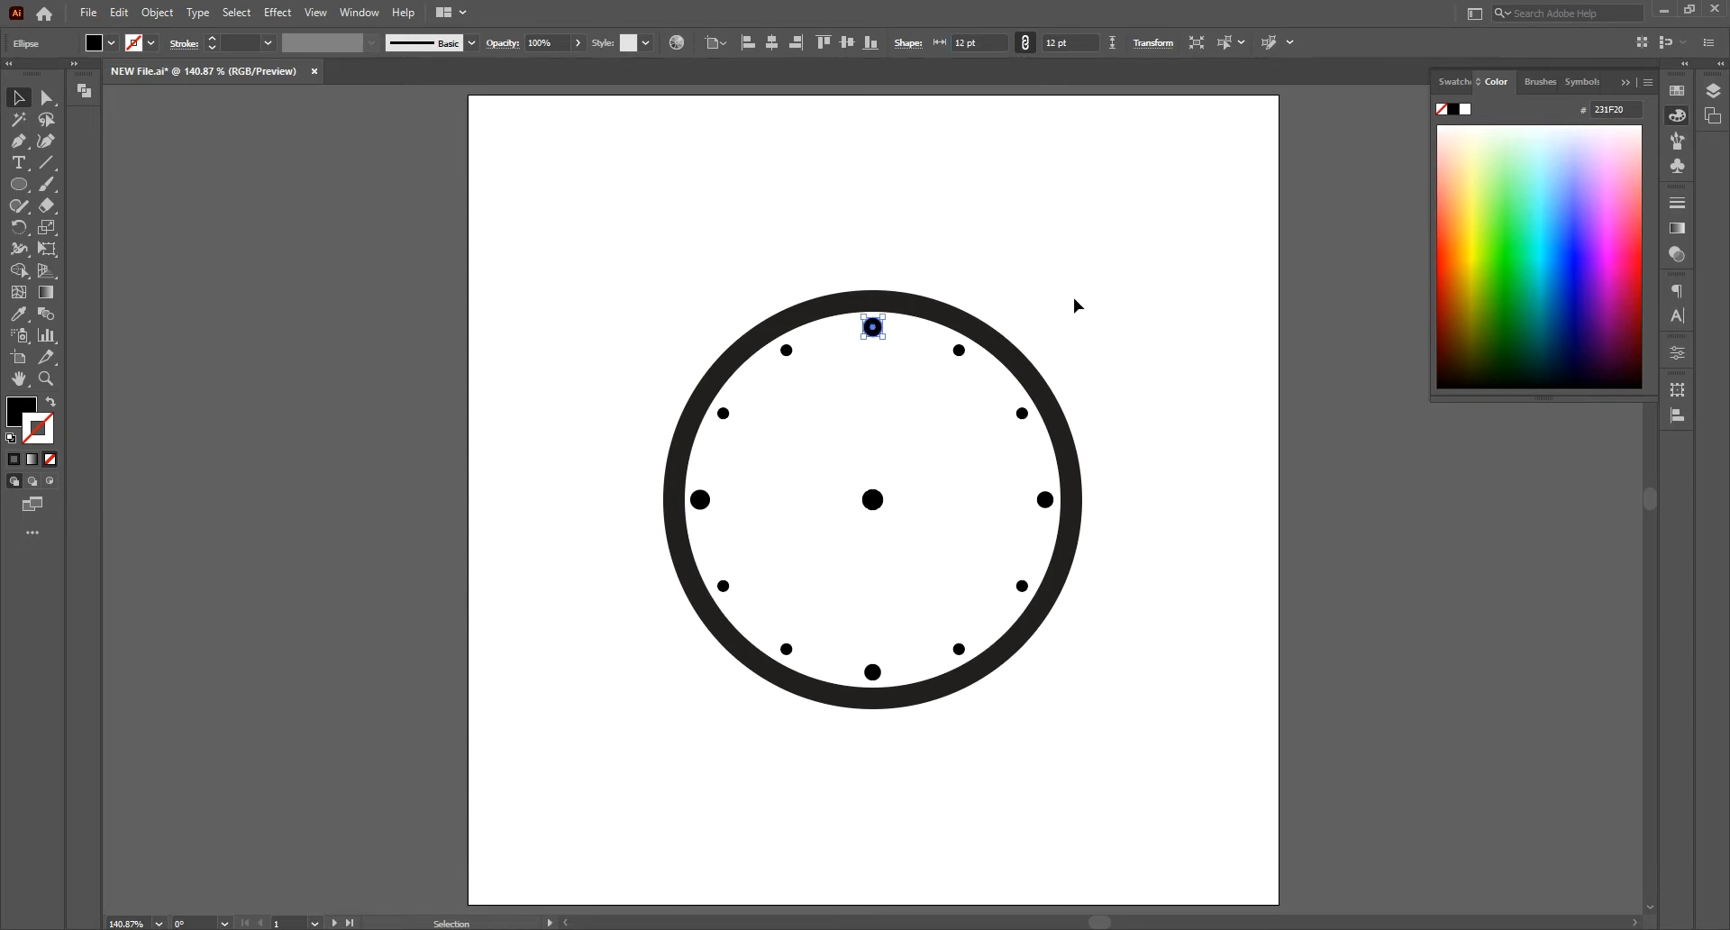
# Step: Set the diameters of the dots at three and six o'clock to 12 pt
pyautogui.click(1045, 499)
pyautogui.click(1058, 43)
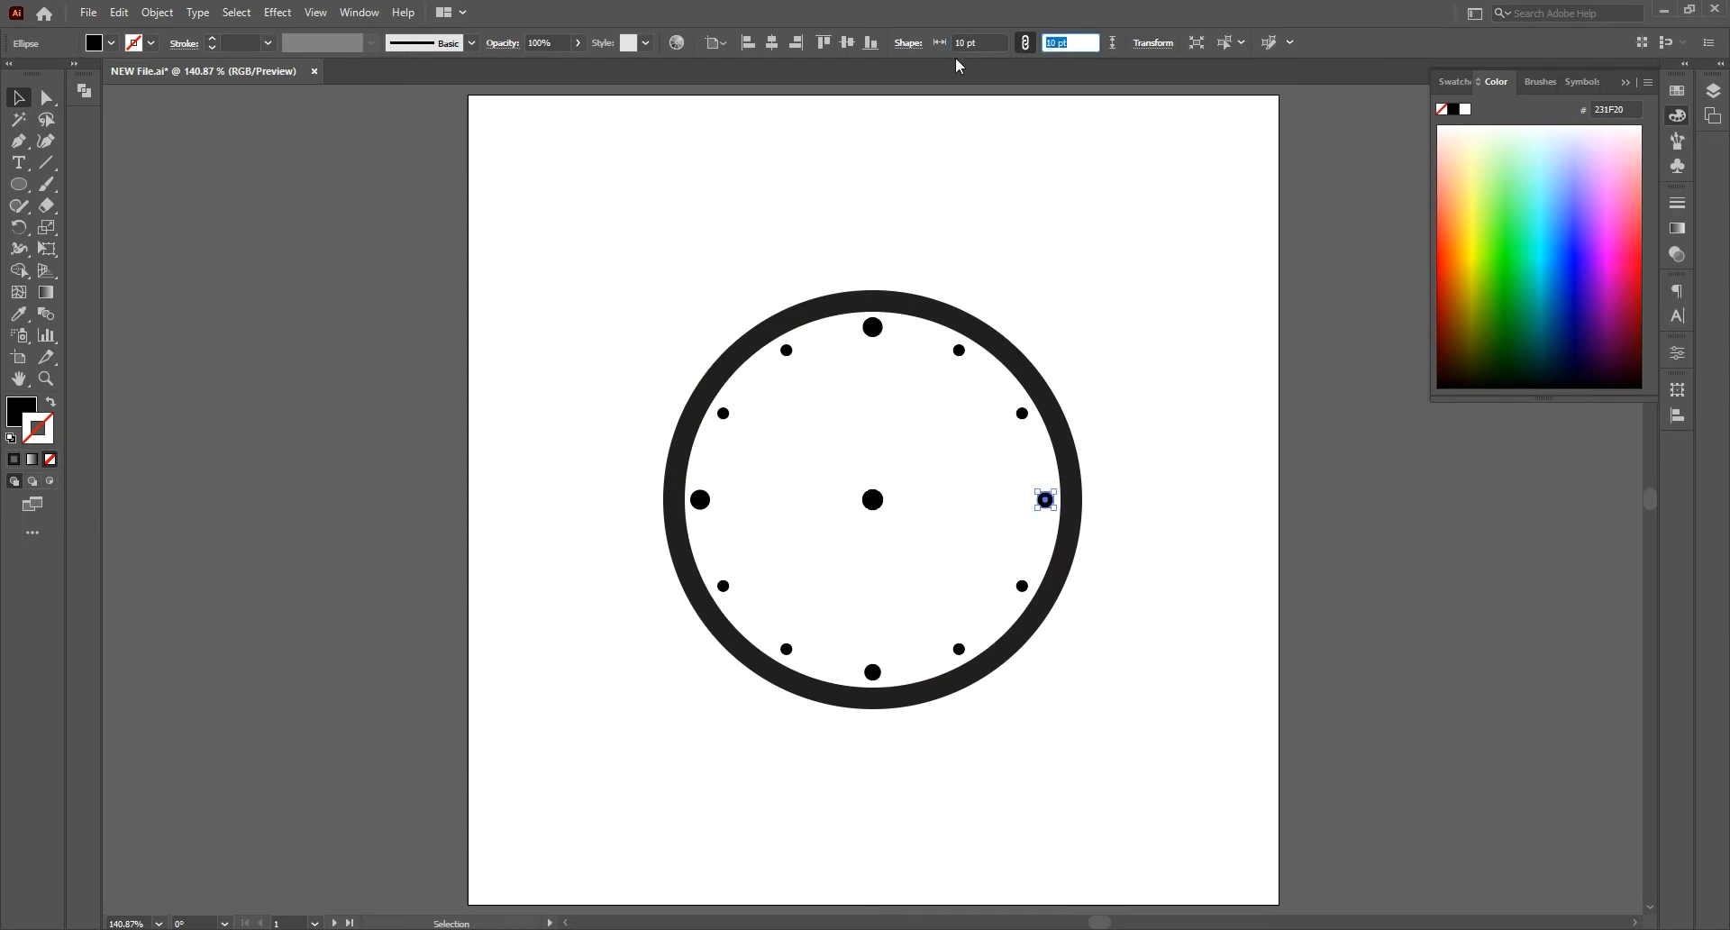
pyautogui.click(872, 671)
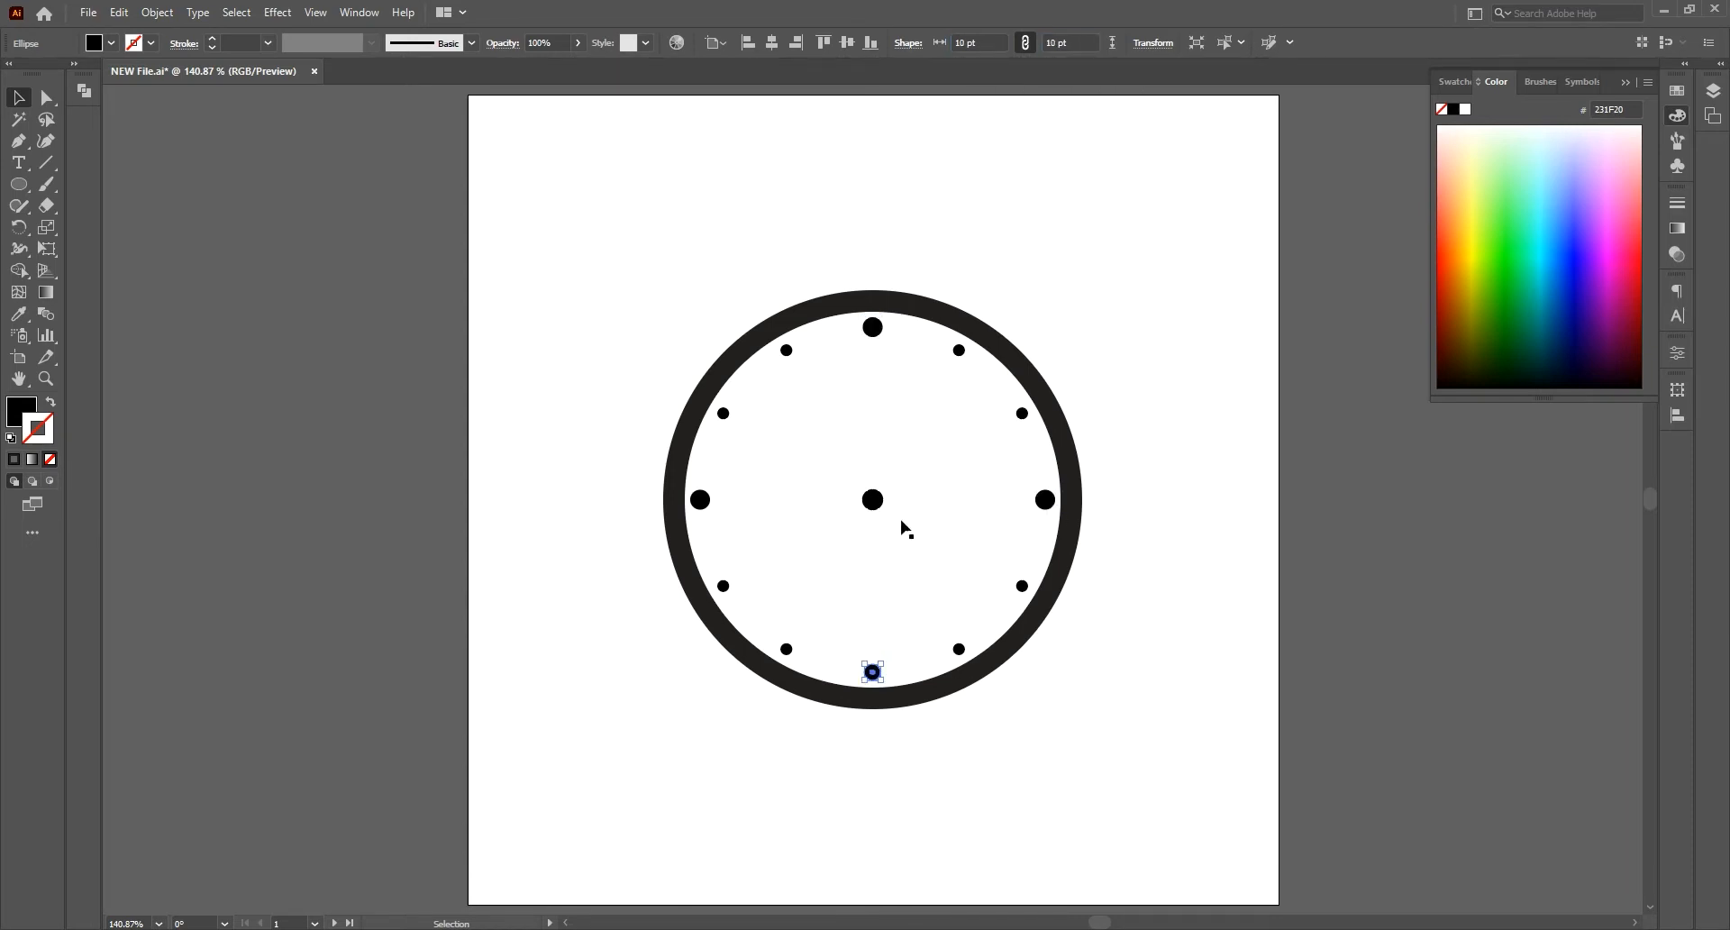
pyautogui.click(1072, 39)
pyautogui.press('Return')
pyautogui.click(1148, 440)
# Step: Draw a vertical minute-hand rectangle about 3 by 73 pt, centred horizontally on the artboard and reaching down to the centre dot
pyautogui.moveTo(18, 184); pyautogui.dragTo(92, 186)
pyautogui.moveTo(526, 320); pyautogui.dragTo(531, 439)
pyautogui.click(19, 98)
pyautogui.click(771, 43)
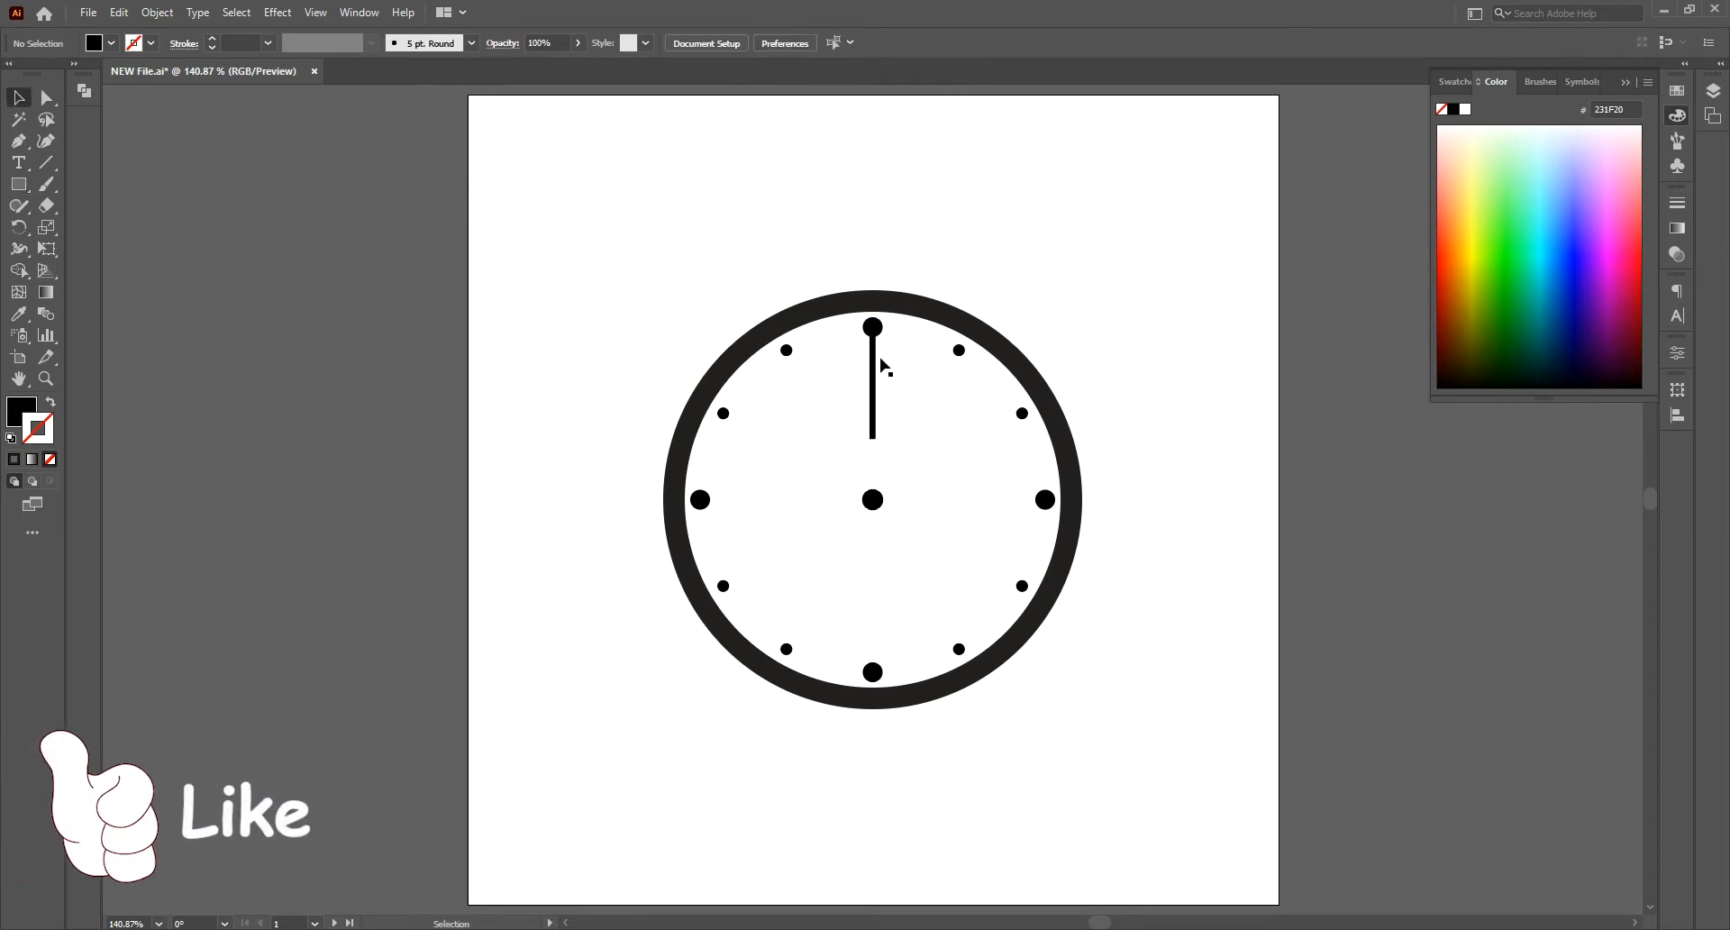
pyautogui.moveTo(881, 374); pyautogui.dragTo(880, 430)
# Step: Round the corners of the vertical minute hand
pyautogui.click(46, 97)
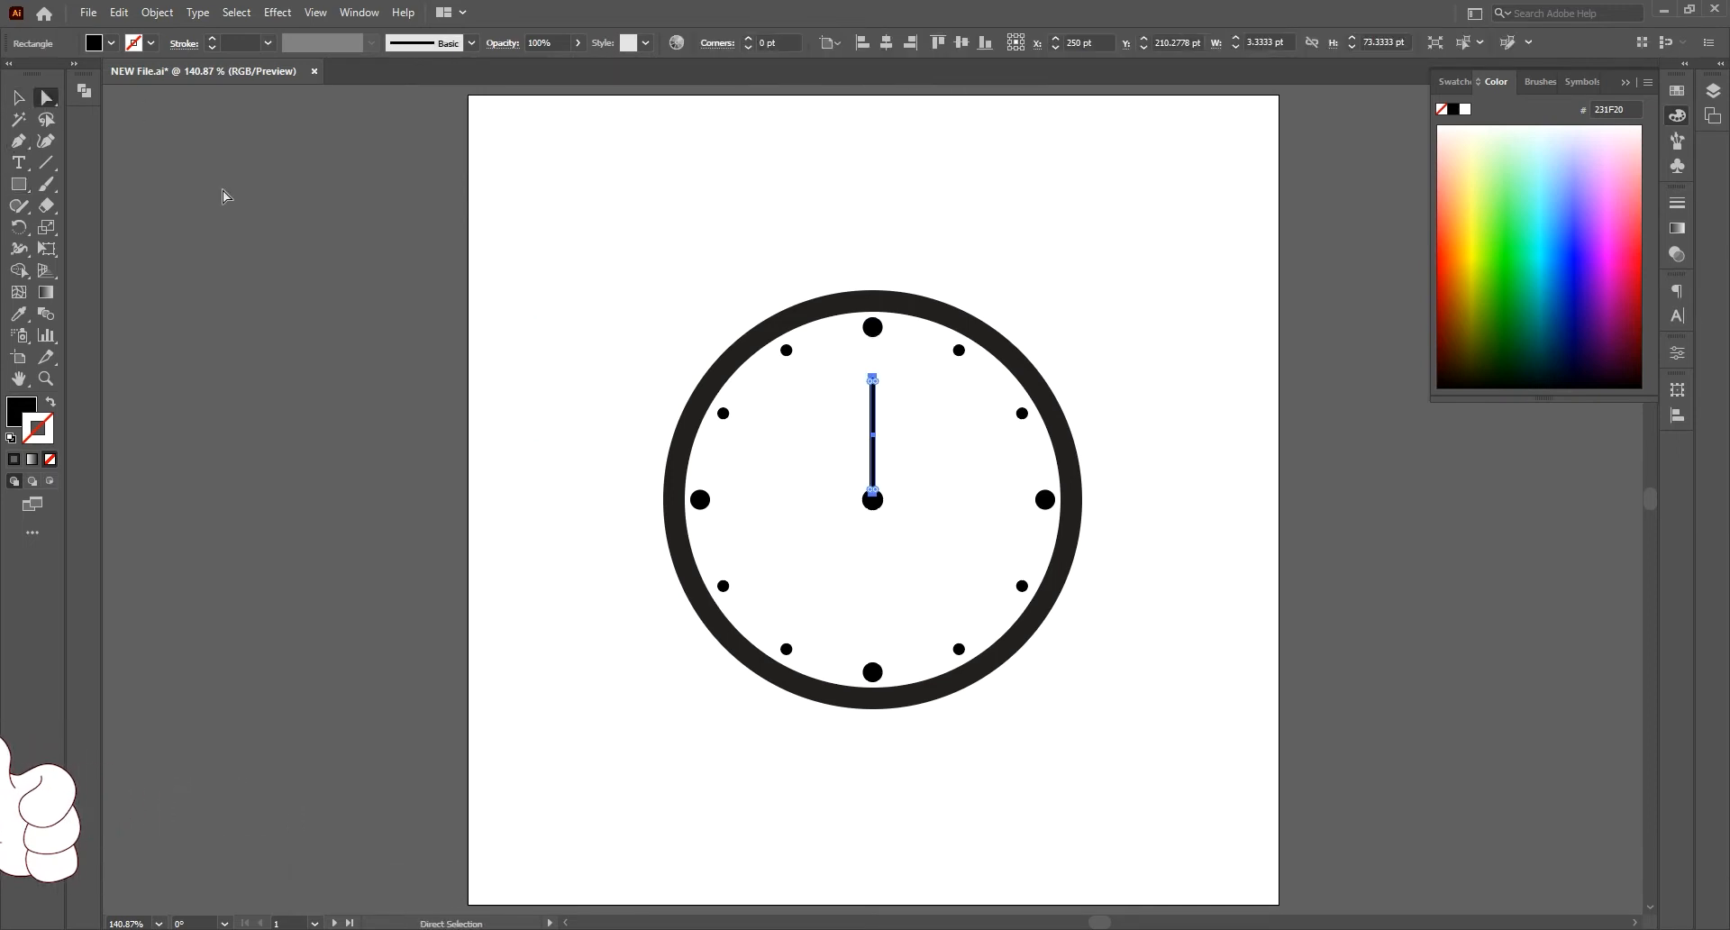
pyautogui.click(872, 378)
pyautogui.press('v')
pyautogui.click(1116, 334)
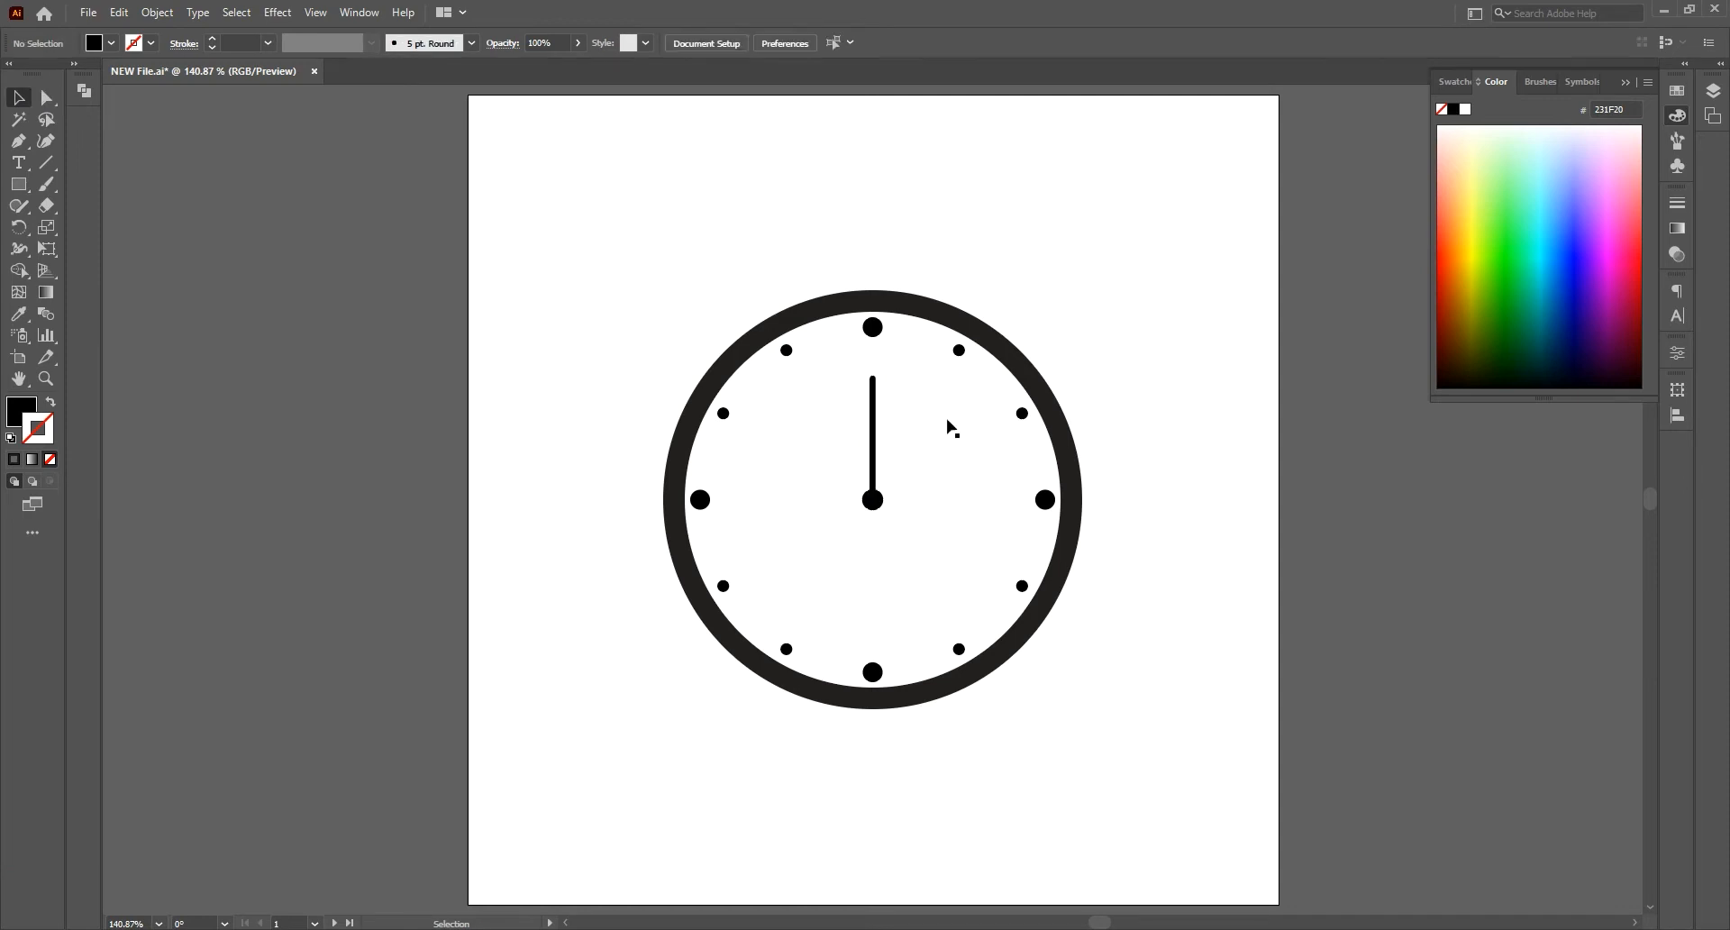
# Step: Resize the minute hand to about 4.7 by 89 pt and centre it horizontally on the artboard again
pyautogui.click(874, 421)
pyautogui.press('e')
pyautogui.press('v')
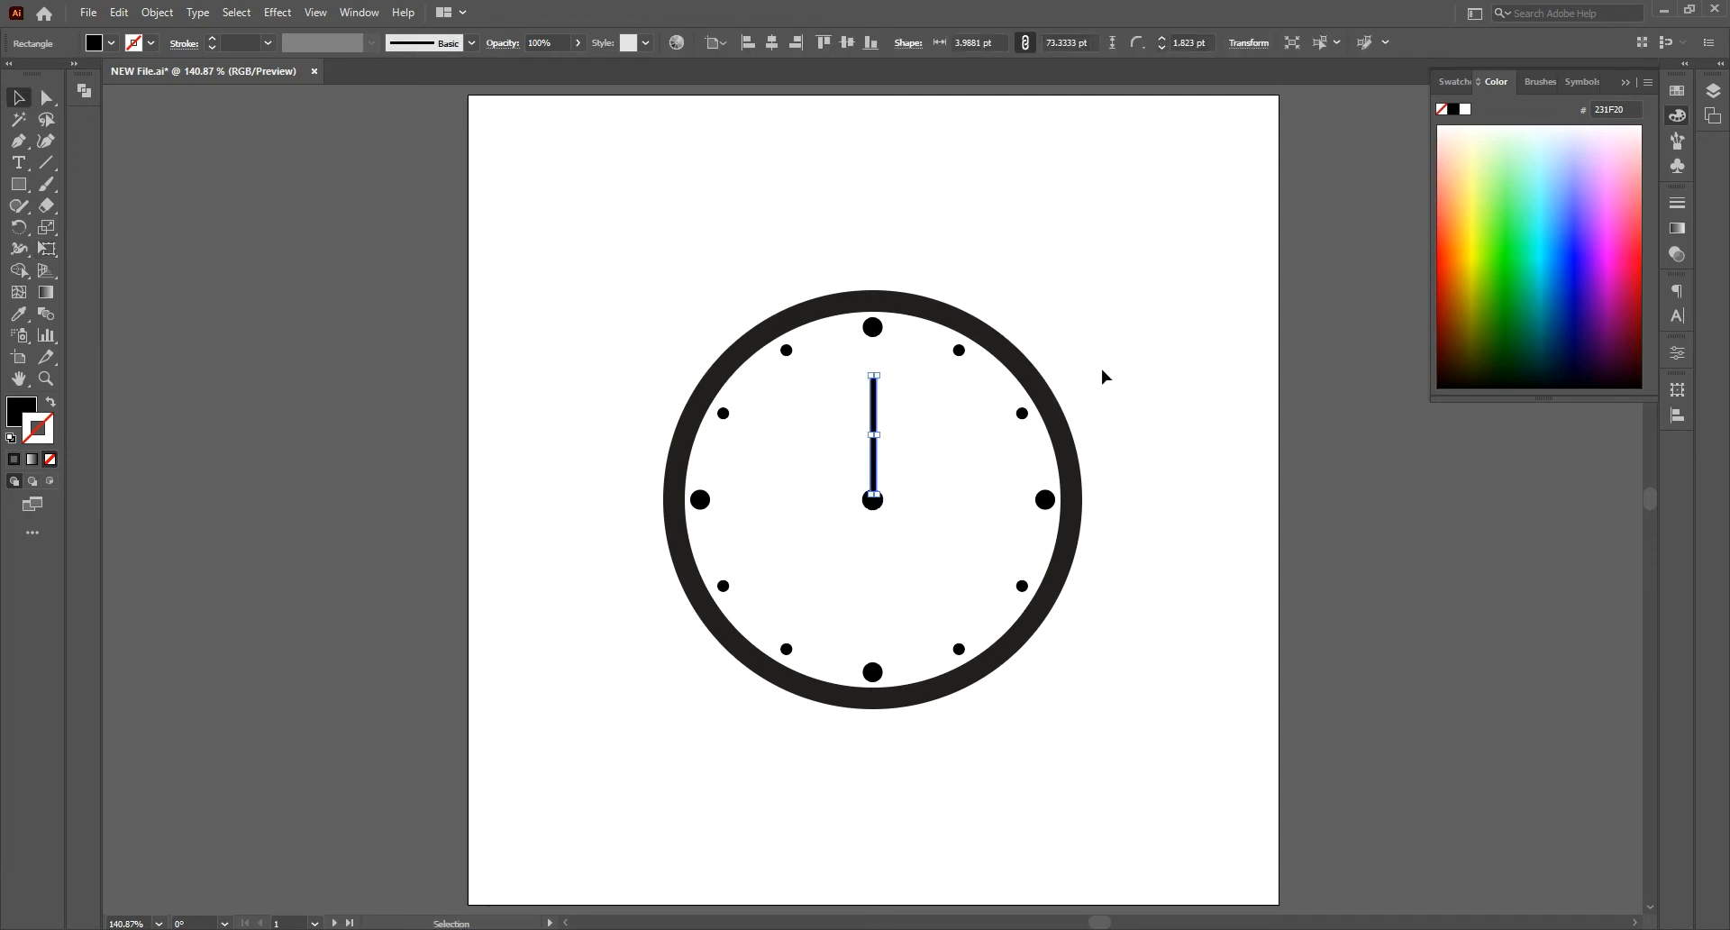
pyautogui.click(1137, 338)
pyautogui.click(875, 377)
pyautogui.moveTo(874, 375); pyautogui.dragTo(880, 350)
pyautogui.click(771, 44)
pyautogui.click(1004, 286)
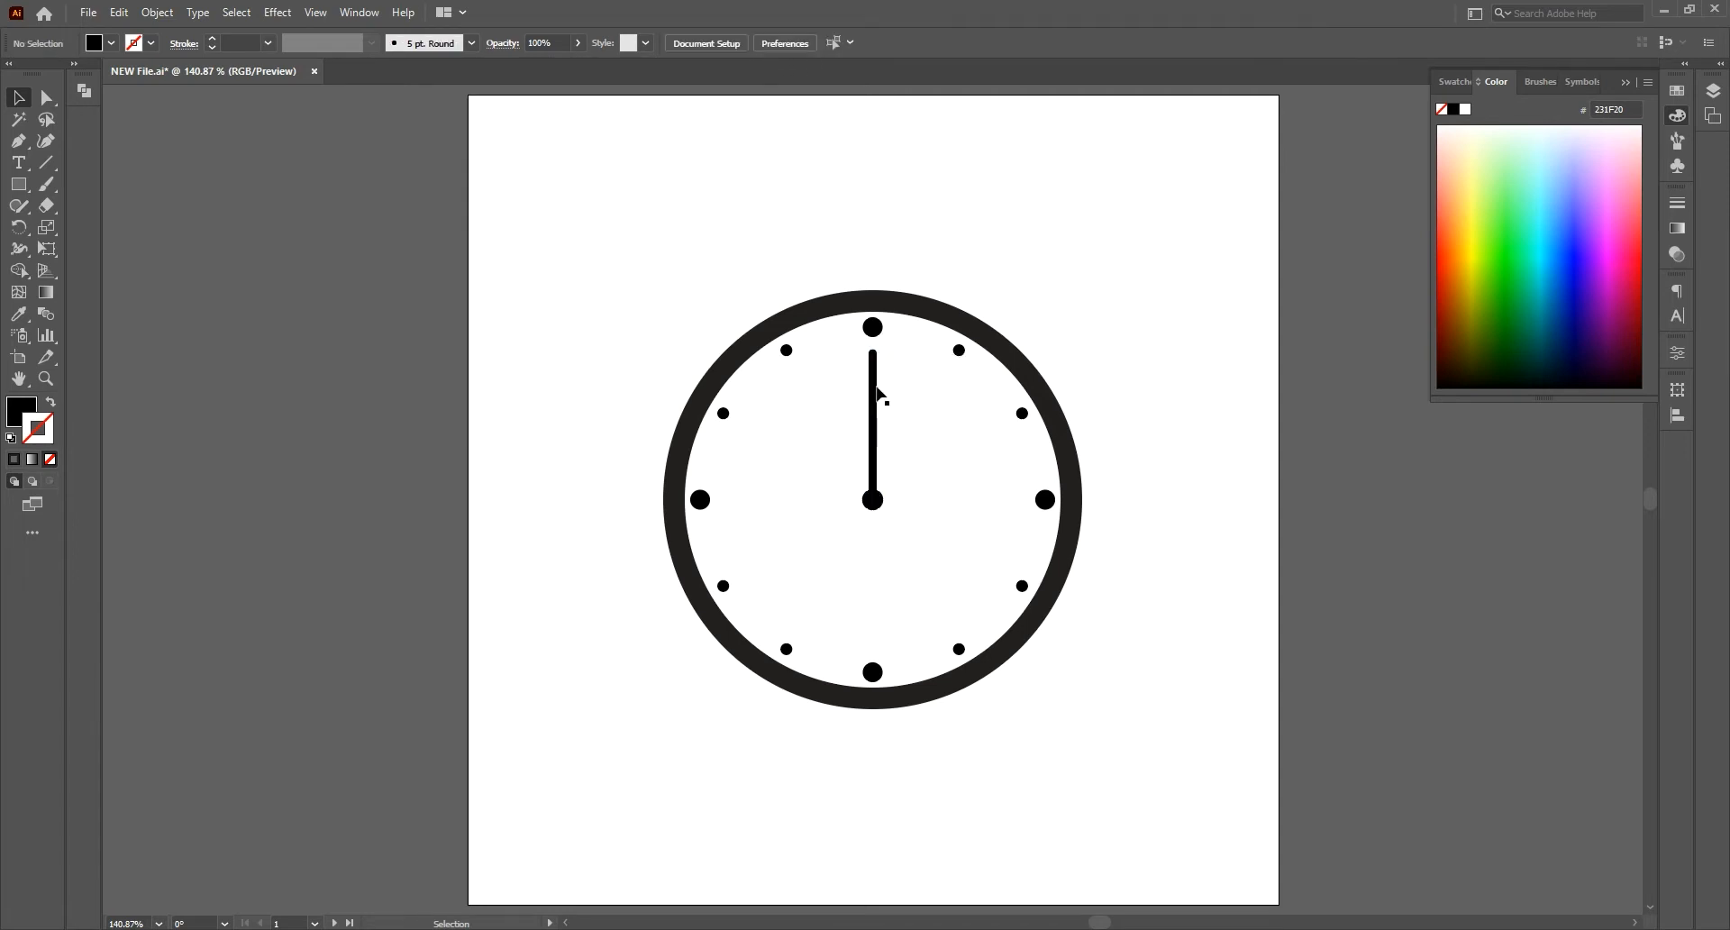
# Step: Duplicate the minute hand in place, rotate the copy to horizontal and move it so it points from the centre towards nine o'clock
pyautogui.click(875, 393)
pyautogui.click(118, 12)
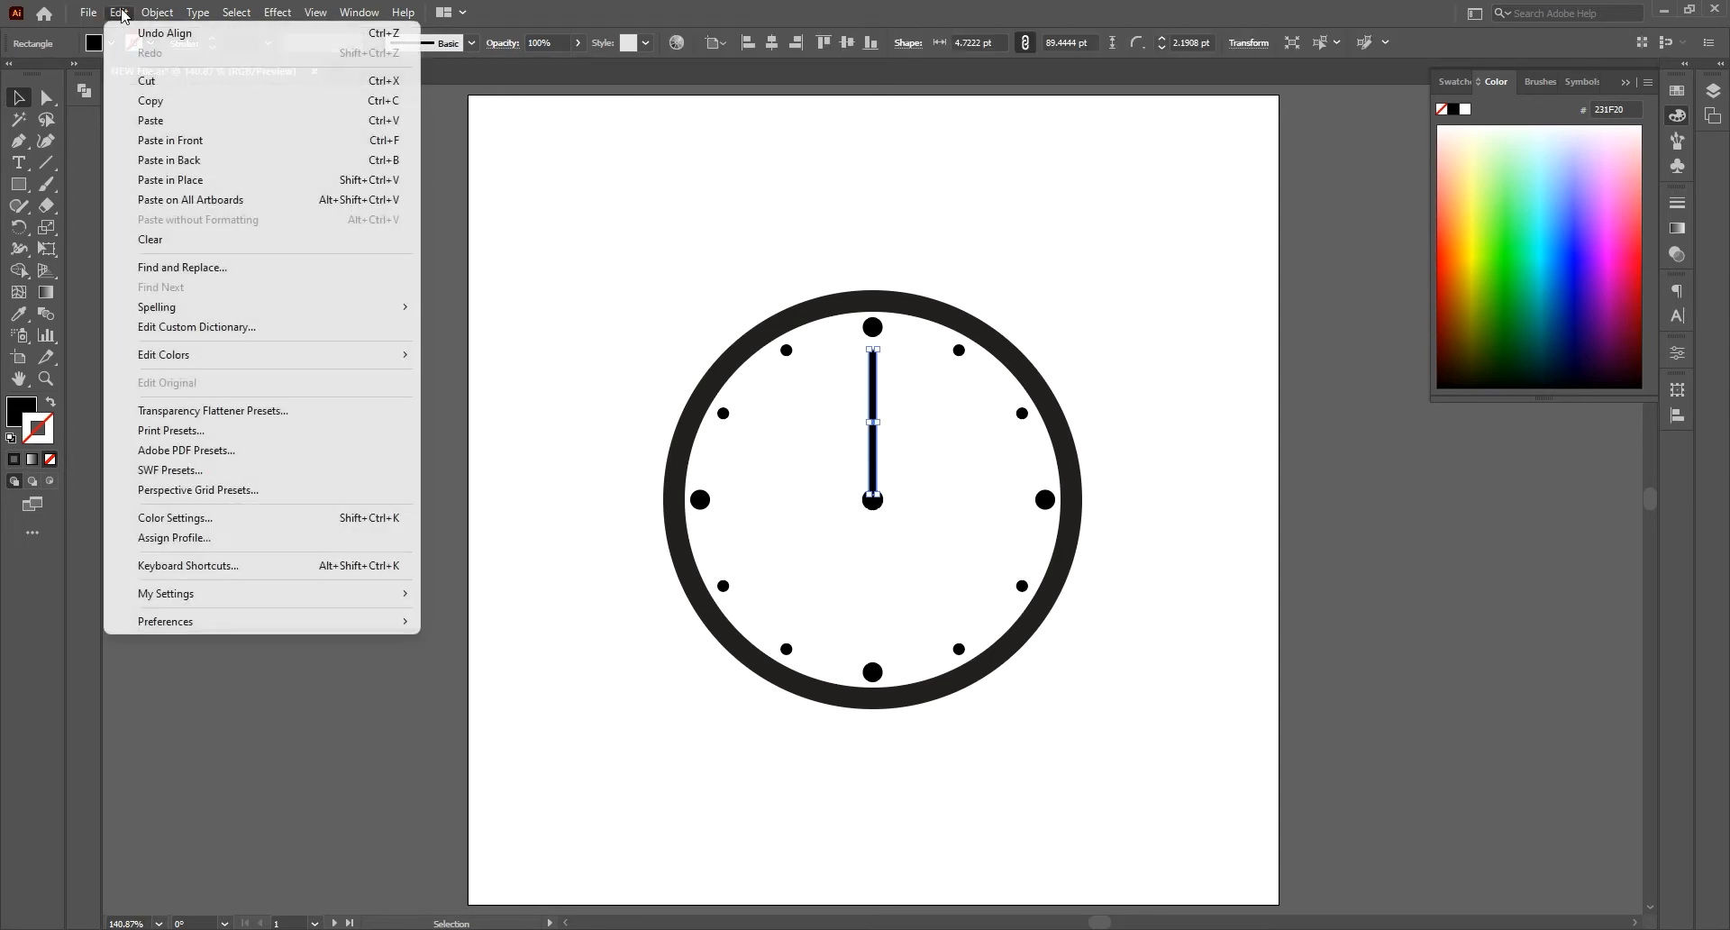
pyautogui.click(150, 100)
pyautogui.click(118, 12)
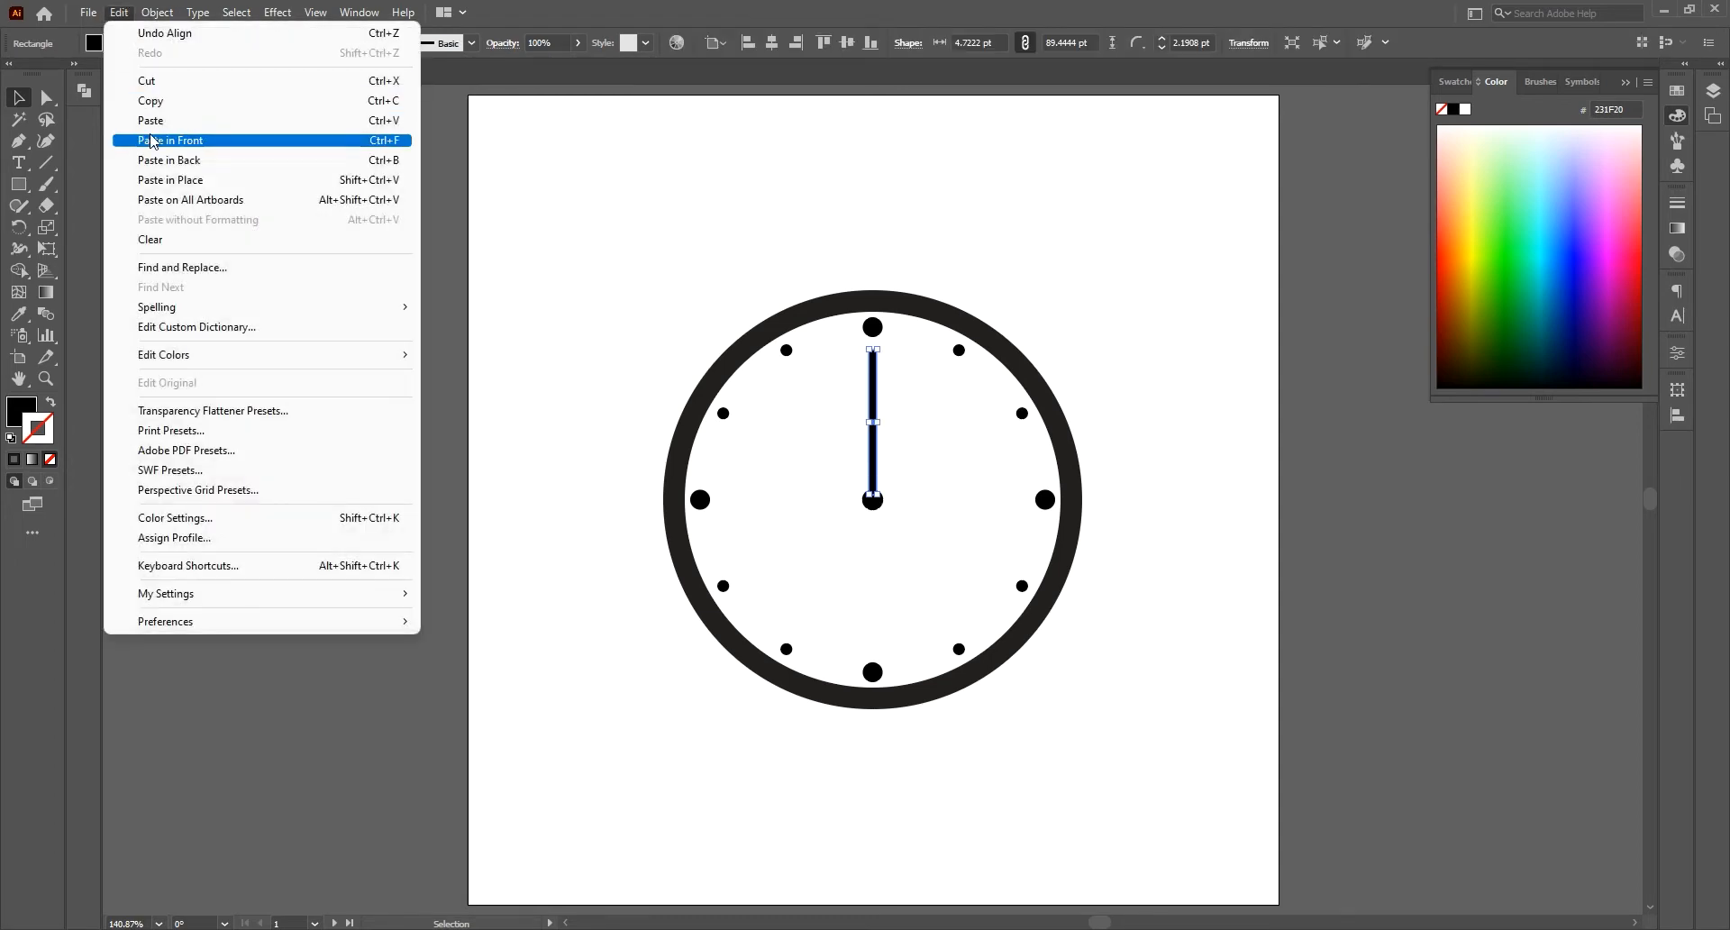
pyautogui.click(170, 180)
pyautogui.moveTo(881, 348); pyautogui.dragTo(767, 397)
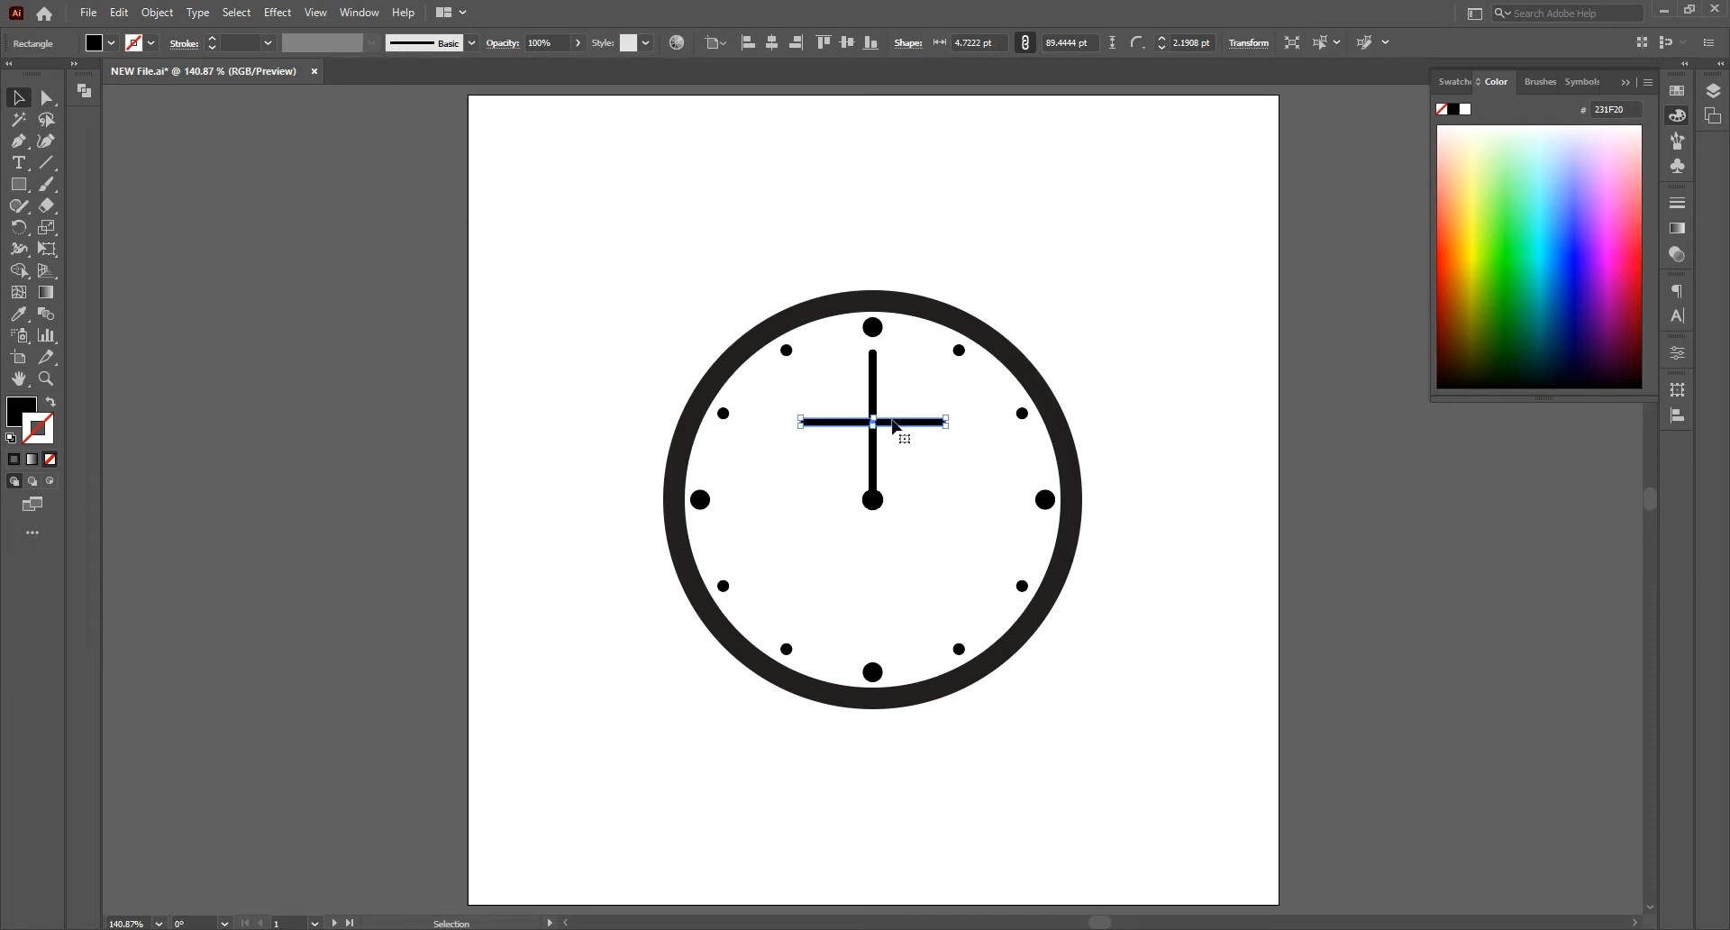
pyautogui.moveTo(875, 427); pyautogui.dragTo(823, 503)
# Step: Reshape the horizontal copy into an hour hand about 67 by 9 pt with rounded ends and centre it vertically on the artboard
pyautogui.click(46, 104)
pyautogui.press('v')
pyautogui.click(806, 407)
pyautogui.click(847, 41)
pyautogui.click(1178, 294)
pyautogui.click(1175, 500)
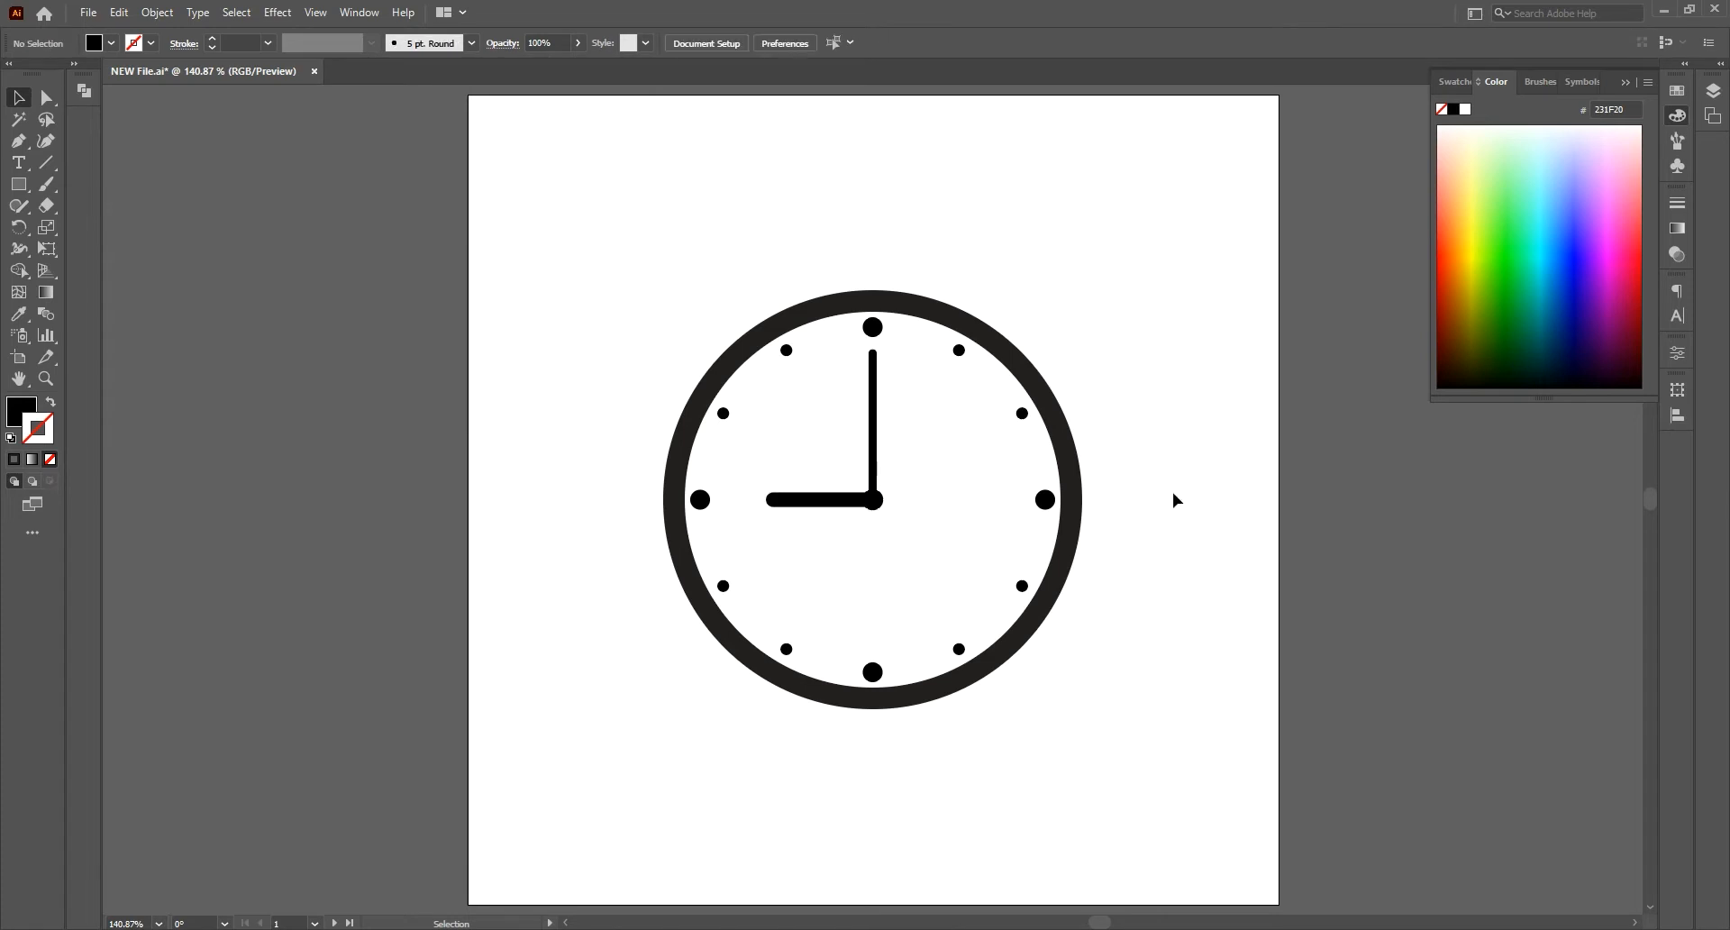
# Step: Enlarge the centre dot to about 24 pt and shift the hour hand outward towards nine o'clock
pyautogui.click(876, 503)
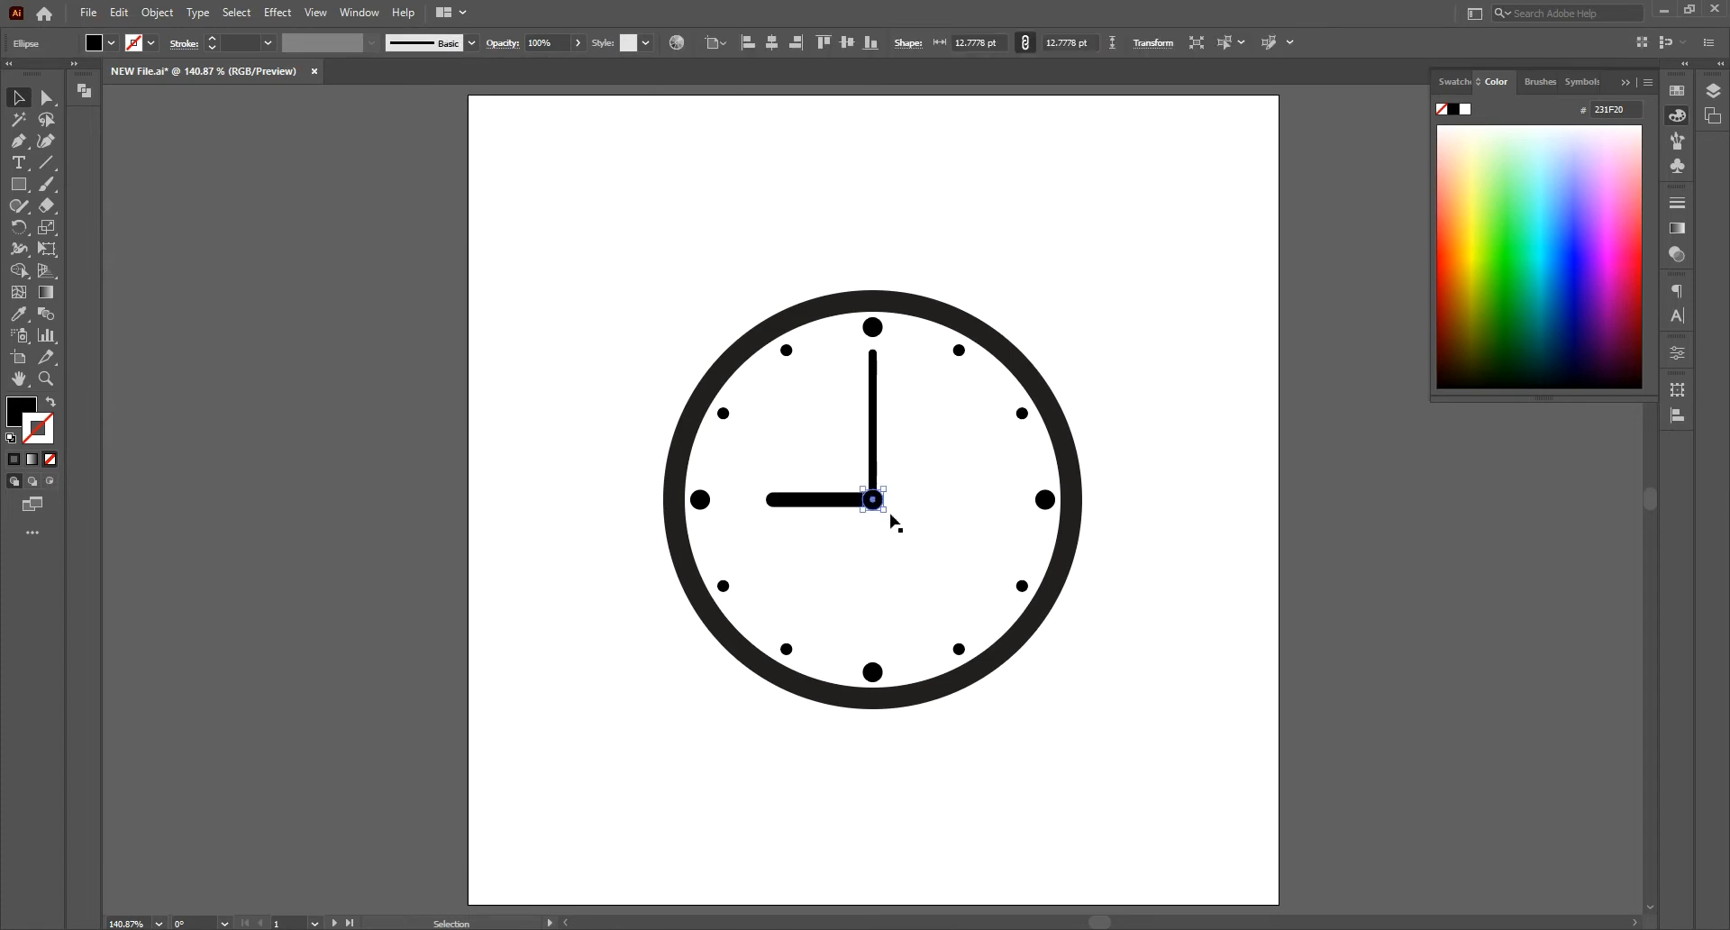
pyautogui.moveTo(881, 509); pyautogui.dragTo(809, 504)
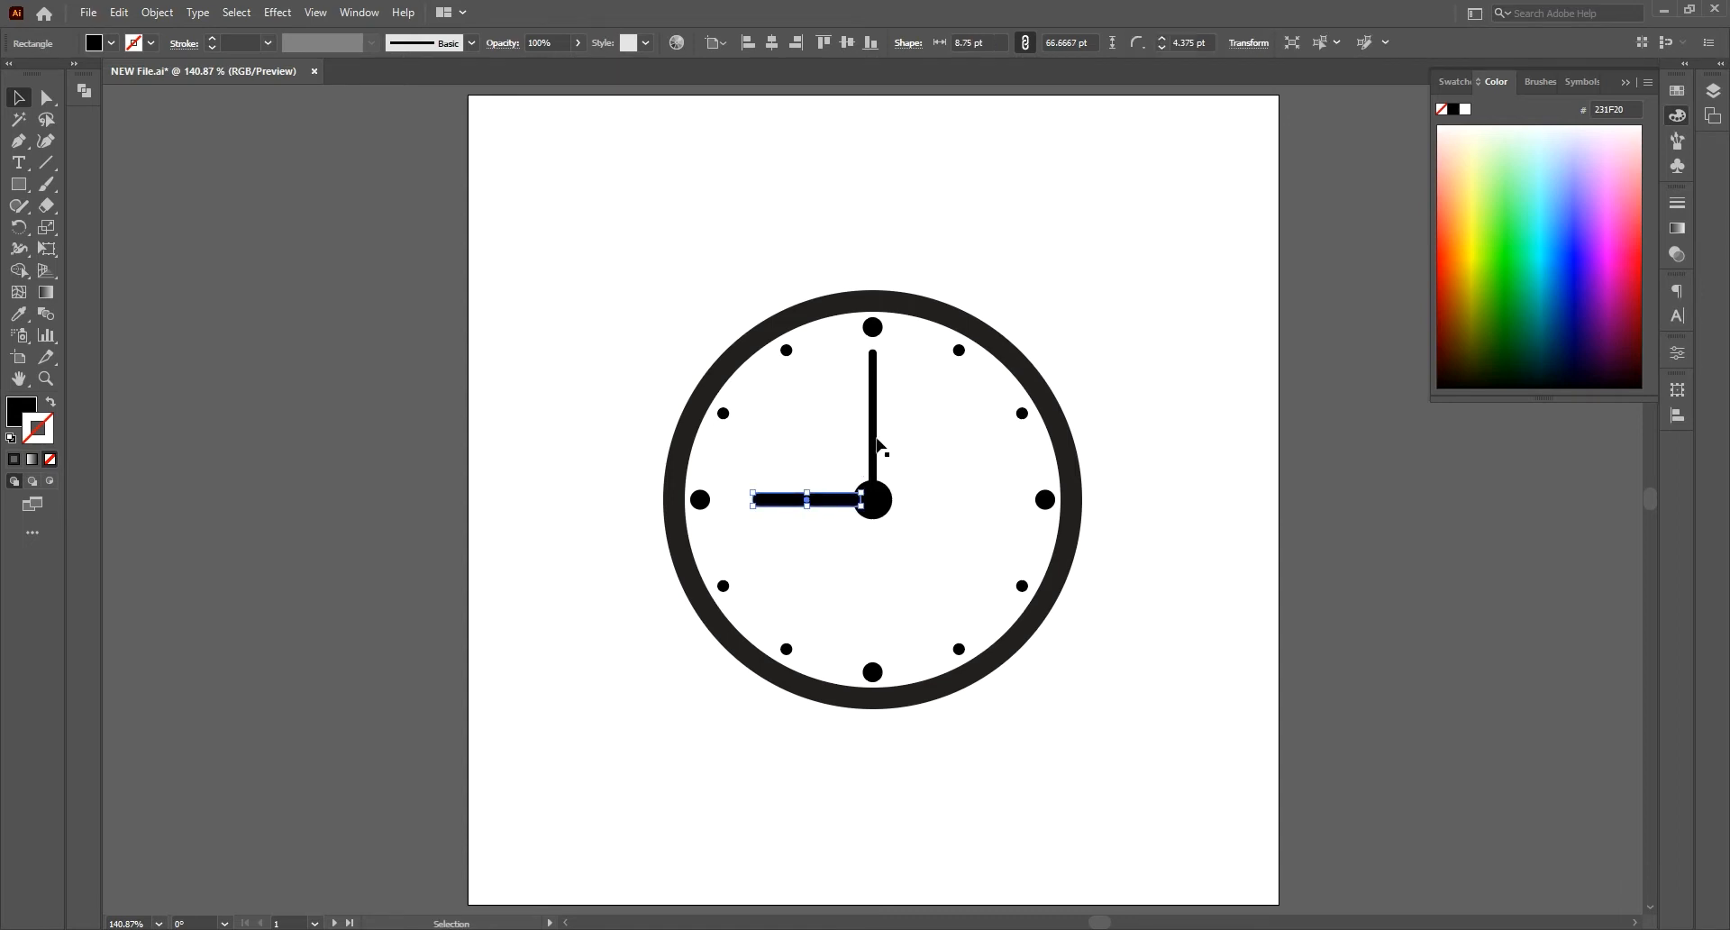
pyautogui.click(1129, 464)
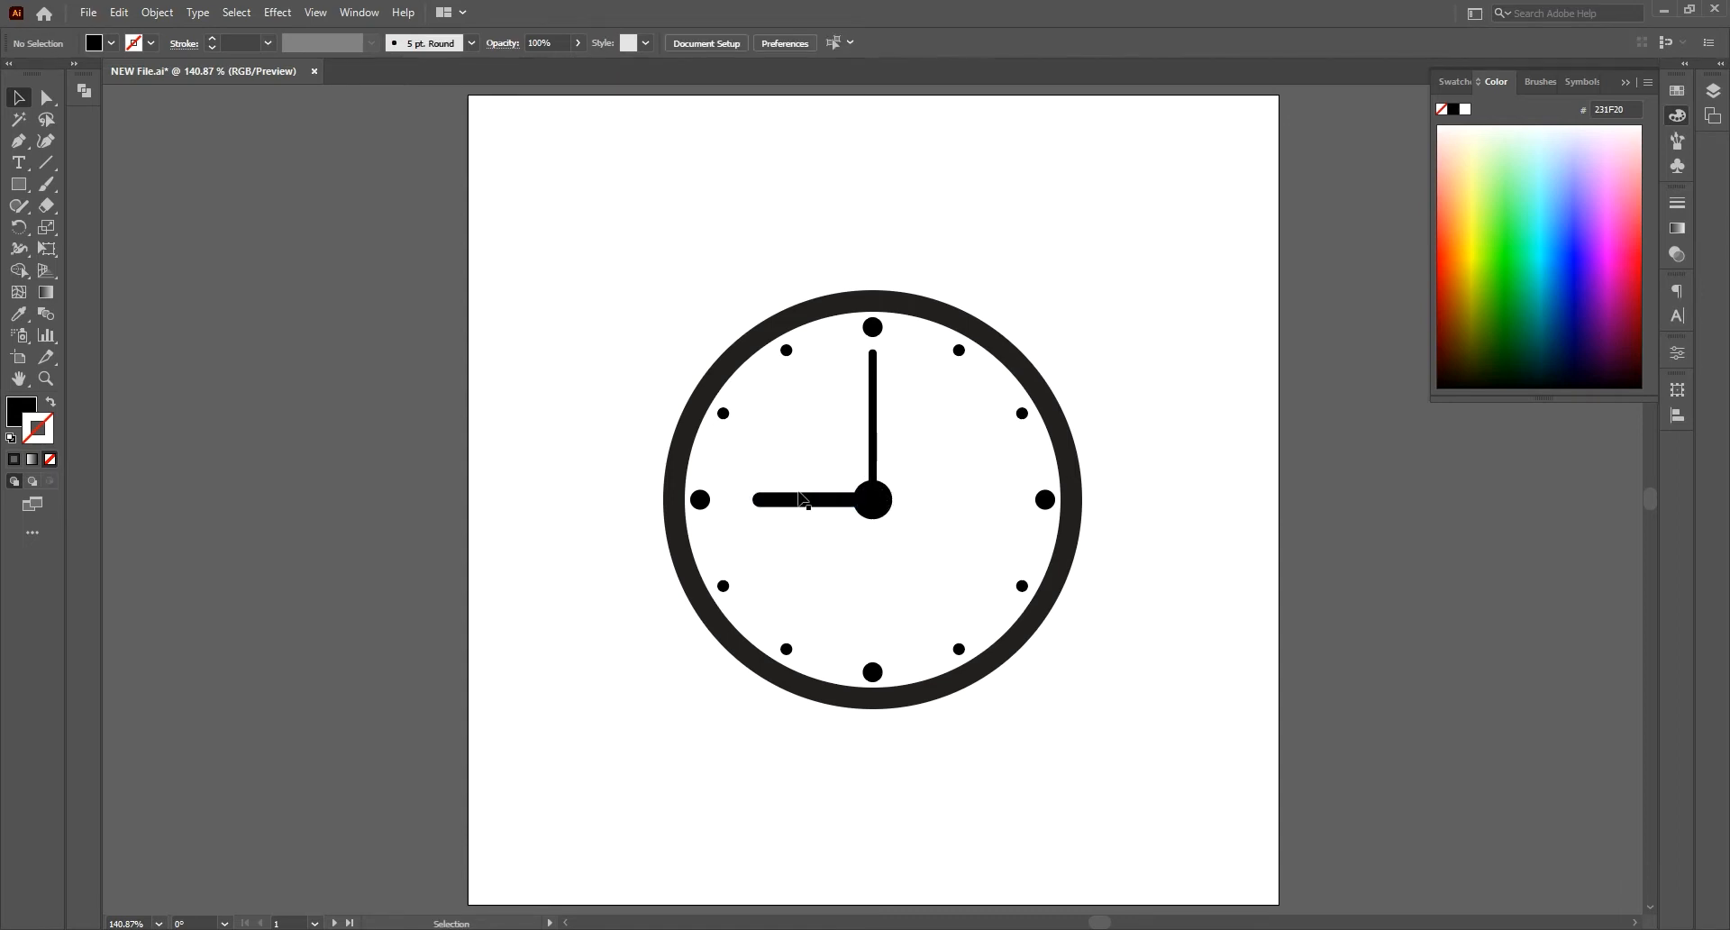
# Step: Duplicate the minute hand behind the original as a second hand about 2.4 by 77 pt, pointing between four and five o'clock
pyautogui.click(873, 424)
pyautogui.click(126, 16)
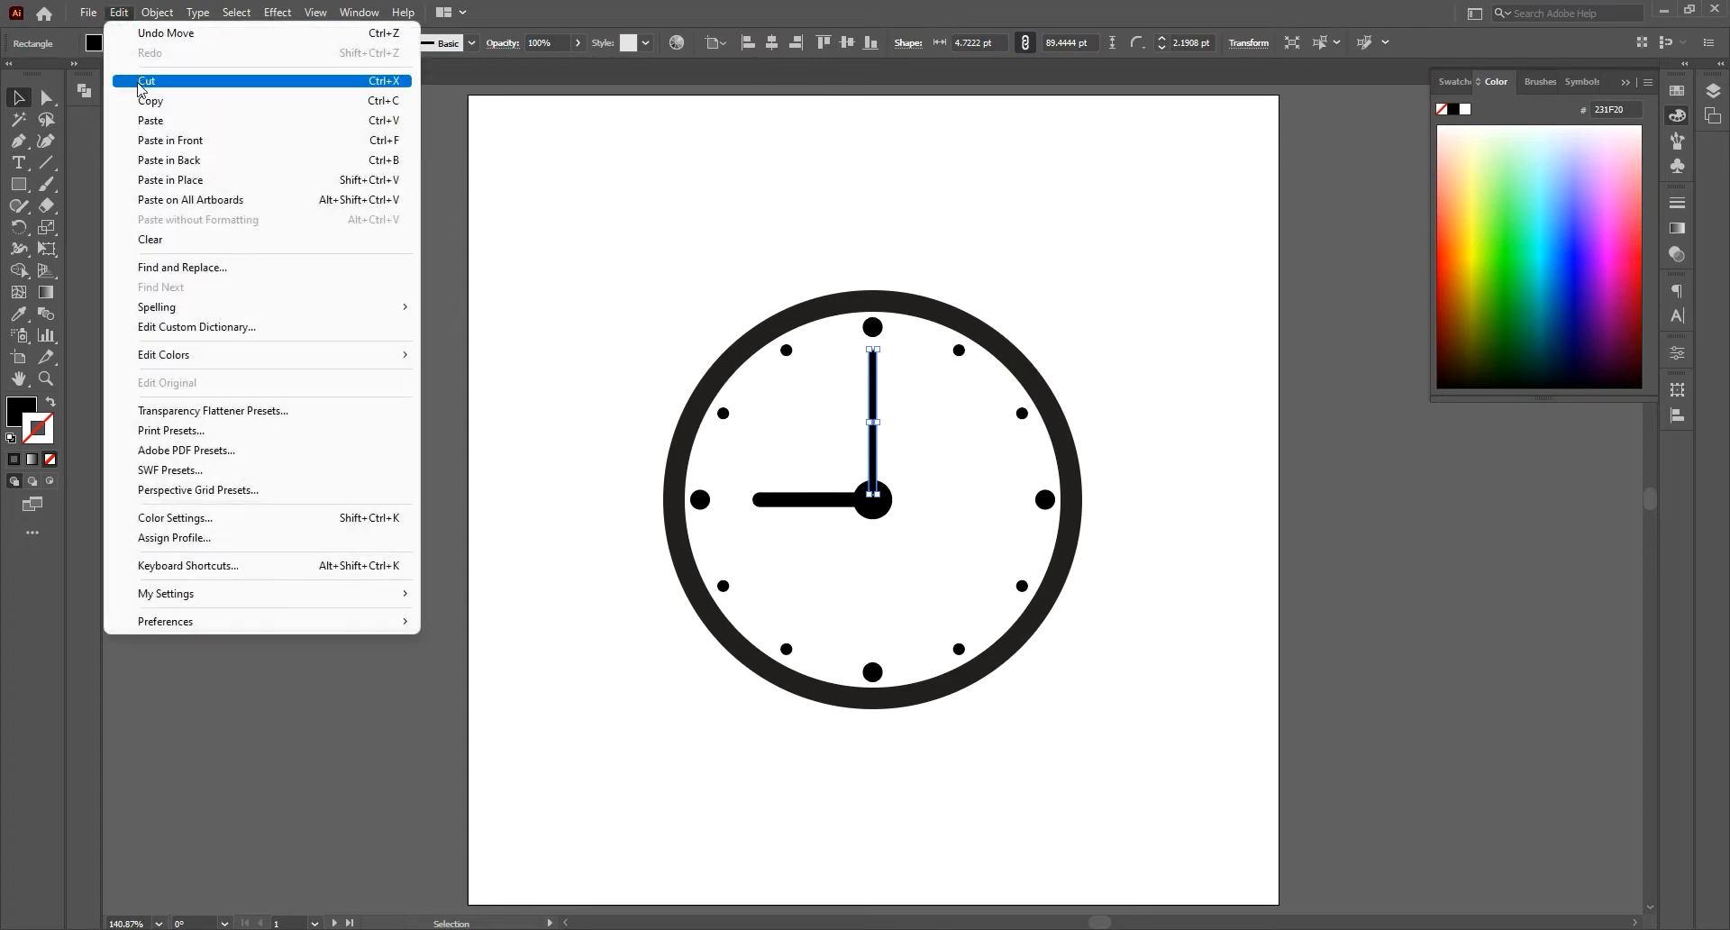
pyautogui.click(150, 100)
pyautogui.click(118, 12)
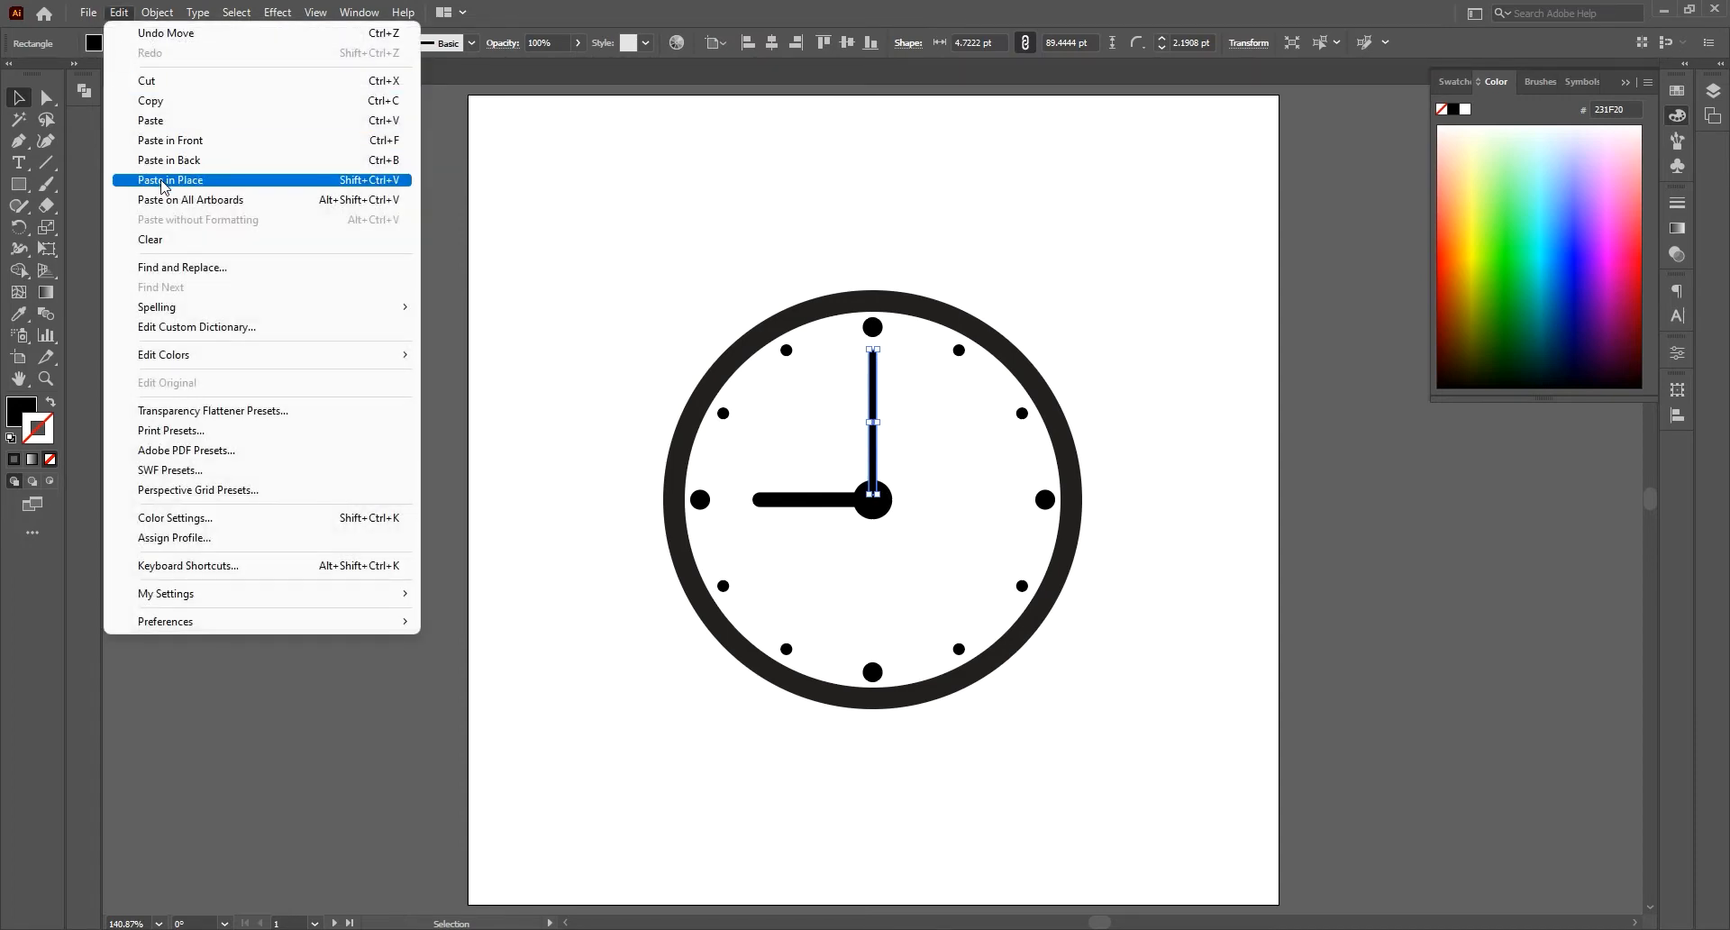
pyautogui.click(158, 161)
pyautogui.moveTo(885, 348); pyautogui.dragTo(935, 551)
pyautogui.moveTo(986, 608); pyautogui.dragTo(964, 606)
# Step: Round the corners of the second hand's inner end fully, close to the centre dot
pyautogui.click(46, 98)
pyautogui.press('z')
pyautogui.moveTo(888, 529); pyautogui.dragTo(1247, 575)
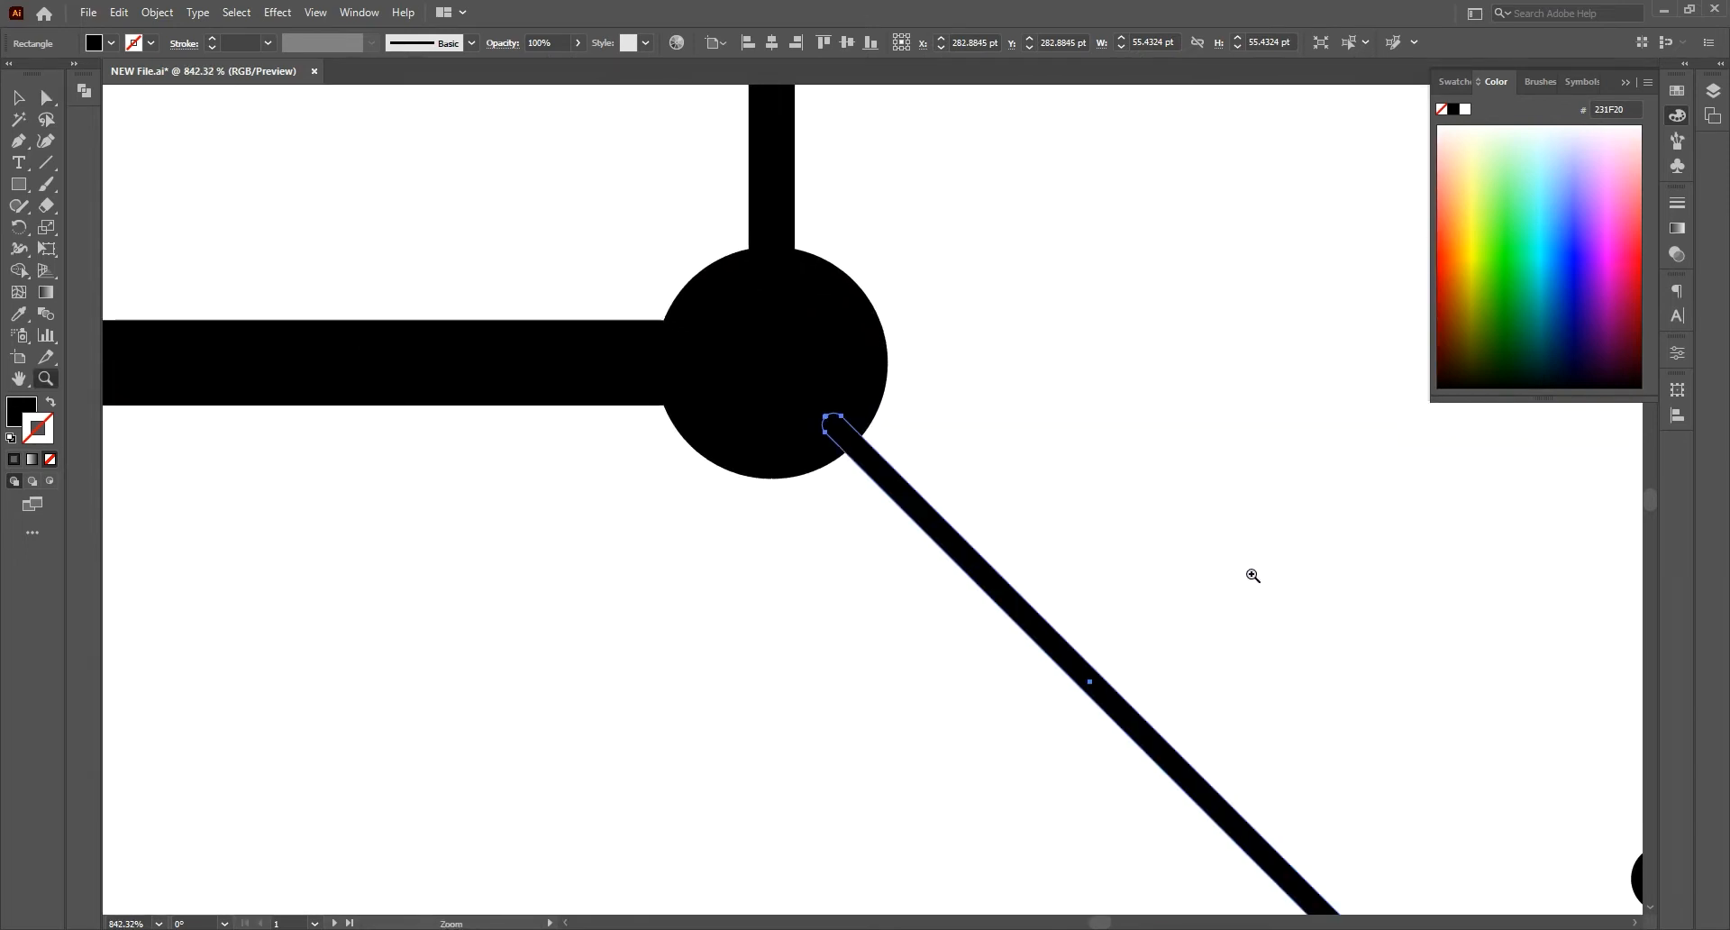
pyautogui.click(45, 104)
pyautogui.click(823, 418)
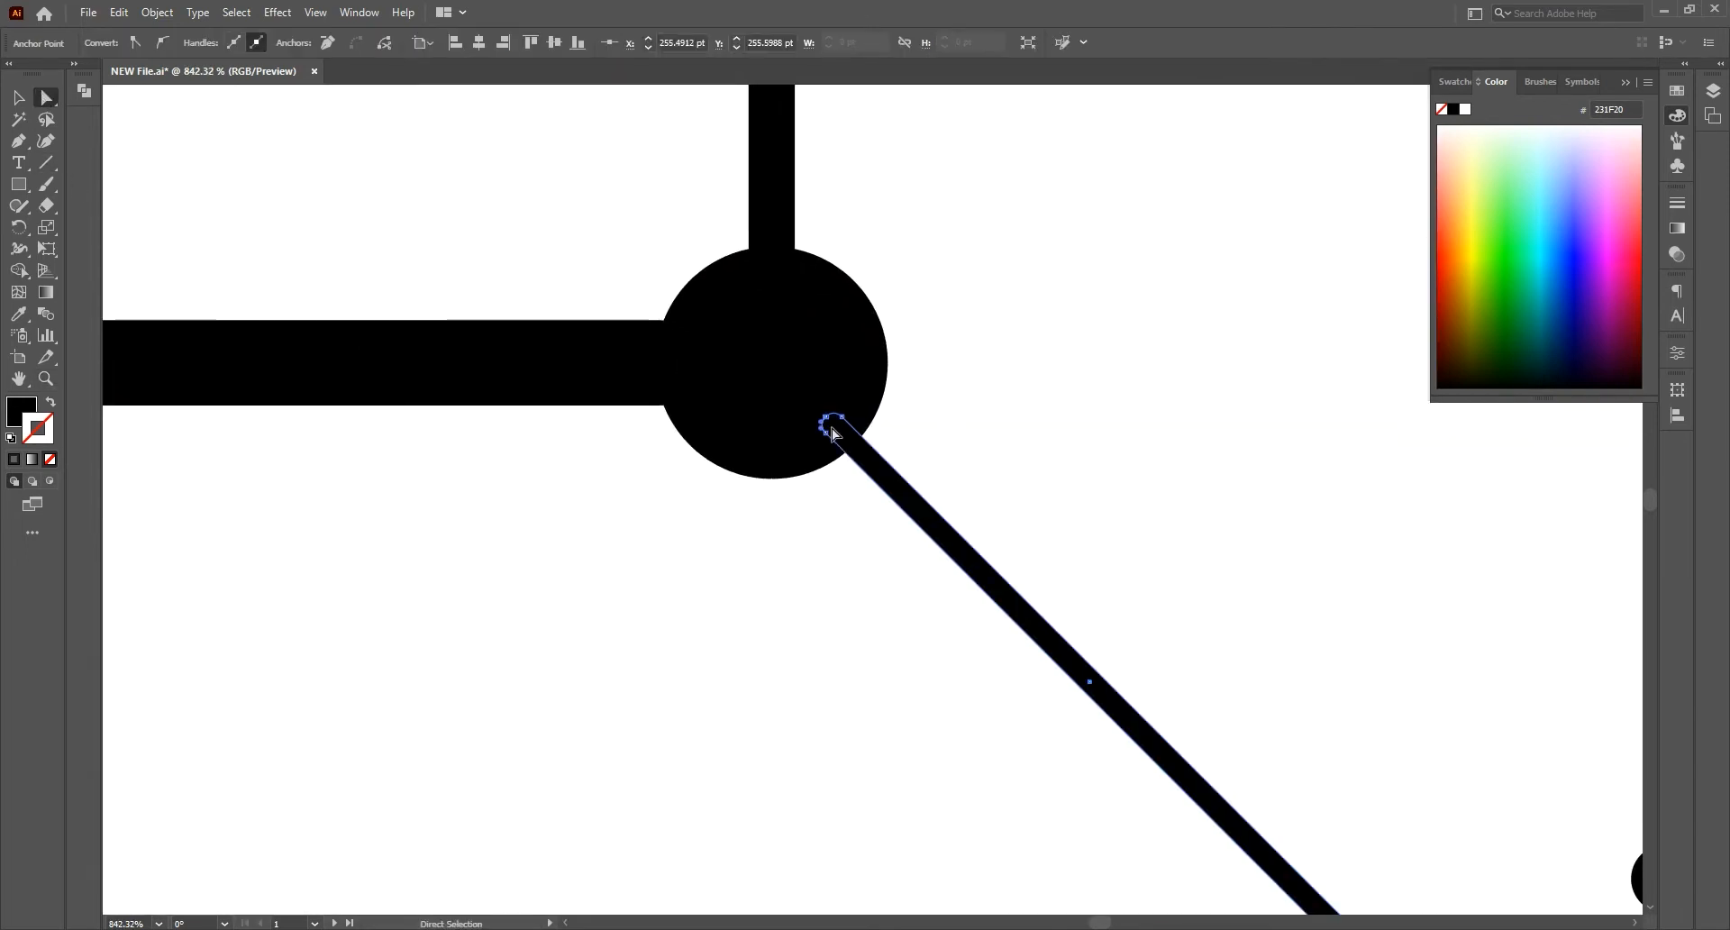
pyautogui.press('z')
pyautogui.moveTo(862, 433); pyautogui.dragTo(1137, 534)
pyautogui.click(14, 100)
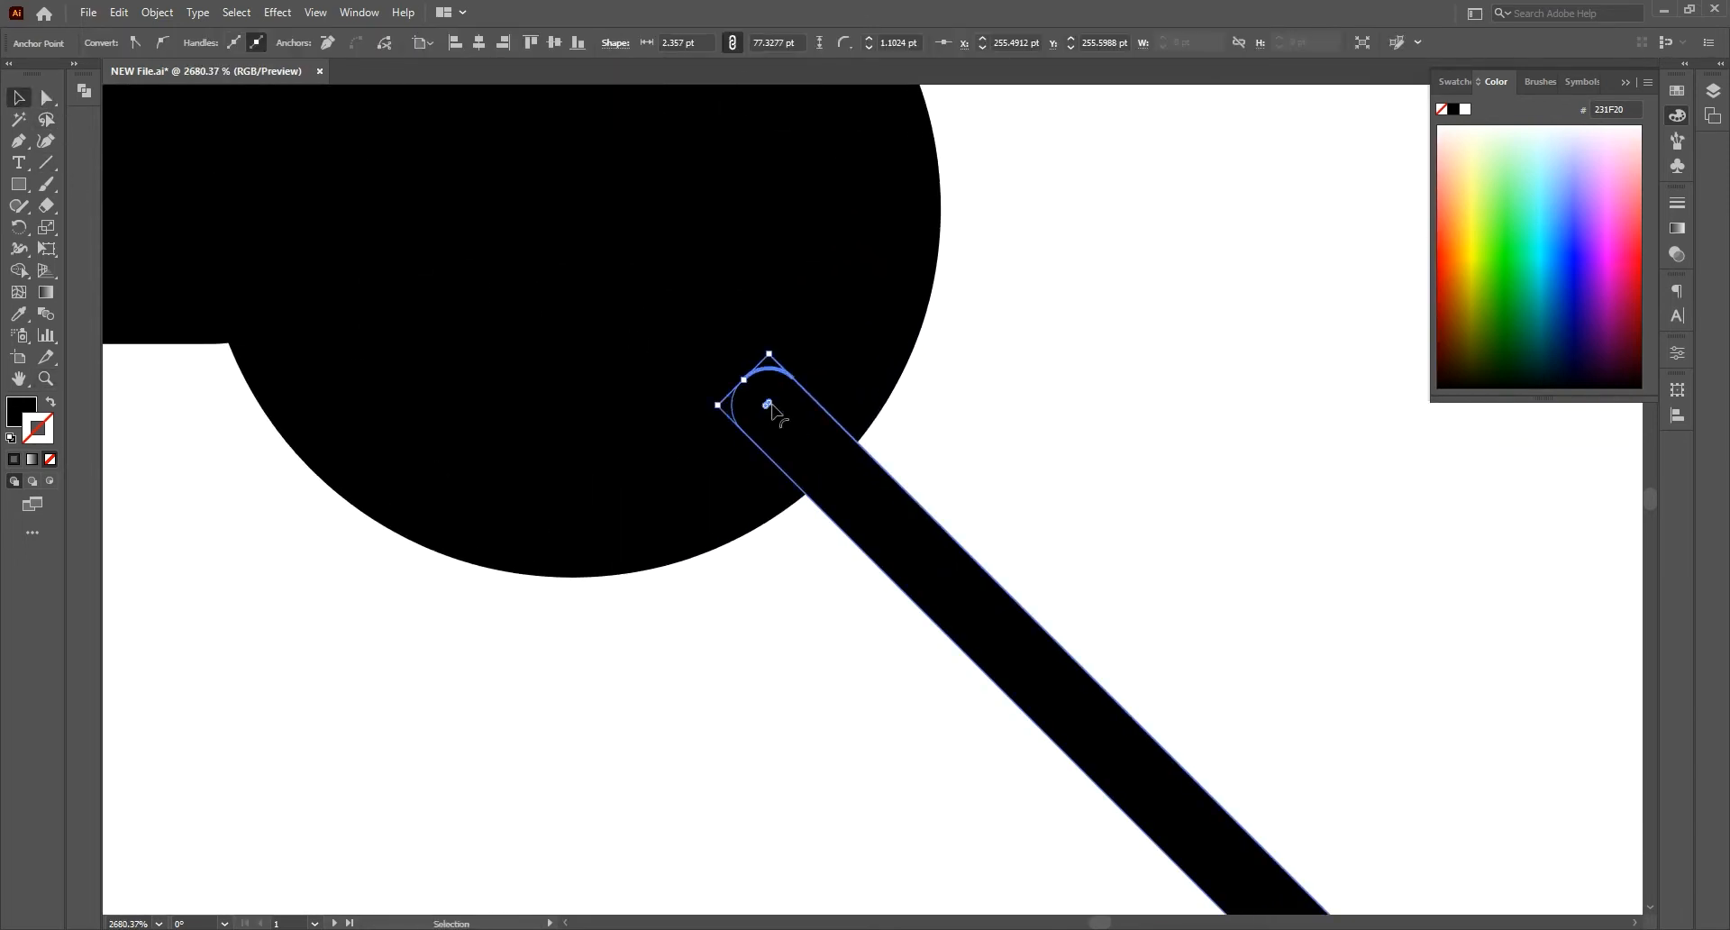
pyautogui.moveTo(768, 403); pyautogui.dragTo(774, 410)
pyautogui.hotkey('ctrl', 'space')
pyautogui.moveTo(831, 463); pyautogui.dragTo(378, 437)
pyautogui.hotkey('ctrl', '0')
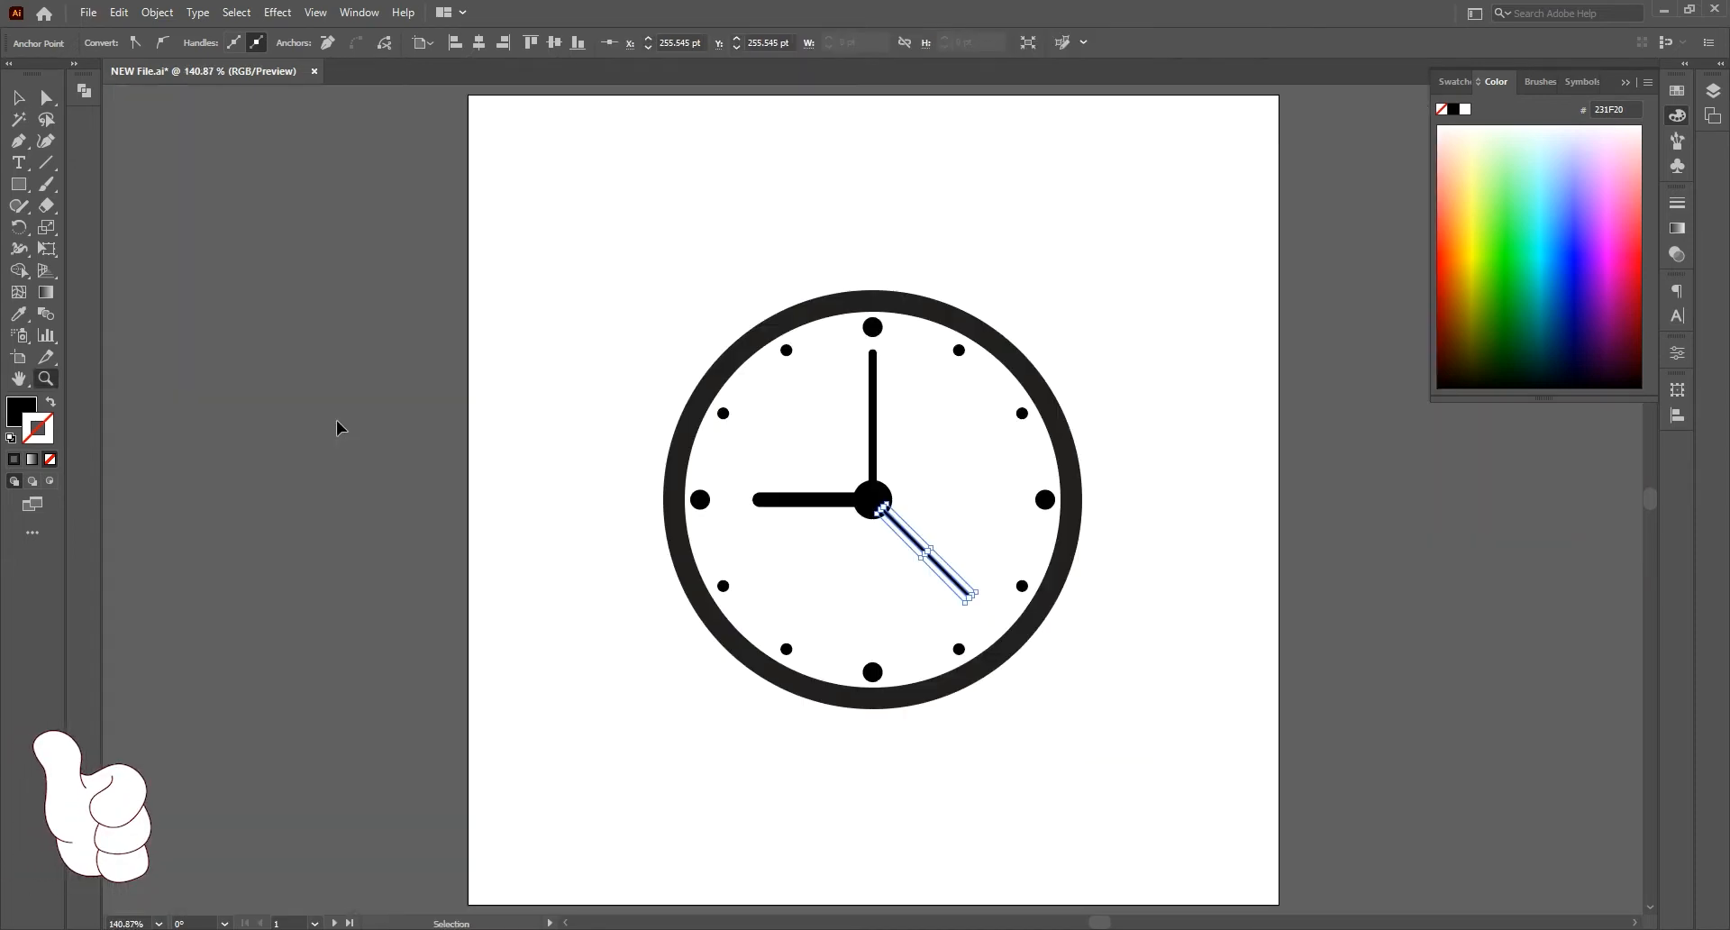
pyautogui.click(1073, 571)
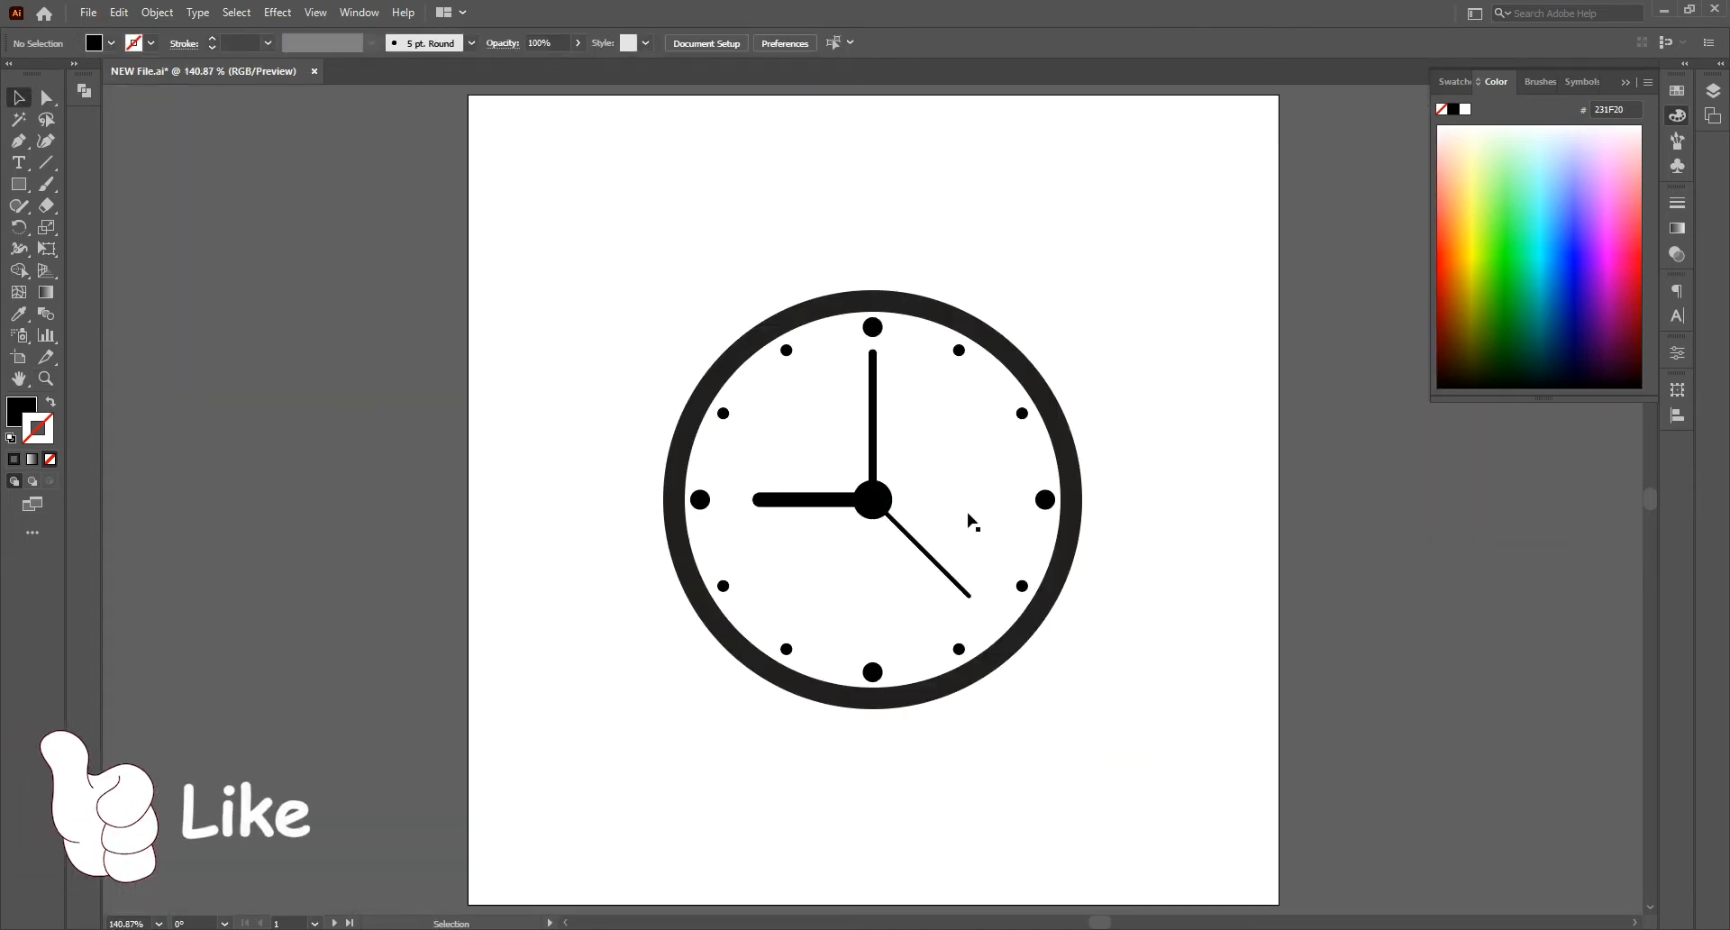
# Step: Duplicate the centre dot in place and set the copy's diameter to 15 pt
pyautogui.click(874, 501)
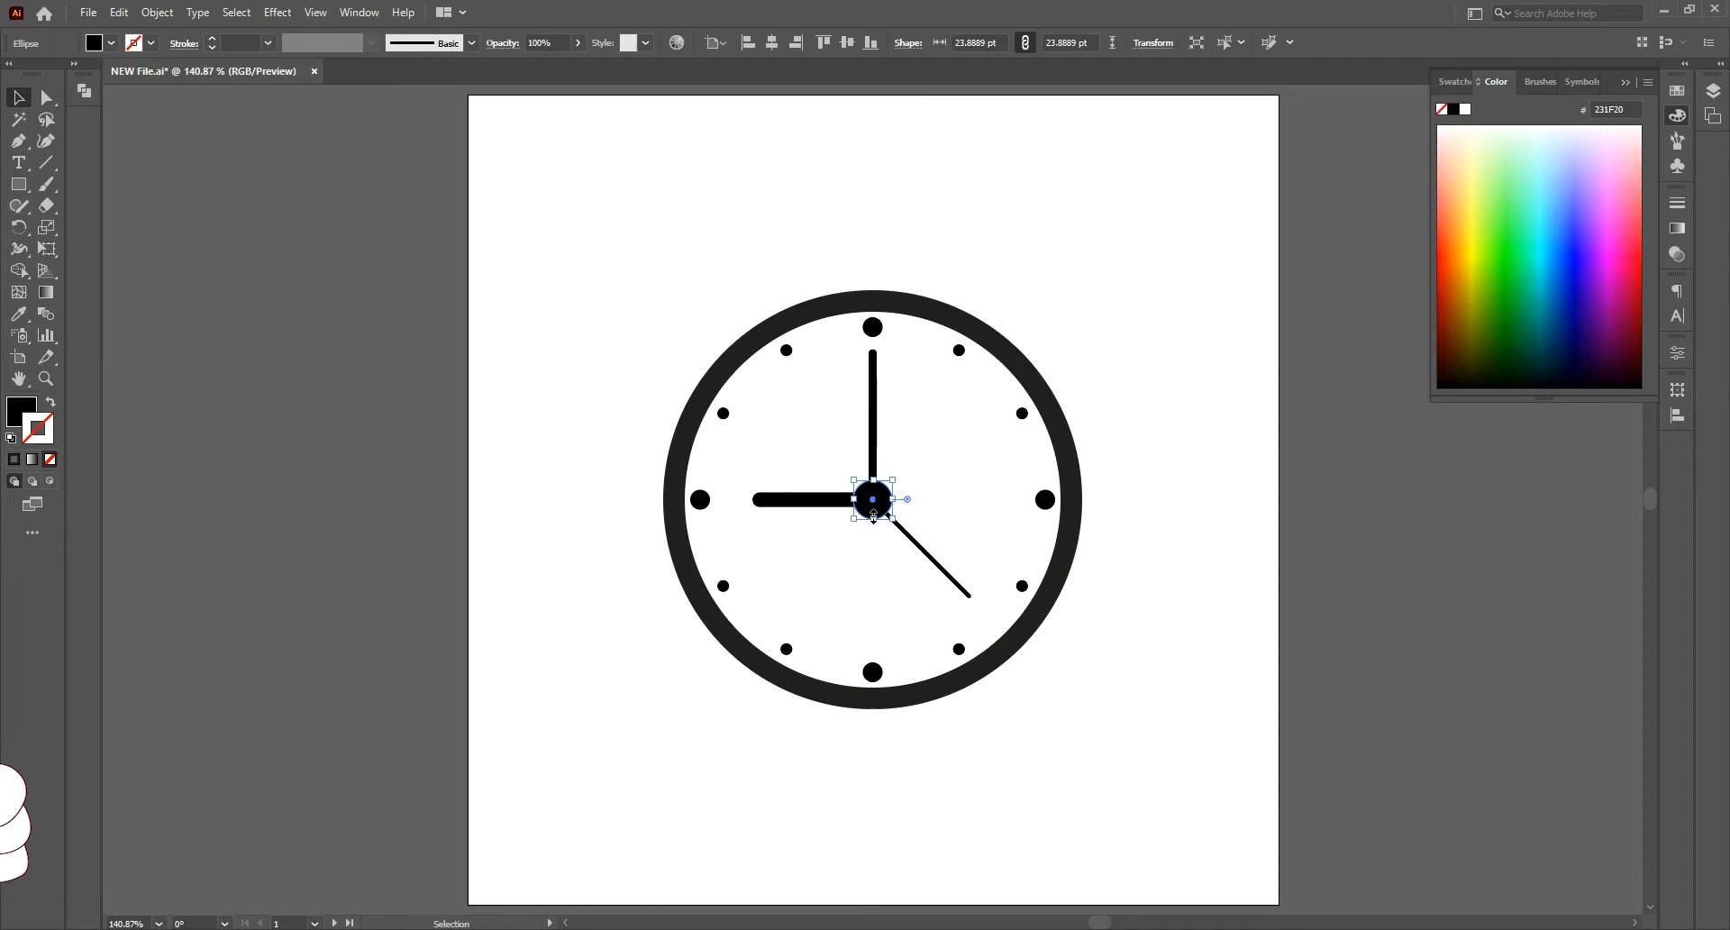
pyautogui.click(123, 14)
pyautogui.click(152, 101)
pyautogui.click(119, 12)
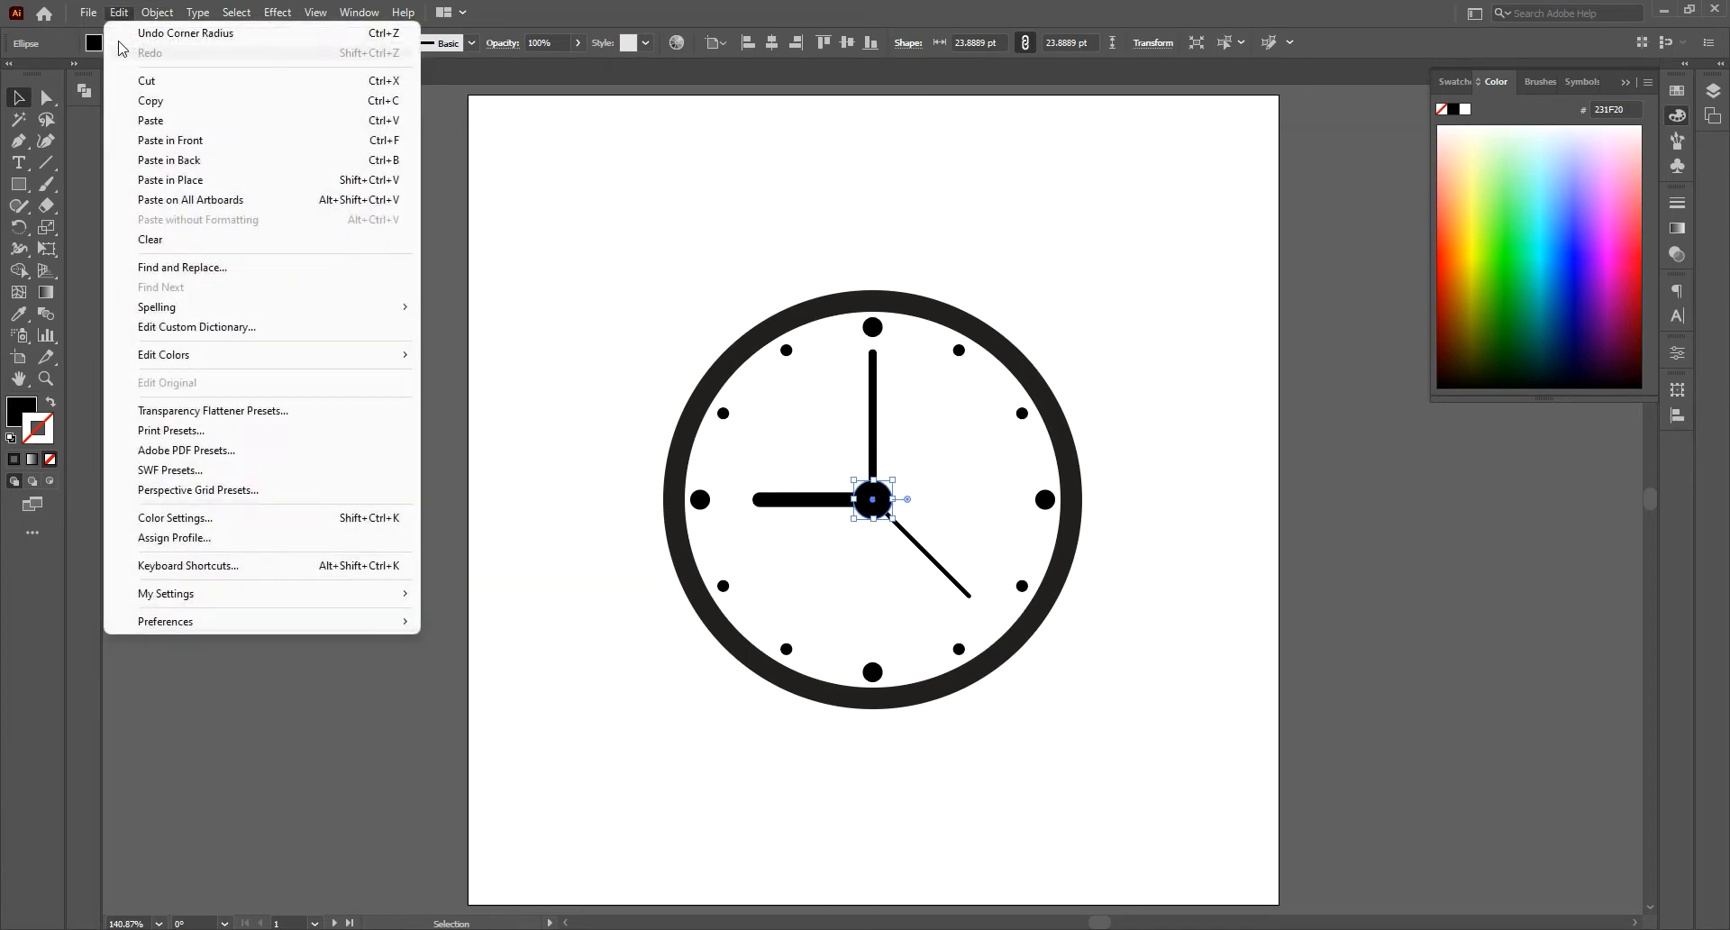
pyautogui.click(171, 179)
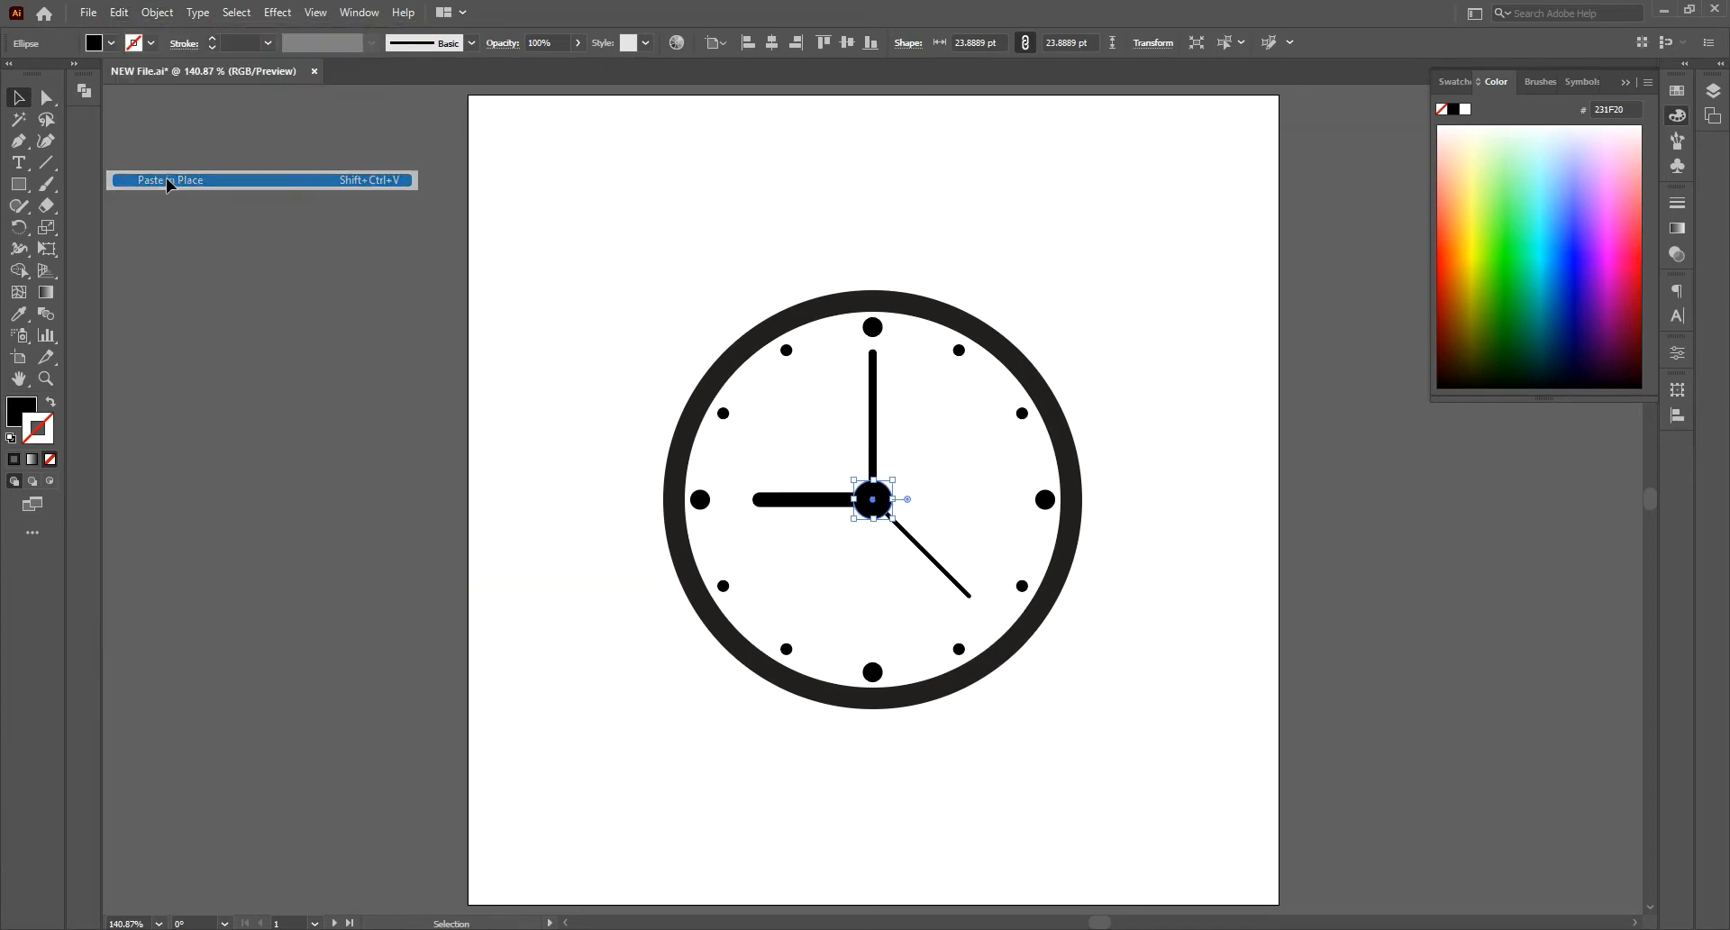
pyautogui.click(997, 42)
pyautogui.write('15')
pyautogui.press('Return')
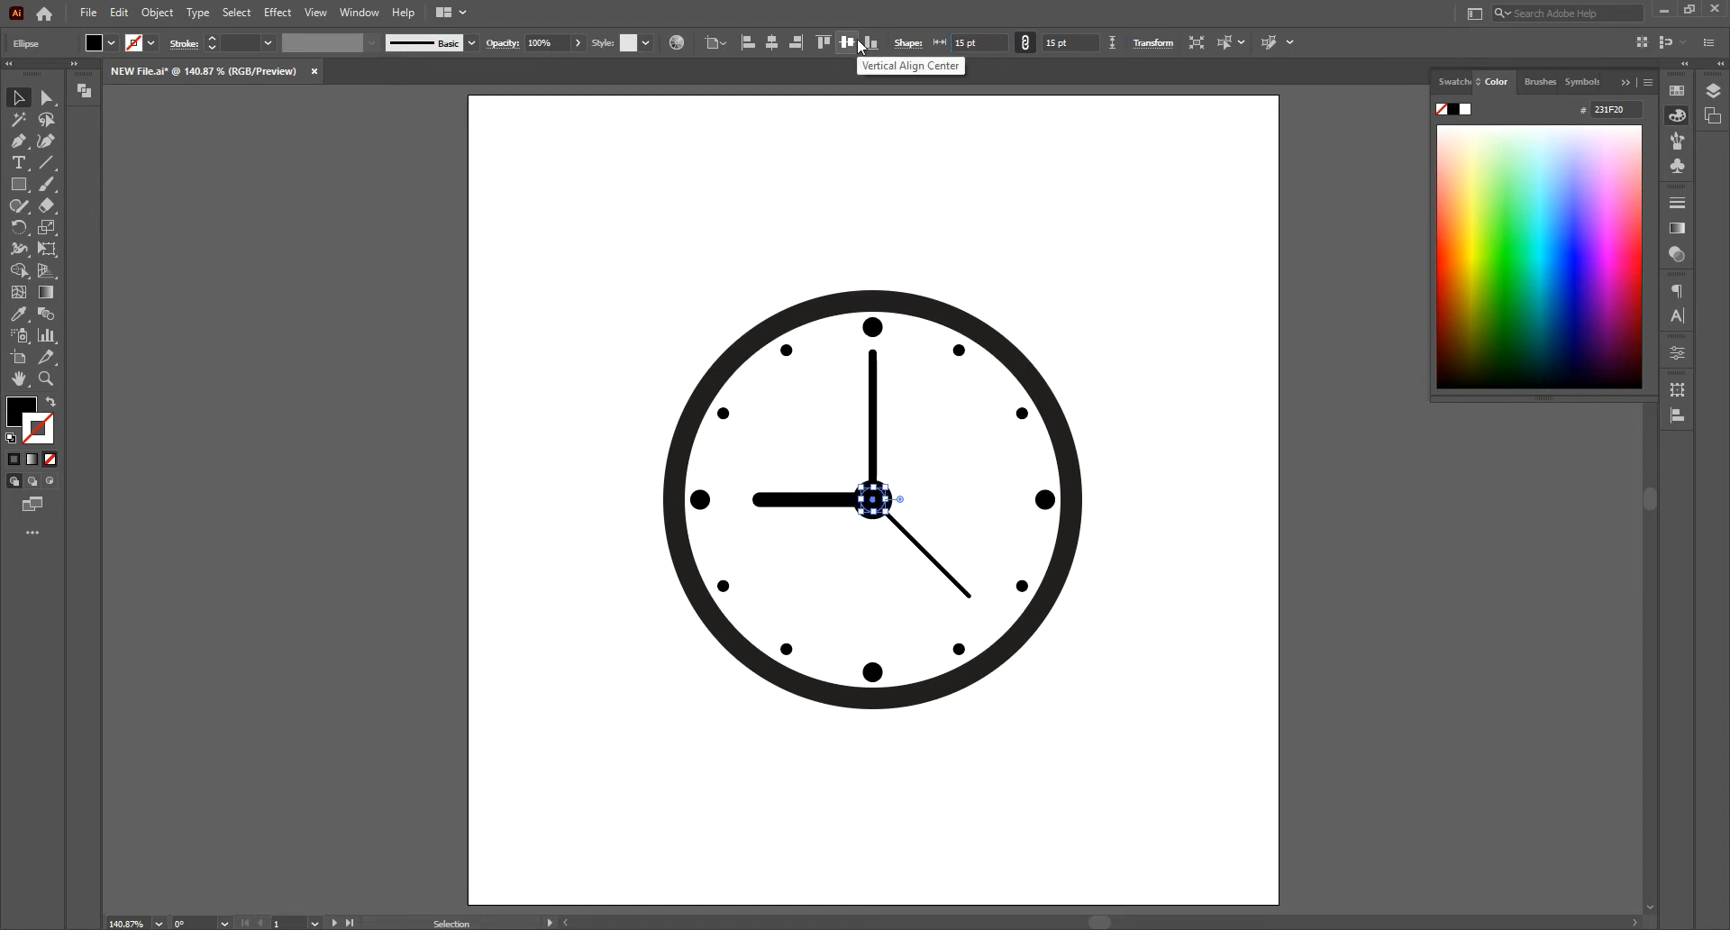
# Step: Fill the 15 pt centre dot with red, FF0000
pyautogui.doubleClick(21, 411)
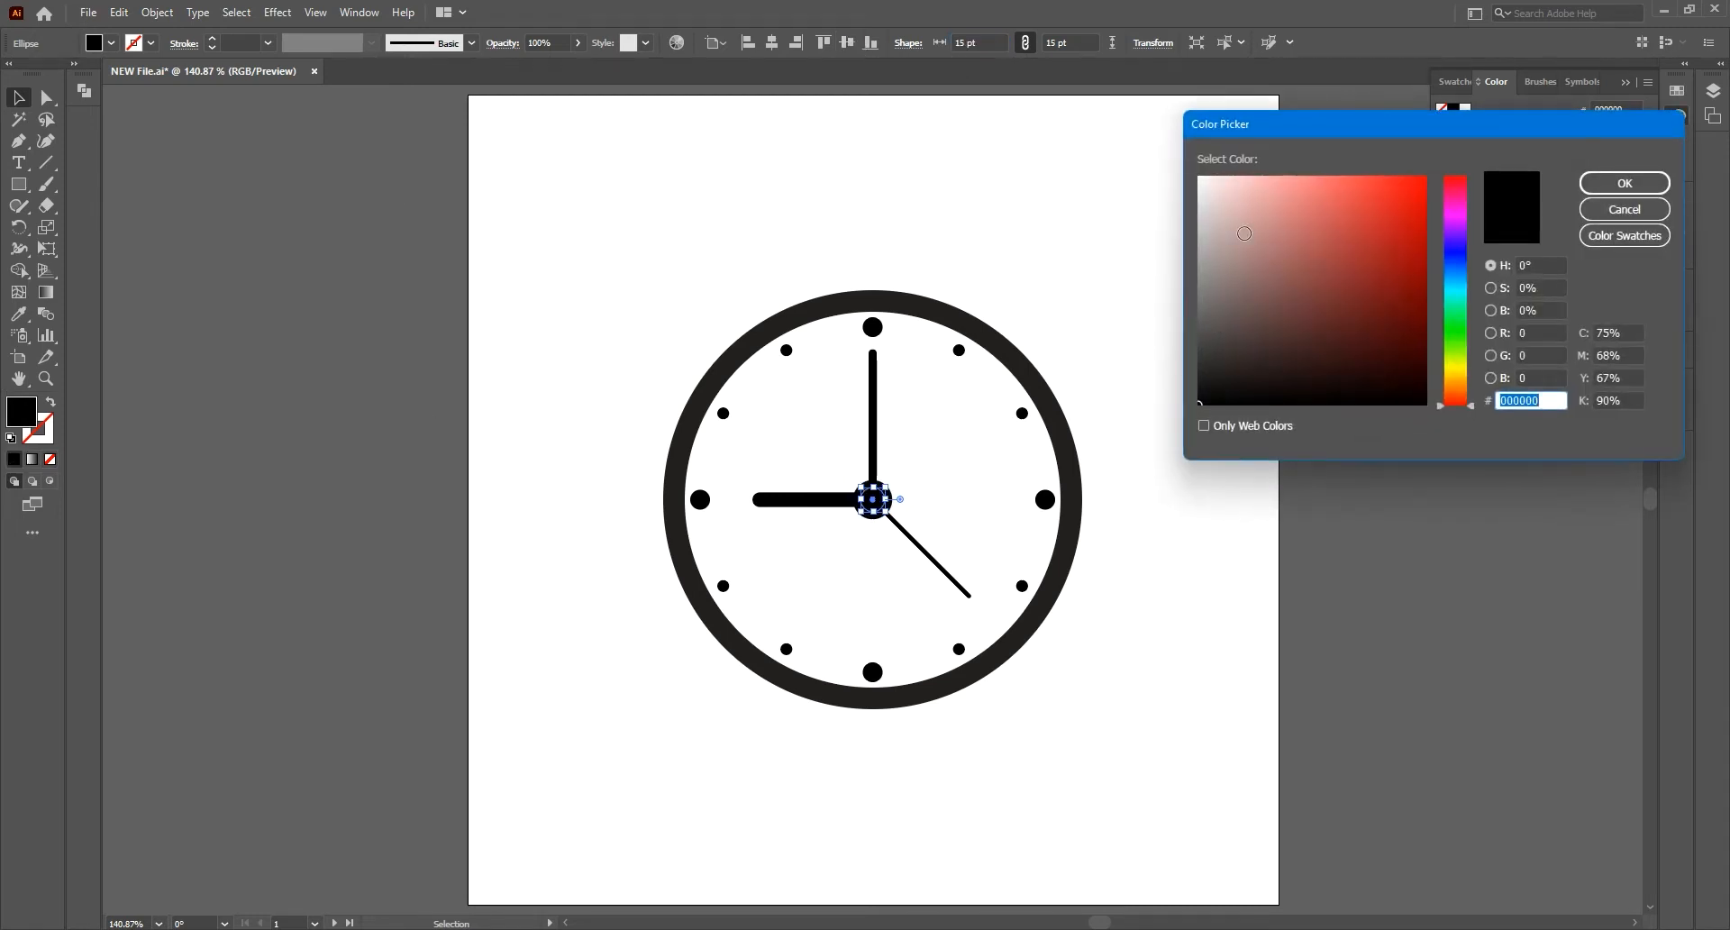
pyautogui.moveTo(1404, 183); pyautogui.dragTo(1444, 165)
pyautogui.click(1640, 183)
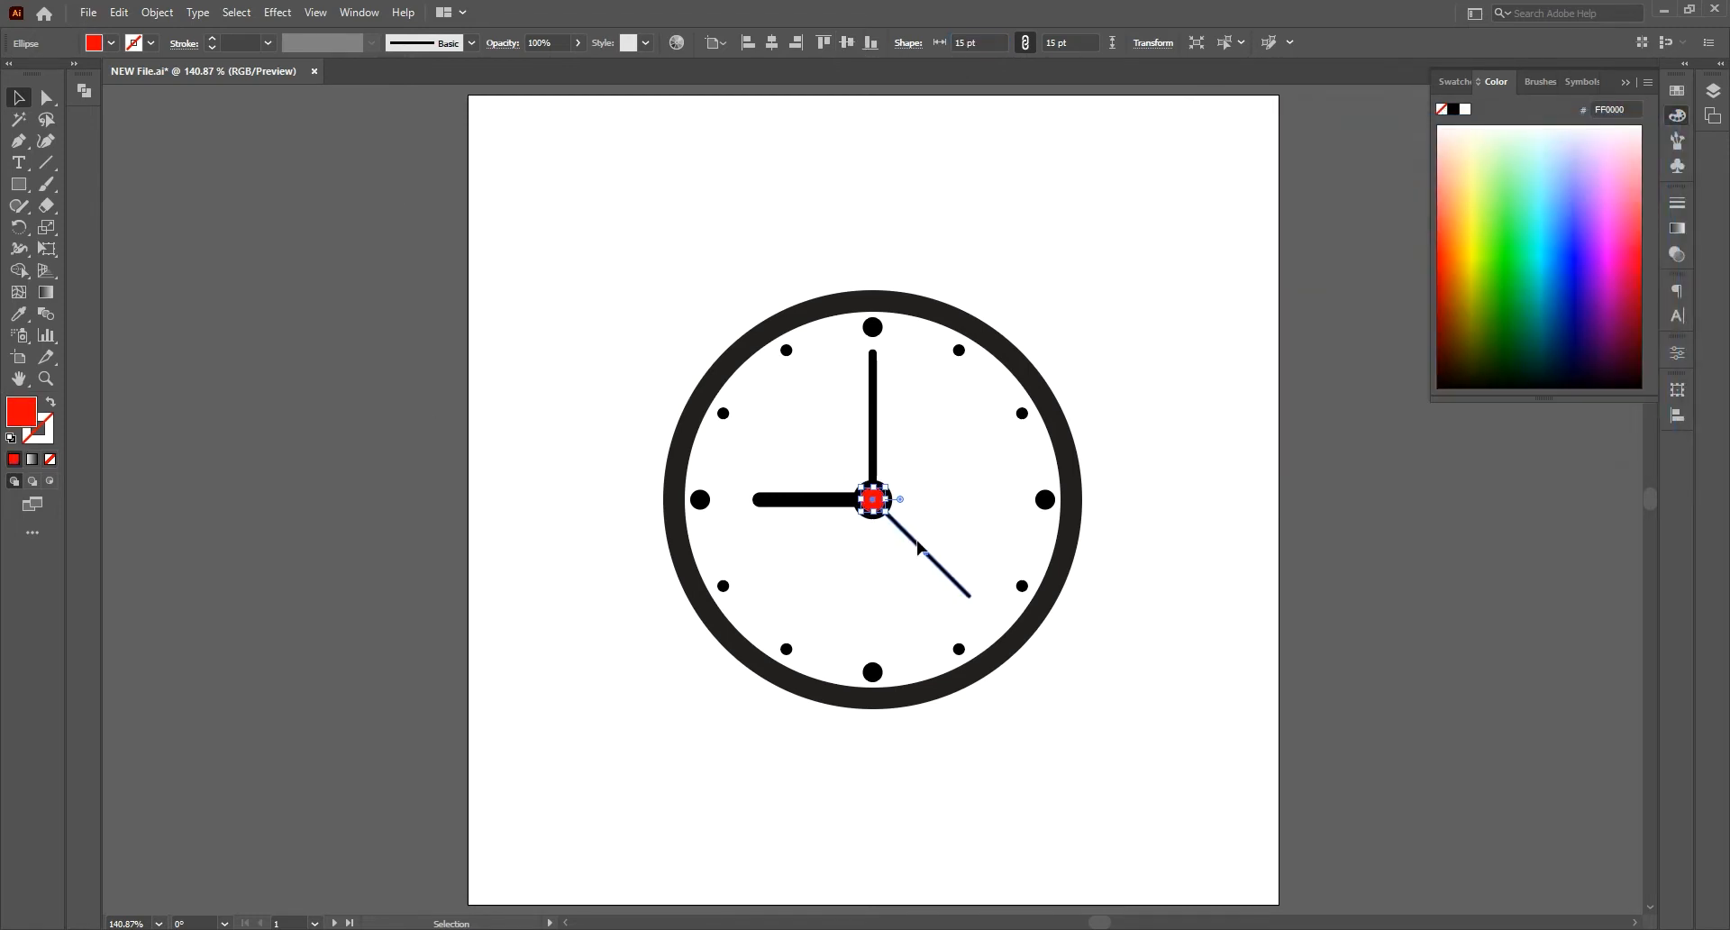
# Step: Apply the centre dot's red fill to the second hand with the Eyedropper
pyautogui.click(920, 547)
pyautogui.click(18, 314)
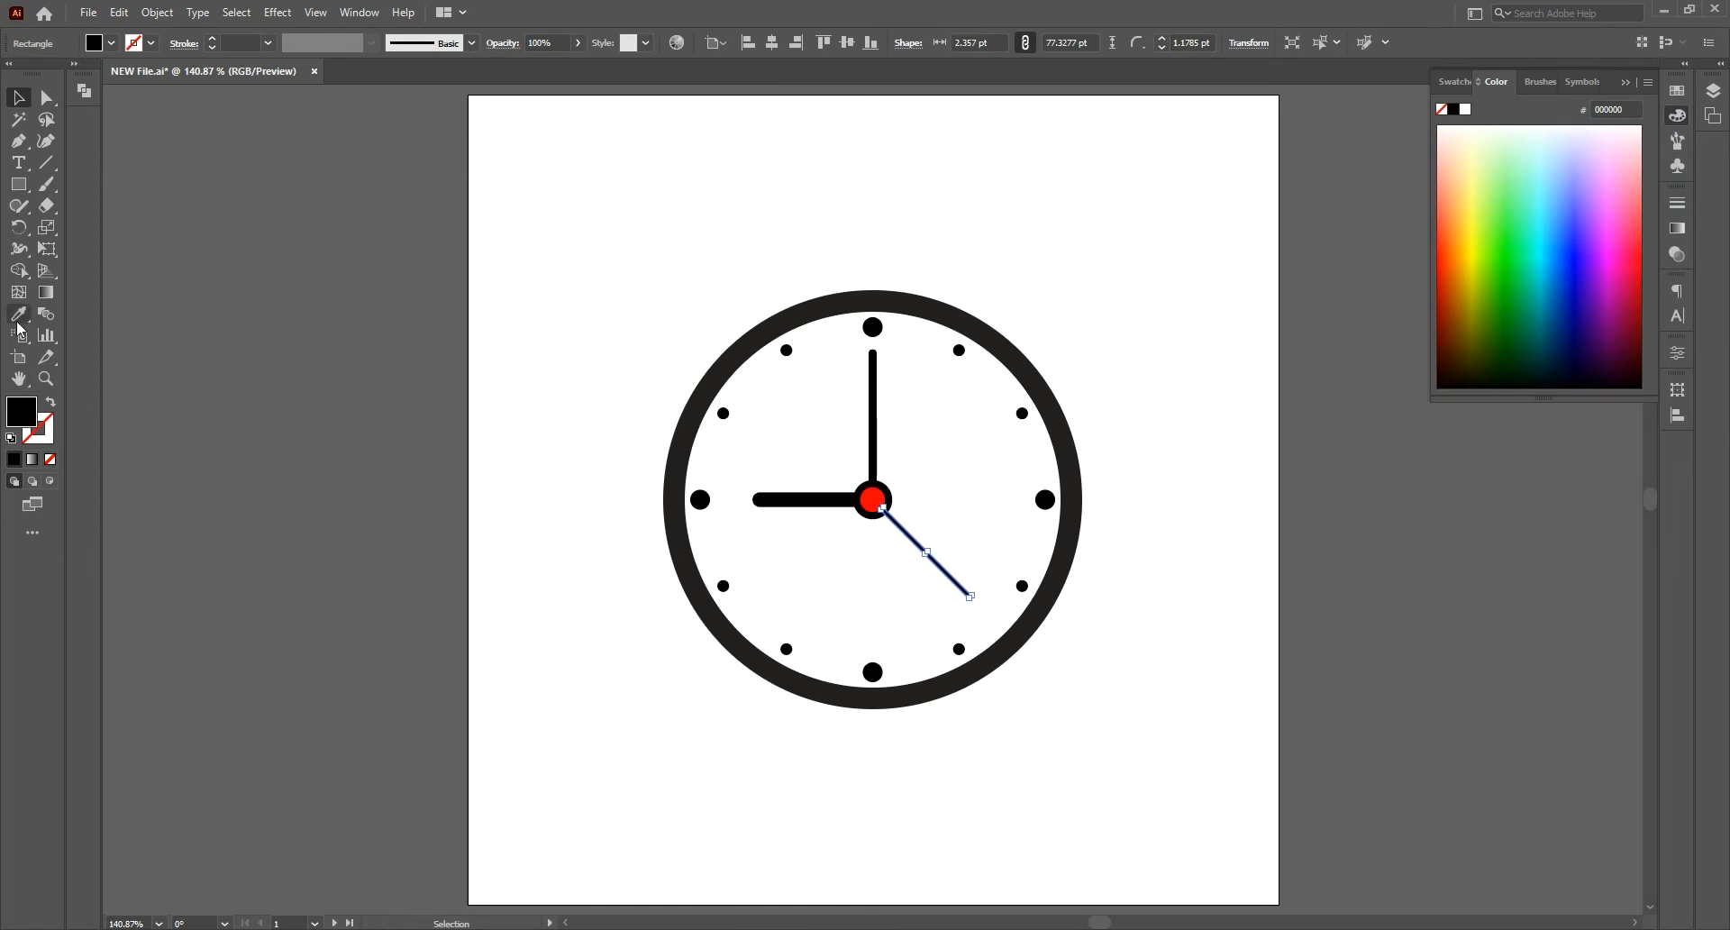
pyautogui.click(879, 495)
pyautogui.press('v')
pyautogui.click(1192, 537)
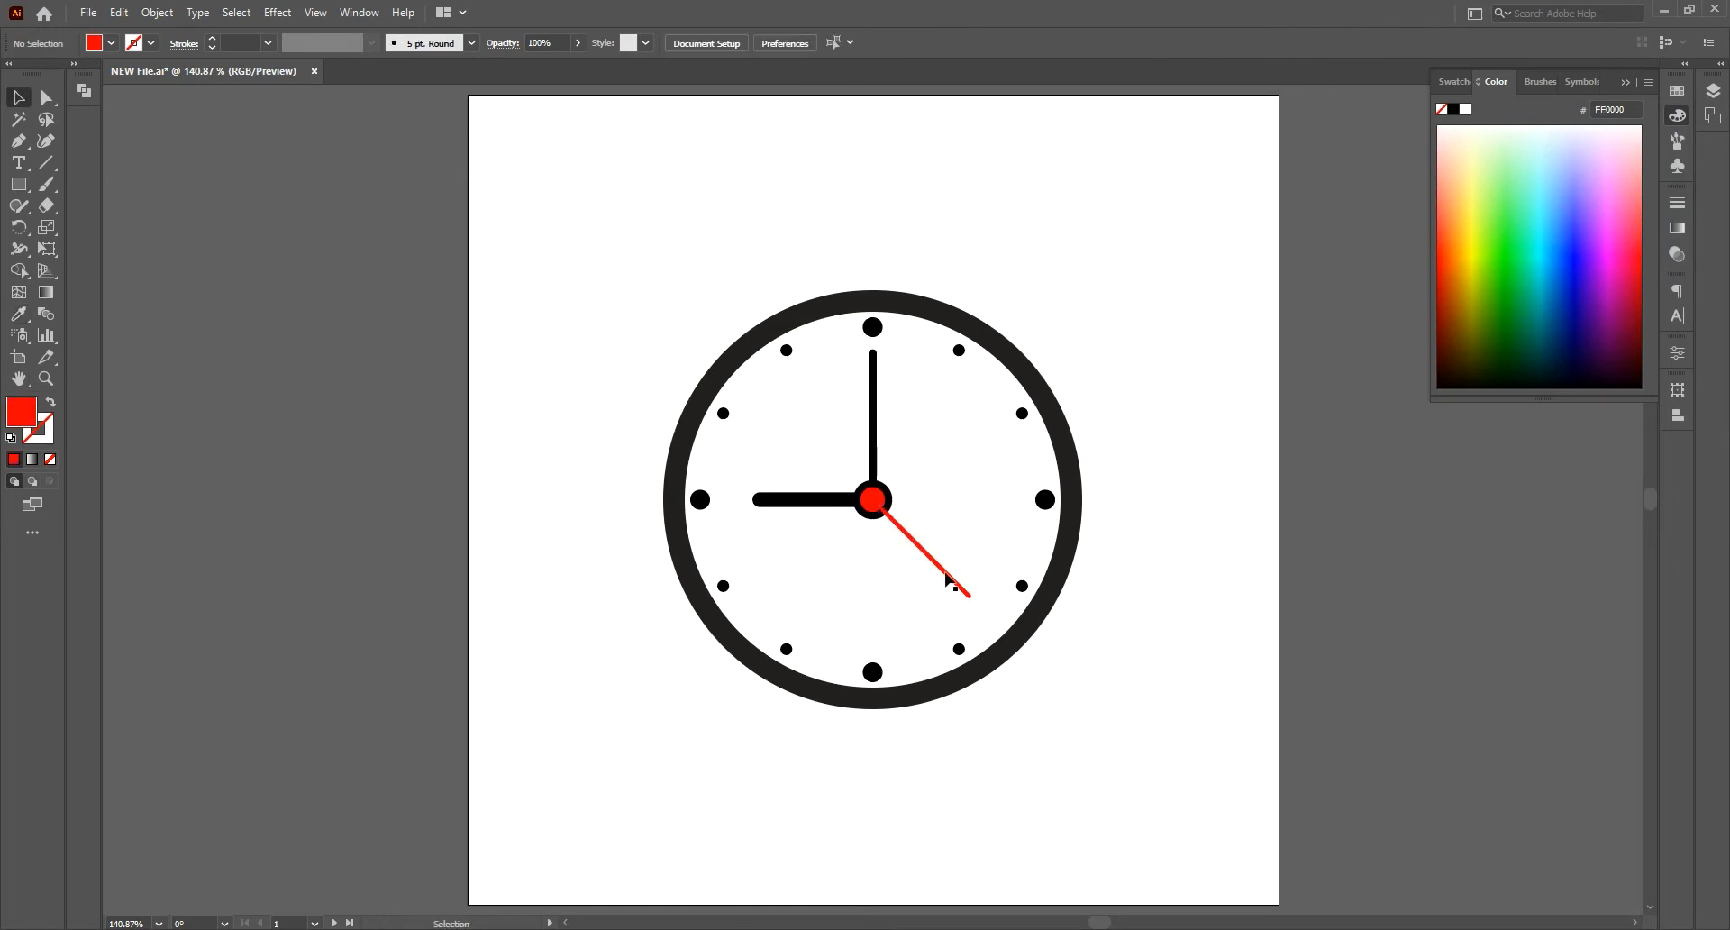
# Step: Nudge the red second hand two steps up and two steps left towards the centre dot
pyautogui.click(945, 572)
pyautogui.press('Up')
pyautogui.press('Up')
pyautogui.press('Left')
pyautogui.press('Left')
pyautogui.click(1115, 554)
# Step: Draw a stem rectangle about 18 by 34 pt above twelve o'clock, overlapping the ring, and fill it with black, 000000
pyautogui.press('m')
pyautogui.moveTo(863, 253); pyautogui.dragTo(886, 305)
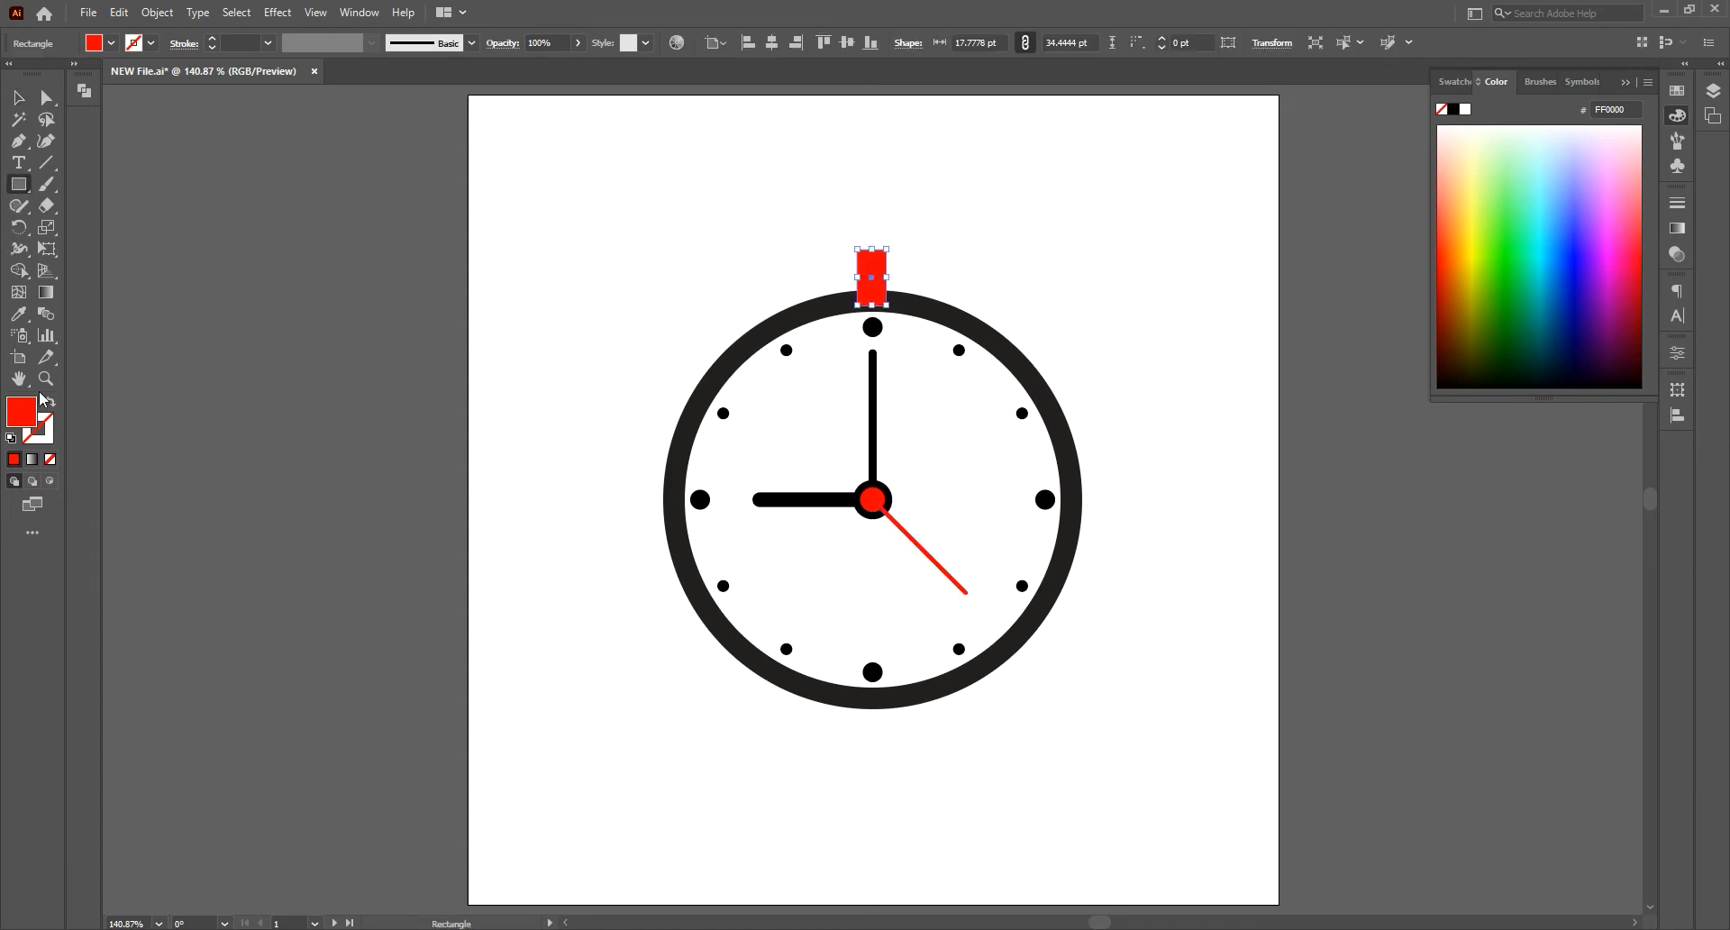
pyautogui.doubleClick(21, 410)
pyautogui.moveTo(1240, 397); pyautogui.dragTo(1198, 418)
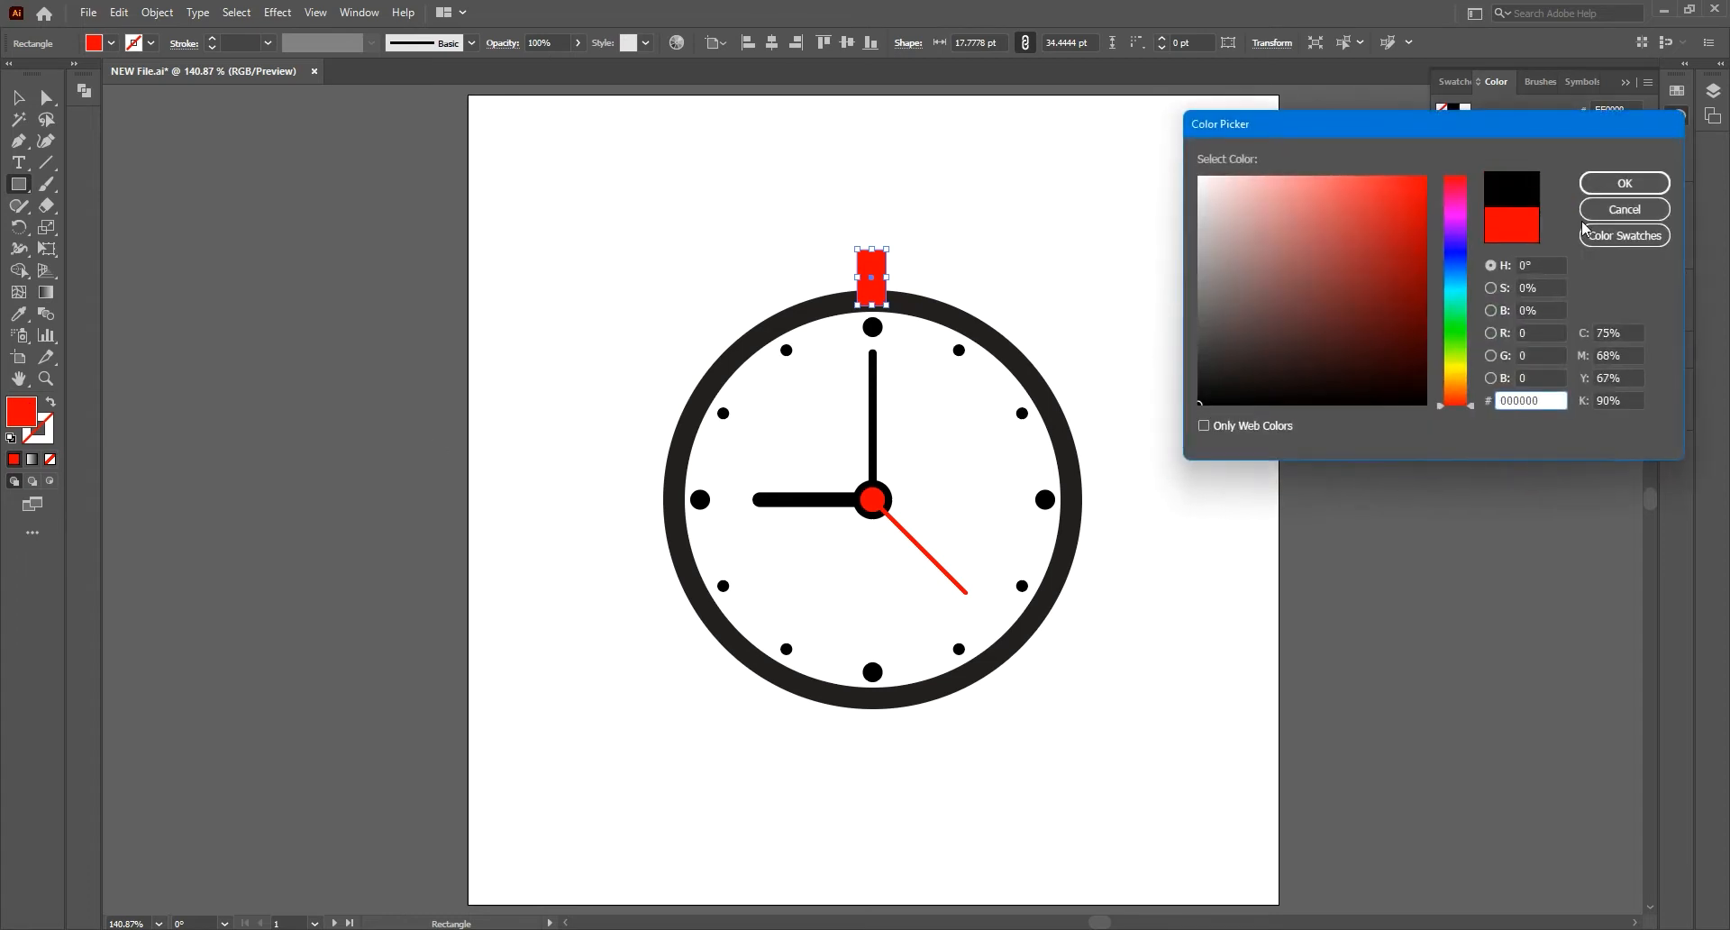
pyautogui.click(1626, 184)
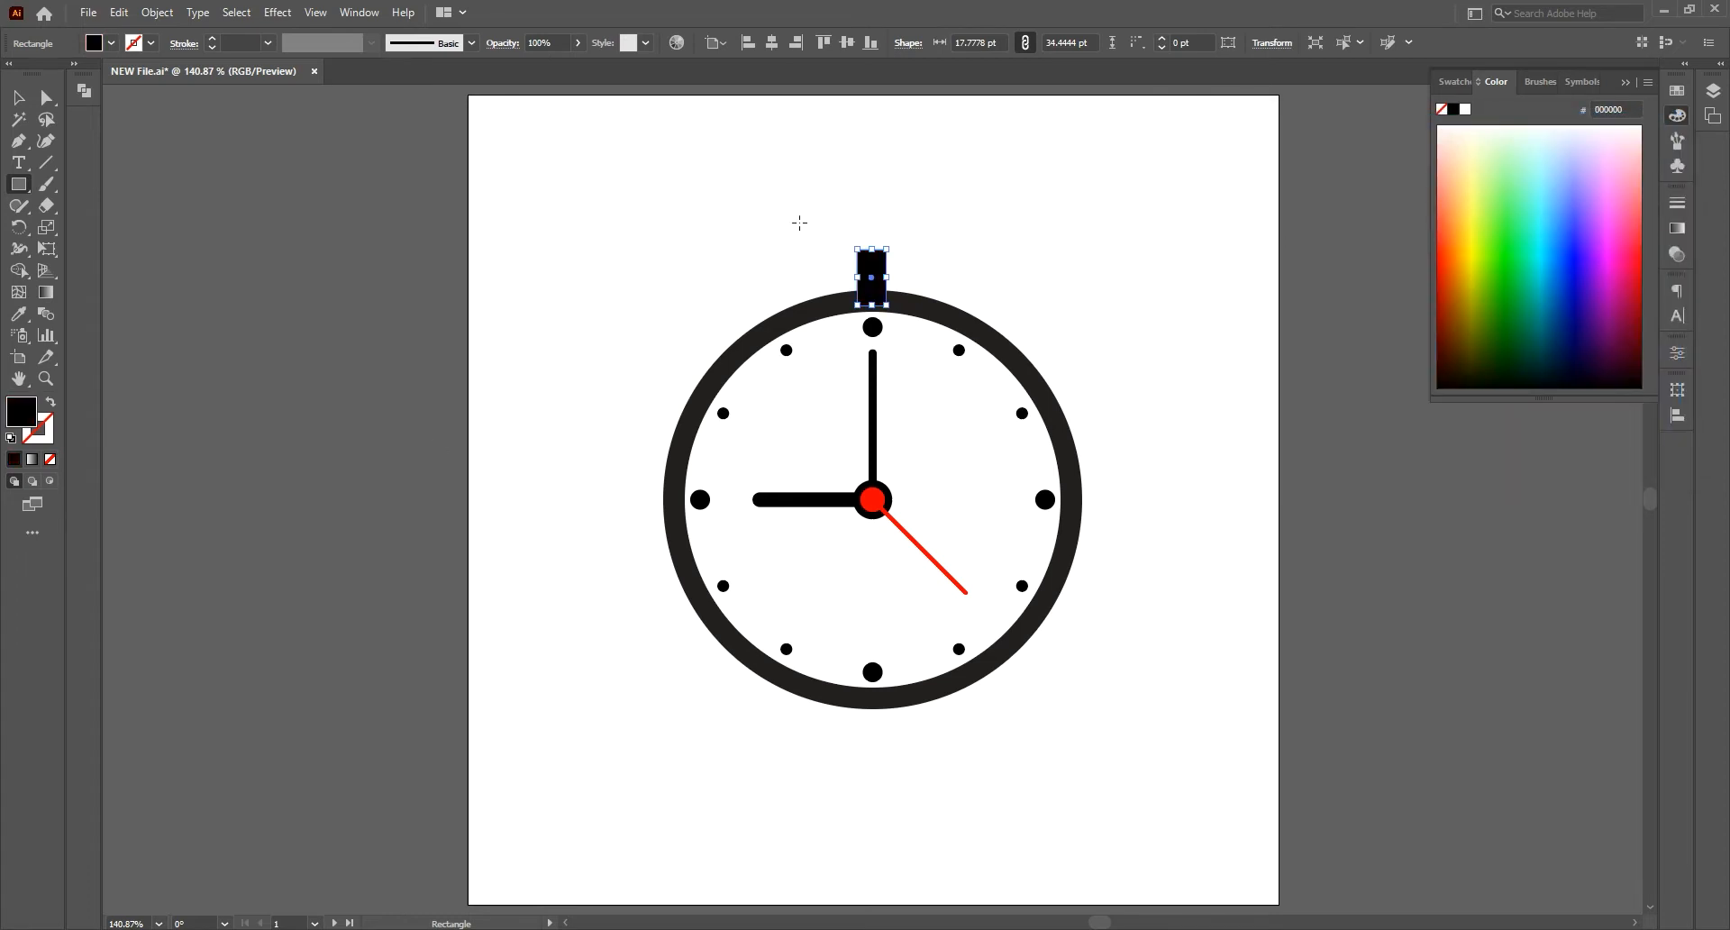
# Step: Draw a wide horizontal bar across the top of the stem and round its ends fully
pyautogui.moveTo(789, 220); pyautogui.dragTo(942, 252)
pyautogui.click(46, 98)
pyautogui.moveTo(800, 231); pyautogui.dragTo(838, 250)
# Step: Centre the stem and the rounded bar horizontally on the artboard
pyautogui.click(879, 273)
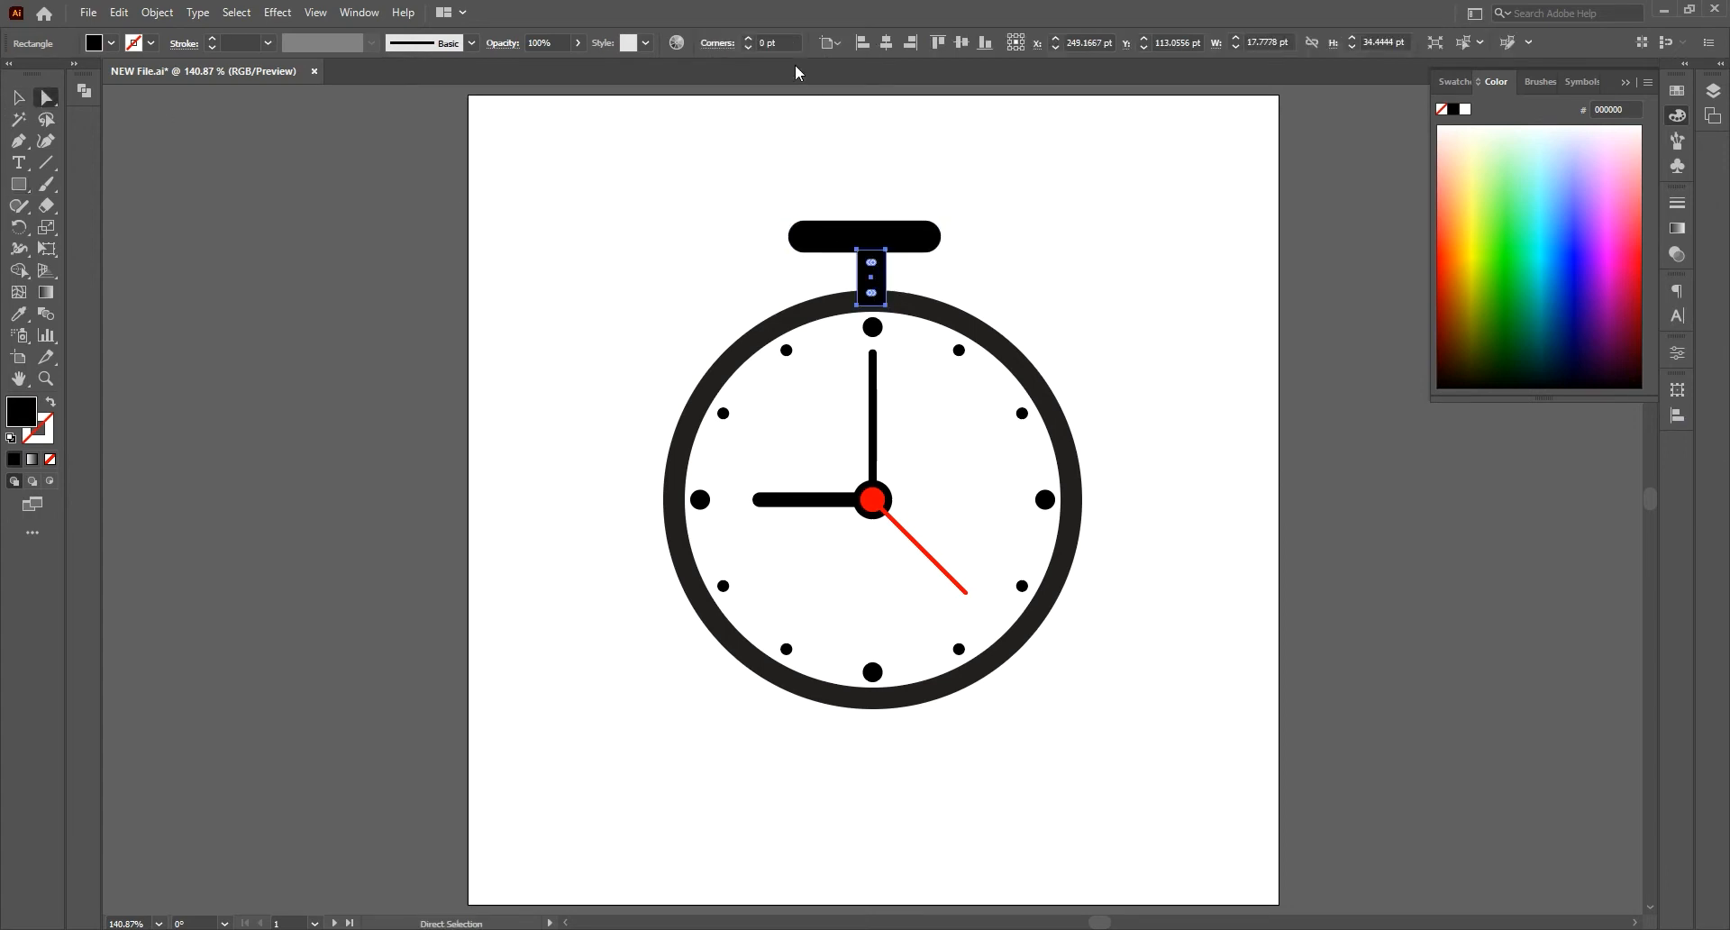
pyautogui.click(884, 44)
pyautogui.click(905, 235)
pyautogui.click(889, 44)
pyautogui.click(984, 231)
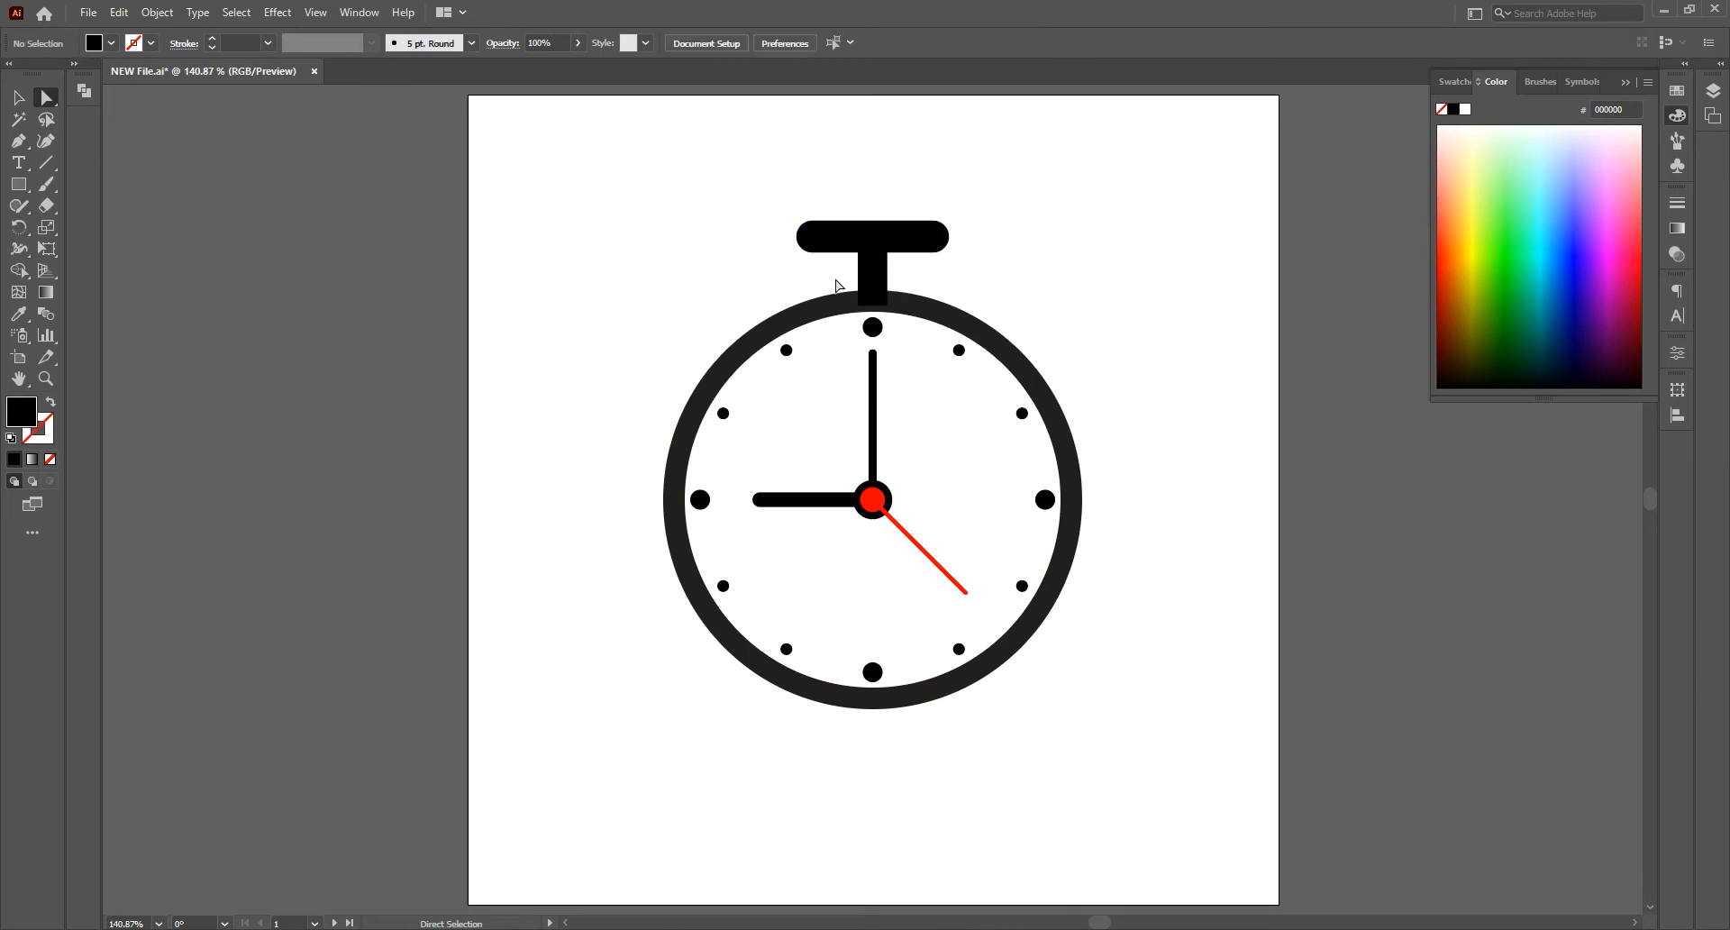
# Step: Draw a narrow vertical rectangle about 6 by 96 pt outside the ring's upper-left edge
pyautogui.click(18, 184)
pyautogui.moveTo(658, 266); pyautogui.dragTo(672, 420)
pyautogui.press('v')
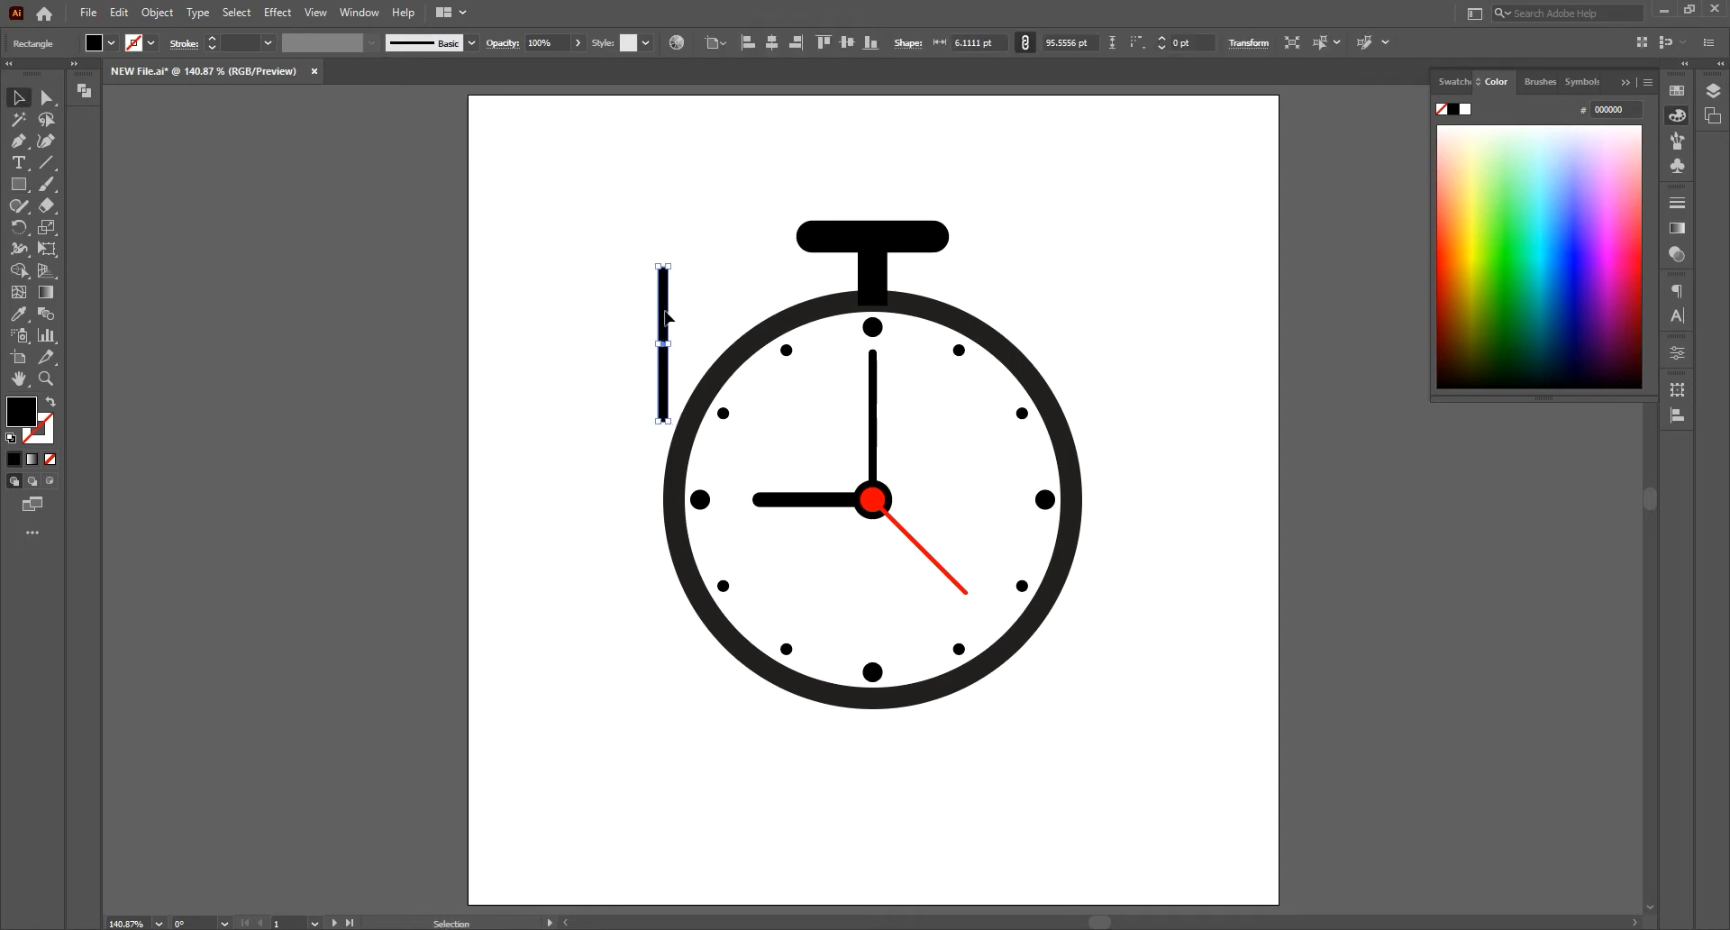
# Step: Move the narrow rod up and away from the ring, and draw a black circle about 107 pt across over its upper part
pyautogui.moveTo(667, 318); pyautogui.dragTo(578, 279)
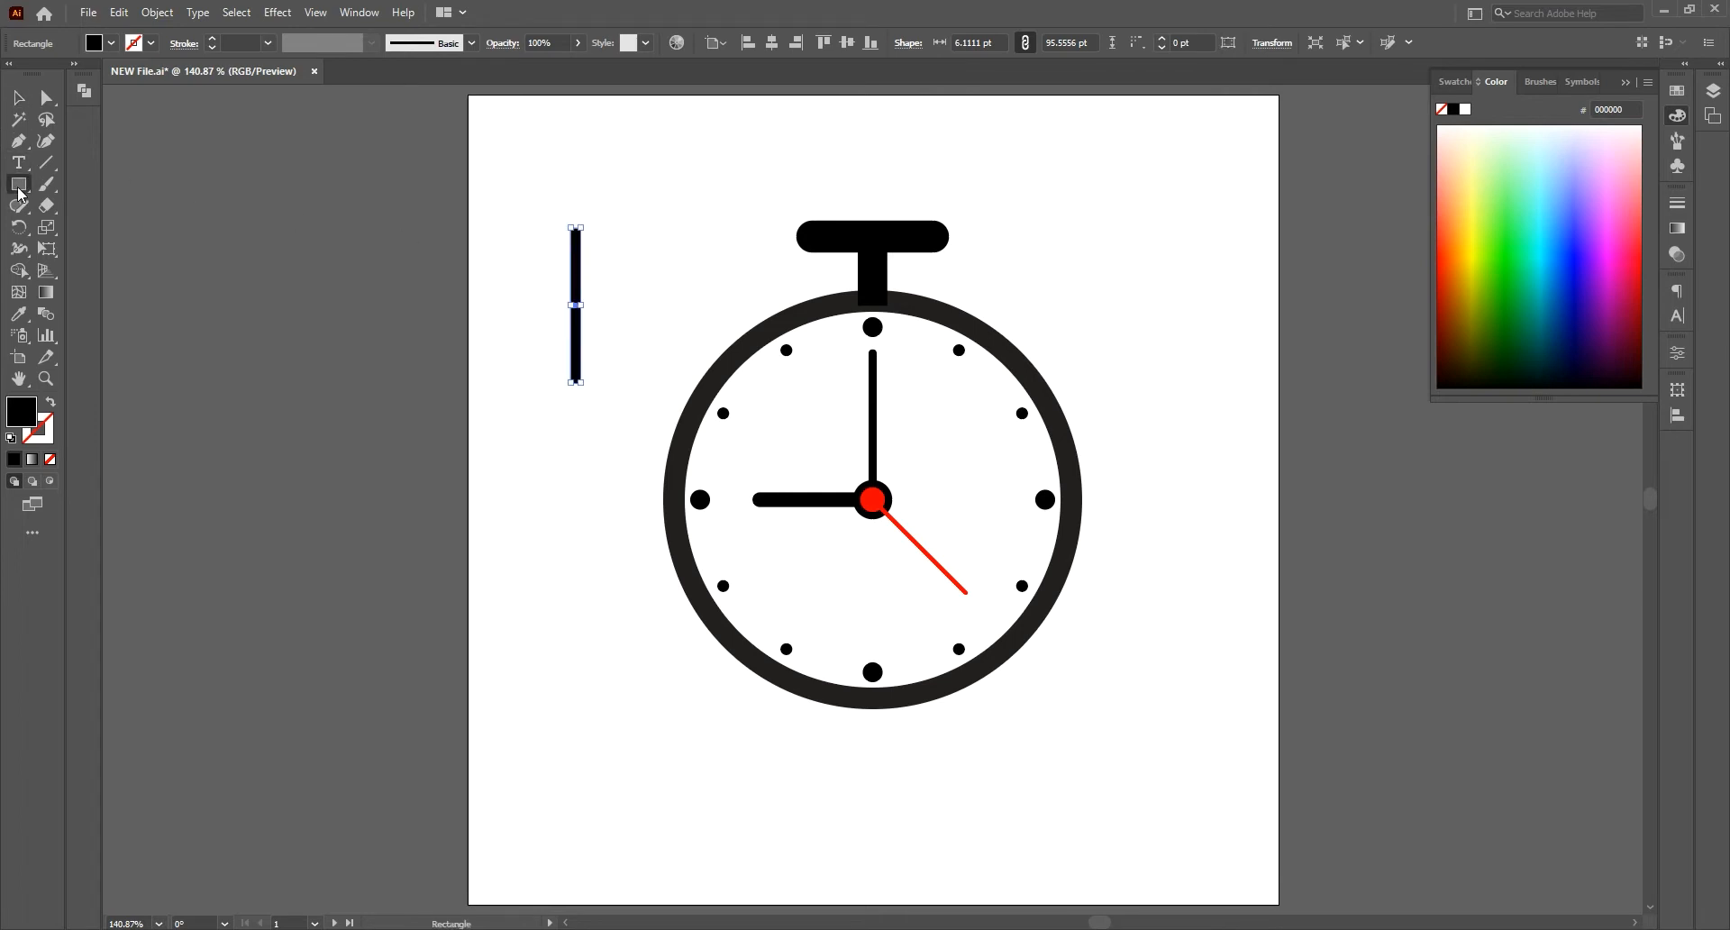
pyautogui.moveTo(18, 184); pyautogui.dragTo(85, 227)
pyautogui.moveTo(487, 153); pyautogui.dragTo(662, 286)
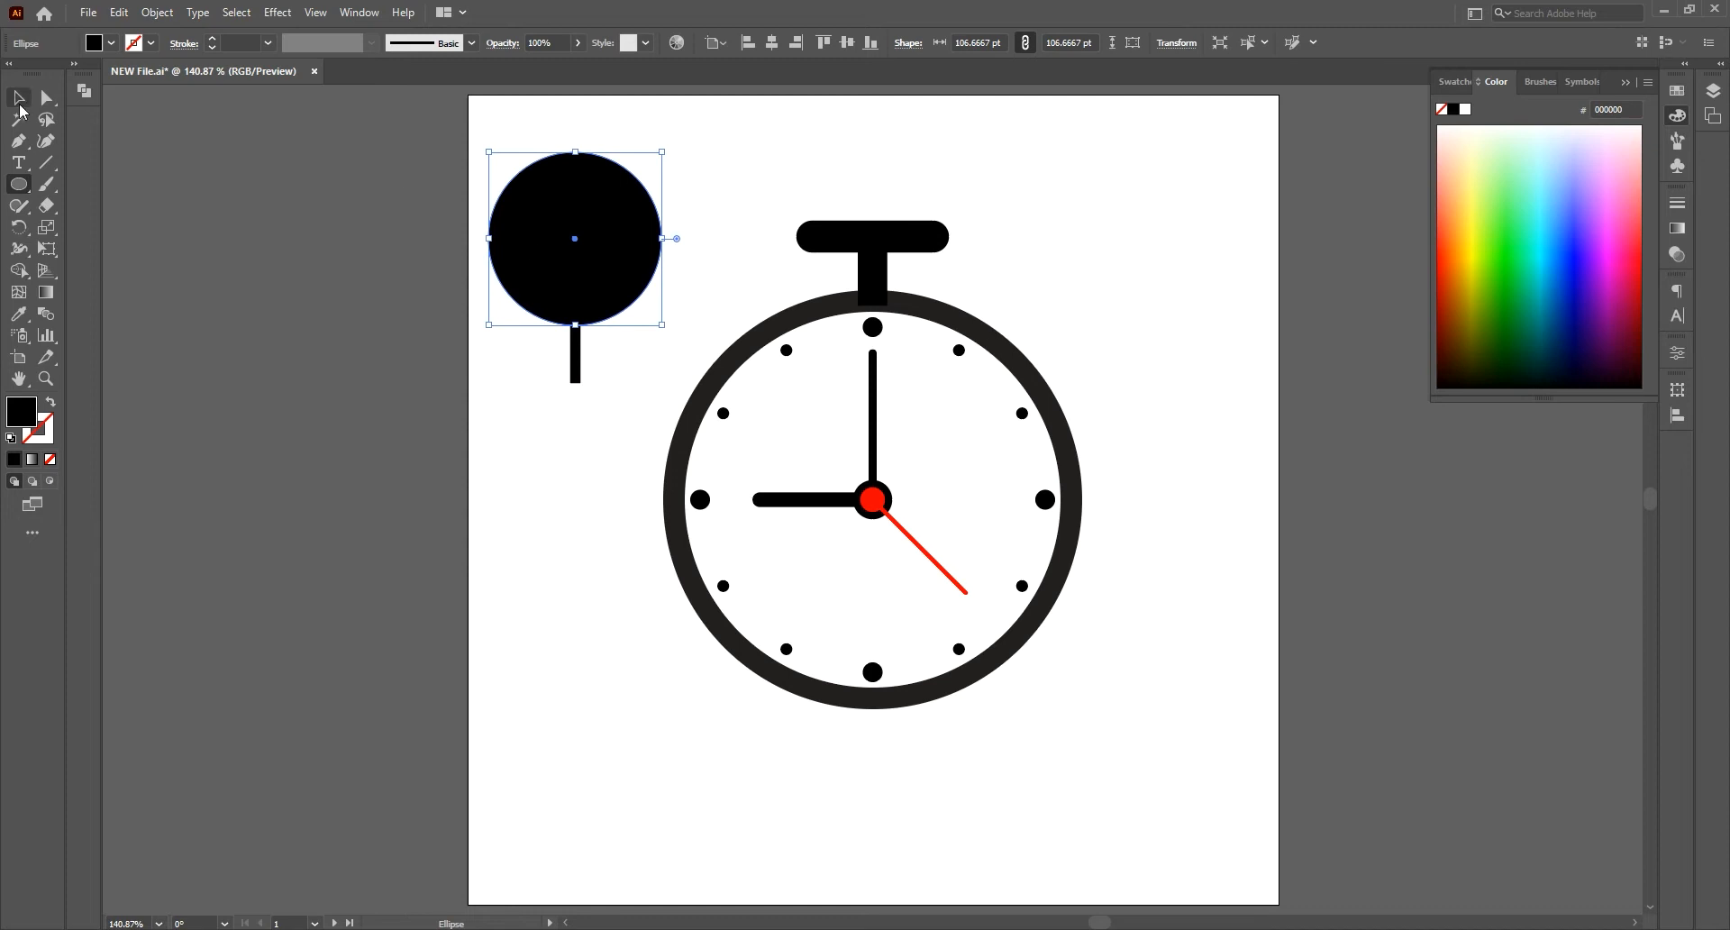
# Step: Delete the circle's bottom anchor point to form a dome, and paste a copy of the dome in place
pyautogui.click(18, 140)
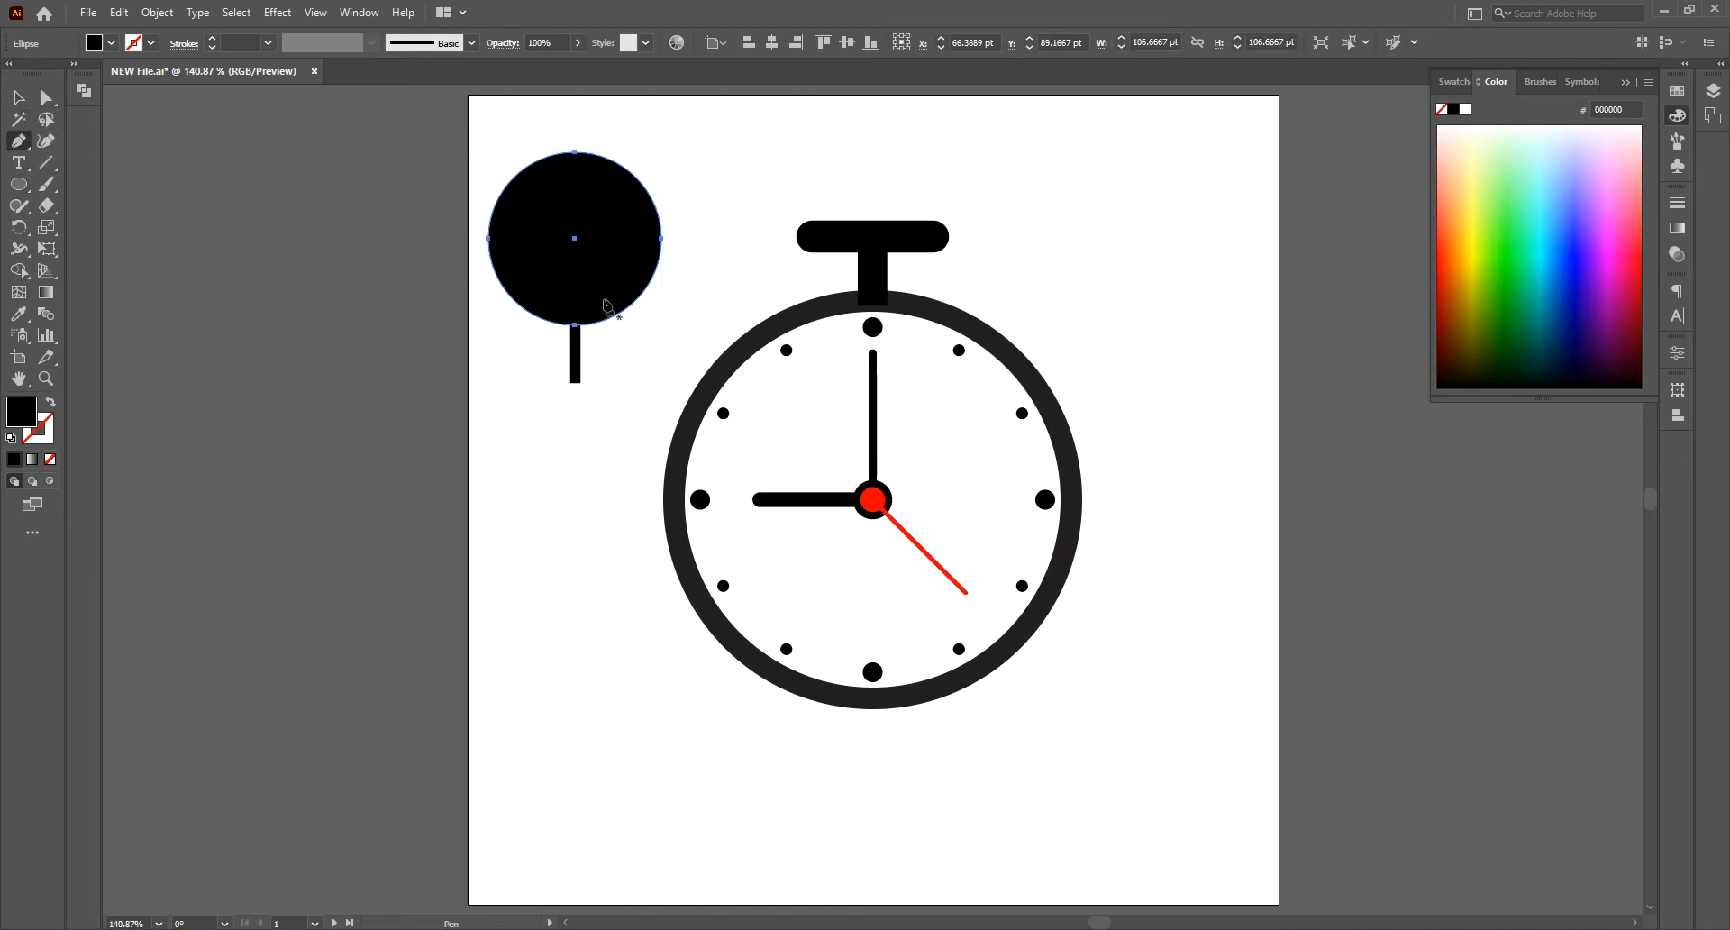
pyautogui.click(575, 324)
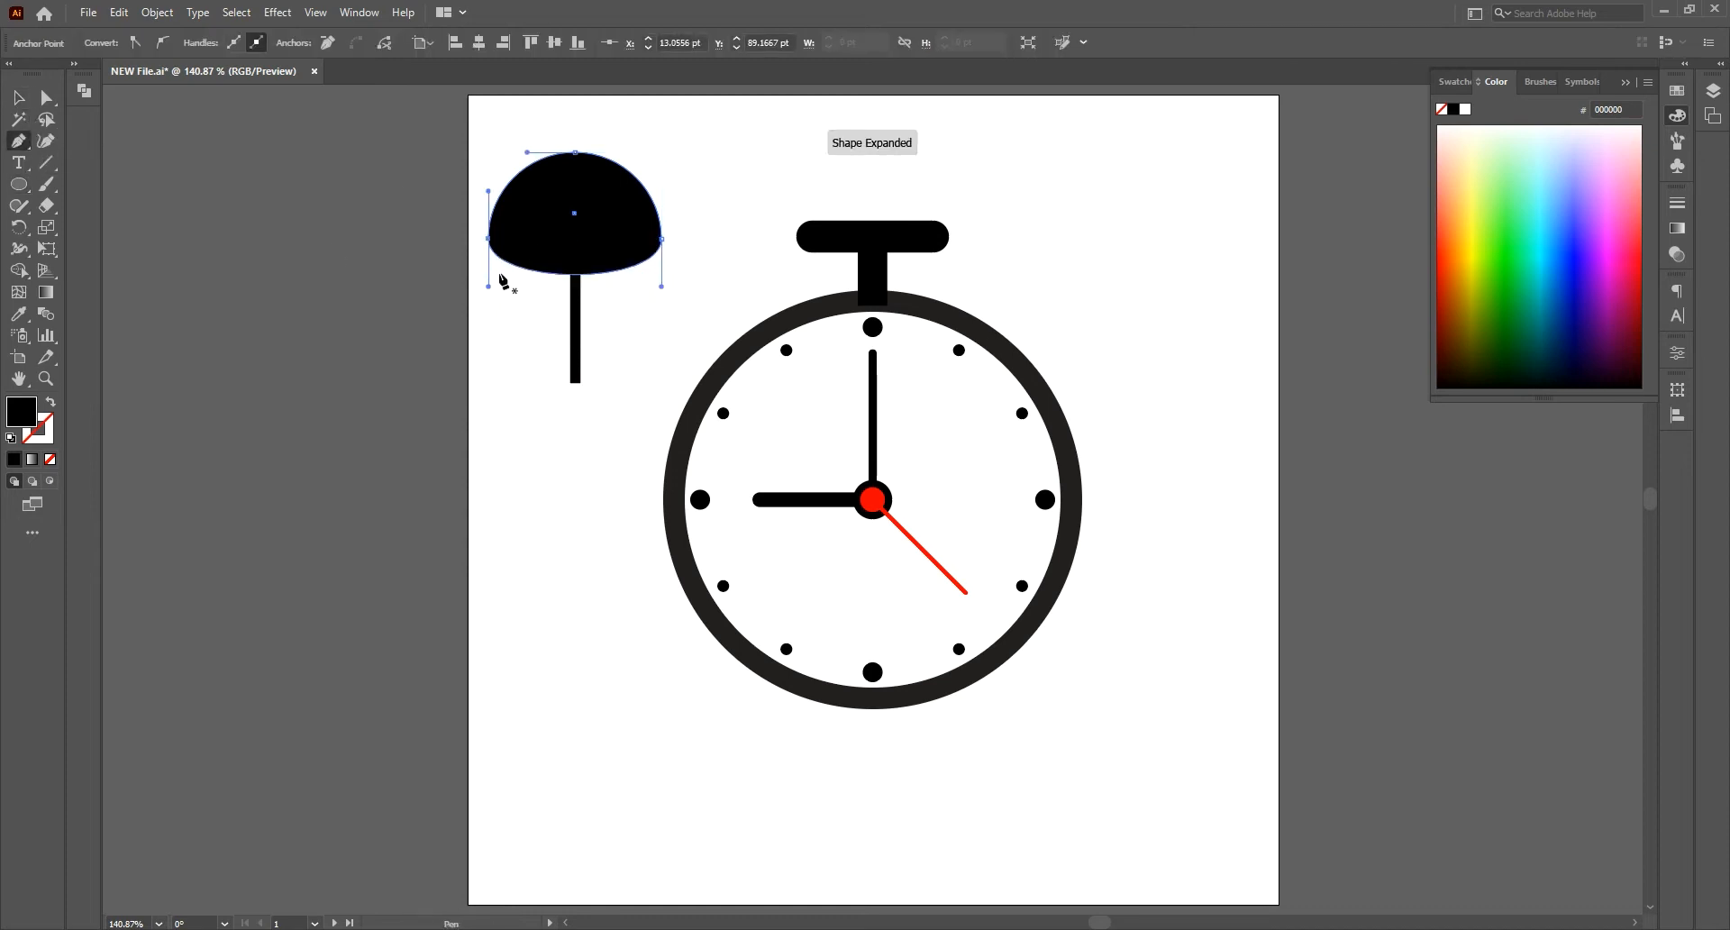
pyautogui.click(18, 96)
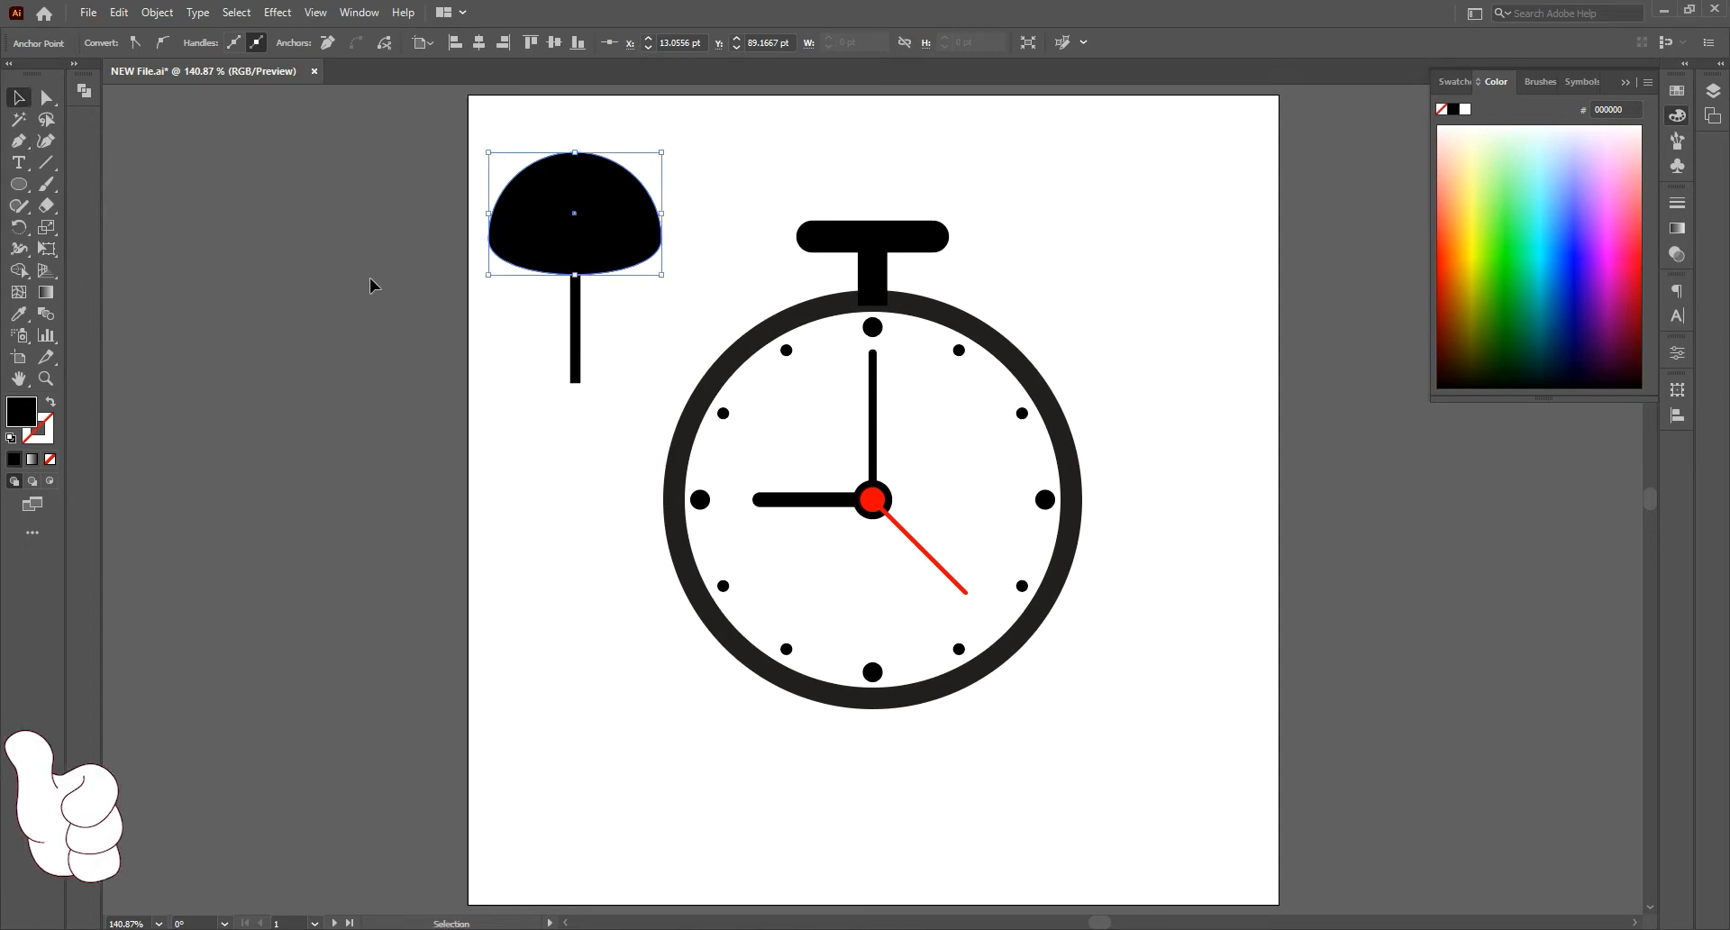
pyautogui.click(119, 13)
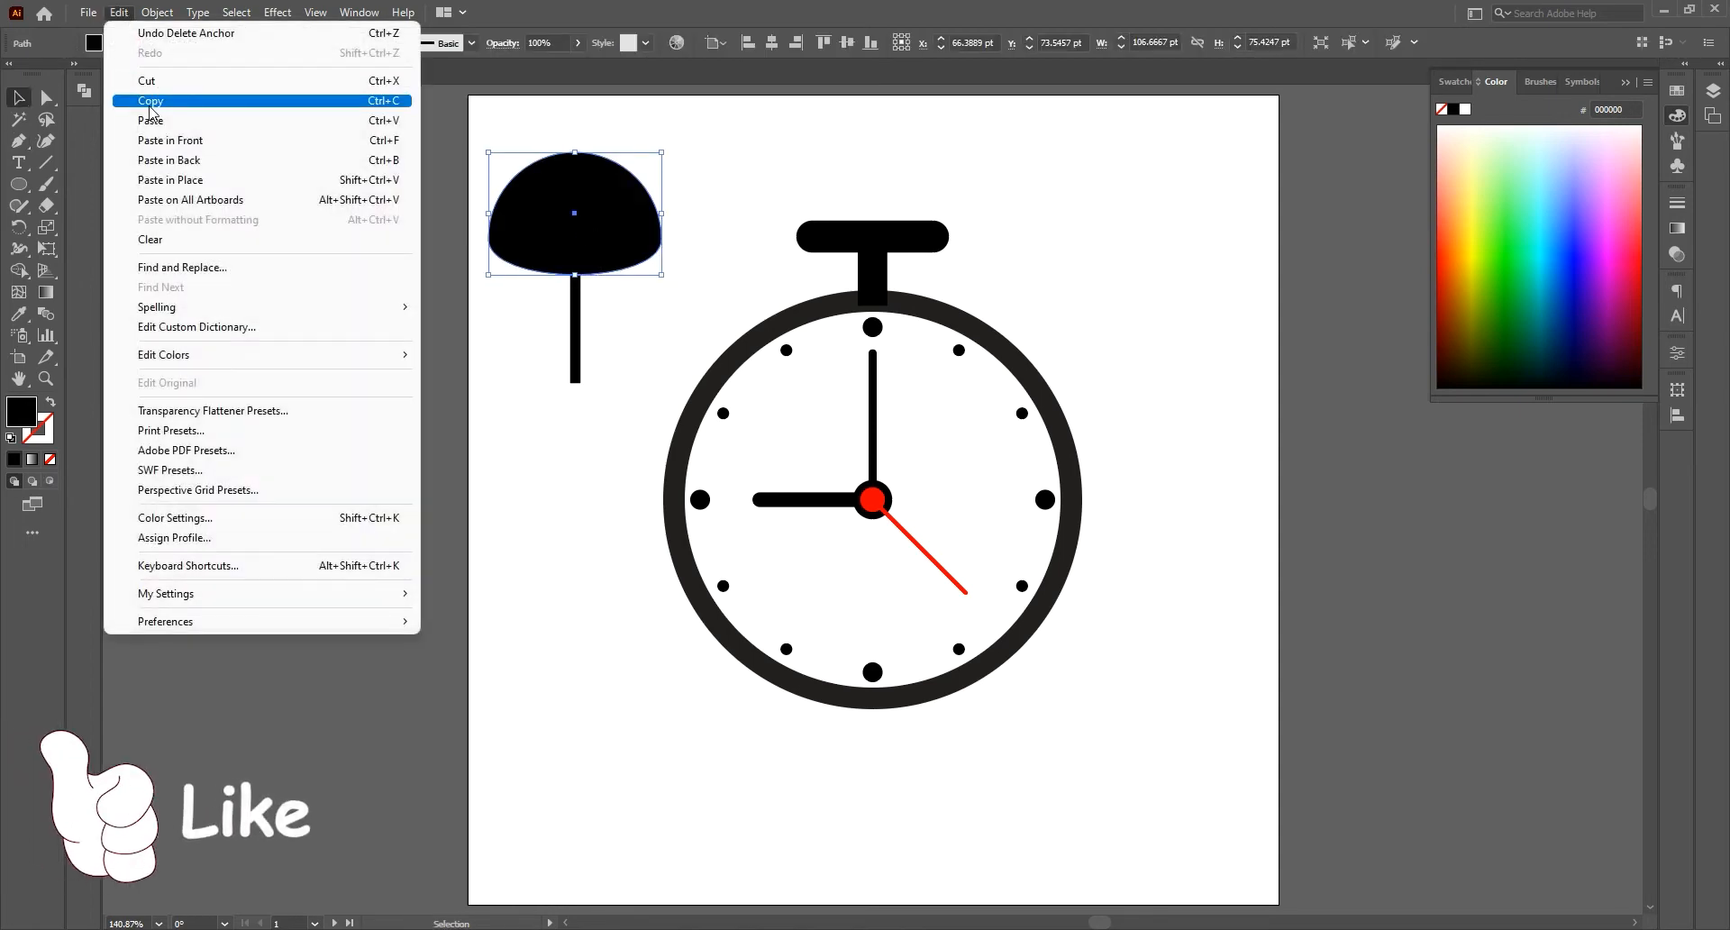
pyautogui.click(150, 101)
pyautogui.click(119, 13)
pyautogui.click(181, 180)
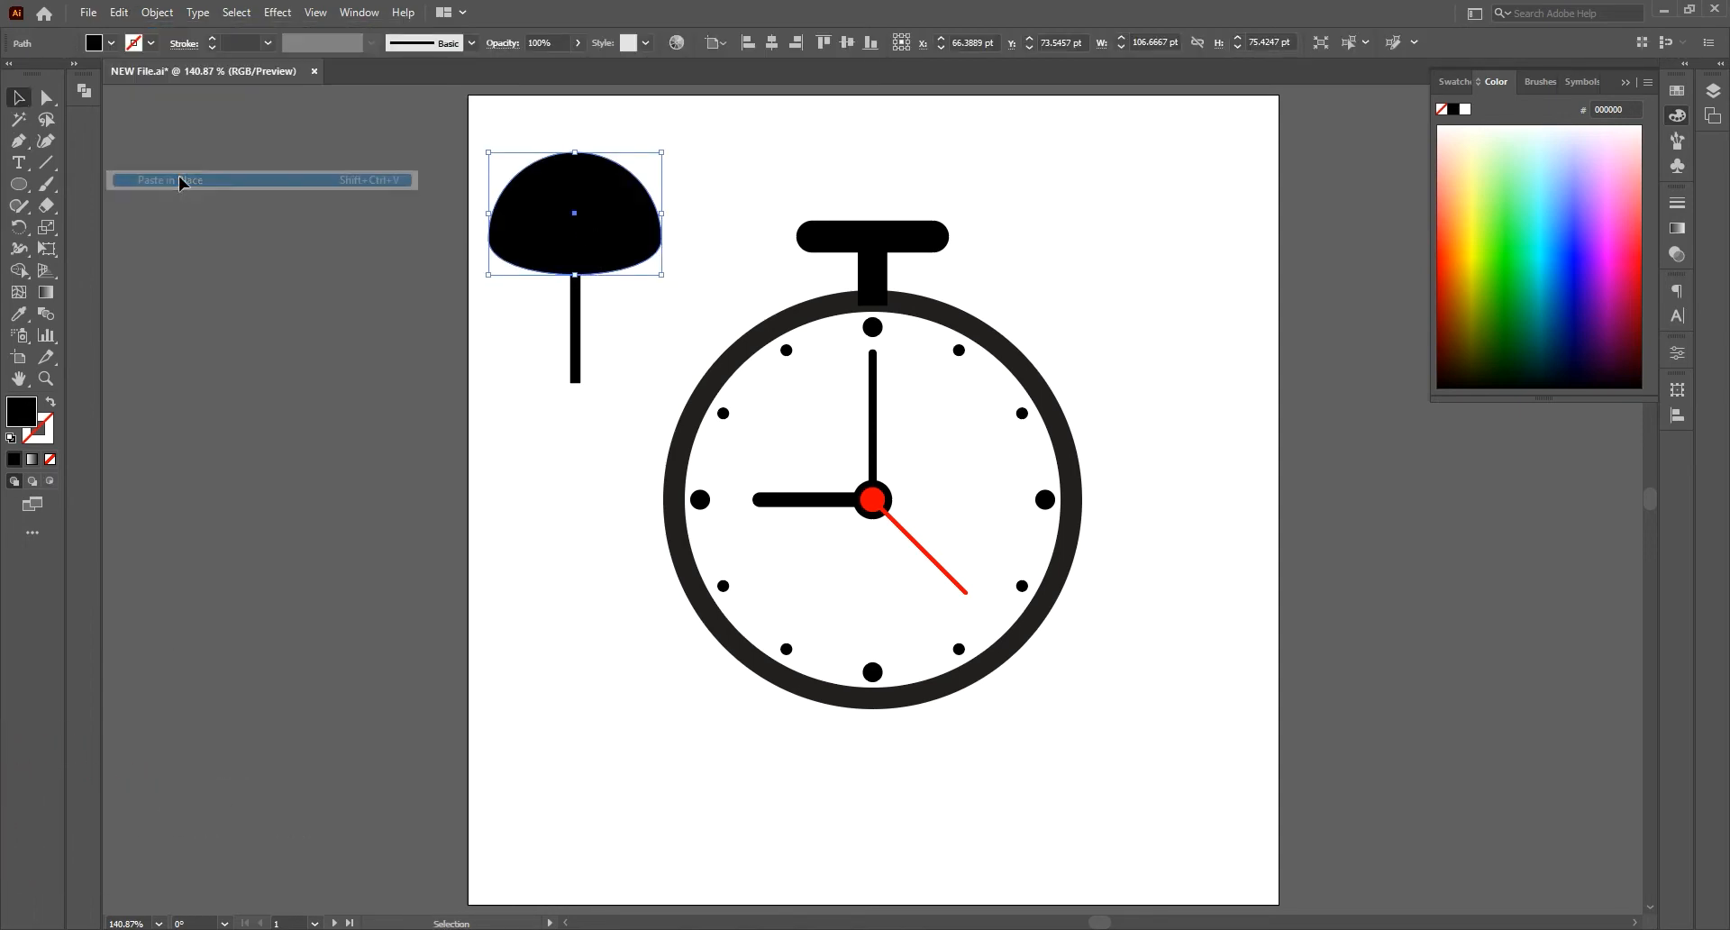
# Step: Flatten the bottom of the front dome copy by retracting the lower handles of both side anchors
pyautogui.click(18, 141)
pyautogui.keyDown('ctrl'); pyautogui.click(488, 238); pyautogui.keyUp('ctrl')
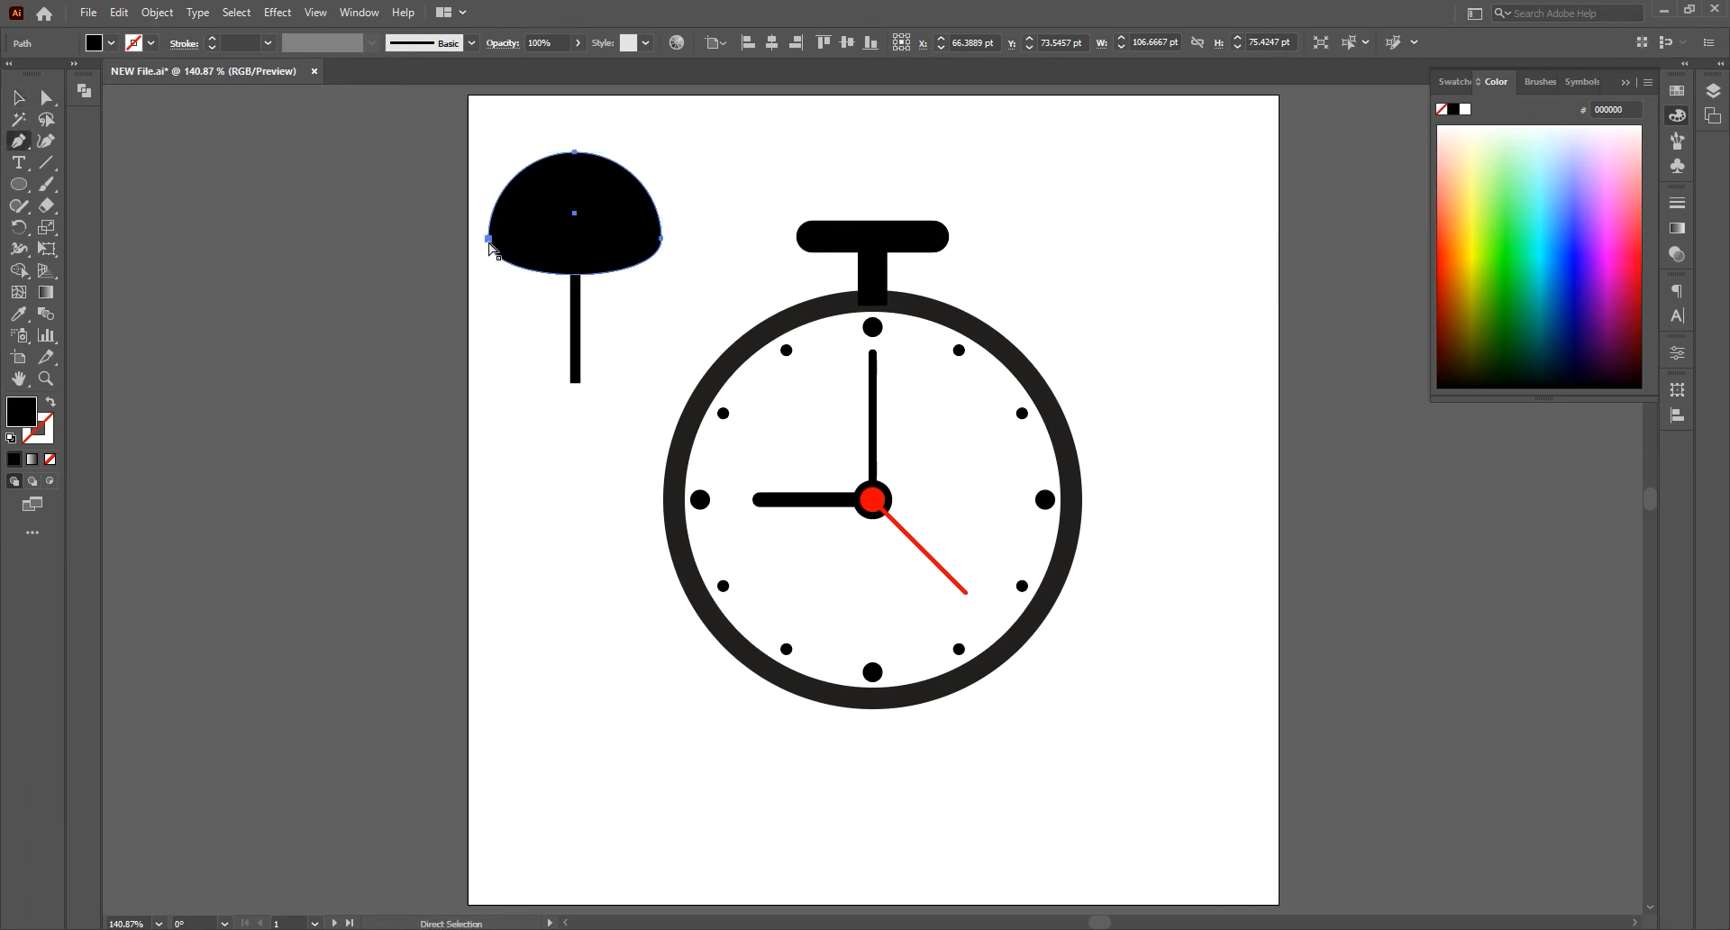
pyautogui.moveTo(487, 287); pyautogui.dragTo(489, 250)
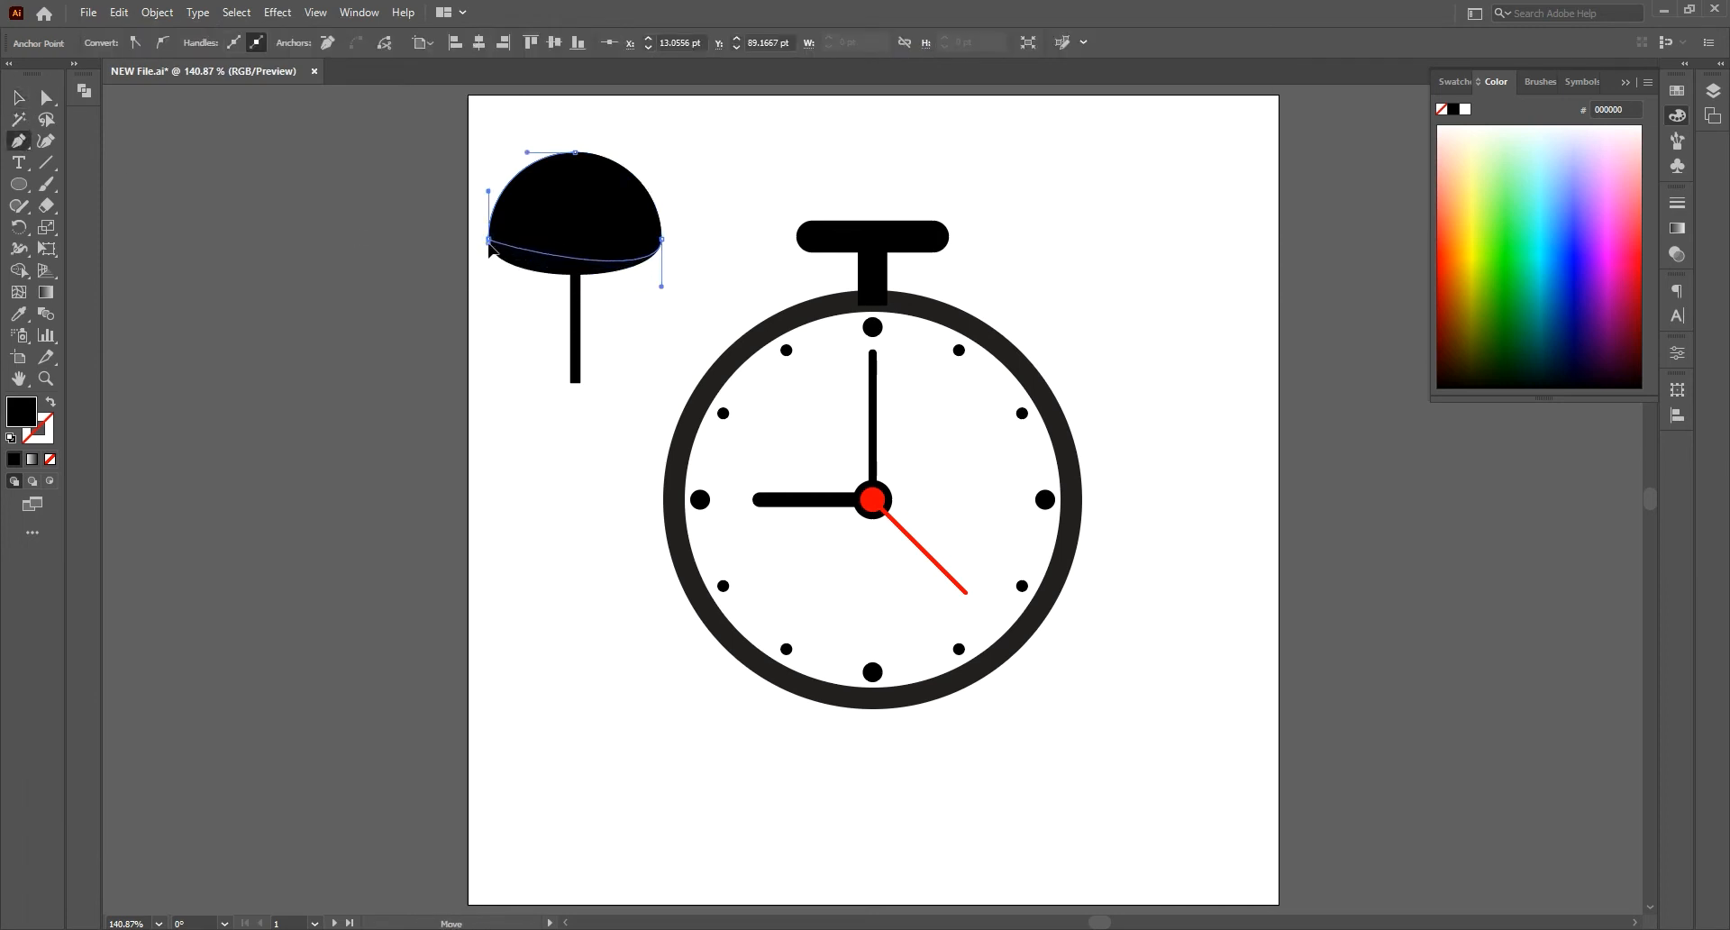
pyautogui.moveTo(657, 288); pyautogui.dragTo(661, 240)
# Step: Shorten the lower handles of both side anchors on the rear dome to make its bottom curve shallower
pyautogui.keyDown('ctrl'); pyautogui.click(521, 258); pyautogui.keyUp('ctrl')
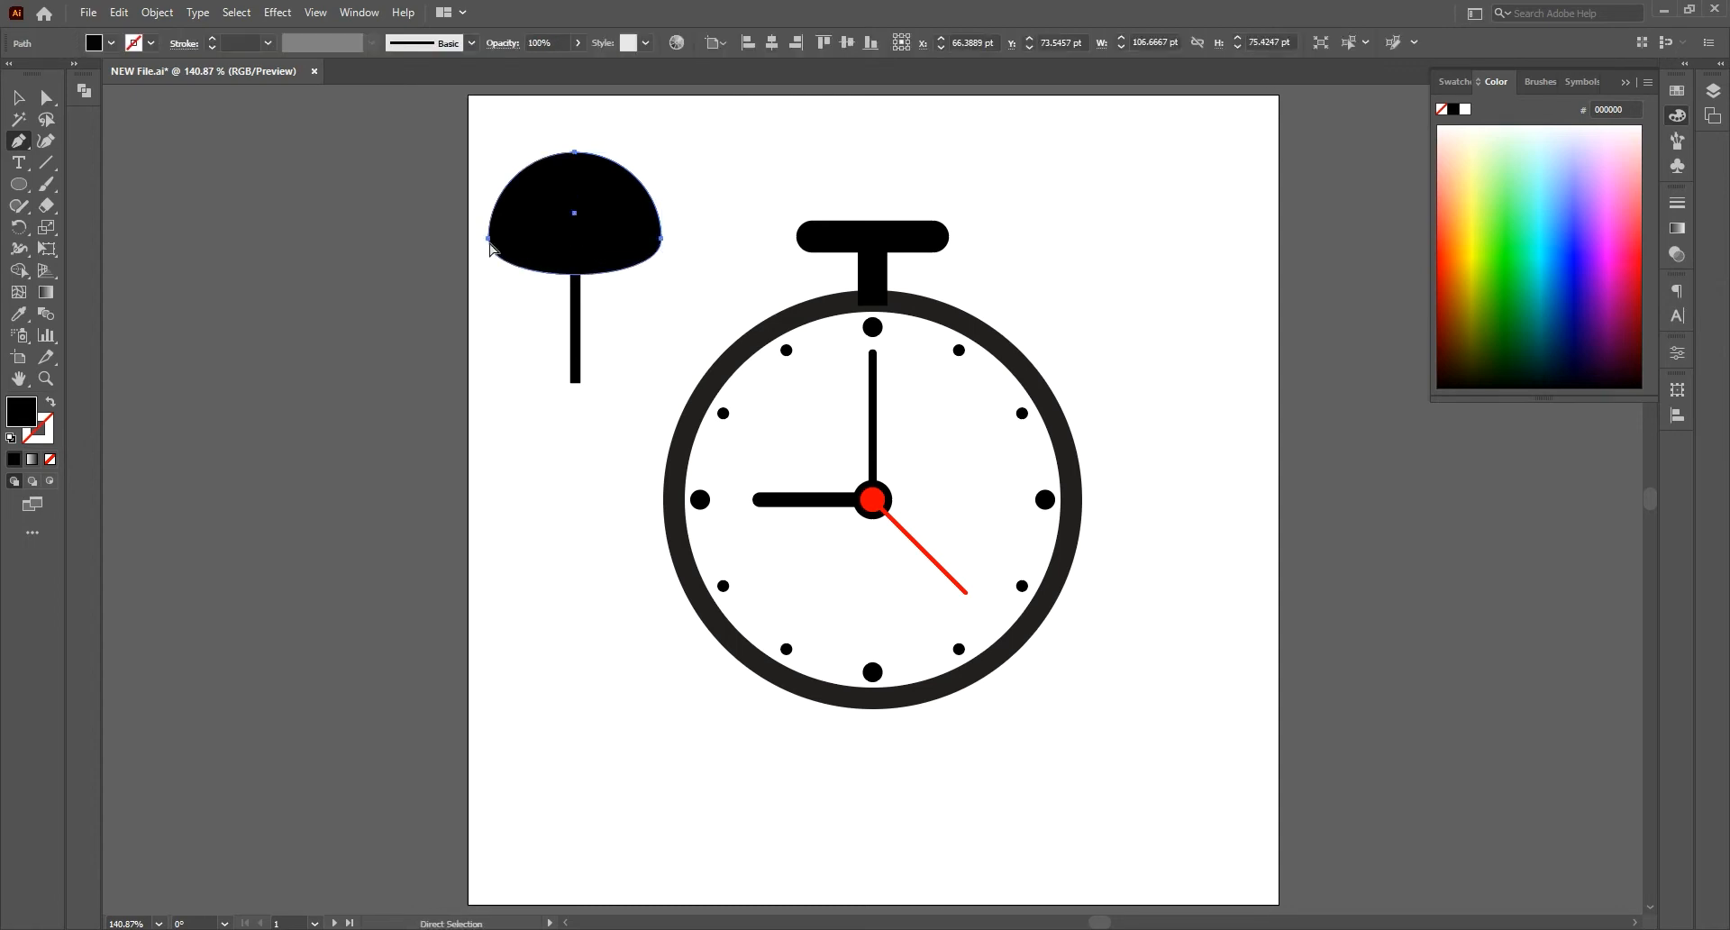
pyautogui.keyDown('ctrl'); pyautogui.click(488, 239); pyautogui.keyUp('ctrl')
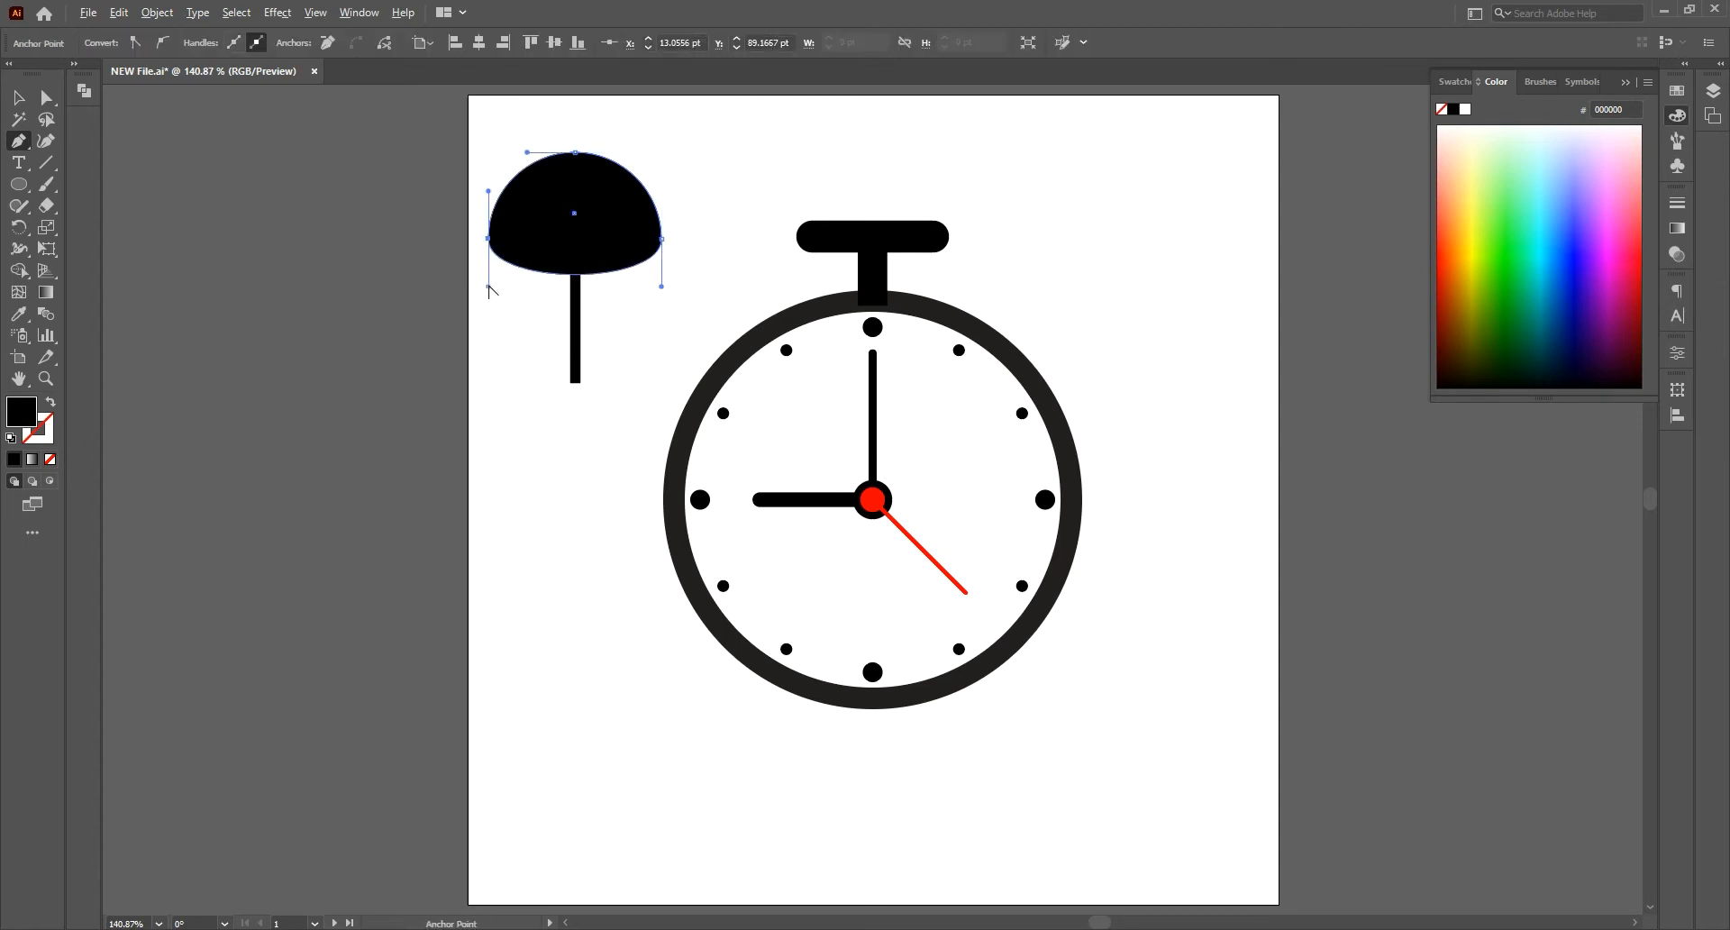
pyautogui.moveTo(488, 287); pyautogui.dragTo(488, 270)
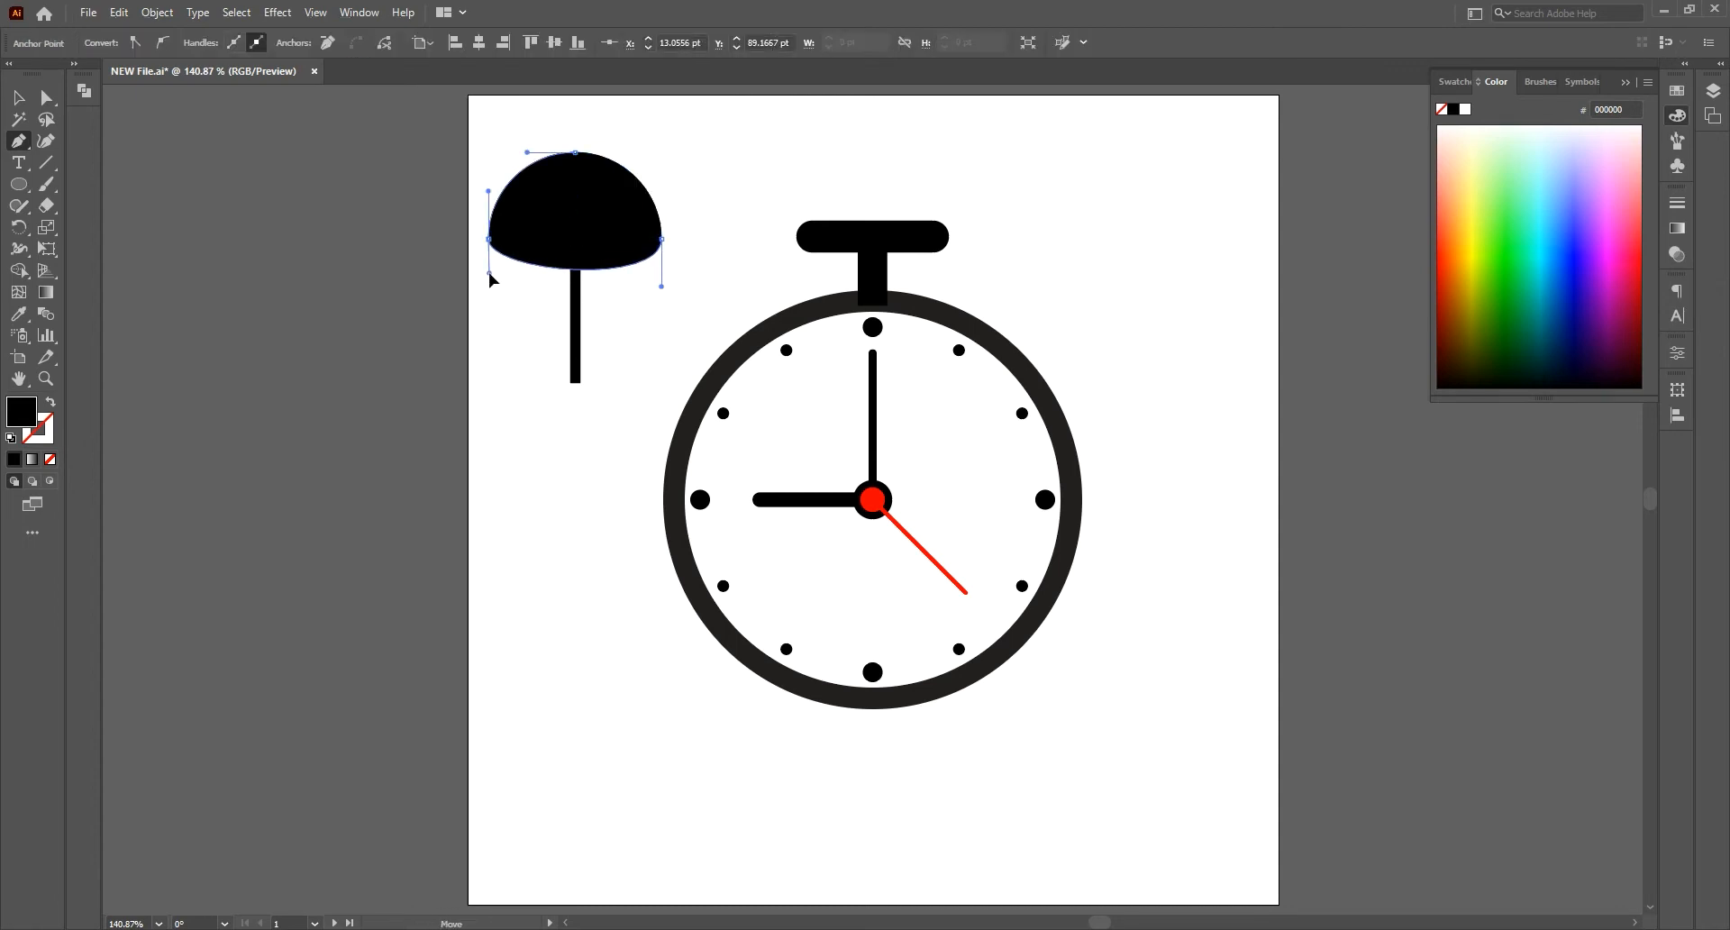
pyautogui.keyDown('ctrl'); pyautogui.click(662, 286); pyautogui.keyUp('ctrl')
pyautogui.moveTo(661, 288); pyautogui.dragTo(660, 274)
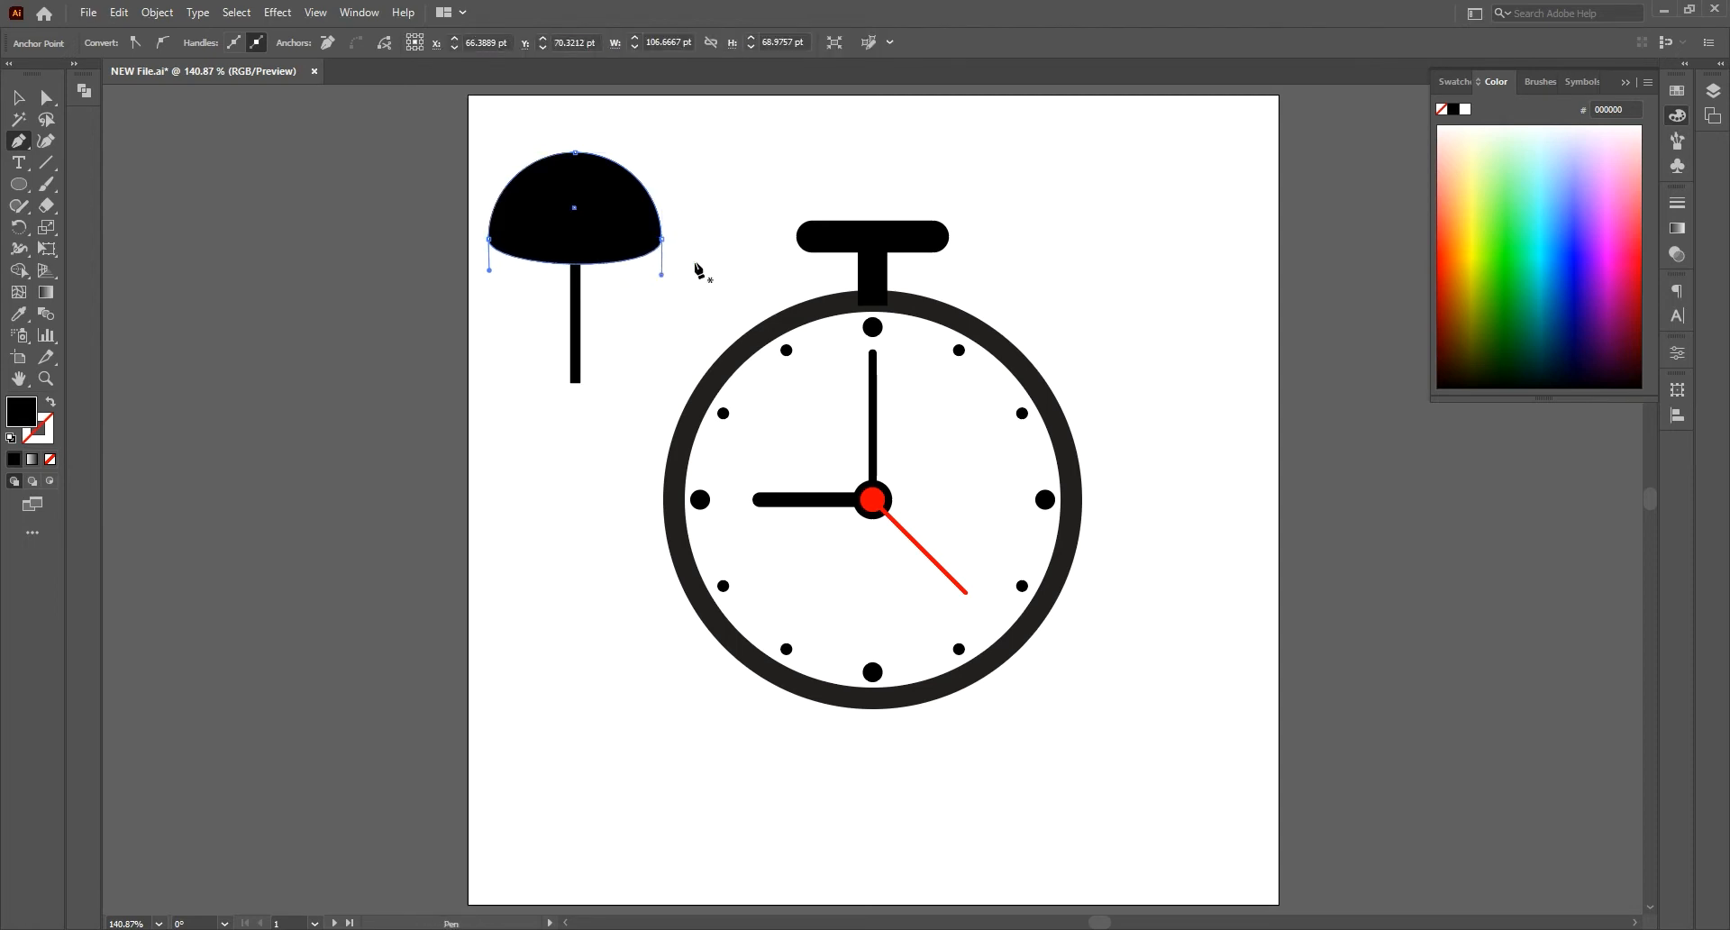
# Step: Fill the flat-bottomed front dome with dark grey, 4C4C4C
pyautogui.press('v')
pyautogui.click(697, 265)
pyautogui.click(588, 217)
pyautogui.doubleClick(14, 404)
pyautogui.write('4C4C4C')
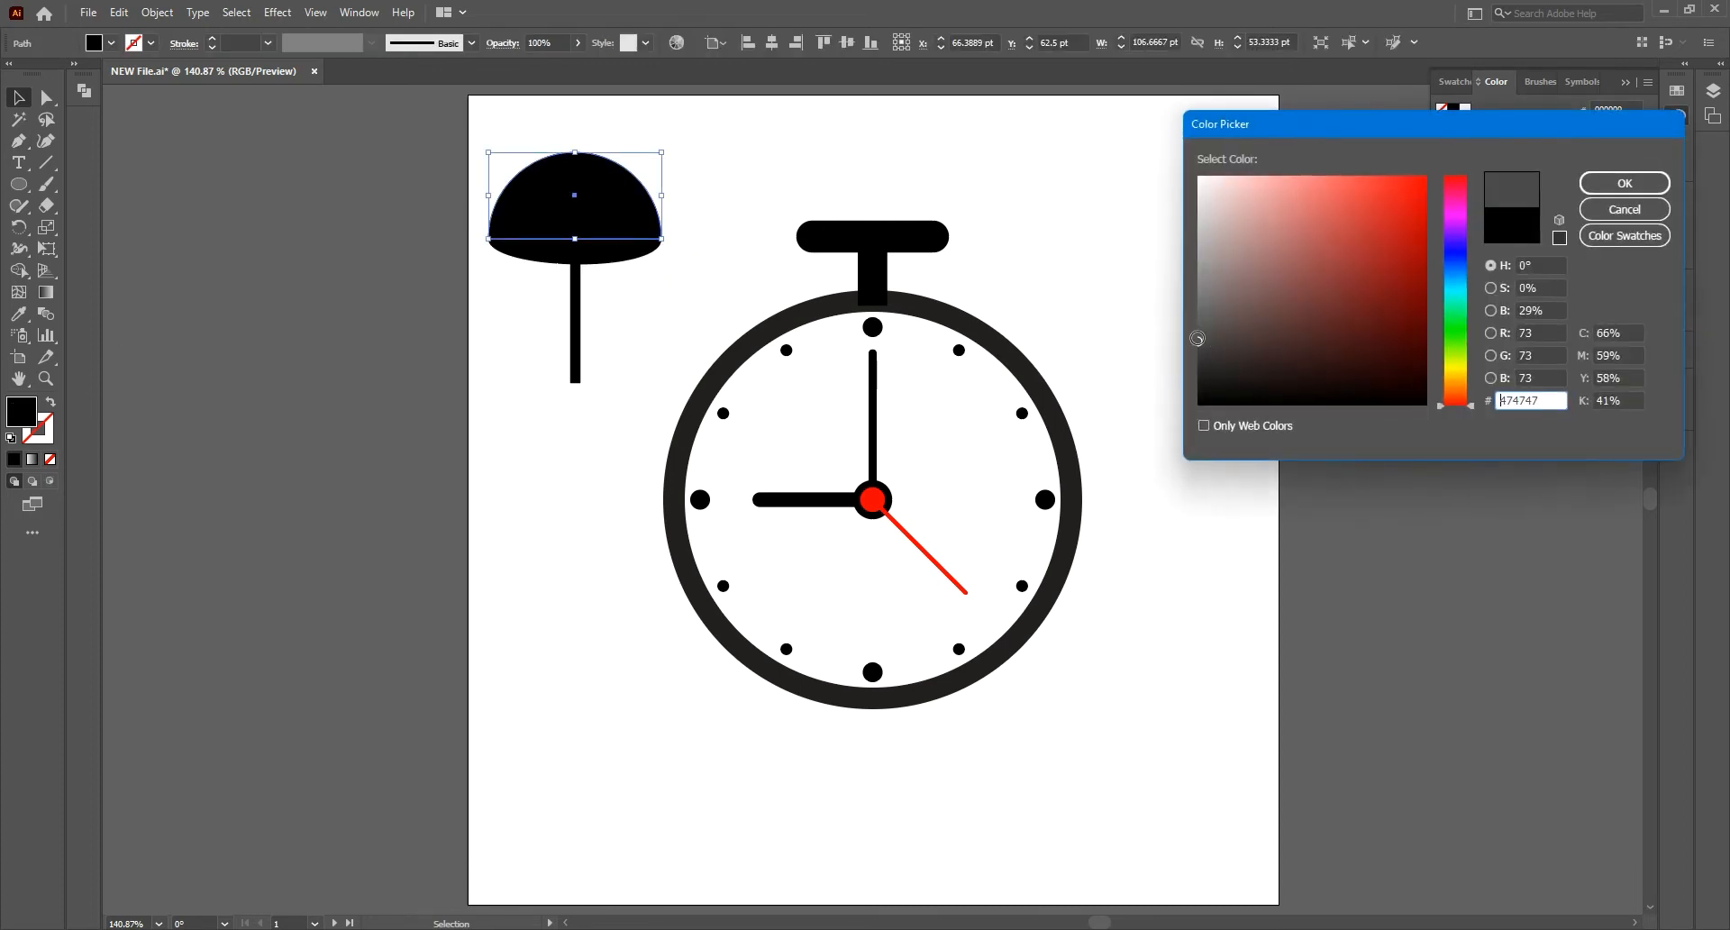
pyautogui.press('Return')
pyautogui.click(731, 186)
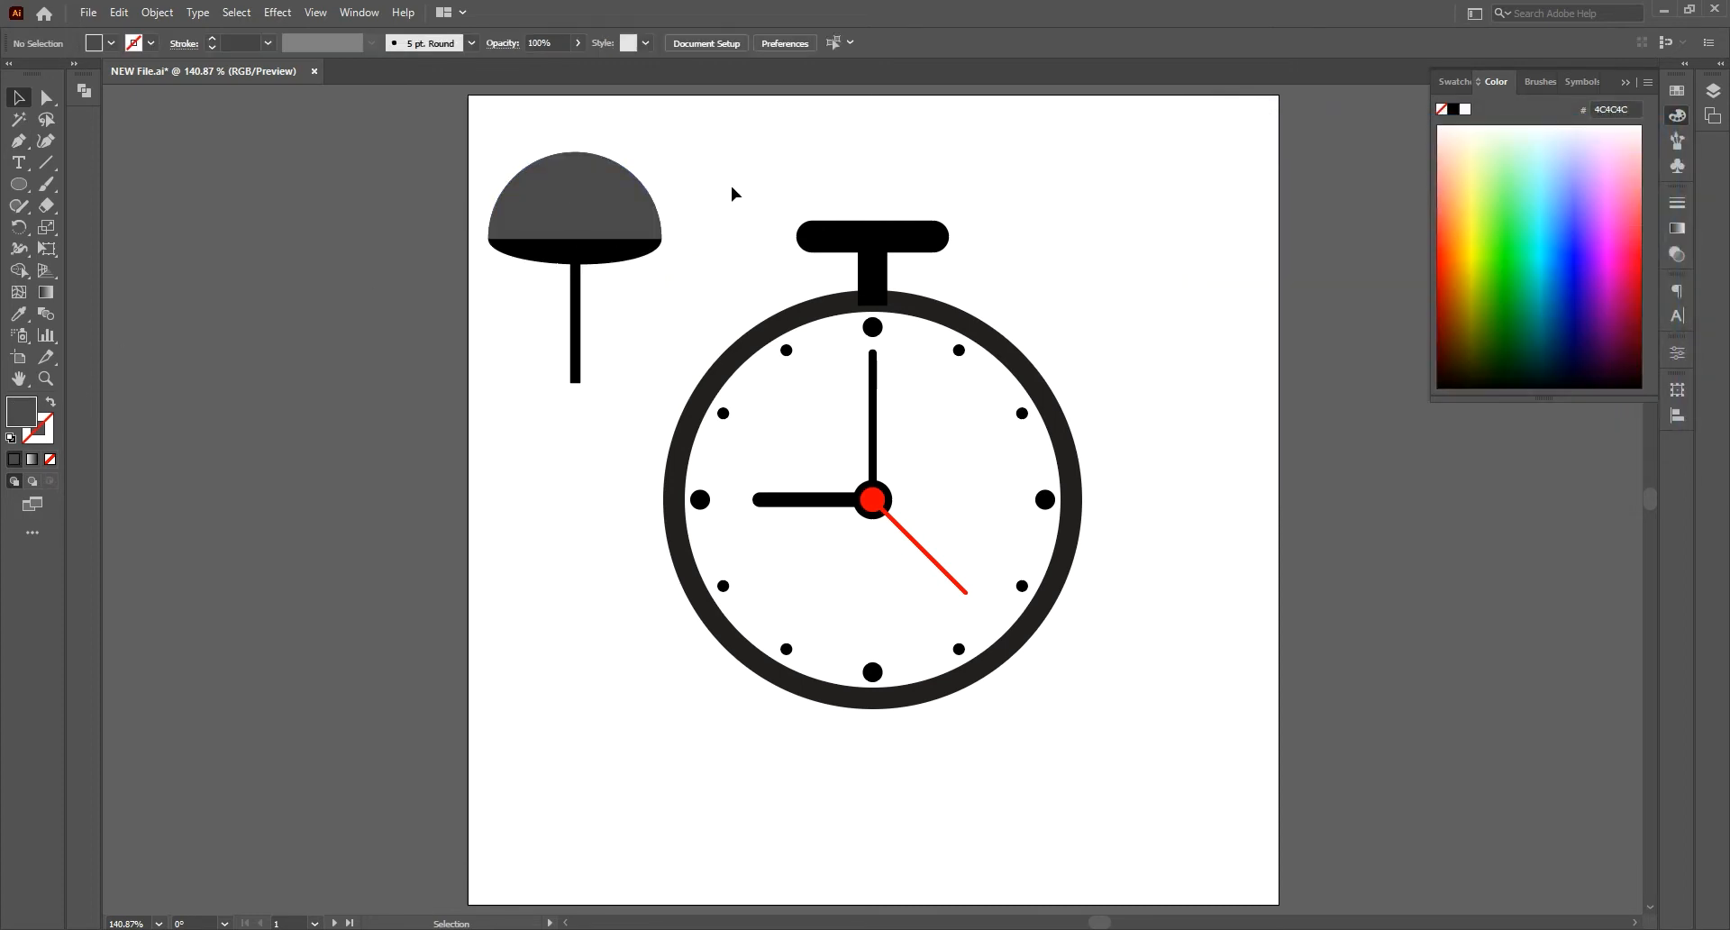
# Step: Shorten the lower handles of the black rear dome slightly further so only a thin rim shows below the grey dome
pyautogui.click(576, 255)
pyautogui.press('p')
pyautogui.moveTo(661, 239); pyautogui.dragTo(662, 266)
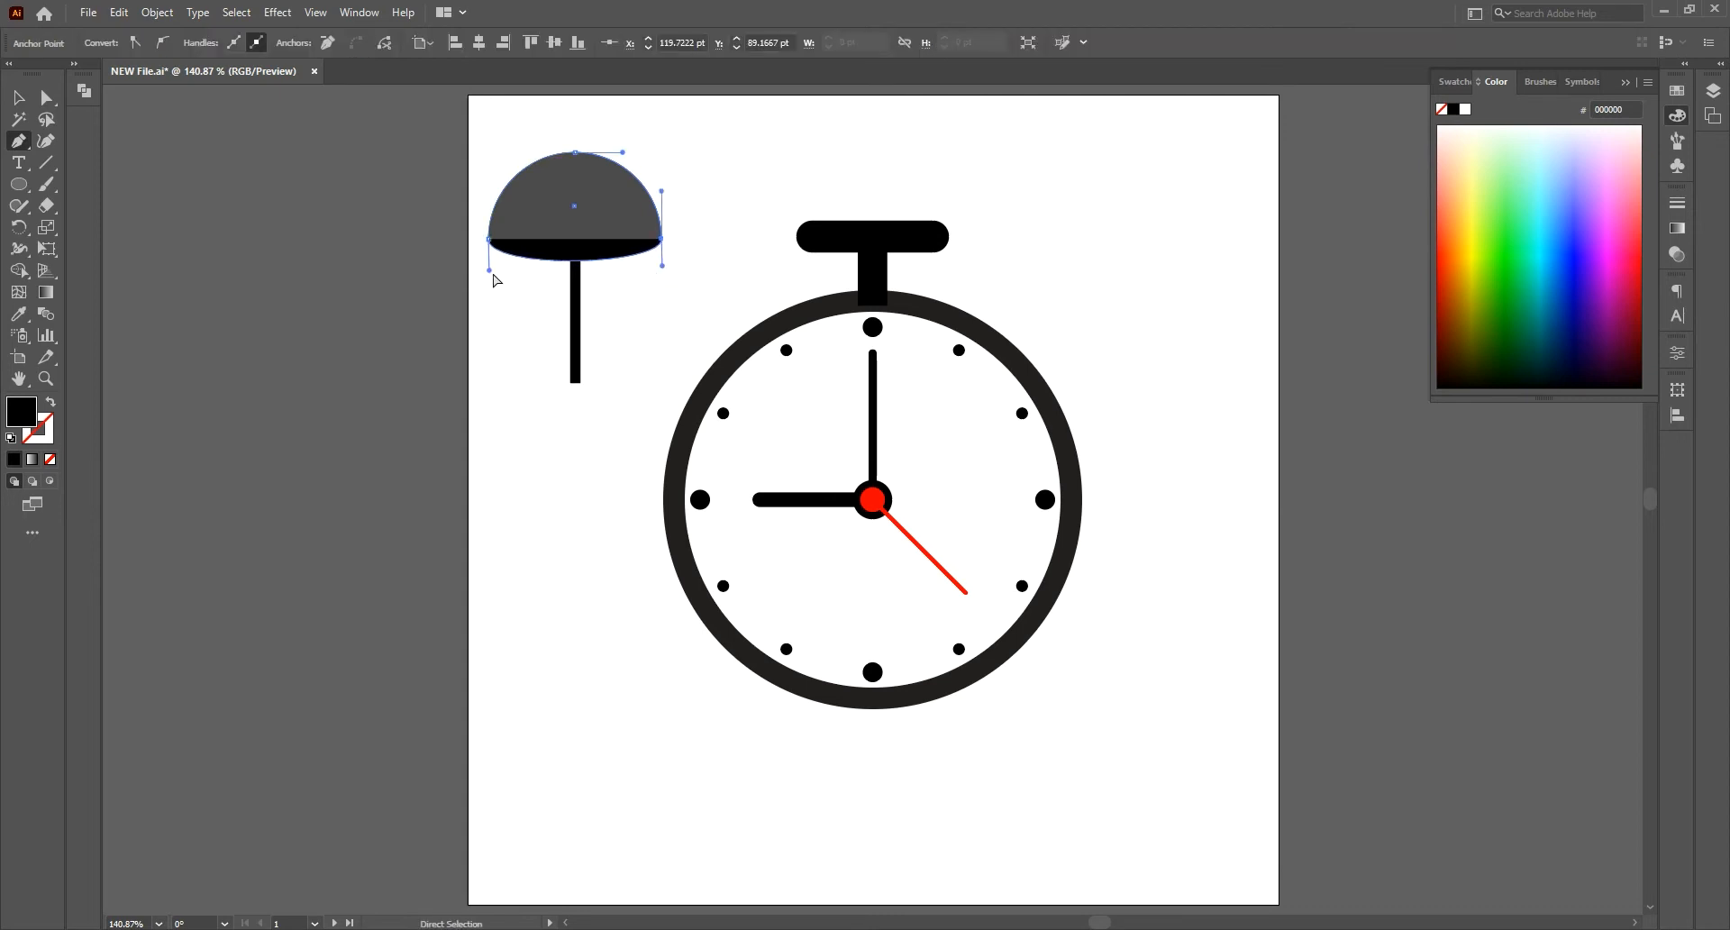
pyautogui.moveTo(488, 269); pyautogui.dragTo(488, 265)
pyautogui.press('v')
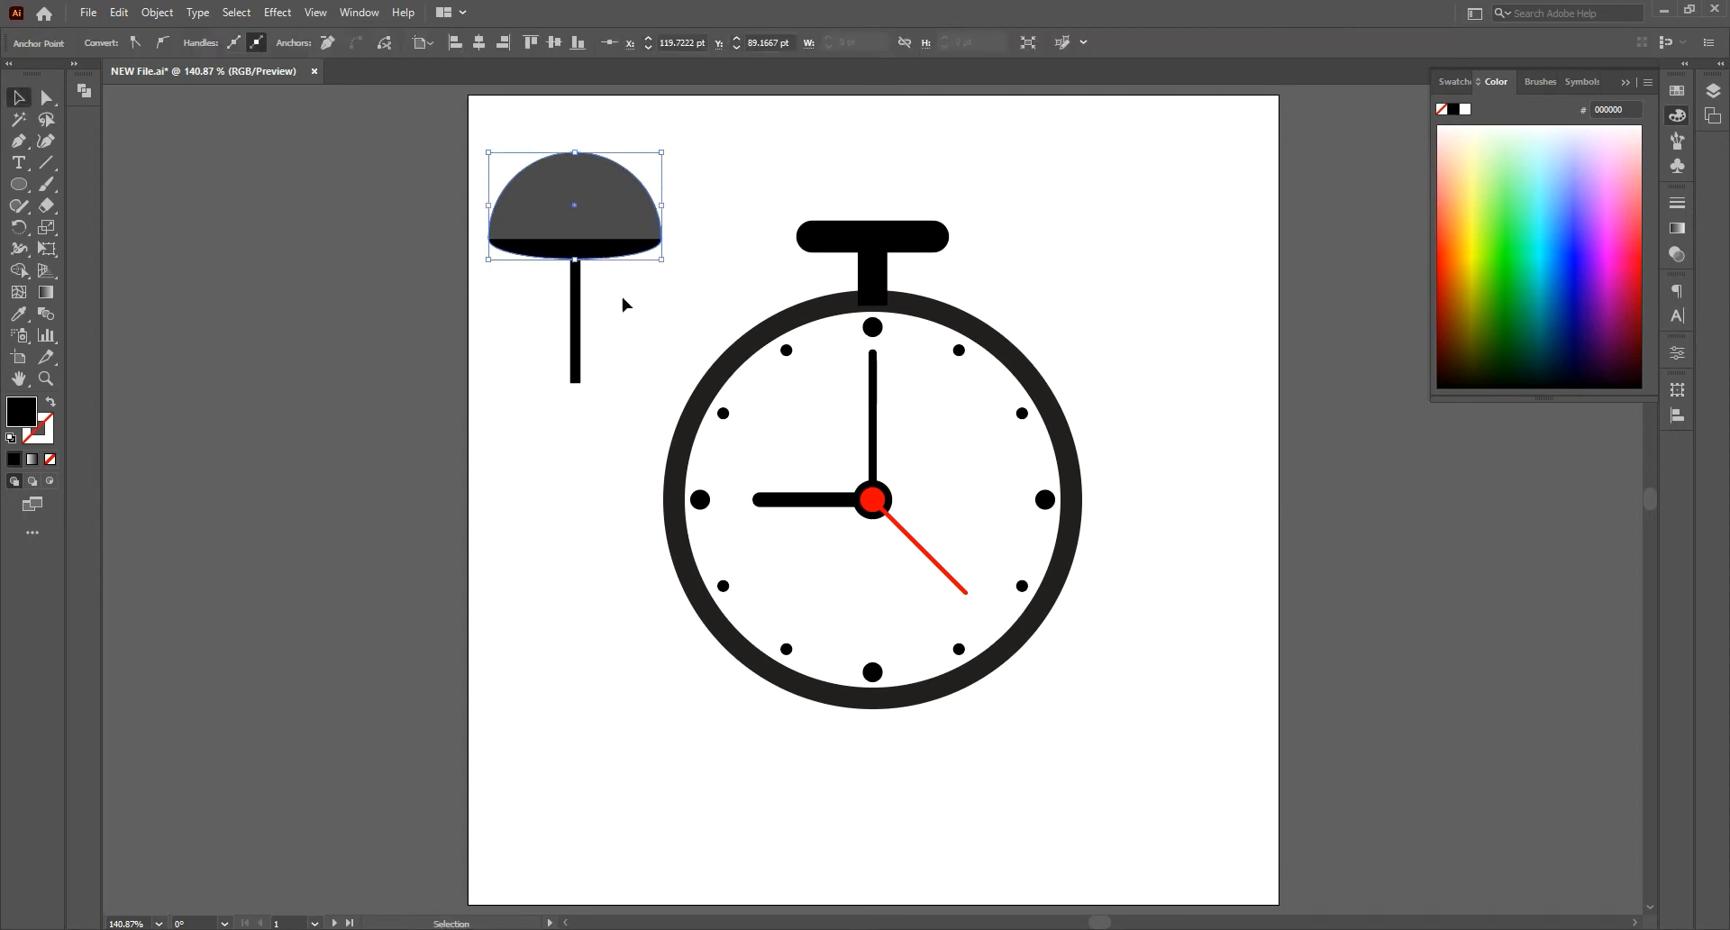
pyautogui.click(629, 310)
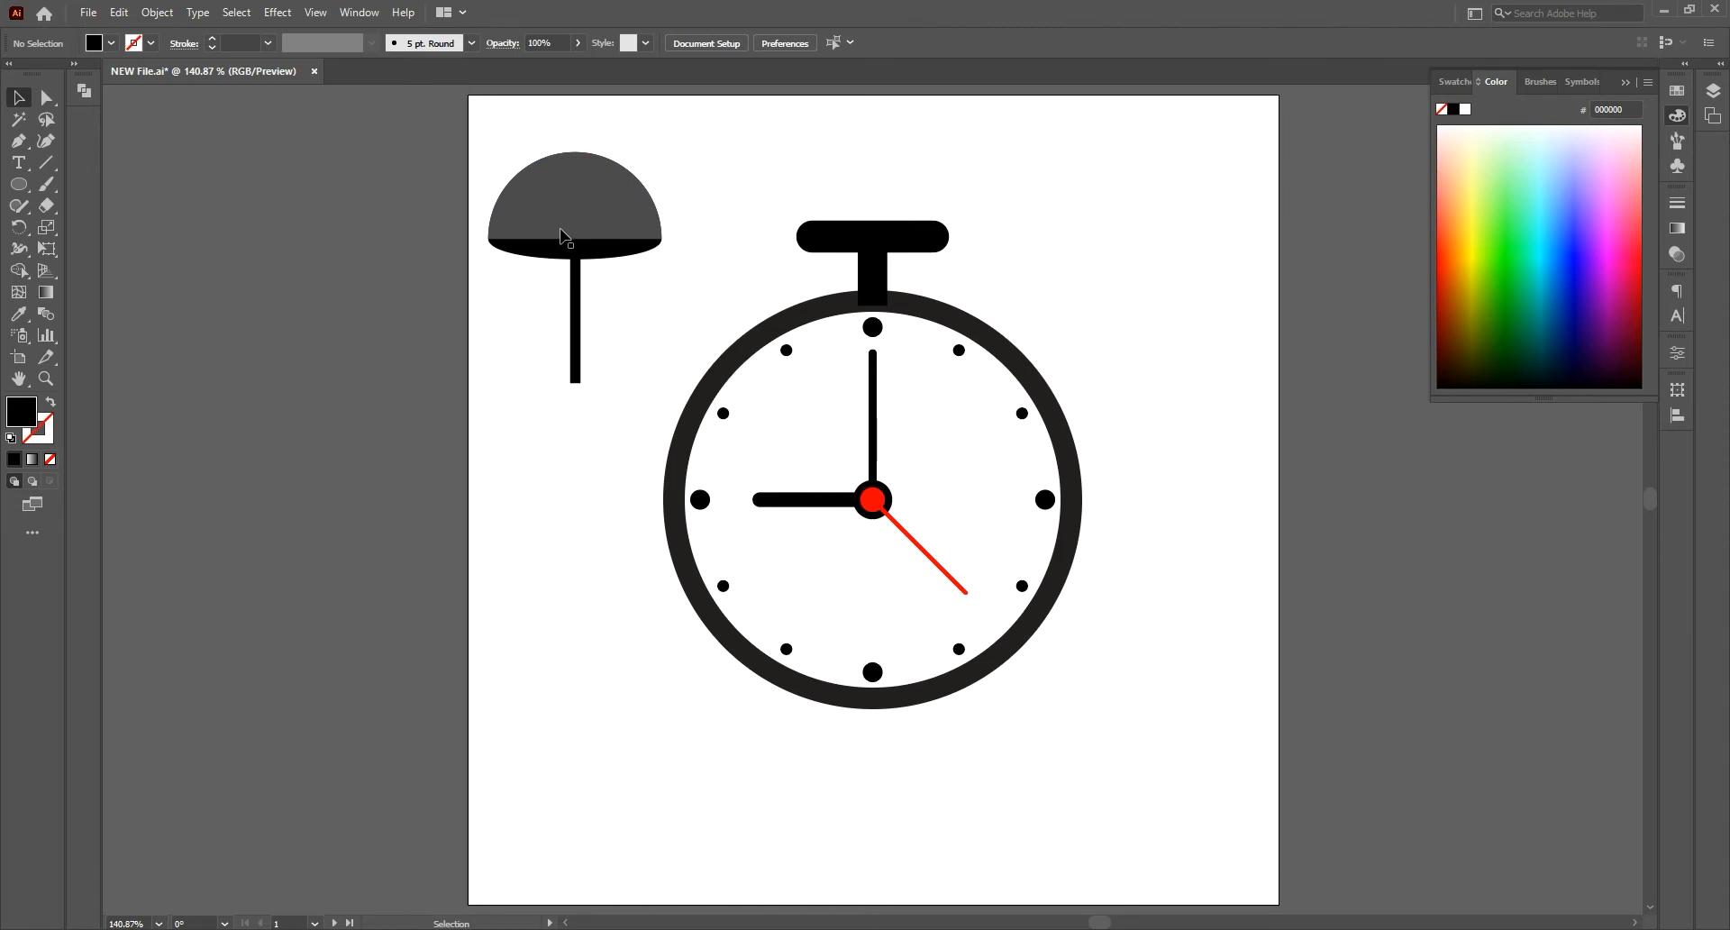
# Step: Extend the rod upward through the dome to about 152 pt tall and fully round its ends
pyautogui.click(573, 290)
pyautogui.moveTo(581, 226); pyautogui.dragTo(579, 135)
pyautogui.press('z')
pyautogui.click(824, 386)
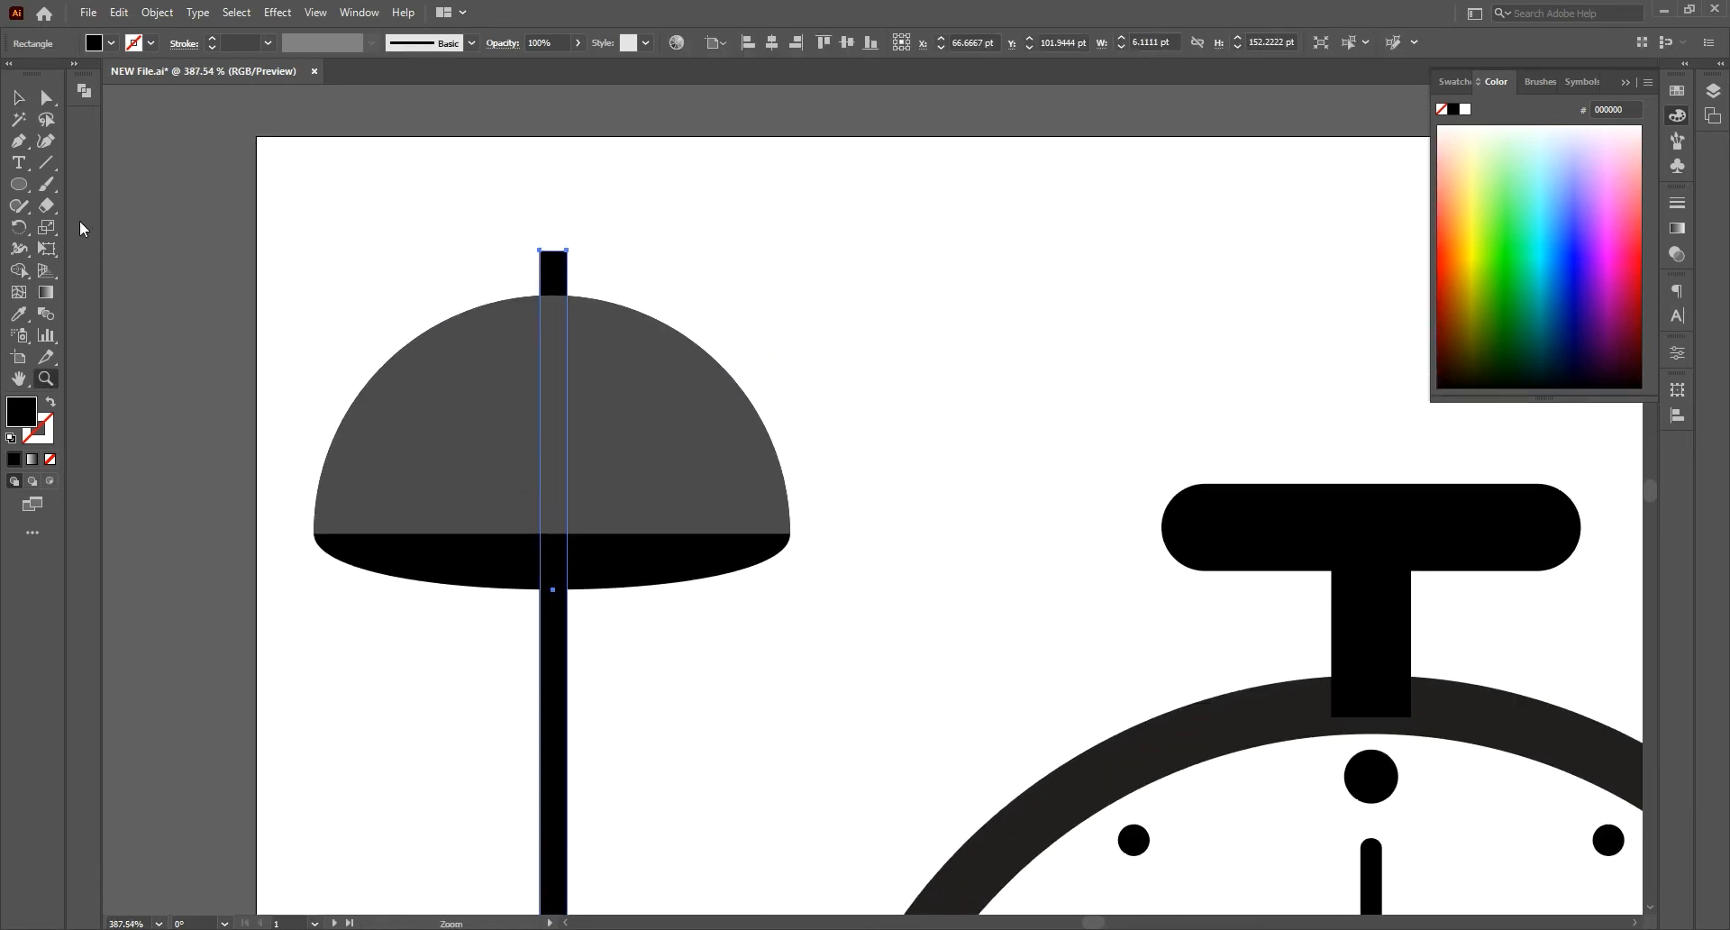
pyautogui.click(47, 96)
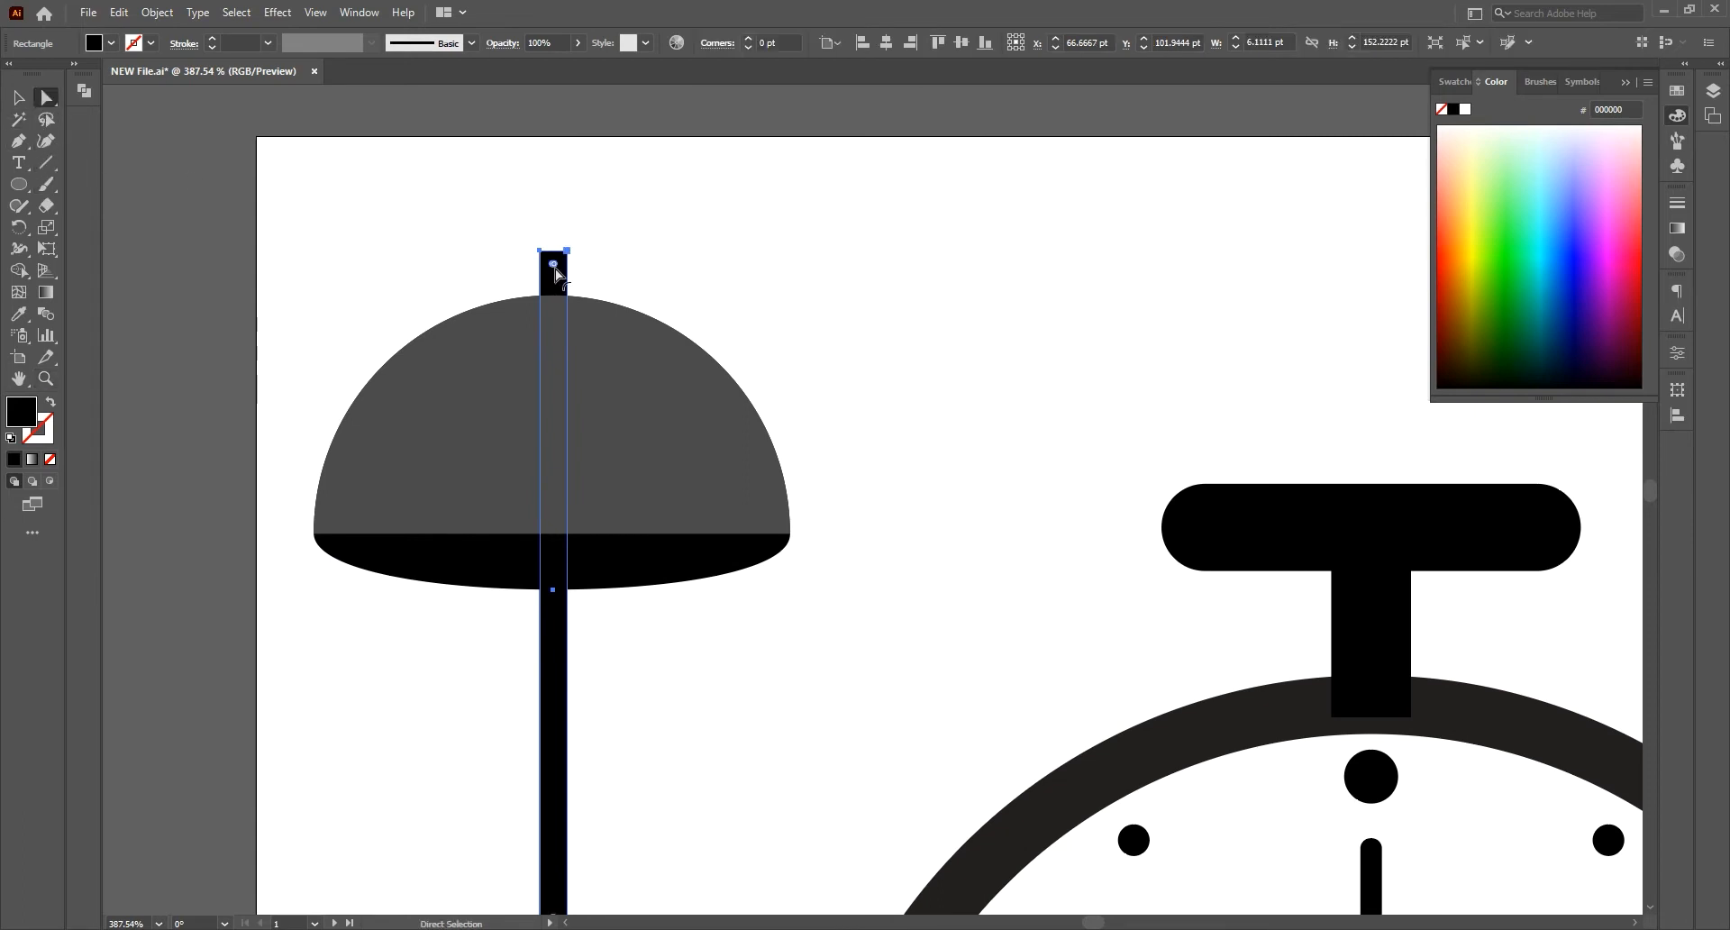
pyautogui.moveTo(555, 275); pyautogui.dragTo(560, 331)
pyautogui.press('v')
pyautogui.scroll(-4, 603, 333)
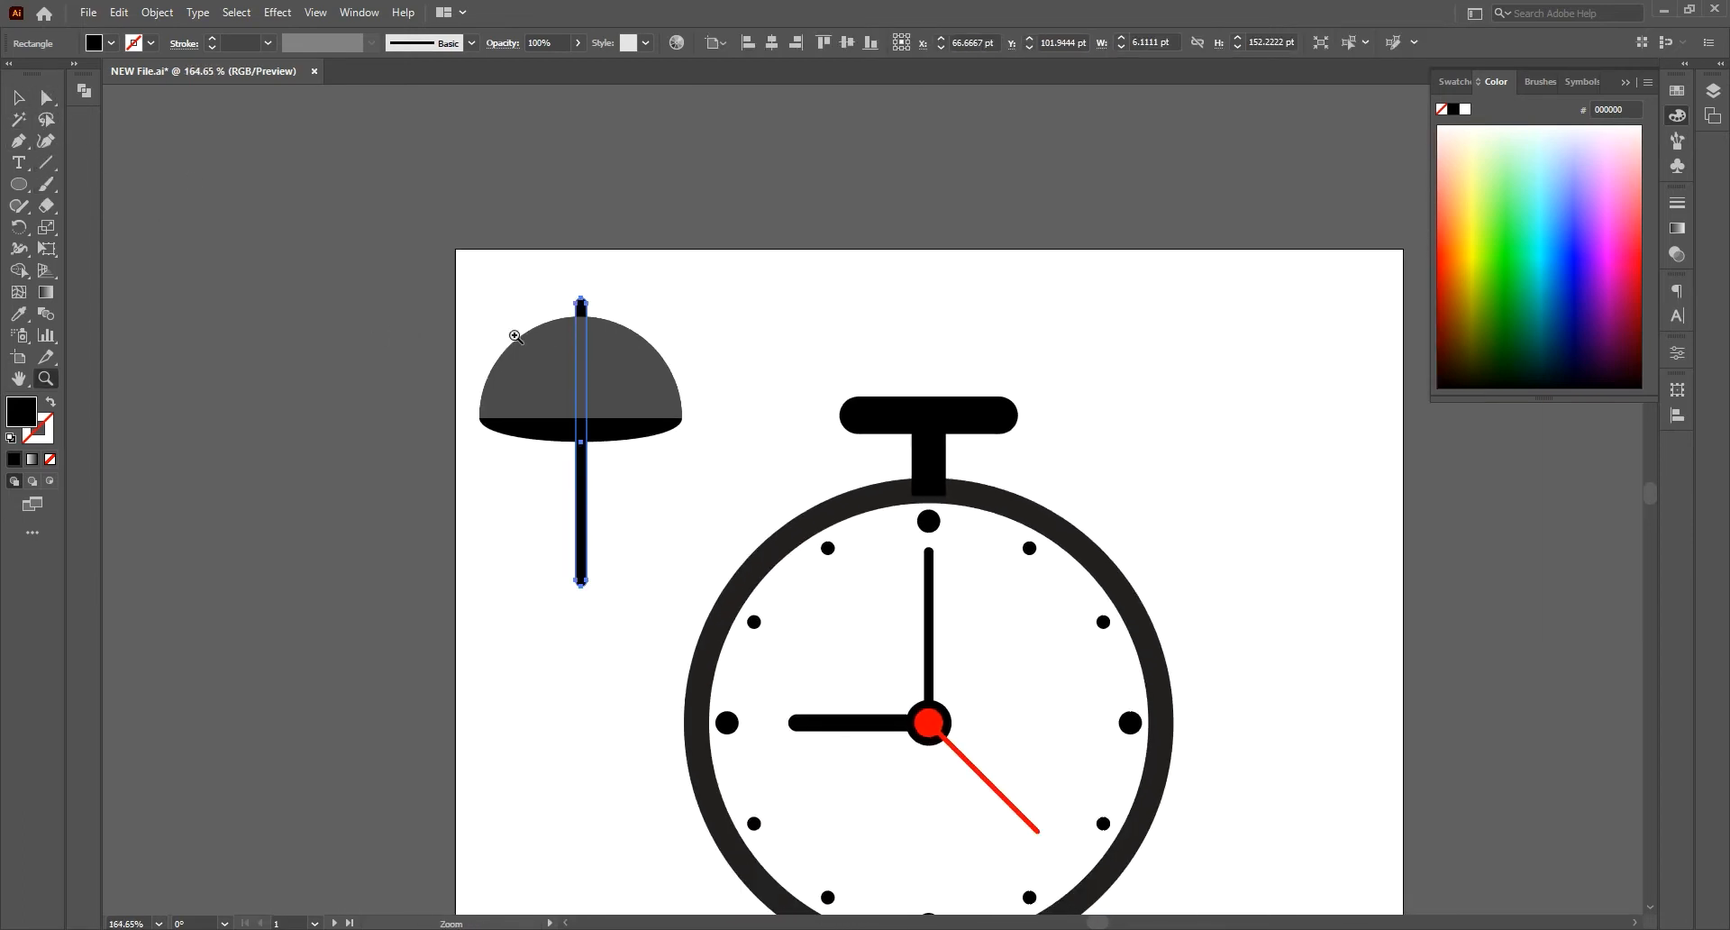
# Step: Rotate the dome and rod together about 45 degrees counterclockwise and place them over the ring's upper-left edge
pyautogui.click(720, 368)
pyautogui.moveTo(475, 294); pyautogui.dragTo(697, 445)
pyautogui.moveTo(690, 293); pyautogui.dragTo(554, 261)
pyautogui.moveTo(556, 332); pyautogui.dragTo(672, 489)
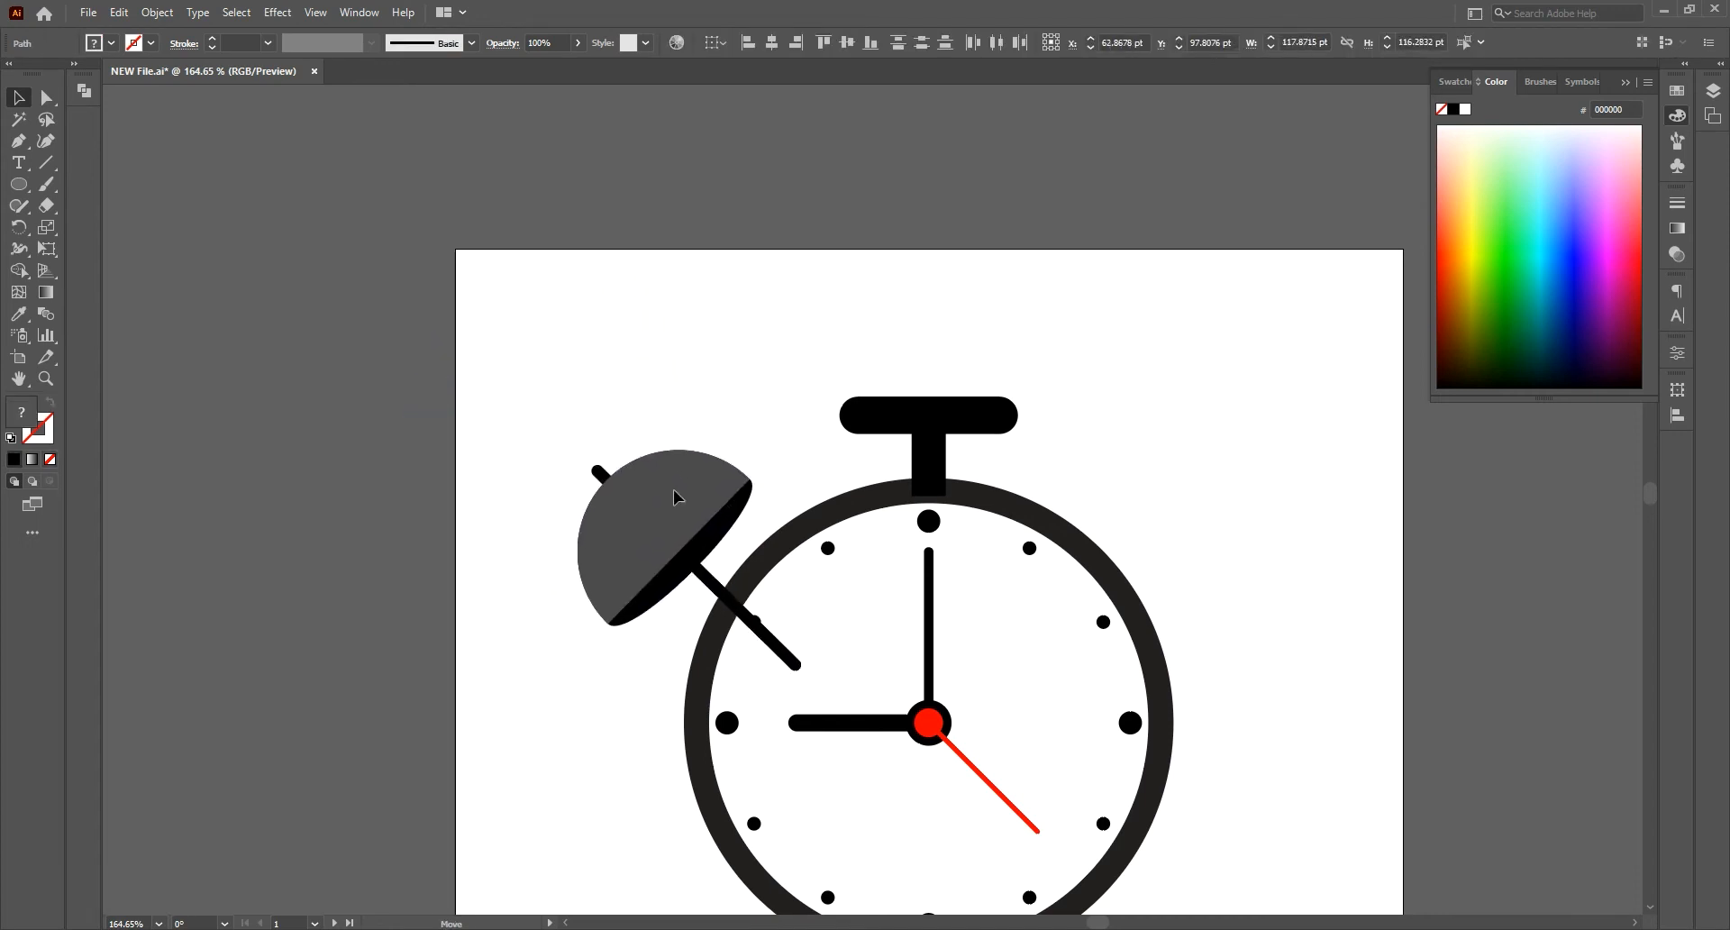
# Step: Send the bell behind the clock face and shift it slightly outward along the ring's upper-left edge
pyautogui.rightClick(675, 491)
pyautogui.moveTo(838, 789)
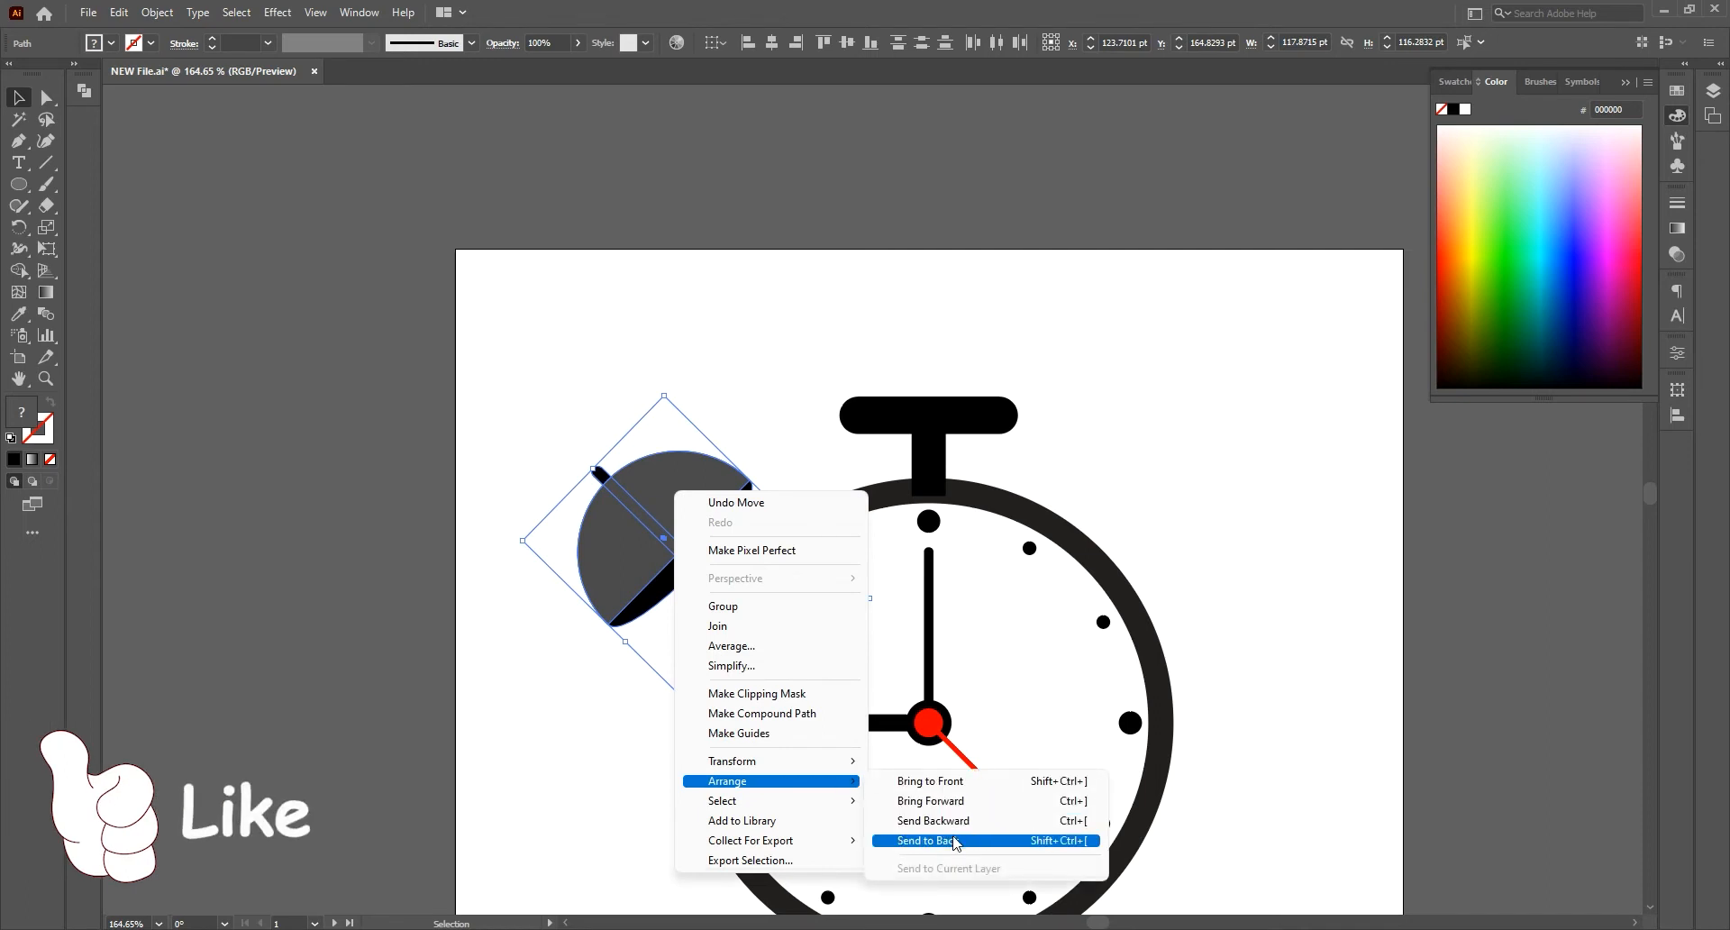
pyautogui.click(950, 839)
pyautogui.moveTo(682, 471); pyautogui.dragTo(667, 469)
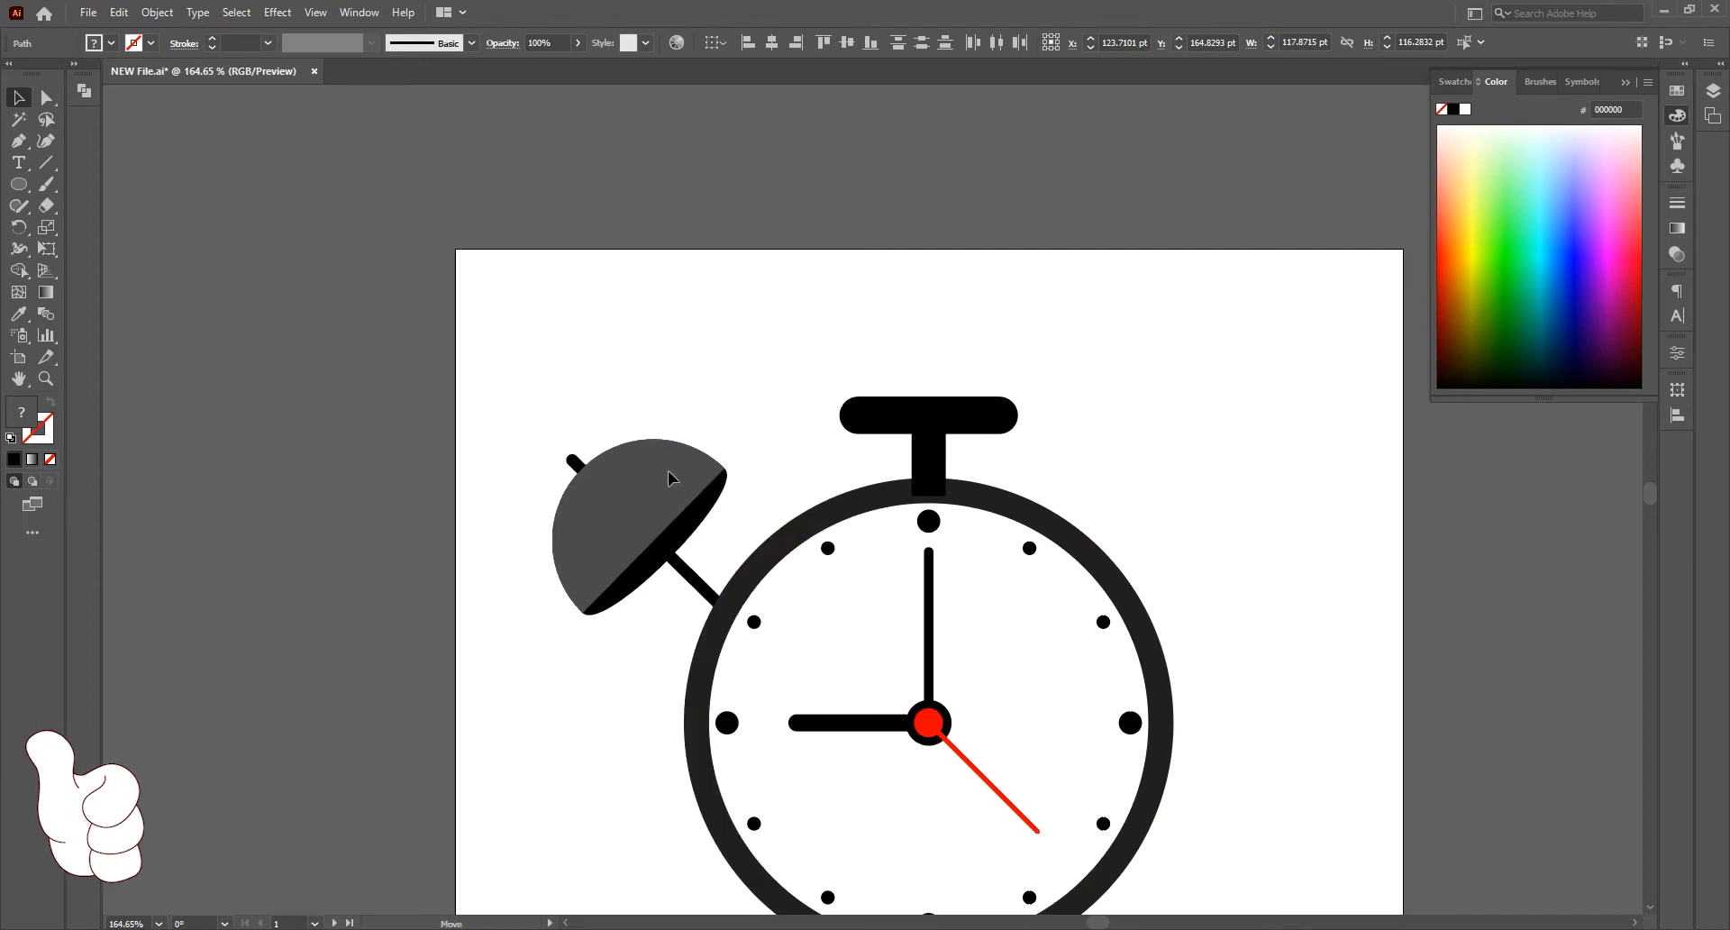
pyautogui.press('a')
pyautogui.press('v')
pyautogui.hotkey('ctrl', '0')
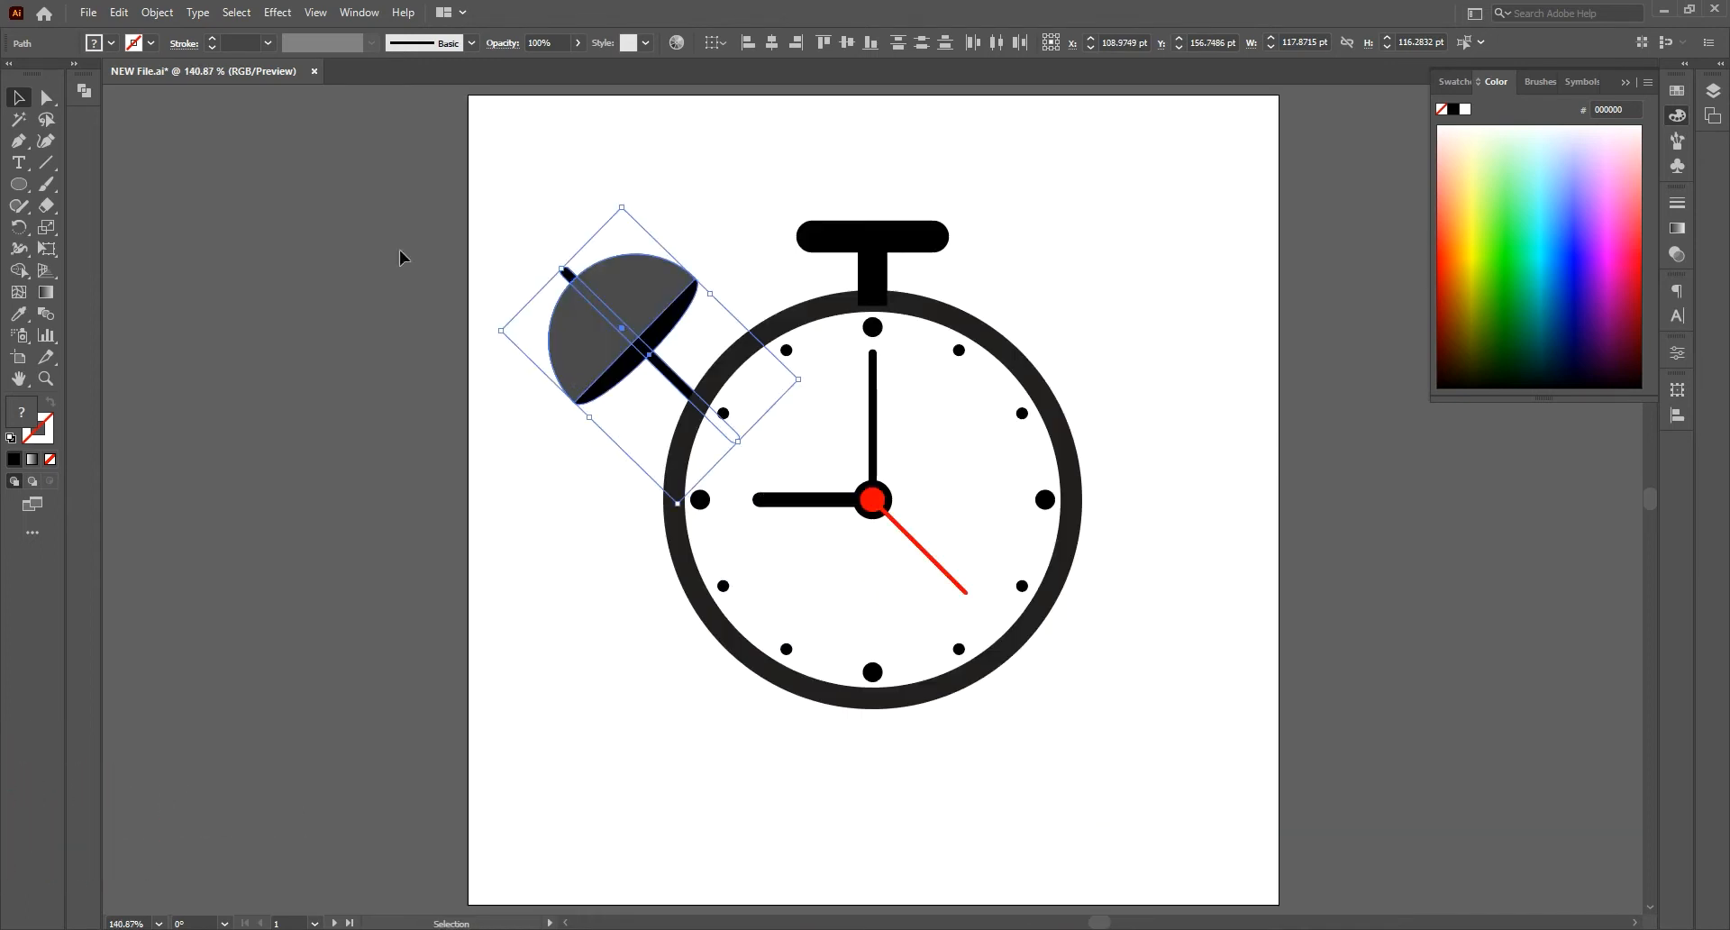
# Step: Create a copy of the bell group with Transform Each using Reflect X, and place it at the ring's upper-right edge
pyautogui.click(163, 14)
pyautogui.moveTo(234, 33)
pyautogui.click(478, 170)
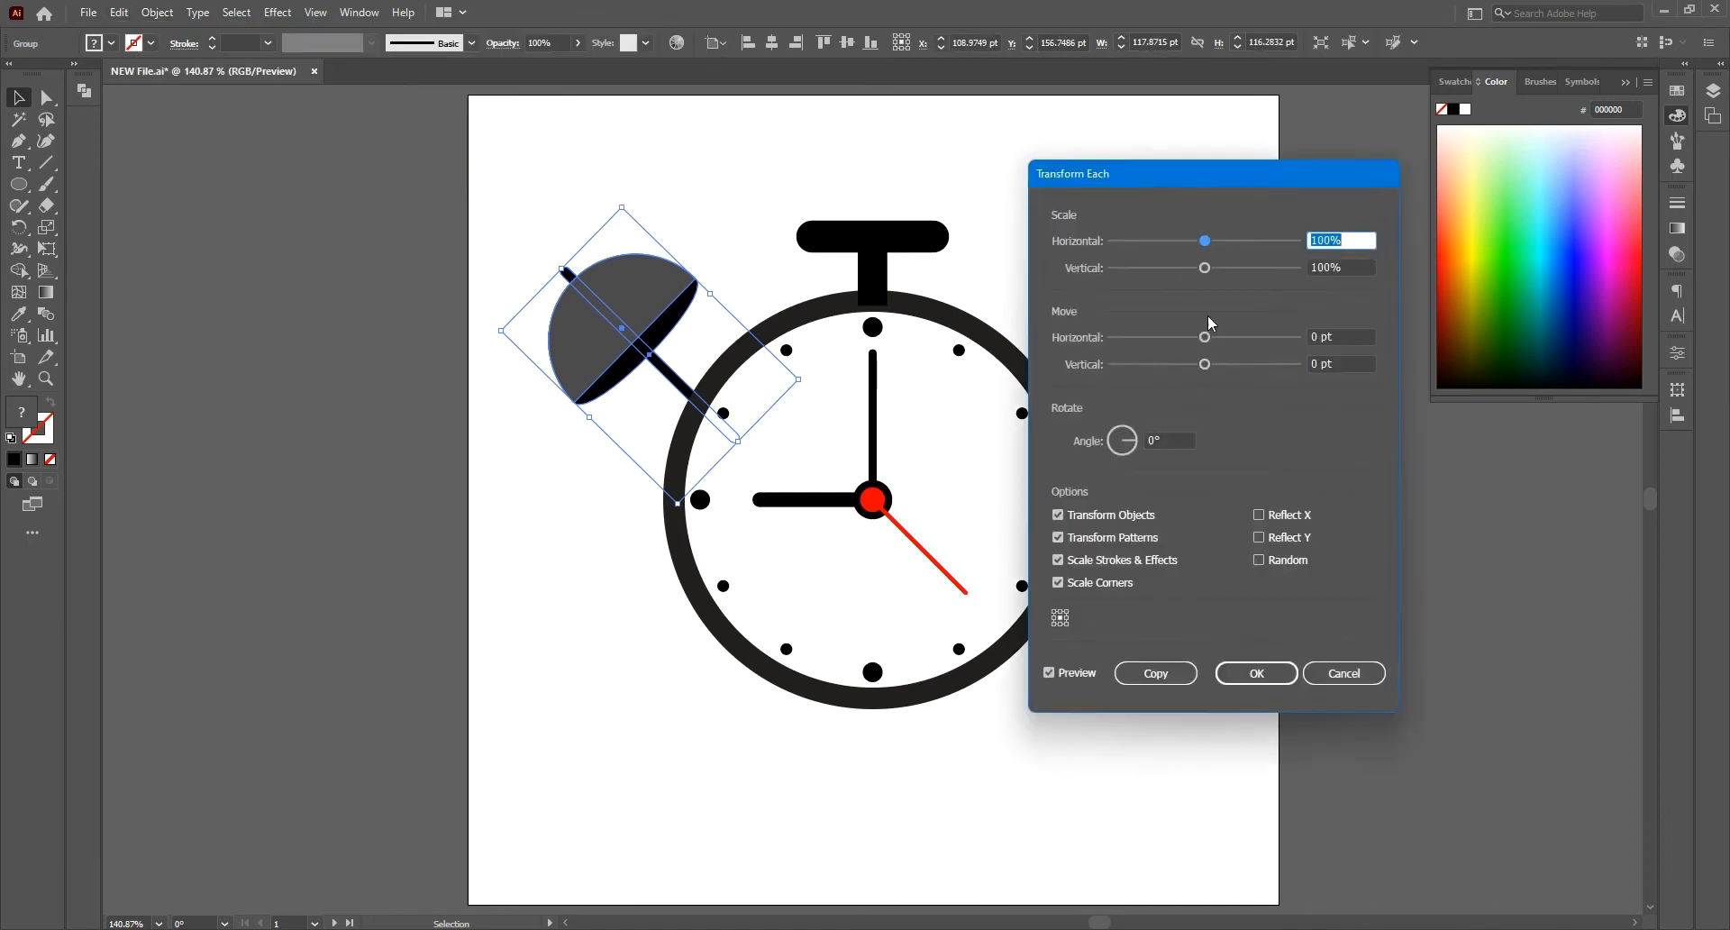
pyautogui.click(1297, 516)
pyautogui.click(1155, 674)
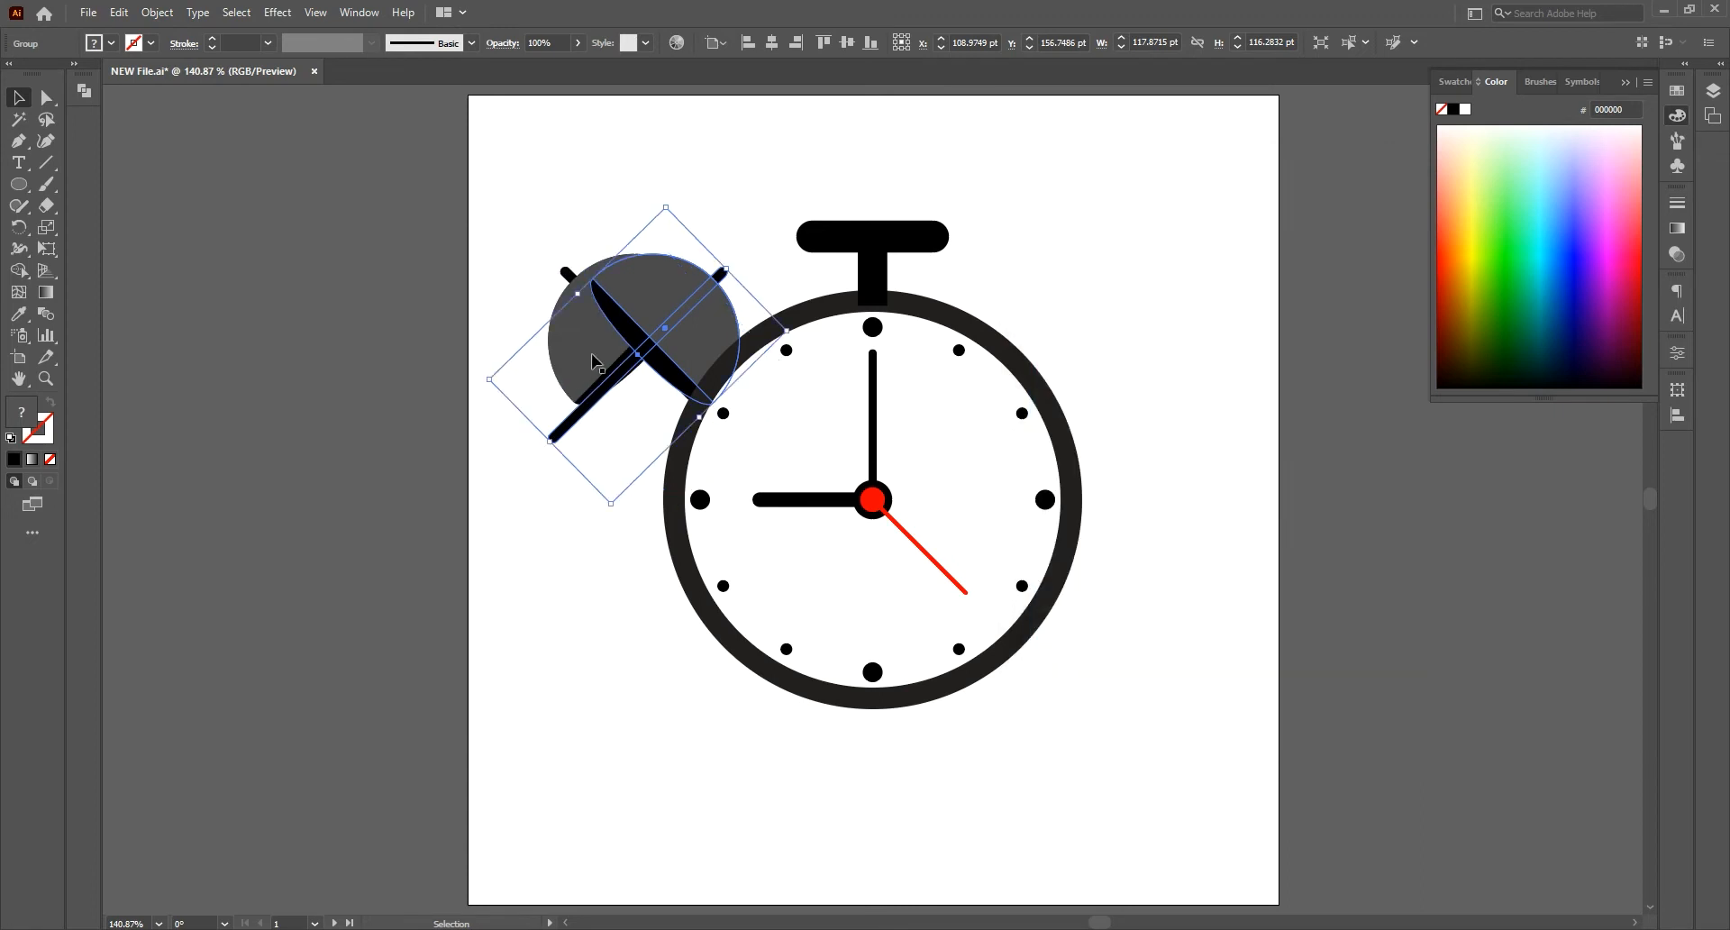
pyautogui.moveTo(591, 353); pyautogui.dragTo(1097, 321)
# Step: Move the right bell slightly inward within the pair and centre both bells horizontally on the artboard
pyautogui.keyDown('shift'); pyautogui.click(590, 305); pyautogui.keyUp('shift')
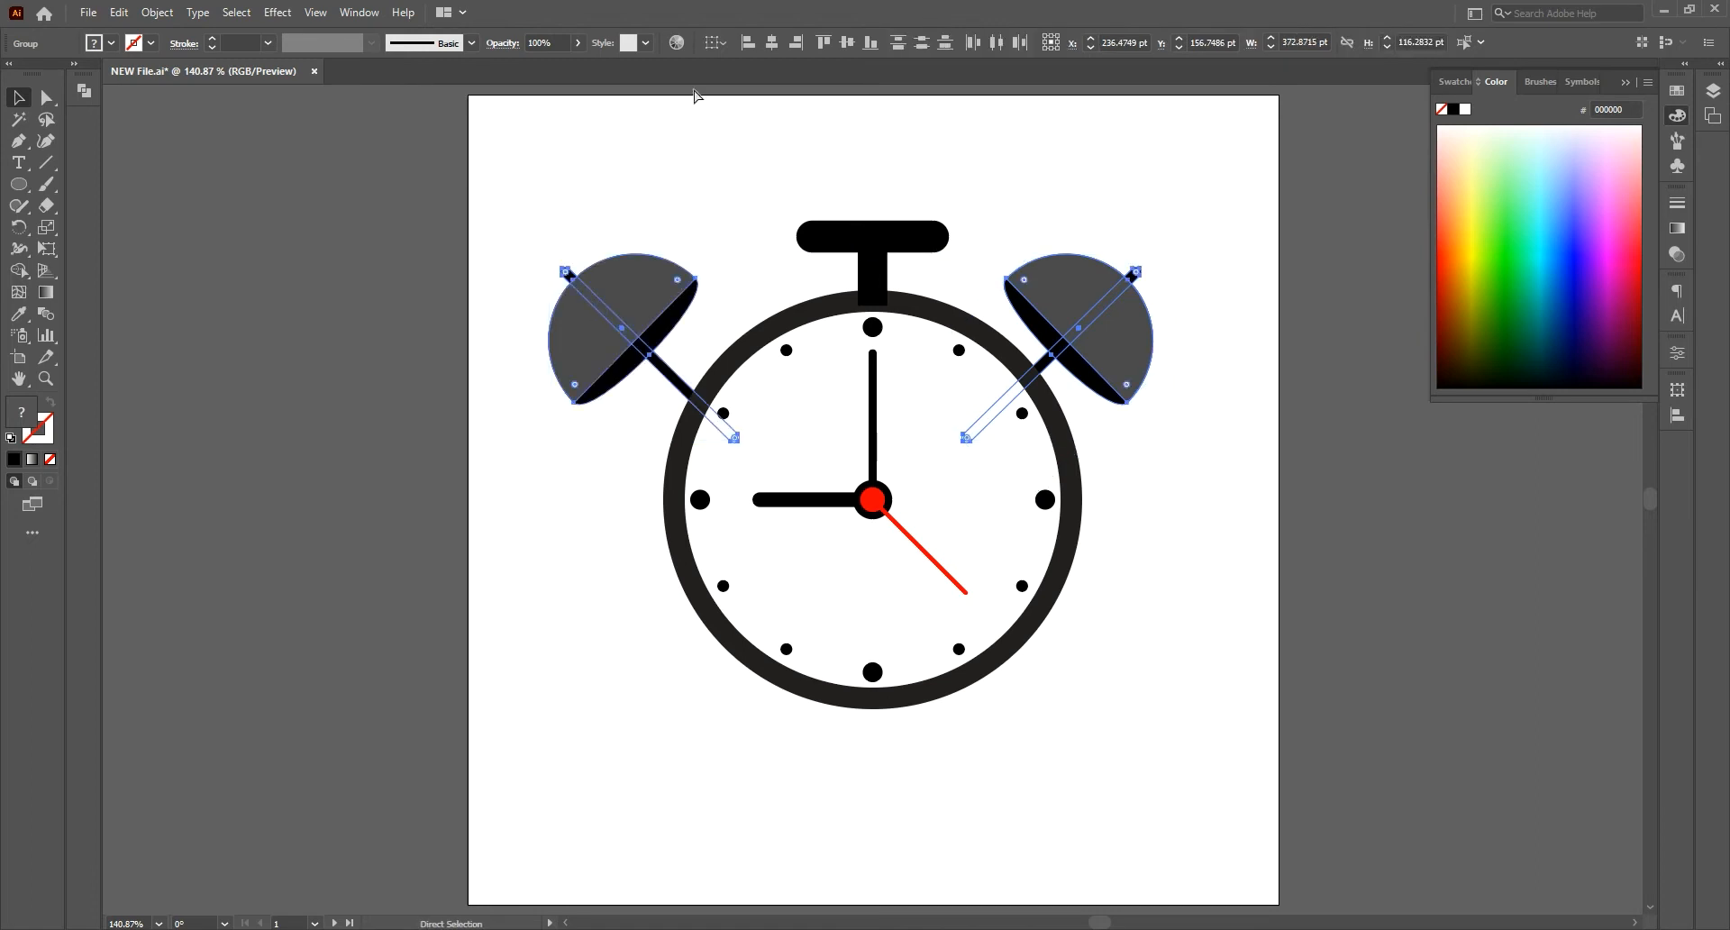
pyautogui.click(772, 43)
pyautogui.doubleClick(1126, 341)
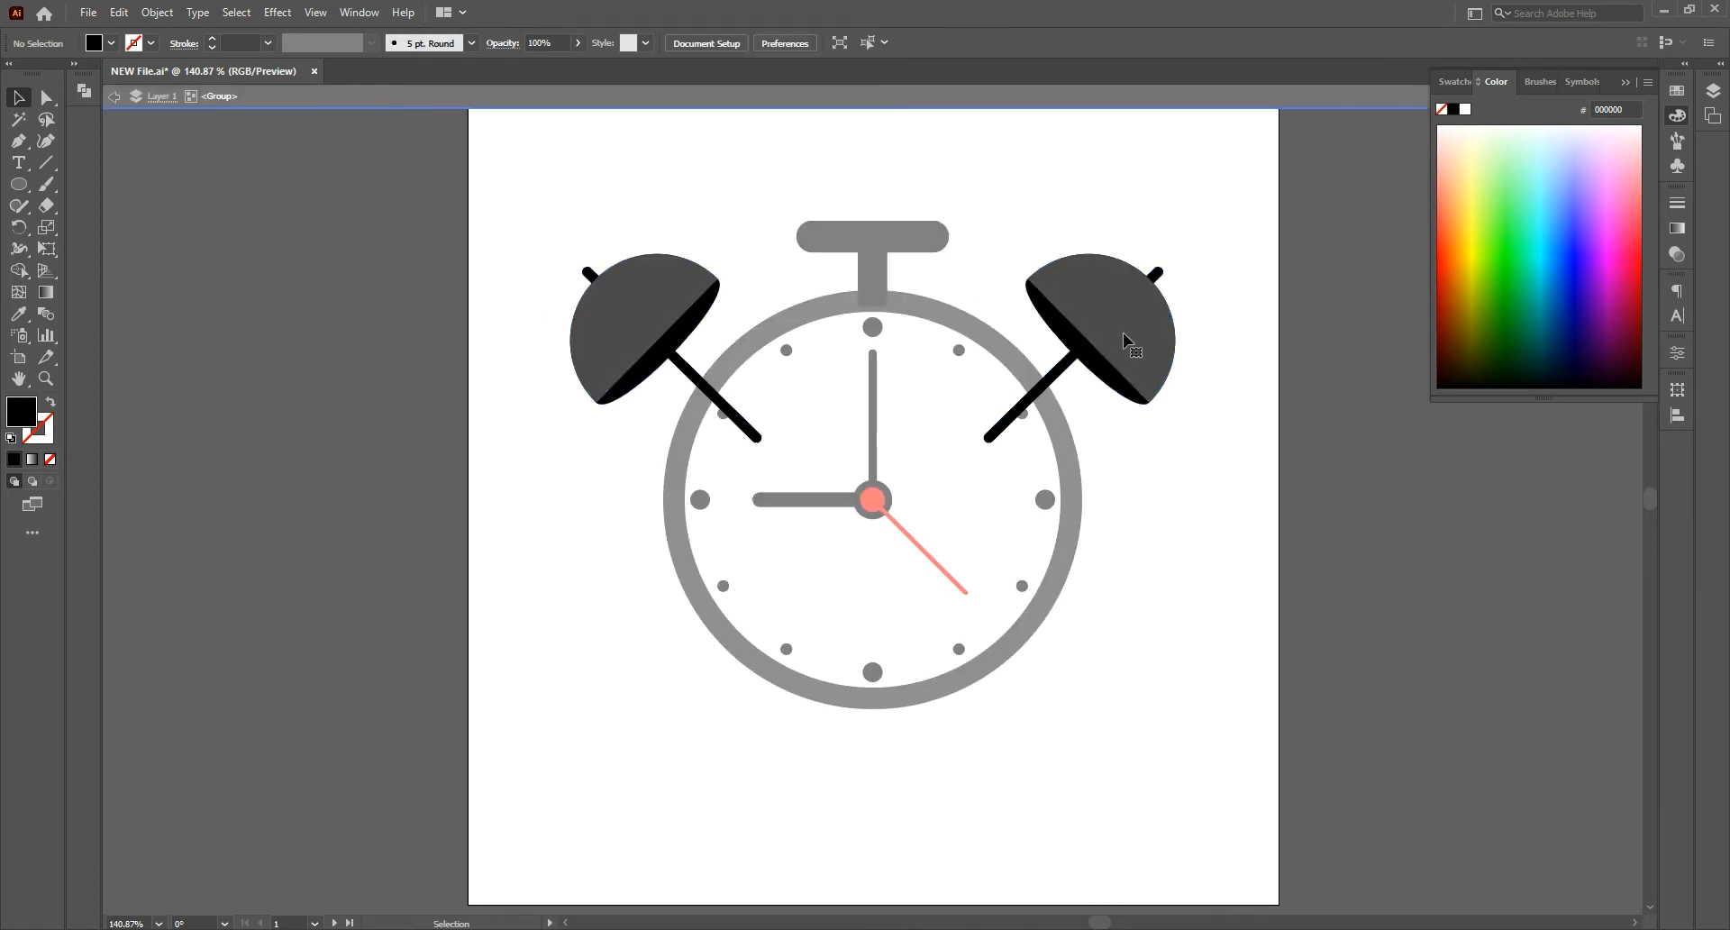
pyautogui.moveTo(1126, 341); pyautogui.dragTo(1099, 328)
pyautogui.click(786, 196)
pyautogui.doubleClick(754, 142)
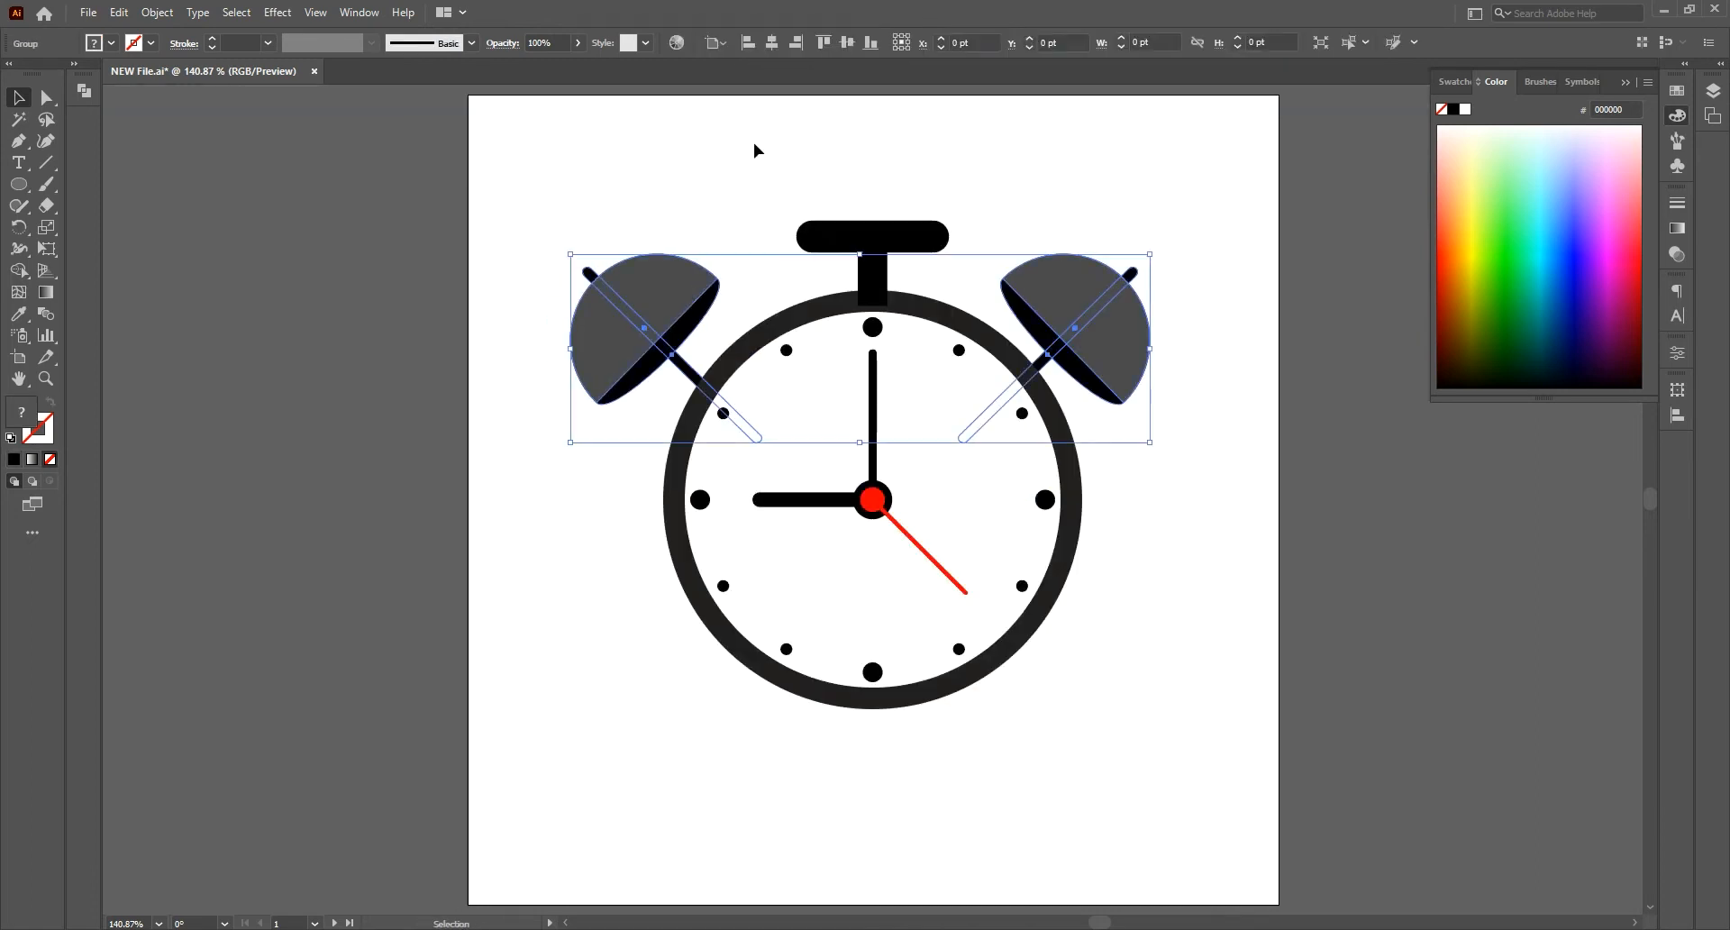
pyautogui.click(766, 42)
pyautogui.click(813, 134)
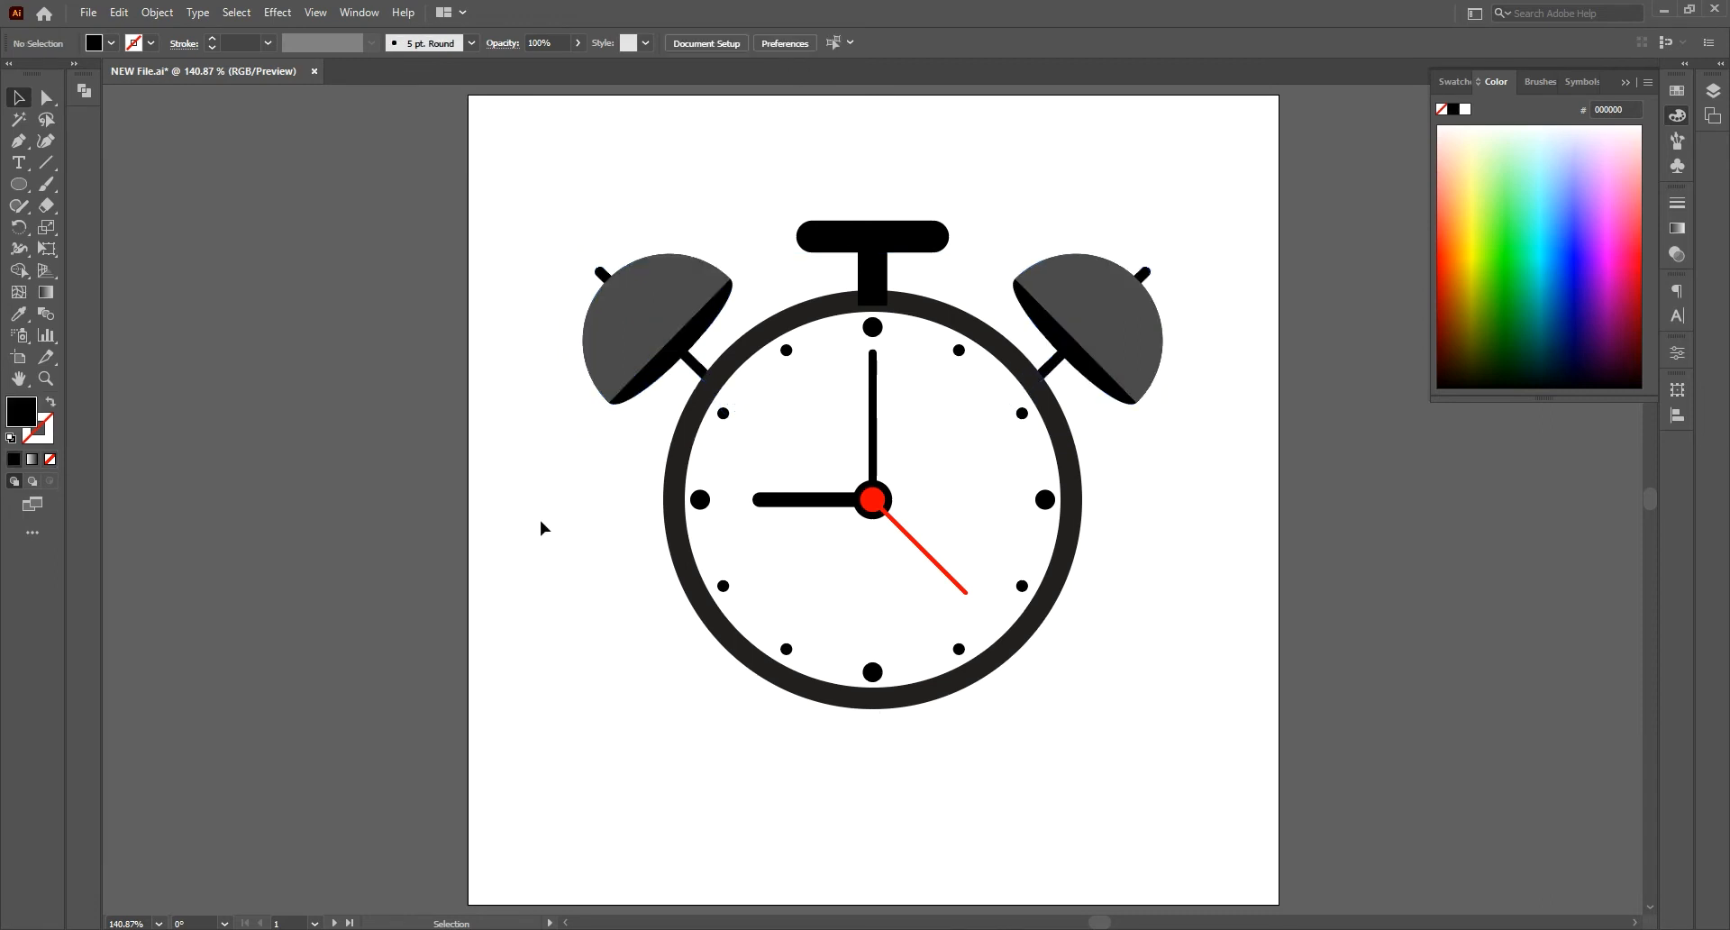
# Step: Draw a black upright rectangle about 40 by 70 pt below six o'clock, overlapping the ring's lower edge
pyautogui.click(18, 184)
pyautogui.click(99, 184)
pyautogui.moveTo(872, 683); pyautogui.dragTo(913, 795)
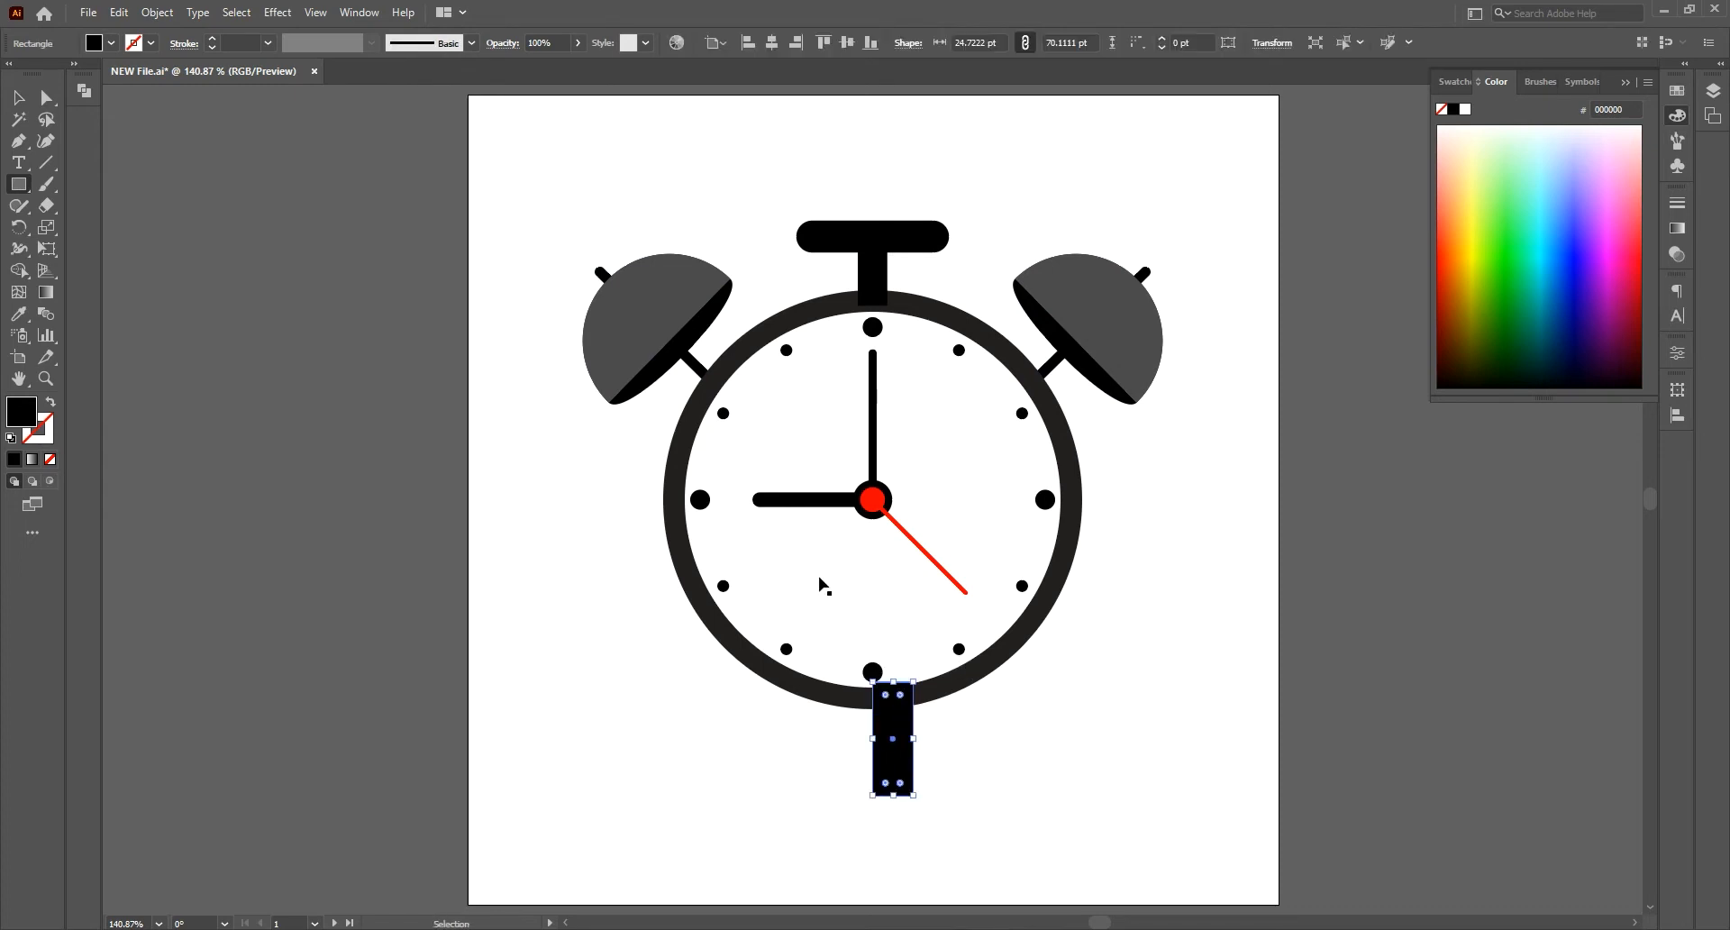
pyautogui.moveTo(872, 738); pyautogui.dragTo(847, 738)
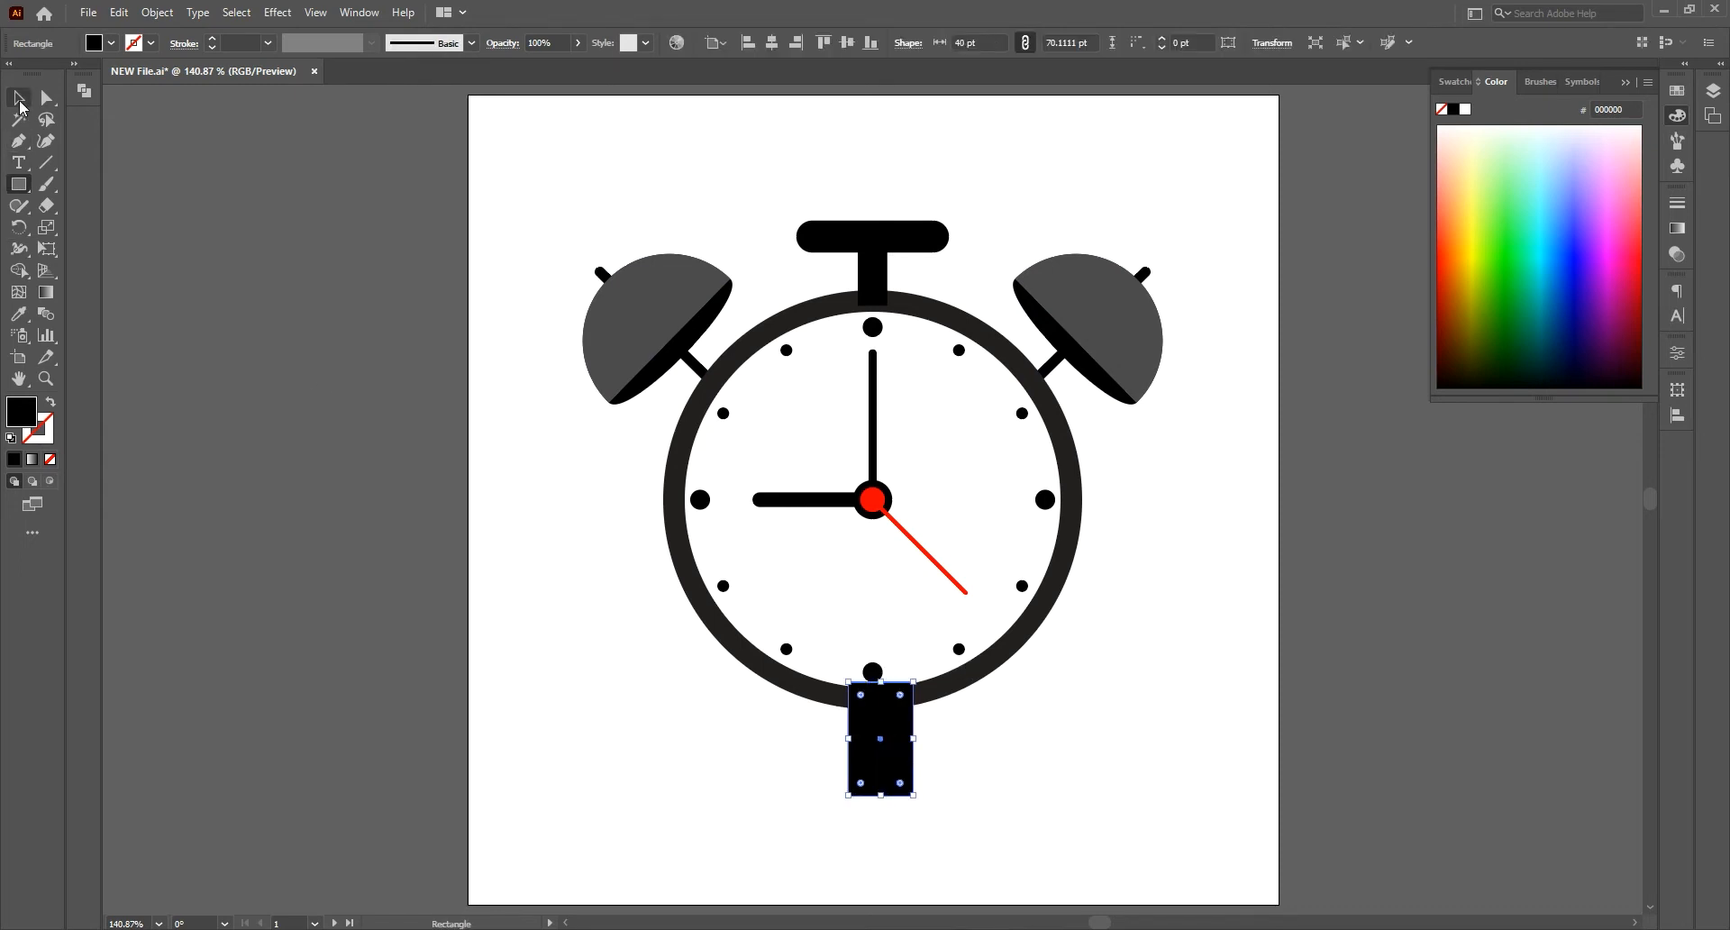
# Step: Draw a base bar about 148 by 24 pt across the upright's lower end and centre it horizontally on the artboard
pyautogui.moveTo(755, 790); pyautogui.dragTo(998, 829)
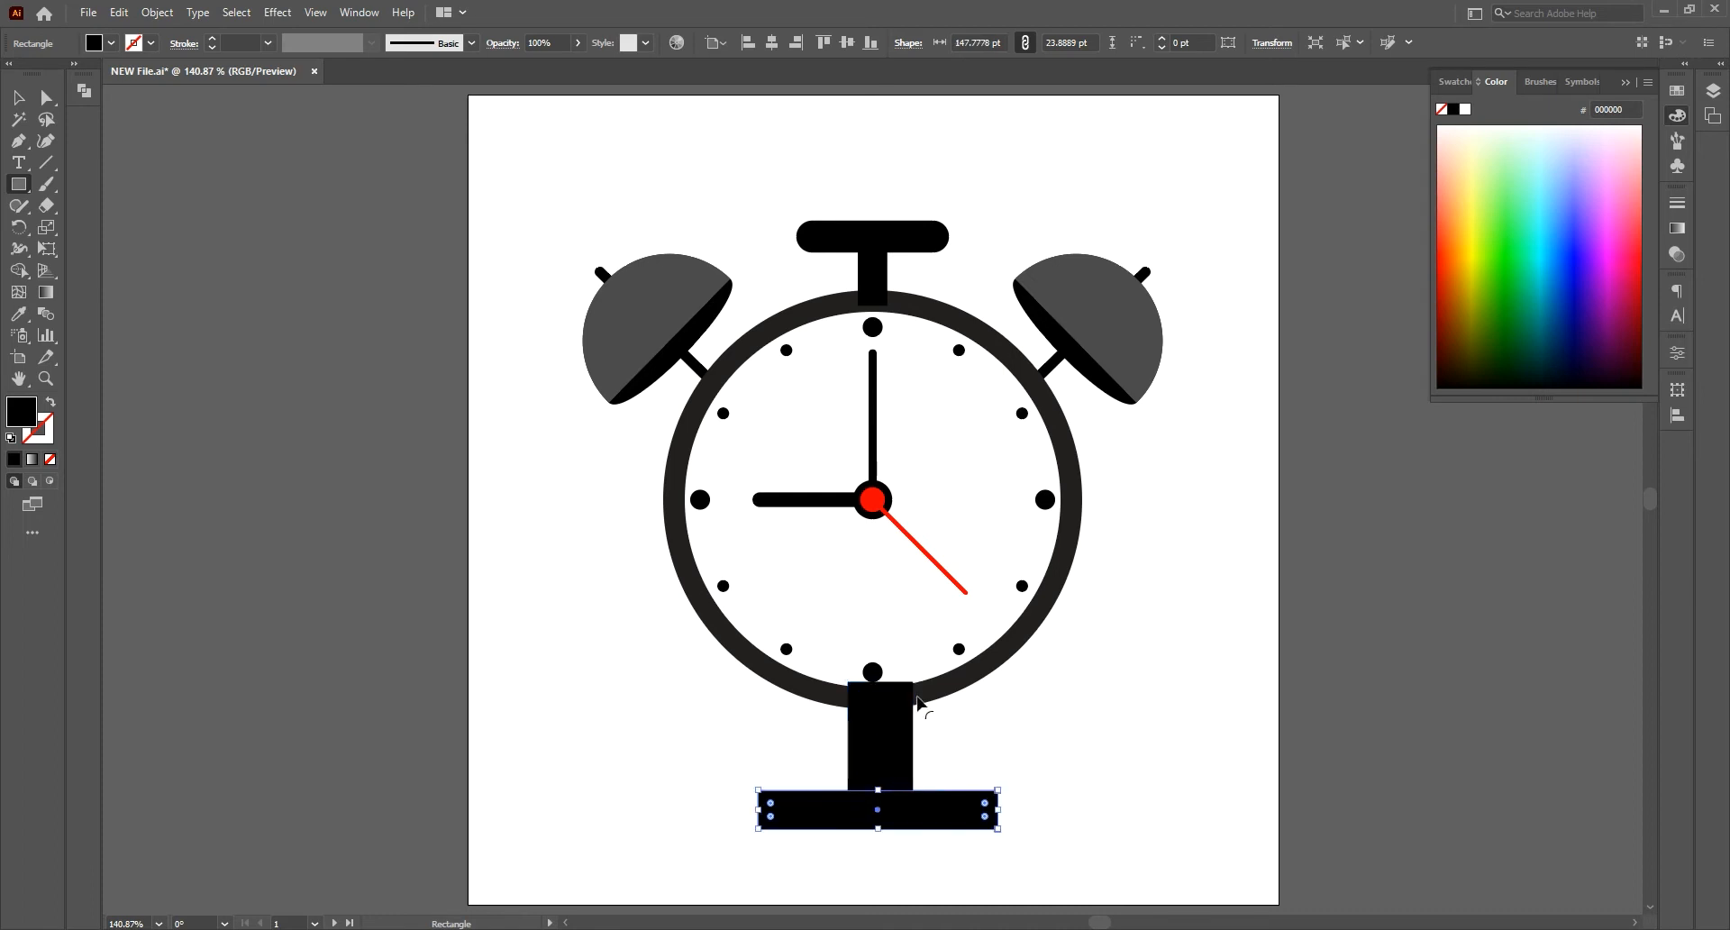
pyautogui.press('v')
pyautogui.click(770, 42)
# Step: Centre the upright horizontally on the artboard and fully round the ends of the base bar
pyautogui.click(890, 728)
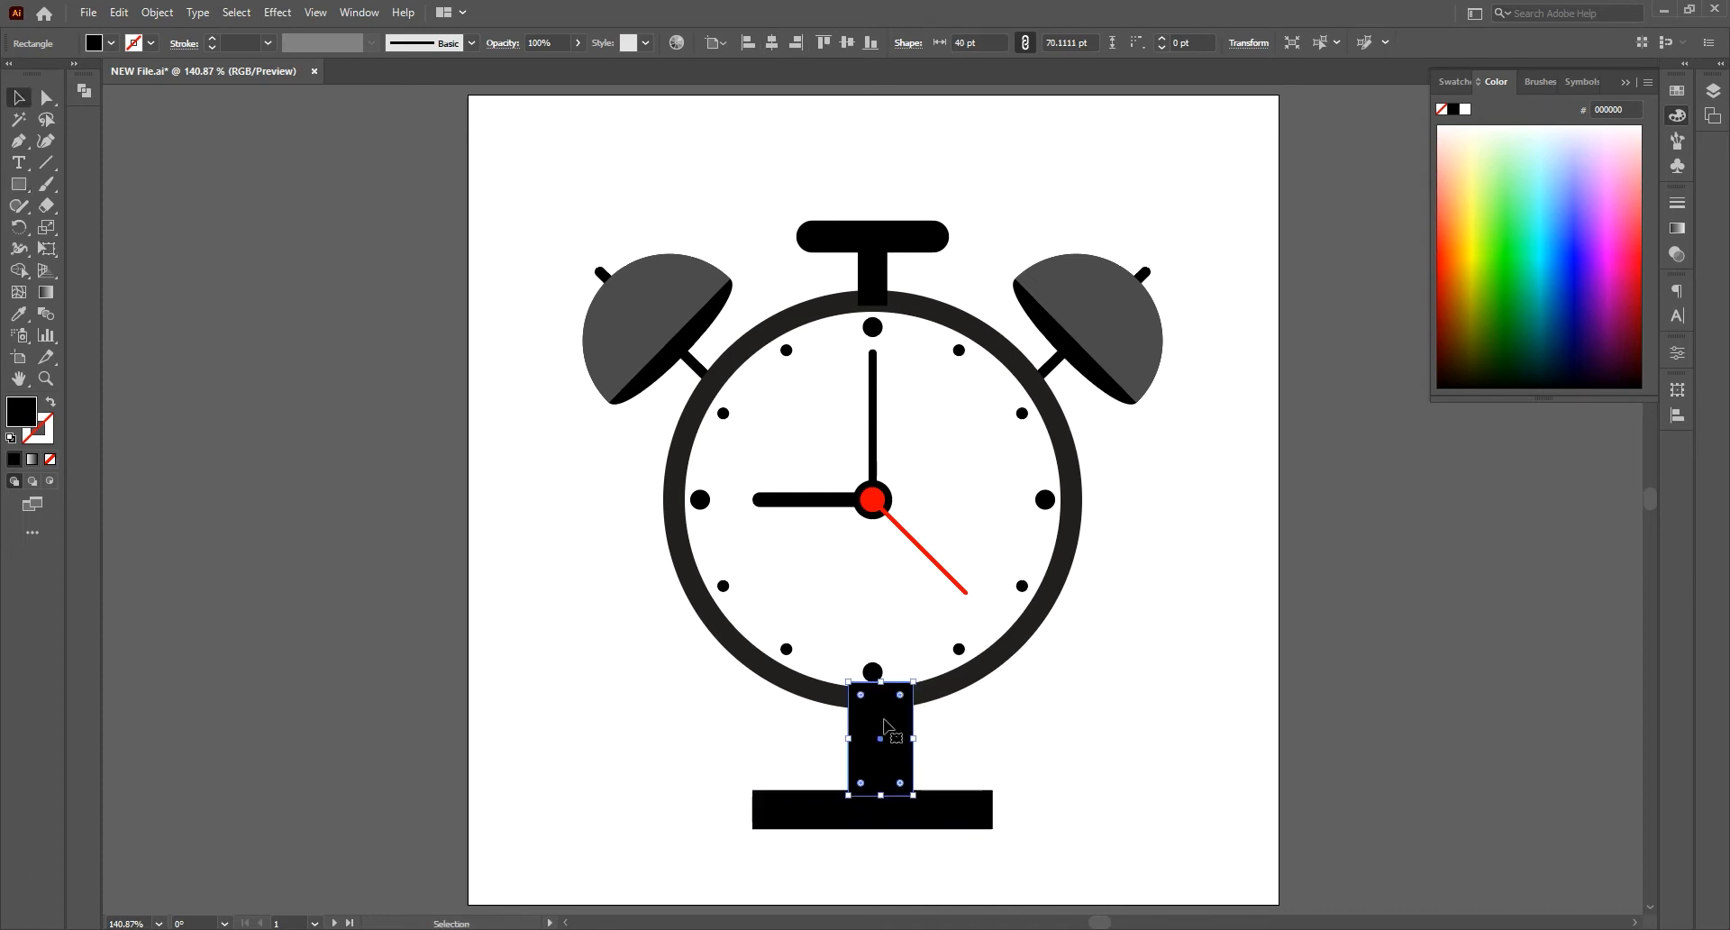
pyautogui.click(771, 43)
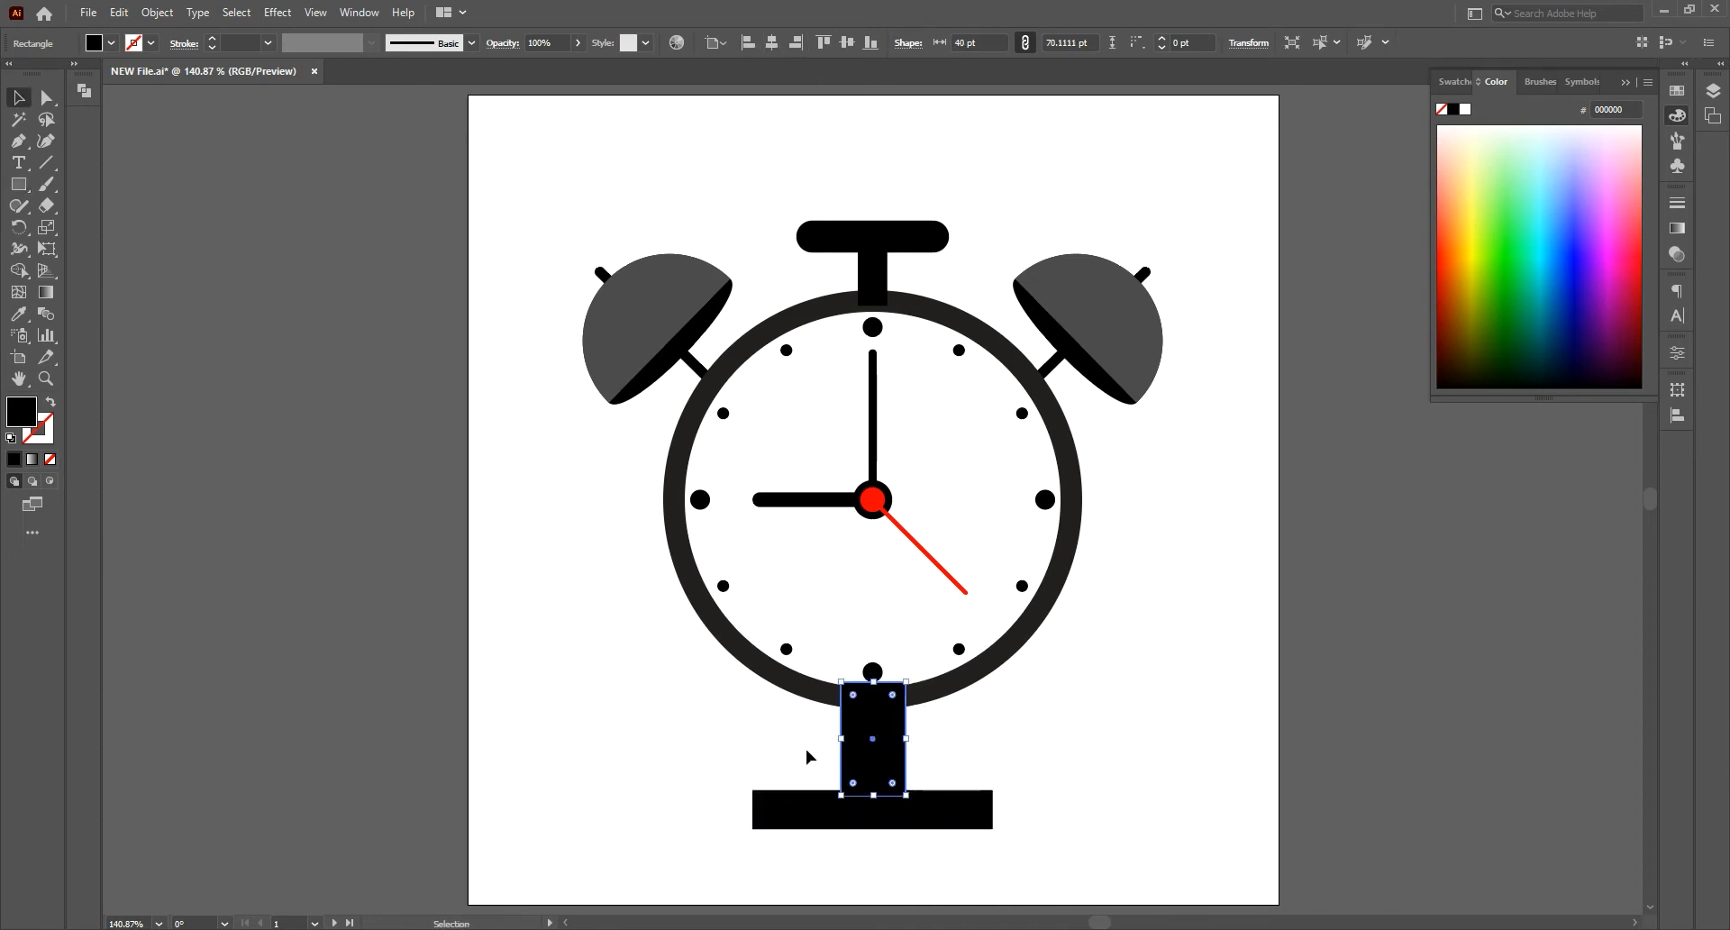
pyautogui.click(953, 811)
pyautogui.click(49, 99)
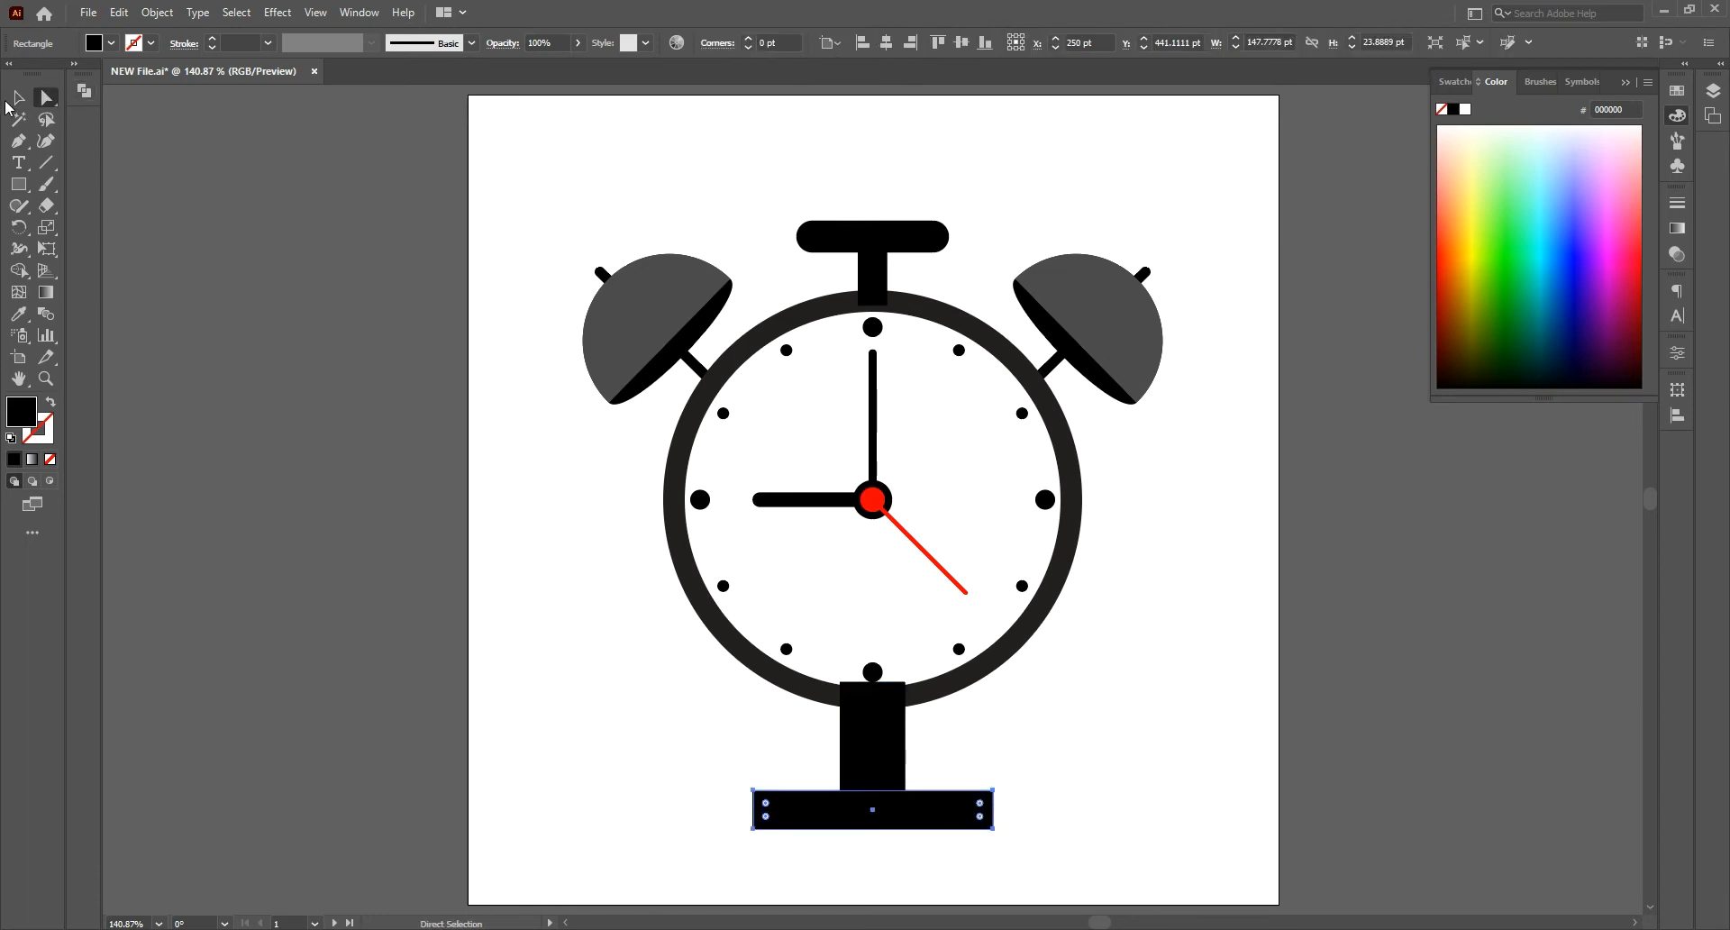
pyautogui.moveTo(766, 809); pyautogui.dragTo(813, 813)
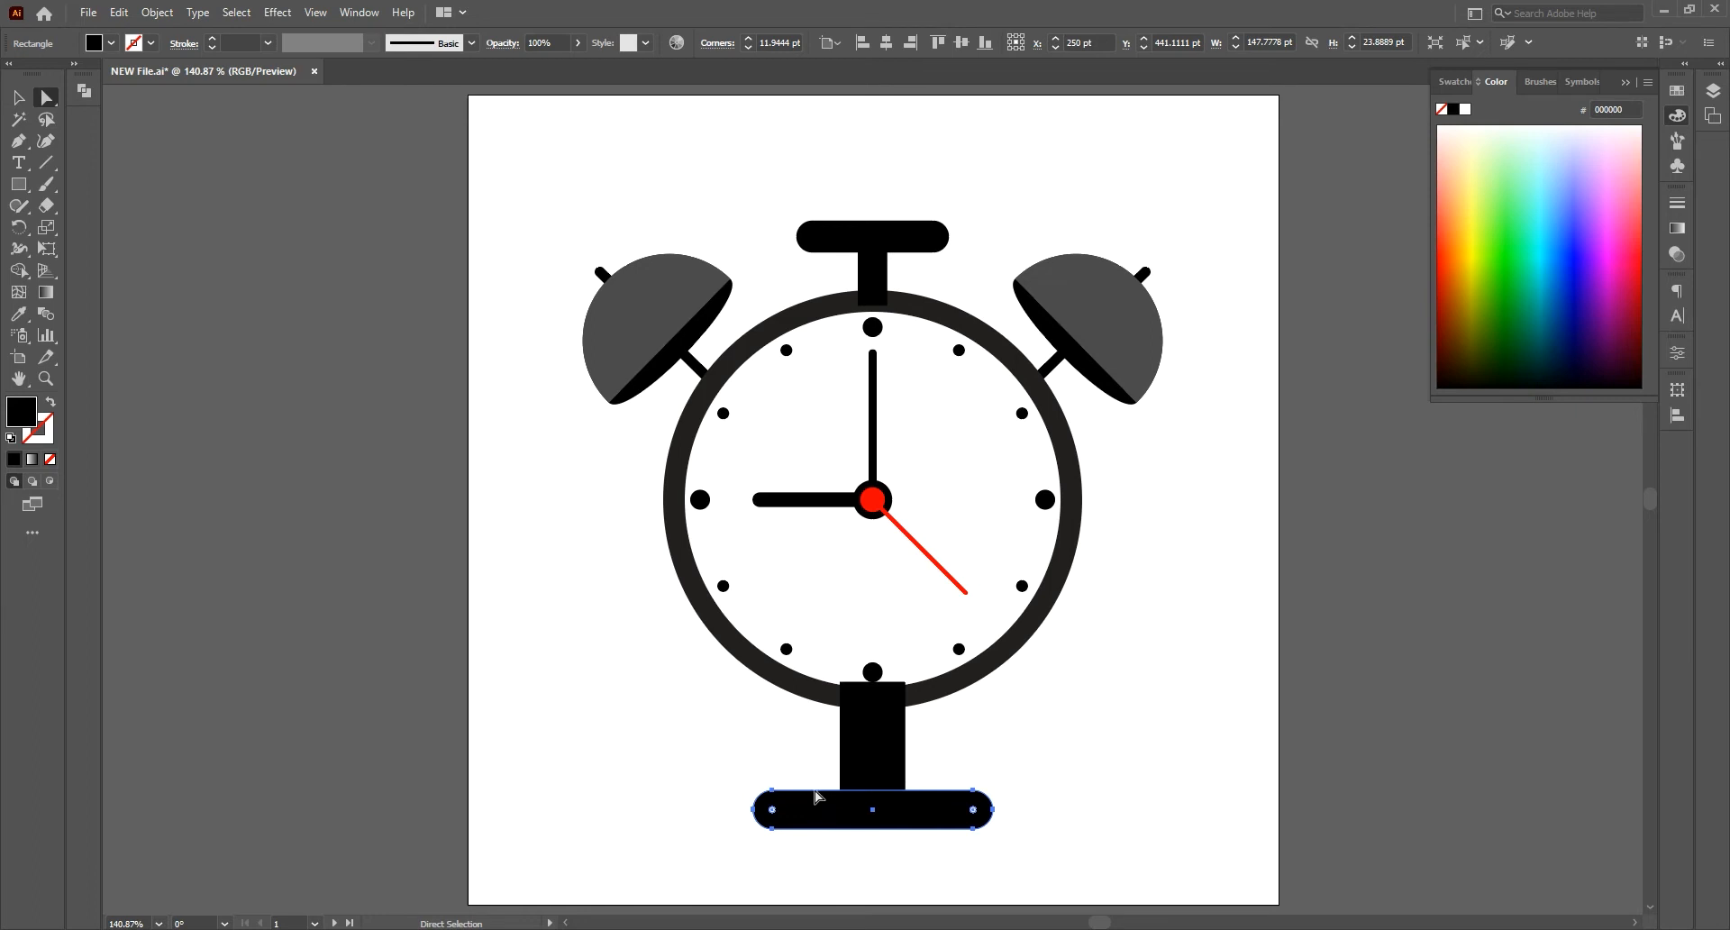
# Step: Send the upright and the base bar to the back, behind the clock's ring
pyautogui.press('v')
pyautogui.keyDown('shift'); pyautogui.click(872, 735); pyautogui.keyUp('shift')
pyautogui.rightClick(882, 790)
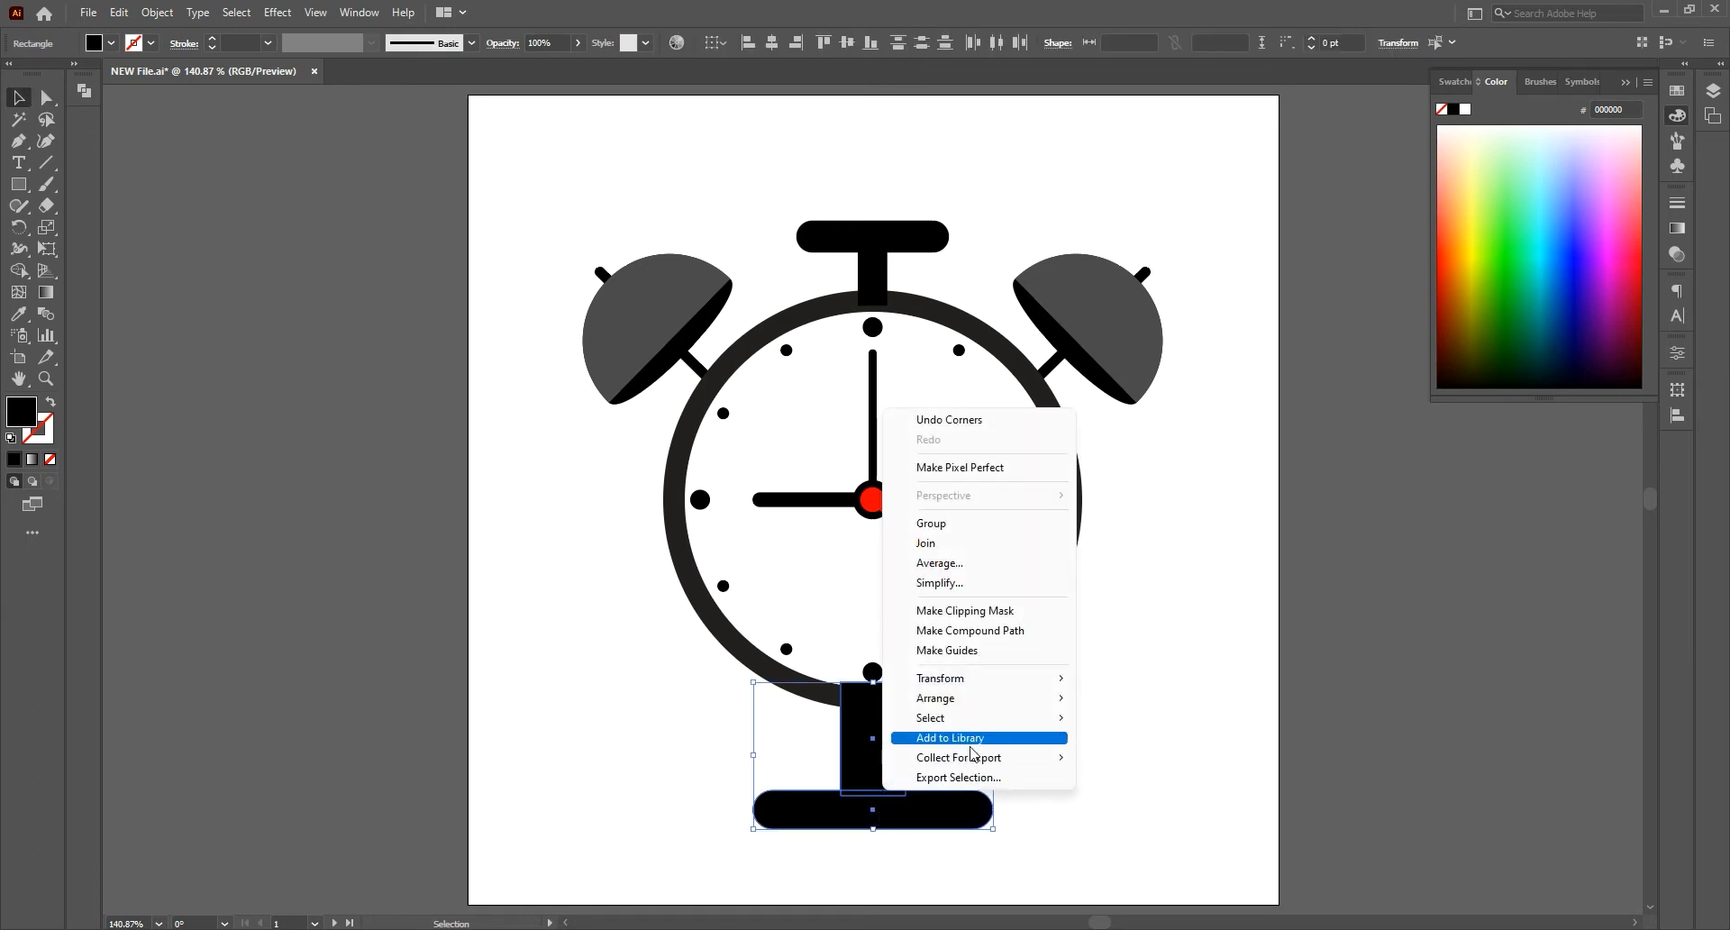
pyautogui.moveTo(994, 712)
pyautogui.click(1162, 757)
pyautogui.click(1110, 742)
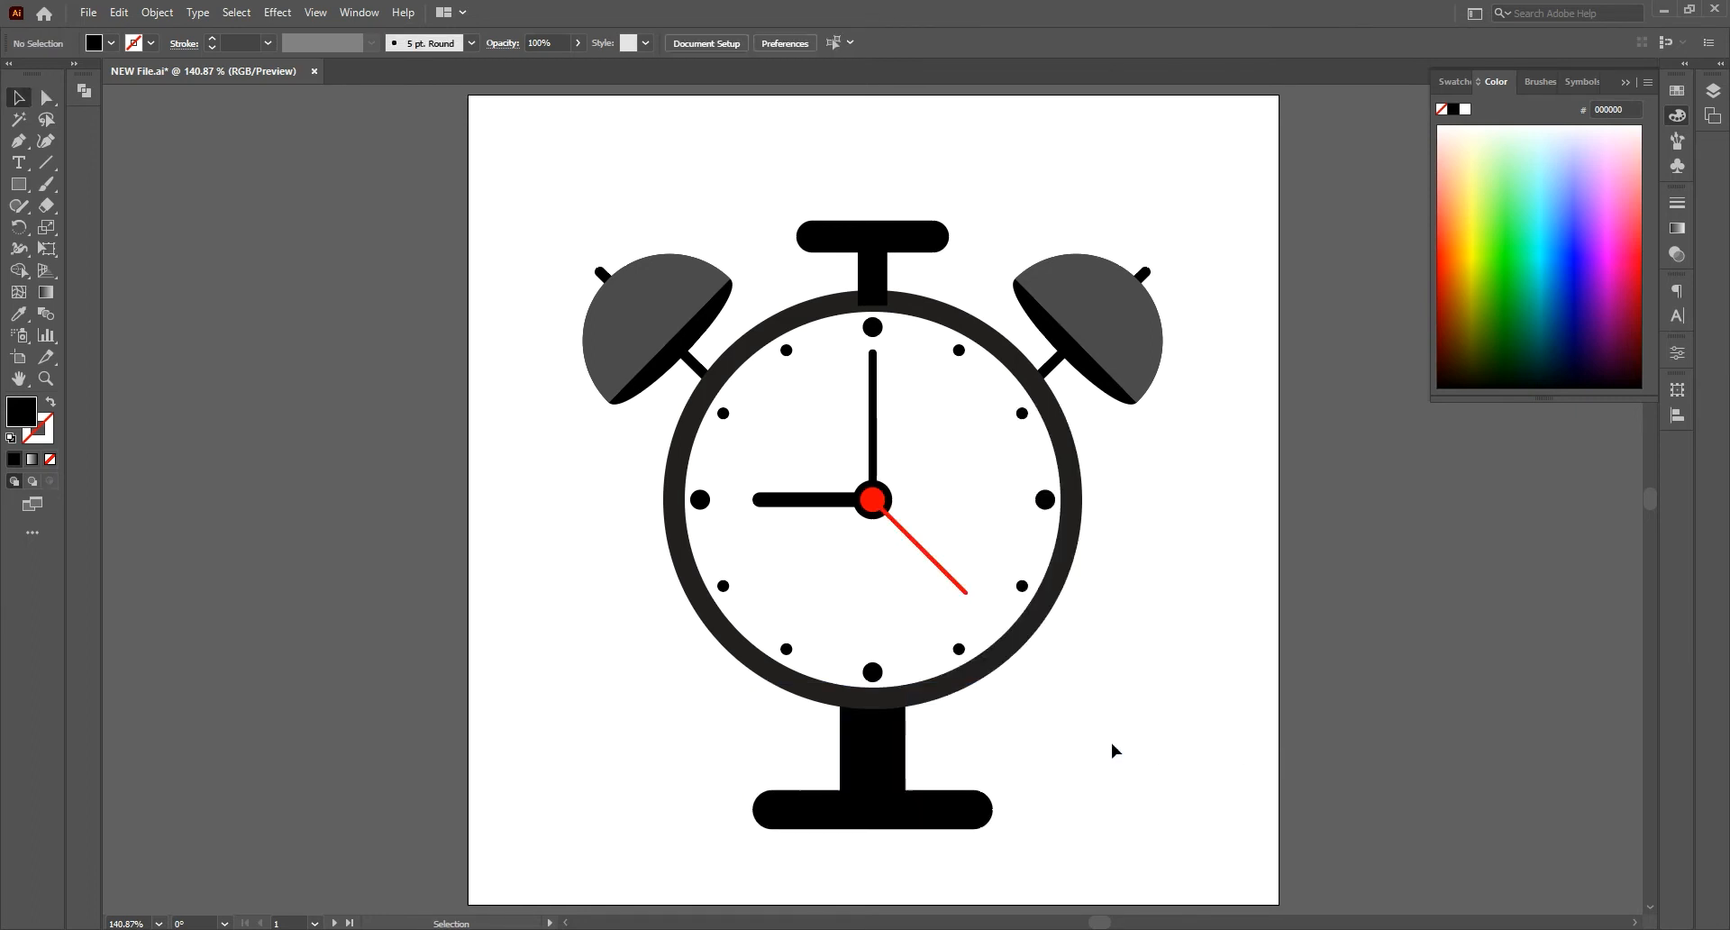
# Step: Stretch the base bar downward to a height of about 42 pt and fully round its ends again
pyautogui.click(876, 820)
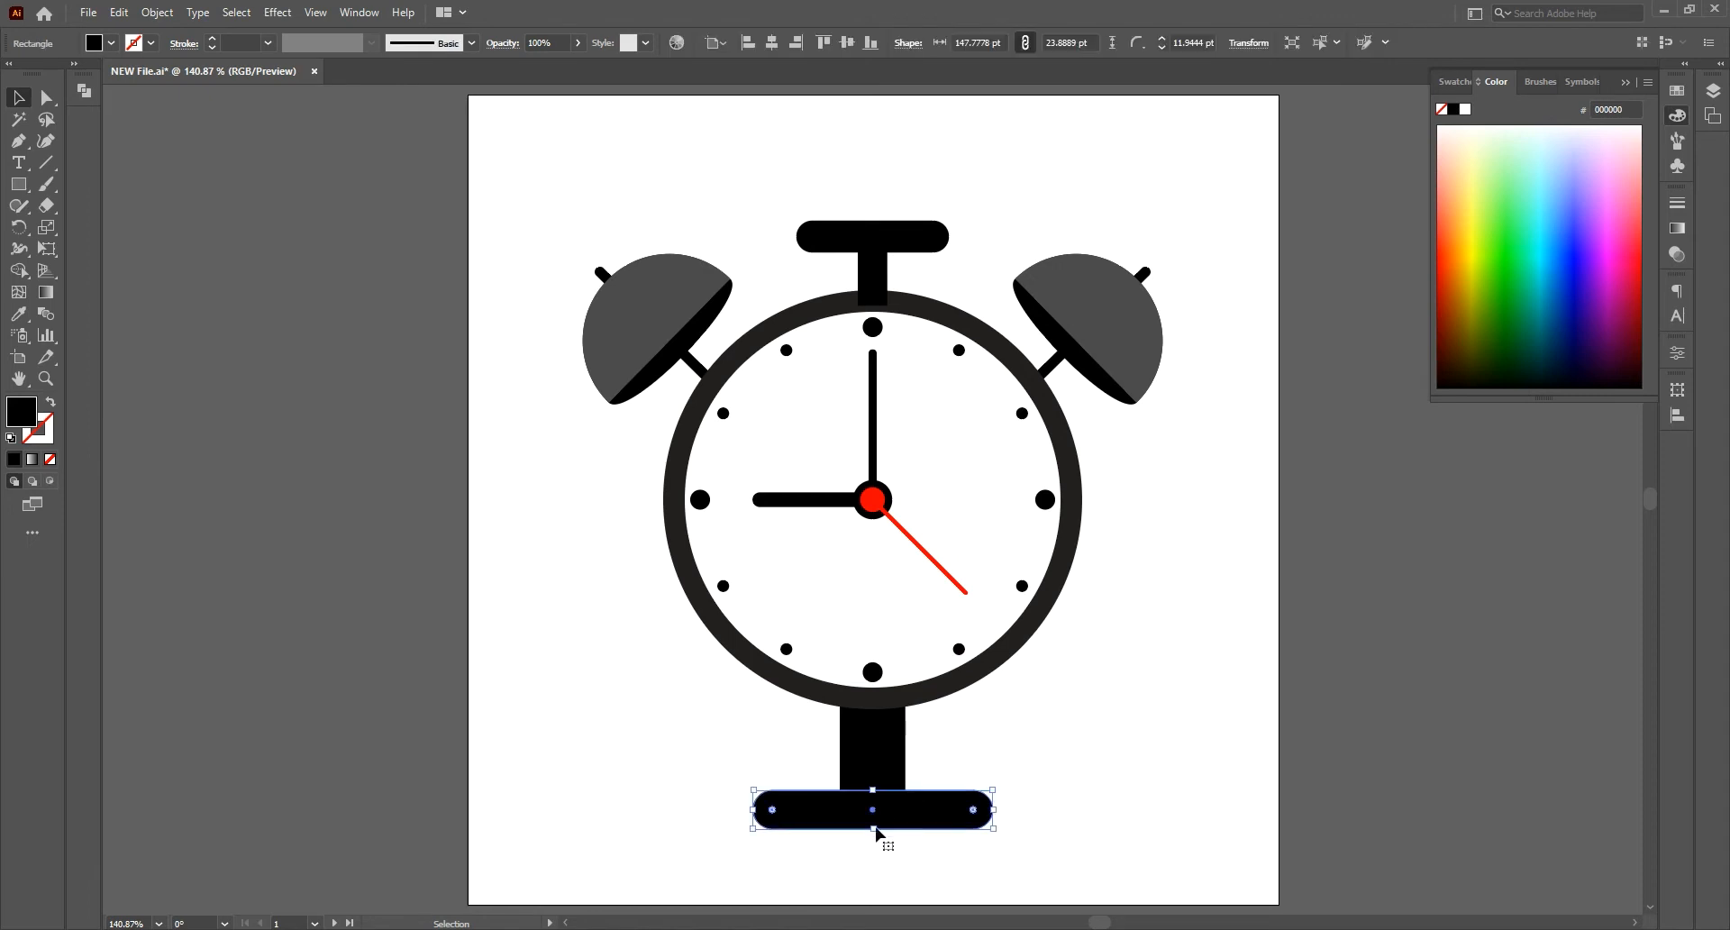
pyautogui.moveTo(872, 828); pyautogui.dragTo(875, 861)
pyautogui.click(46, 98)
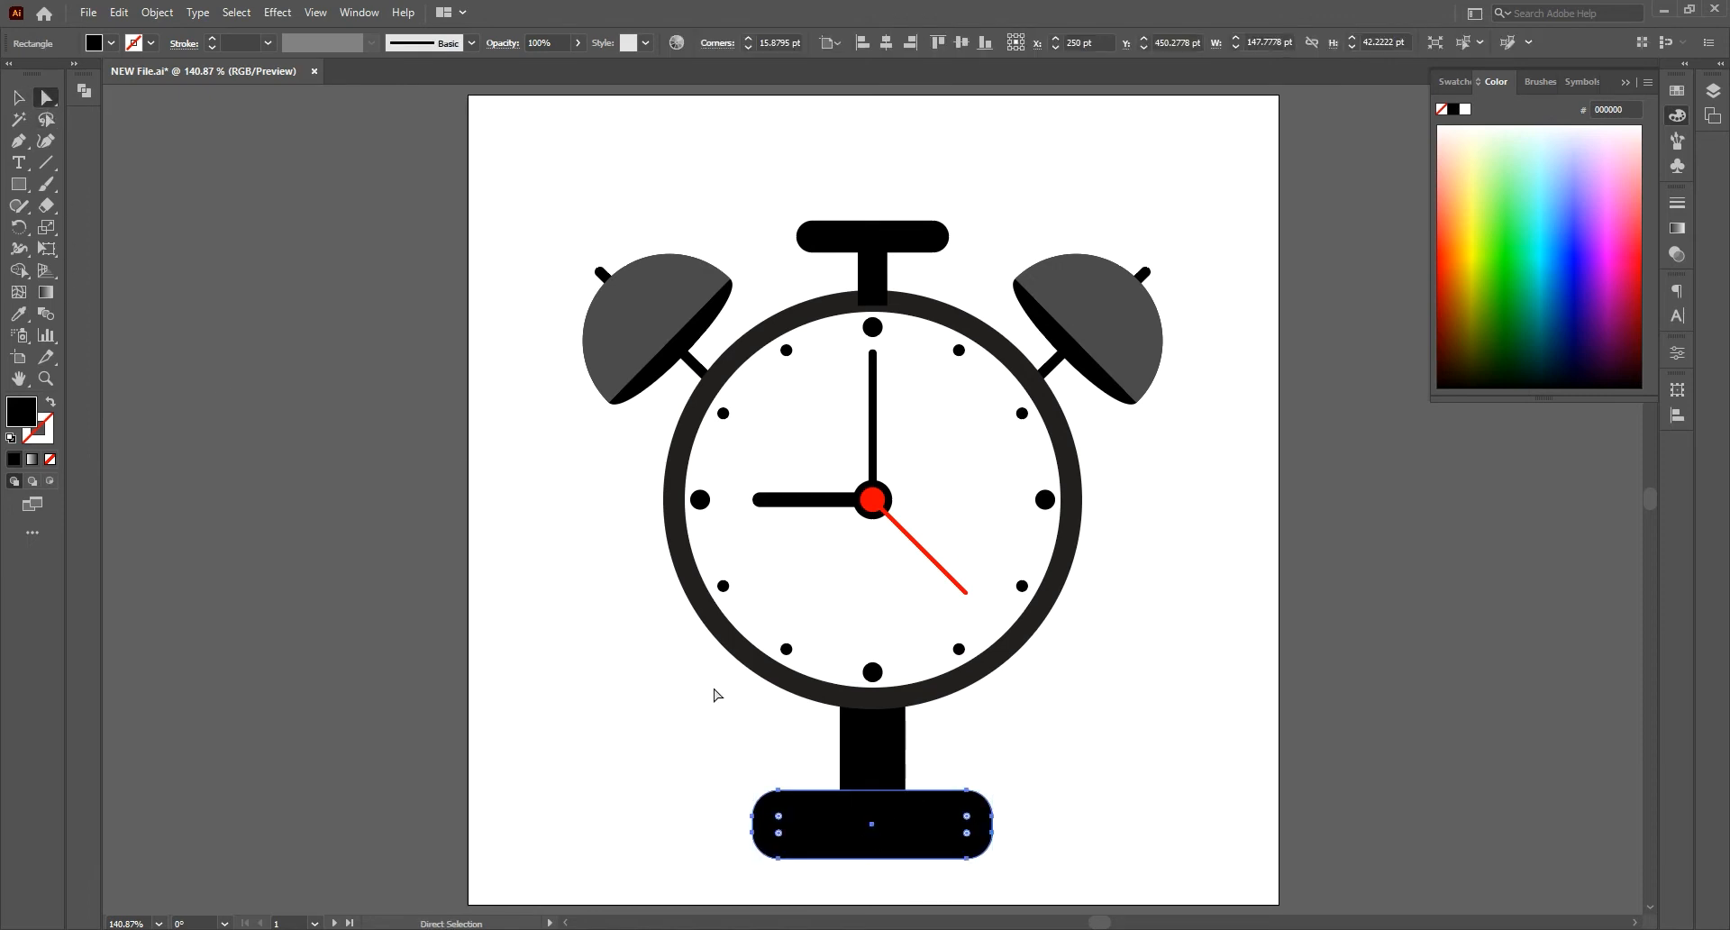
pyautogui.moveTo(780, 817); pyautogui.dragTo(824, 832)
pyautogui.press('v')
# Step: Move the upright and base bar up about 19 pt together and re-centre the upright horizontally on the artboard
pyautogui.moveTo(968, 878); pyautogui.dragTo(850, 780)
pyautogui.moveTo(866, 773); pyautogui.dragTo(867, 749)
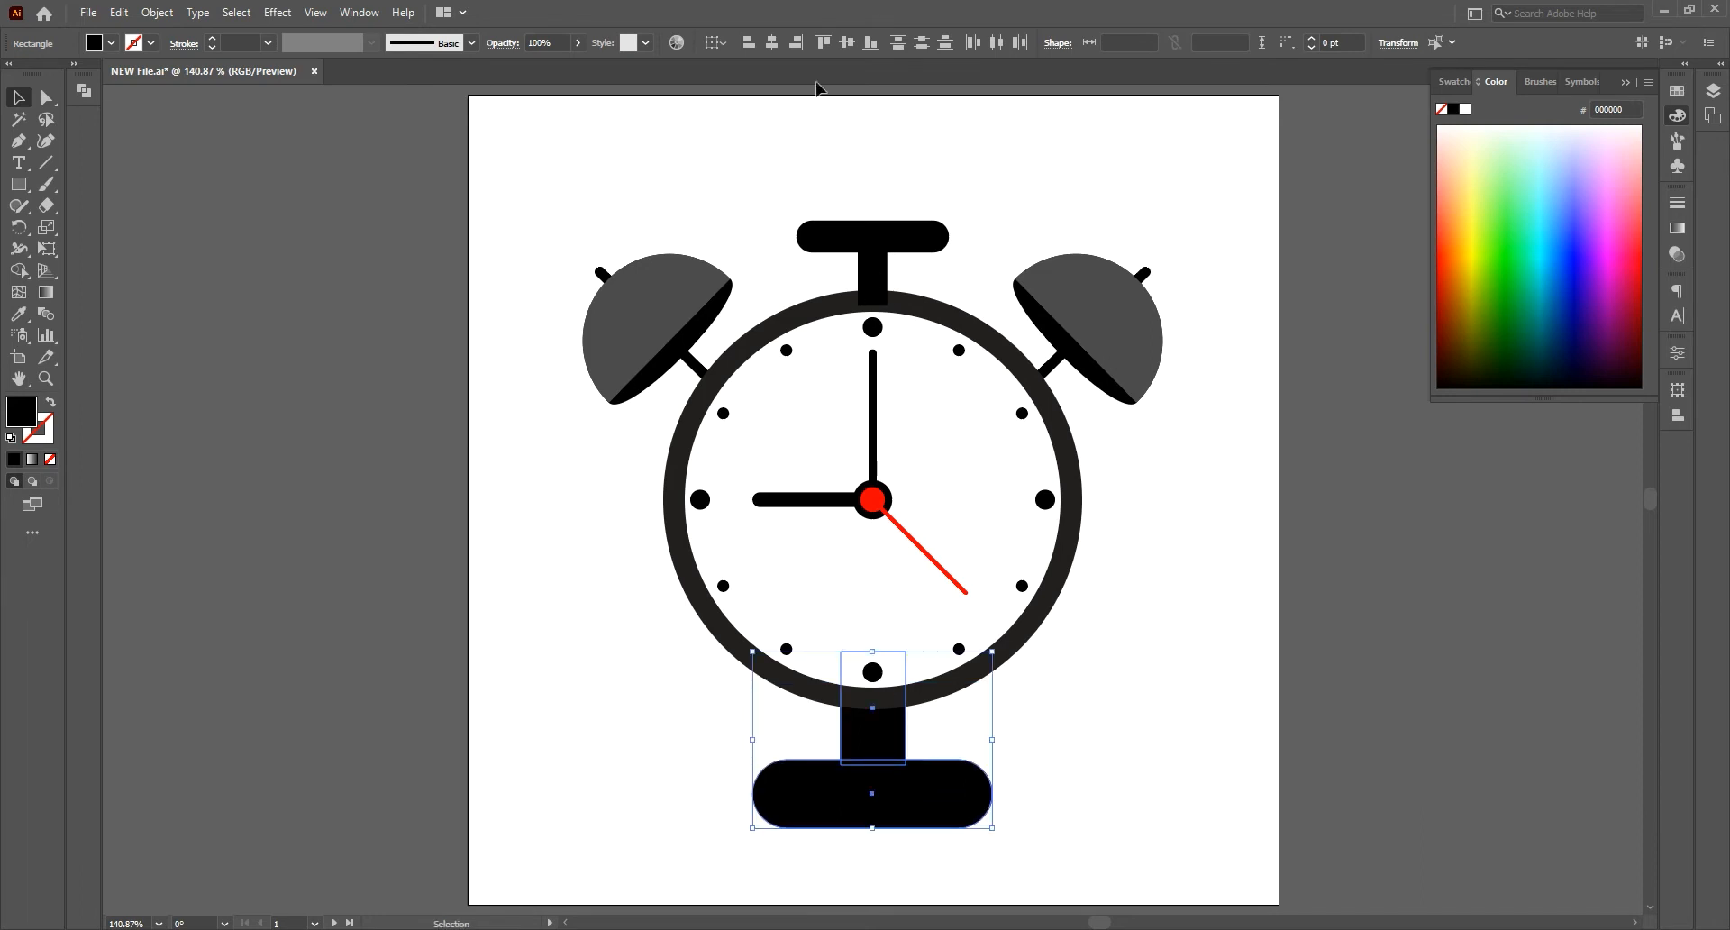
pyautogui.click(971, 758)
pyautogui.click(893, 748)
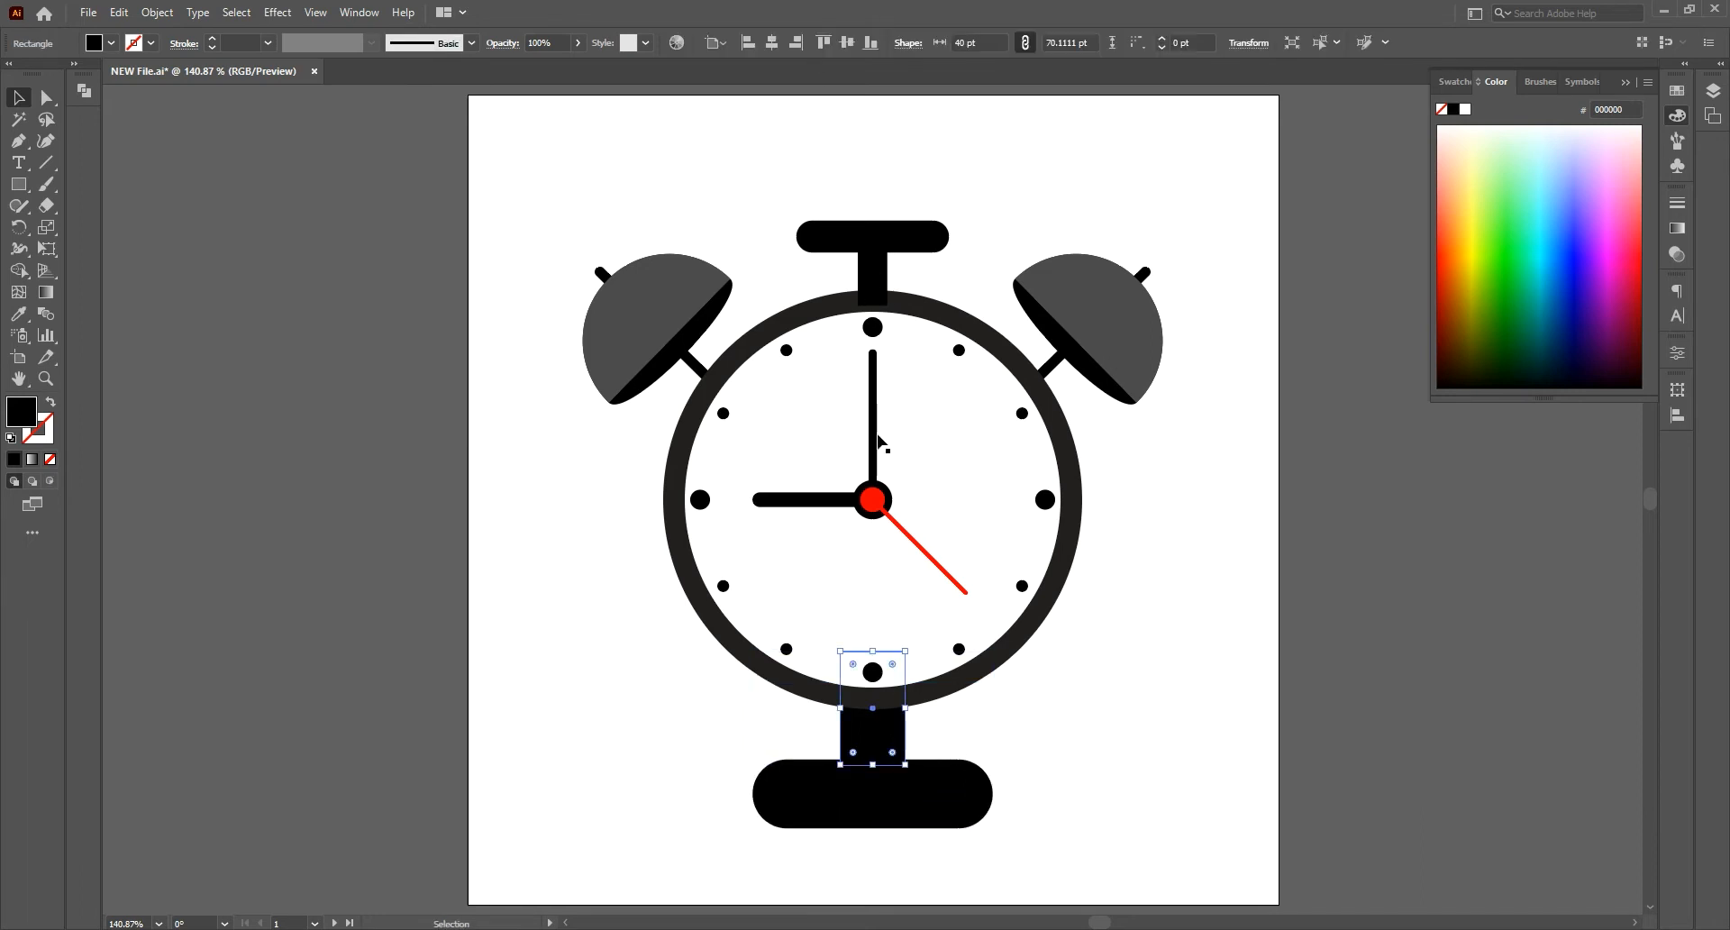
pyautogui.click(771, 43)
# Step: Make the base bar's two lower corners square, leaving its upper corners rounded
pyautogui.click(946, 792)
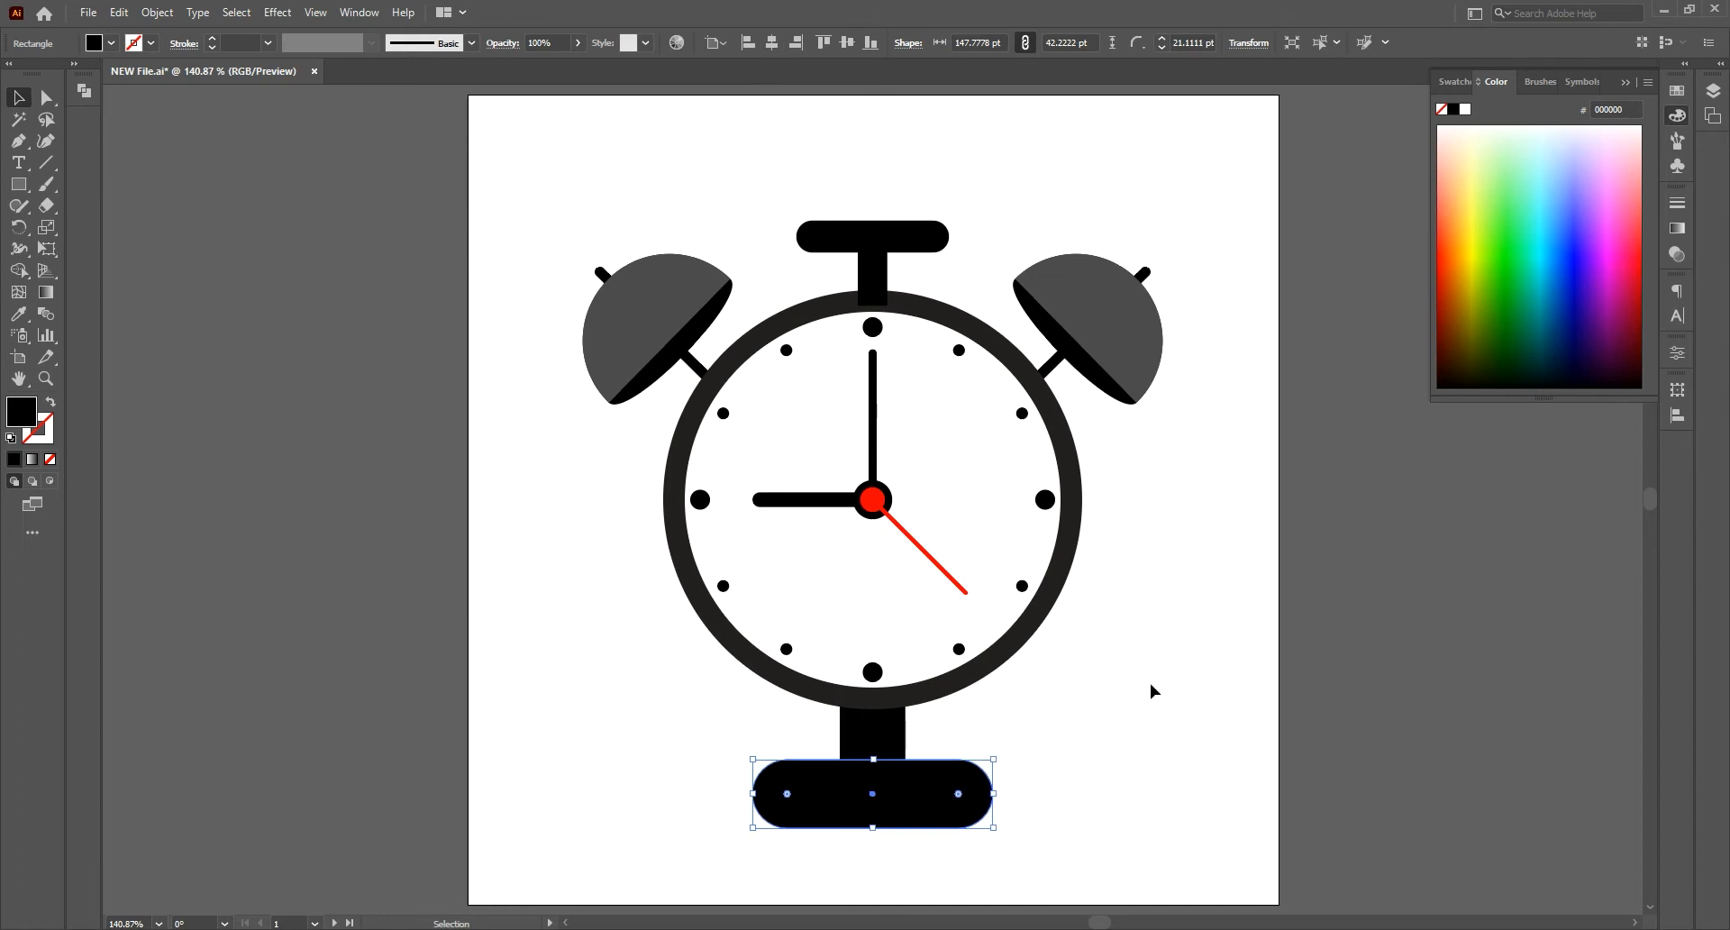
pyautogui.press('a')
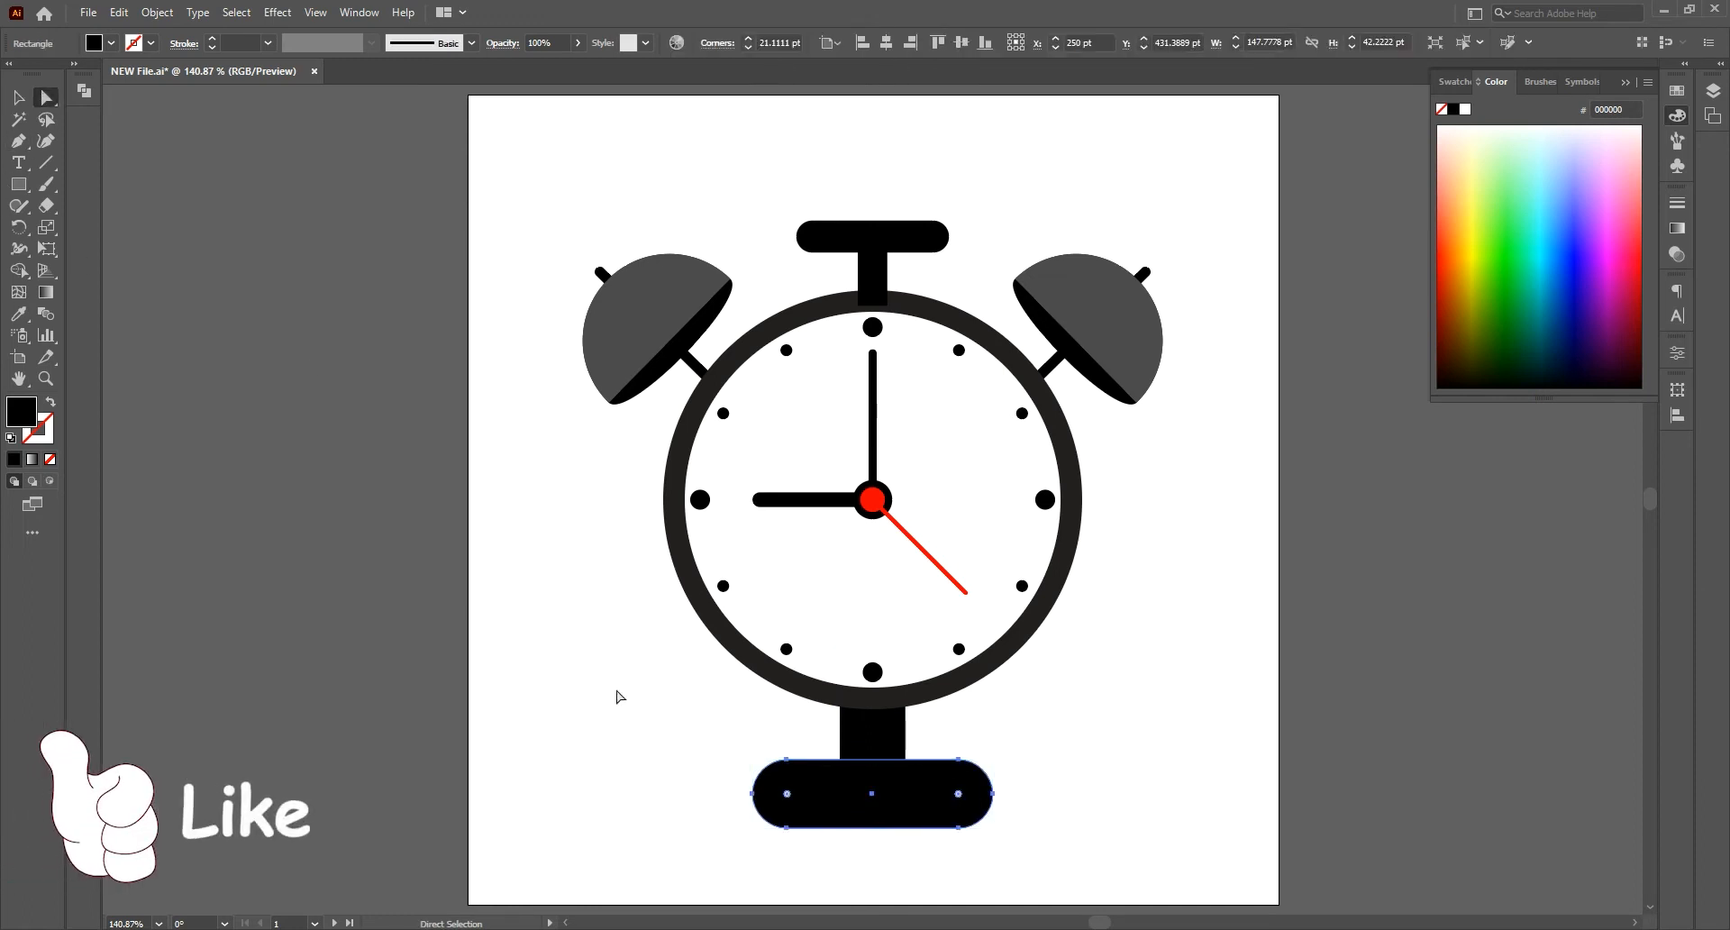
pyautogui.click(785, 828)
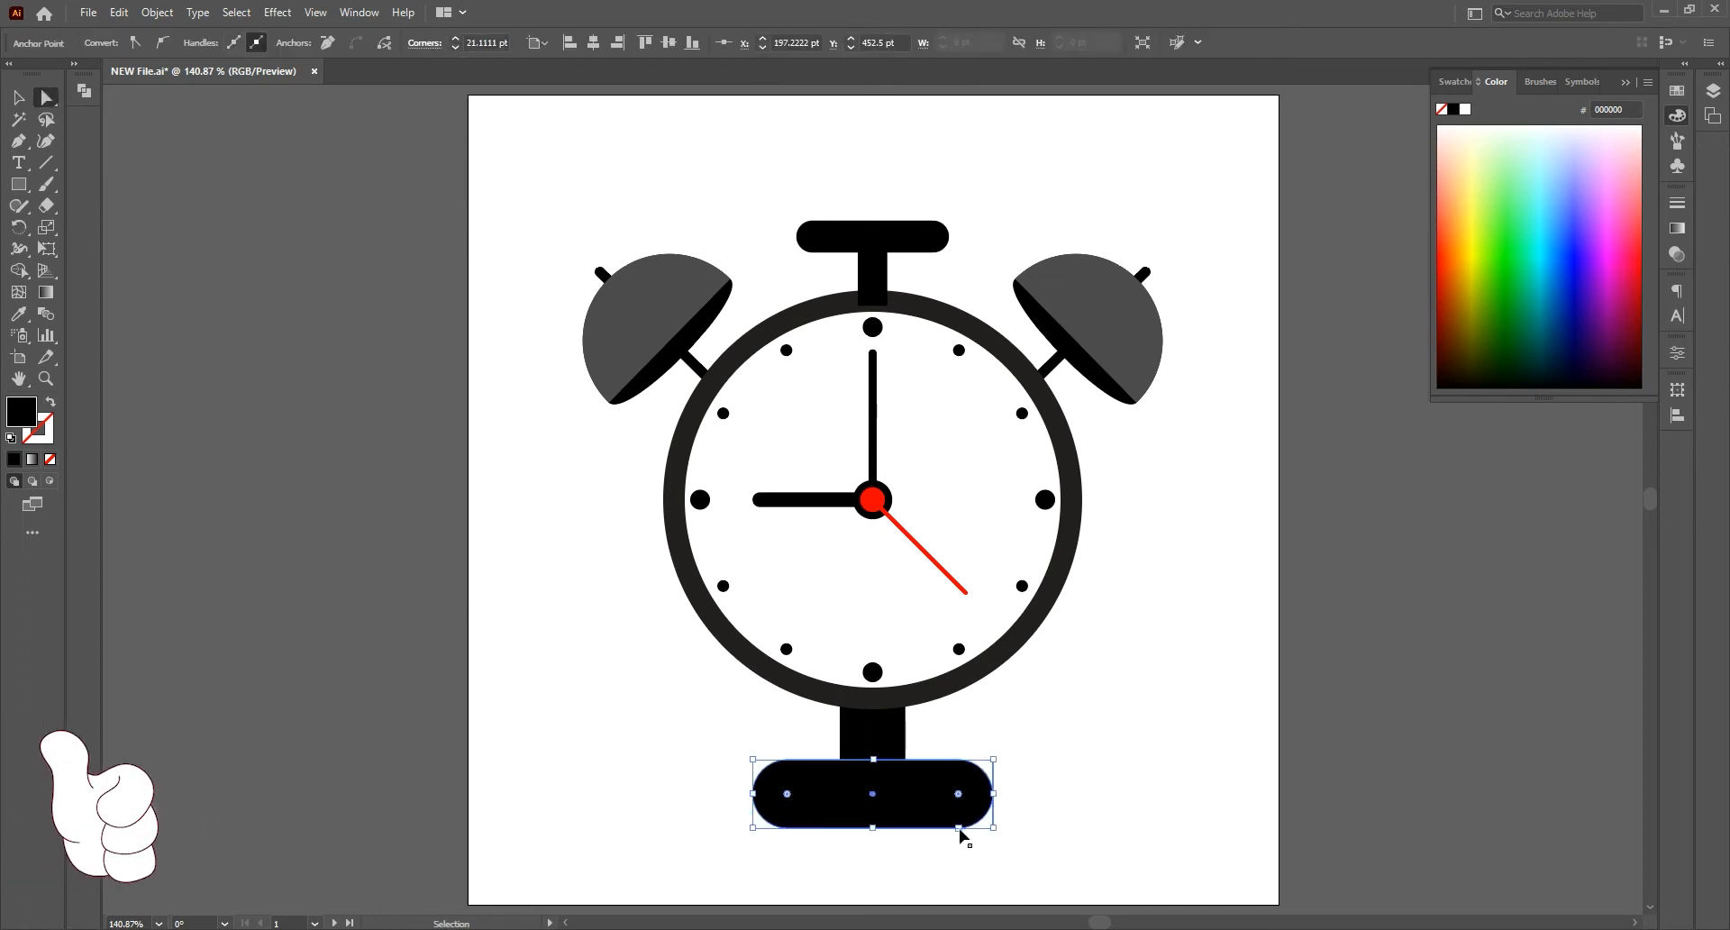
pyautogui.keyDown('shift'); pyautogui.click(958, 828); pyautogui.keyUp('shift')
pyautogui.moveTo(959, 794); pyautogui.dragTo(1016, 839)
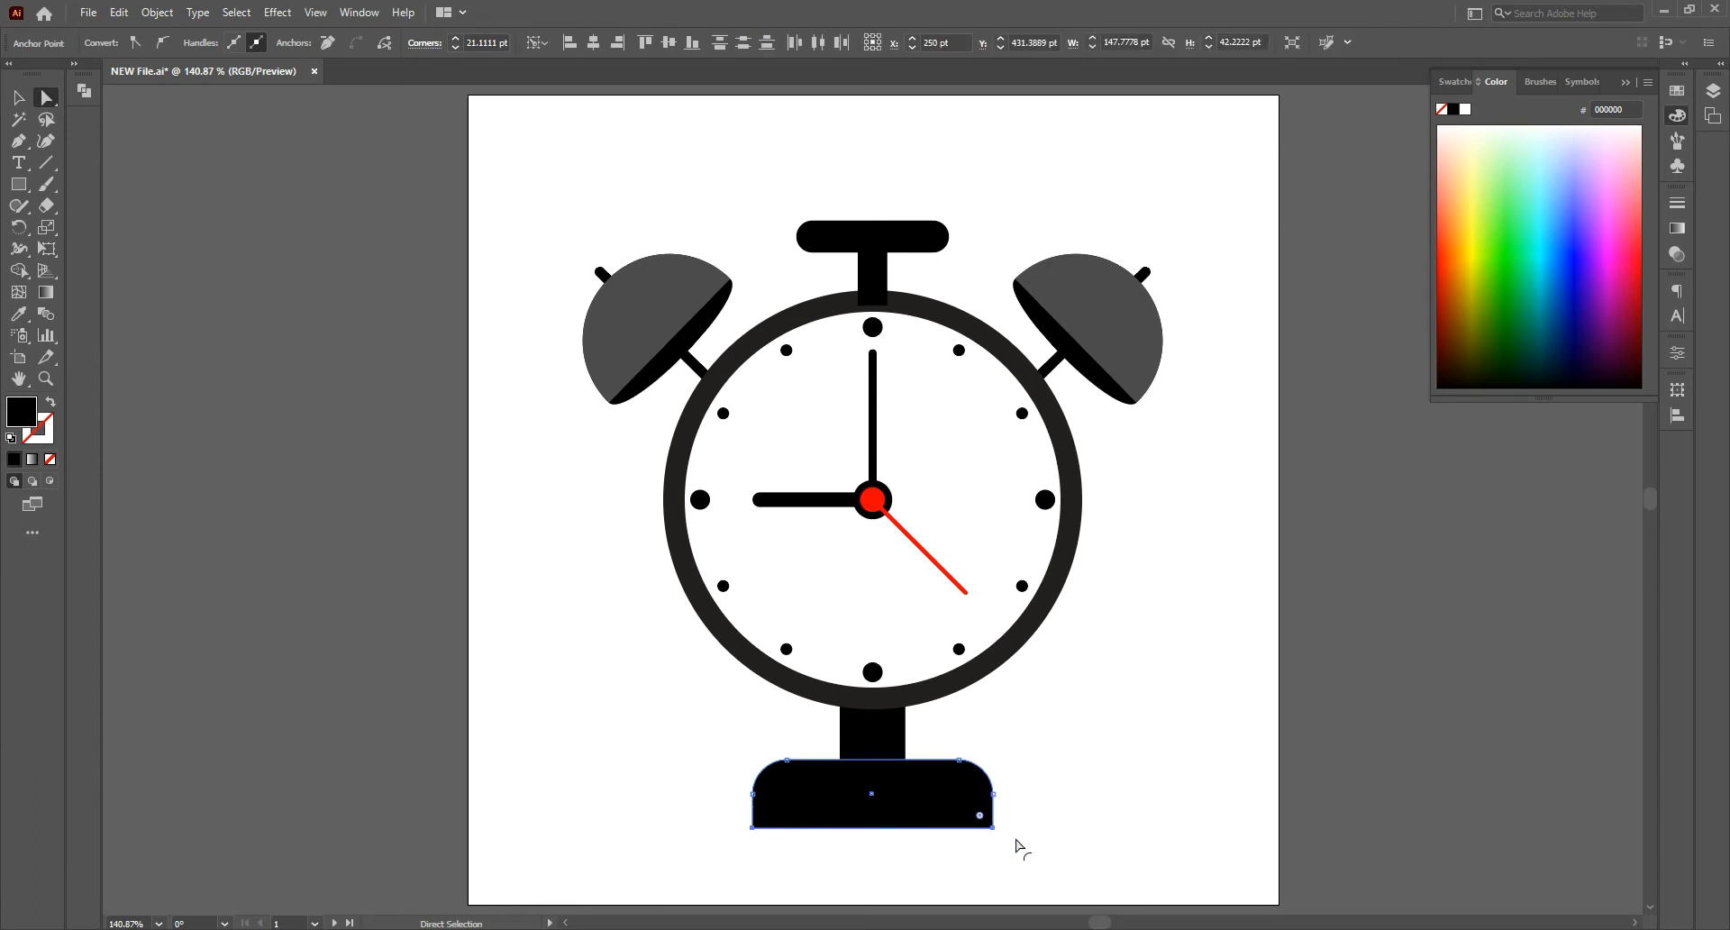
pyautogui.press('v')
pyautogui.click(1041, 777)
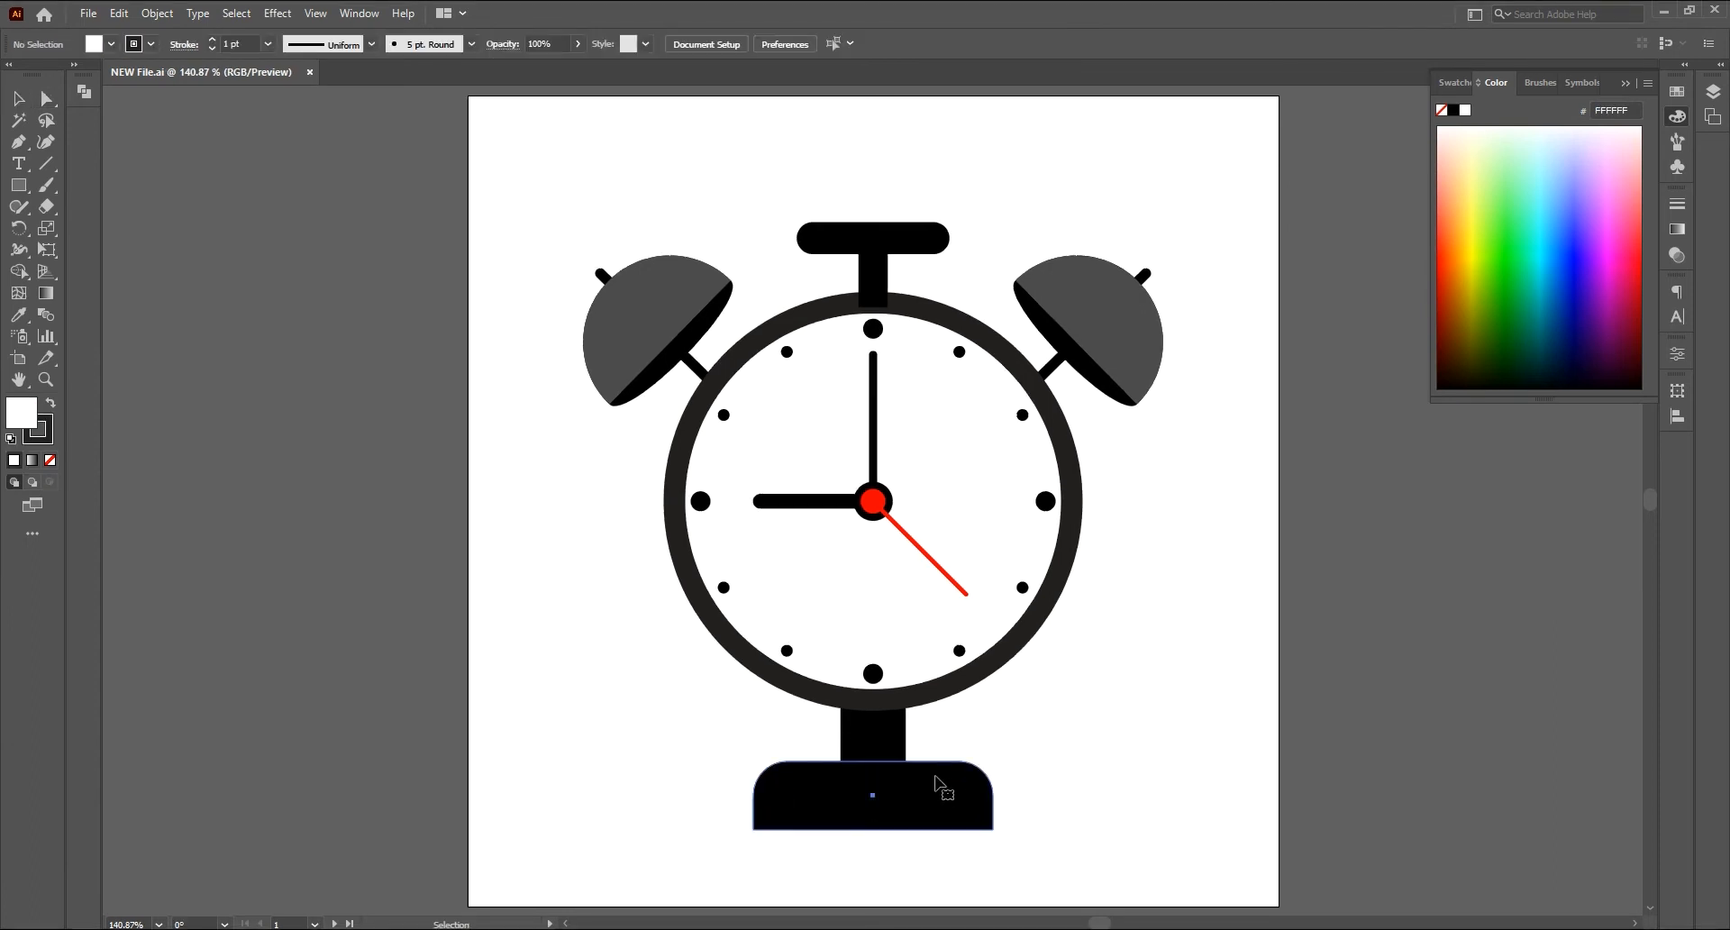
# Step: Move the upright and base together up about 20 pt, shortening the visible neck below the ring
pyautogui.click(937, 779)
pyautogui.keyDown('shift'); pyautogui.click(882, 736); pyautogui.keyUp('shift')
pyautogui.moveTo(882, 736); pyautogui.dragTo(883, 703)
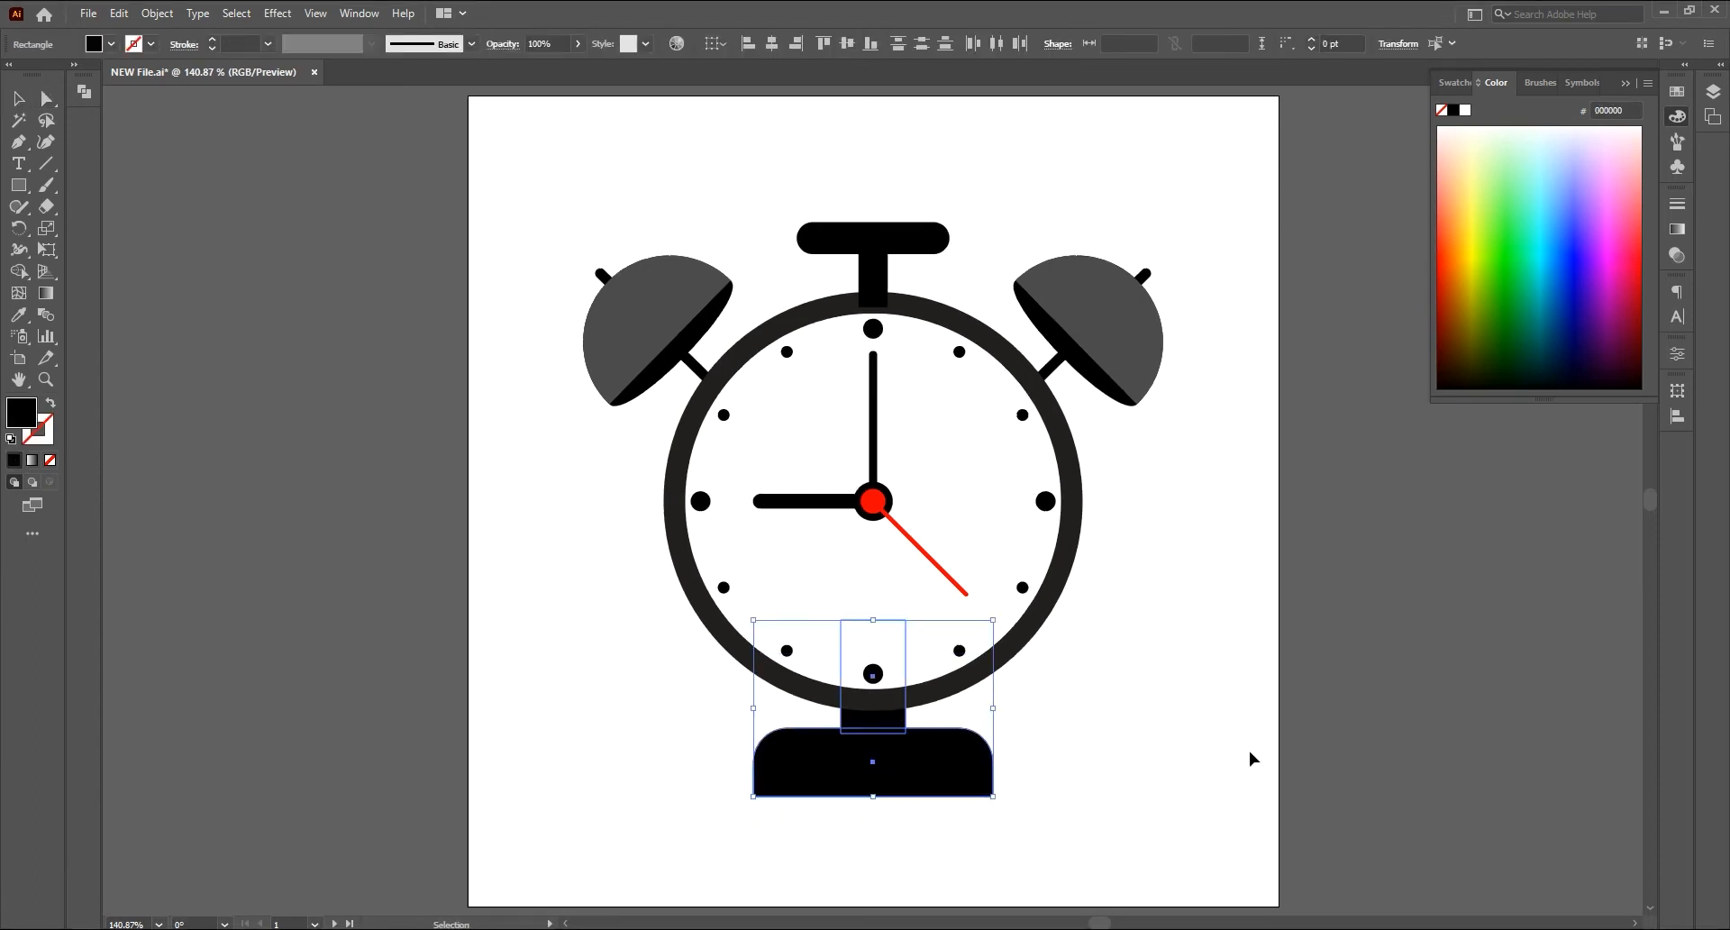
pyautogui.click(1249, 754)
pyautogui.click(959, 762)
pyautogui.click(1151, 774)
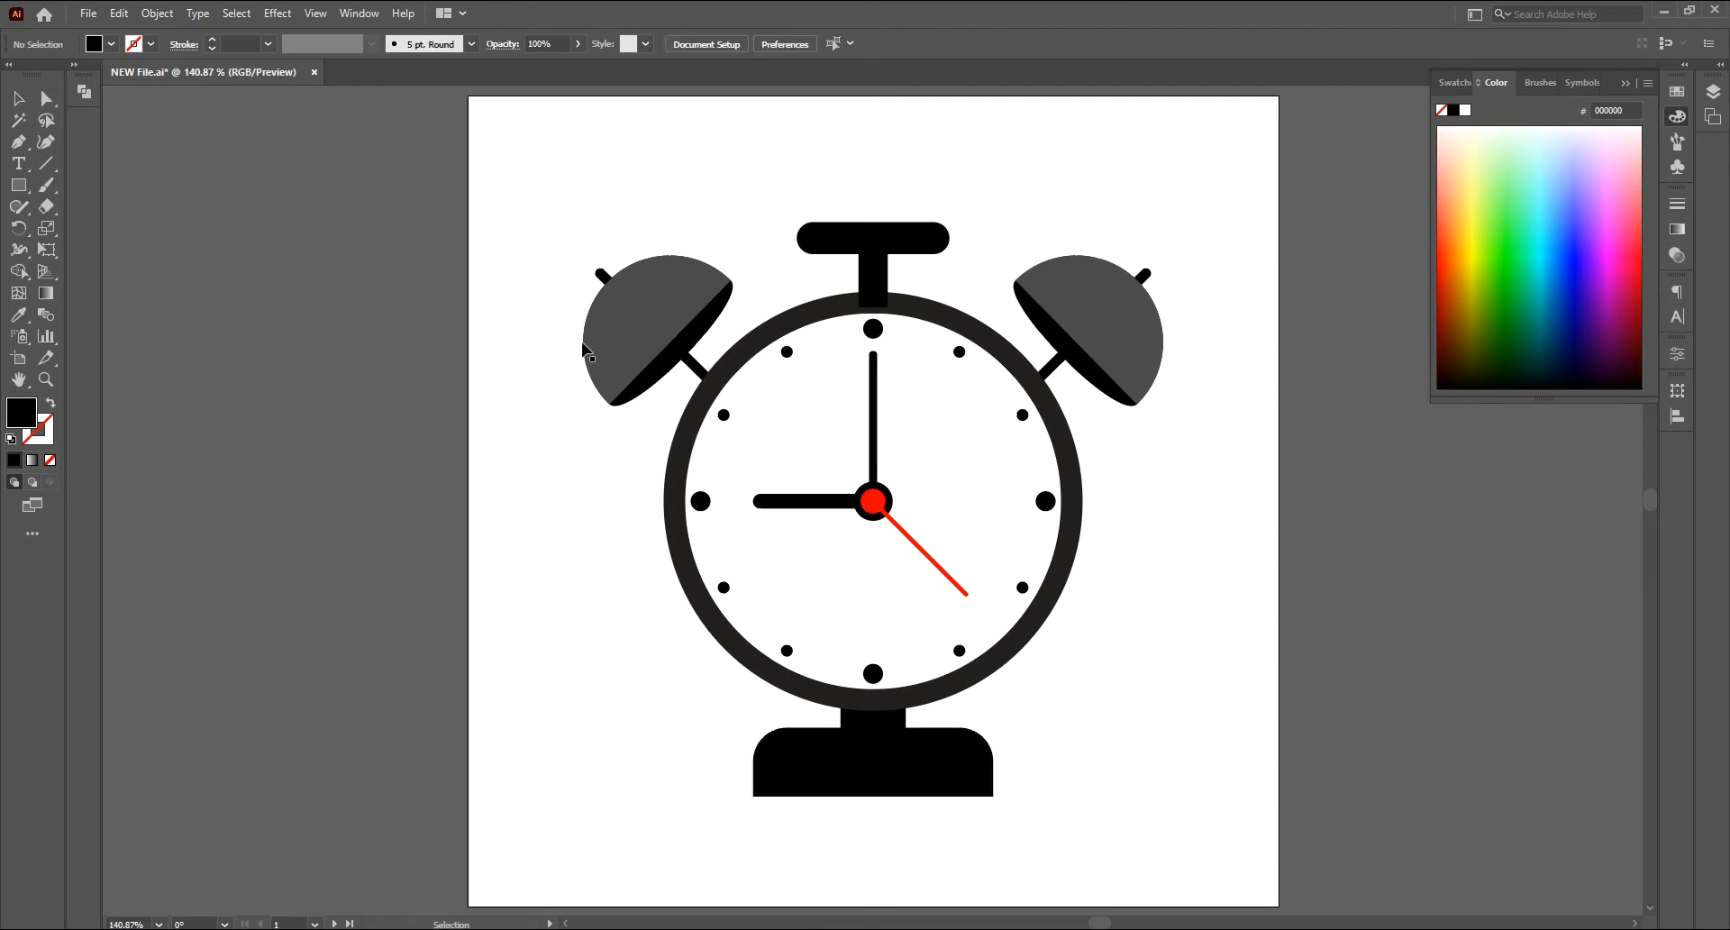
# Step: Ungroup the bells and fill the left bell's grey dome with yellow FFD400
pyautogui.click(608, 360)
pyautogui.hotkey('ctrl', 'shift', 'g')
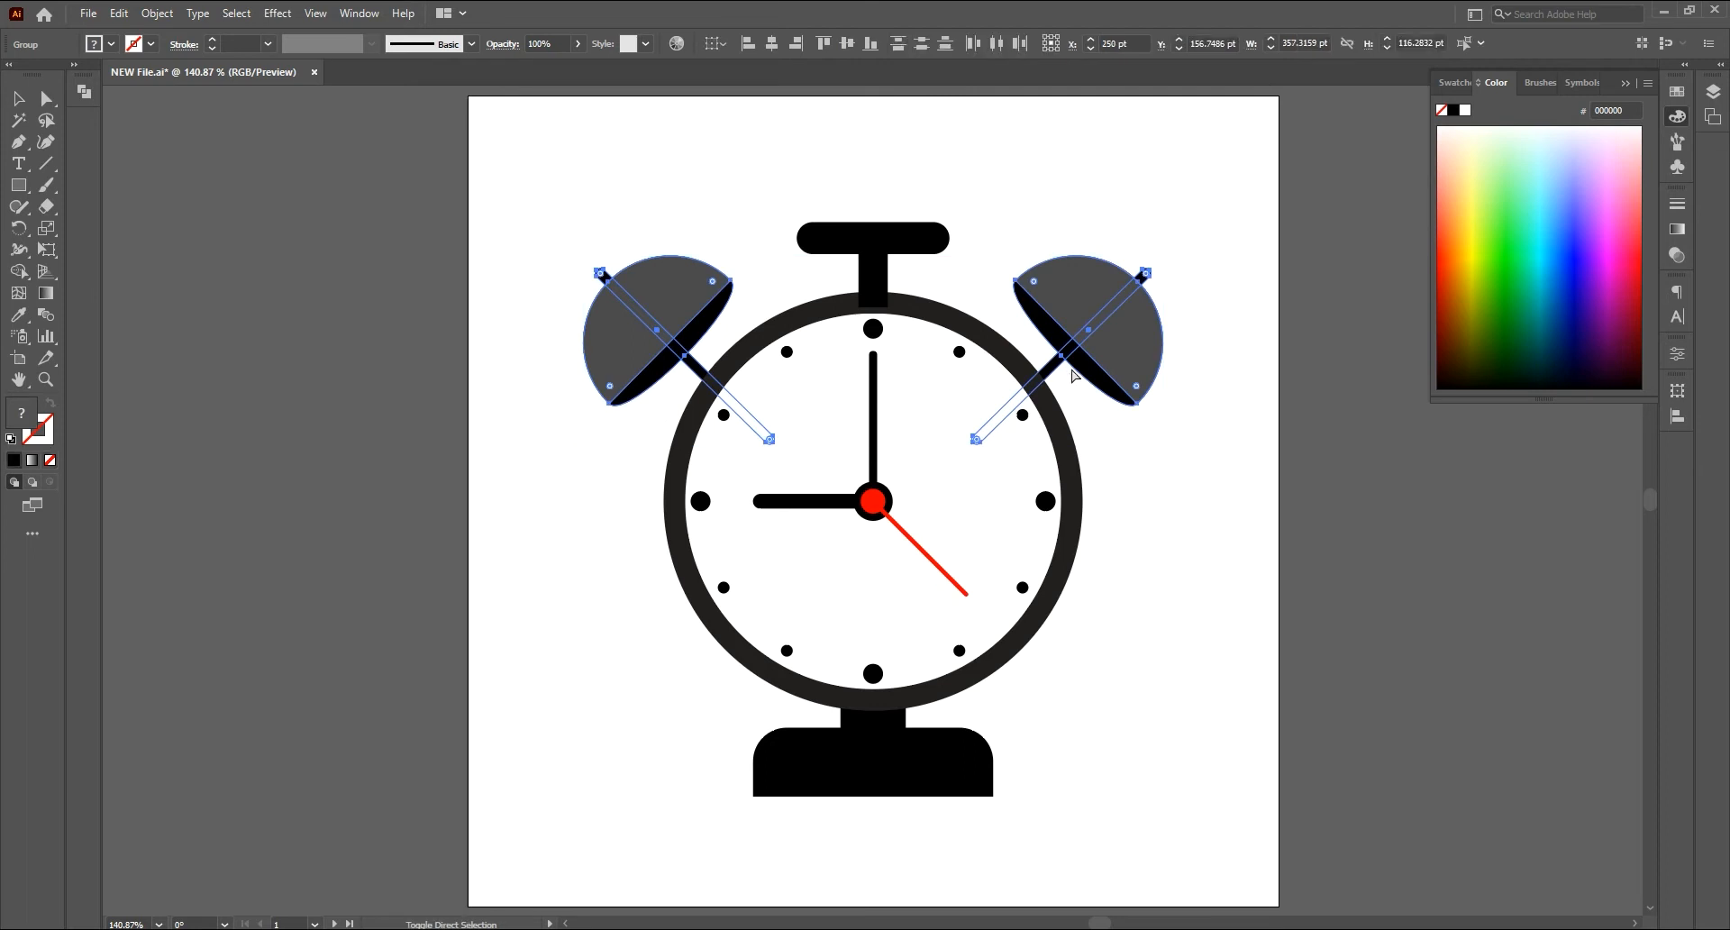
pyautogui.click(733, 272)
pyautogui.click(653, 294)
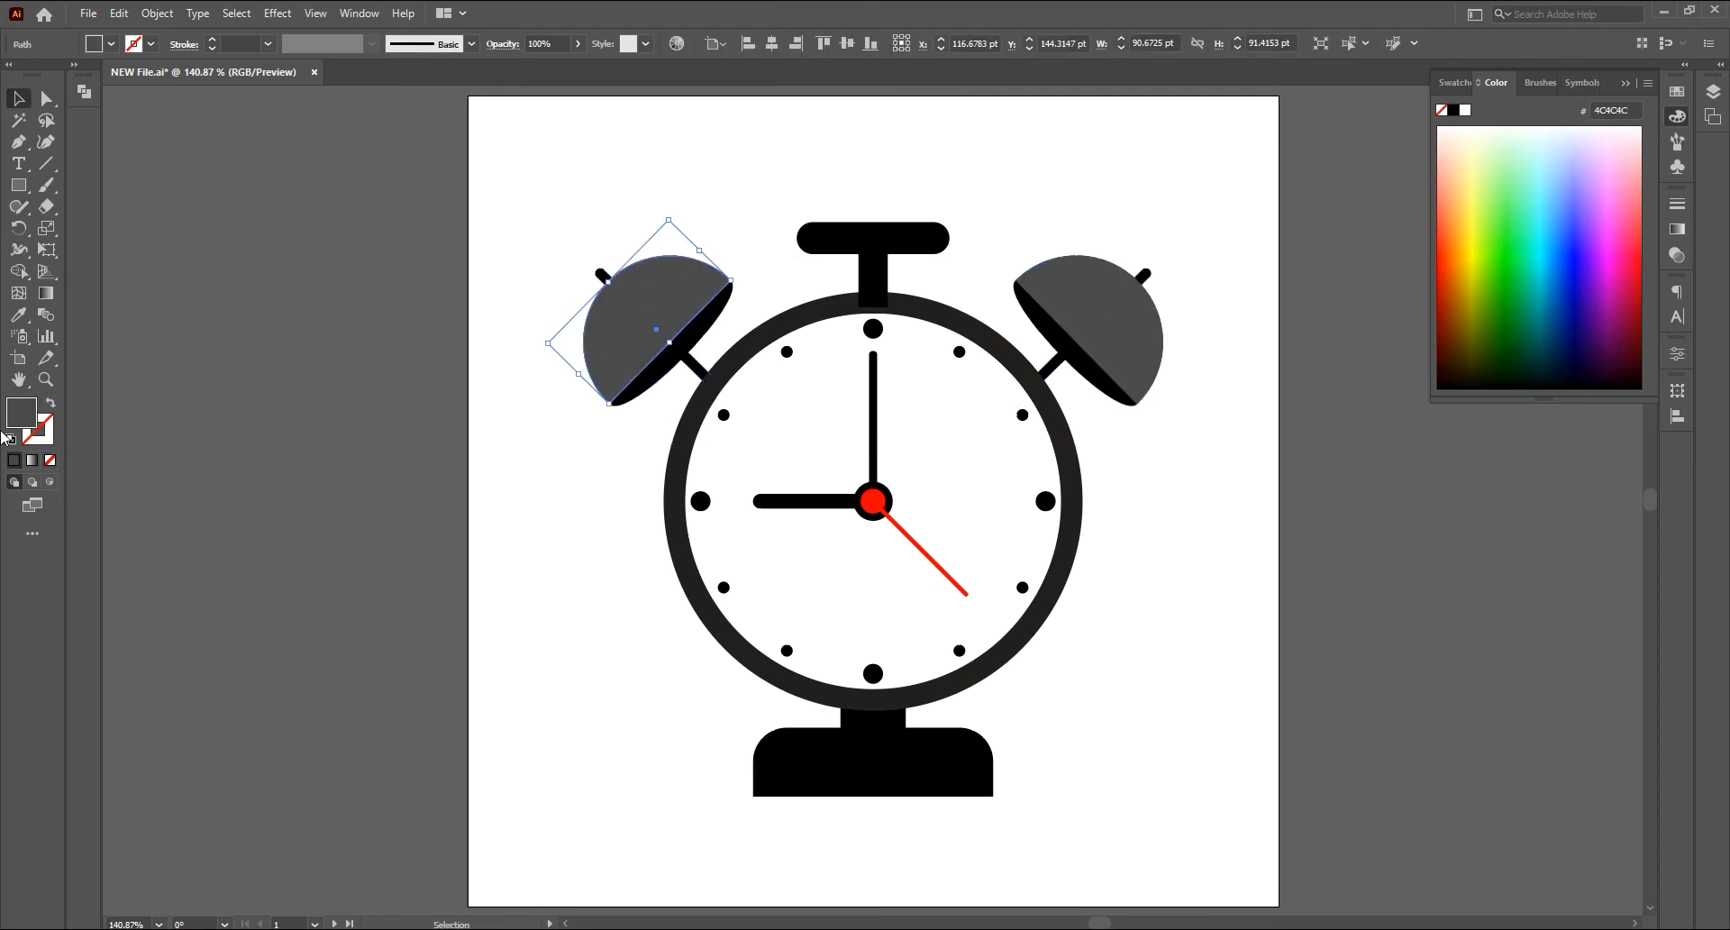
pyautogui.doubleClick(20, 412)
pyautogui.write('FFF200')
pyautogui.click(1456, 374)
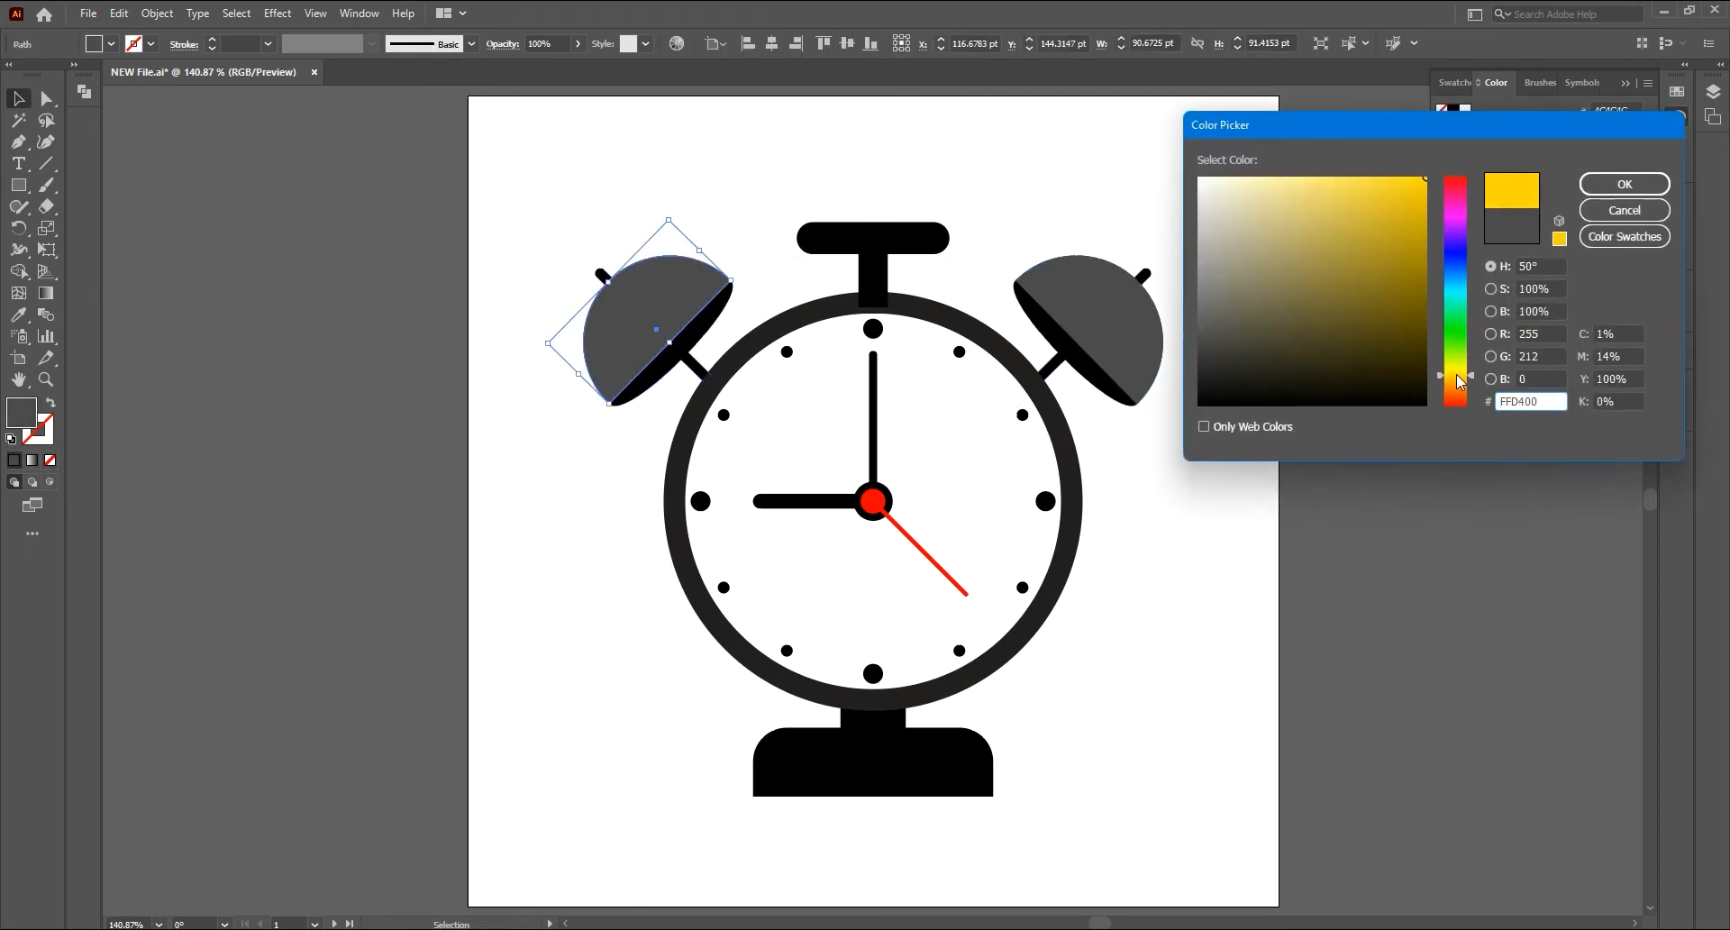
pyautogui.click(1624, 184)
# Step: Apply the dome's yellow to the left bell's black rim shape with the Eyedropper
pyautogui.press('i')
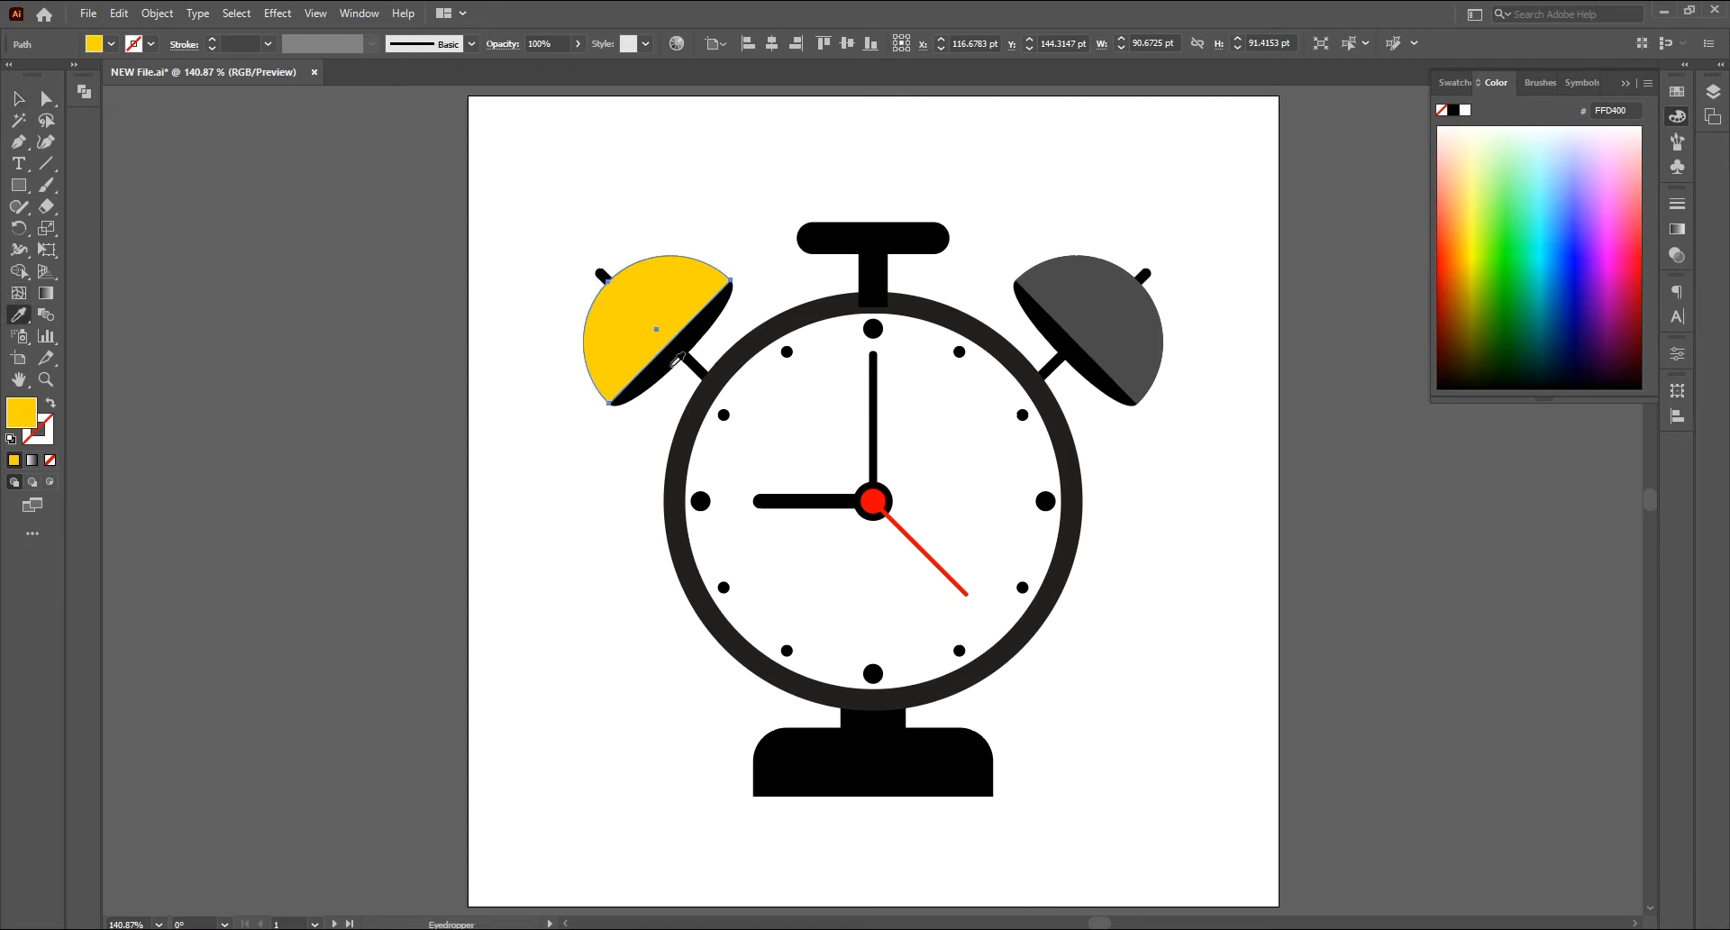
pyautogui.keyDown('ctrl'); pyautogui.click(672, 366); pyautogui.keyUp('ctrl')
pyautogui.click(641, 335)
# Step: Try a darker yellow, EABD00, as the left bell's rim fill and undo it
pyautogui.doubleClick(14, 413)
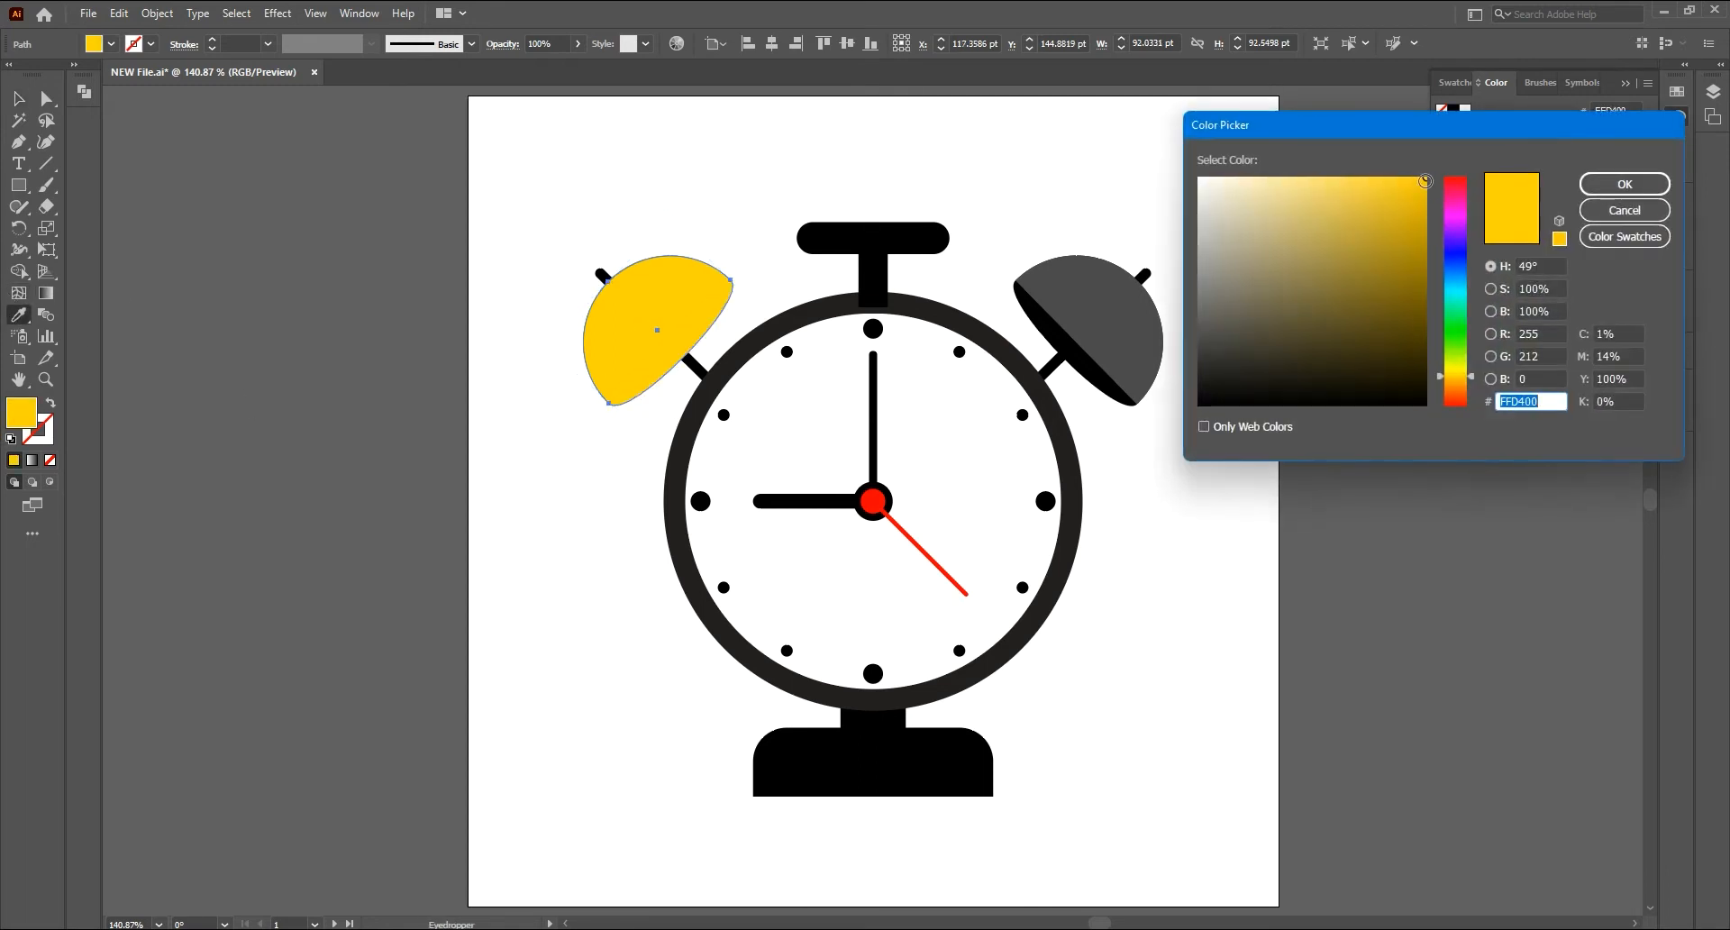
pyautogui.click(1426, 189)
pyautogui.moveTo(1420, 191); pyautogui.dragTo(1423, 198)
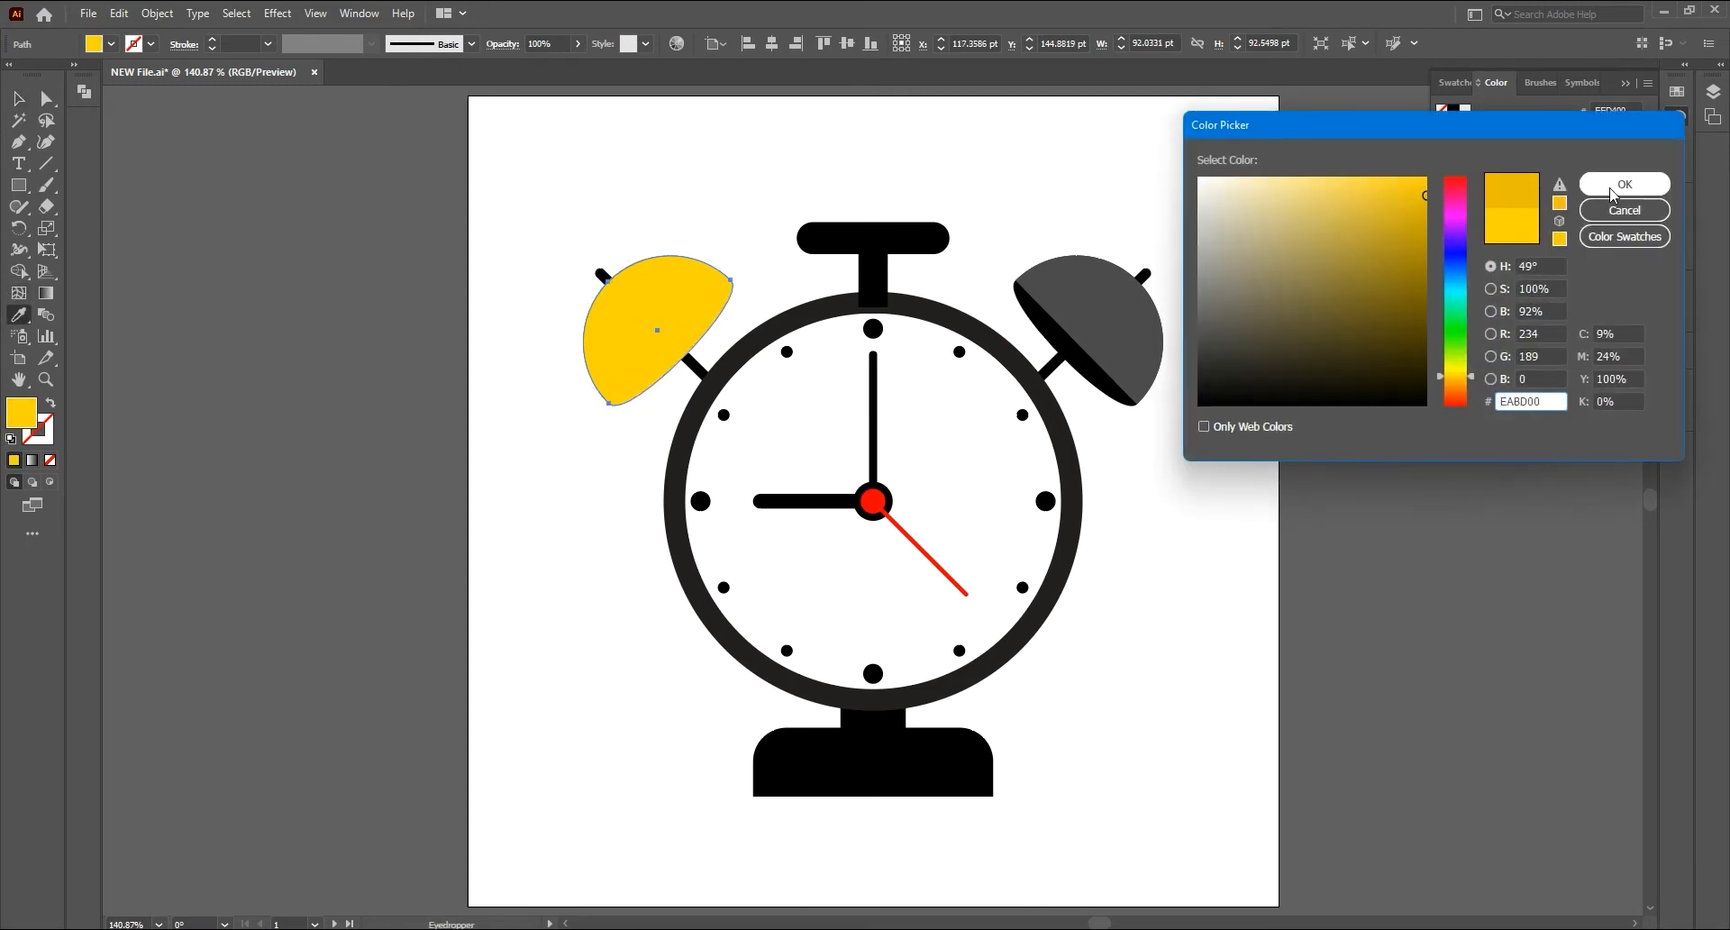
pyautogui.click(1624, 184)
pyautogui.hotkey('ctrl', 'z')
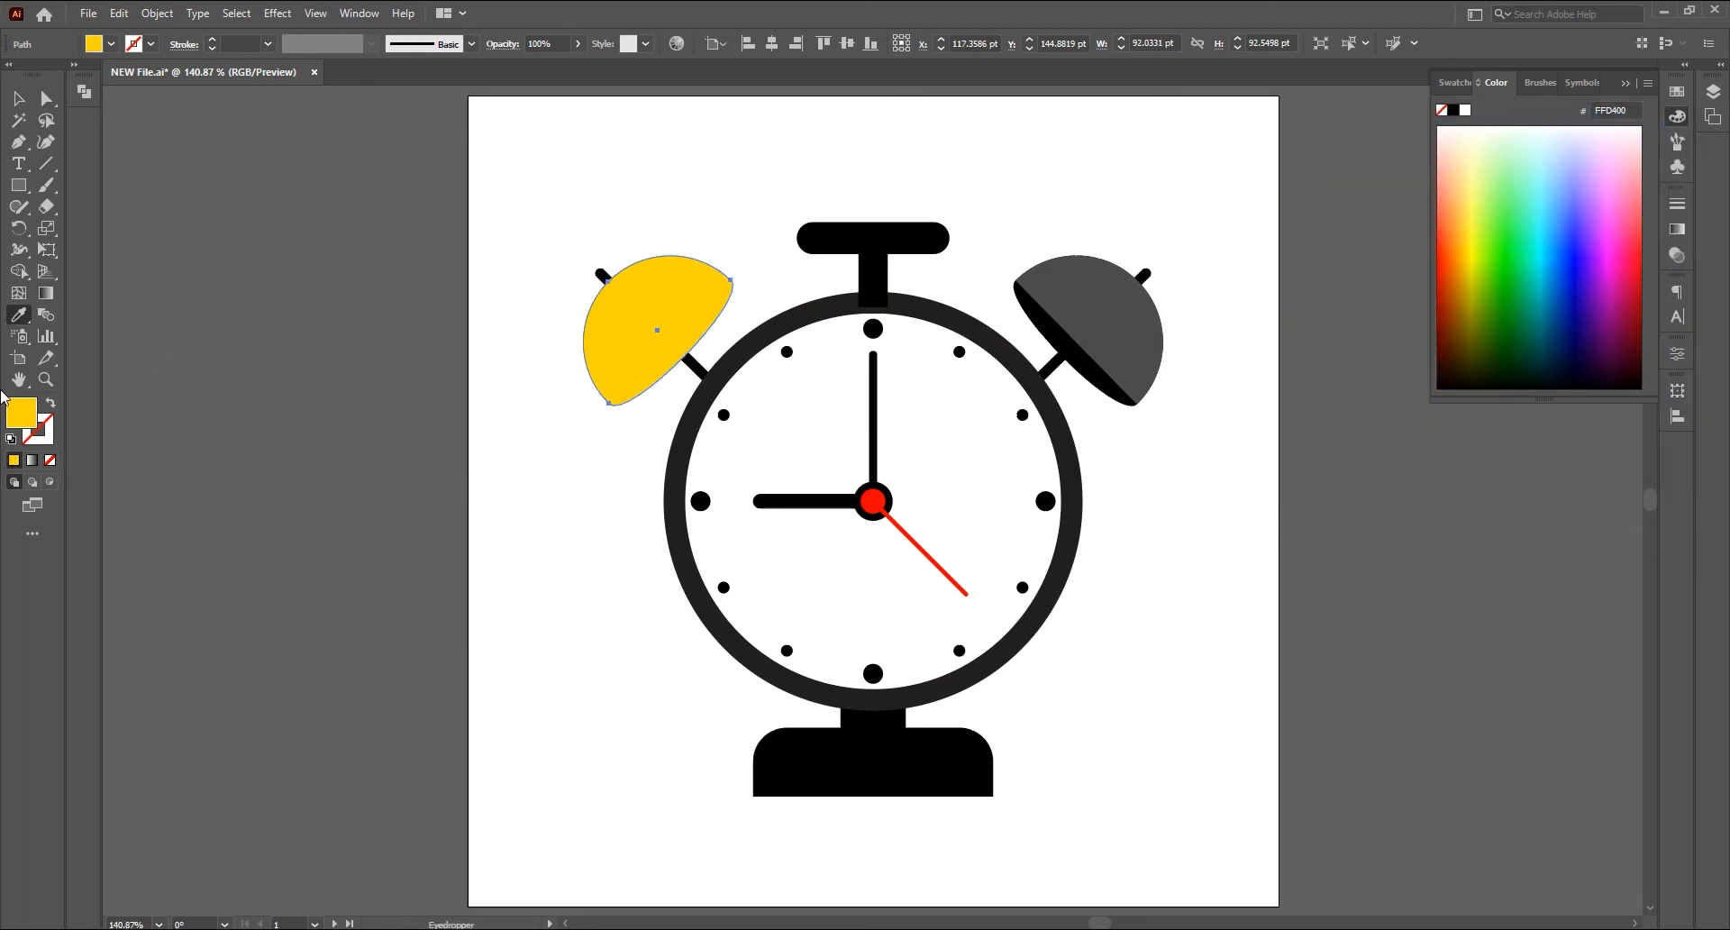
# Step: Fill the left bell's rim shape with orange-yellow FFB600
pyautogui.doubleClick(30, 414)
pyautogui.moveTo(1468, 375); pyautogui.dragTo(1470, 380)
pyautogui.click(1598, 184)
pyautogui.press('v')
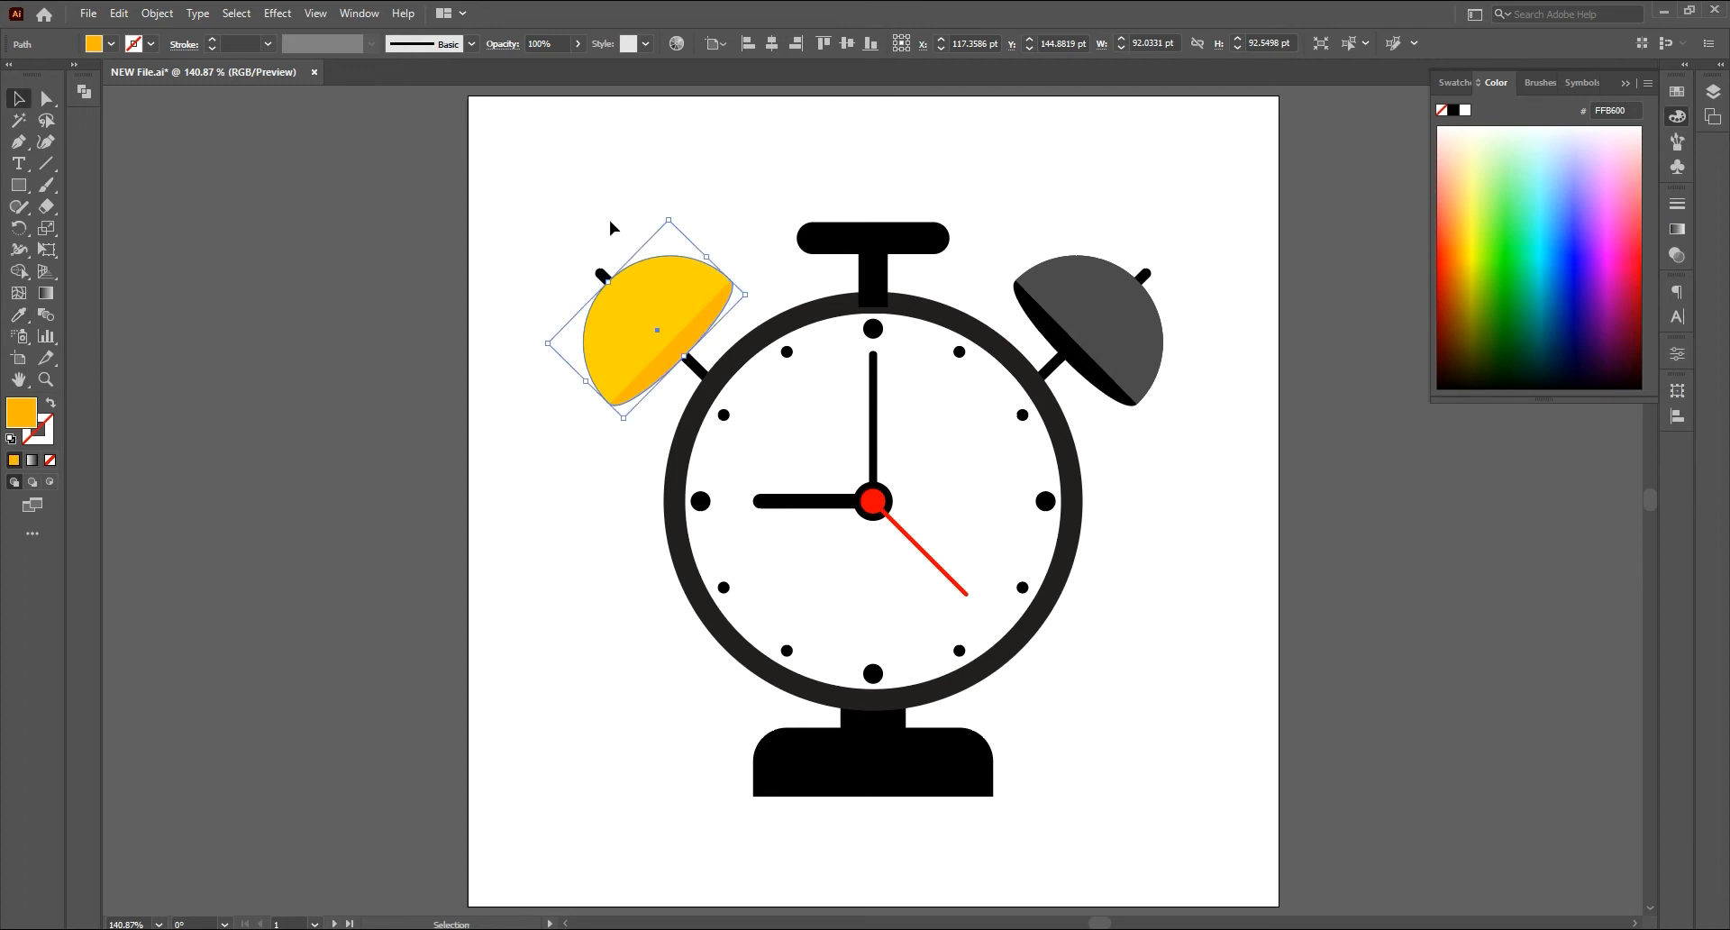
pyautogui.click(610, 228)
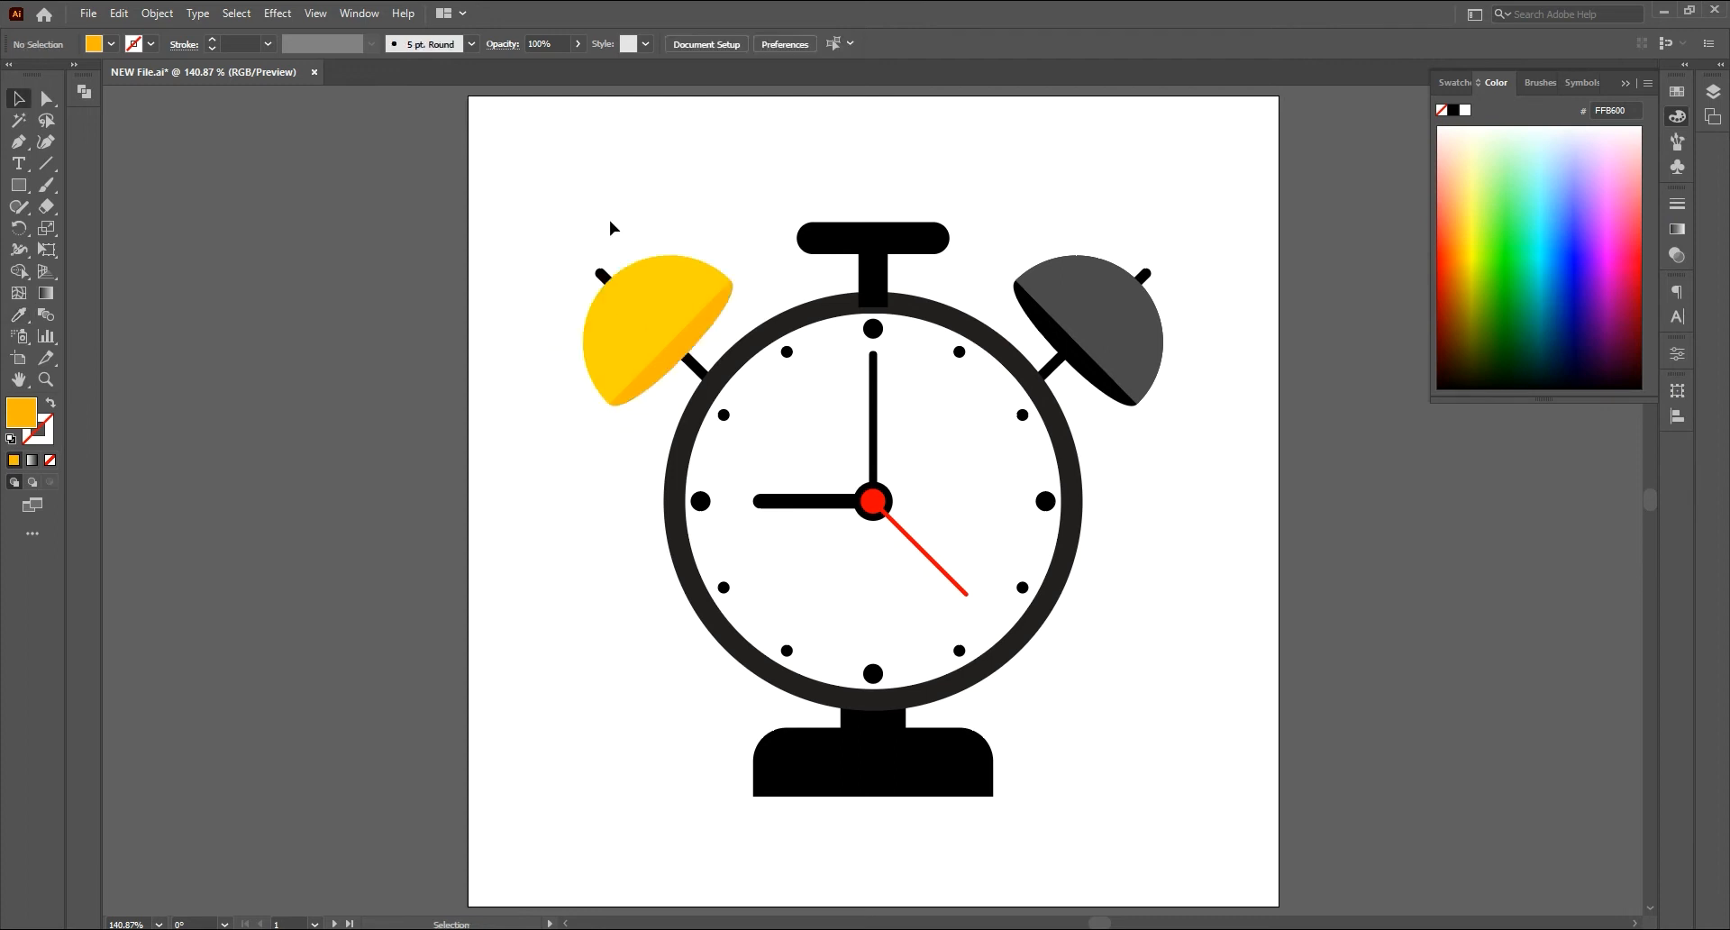
# Step: Copy the left bell's yellow dome and paste the copy in place on top of it
pyautogui.click(627, 291)
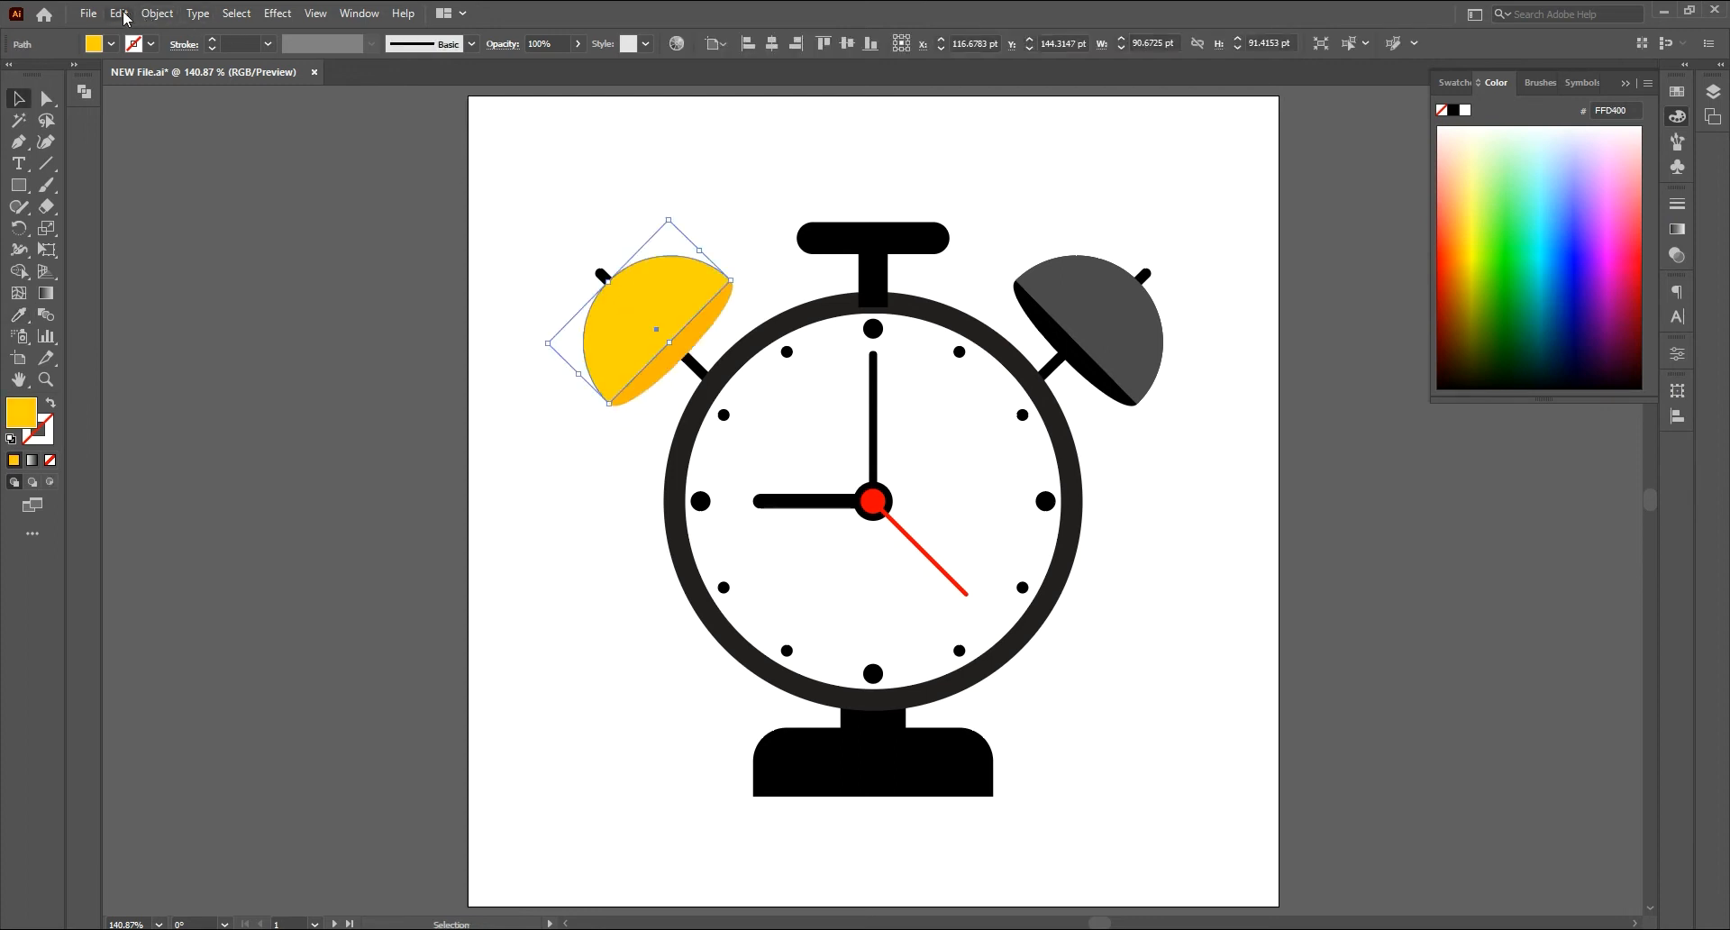
pyautogui.click(126, 17)
pyautogui.click(150, 101)
pyautogui.click(120, 13)
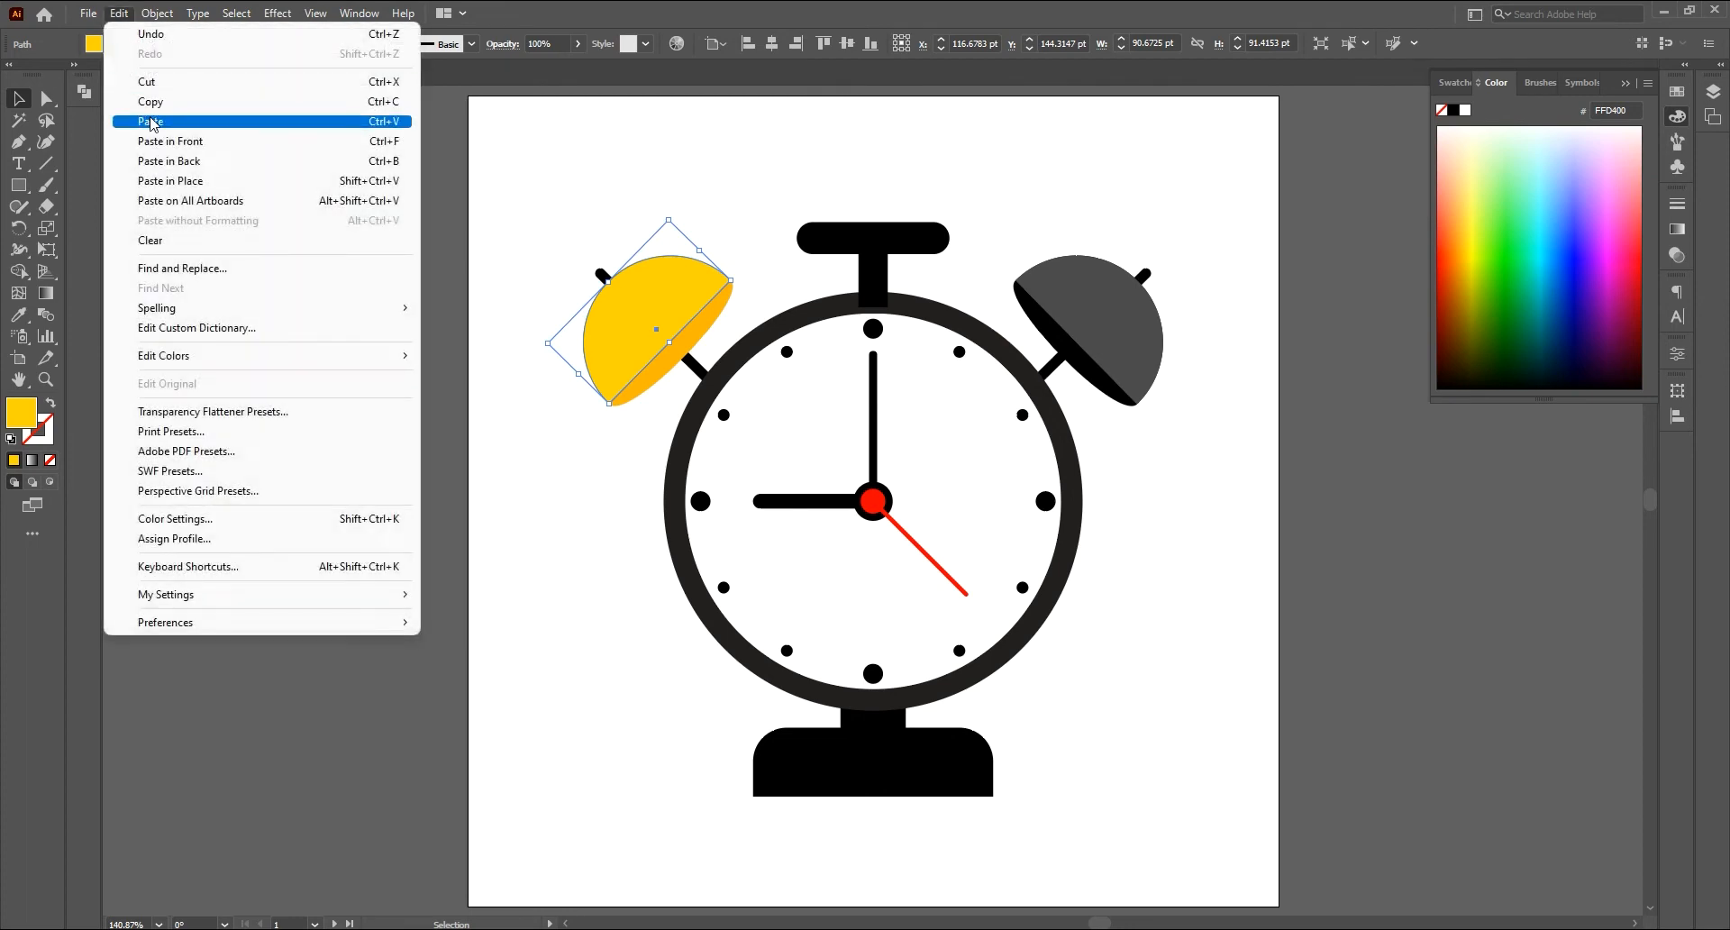
pyautogui.click(180, 180)
# Step: Reshape the pasted dome with the Pen tool into a crescent along its outer-left side, adding a base anchor, removing the right corner and curving the inner edge
pyautogui.press('p')
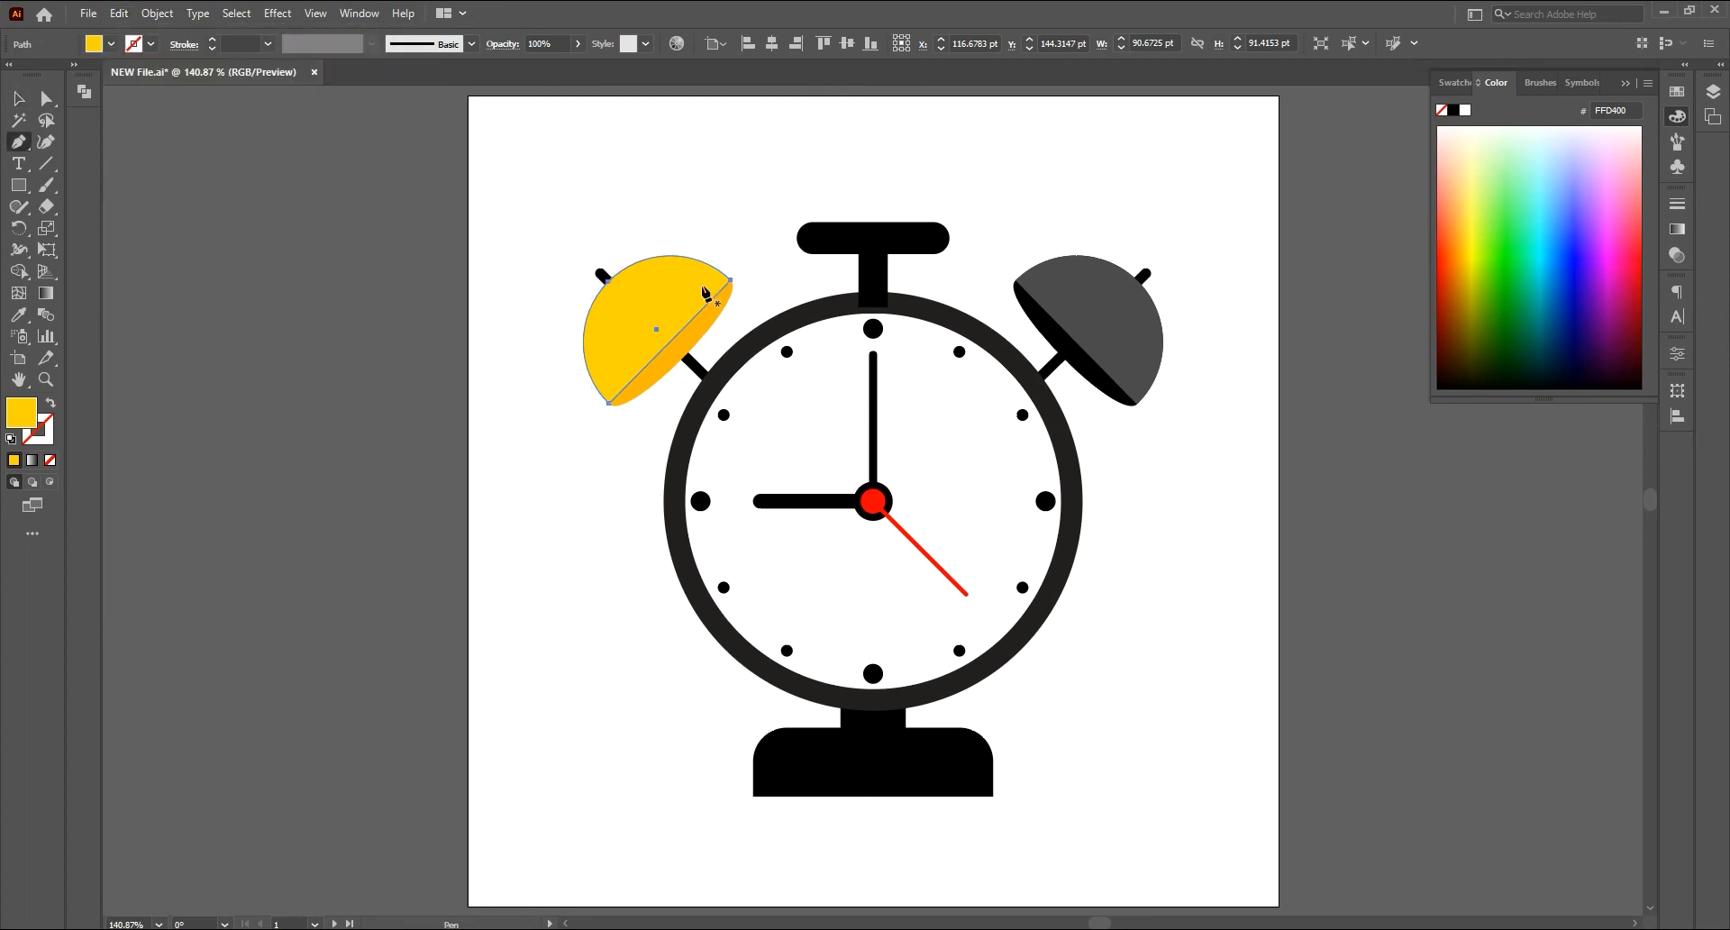
pyautogui.click(638, 374)
pyautogui.click(730, 280)
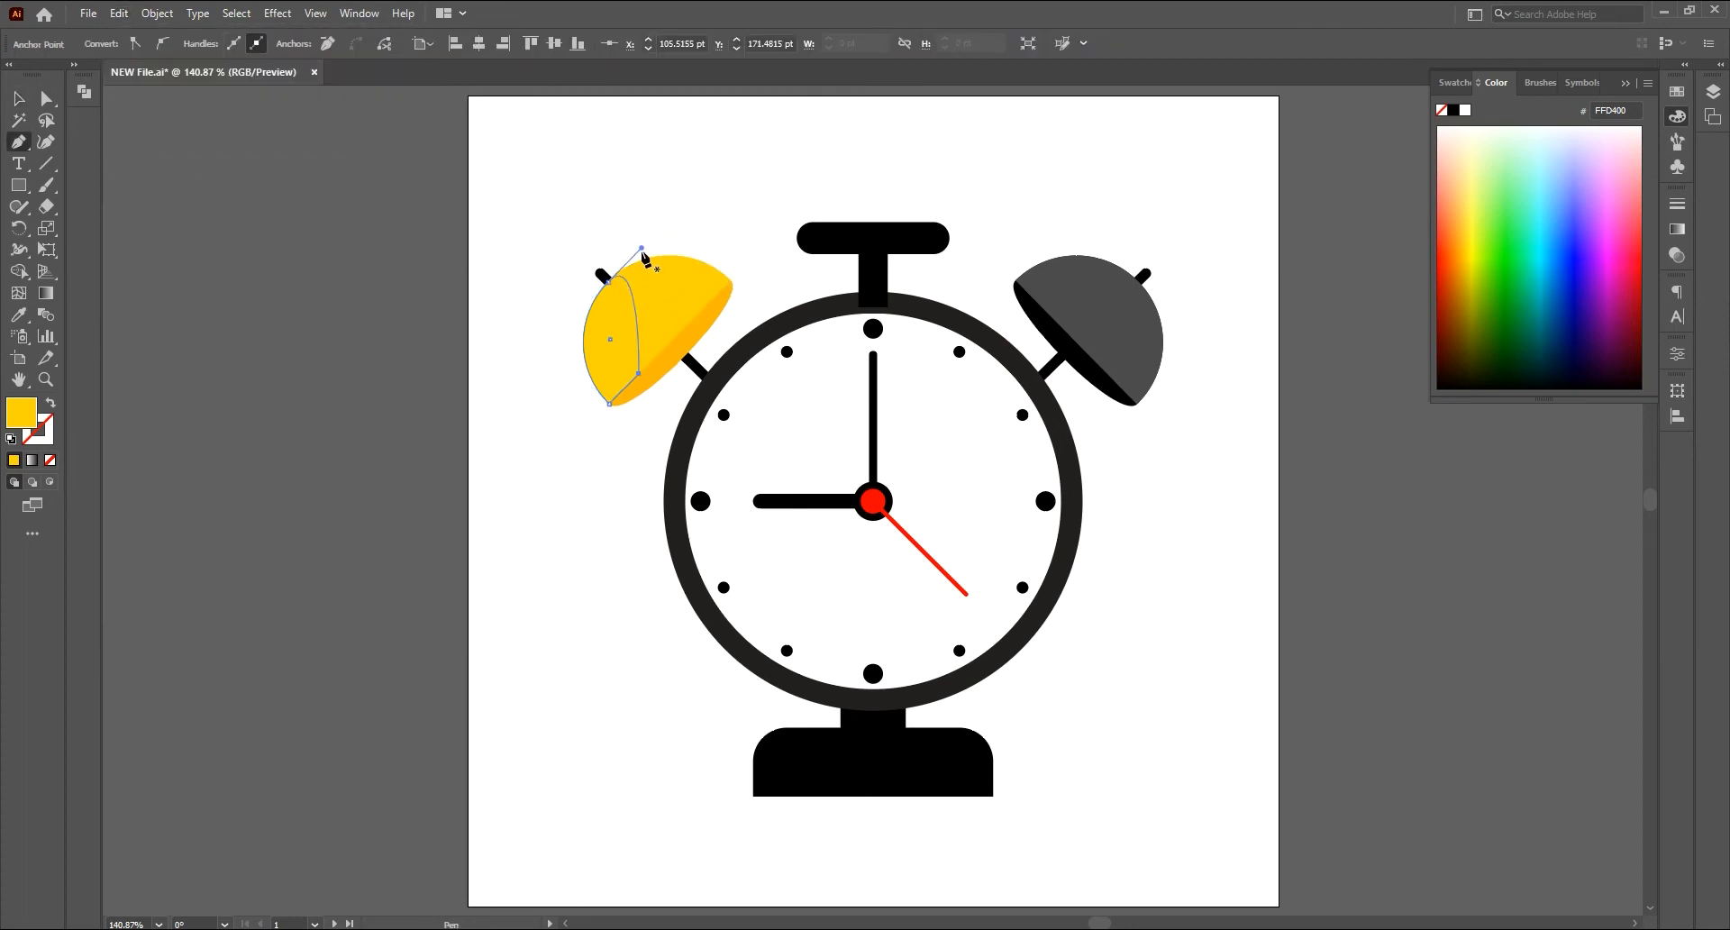
pyautogui.keyDown('alt'); pyautogui.moveTo(641, 249); pyautogui.dragTo(637, 303); pyautogui.keyUp('alt')
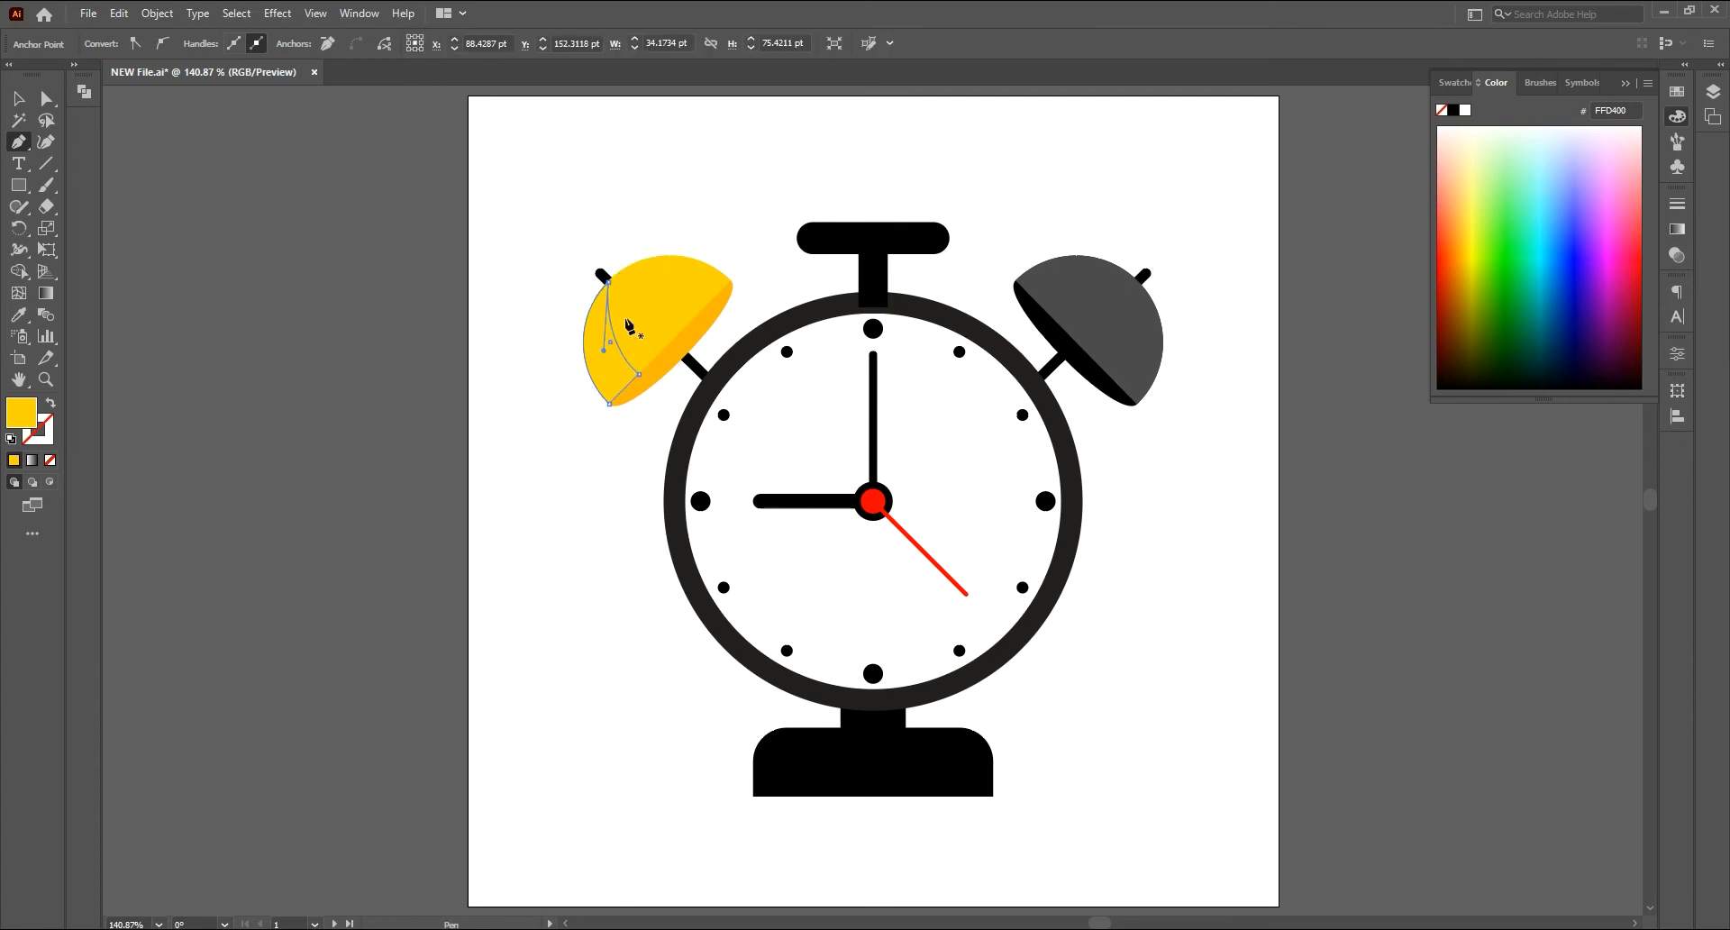
pyautogui.press('v')
# Step: Fill the crescent on the left bell with black 000000 and set its opacity to 30%
pyautogui.doubleClick(22, 413)
pyautogui.write('000000')
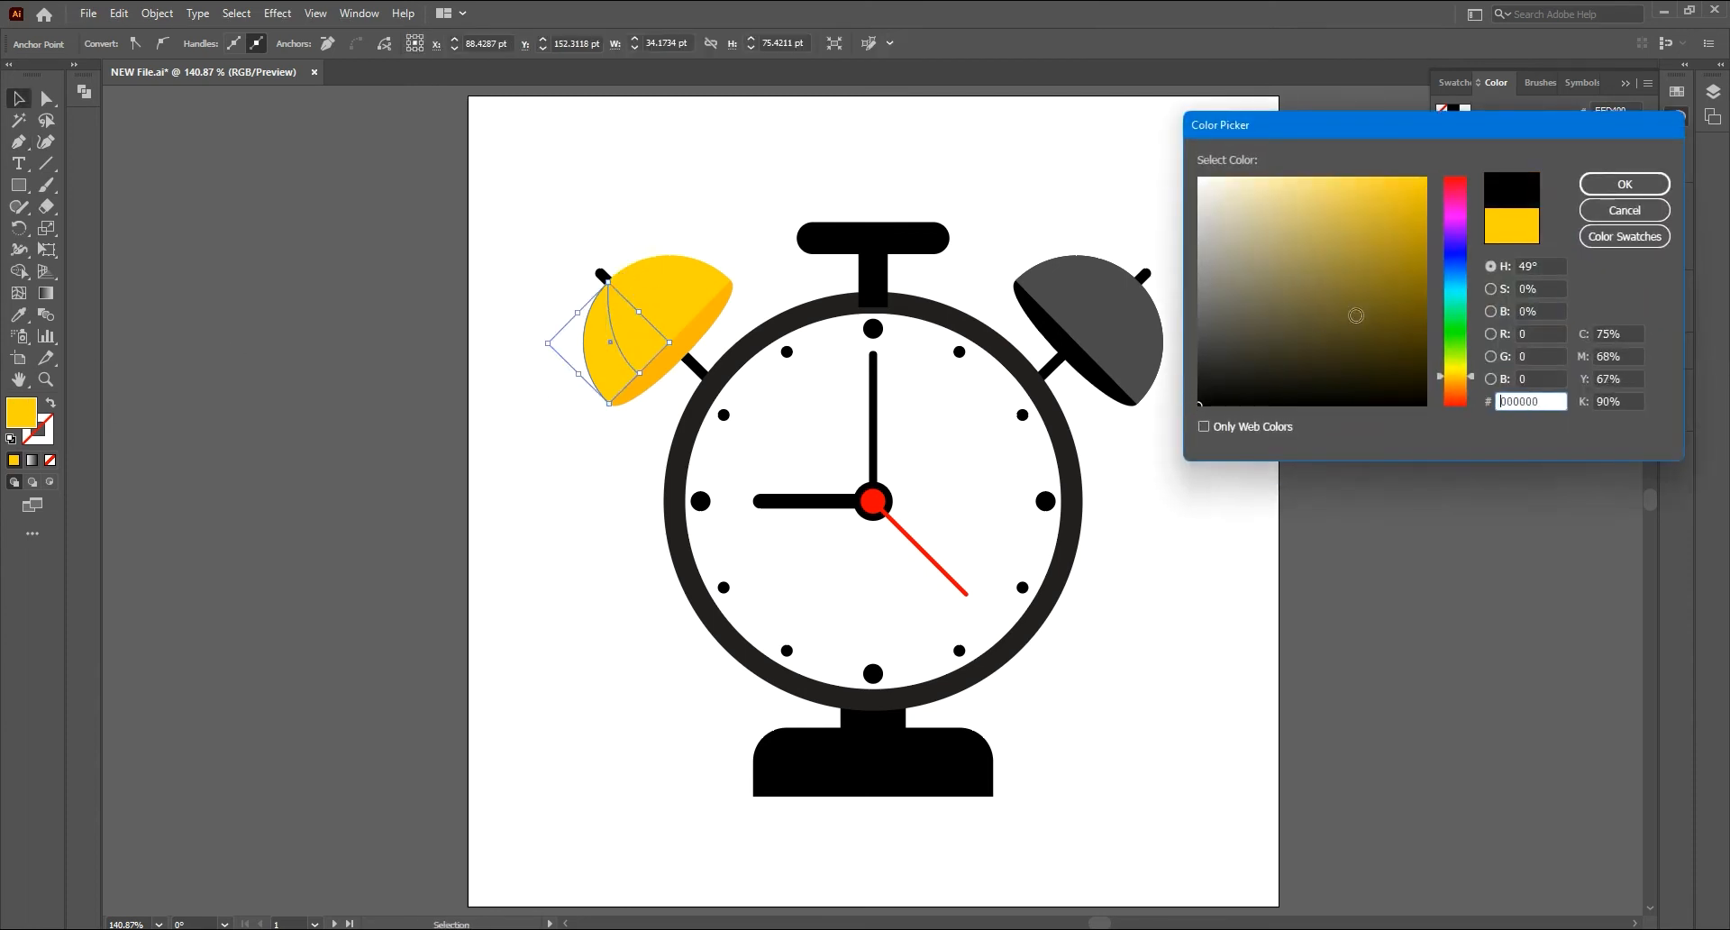
pyautogui.click(1624, 184)
pyautogui.click(333, 293)
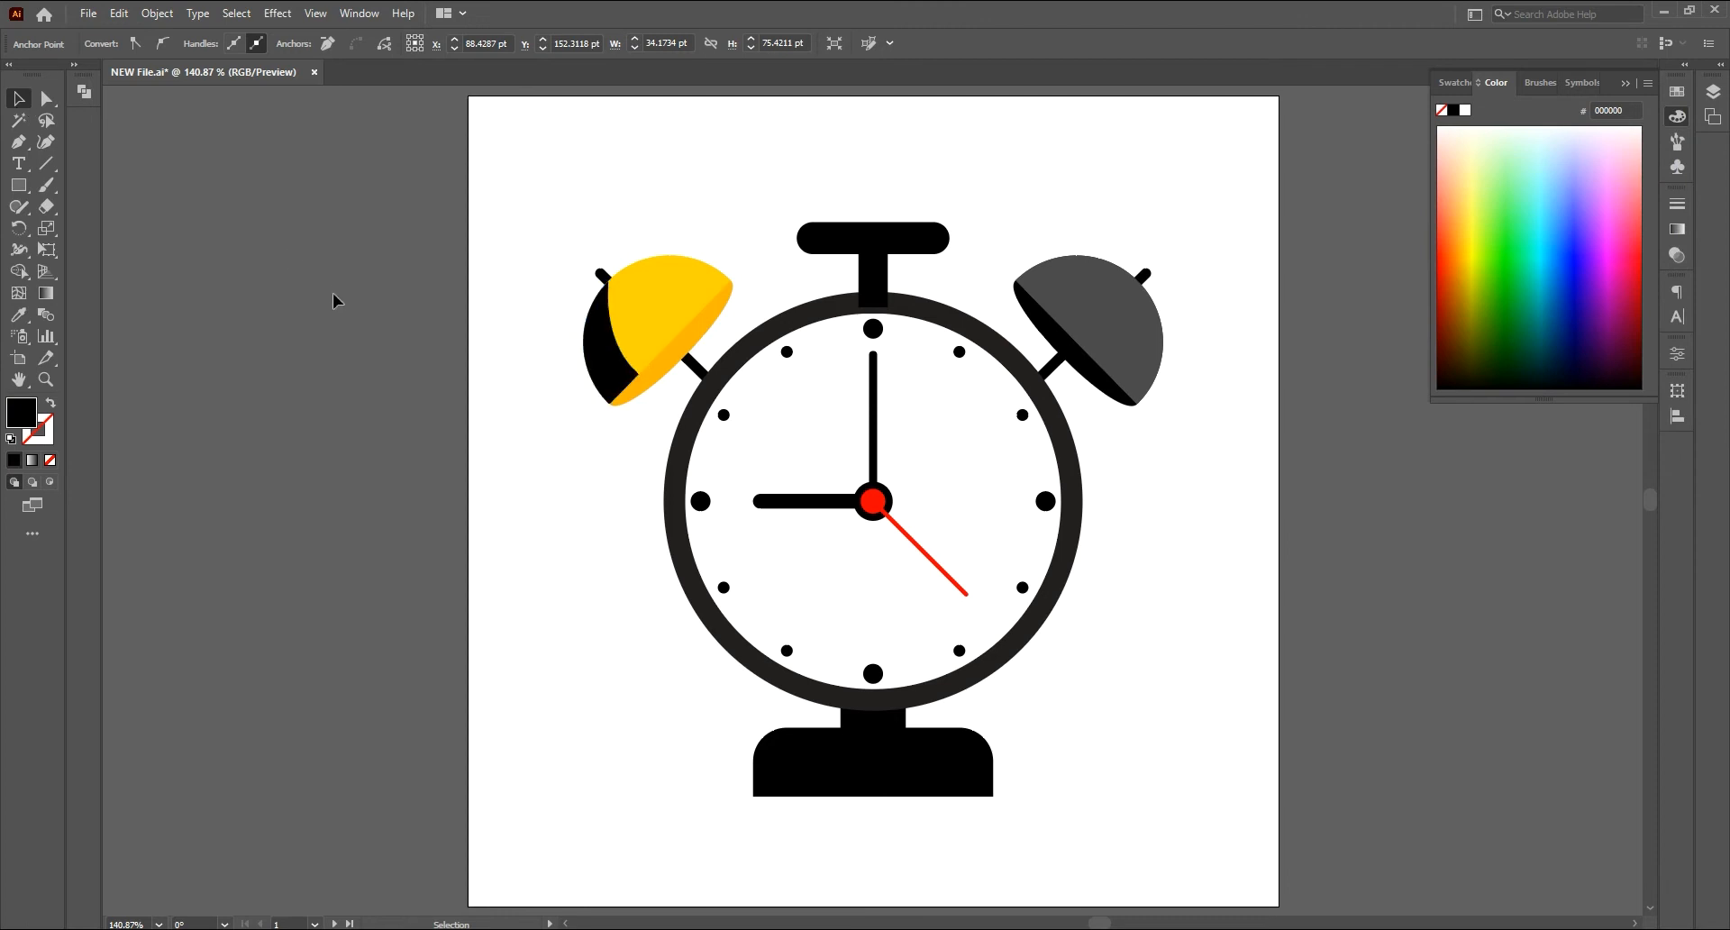
pyautogui.click(602, 342)
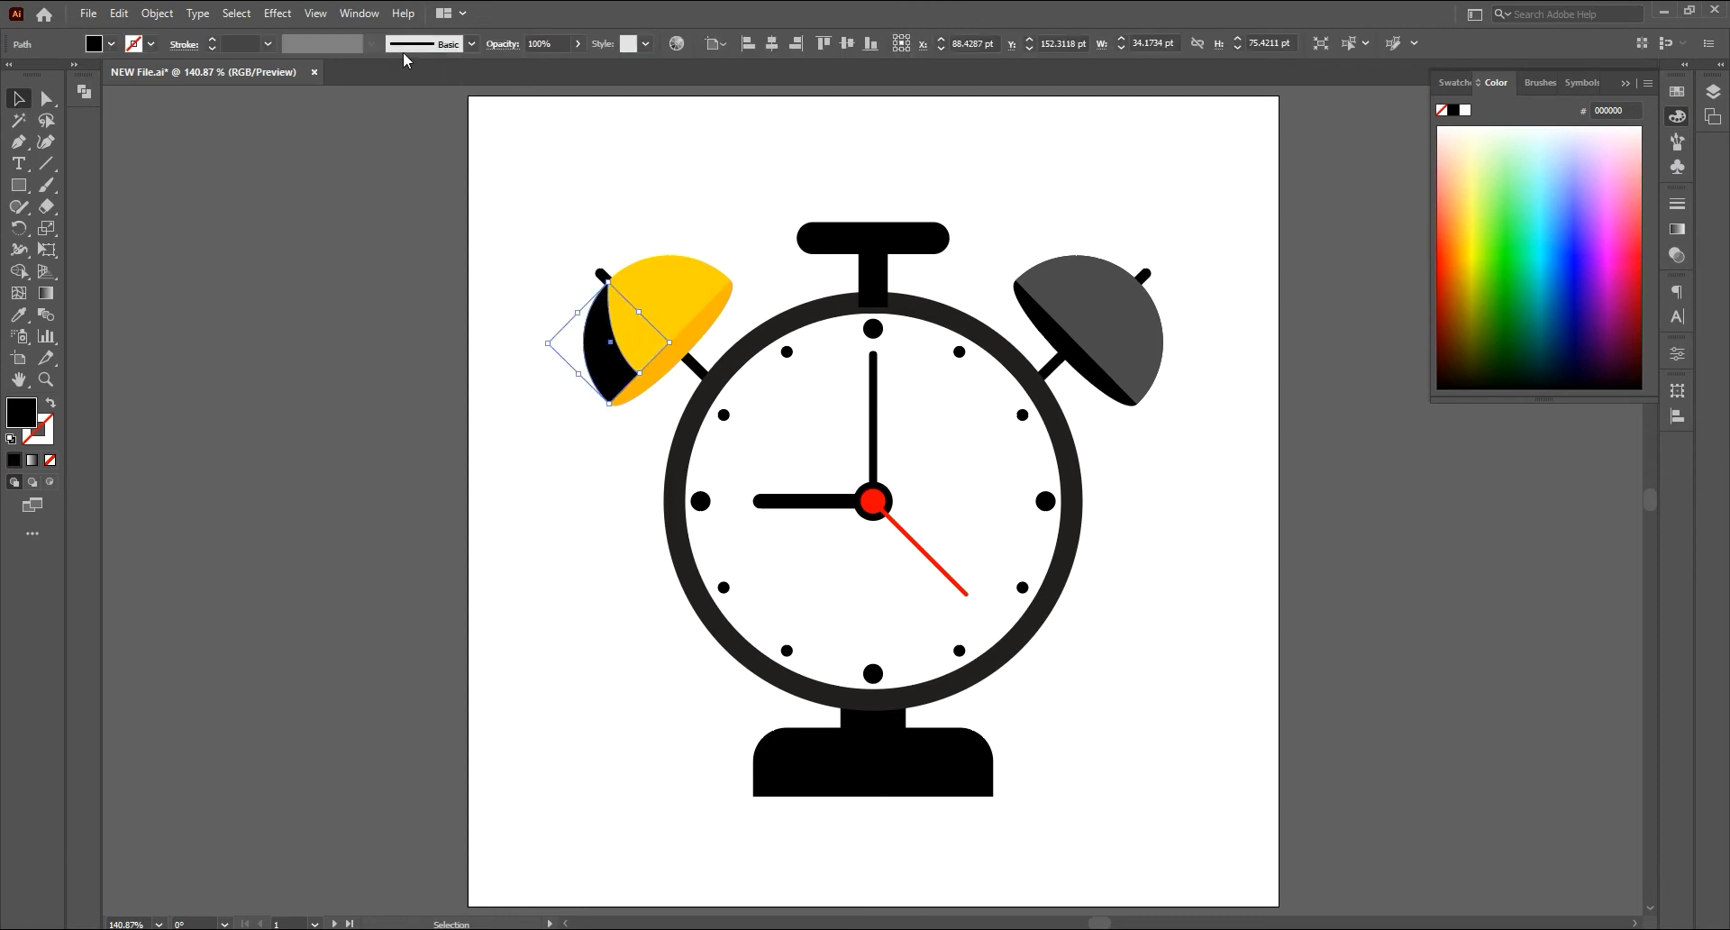
pyautogui.click(555, 38)
pyautogui.write('30')
pyautogui.press('Return')
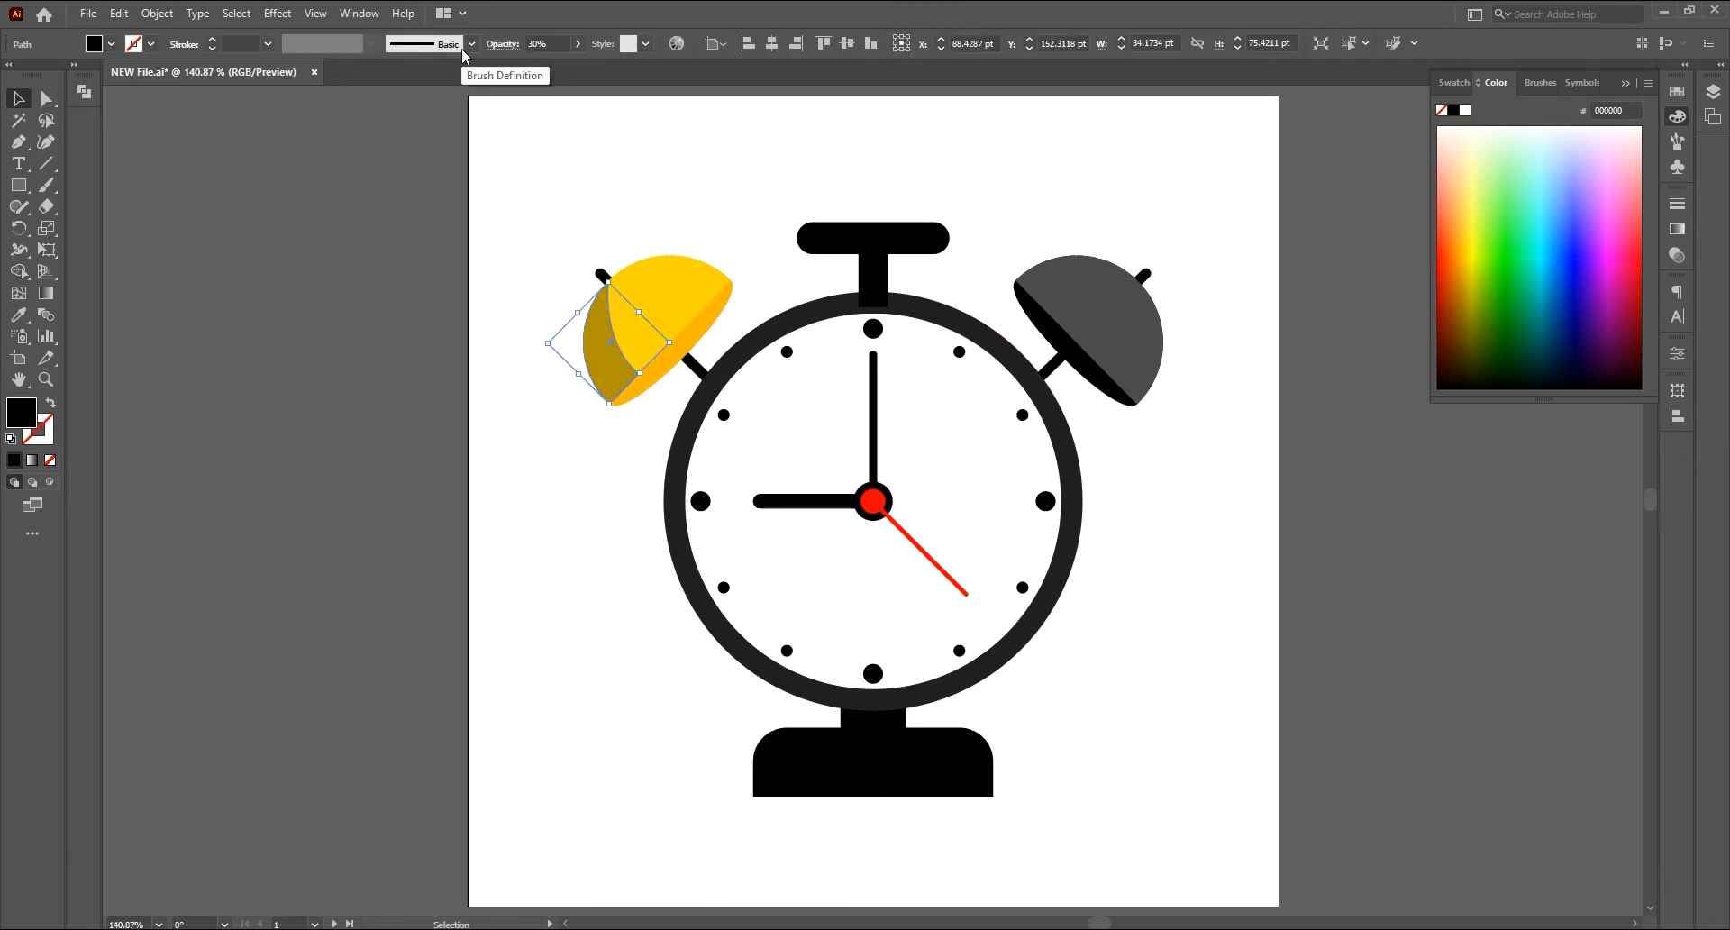
# Step: Lower the opacity of the left bell's black shading crescent to 5%
pyautogui.write('15')
pyautogui.press('Return')
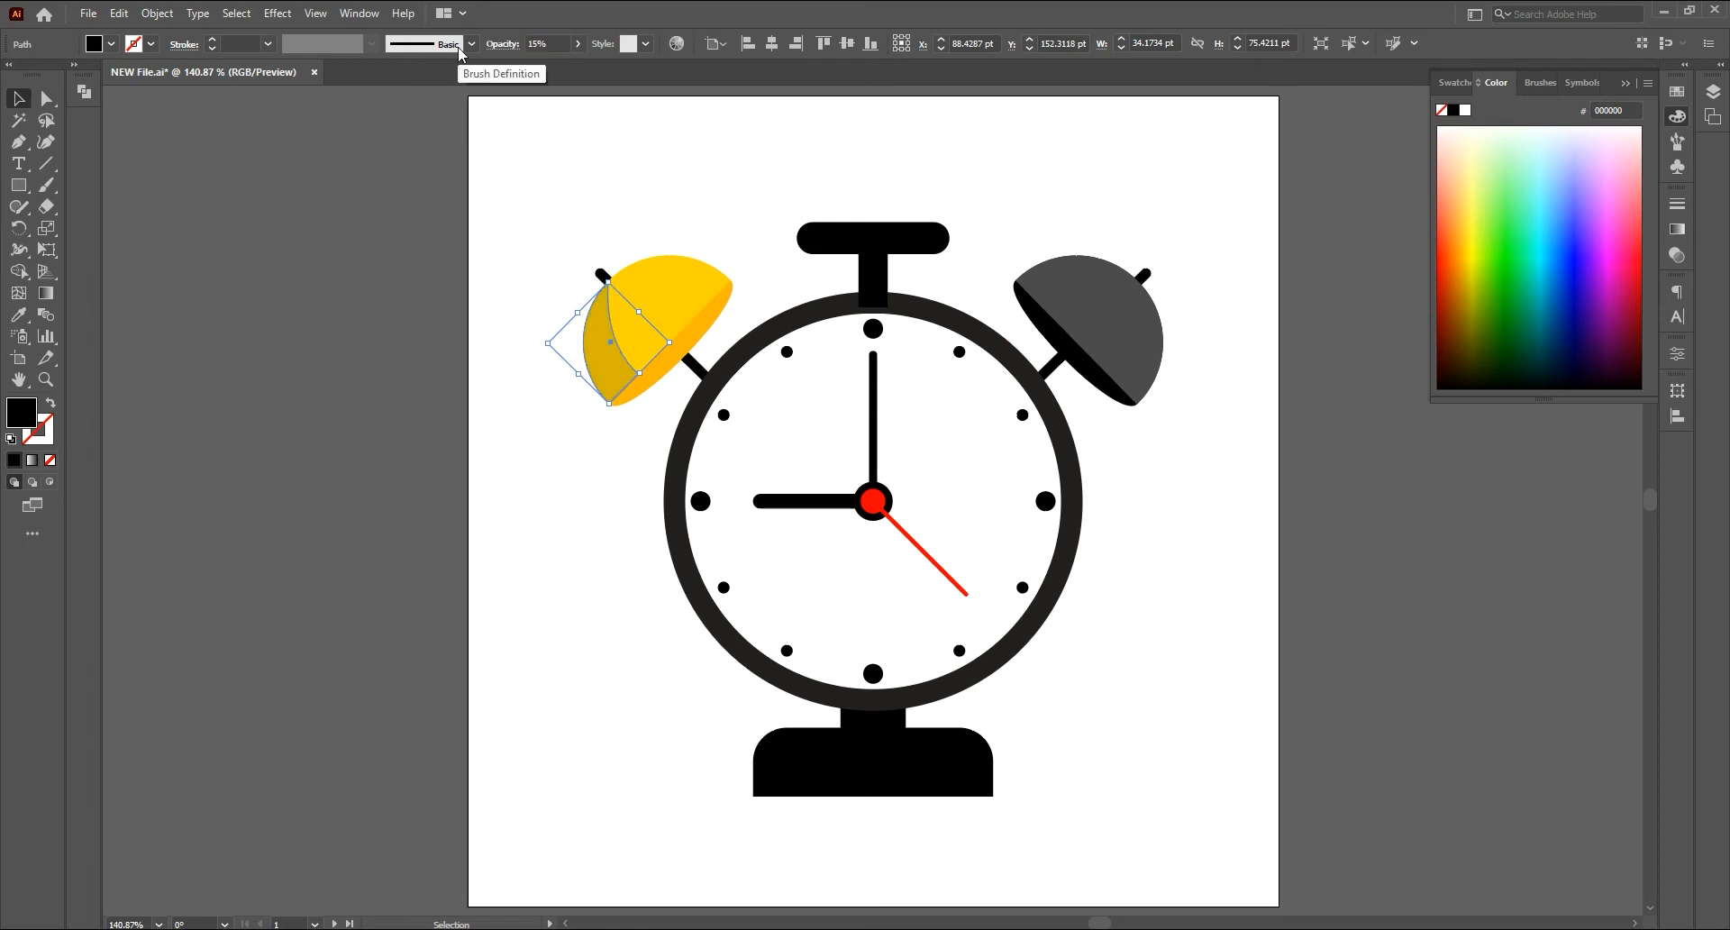
pyautogui.write('5')
pyautogui.press('Return')
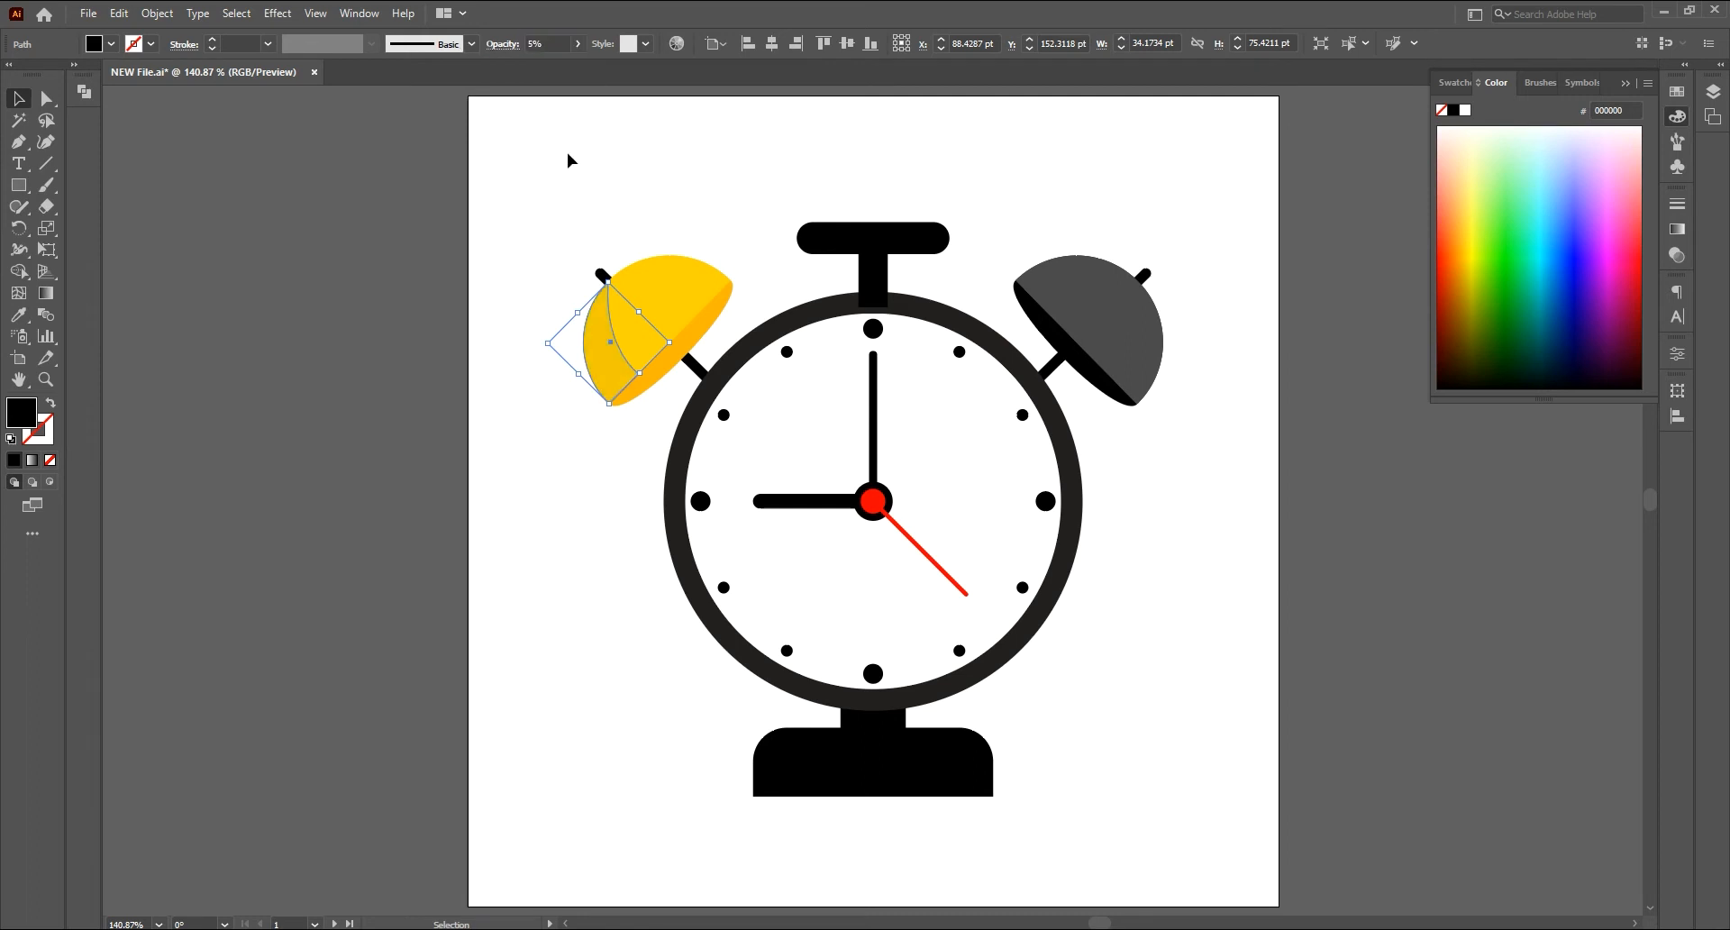
pyautogui.click(598, 173)
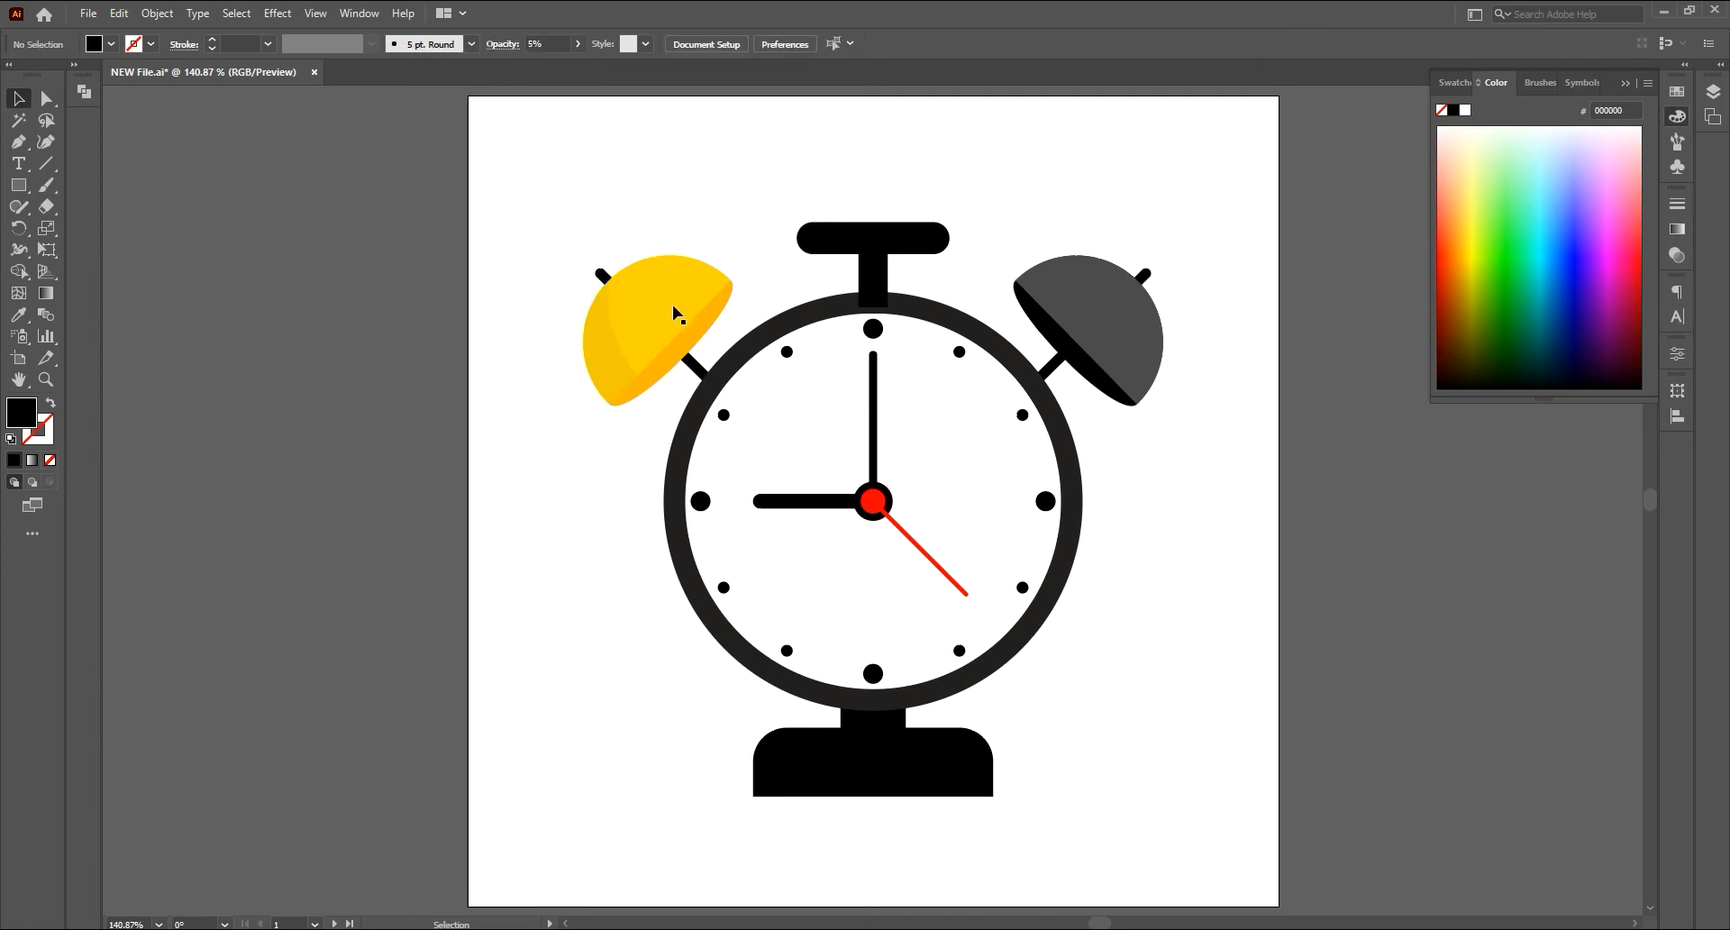
# Step: Draw a curved motion line above the left bell with the Pen tool, using a black stroke and no fill
pyautogui.click(18, 142)
pyautogui.click(626, 244)
pyautogui.moveTo(726, 253); pyautogui.dragTo(776, 290)
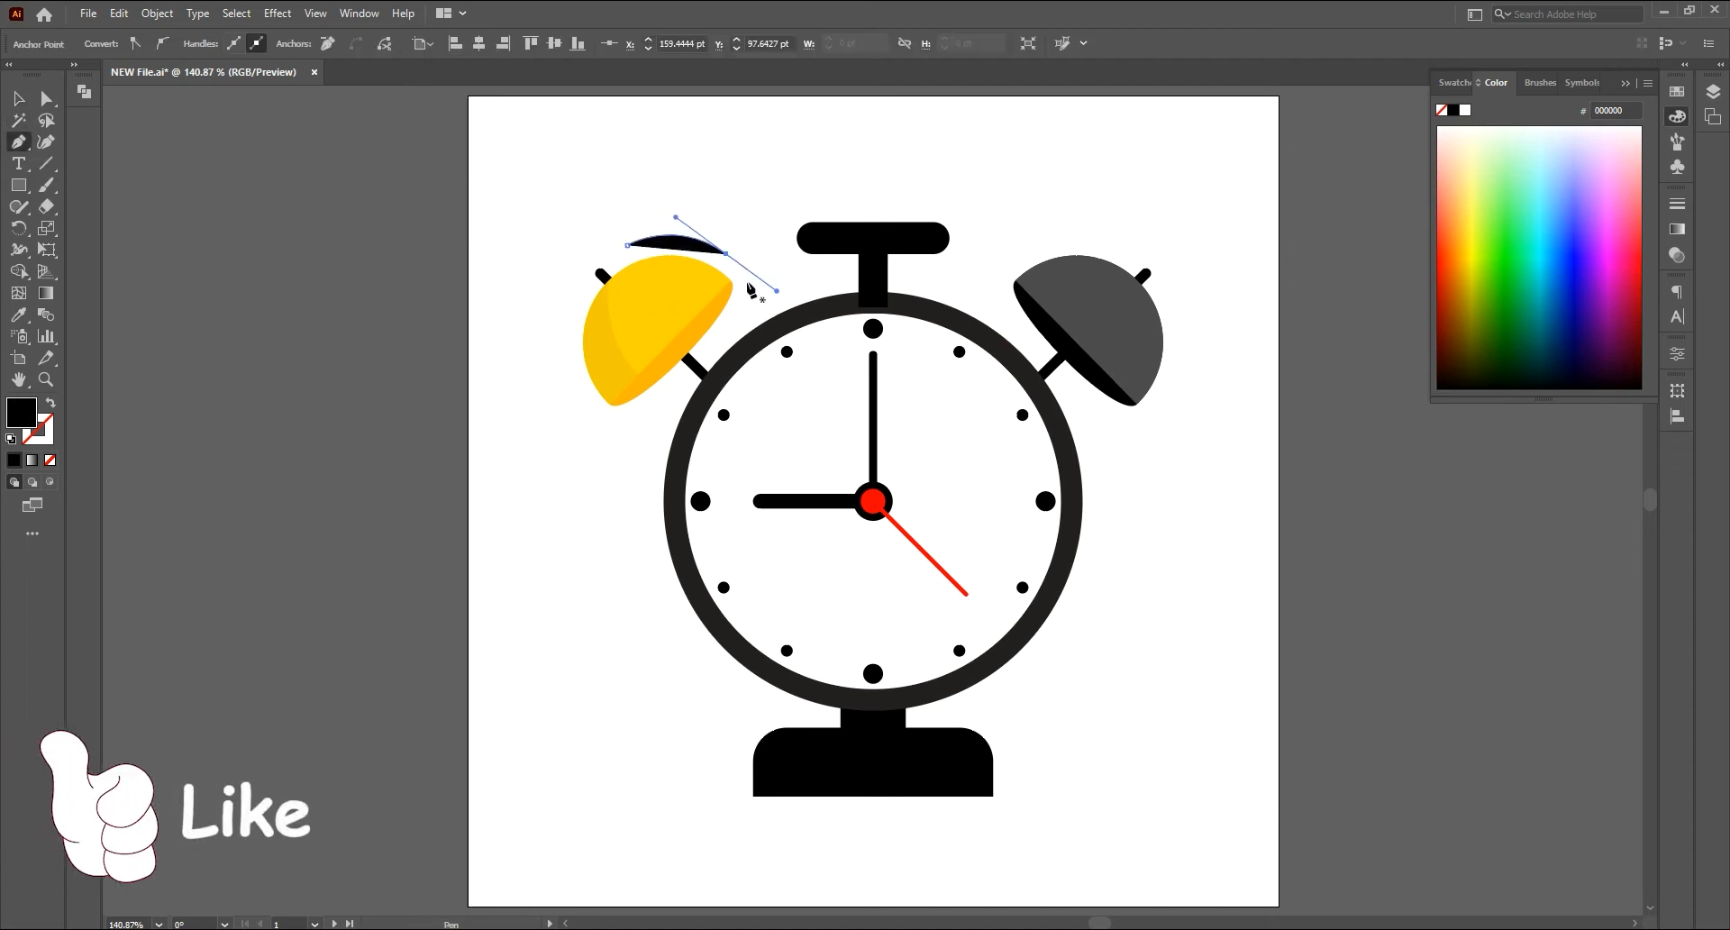
pyautogui.click(49, 459)
pyautogui.keyDown('ctrl'); pyautogui.click(581, 291); pyautogui.keyUp('ctrl')
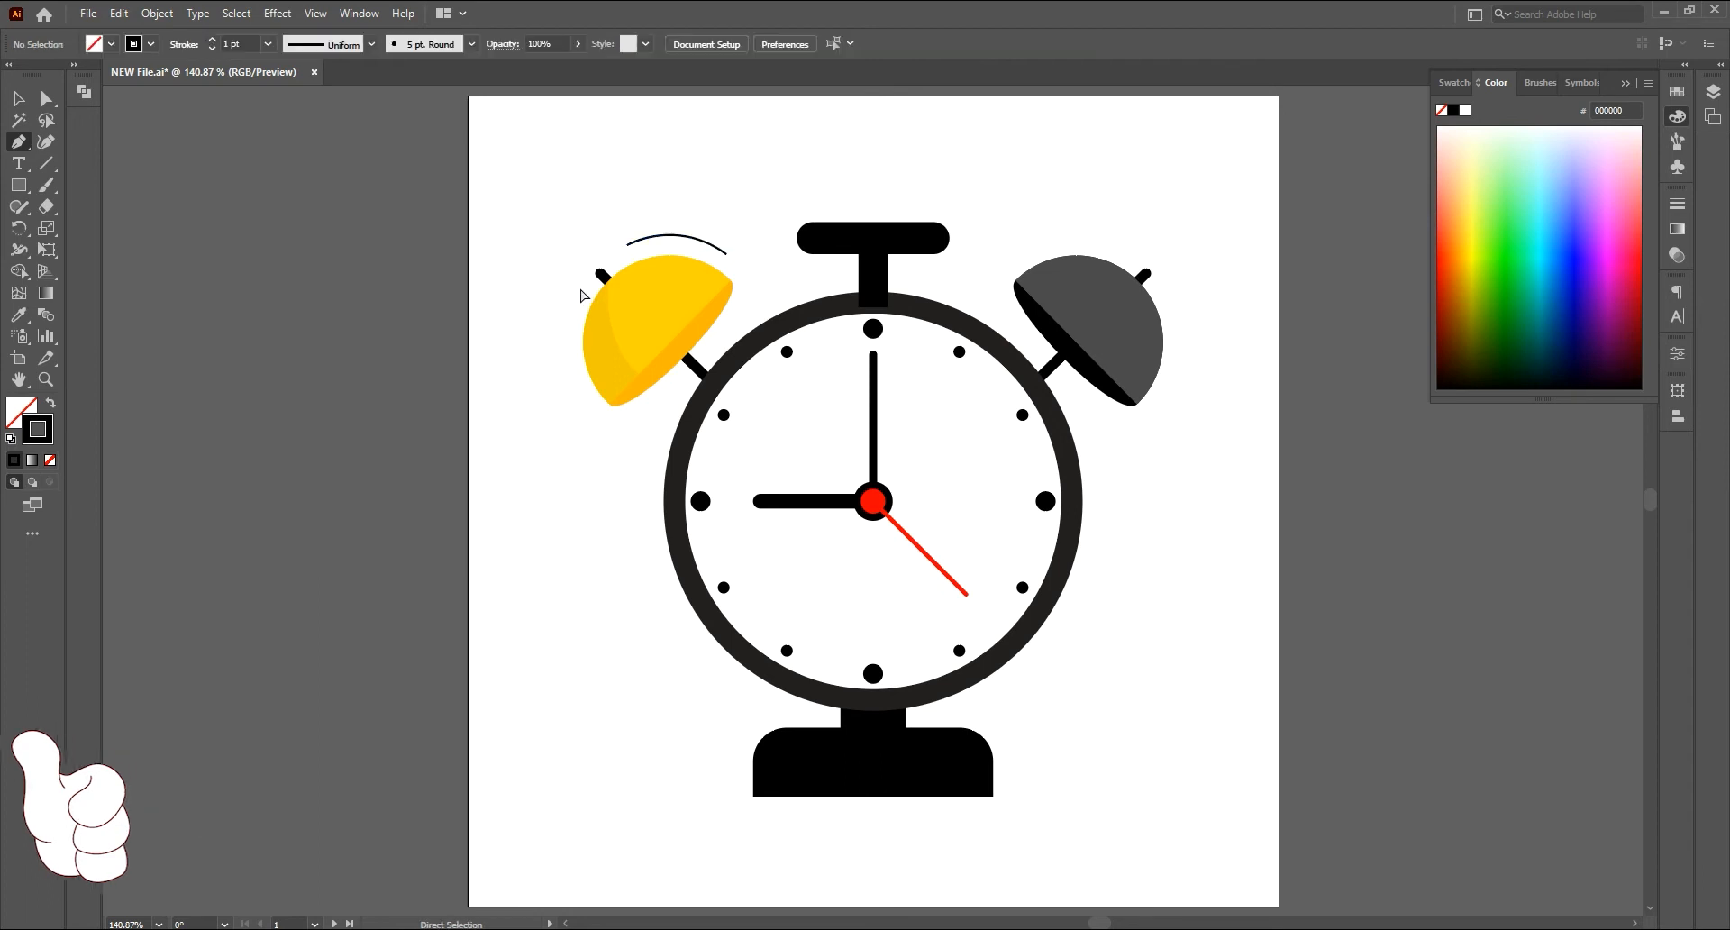
# Step: Draw two curved motion lines beside the left bell's outer side with the Pen tool, the outer one shorter
pyautogui.click(579, 288)
pyautogui.moveTo(605, 416); pyautogui.dragTo(609, 415)
pyautogui.keyDown('ctrl'); pyautogui.click(570, 326); pyautogui.keyUp('ctrl')
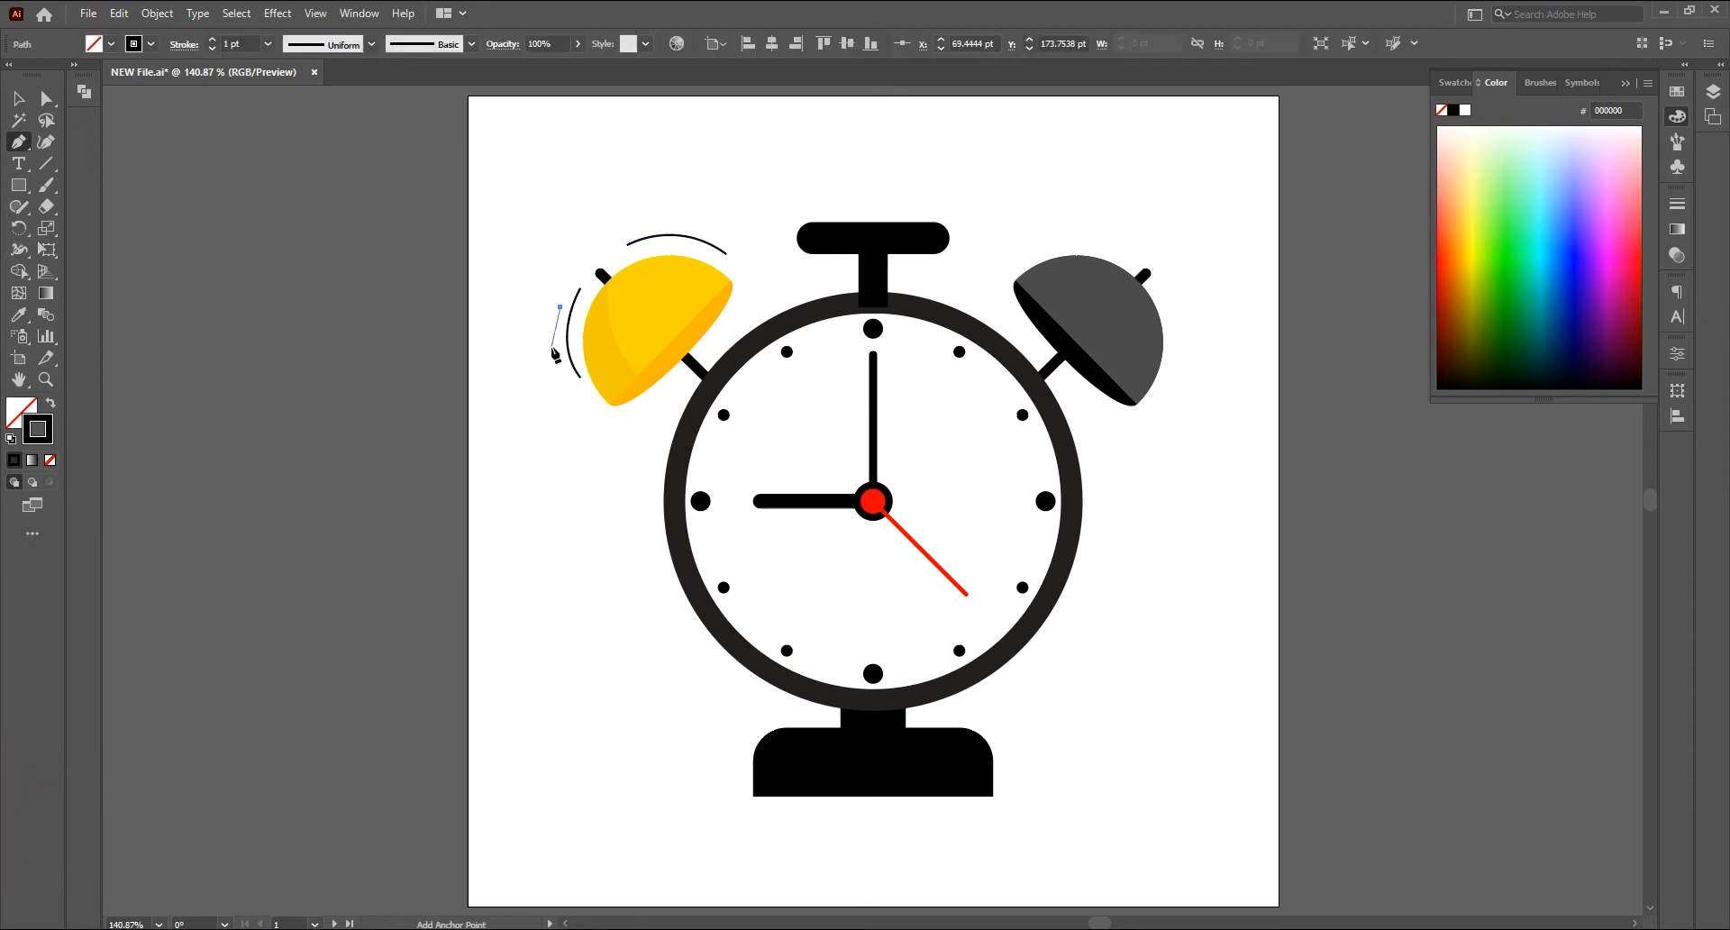
pyautogui.click(560, 307)
pyautogui.moveTo(569, 375); pyautogui.dragTo(559, 309)
pyautogui.click(546, 331)
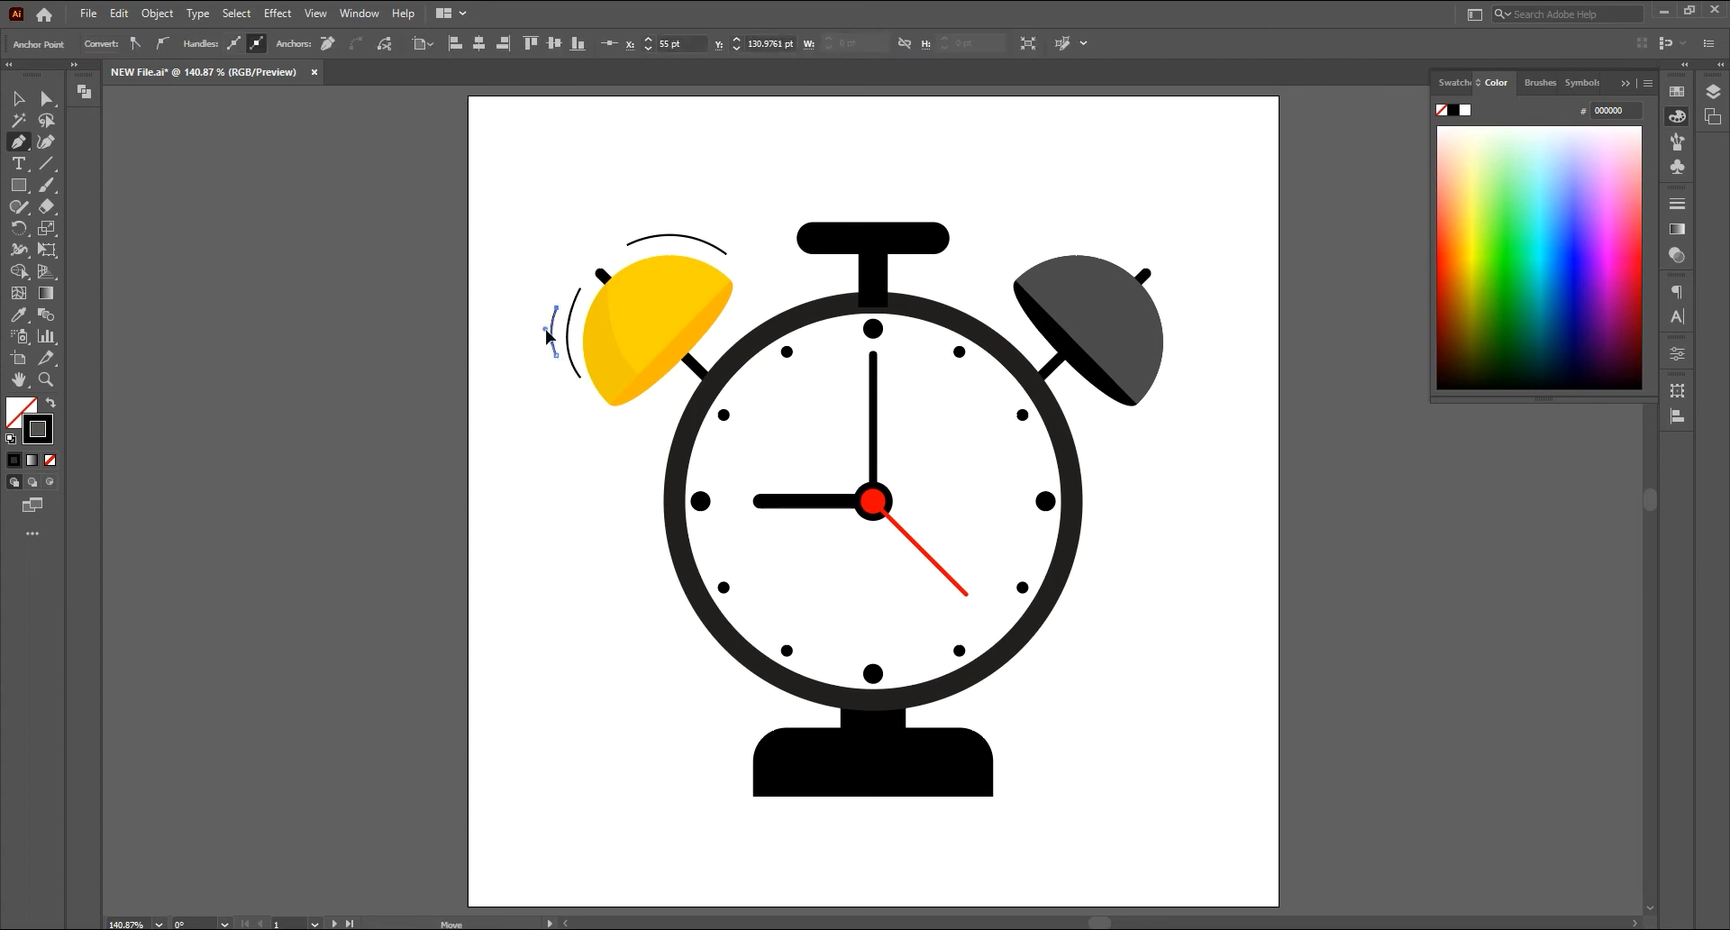
pyautogui.press('Escape')
# Step: Give the three motion lines a 3 pt stroke with the elliptical width profile that tapers at both ends
pyautogui.click(21, 100)
pyautogui.moveTo(520, 304); pyautogui.dragTo(574, 350)
pyautogui.keyDown('shift'); pyautogui.click(667, 236); pyautogui.keyUp('shift')
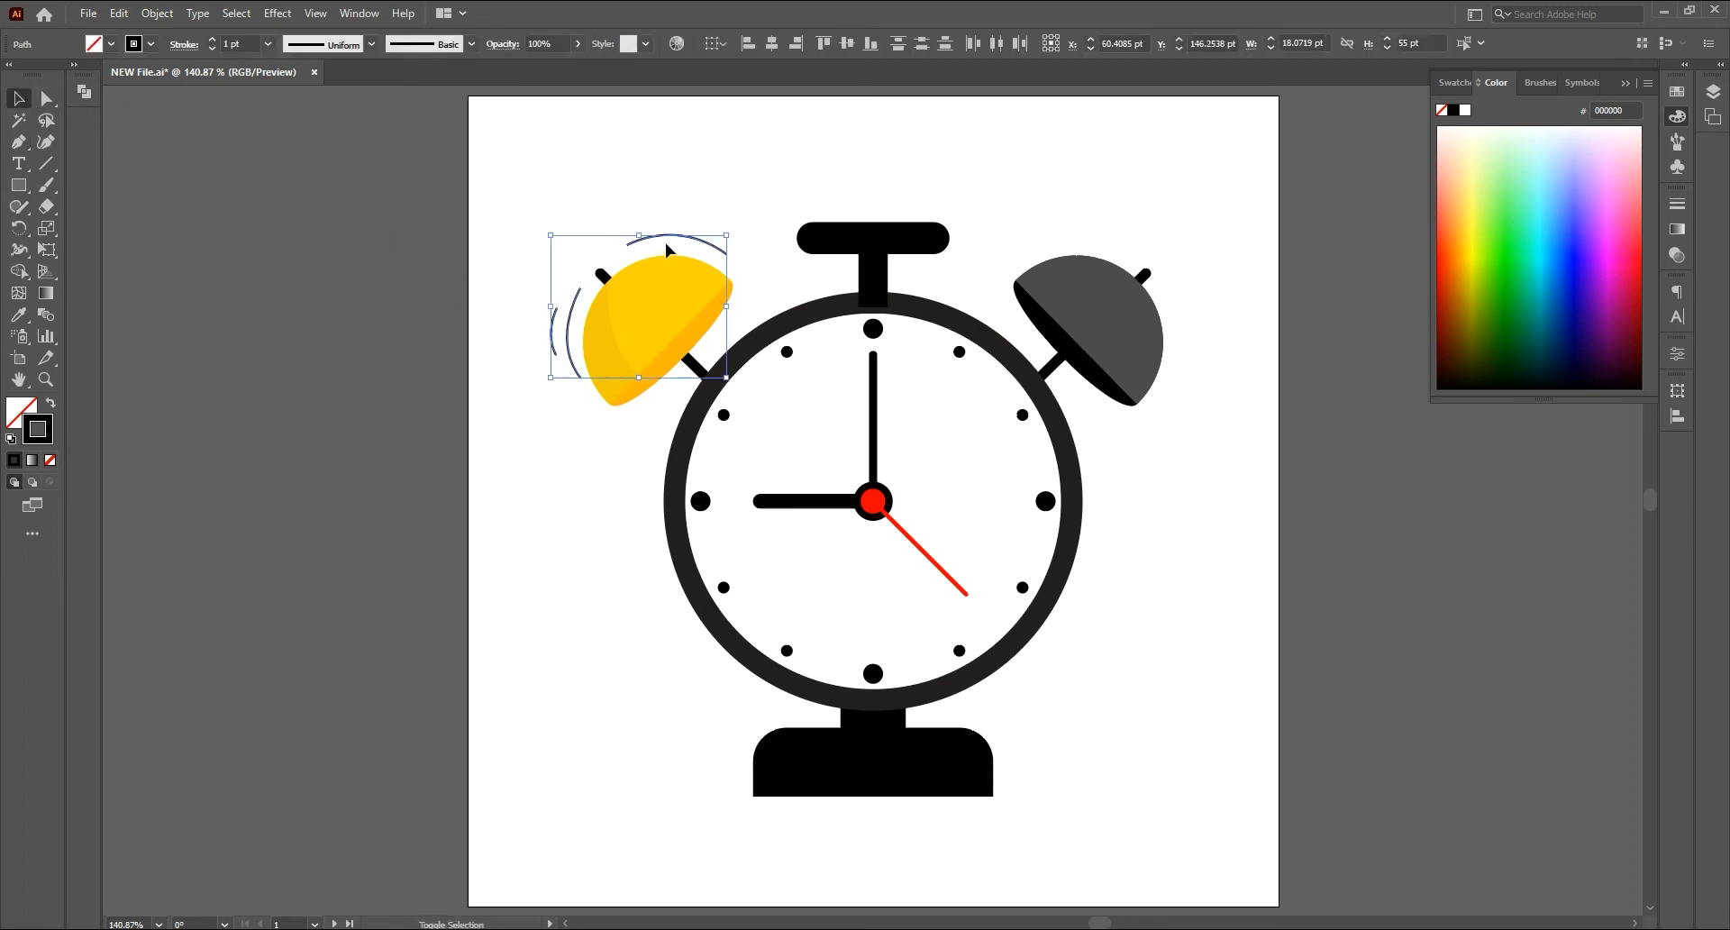
pyautogui.click(209, 40)
pyautogui.click(210, 41)
pyautogui.click(210, 40)
pyautogui.click(371, 43)
pyautogui.click(306, 104)
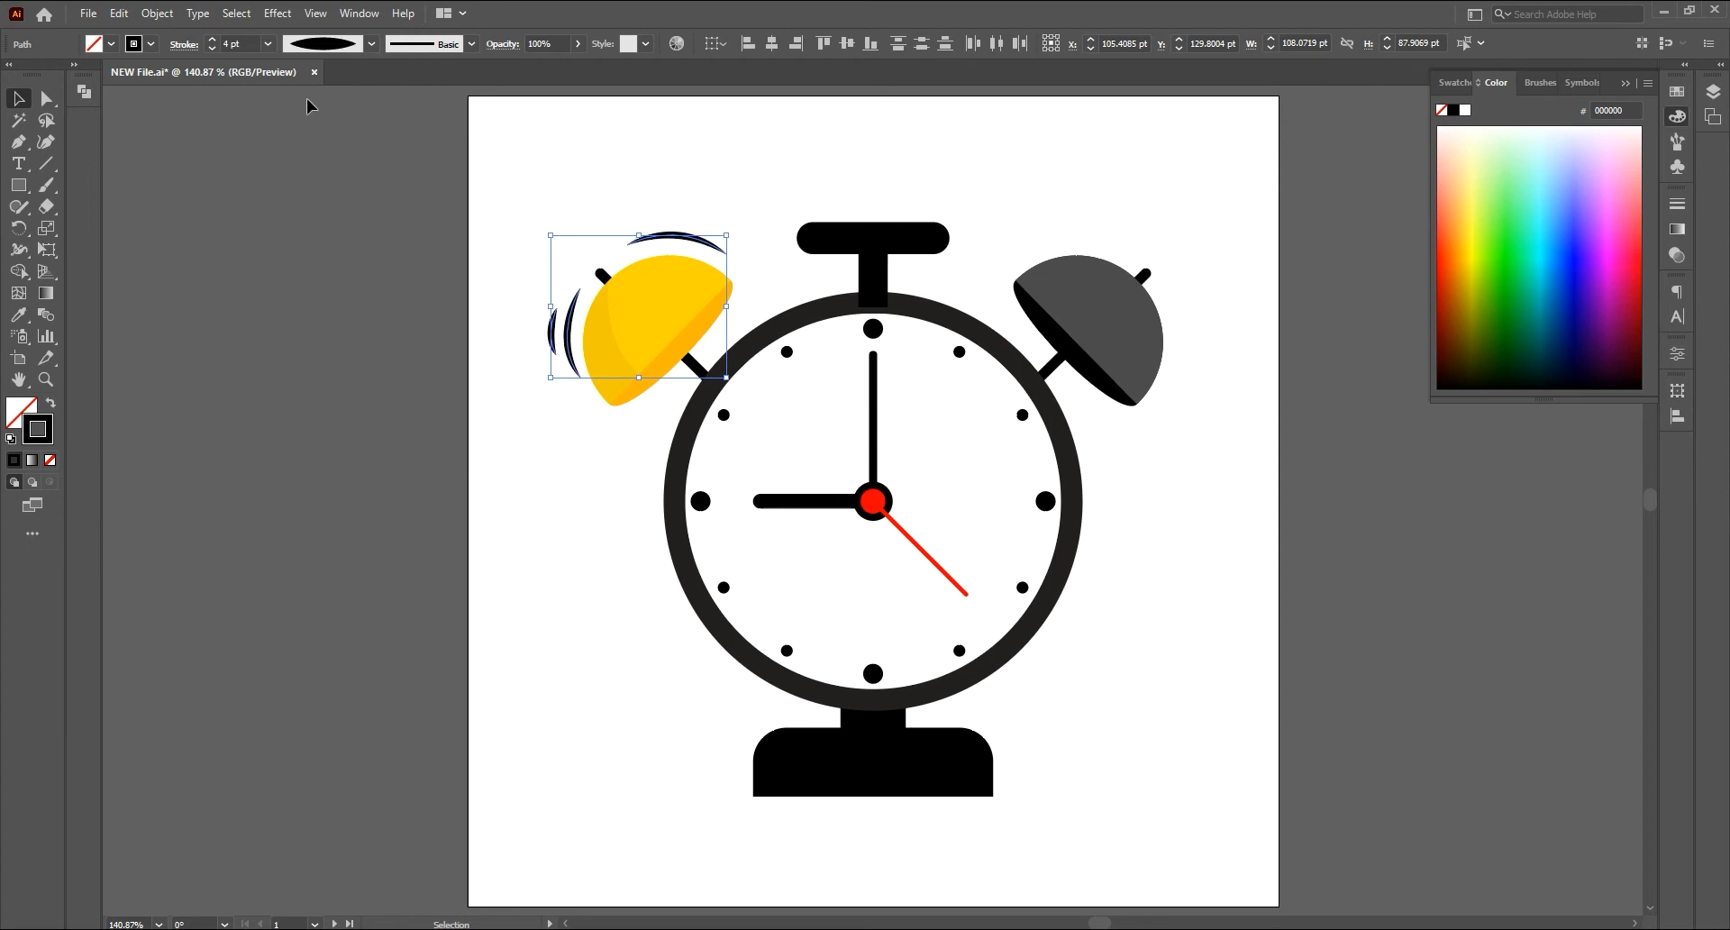
pyautogui.click(588, 209)
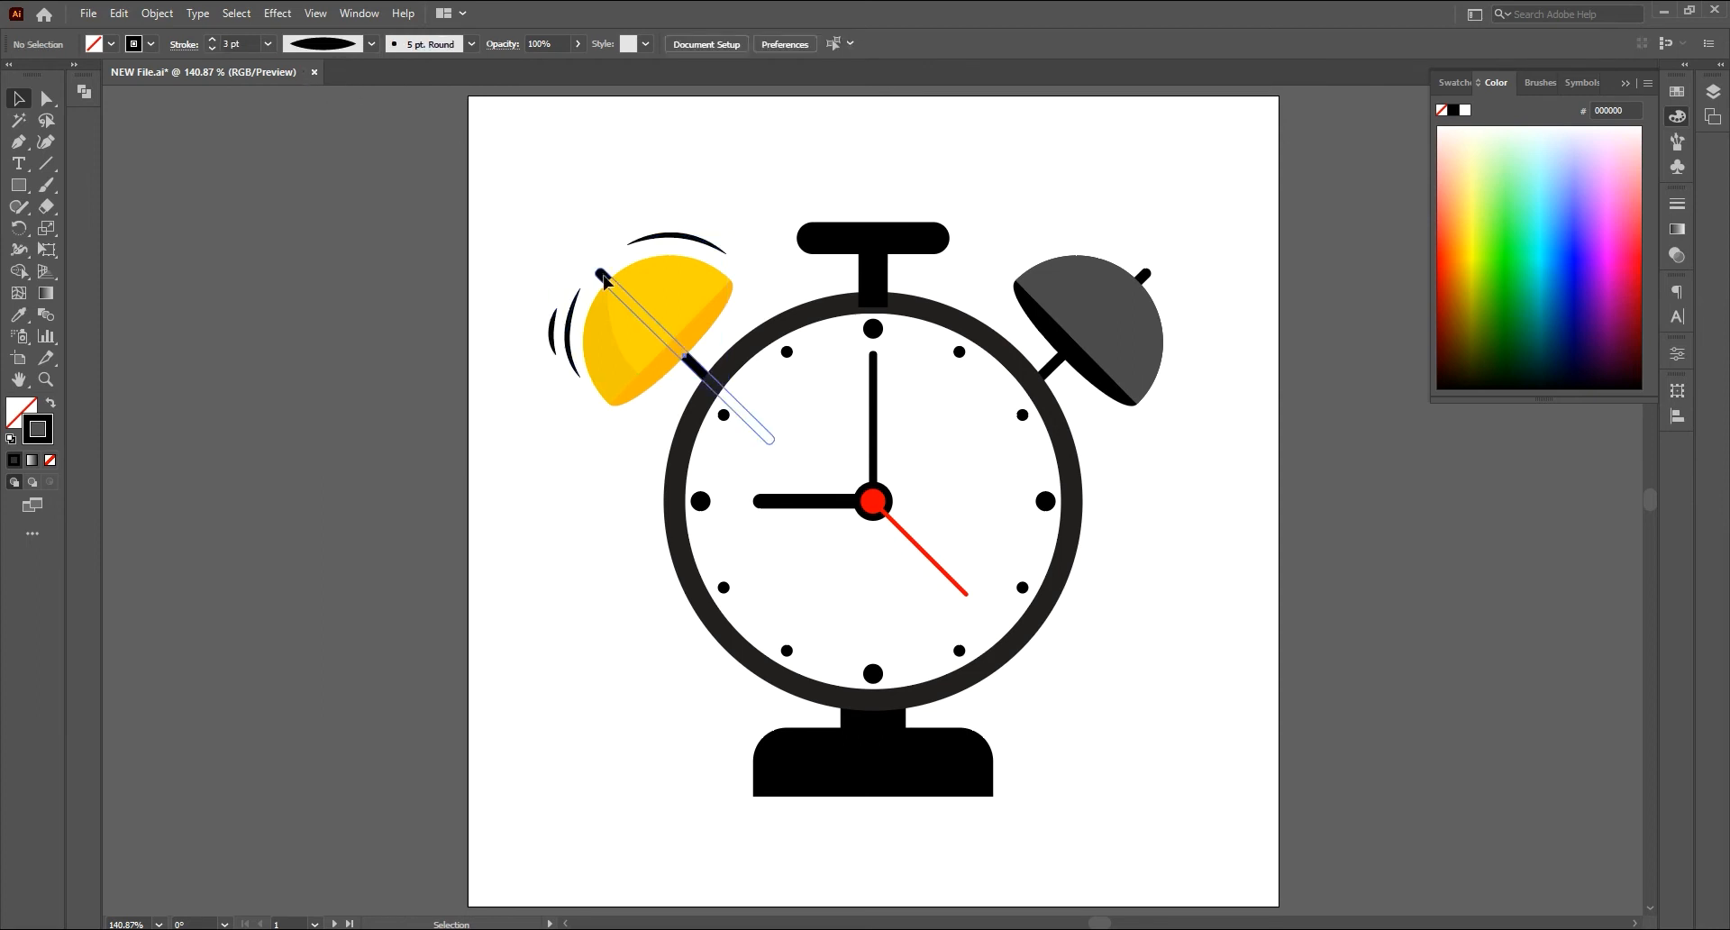
# Step: Shift the left bell's stem slightly inward towards the clock and delete the grey right bell with its stem
pyautogui.moveTo(603, 274); pyautogui.dragTo(609, 279)
pyautogui.click(564, 200)
pyautogui.moveTo(1074, 210); pyautogui.dragTo(1203, 381)
pyautogui.press('Delete')
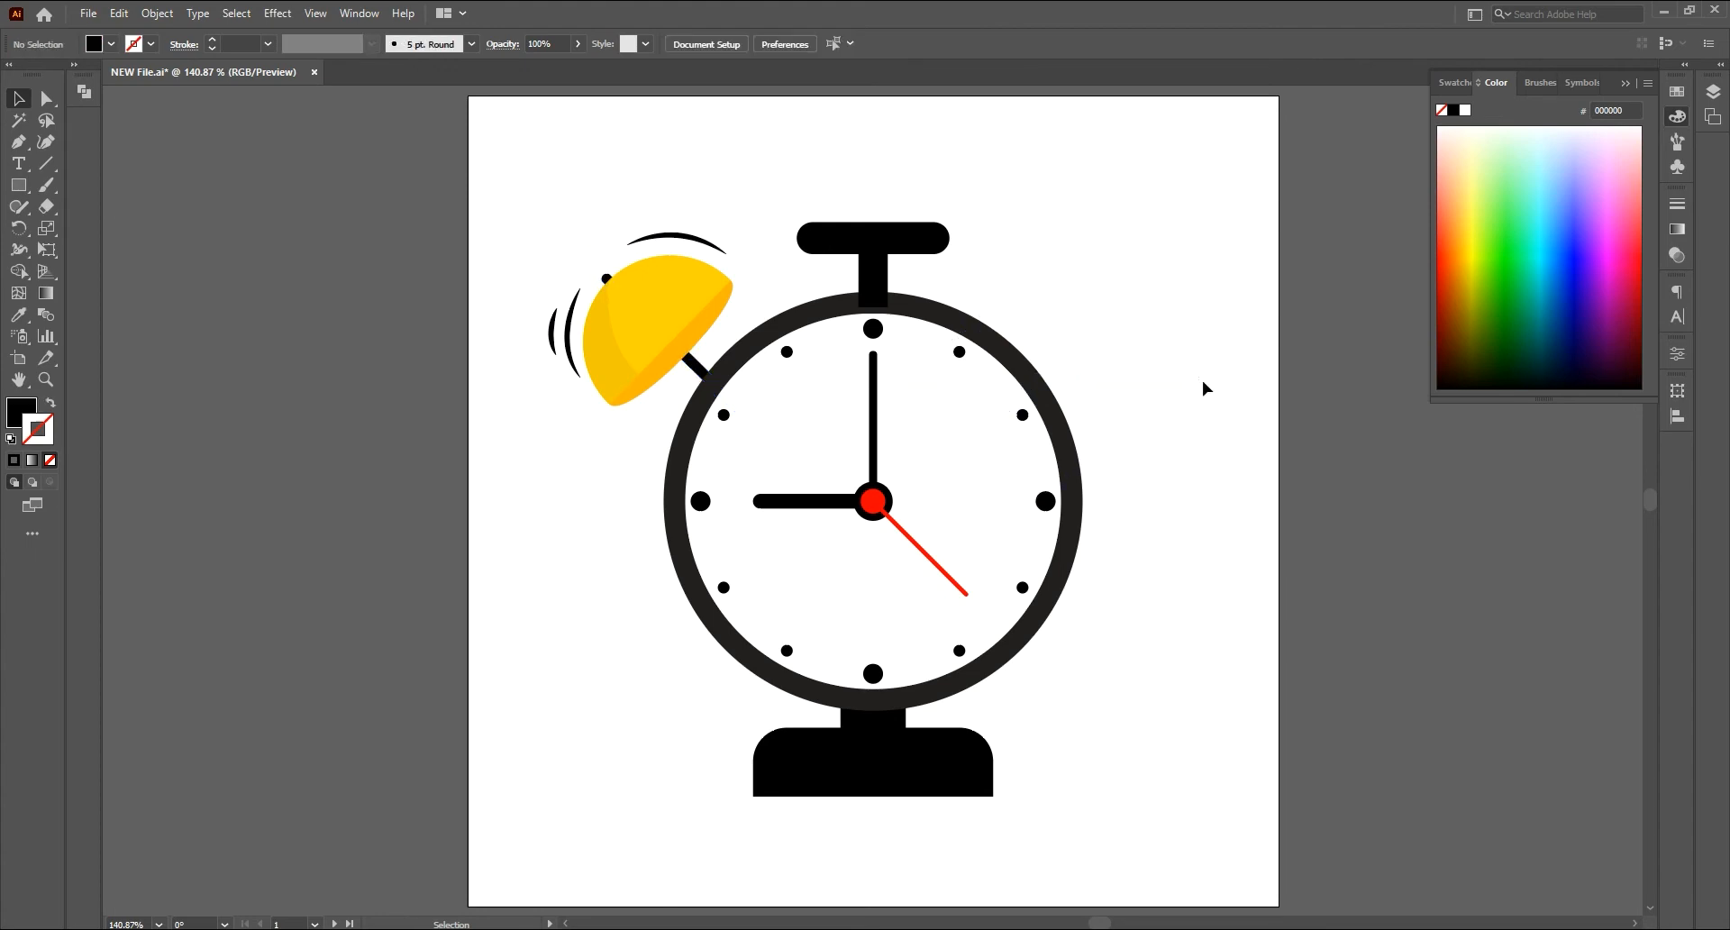
# Step: Copy the left bell's yellow dome and paste a new copy in place for a highlight
pyautogui.click(701, 292)
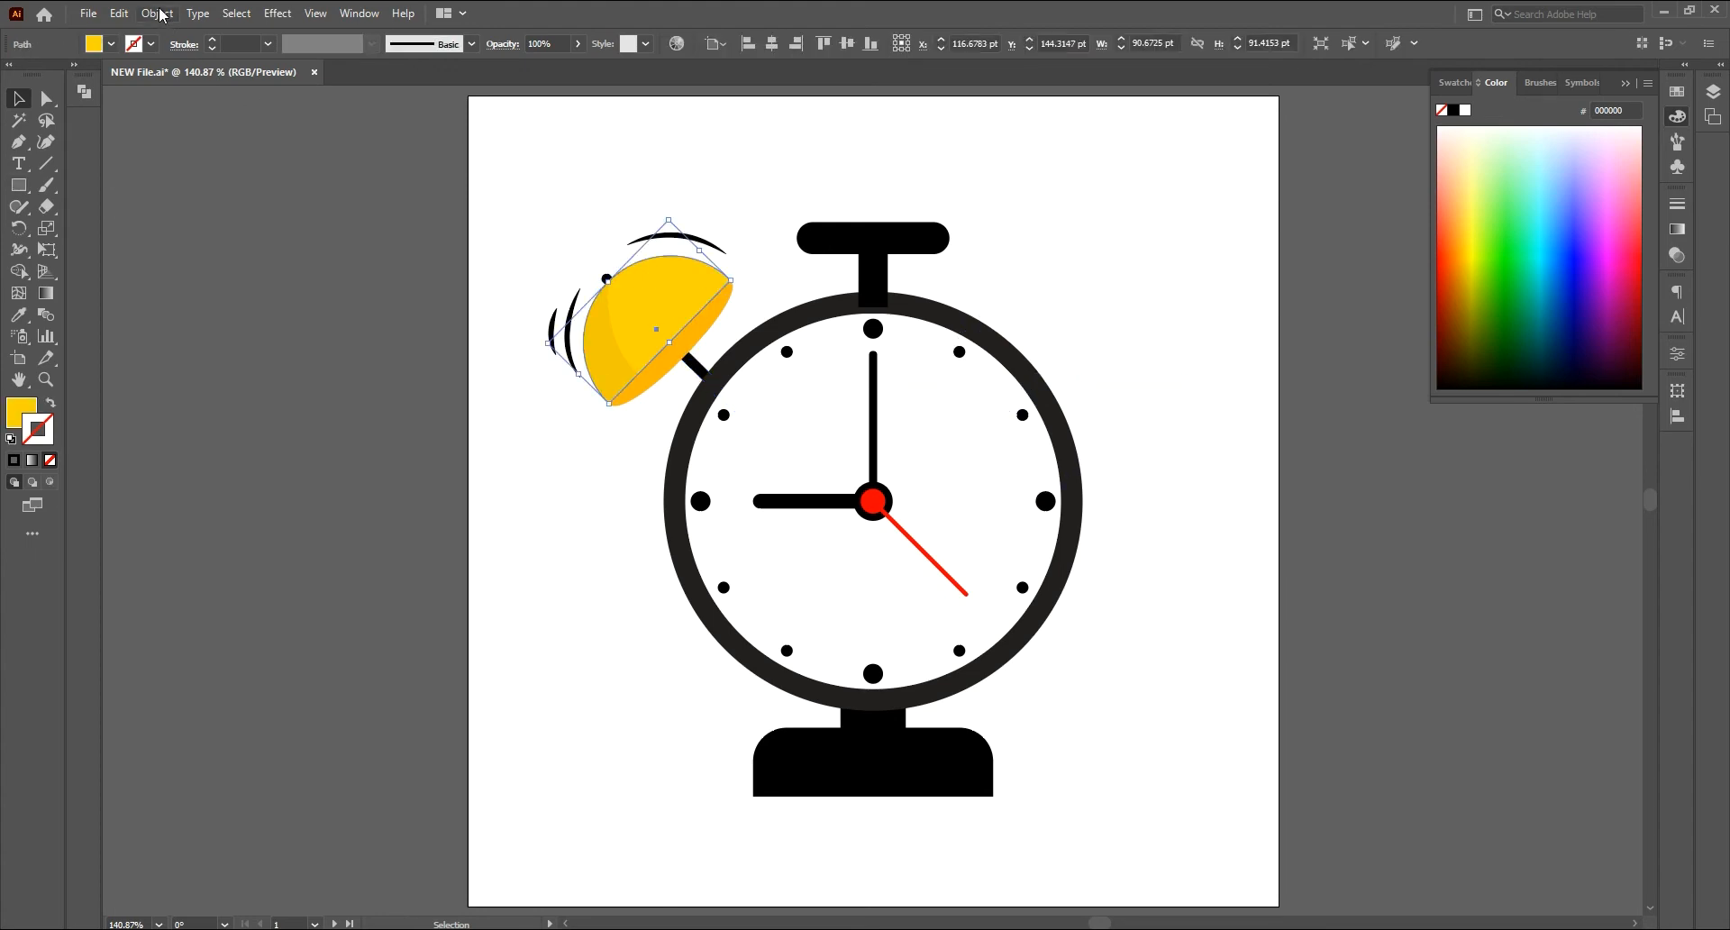
pyautogui.click(118, 13)
pyautogui.click(151, 101)
pyautogui.click(118, 12)
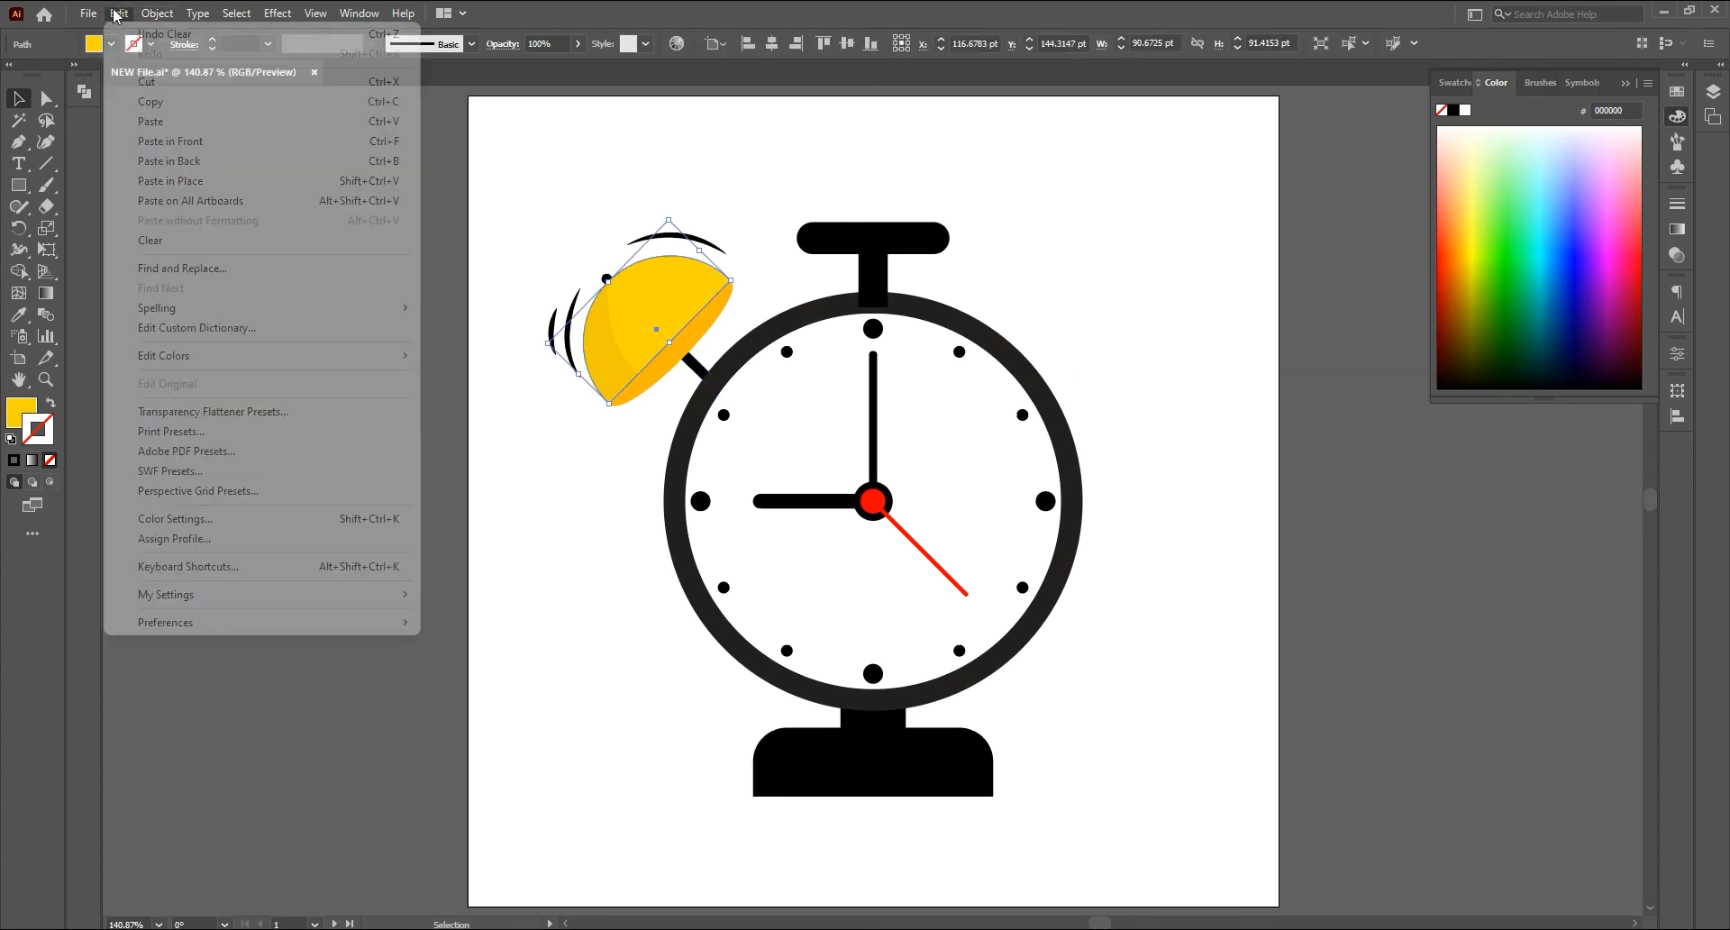
pyautogui.click(182, 162)
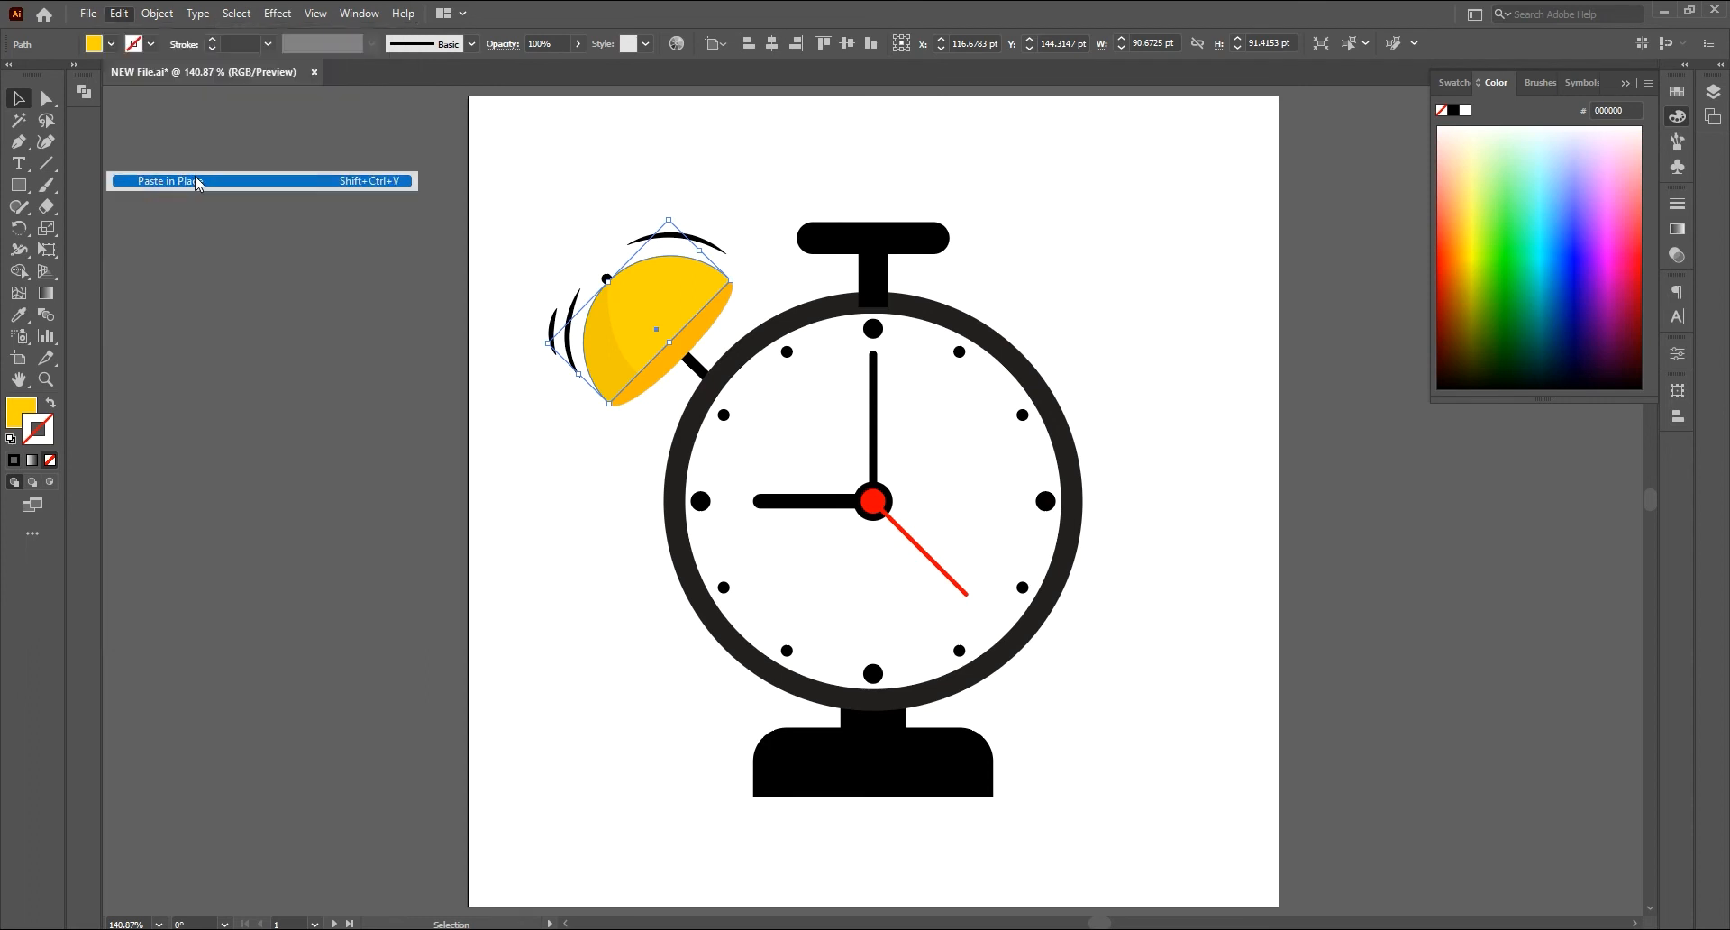
# Step: Reshape the pasted dome with the Pen tool into a curved highlight band along the bell's upper edge
pyautogui.click(18, 142)
pyautogui.click(728, 281)
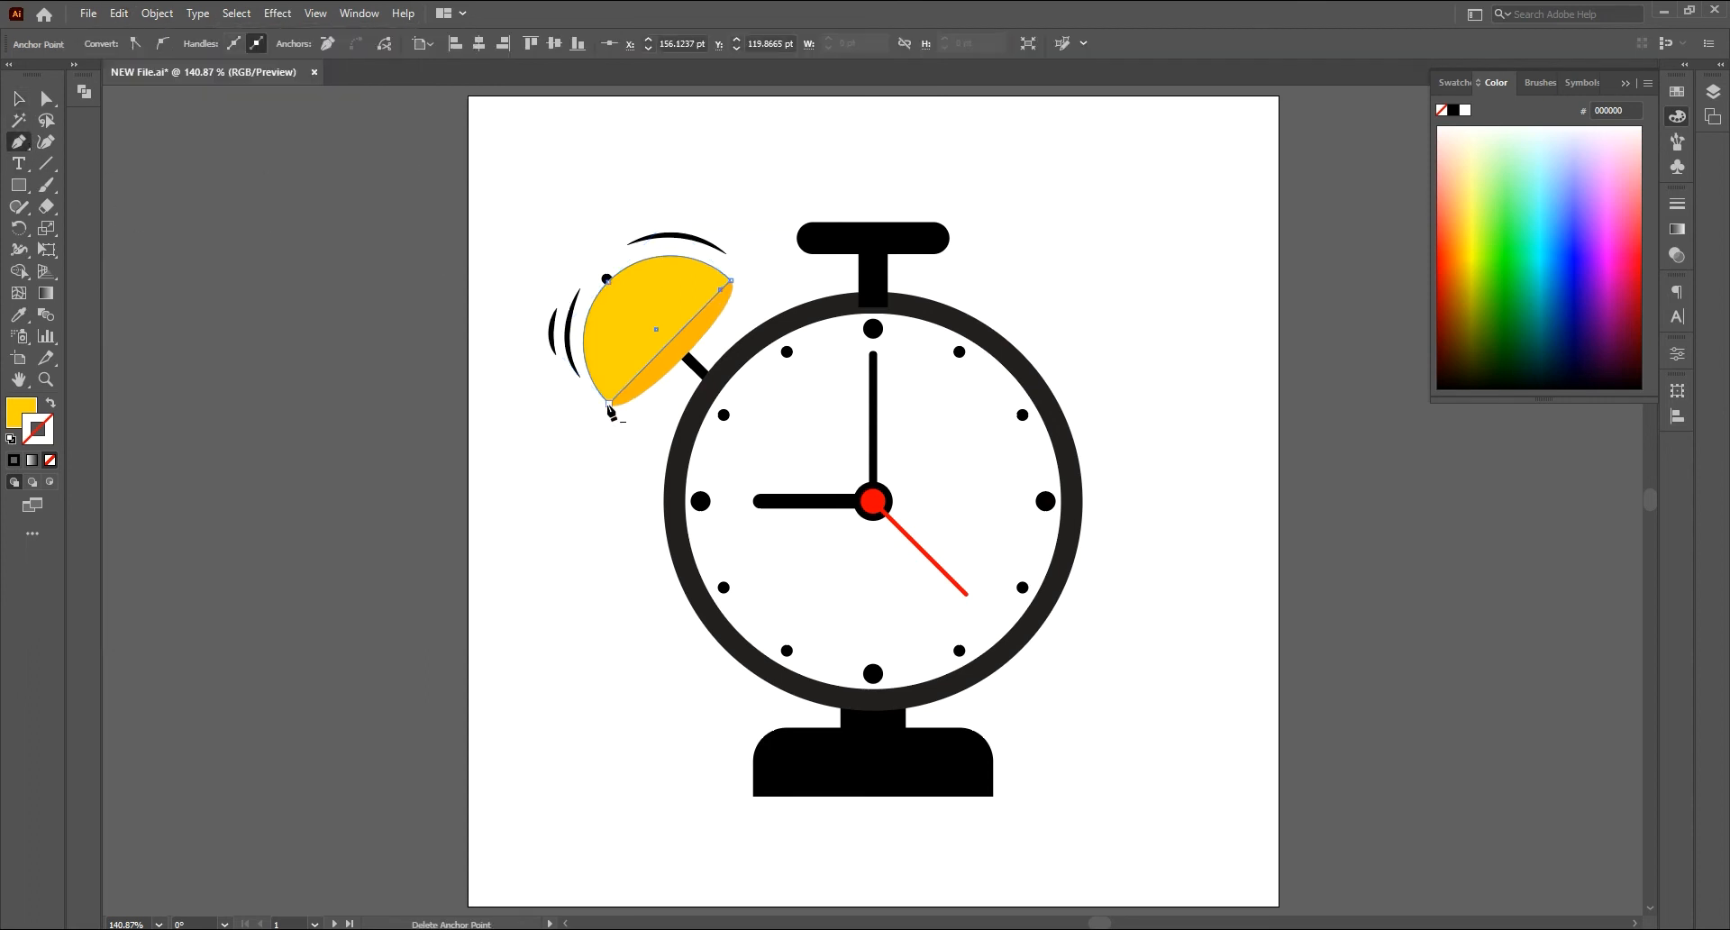
pyautogui.click(610, 404)
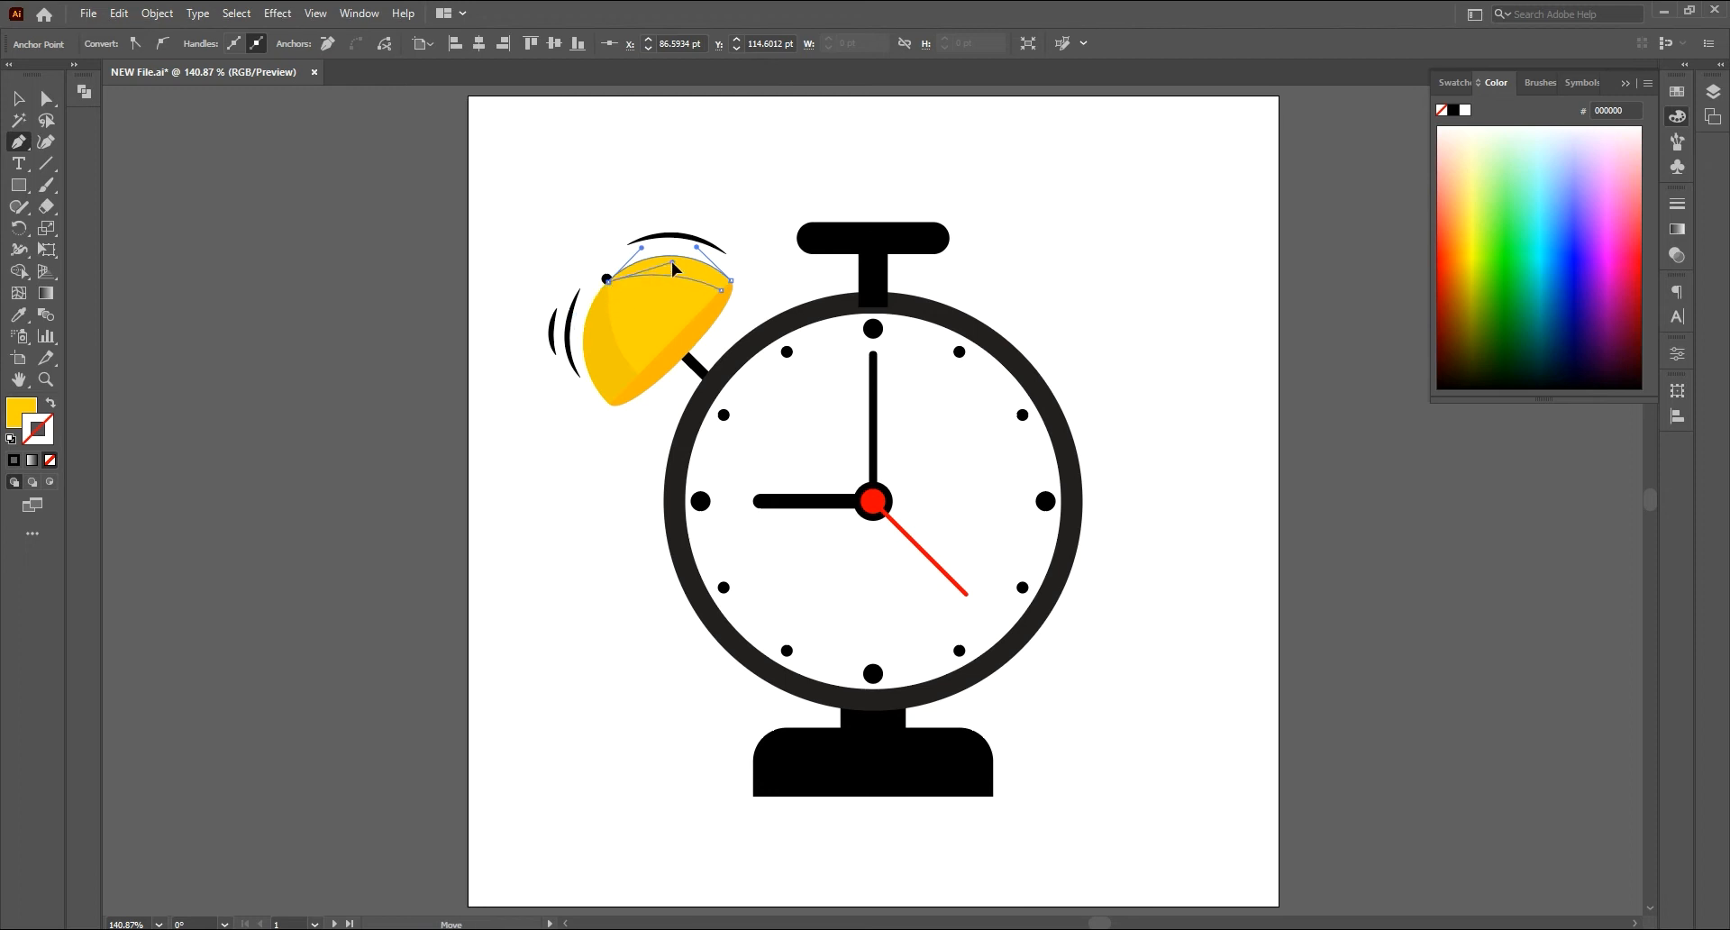
pyautogui.press('v')
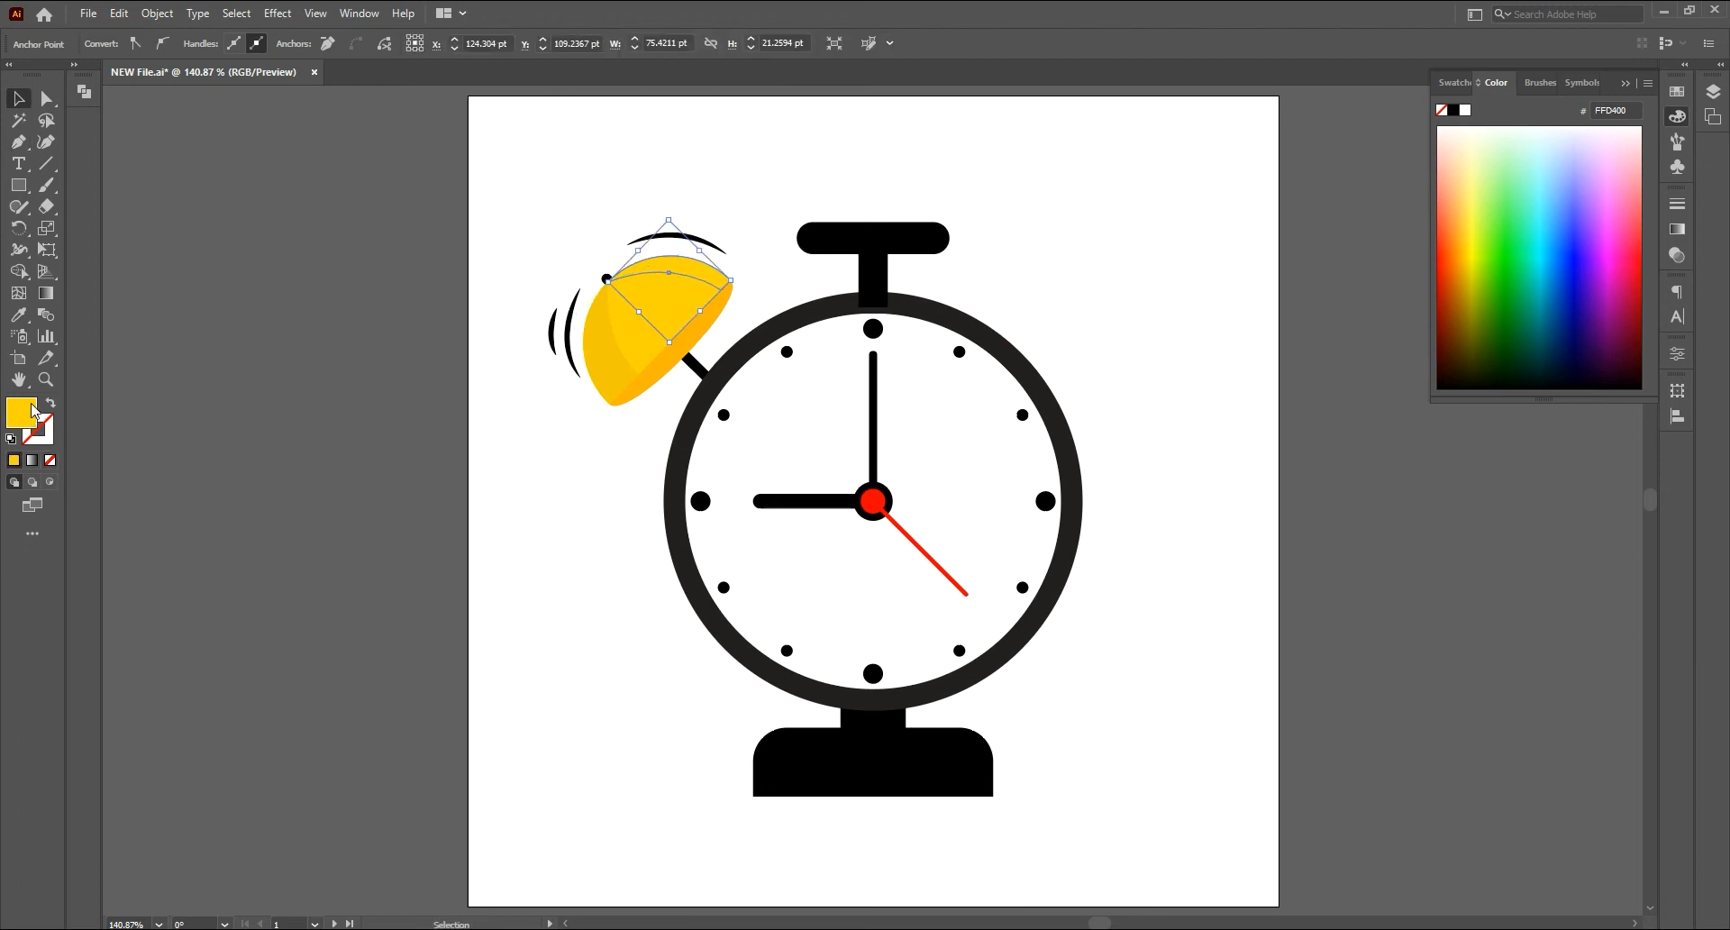
# Step: Fill the left bell's highlight band with white FFFFFF and set its opacity to 20%
pyautogui.doubleClick(22, 411)
pyautogui.moveTo(1240, 190); pyautogui.dragTo(1196, 174)
pyautogui.click(1617, 185)
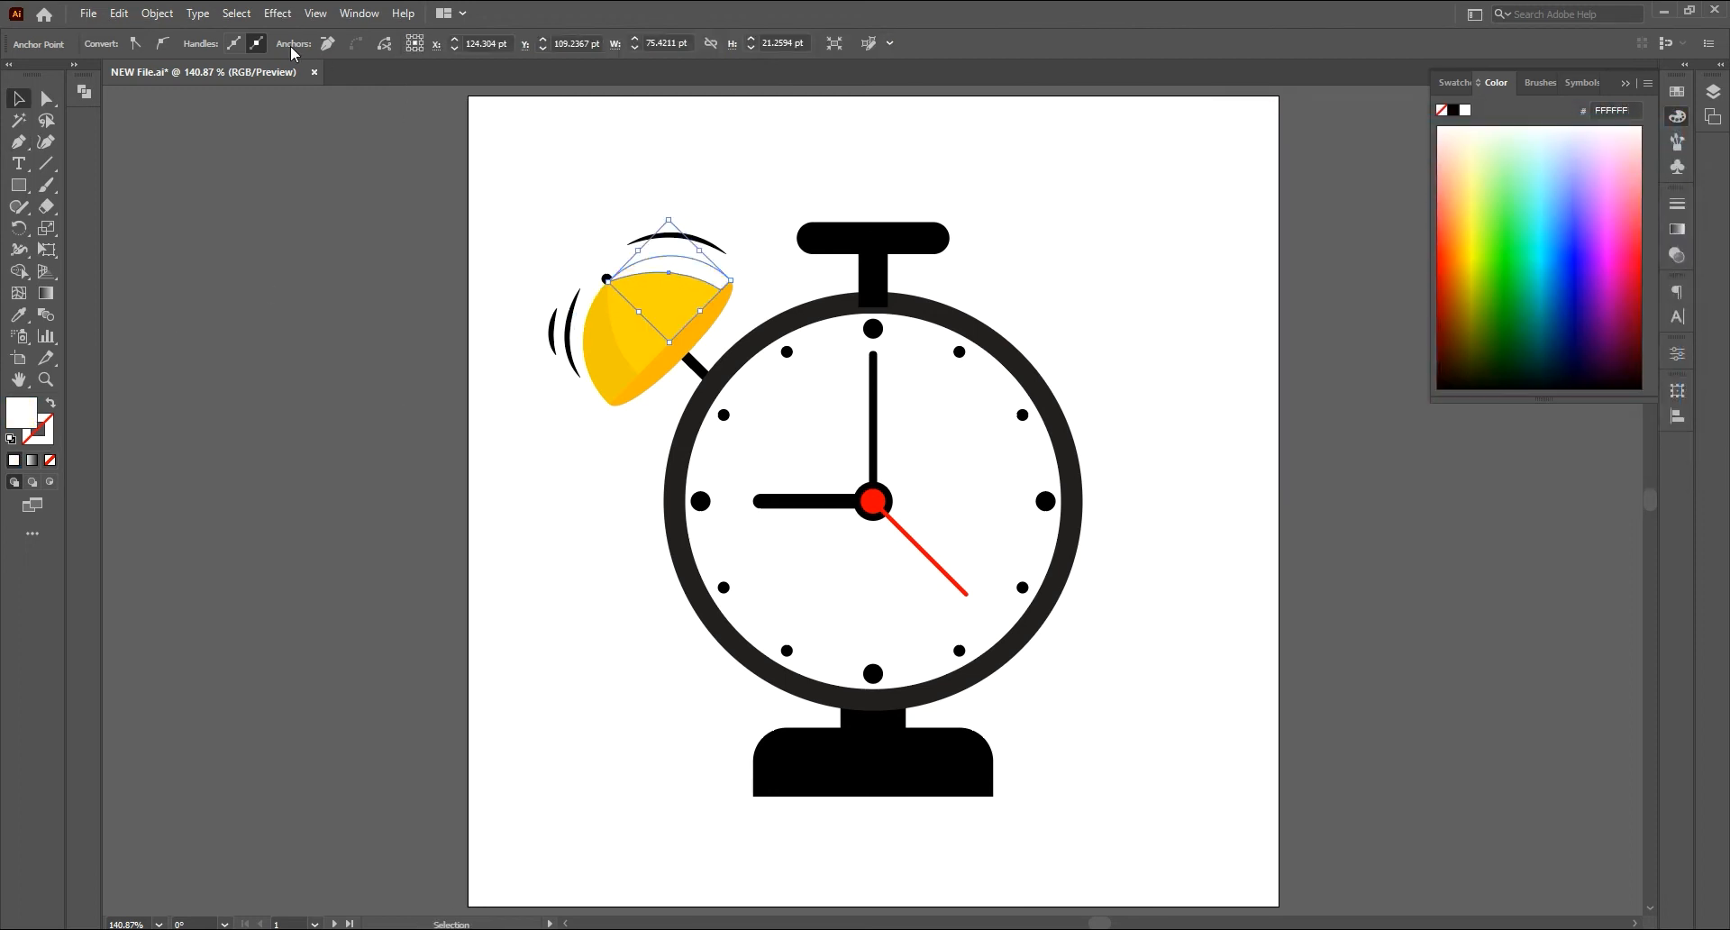
pyautogui.click(18, 99)
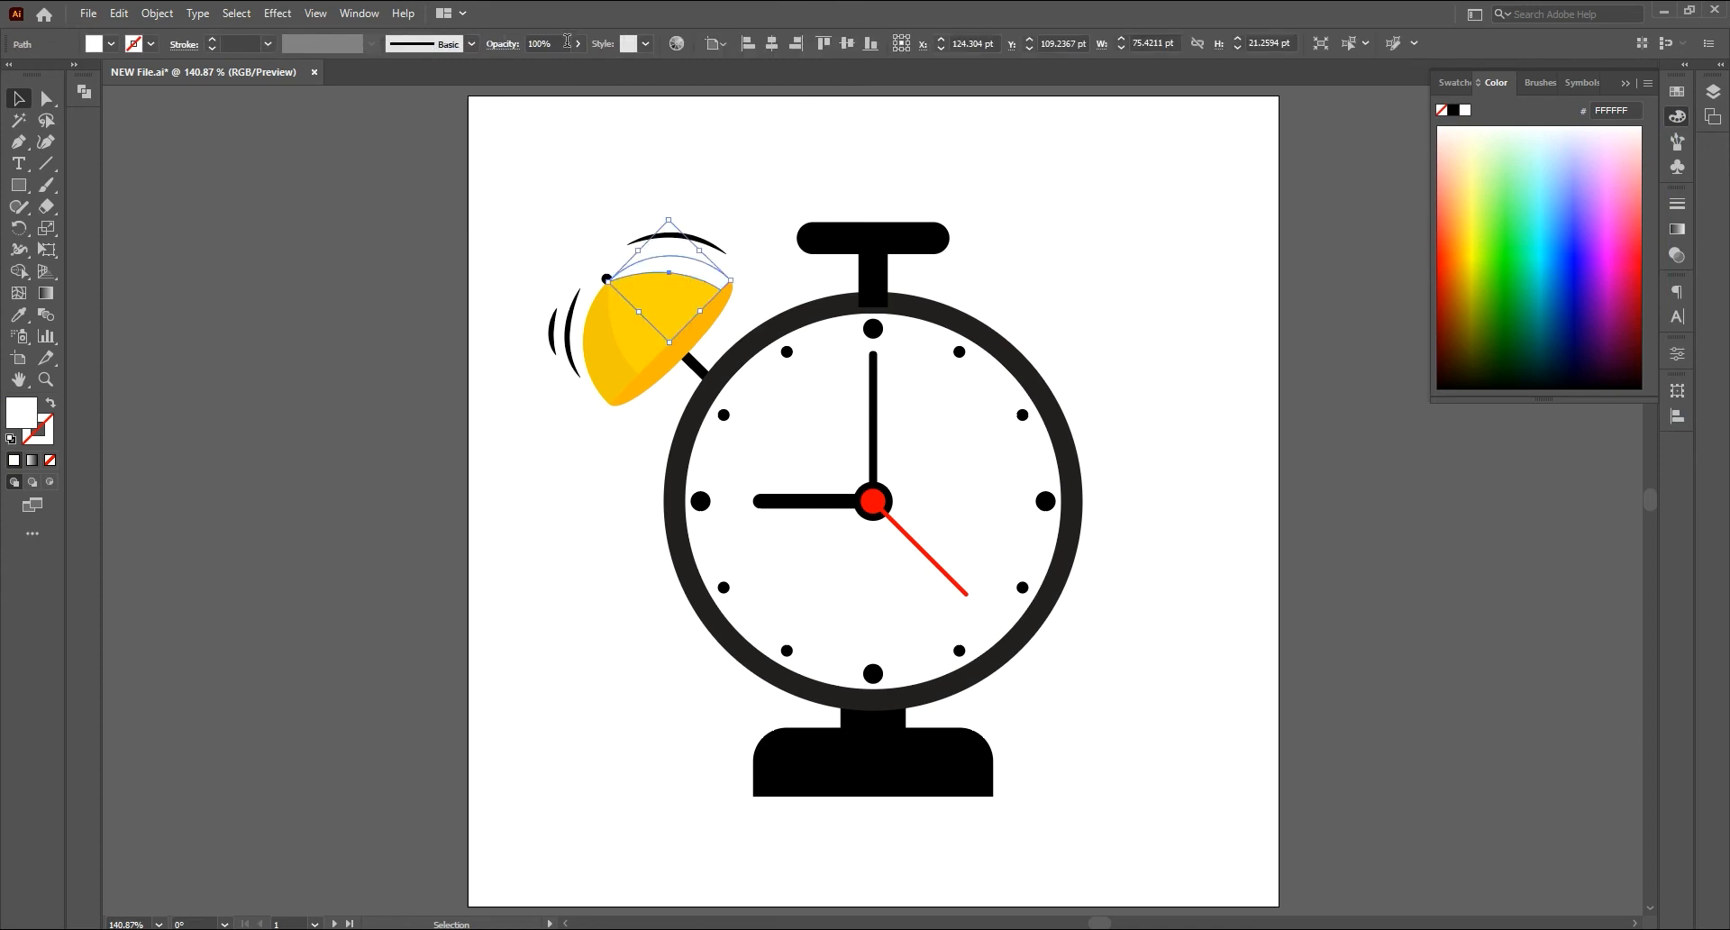
pyautogui.write('10')
pyautogui.press('Return')
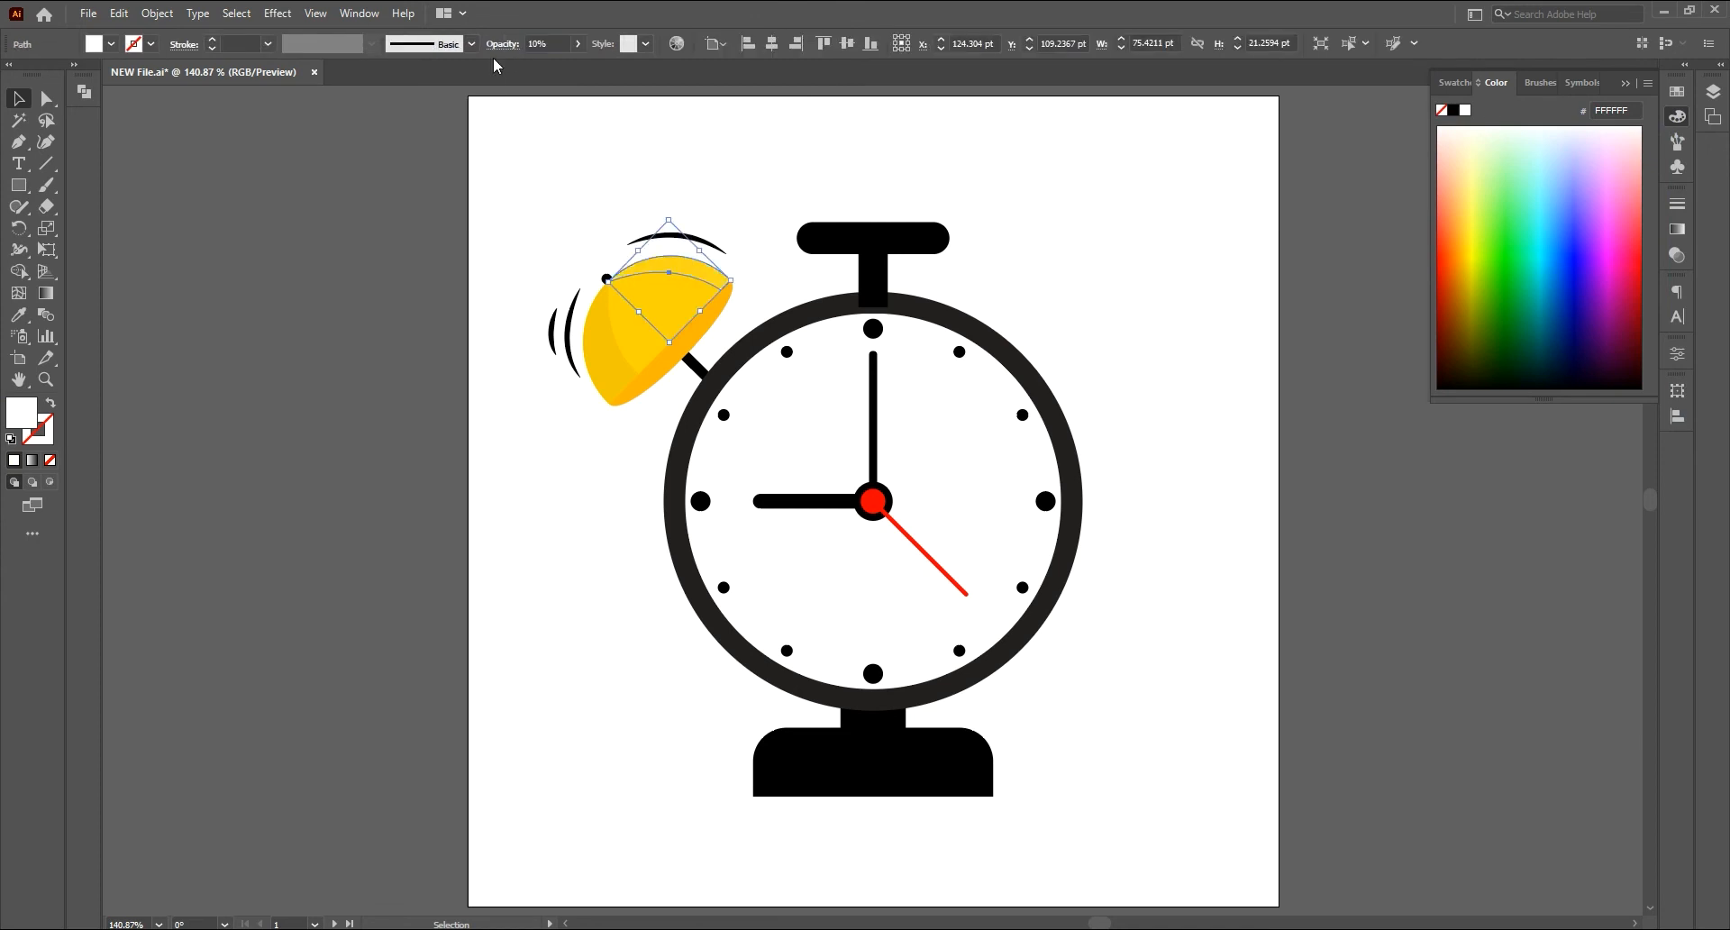
pyautogui.write('20')
pyautogui.press('Return')
pyautogui.click(521, 205)
# Step: Group the left bell with its stem and motion lines, and place a Reflect X copy on the clock's right side
pyautogui.moveTo(492, 187); pyautogui.dragTo(702, 371)
pyautogui.hotkey('ctrl', 'g')
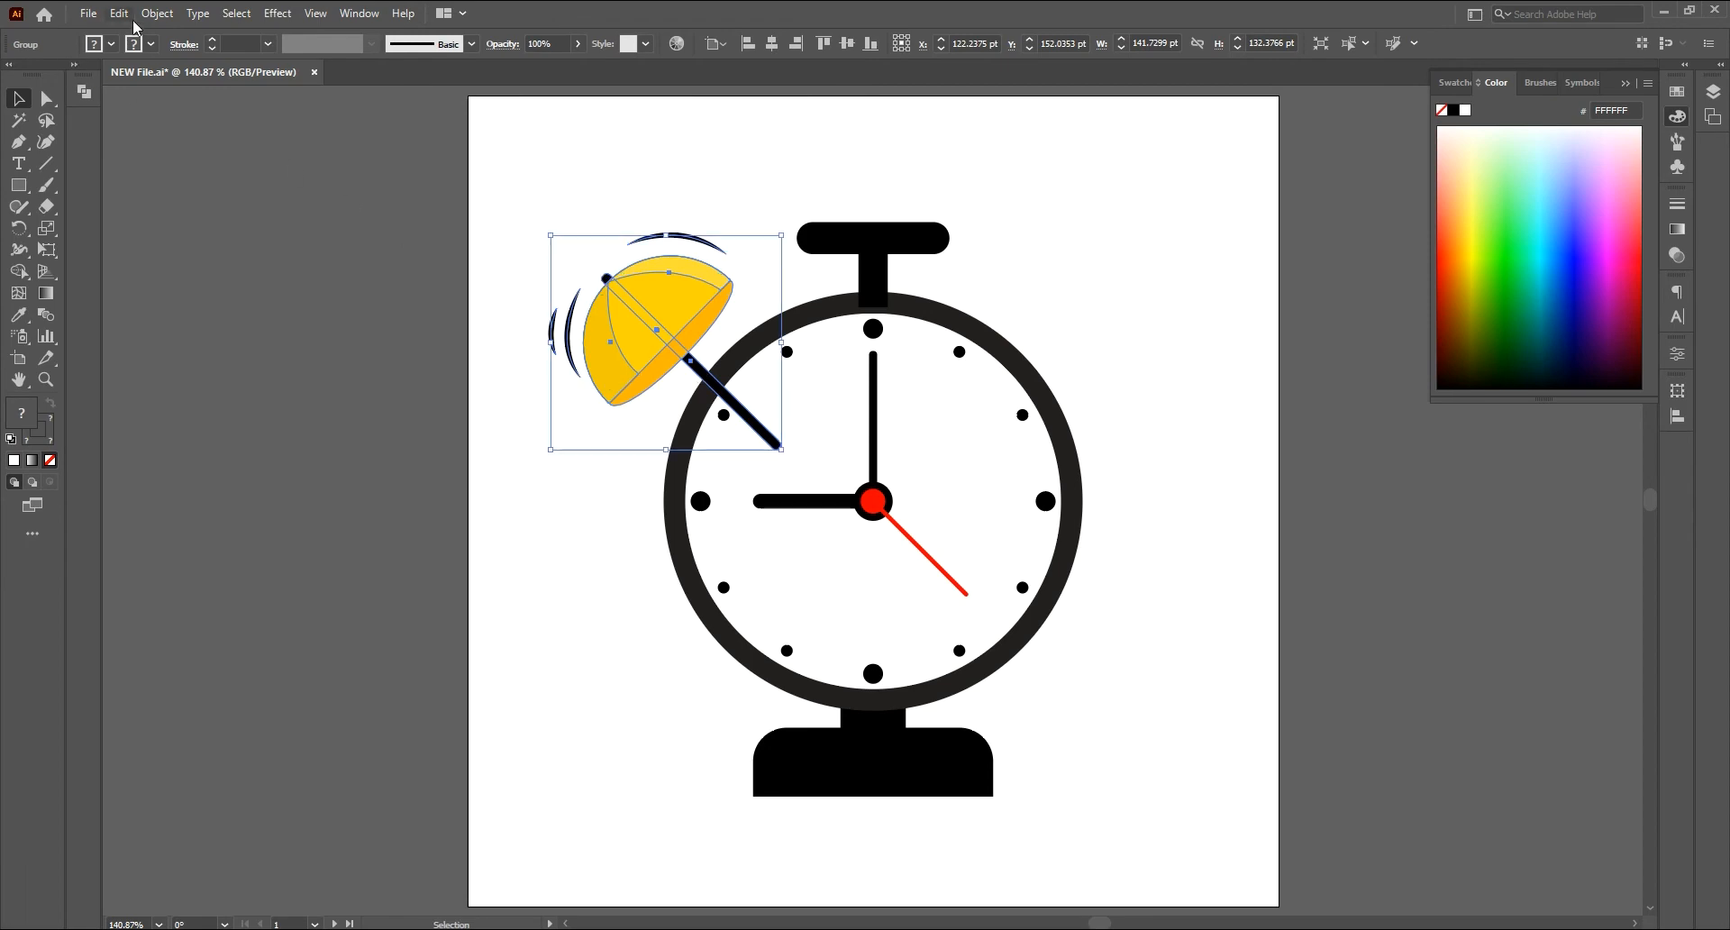
pyautogui.click(157, 13)
pyautogui.moveTo(261, 33)
pyautogui.click(461, 169)
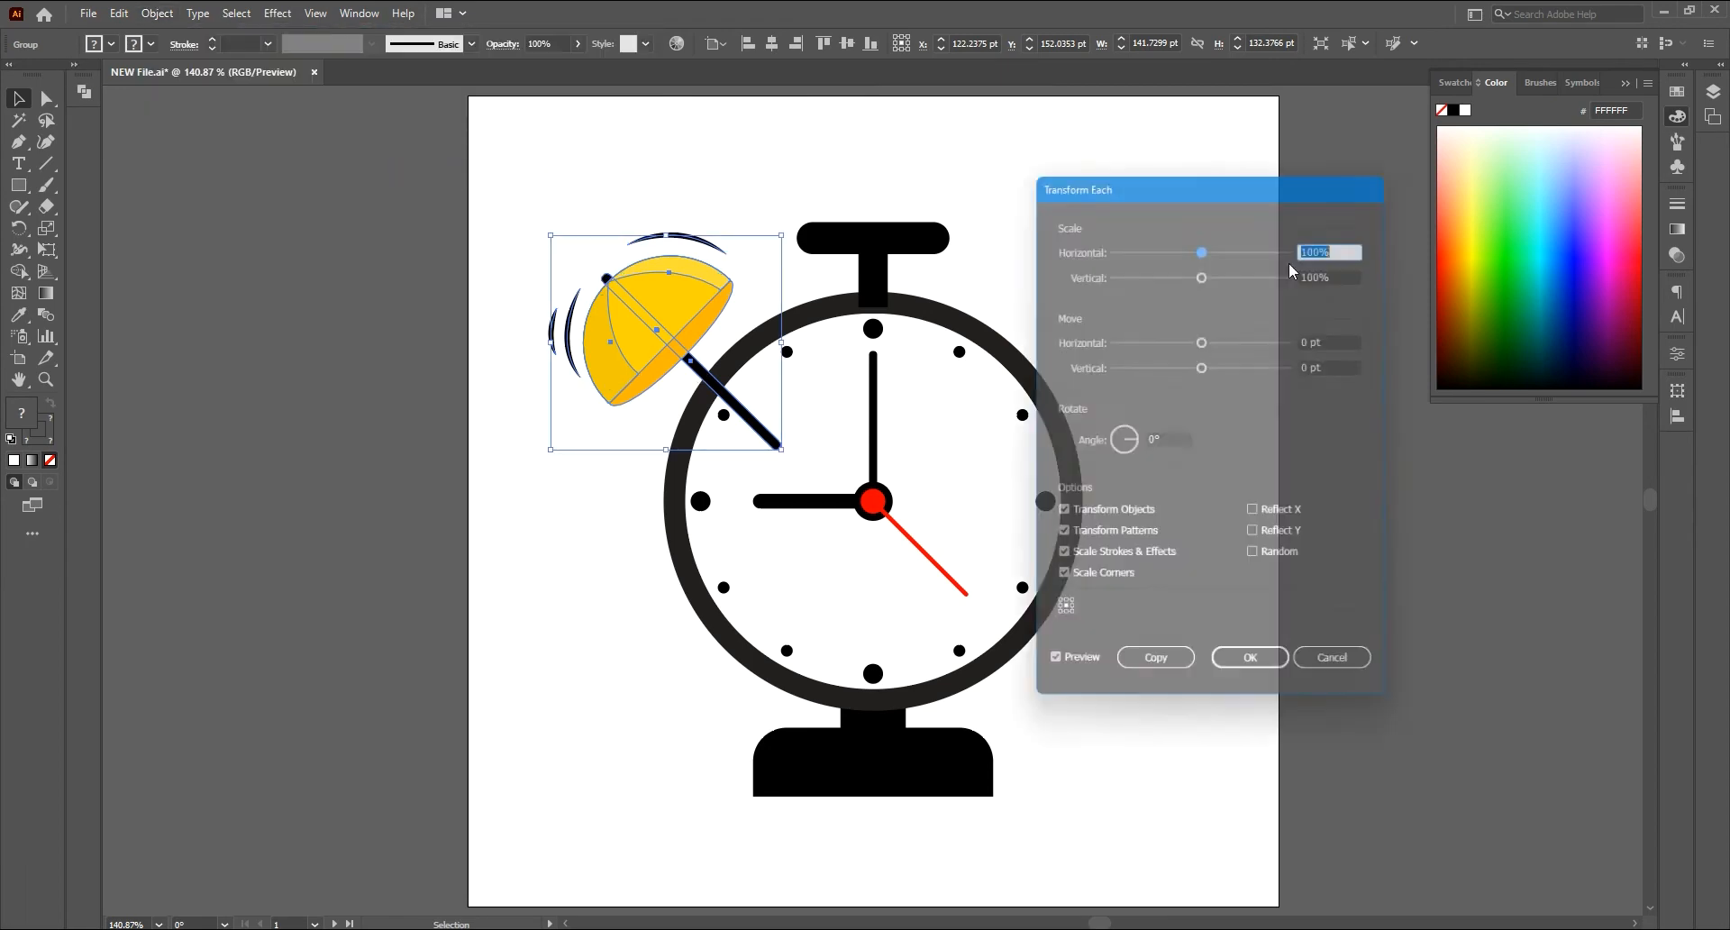
pyautogui.click(1259, 515)
pyautogui.click(1156, 674)
pyautogui.moveTo(636, 261); pyautogui.dragTo(1078, 305)
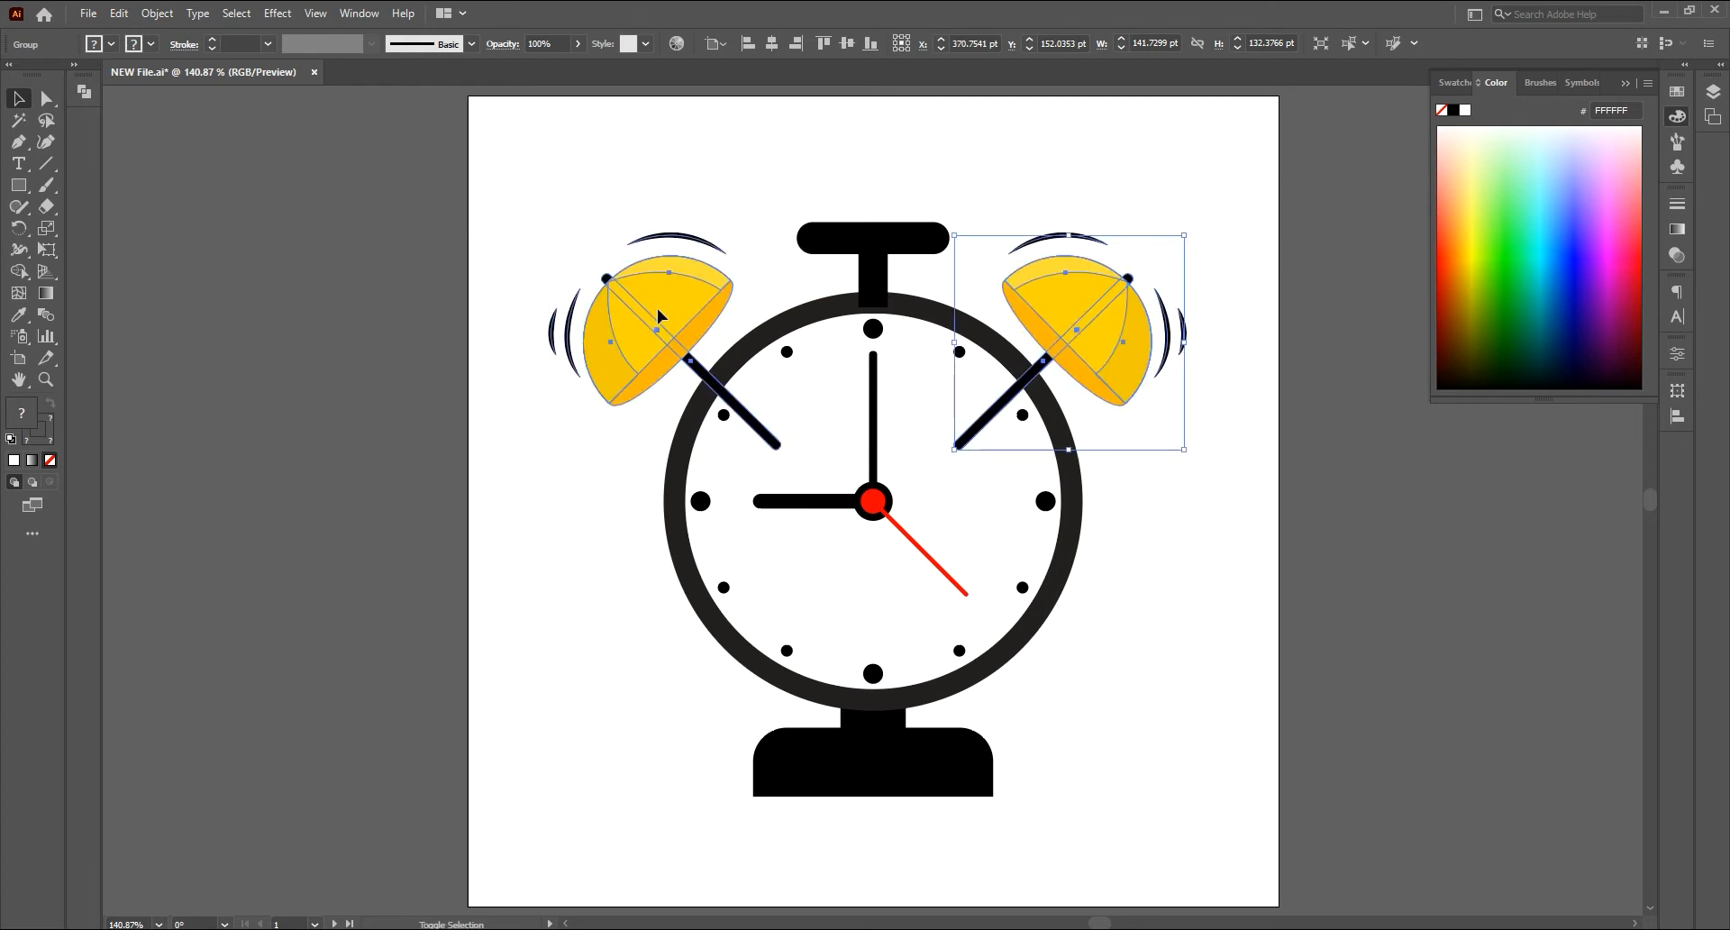
# Step: Centre the two bell groups horizontally on the artboard and send them to the back
pyautogui.keyDown('shift'); pyautogui.click(657, 308); pyautogui.keyUp('shift')
pyautogui.press('a')
pyautogui.press('v')
pyautogui.click(772, 43)
pyautogui.rightClick(1103, 313)
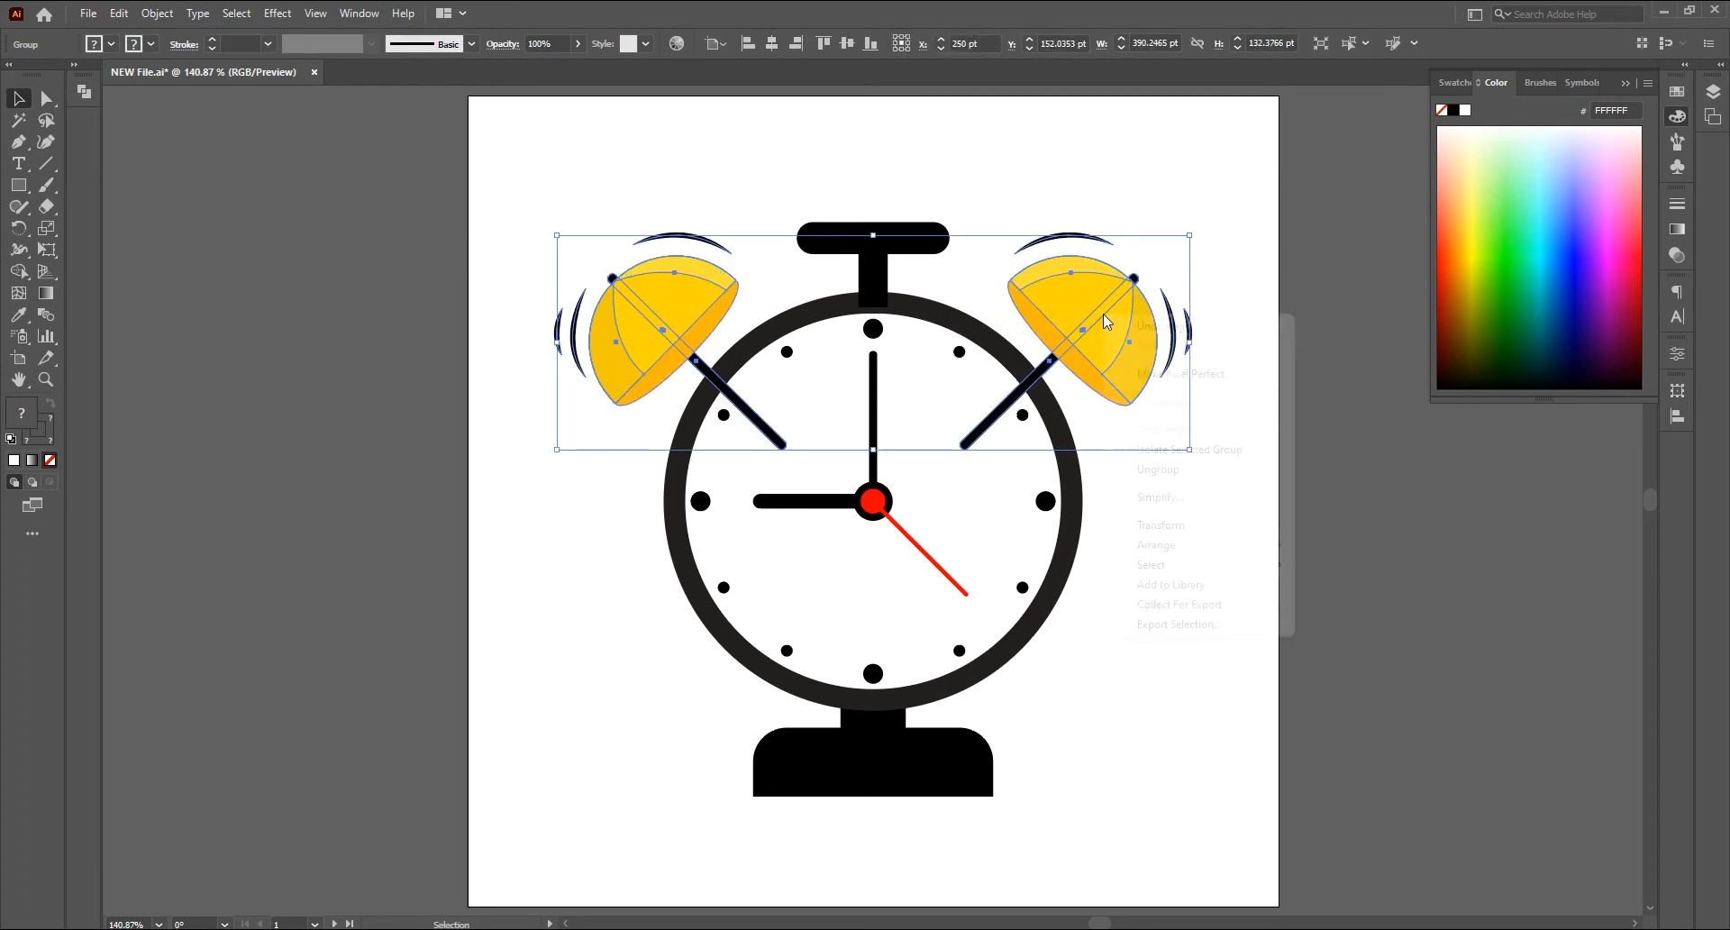
pyautogui.moveTo(1253, 546)
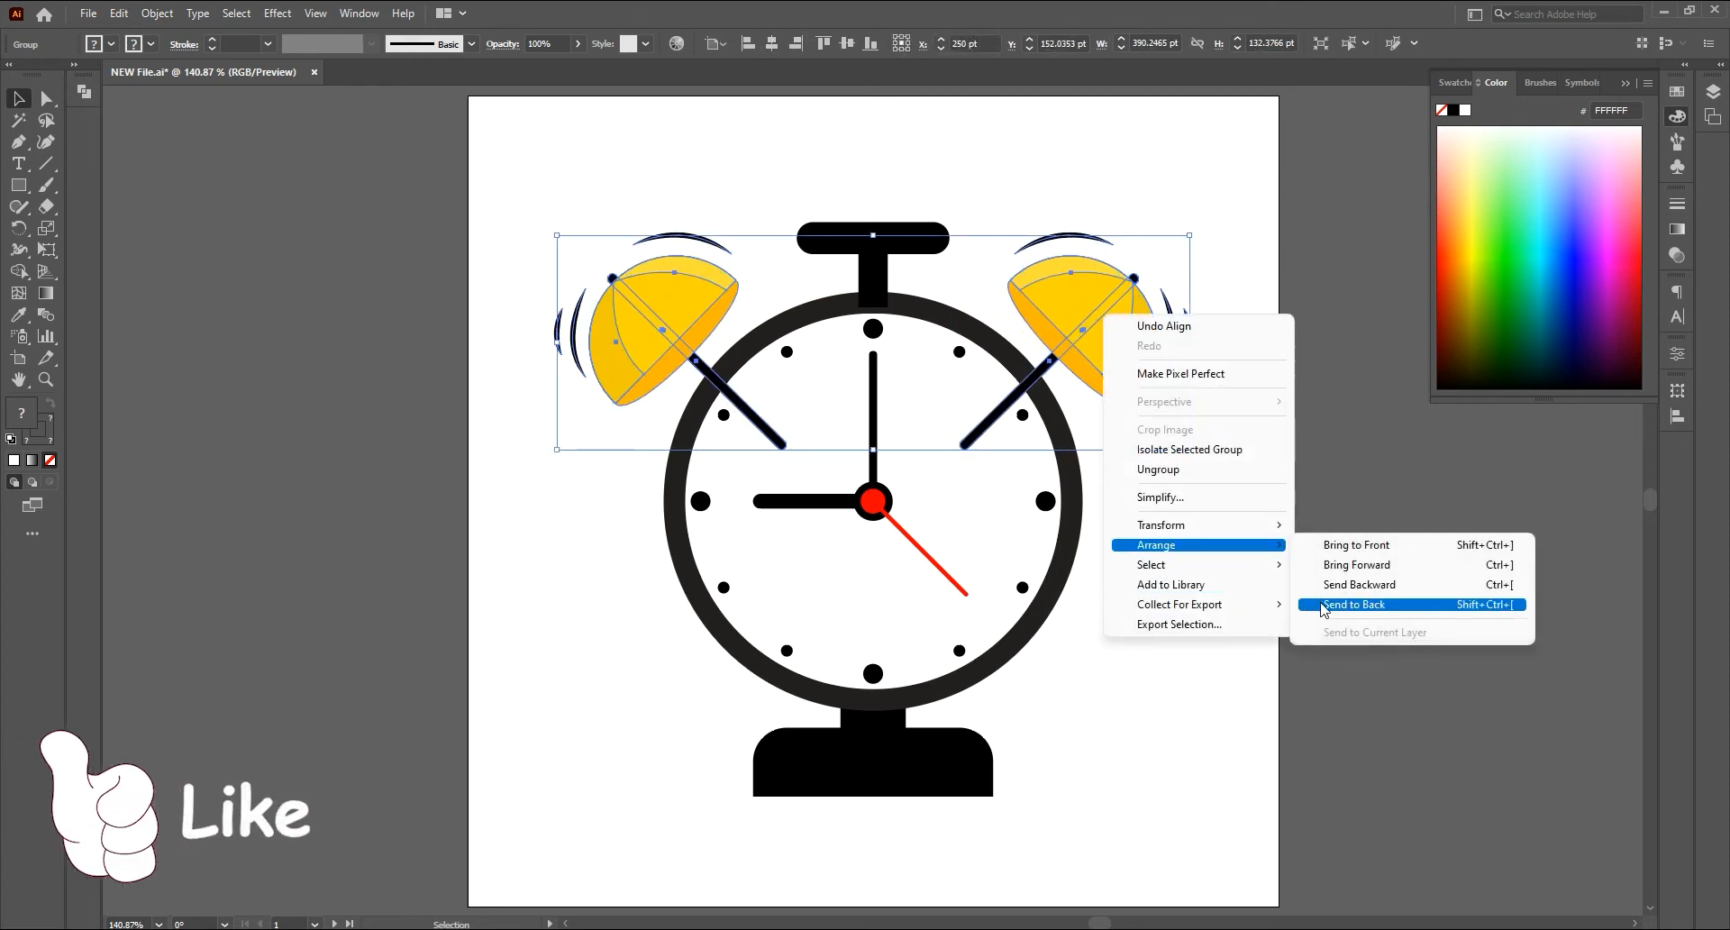
pyautogui.click(1320, 609)
pyautogui.click(1270, 499)
# Step: Fill the top knob's two shapes and the stand's neck and base with navy 000A4F
pyautogui.click(879, 245)
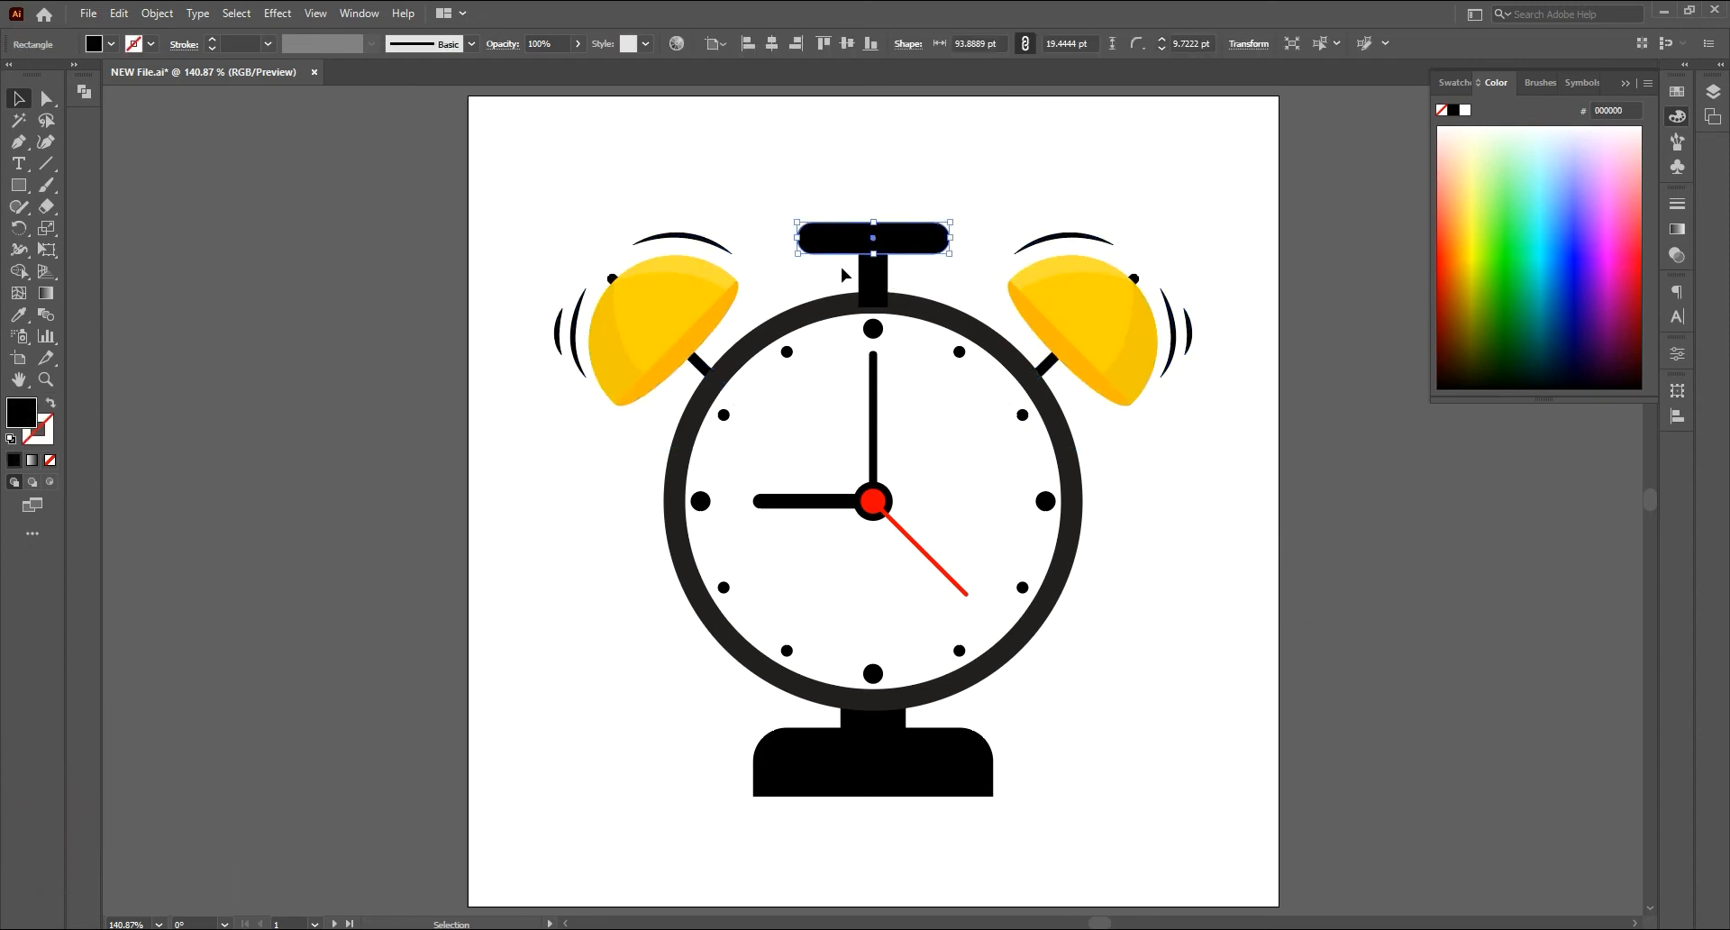
pyautogui.keyDown('shift'); pyautogui.click(876, 281); pyautogui.keyUp('shift')
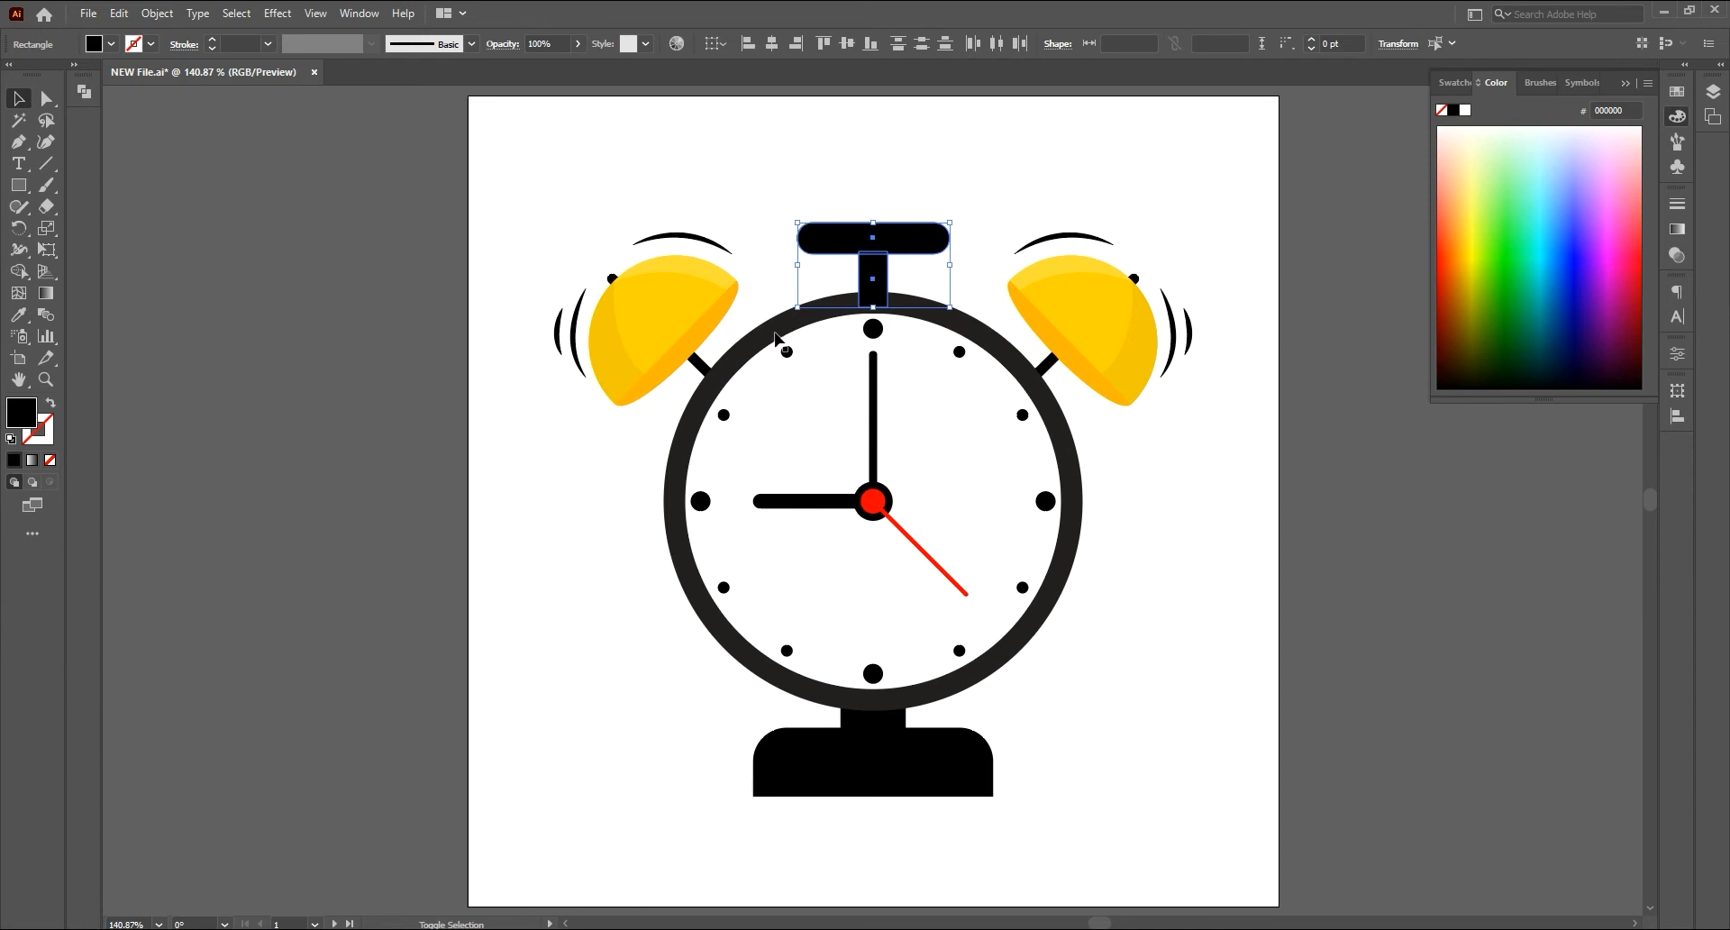
pyautogui.keyDown('shift'); pyautogui.click(868, 730); pyautogui.keyUp('shift')
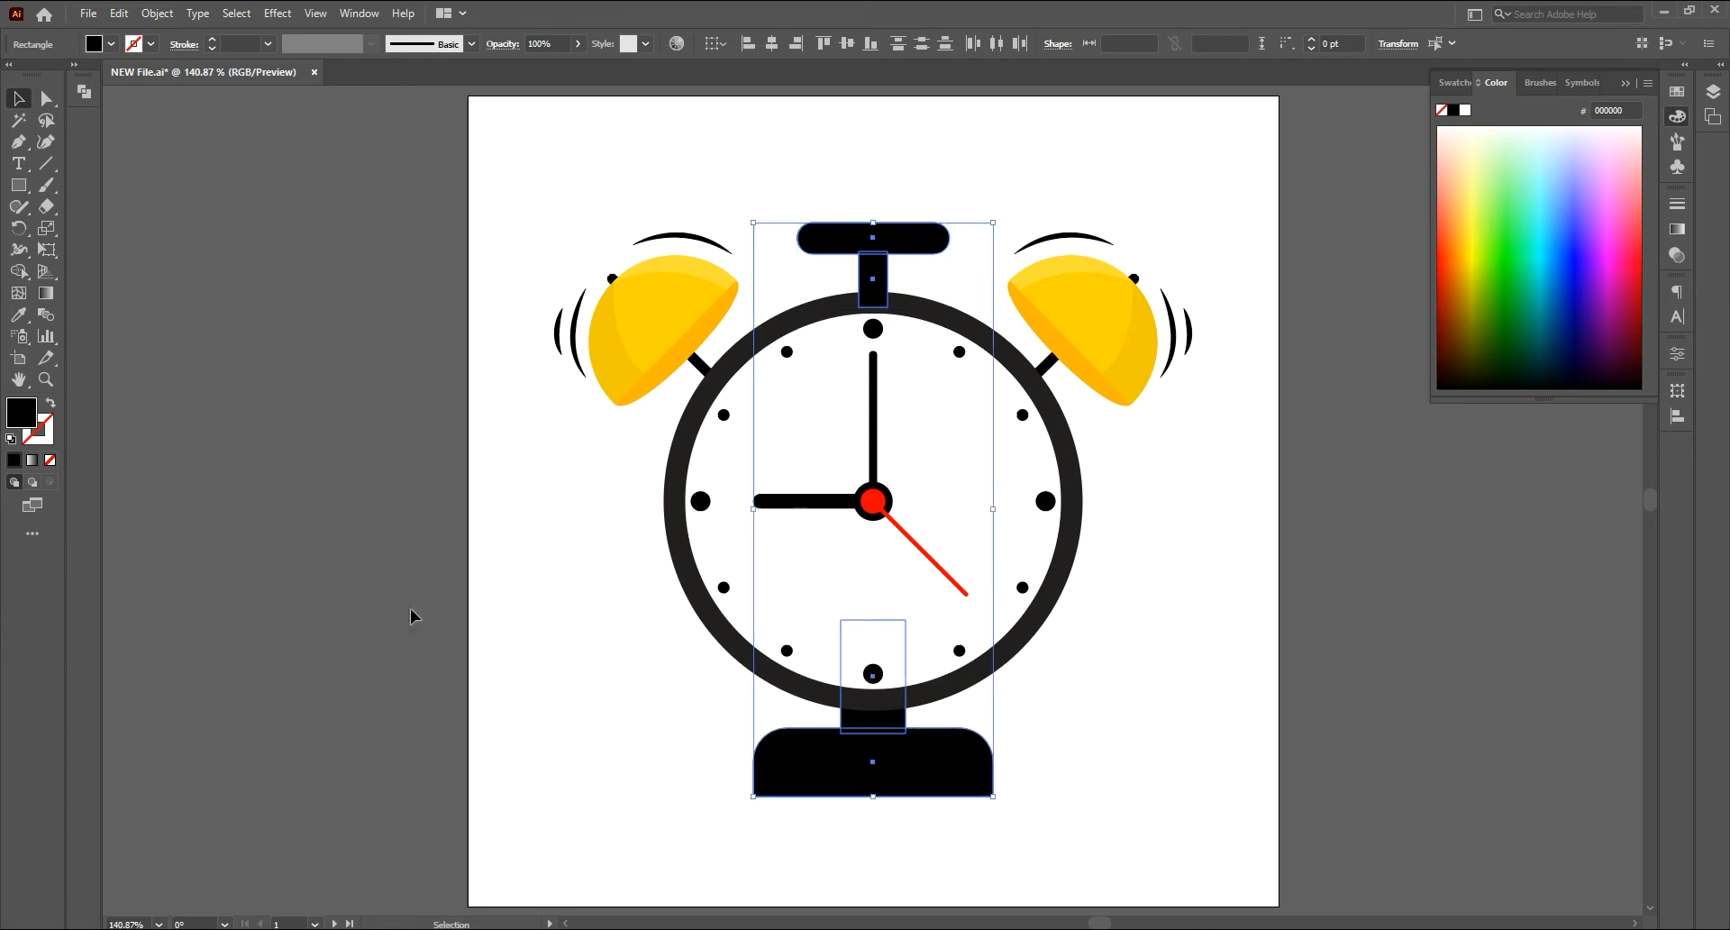
pyautogui.doubleClick(28, 420)
pyautogui.moveTo(1460, 302); pyautogui.dragTo(1456, 258)
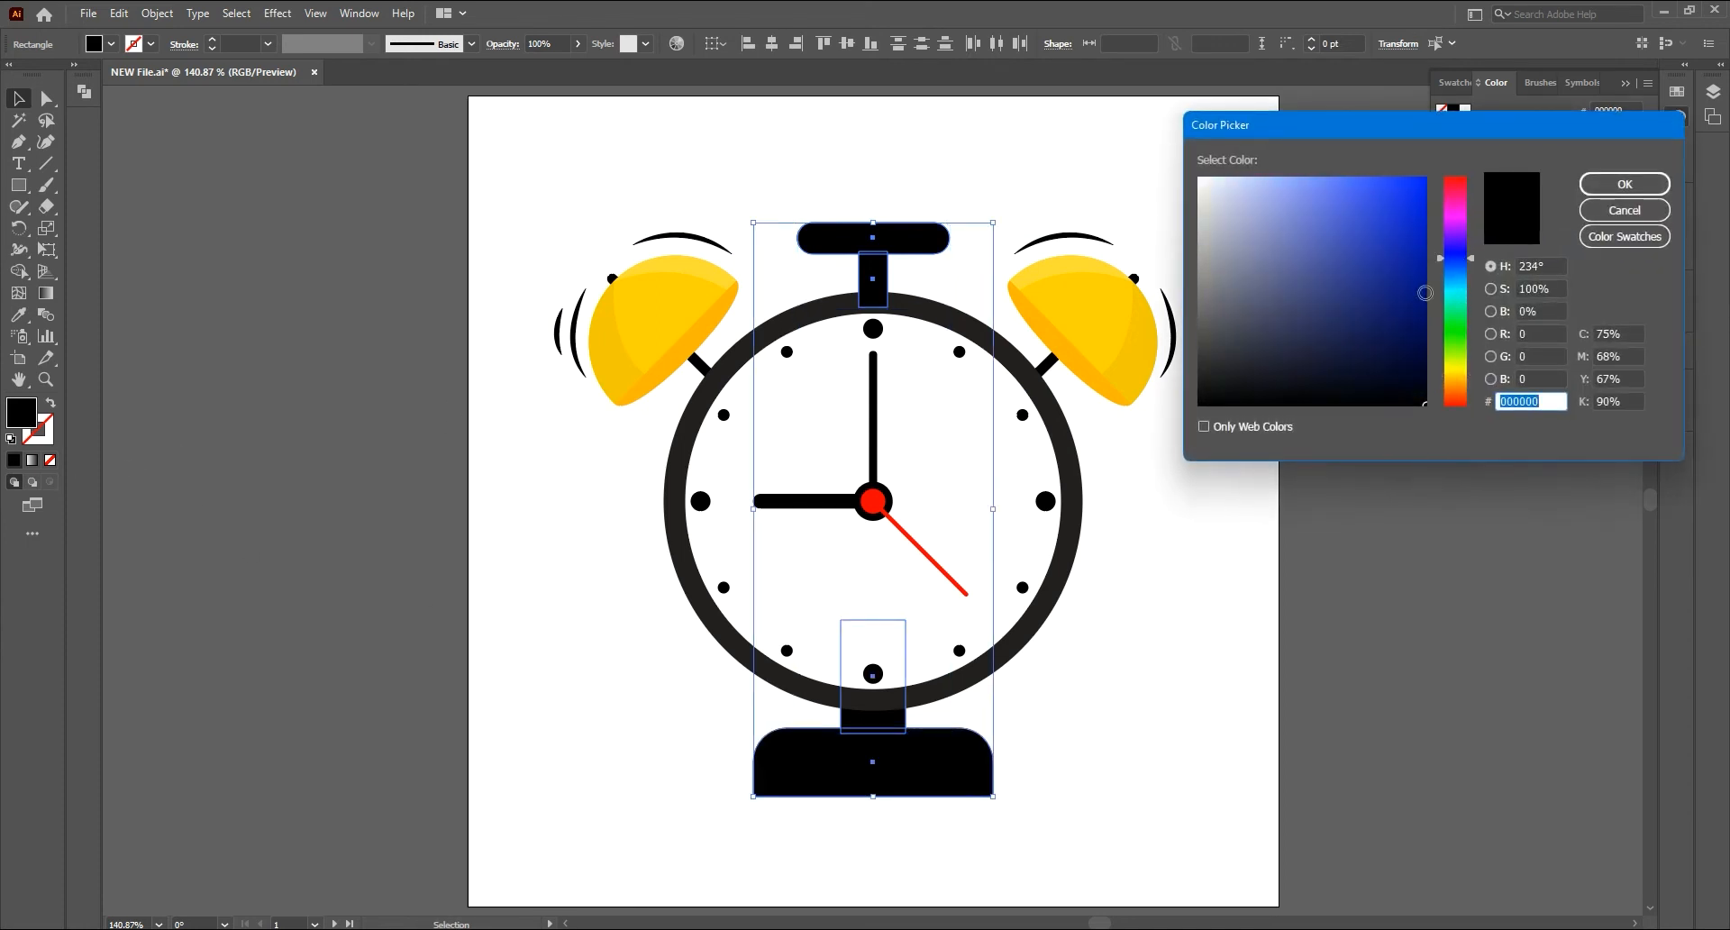
pyautogui.moveTo(1423, 333); pyautogui.dragTo(1440, 333)
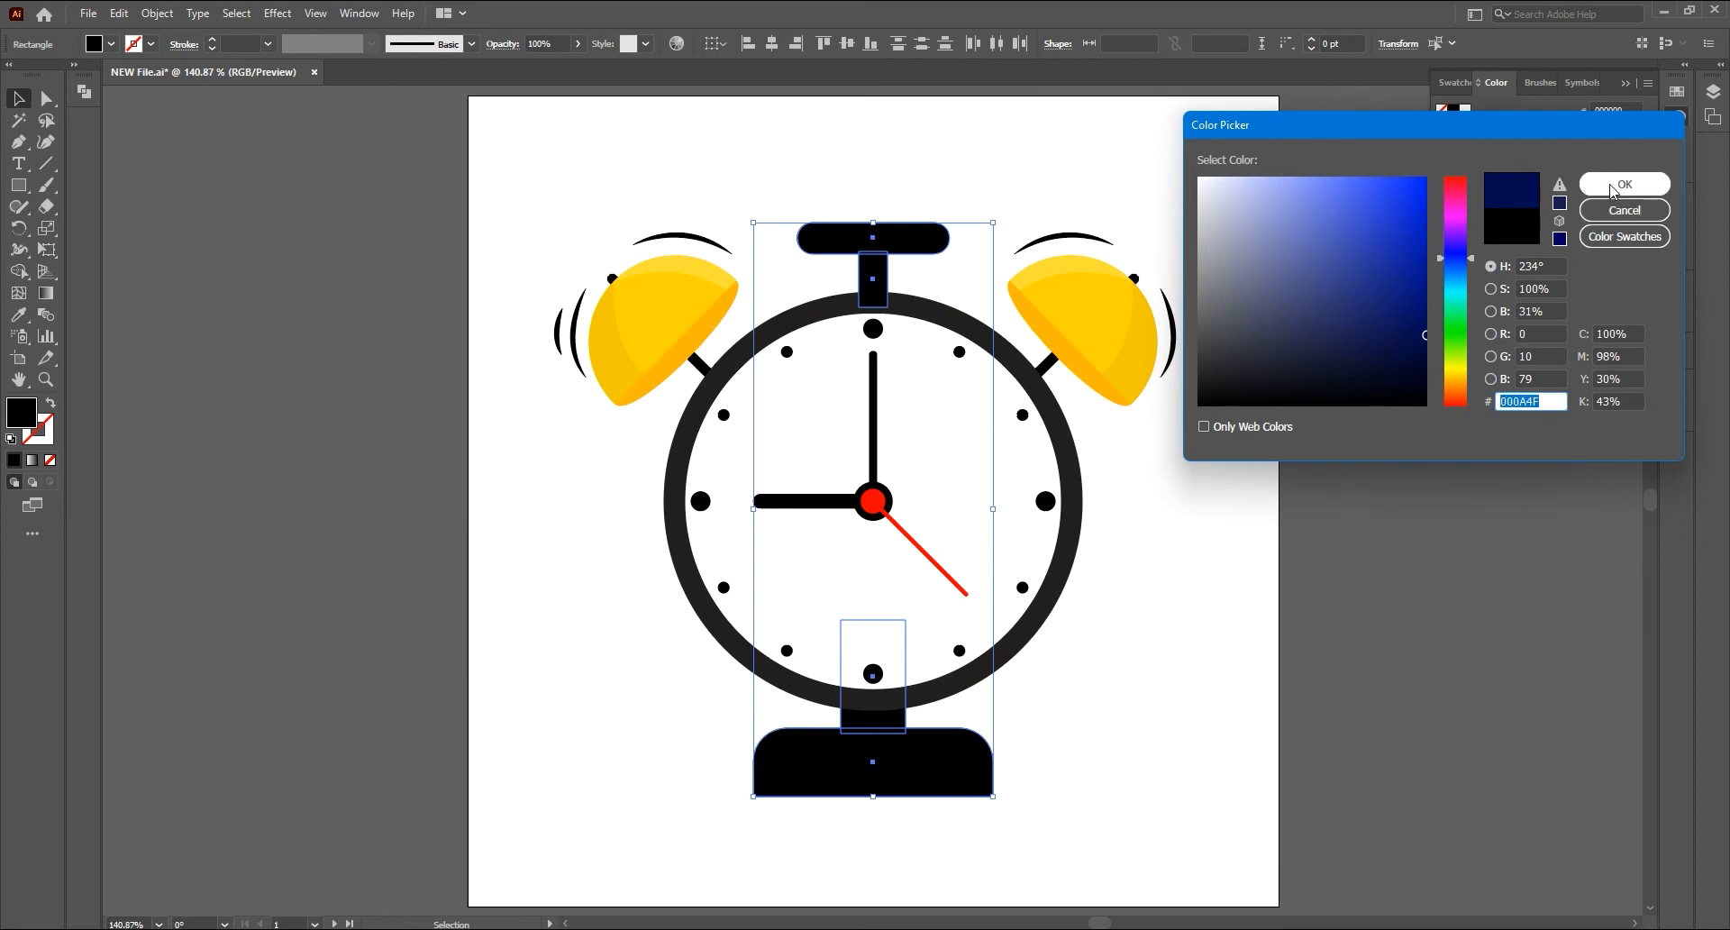
pyautogui.click(1624, 183)
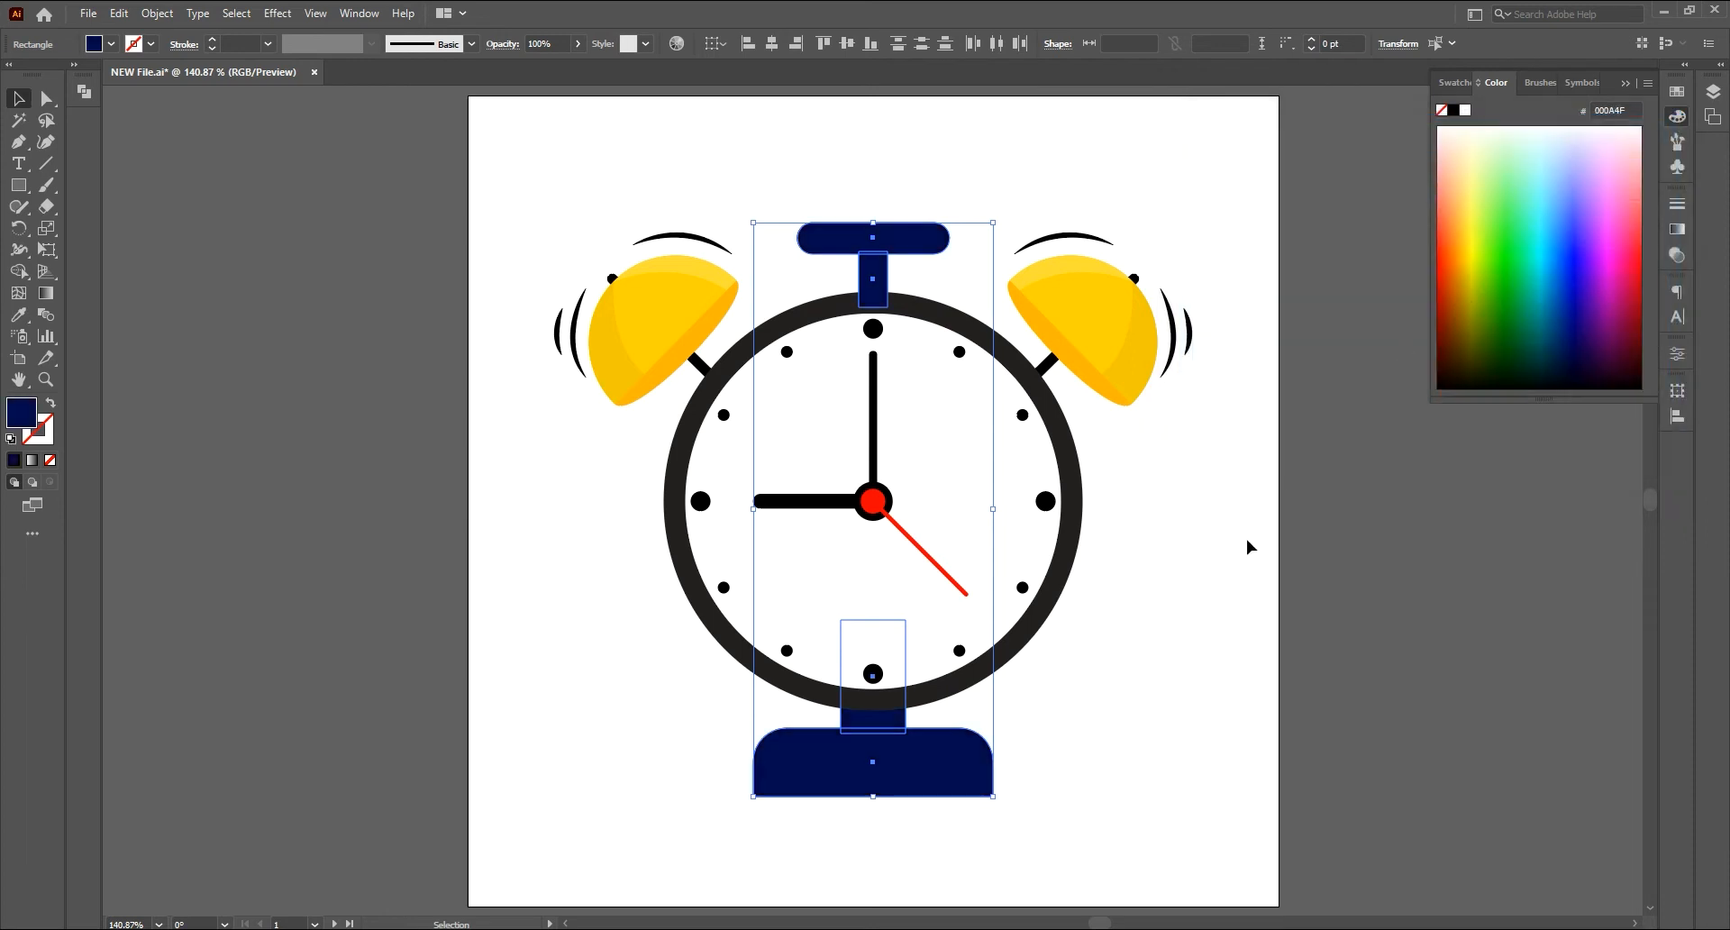
# Step: Darken the knob and stand fill to 010A3A and copy that hex code
pyautogui.doubleClick(40, 418)
pyautogui.click(1425, 347)
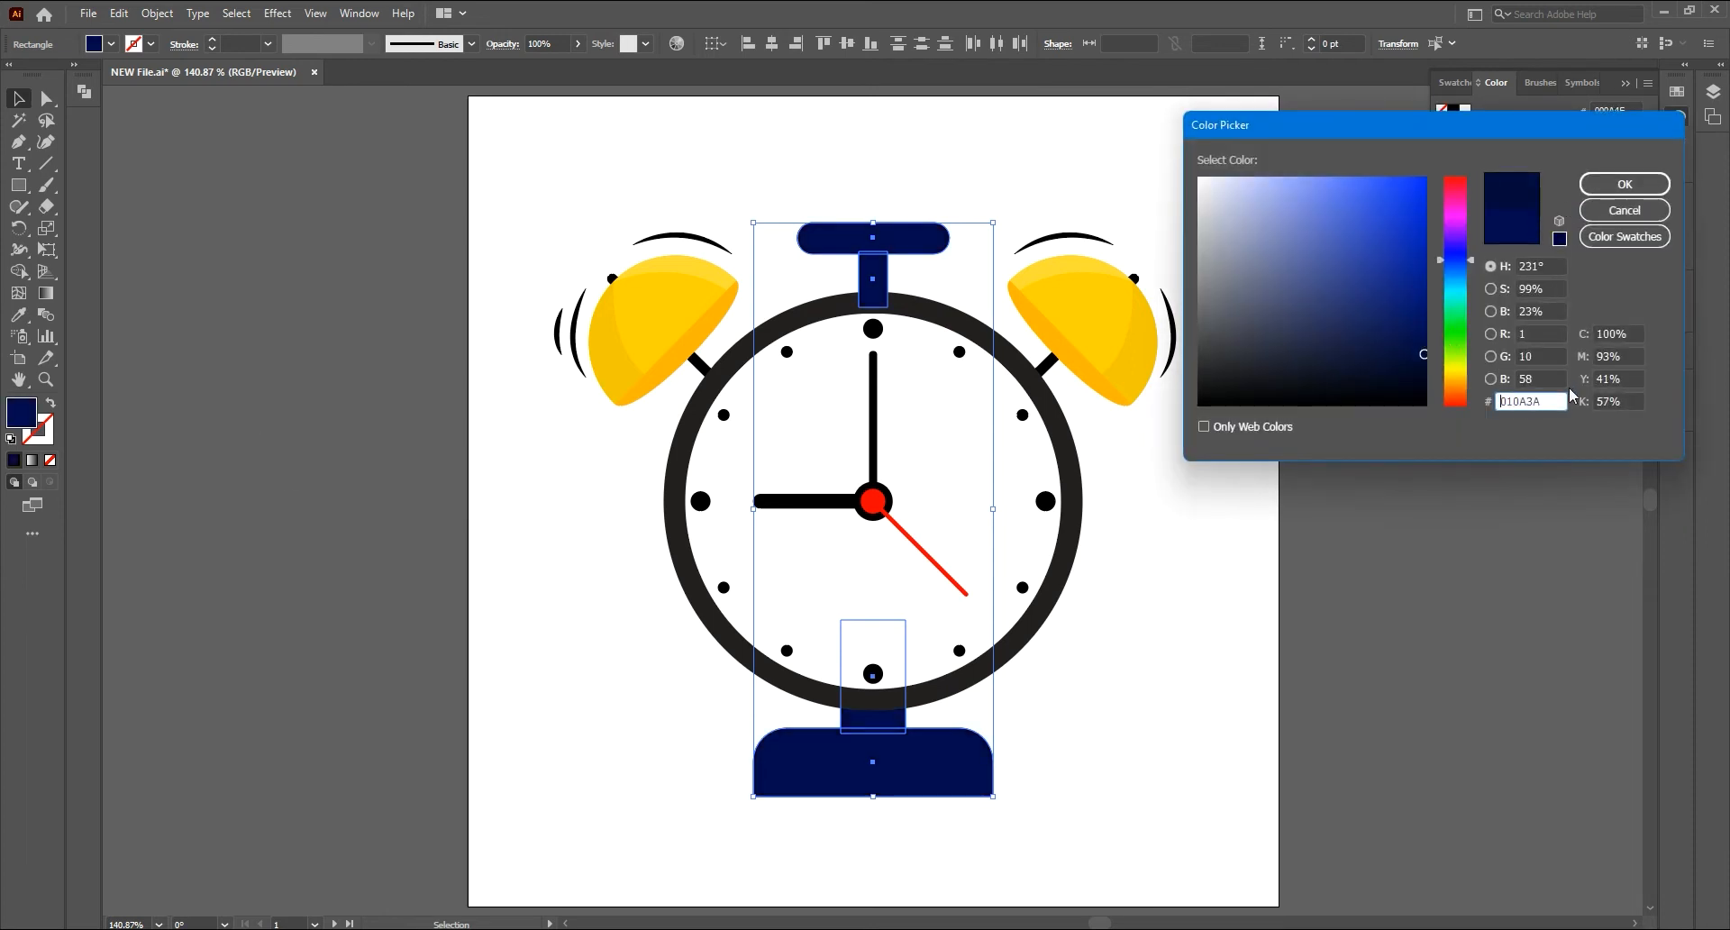
pyautogui.moveTo(1554, 401); pyautogui.dragTo(1491, 402)
pyautogui.hotkey('ctrl', 'c')
pyautogui.click(1603, 187)
pyautogui.click(1286, 522)
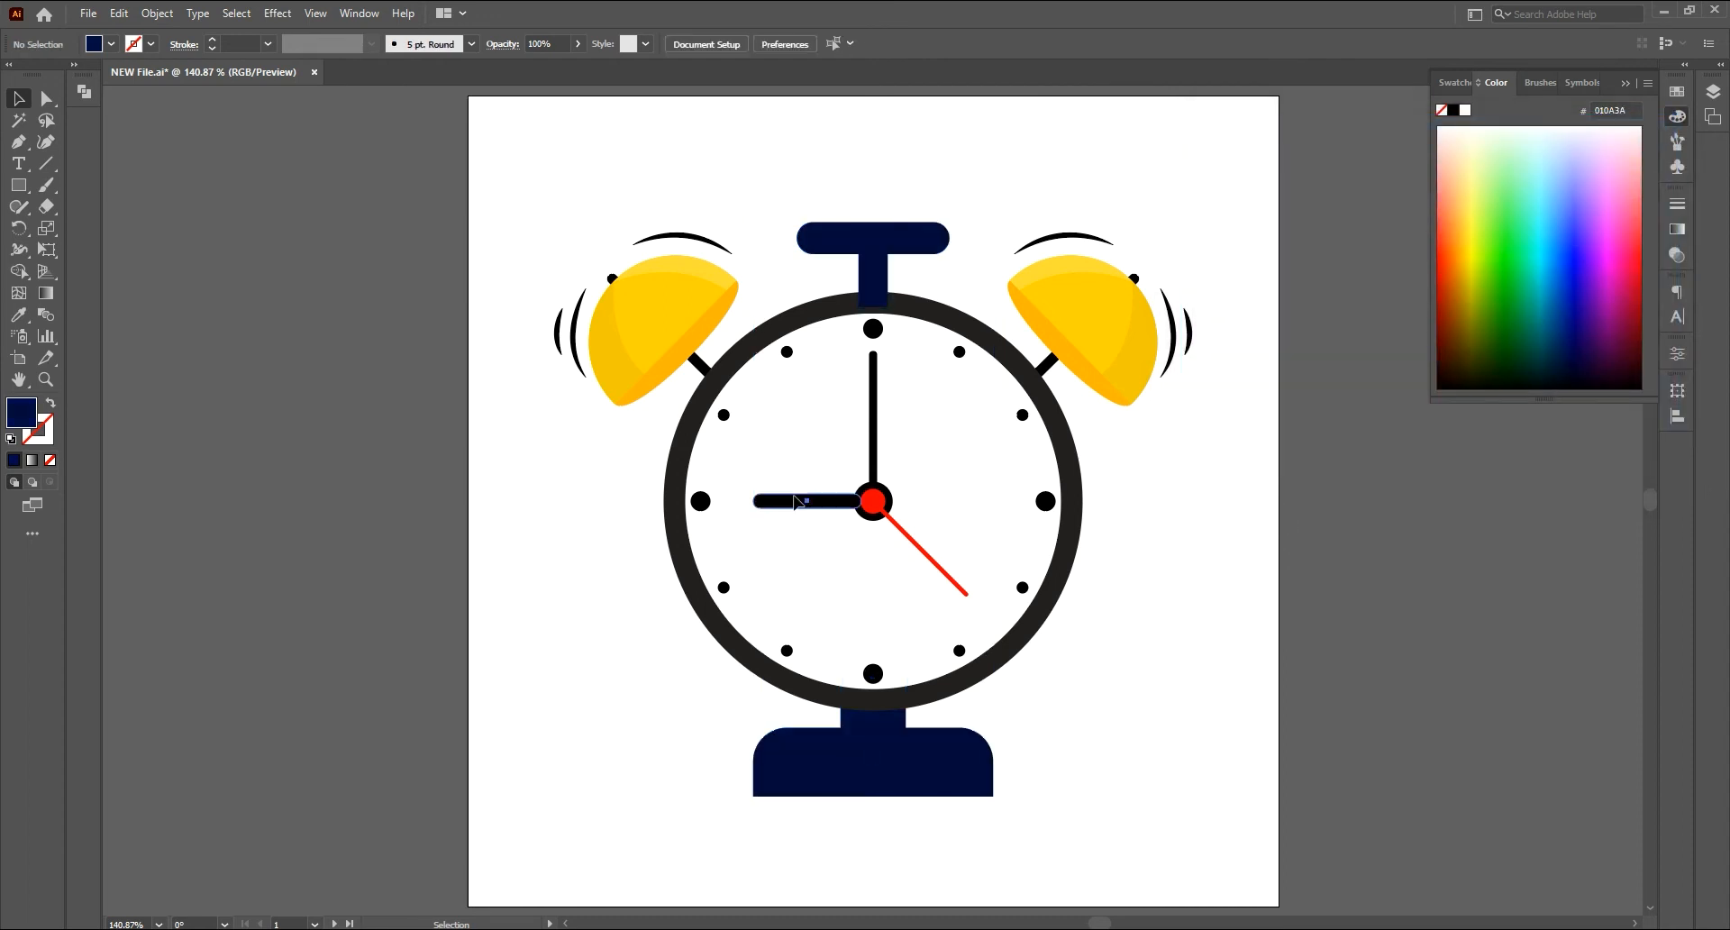
# Step: Fill the clock hands, centre hub and all hour dots except the left three with navy 010A3A, excluding the ring and stand neck
pyautogui.click(795, 502)
pyautogui.keyDown('shift'); pyautogui.click(873, 427); pyautogui.keyUp('shift')
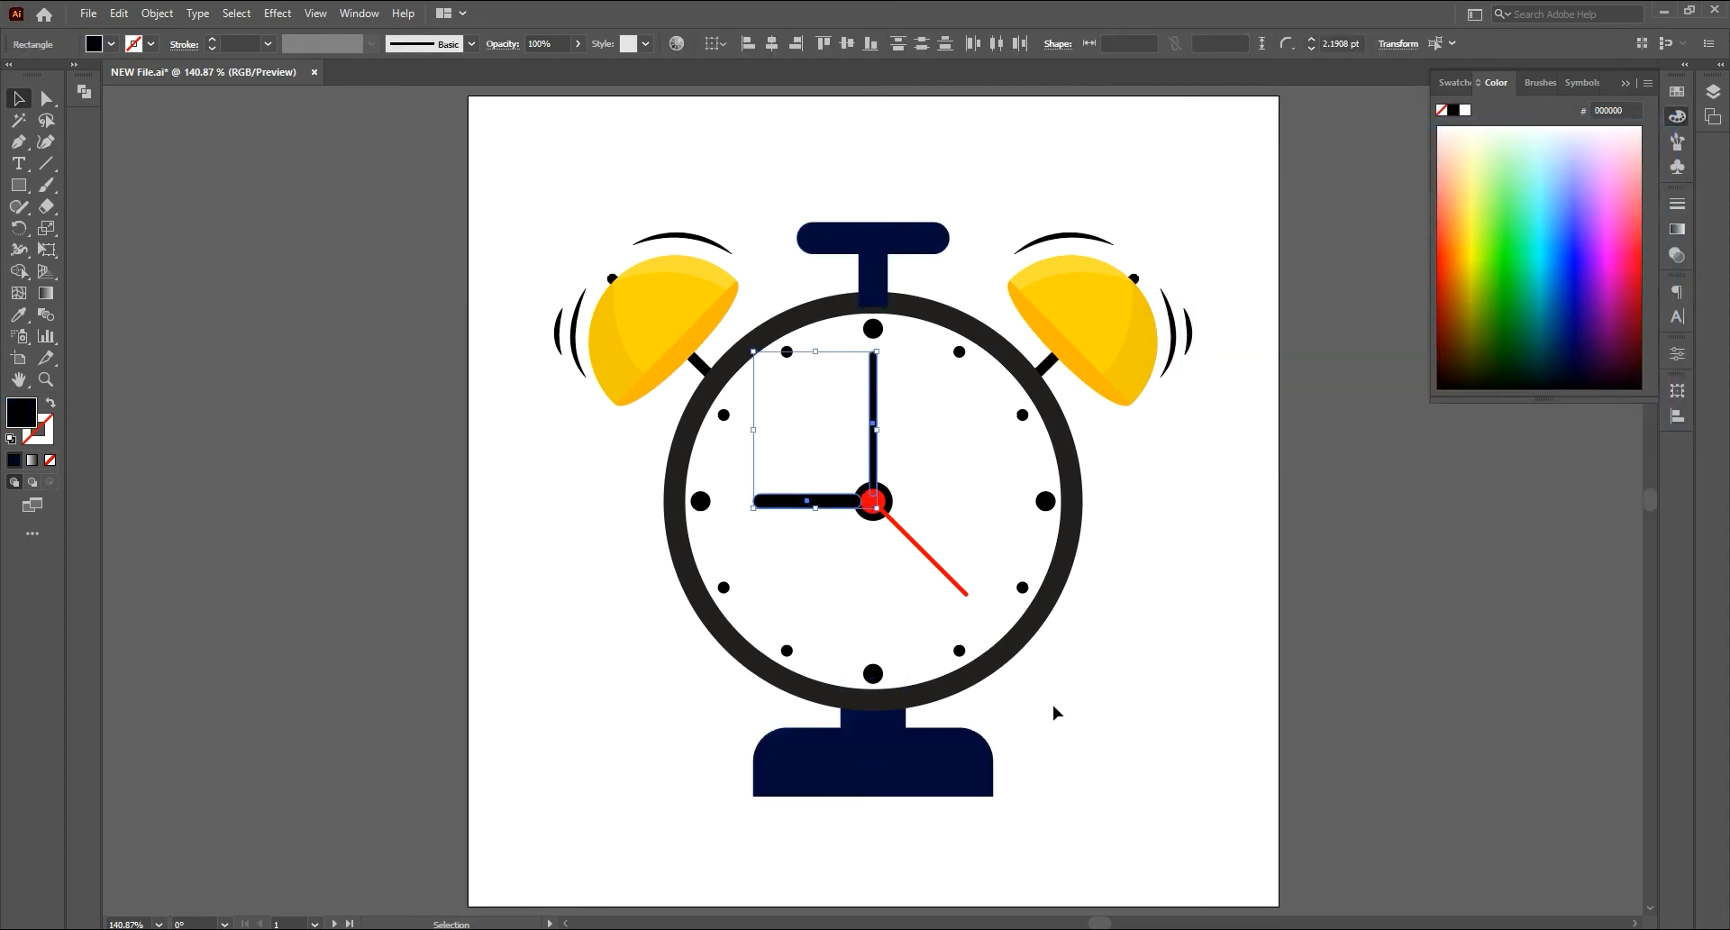
pyautogui.moveTo(1052, 705); pyautogui.dragTo(732, 315)
pyautogui.moveTo(604, 195); pyautogui.dragTo(671, 284)
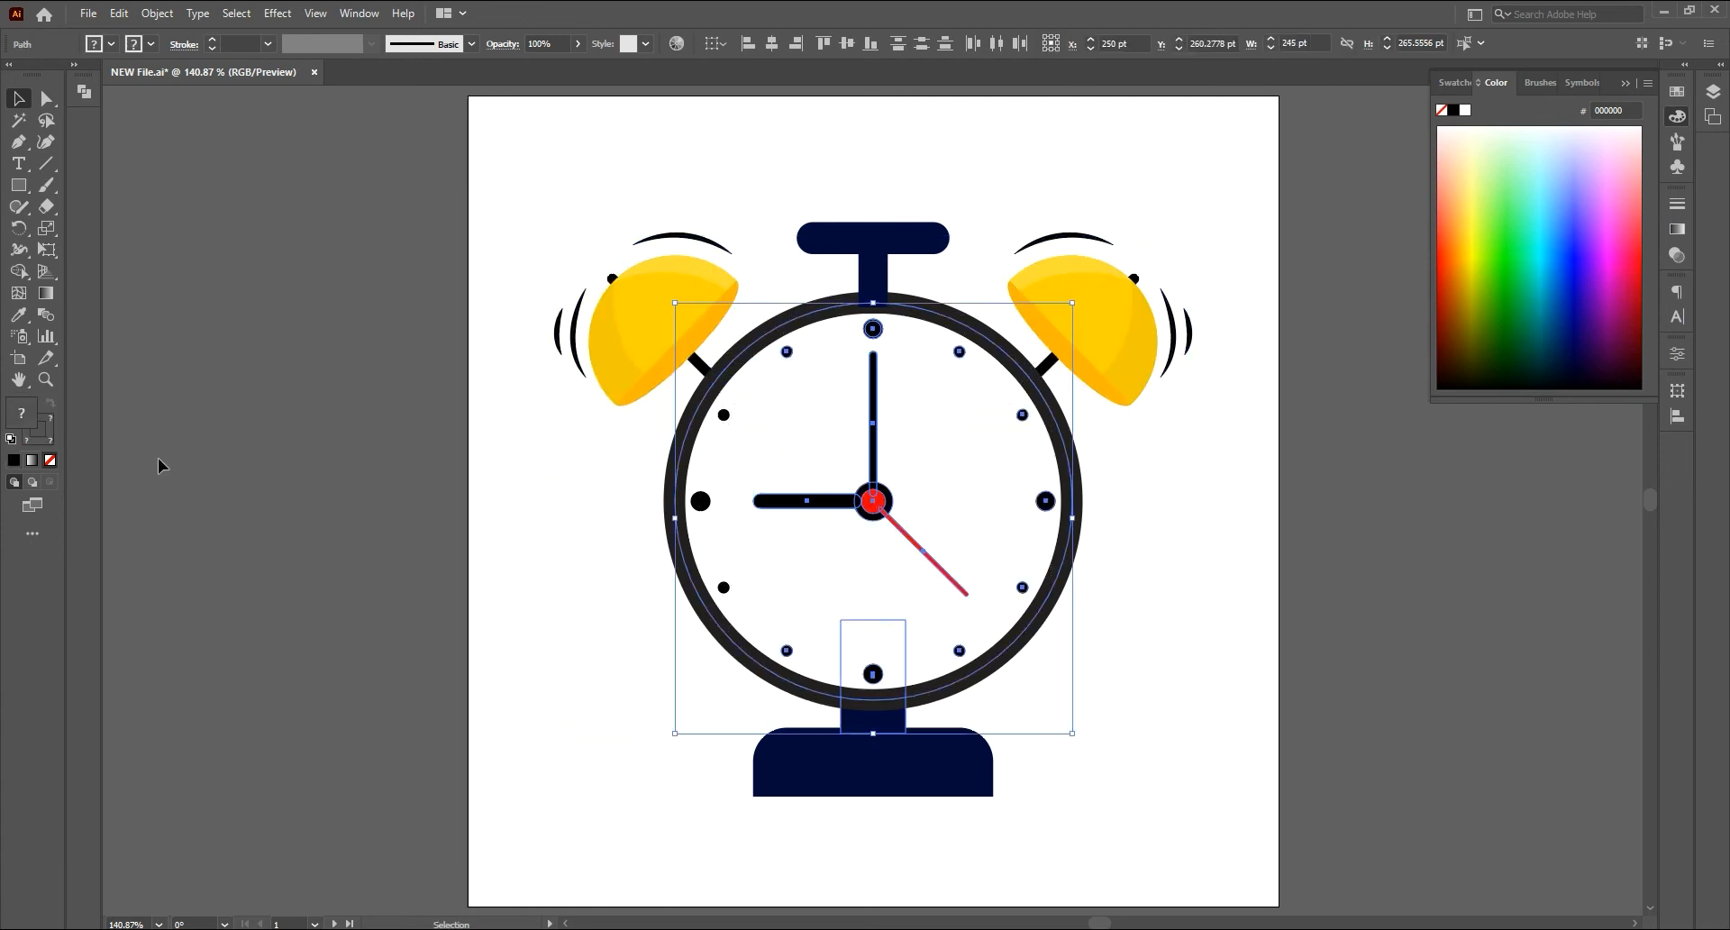
pyautogui.keyDown('shift'); pyautogui.click(677, 492); pyautogui.keyUp('shift')
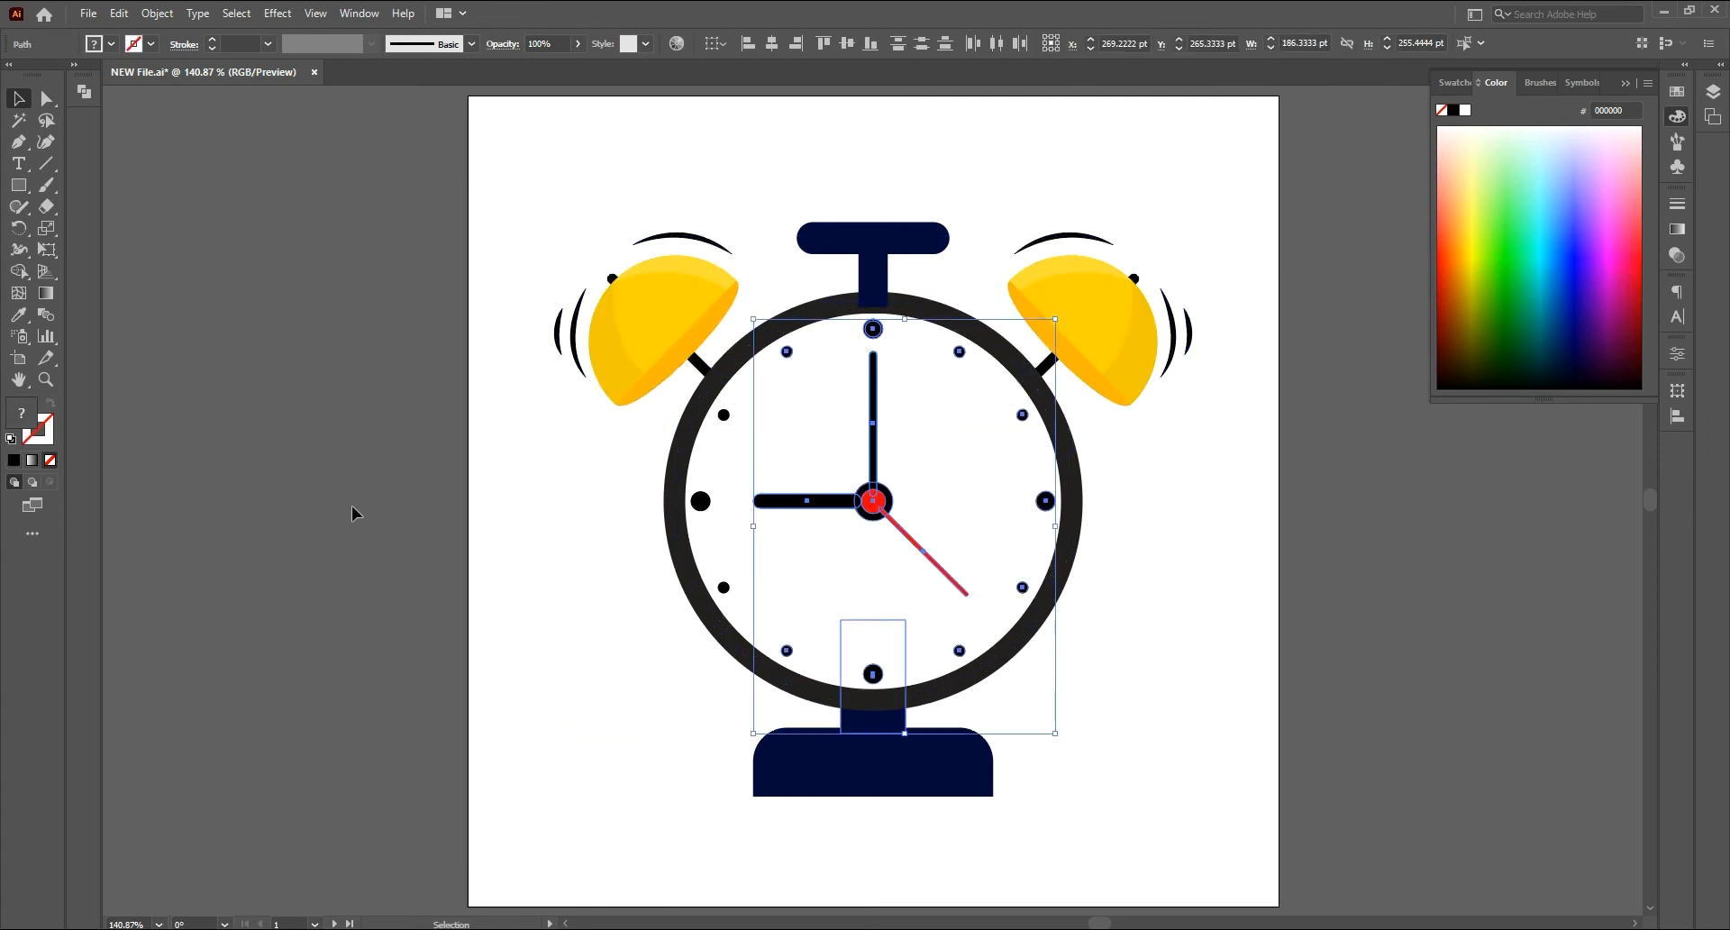
pyautogui.keyDown('shift'); pyautogui.click(863, 726); pyautogui.keyUp('shift')
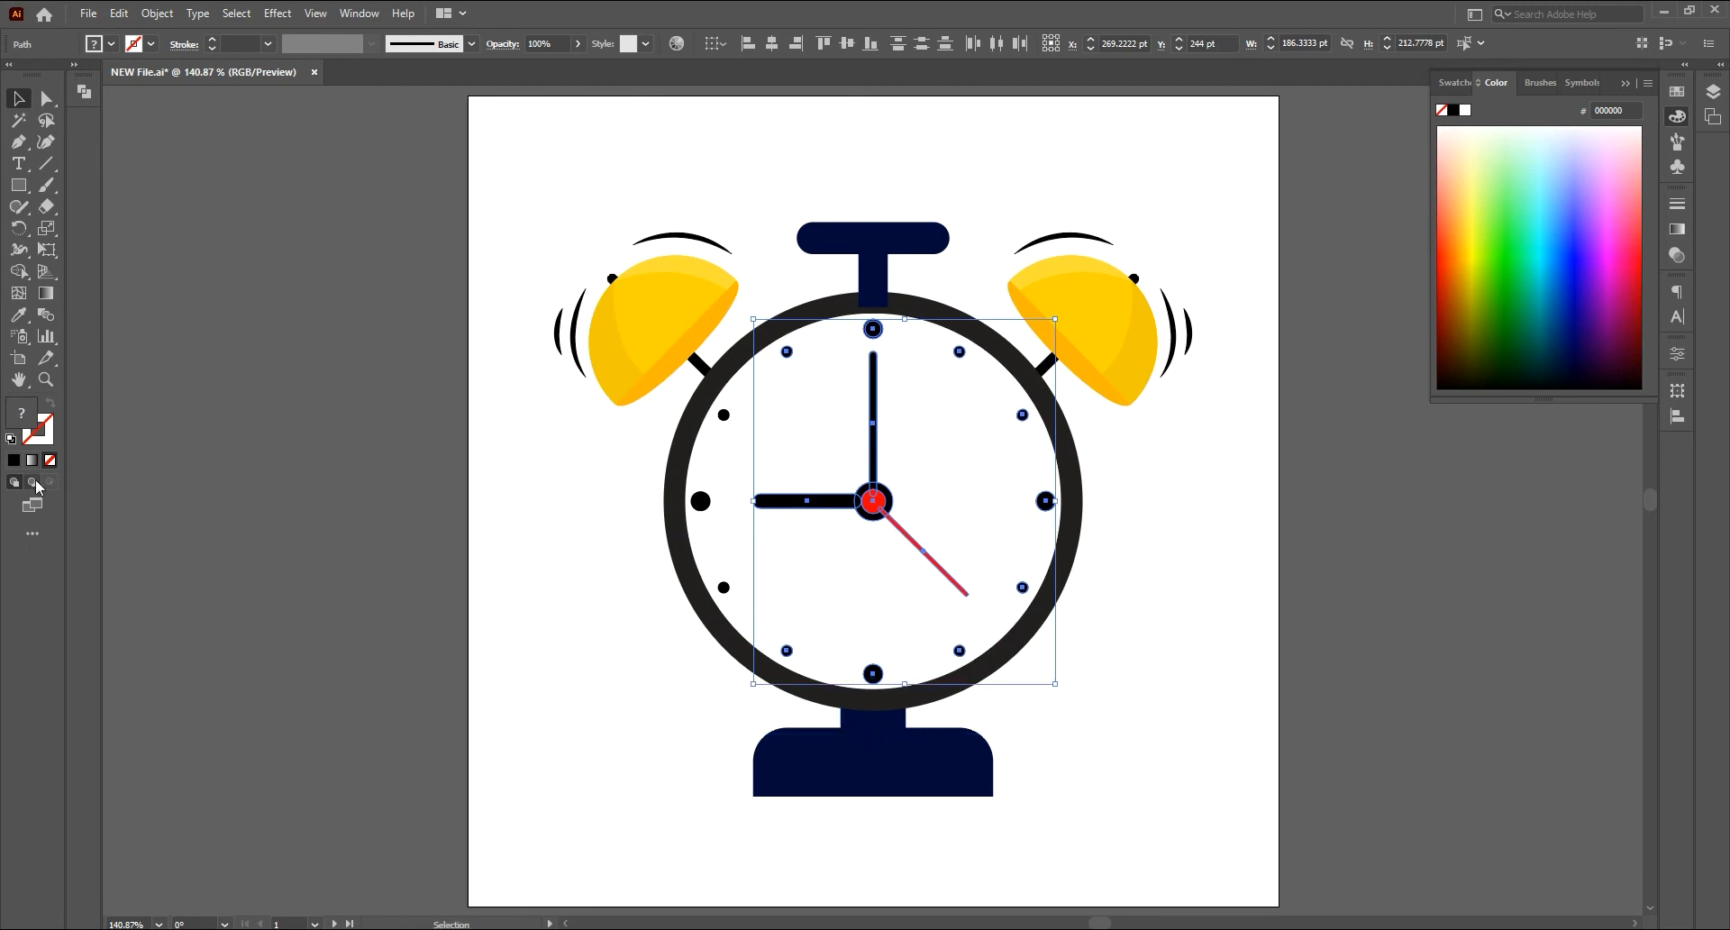
pyautogui.click(14, 460)
pyautogui.doubleClick(24, 419)
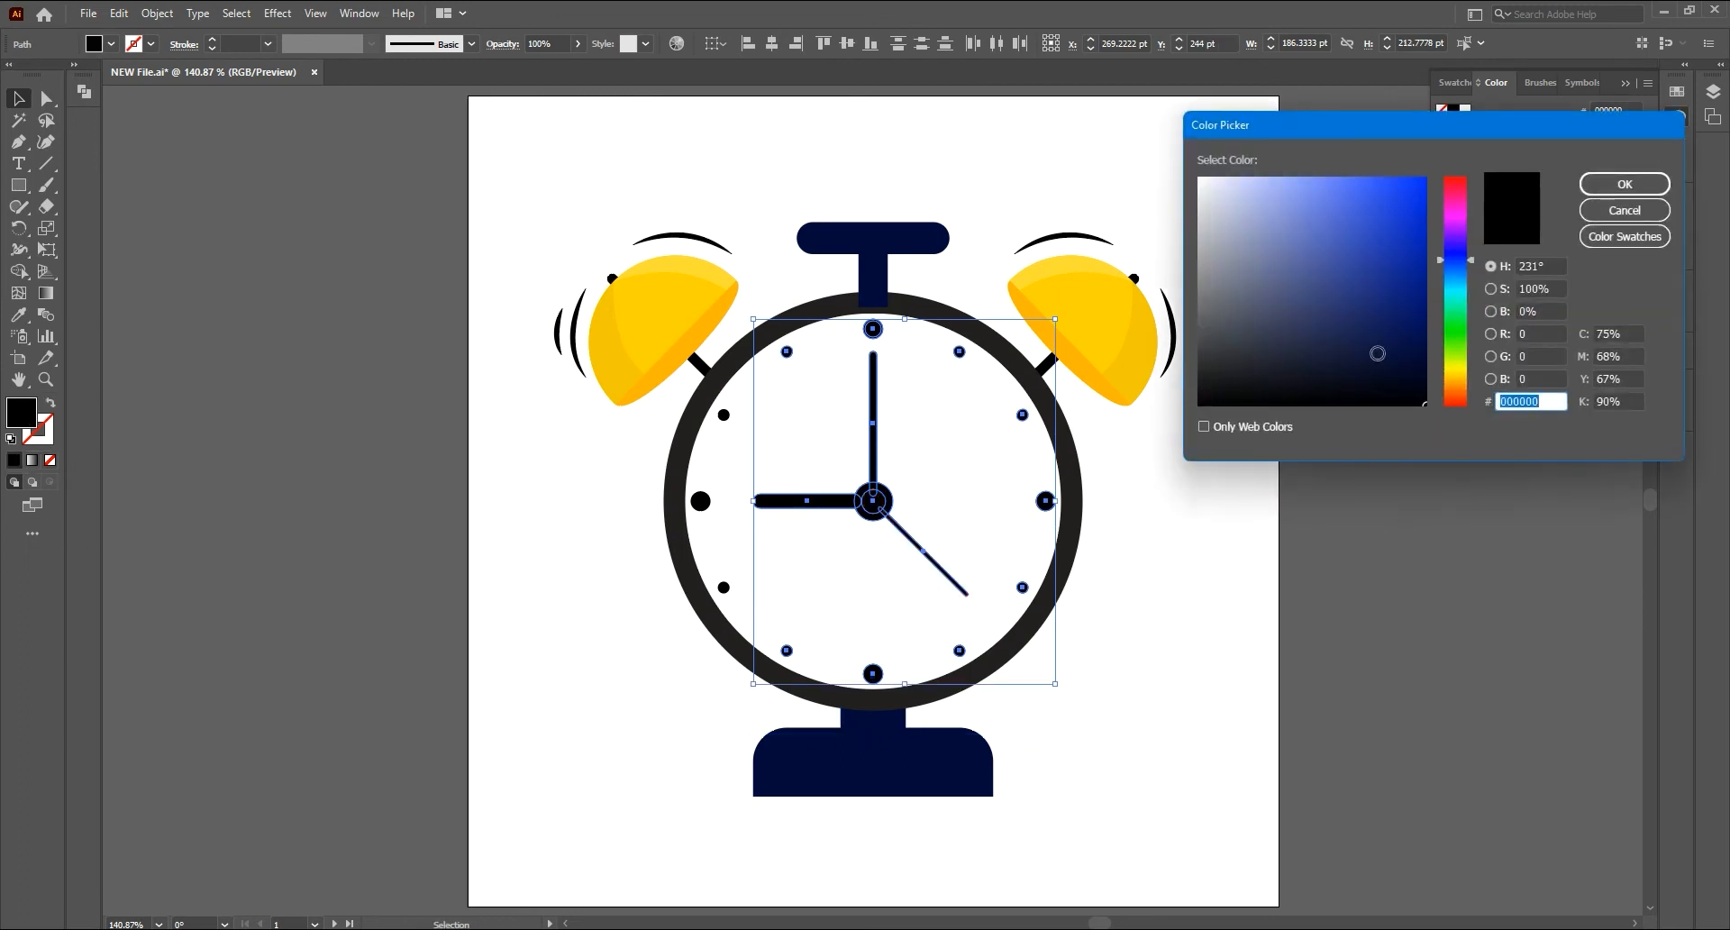
pyautogui.click(1622, 186)
pyautogui.click(1247, 574)
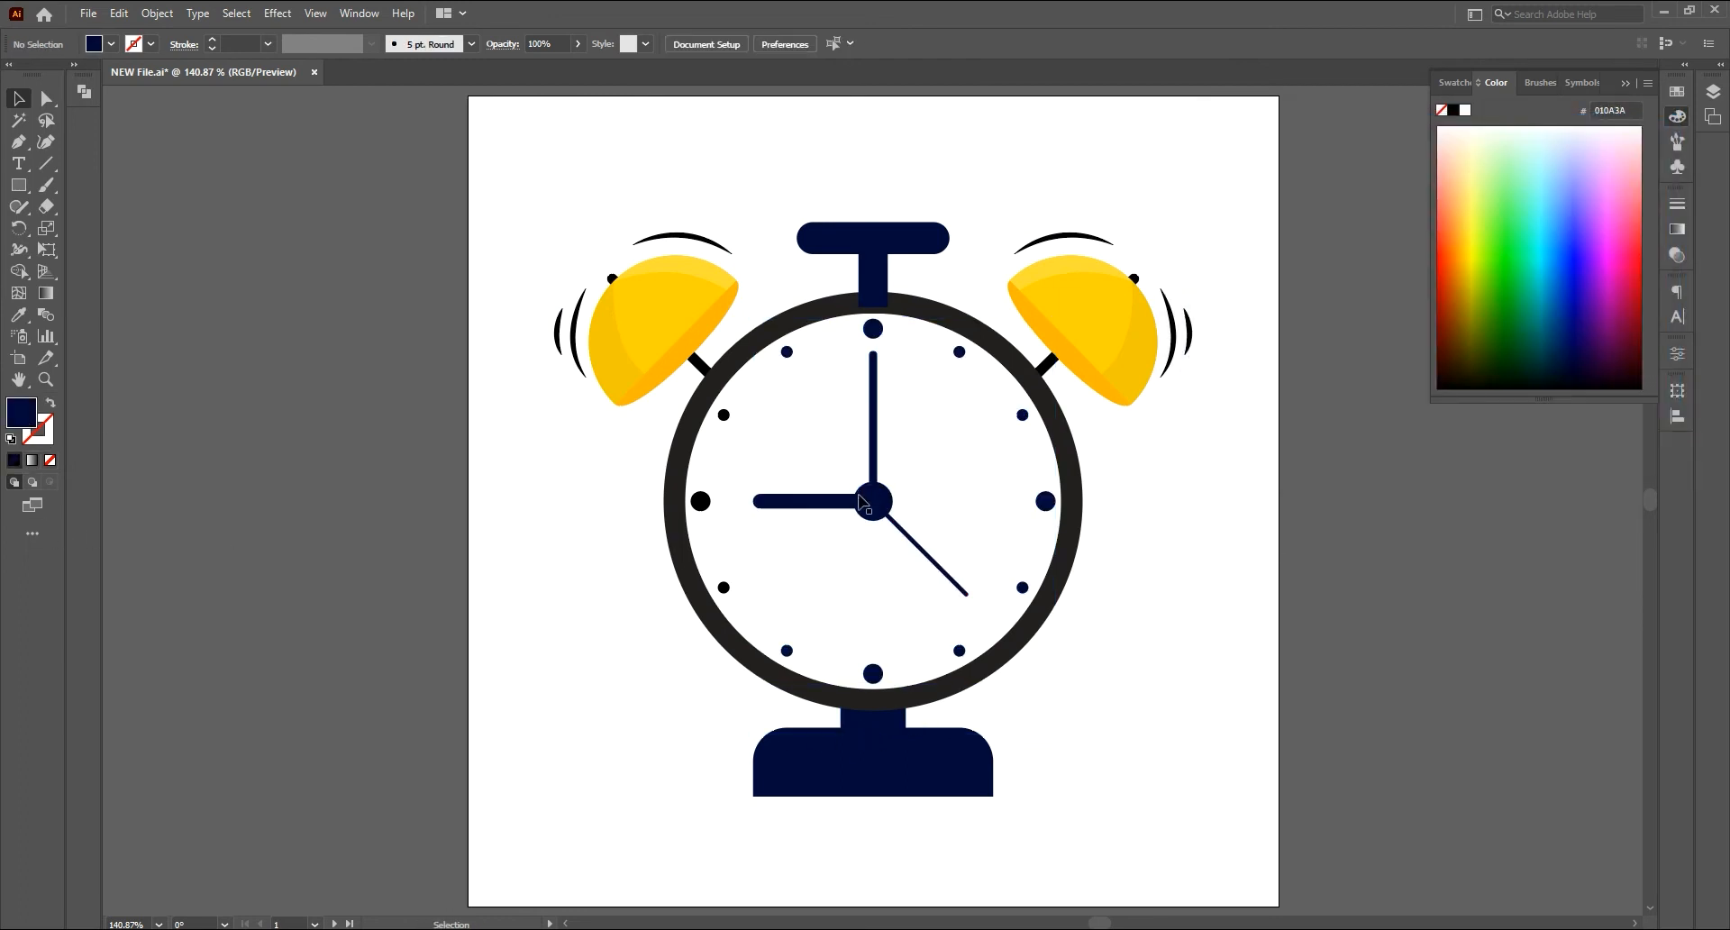
# Step: Fill the small inner circle at the clock's centre with red FF0000
pyautogui.click(868, 499)
pyautogui.doubleClick(12, 421)
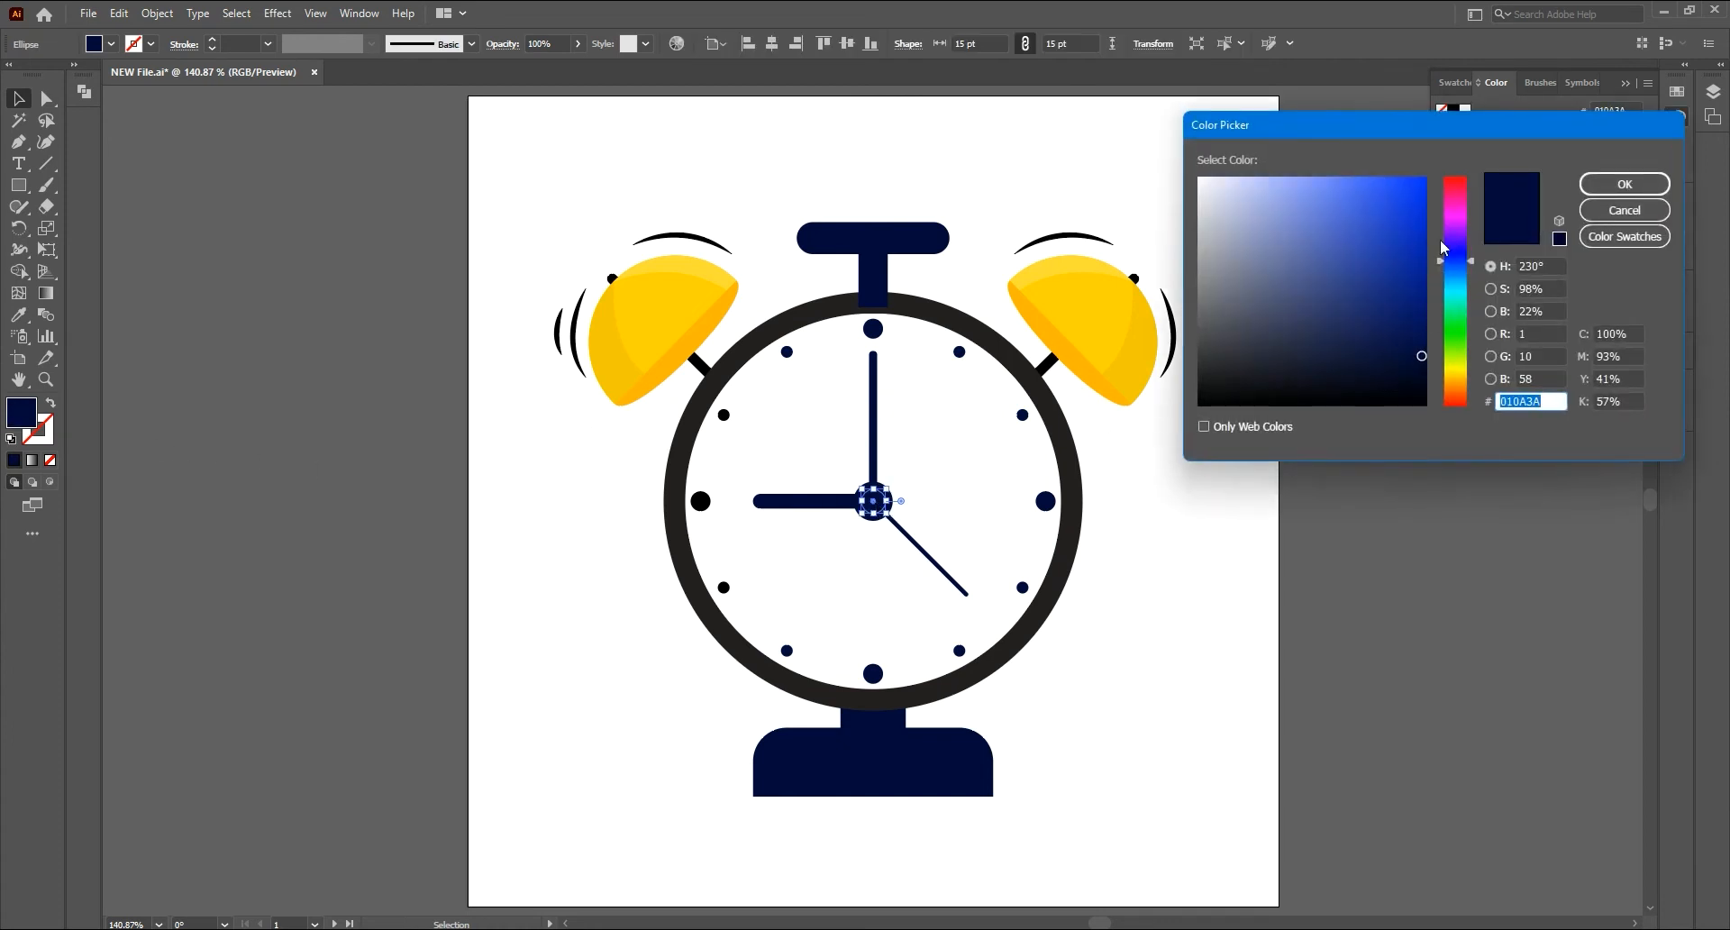
pyautogui.click(1425, 178)
pyautogui.moveTo(1455, 261); pyautogui.dragTo(1468, 161)
pyautogui.click(1608, 185)
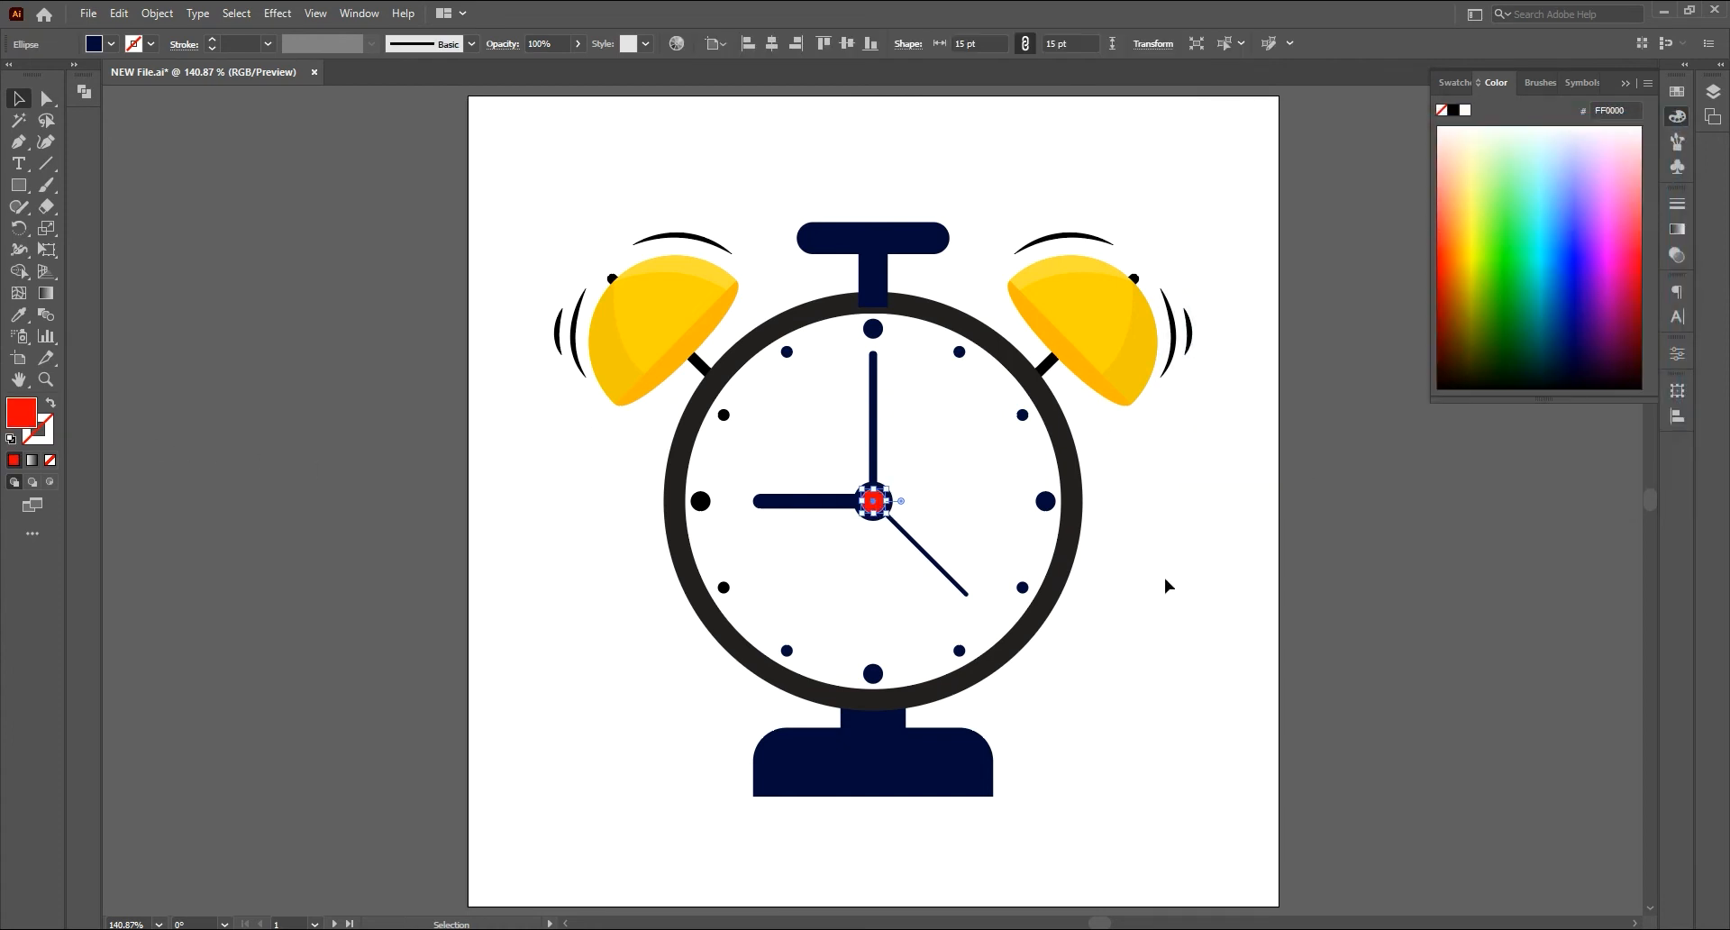
# Step: Fill the thin diagonal second hand with red FF0000
pyautogui.click(911, 544)
pyautogui.doubleClick(18, 417)
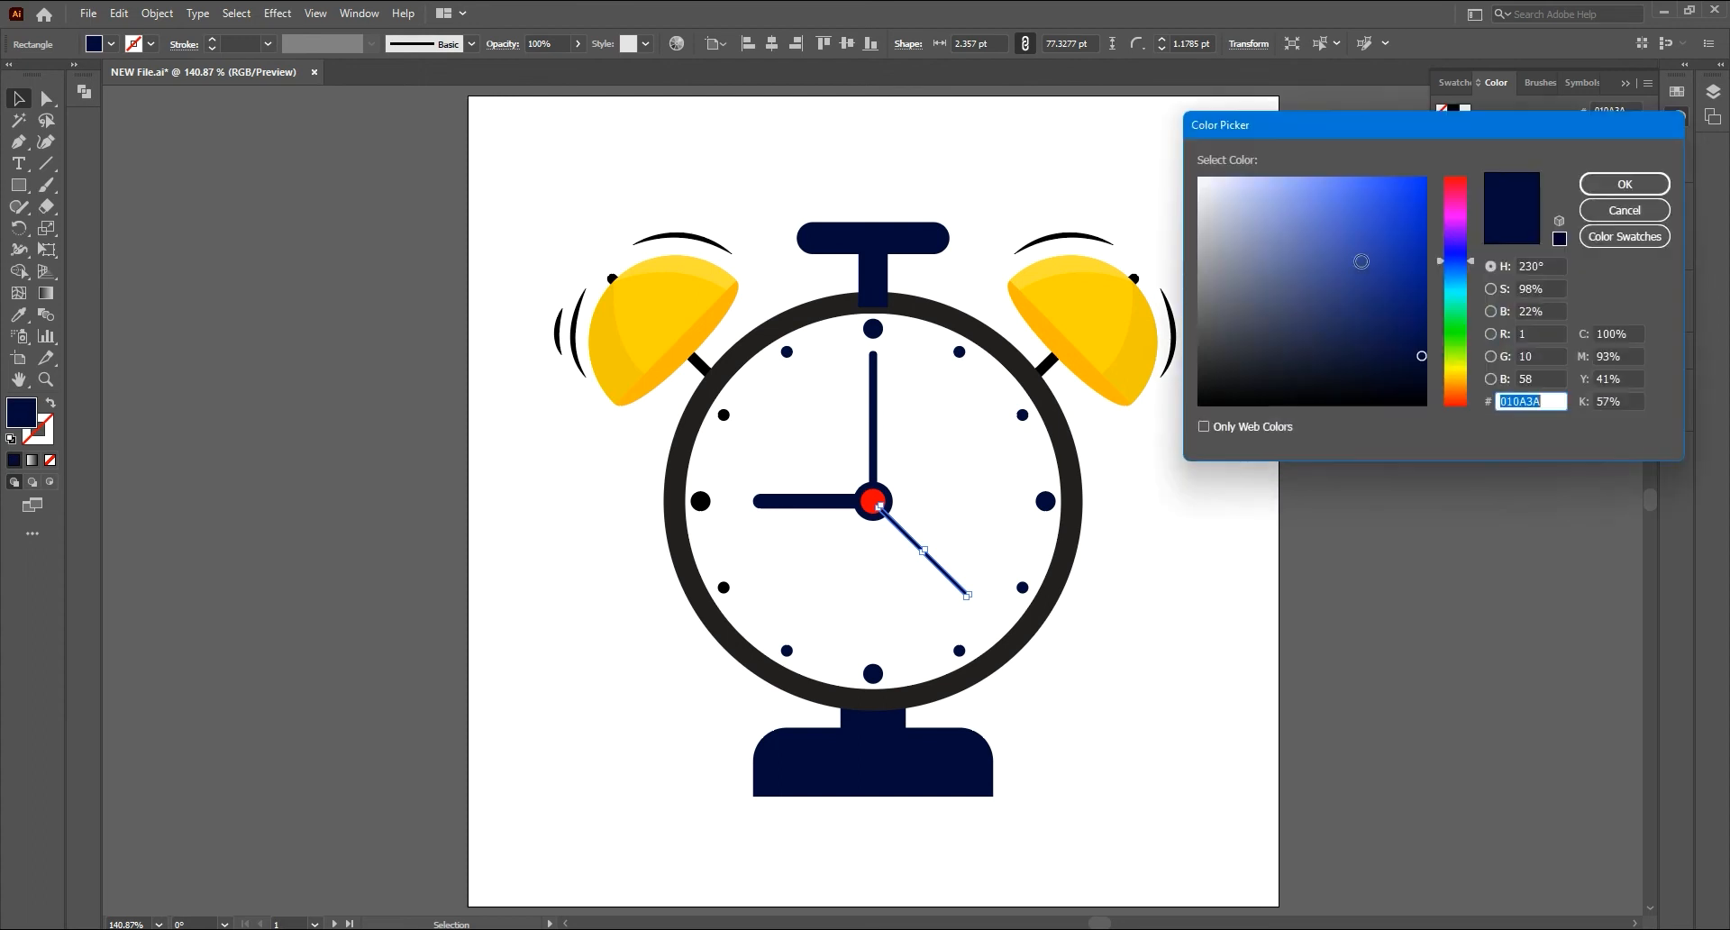
pyautogui.click(1425, 179)
pyautogui.moveTo(1455, 253); pyautogui.dragTo(1455, 179)
pyautogui.press('Return')
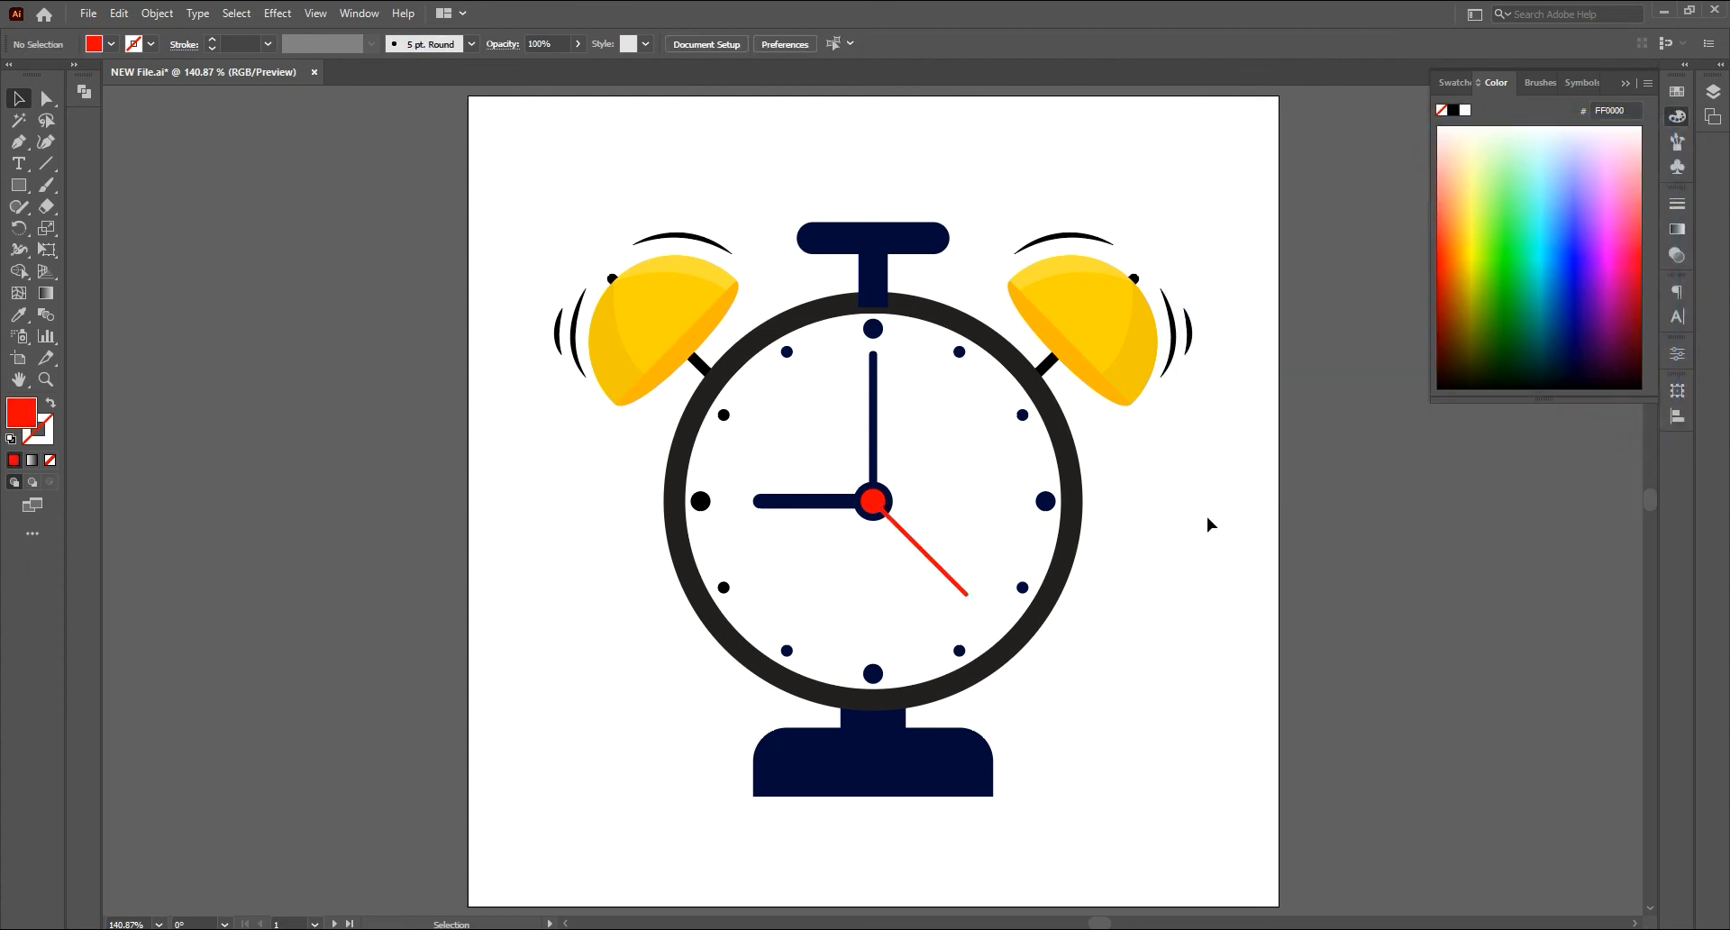
# Step: Try the copied navy 010A3A as the stroke colour of the clock's outer ring
pyautogui.click(1061, 449)
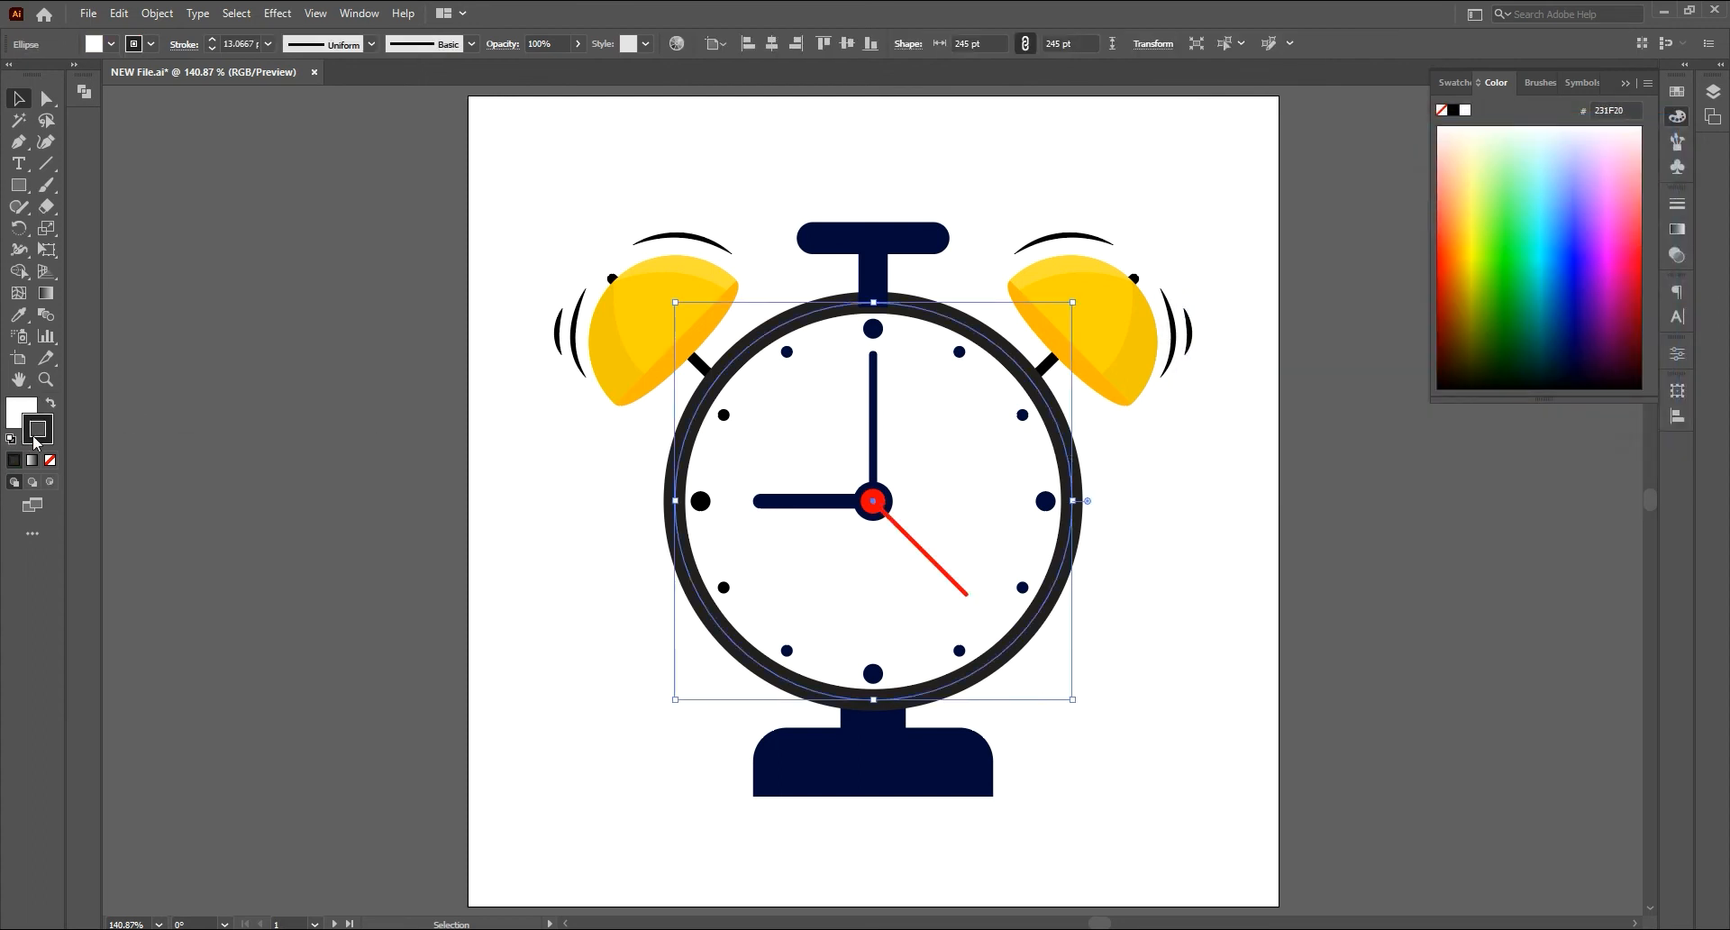
pyautogui.doubleClick(36, 439)
pyautogui.hotkey('ctrl', 'v')
pyautogui.press('Return')
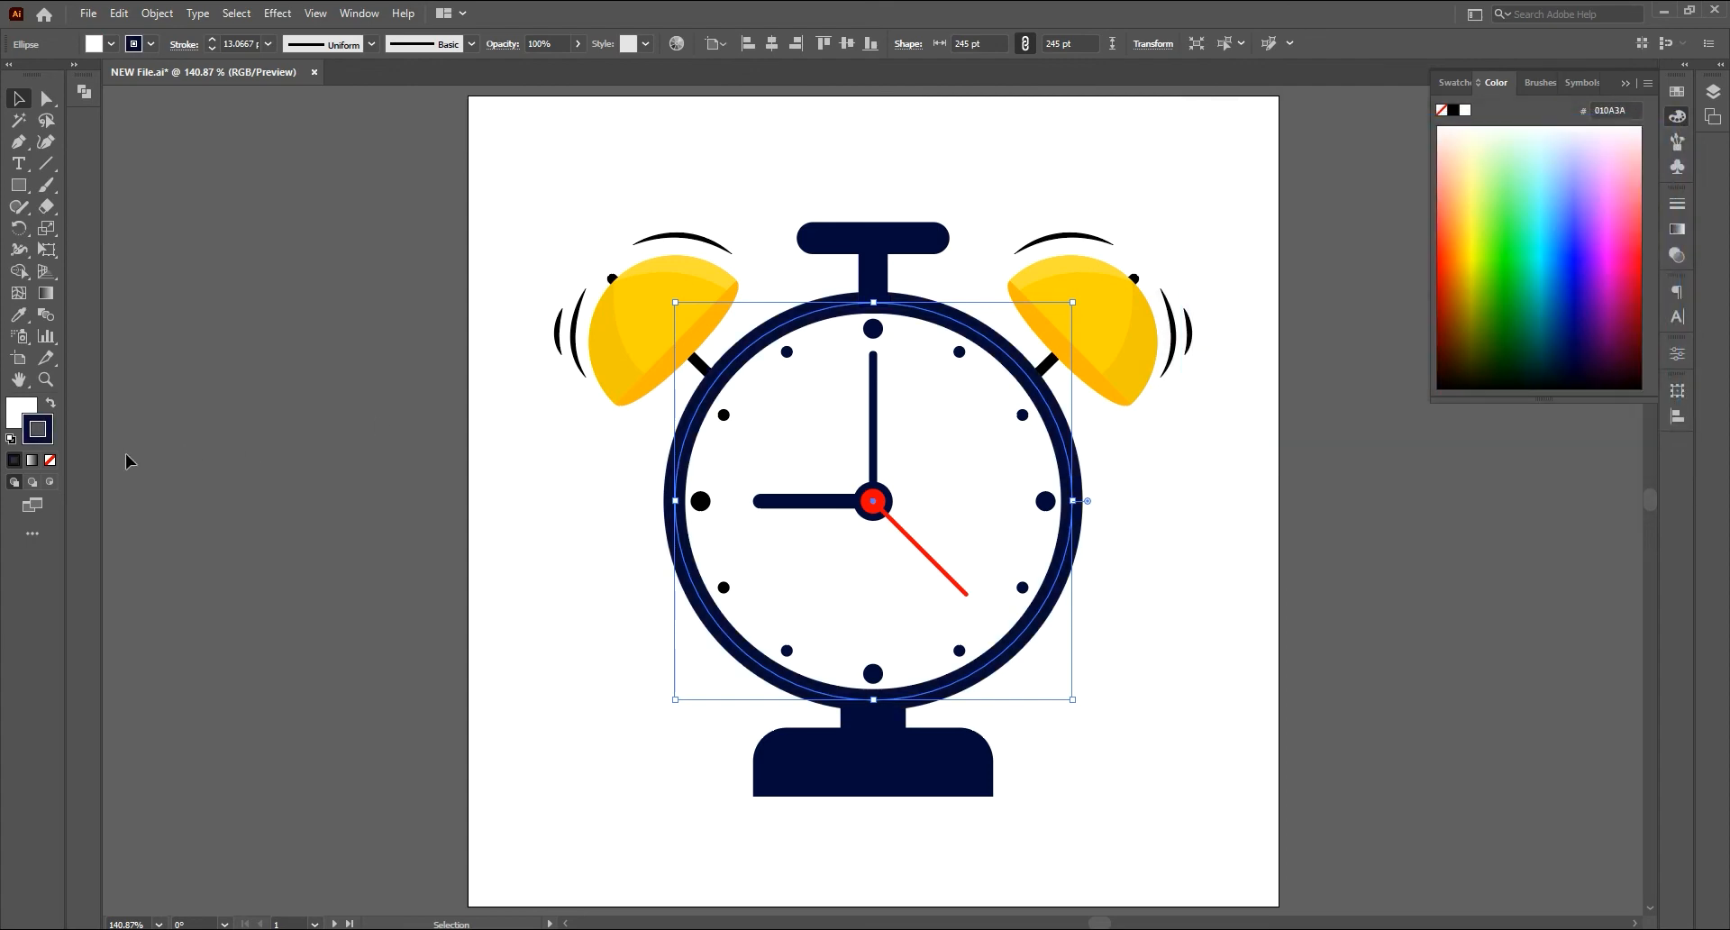
# Step: Set the stroke colour of the clock's outer ring to red FF0000
pyautogui.doubleClick(37, 430)
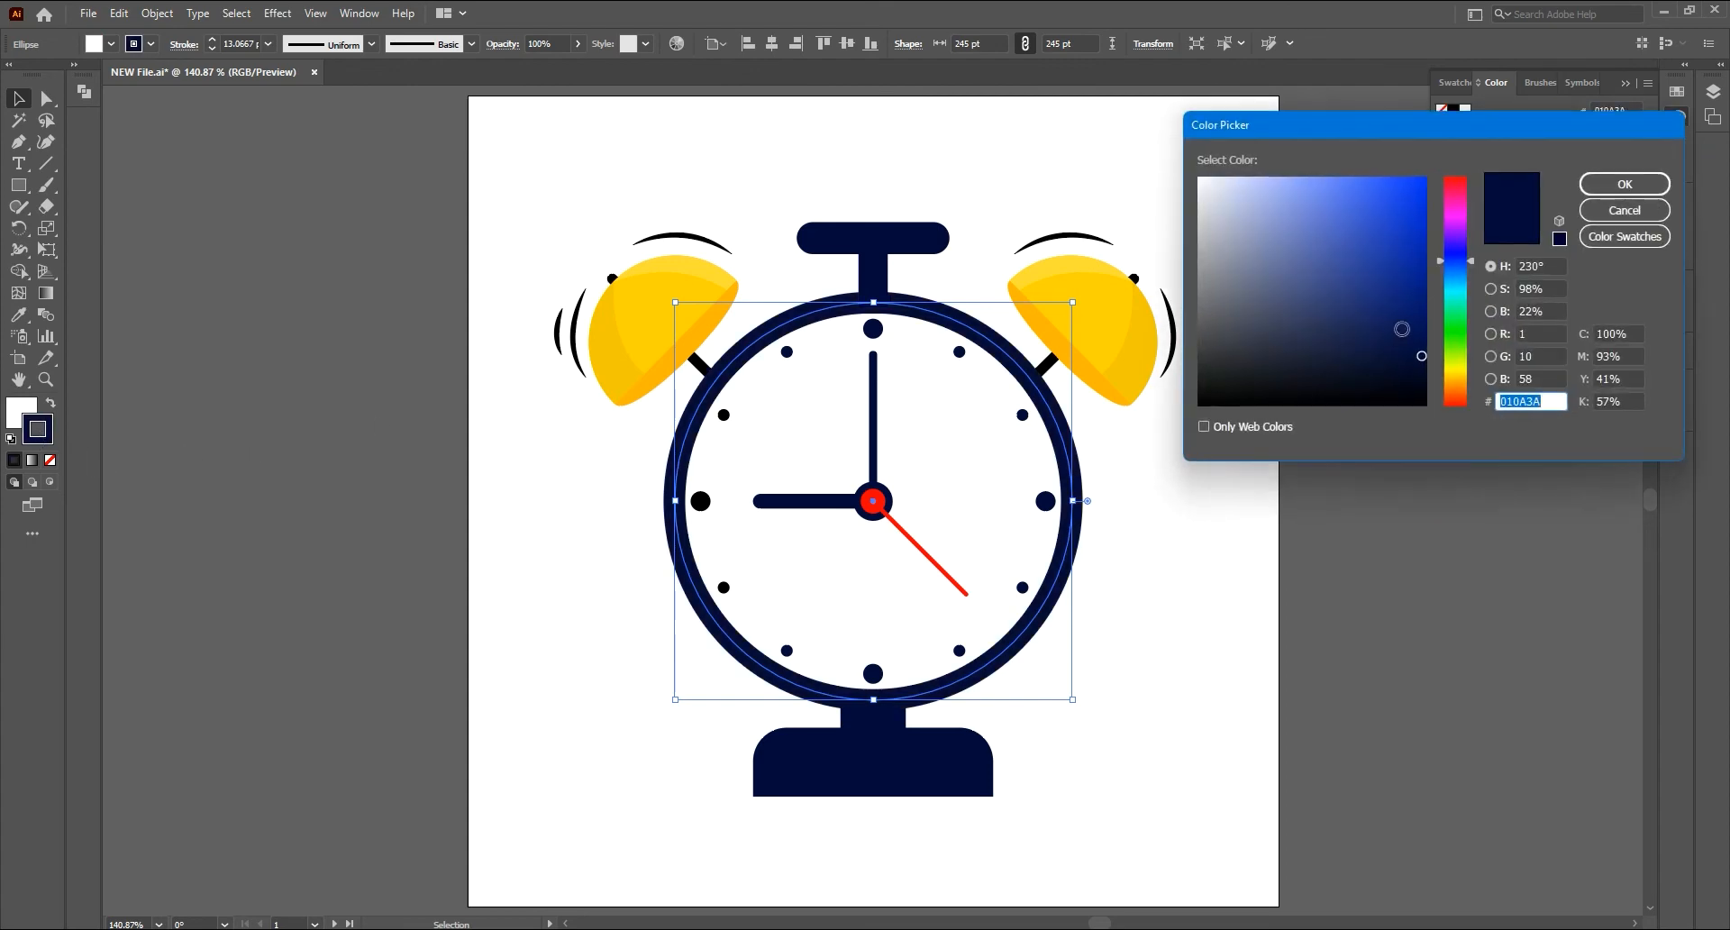
pyautogui.moveTo(1455, 257); pyautogui.dragTo(1455, 177)
pyautogui.click(1428, 176)
pyautogui.click(1627, 183)
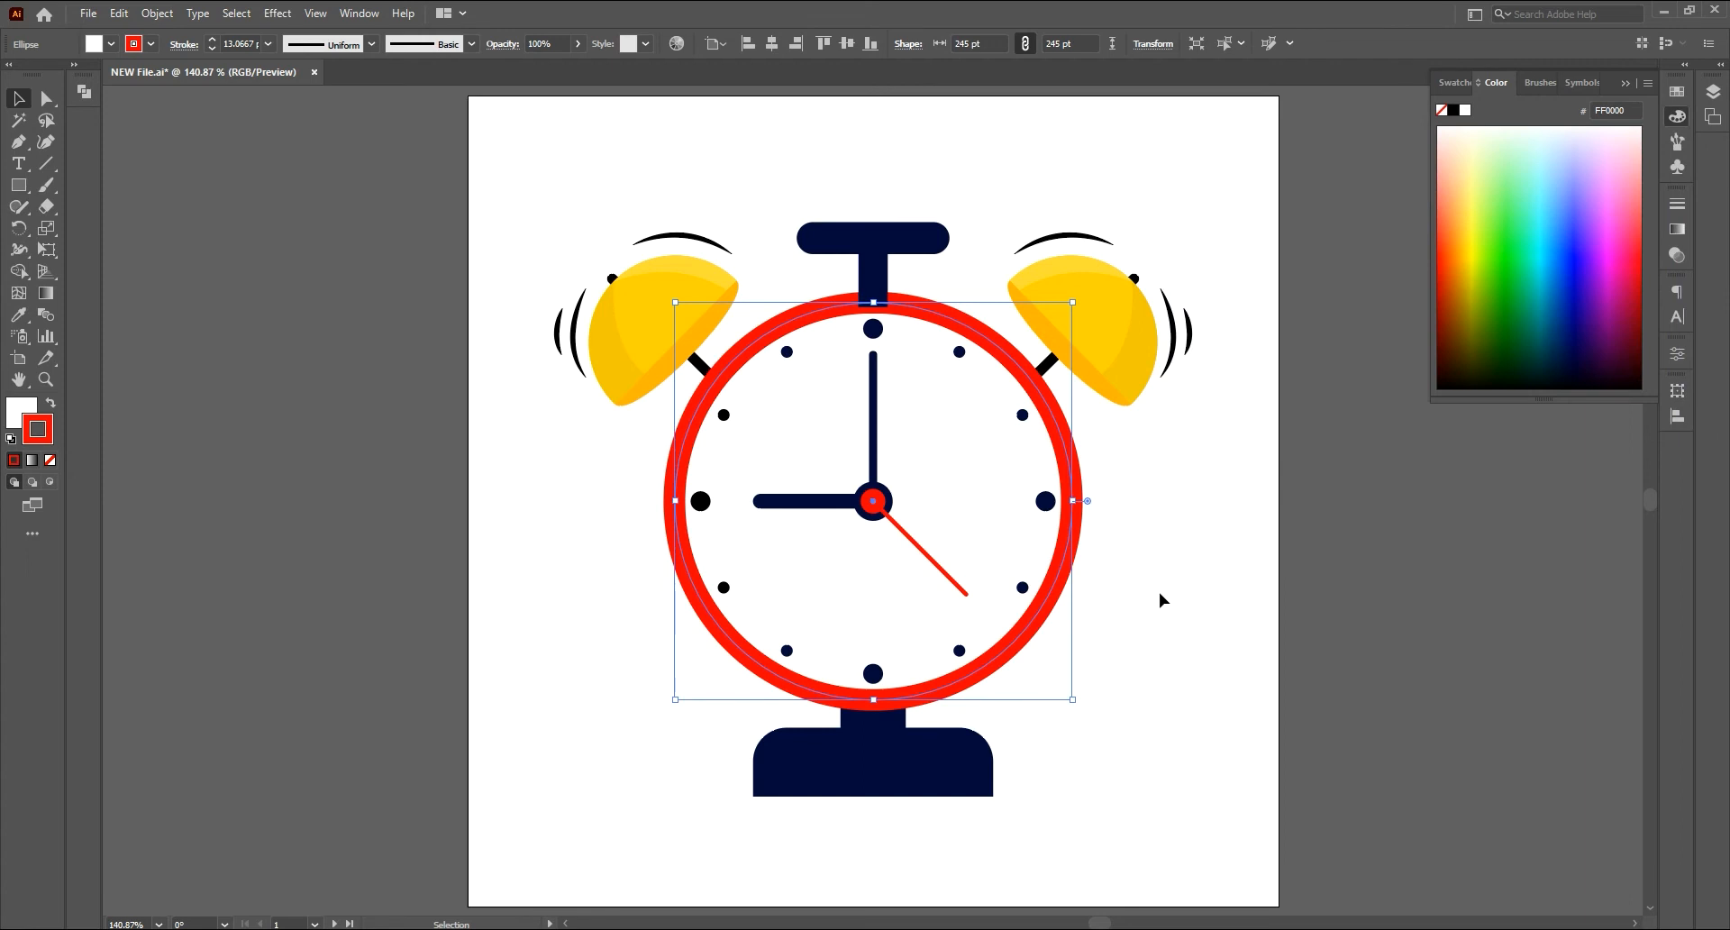
pyautogui.click(1158, 592)
# Step: Send the two shapes of the top knob to the back, behind the clock ring
pyautogui.click(887, 278)
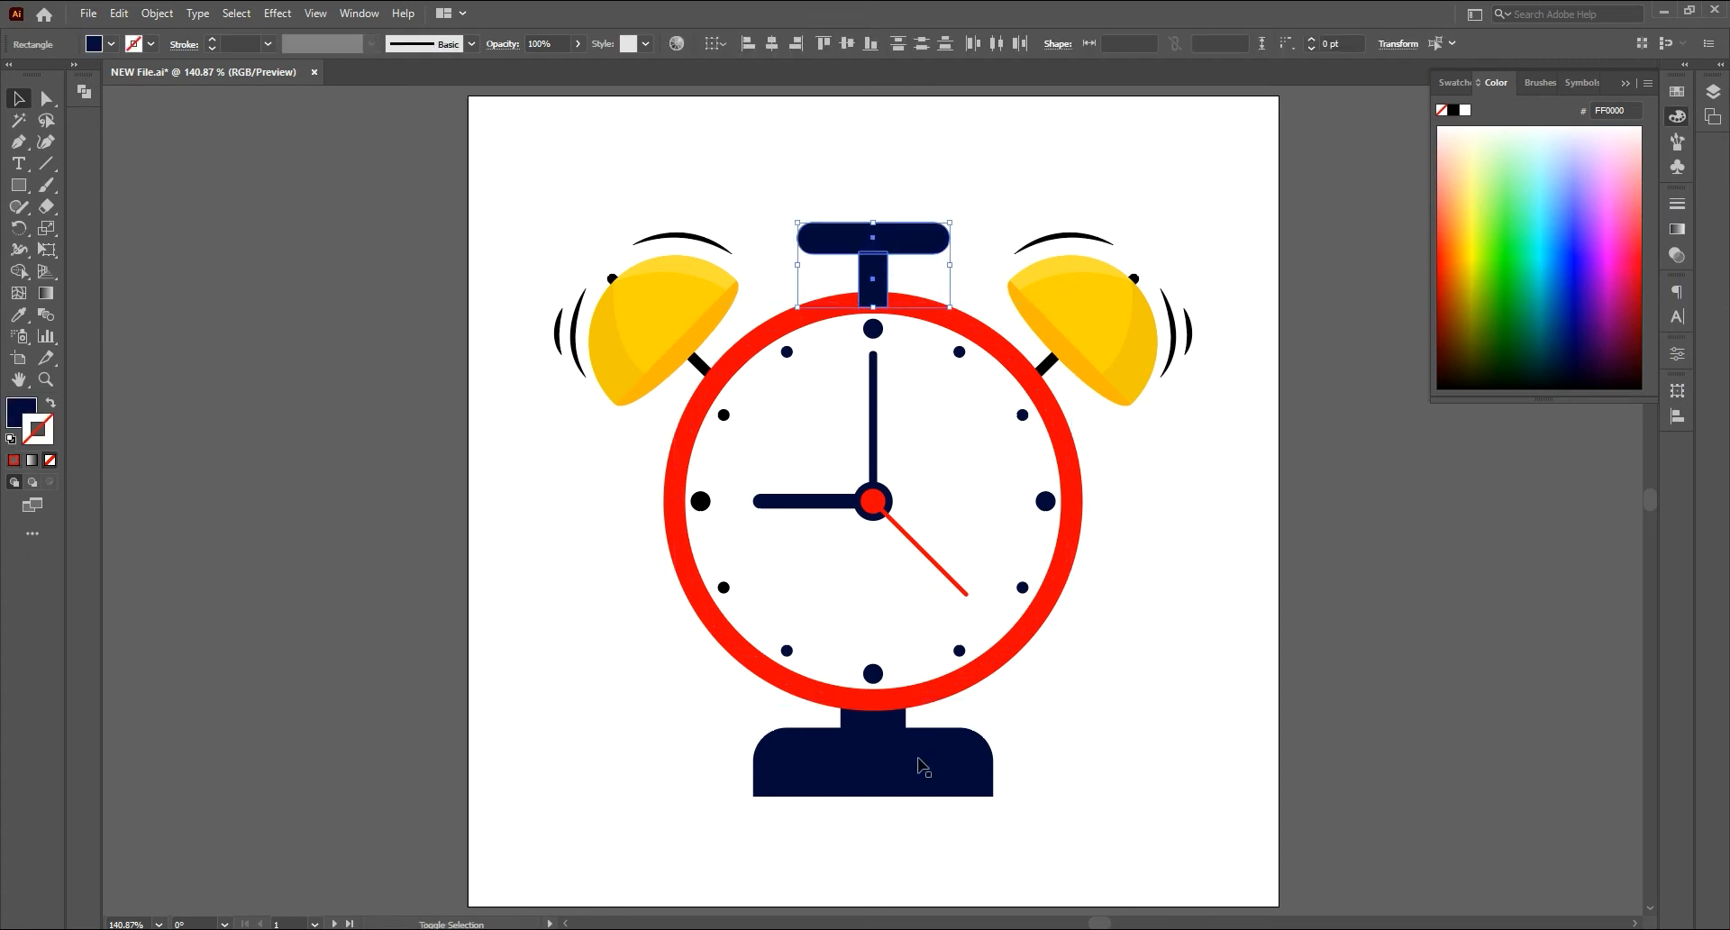
pyautogui.rightClick(873, 270)
pyautogui.moveTo(937, 554)
pyautogui.click(1135, 616)
pyautogui.click(1160, 580)
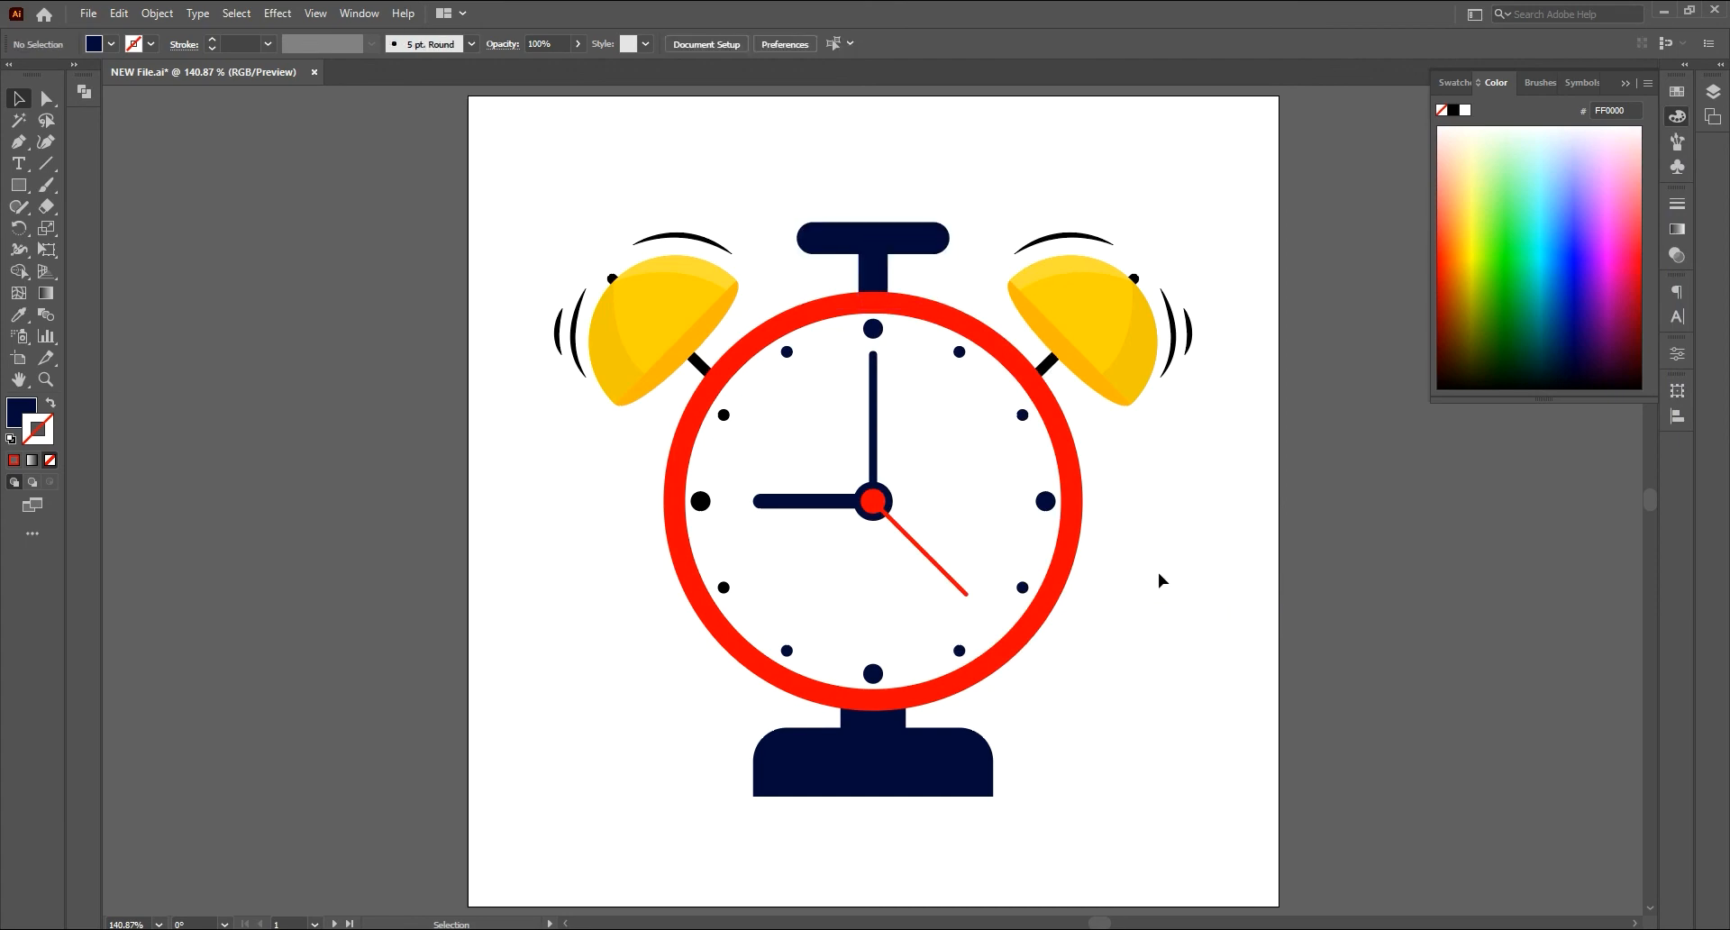
# Step: Duplicate the clock ring in place and reduce the copy's stroke weight to 4 pt
pyautogui.click(686, 475)
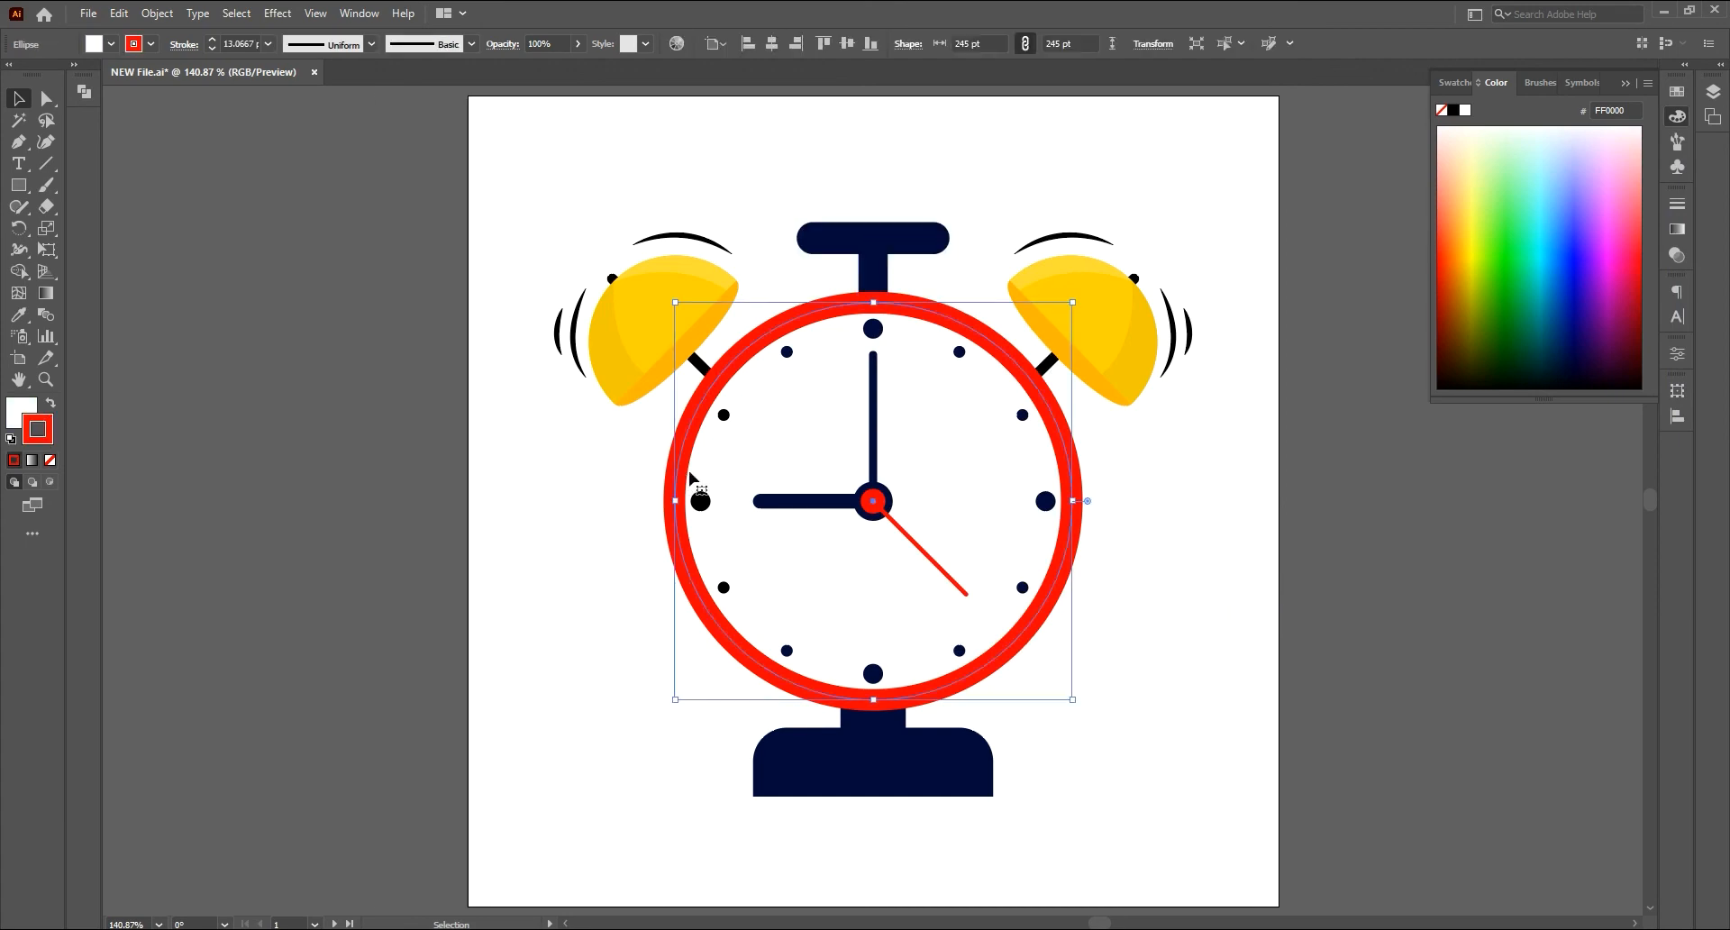
pyautogui.click(125, 17)
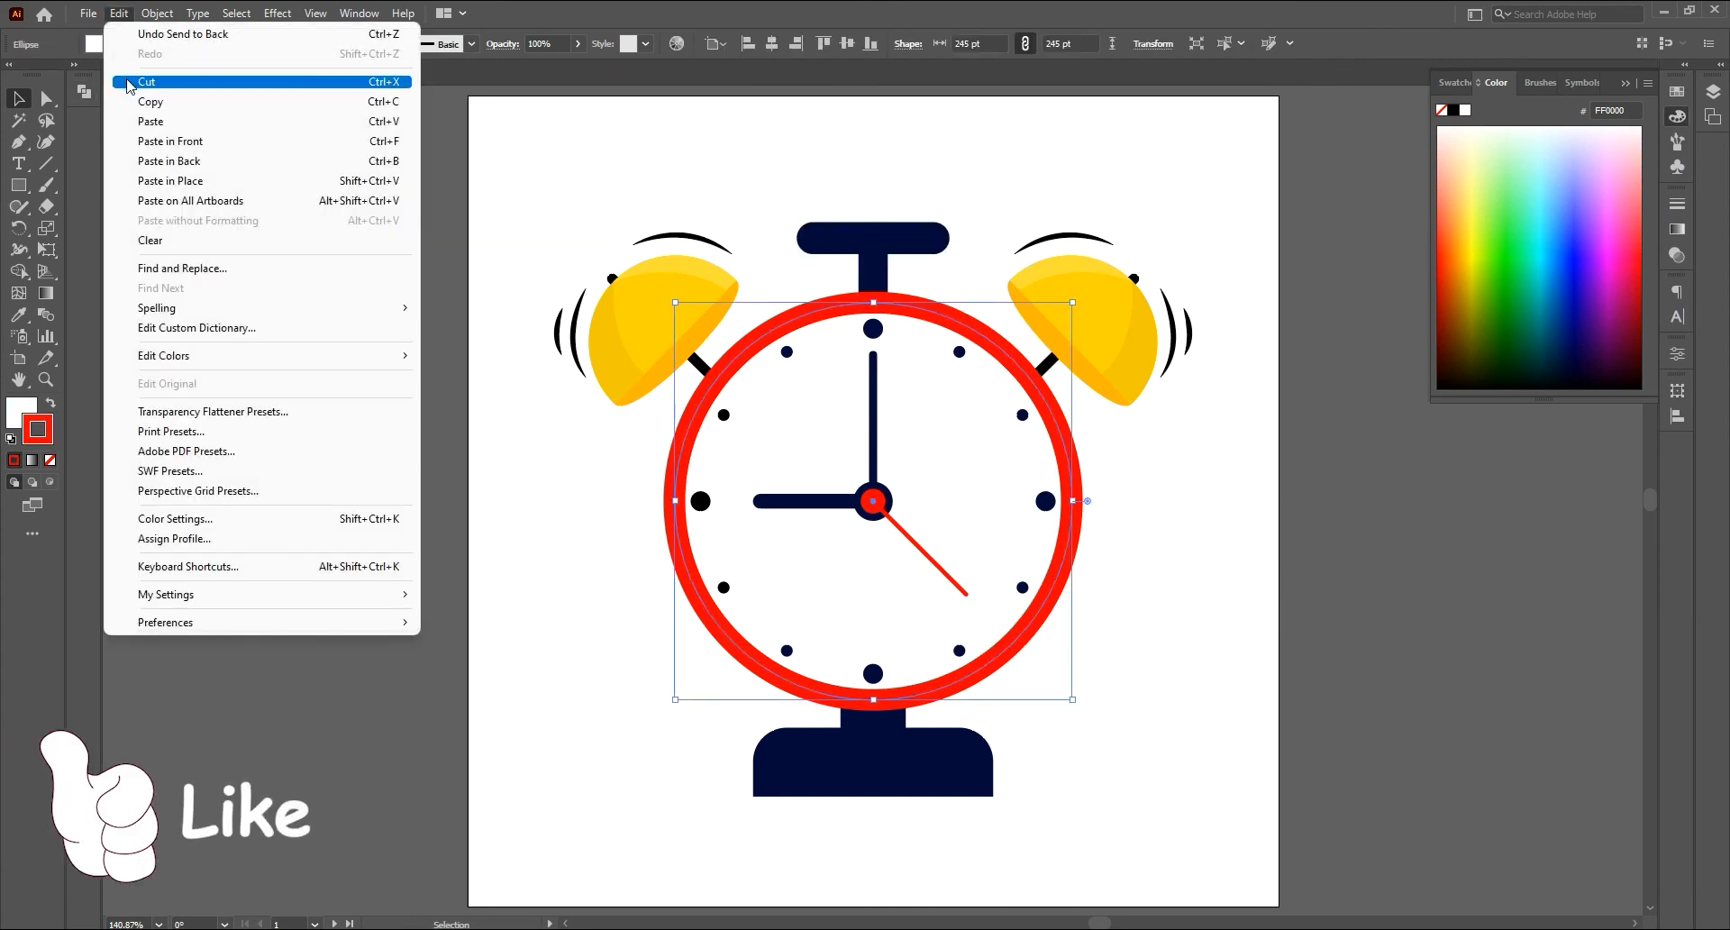
pyautogui.click(123, 14)
pyautogui.click(120, 13)
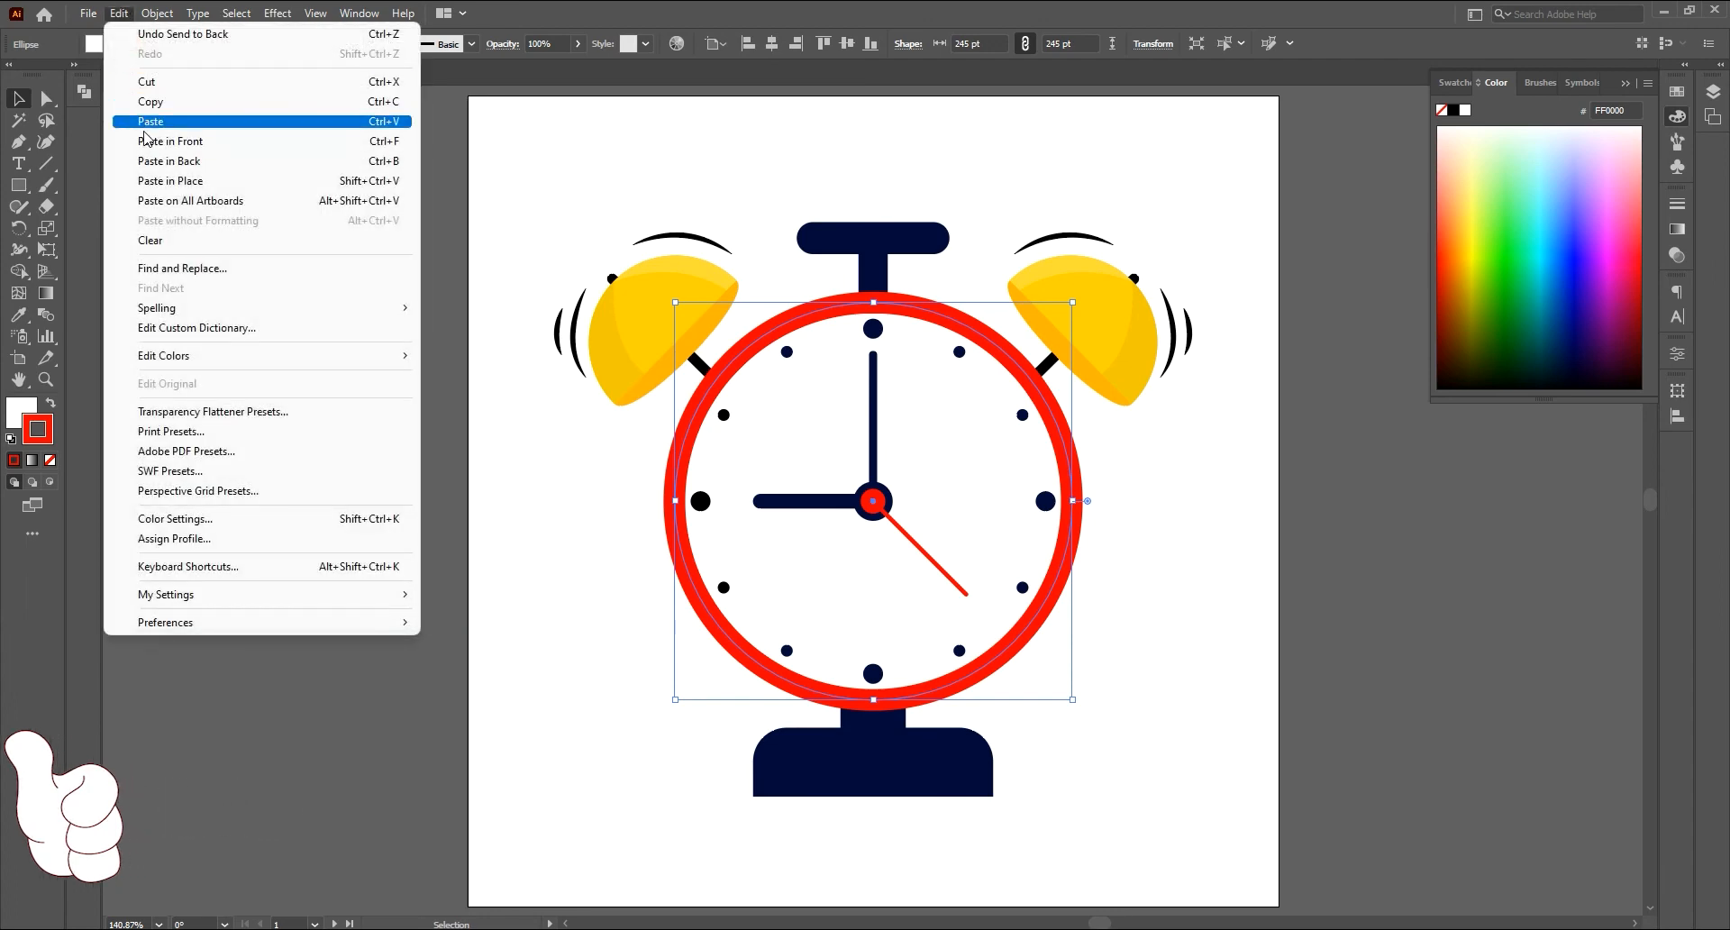
pyautogui.click(181, 180)
pyautogui.click(211, 49)
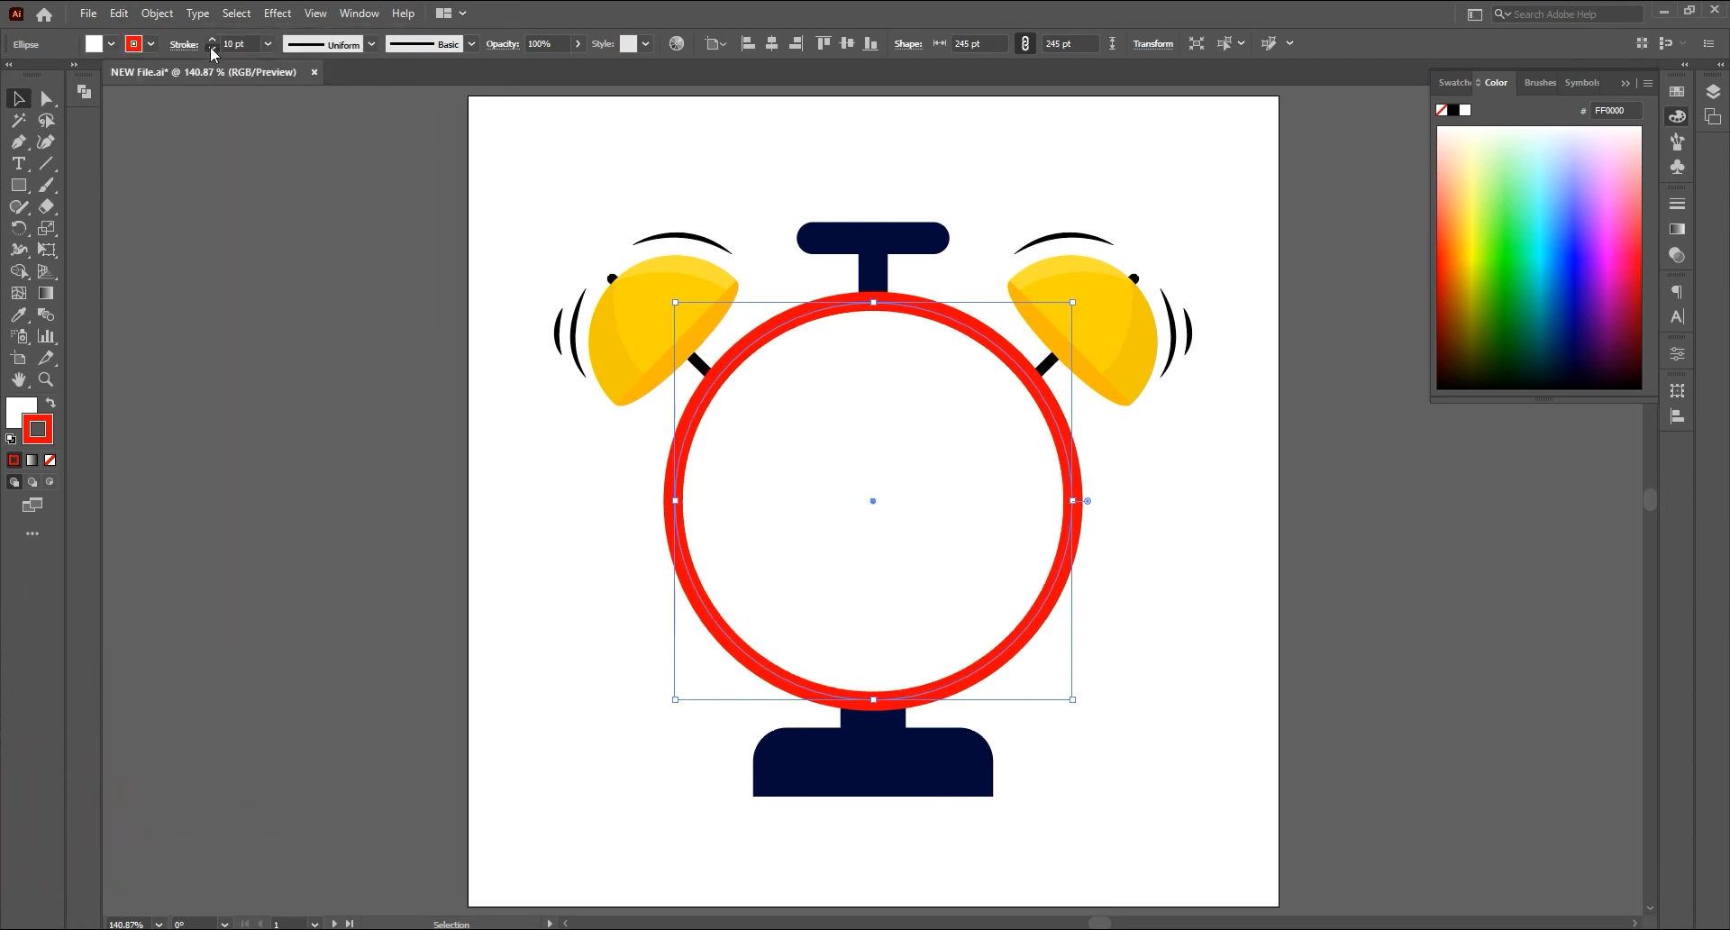
pyautogui.click(211, 49)
pyautogui.click(211, 50)
# Step: Remove the ring copy's fill and set its stroke colour to white FFFFFF
pyautogui.click(18, 408)
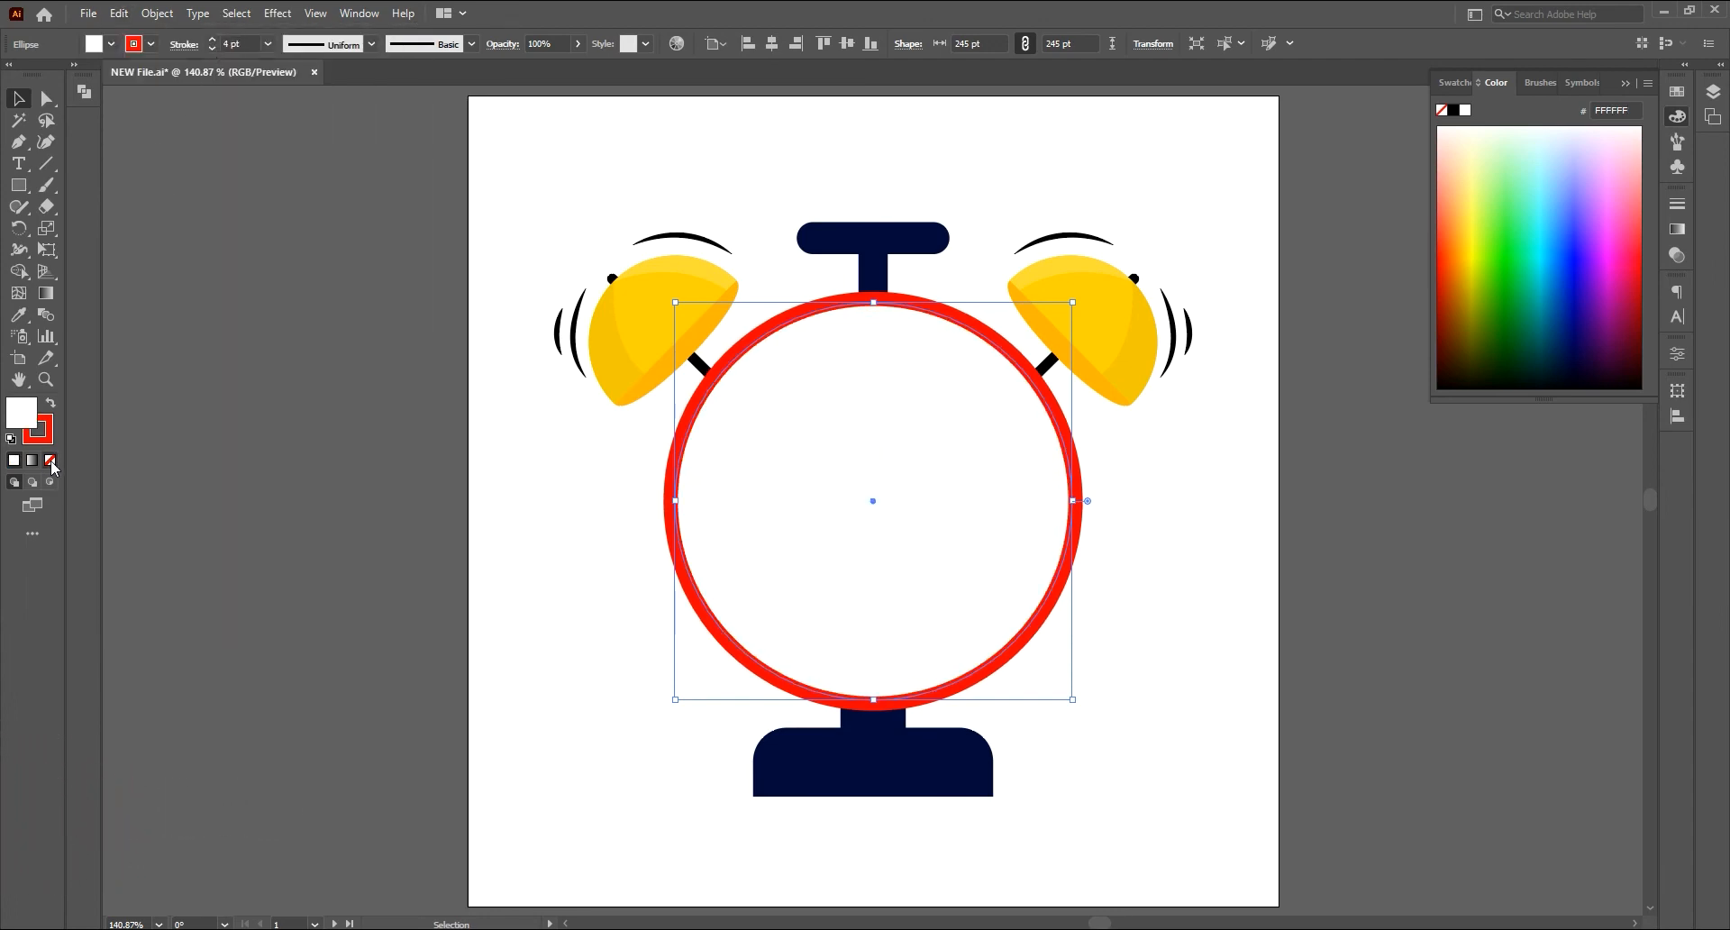
pyautogui.click(49, 460)
pyautogui.doubleClick(39, 431)
pyautogui.moveTo(1241, 193); pyautogui.dragTo(1181, 162)
pyautogui.click(1605, 186)
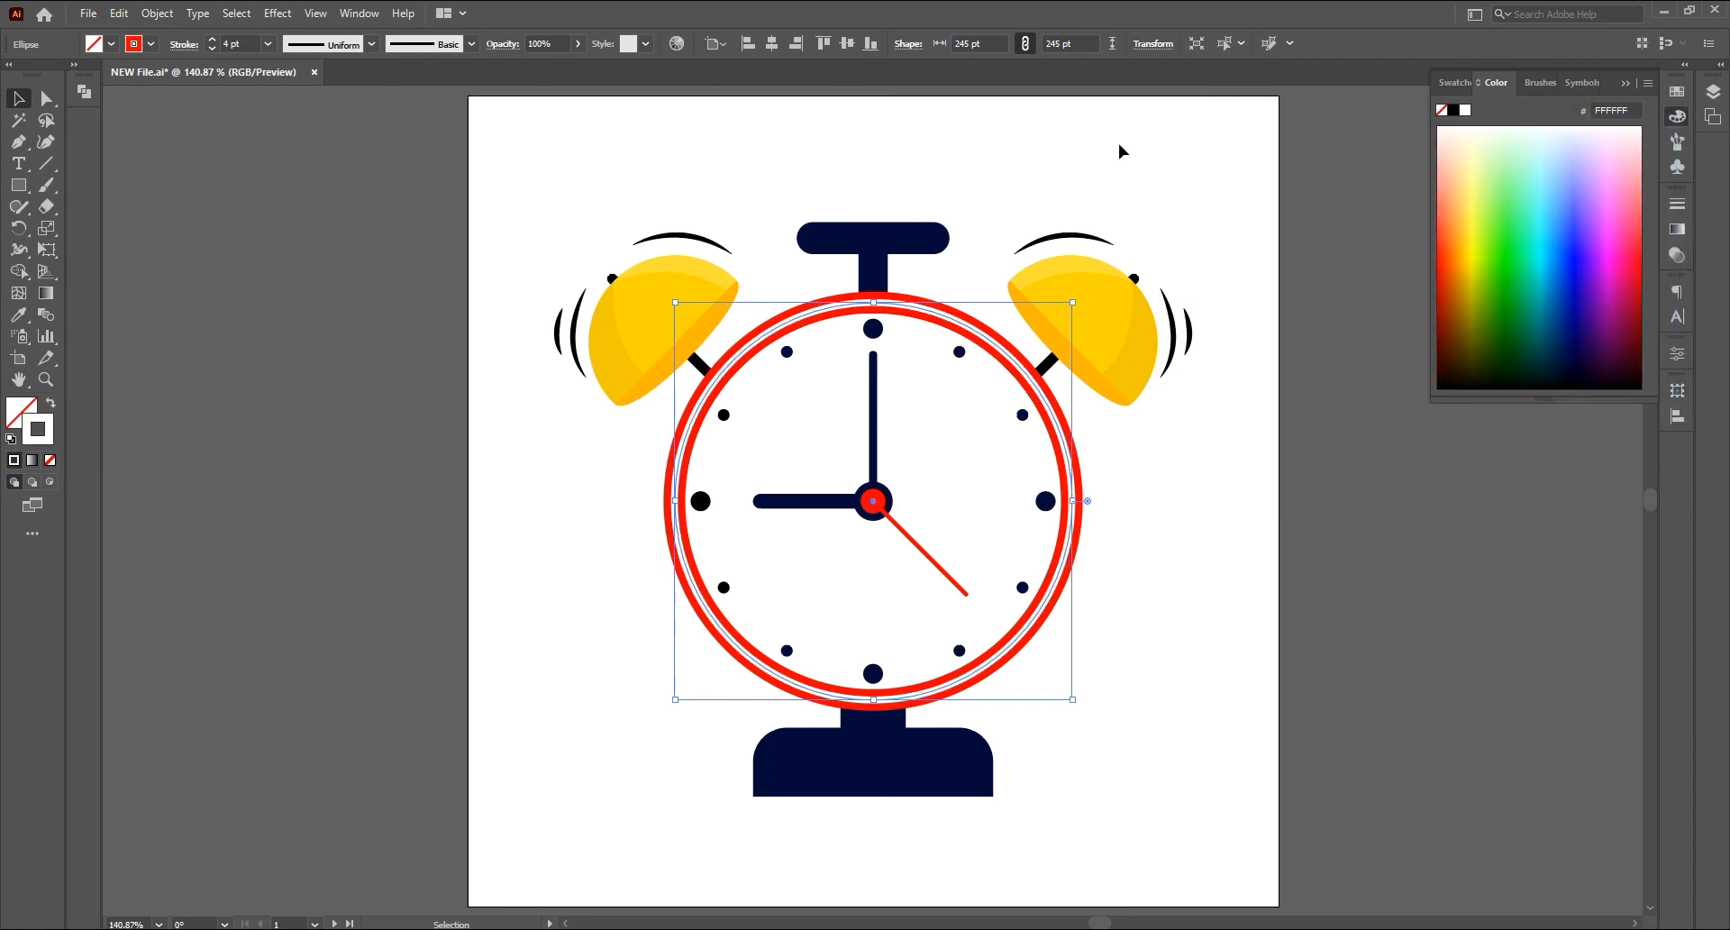
# Step: Add anchor points at the white ring's lower left and upper right, and delete its right and bottom anchors to leave a left-hand arc
pyautogui.press('p')
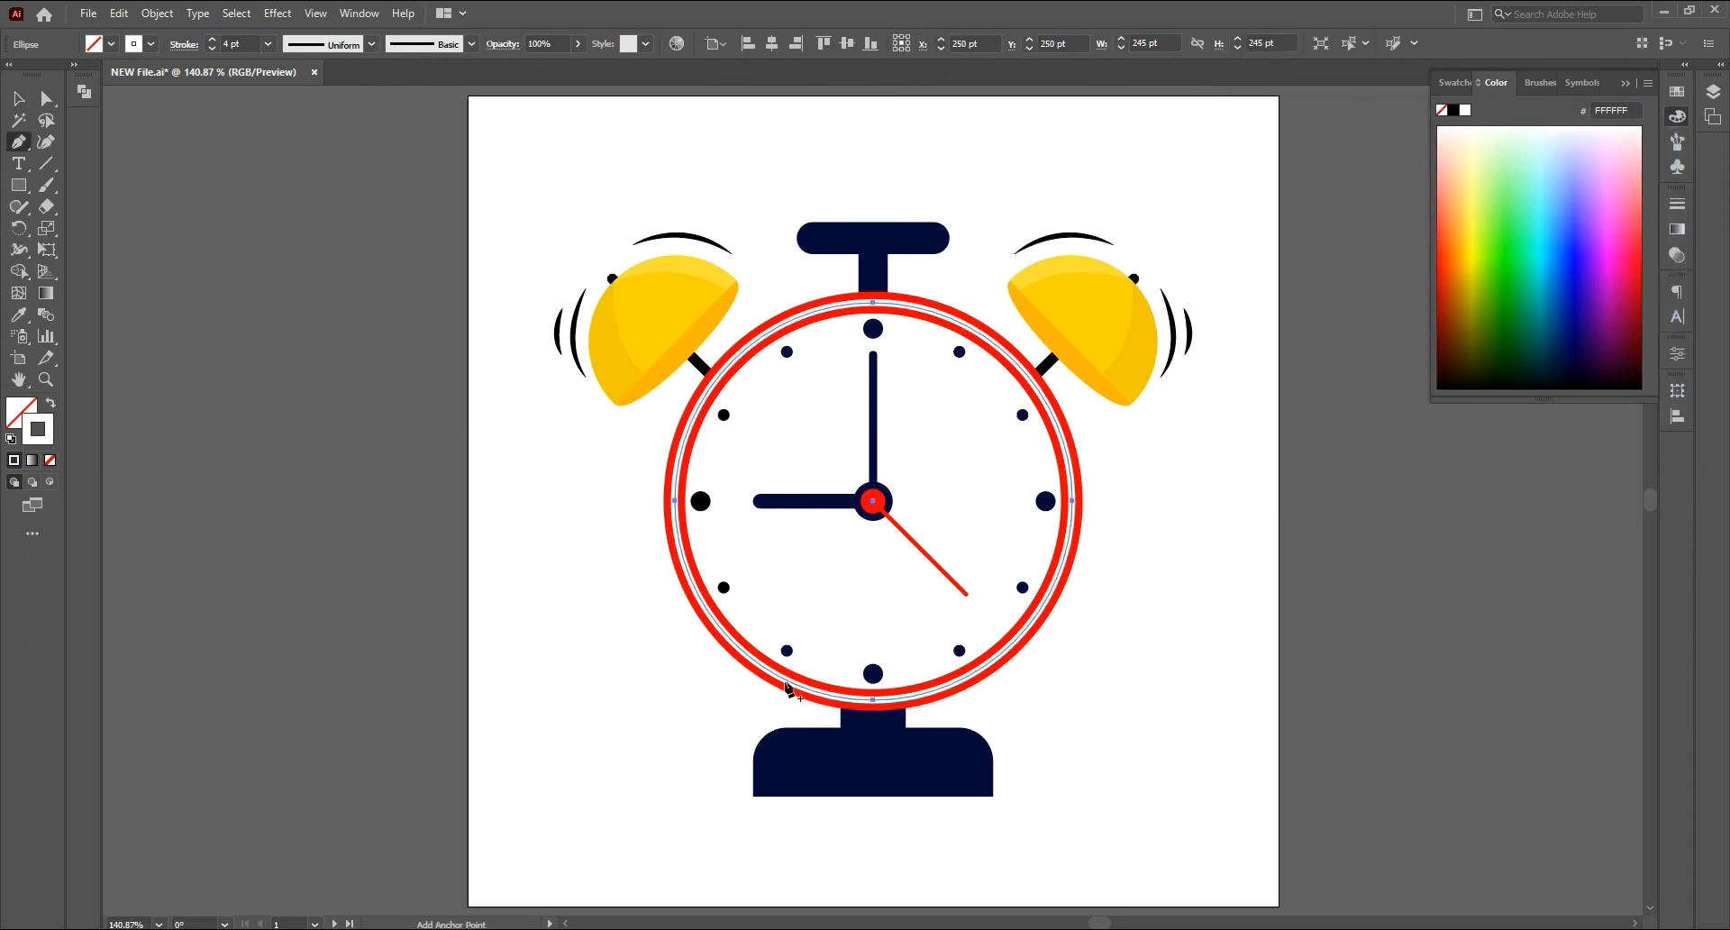
pyautogui.keyDown('ctrl'); pyautogui.click(812, 696); pyautogui.keyUp('ctrl')
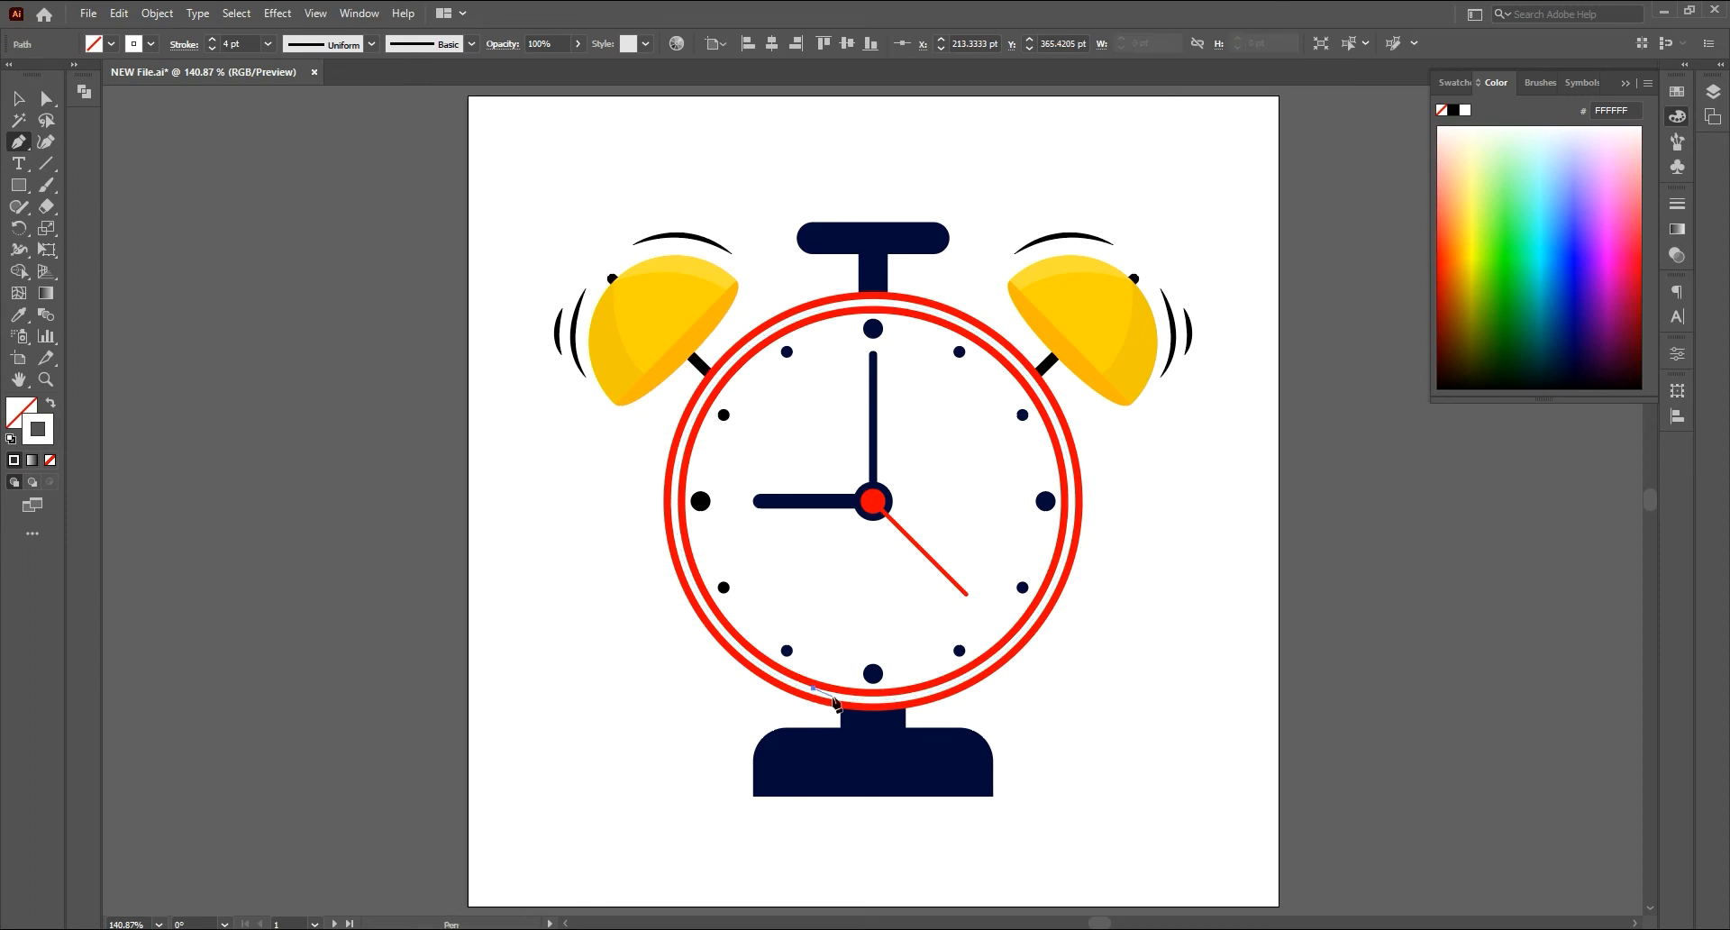
pyautogui.click(813, 696)
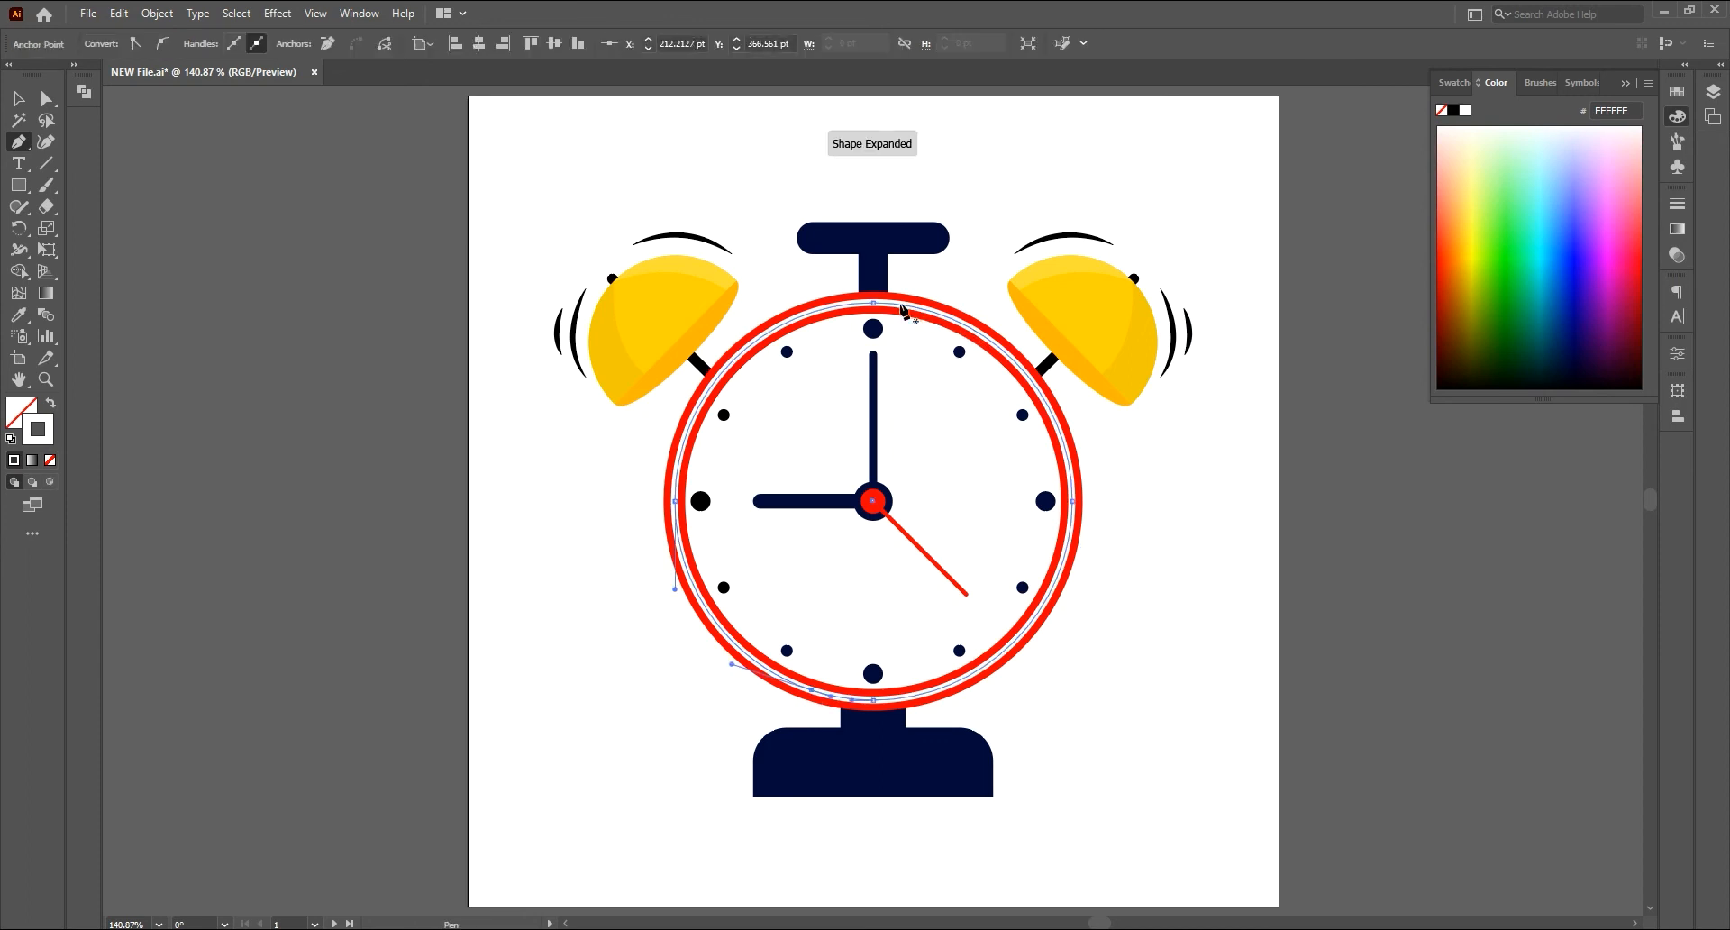
pyautogui.click(949, 317)
pyautogui.keyDown('ctrl'); pyautogui.click(1072, 501); pyautogui.keyUp('ctrl')
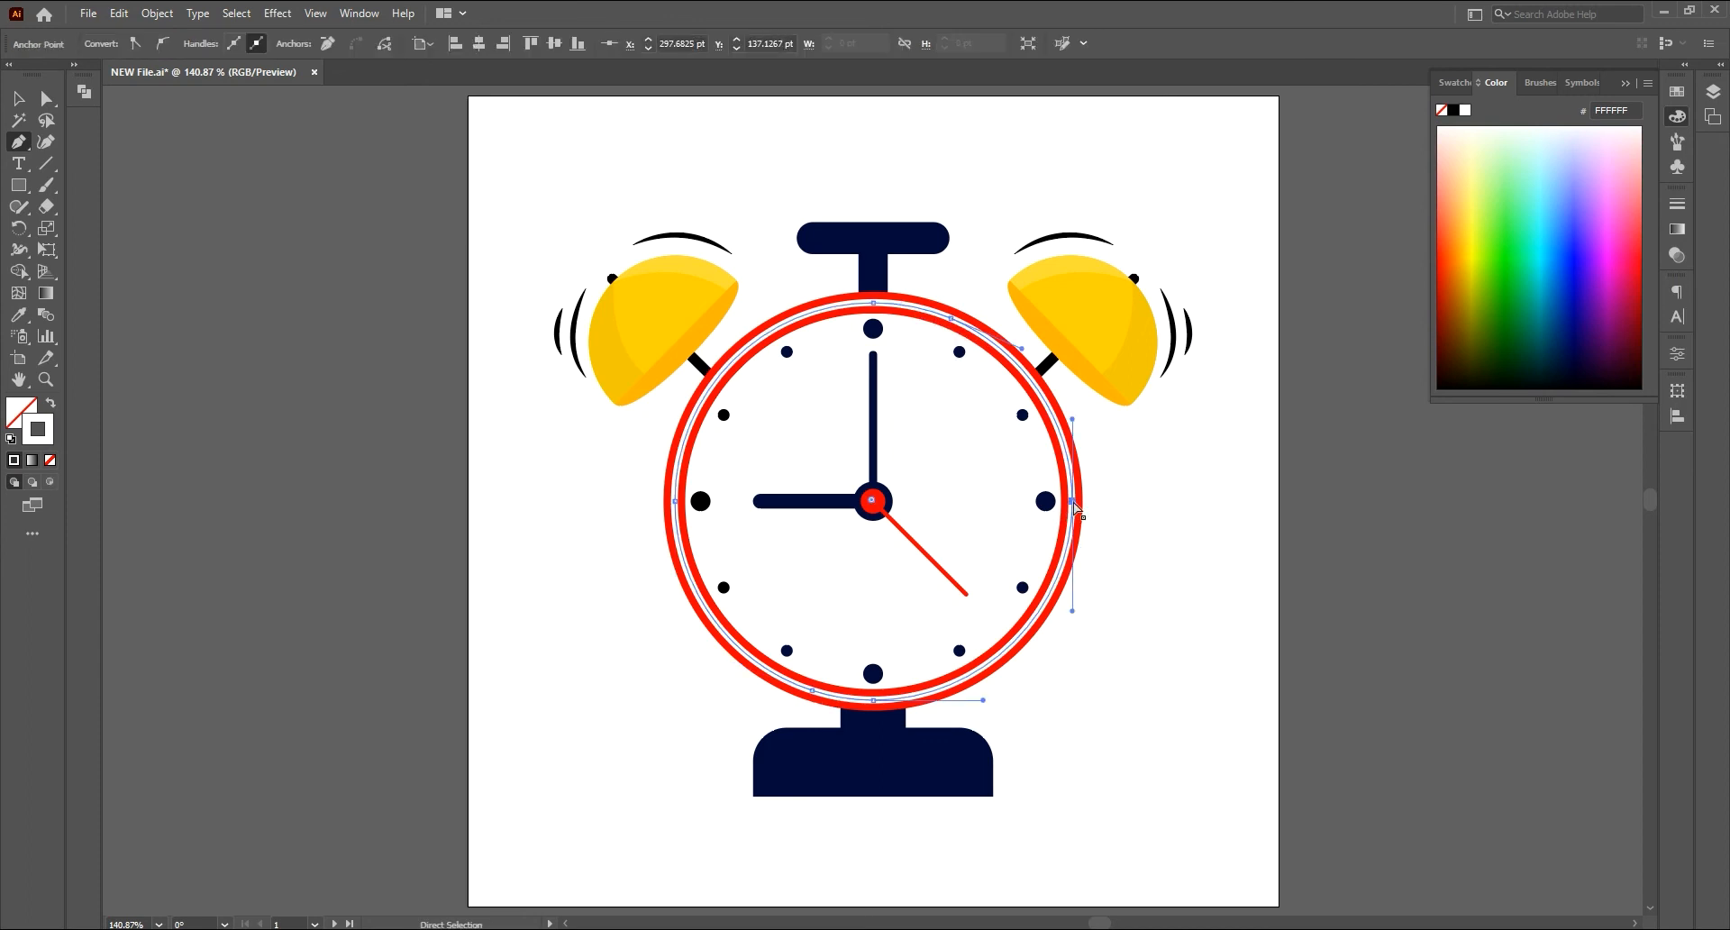
pyautogui.press('Delete')
pyautogui.keyDown('ctrl'); pyautogui.click(872, 699); pyautogui.keyUp('ctrl')
pyautogui.press('Delete')
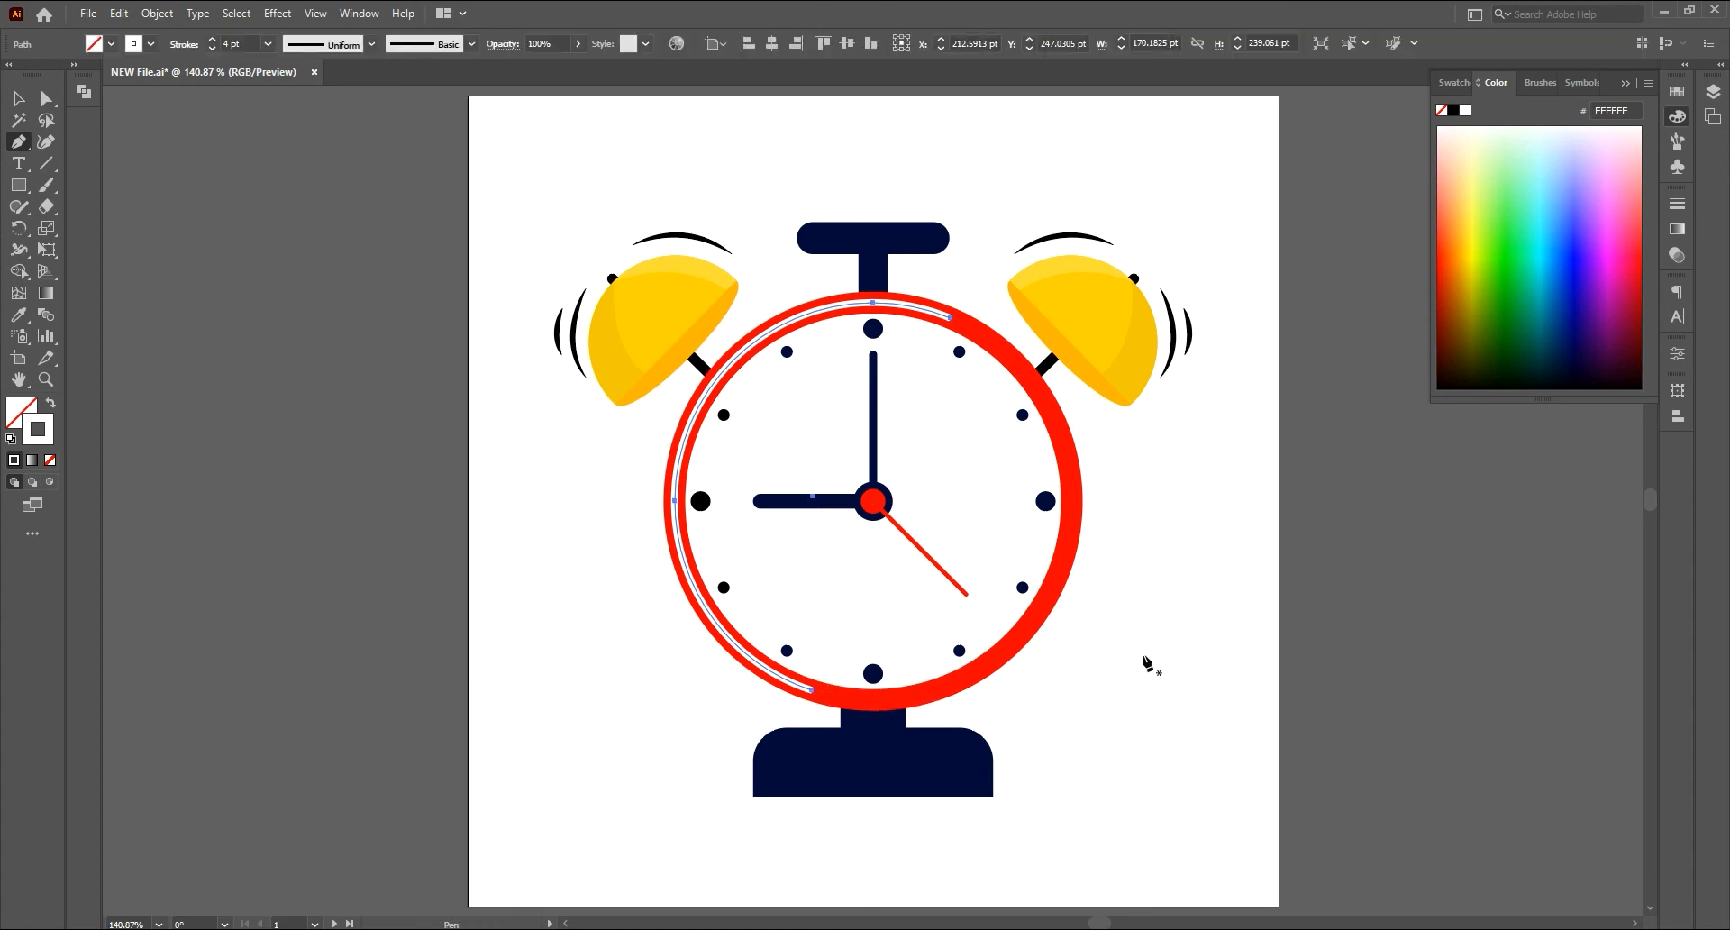
# Step: Give the white highlight arc a width profile tapered at both ends and set its opacity to 50%
pyautogui.click(16, 99)
pyautogui.click(371, 45)
pyautogui.click(303, 100)
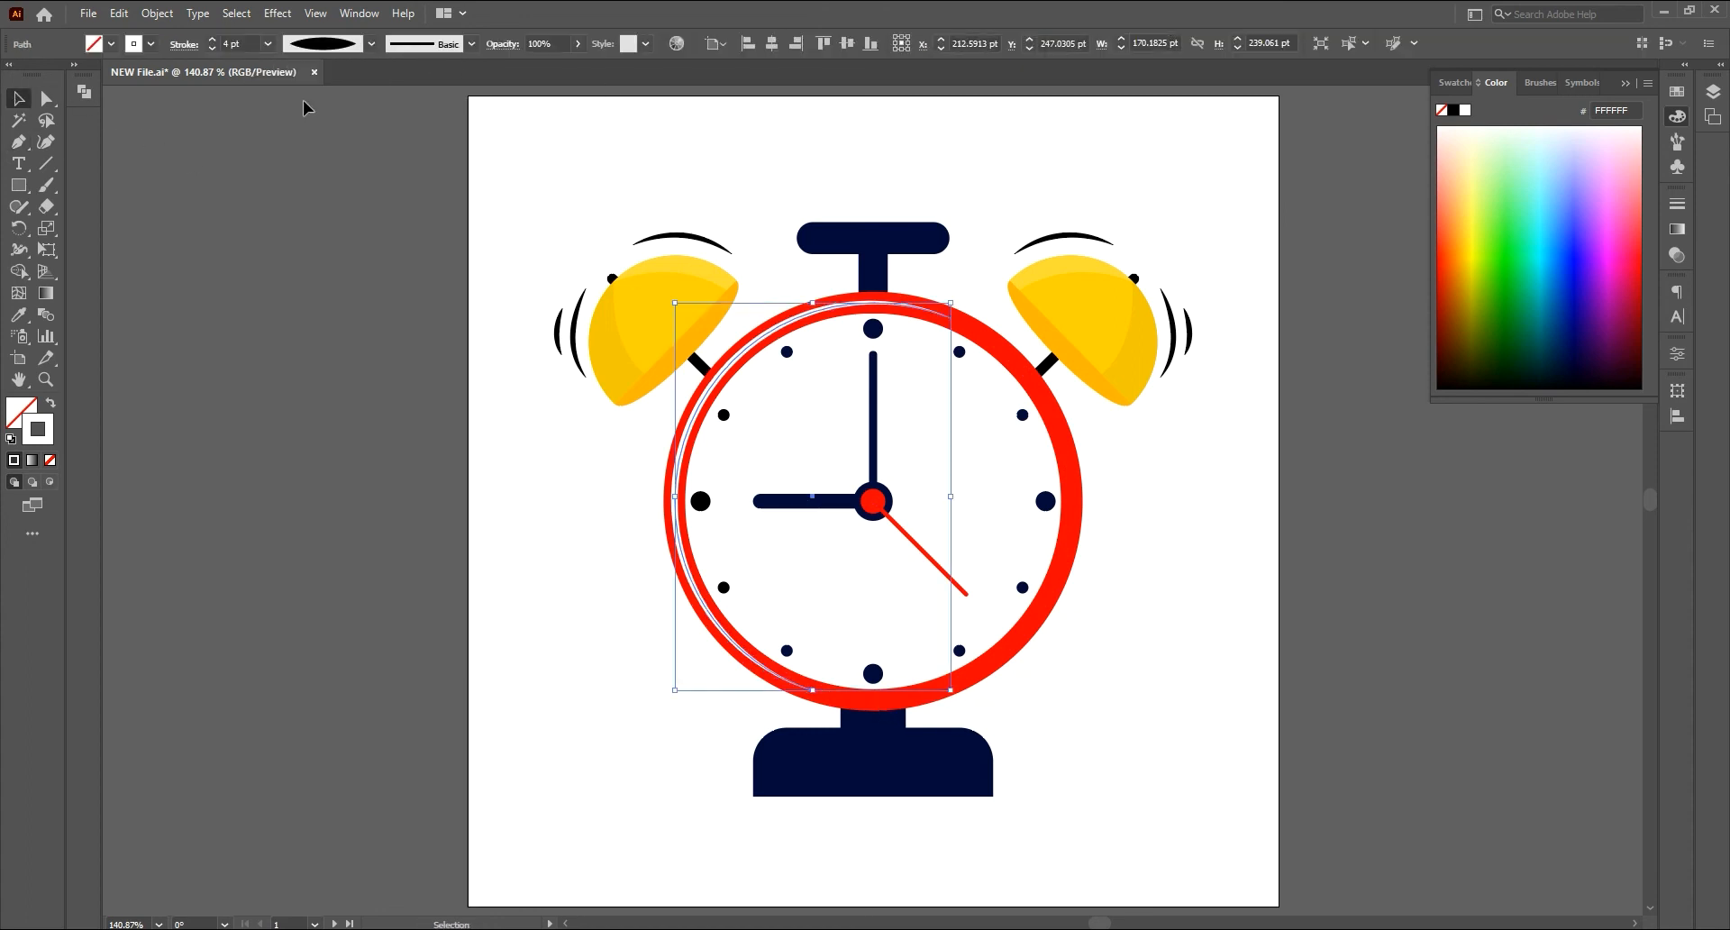
pyautogui.click(545, 43)
pyautogui.write('20')
pyautogui.press('Return')
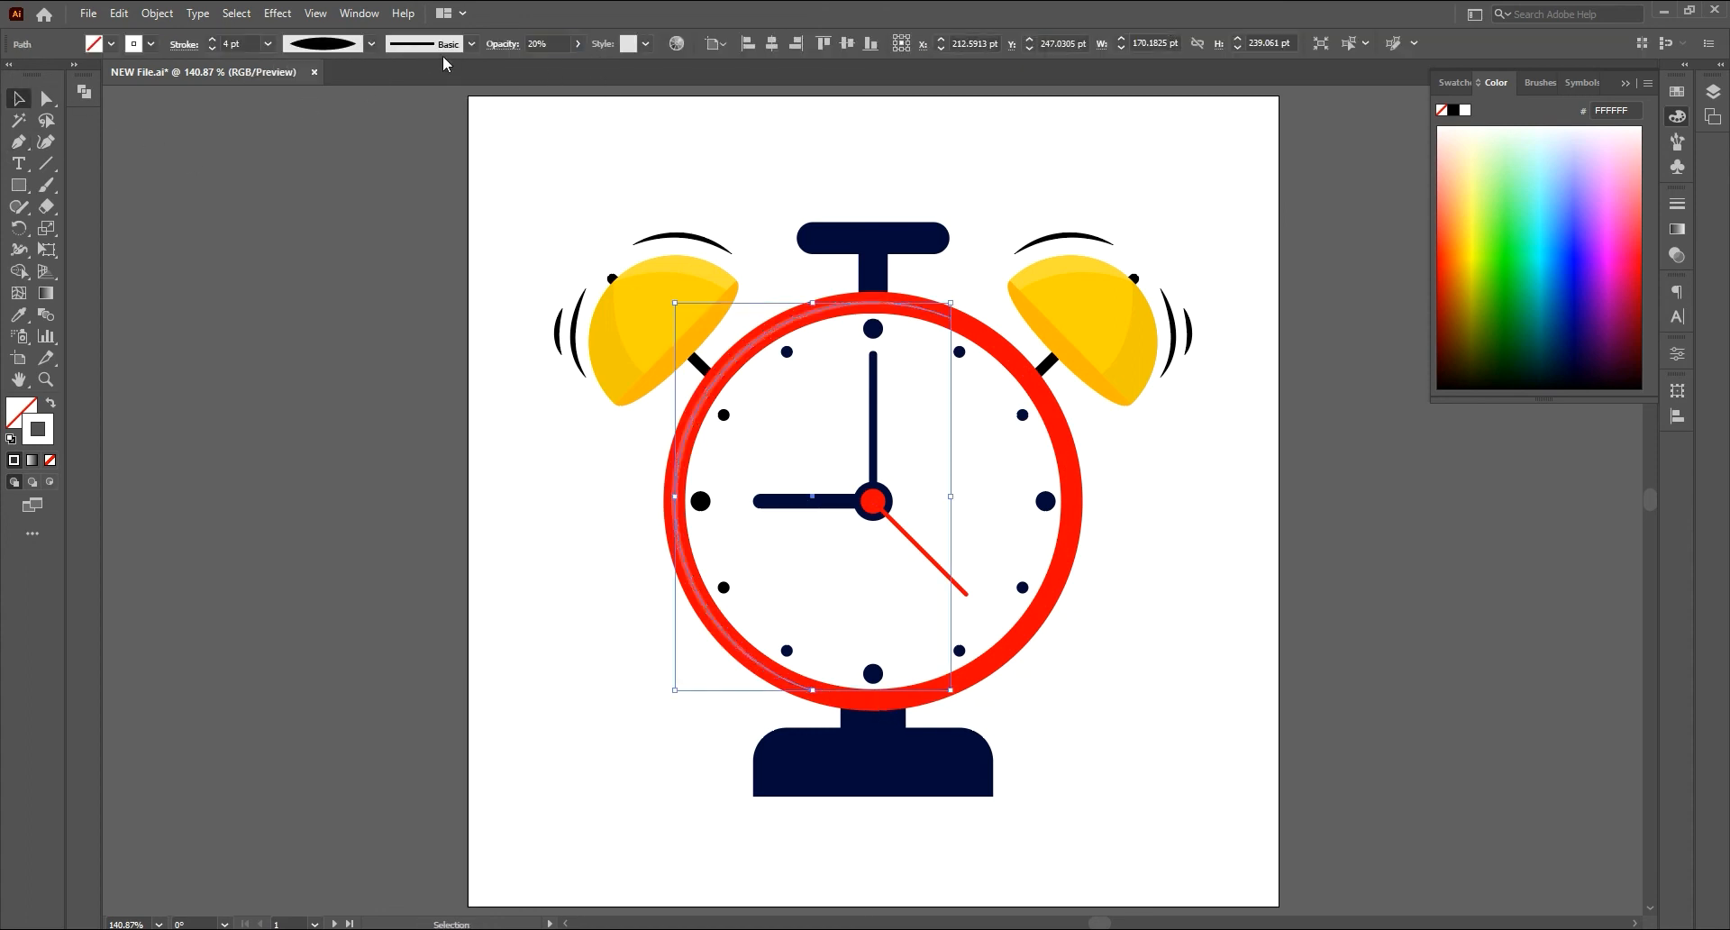
pyautogui.write('50')
pyautogui.press('Return')
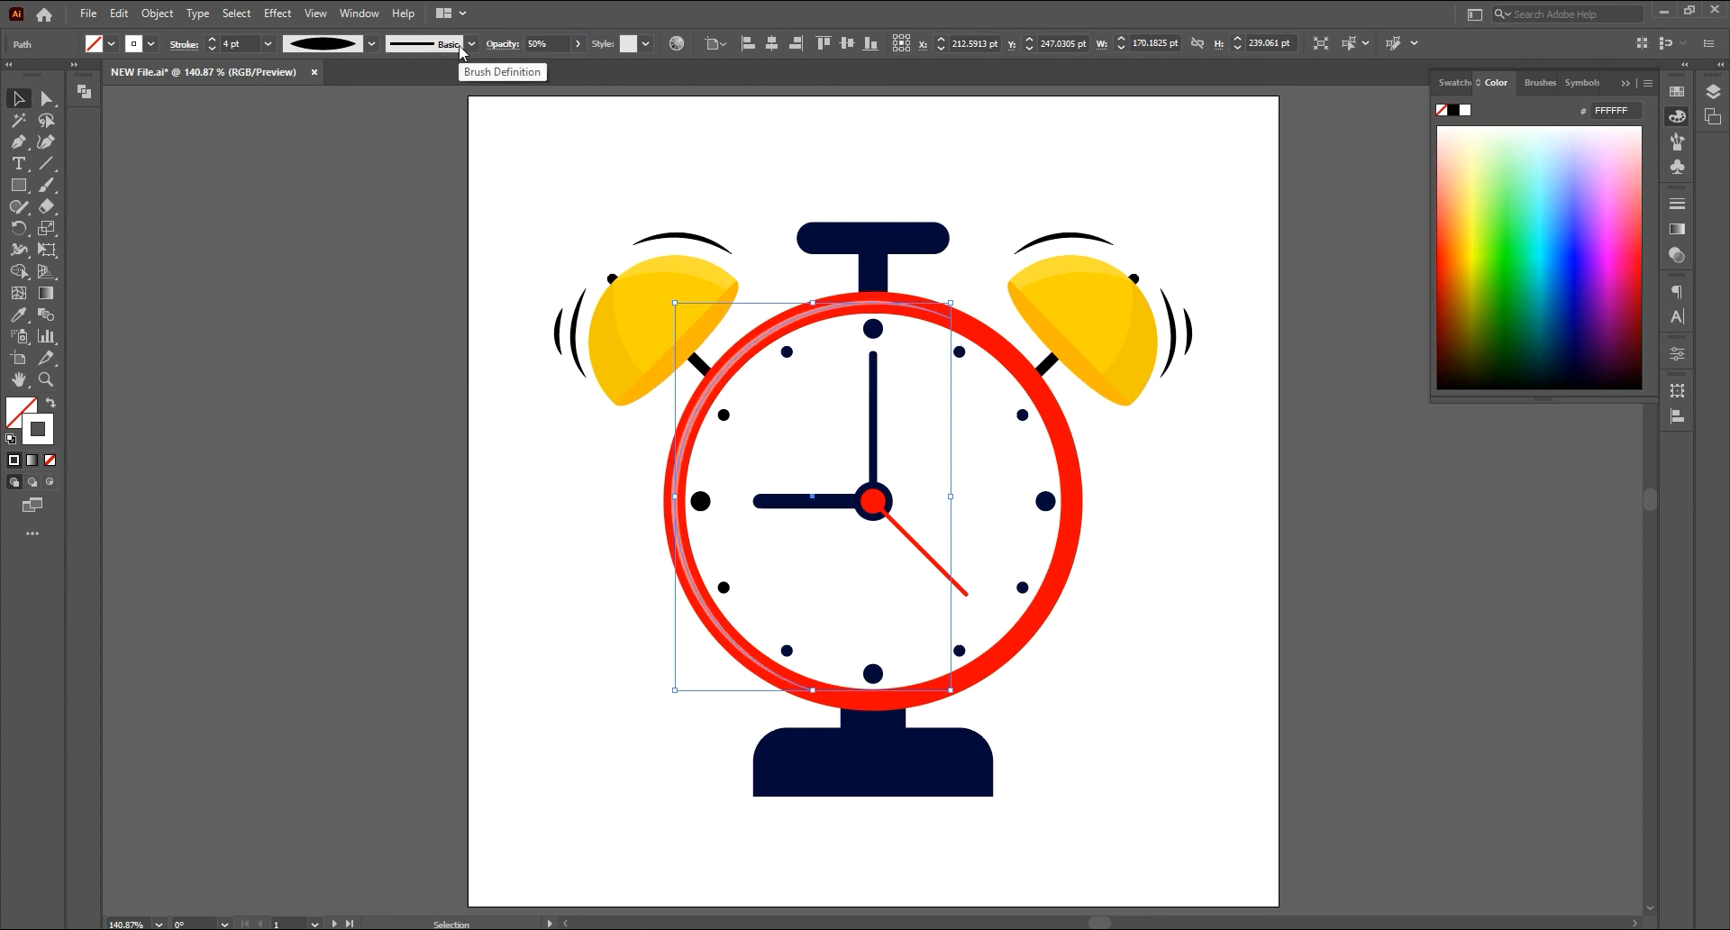
pyautogui.click(555, 260)
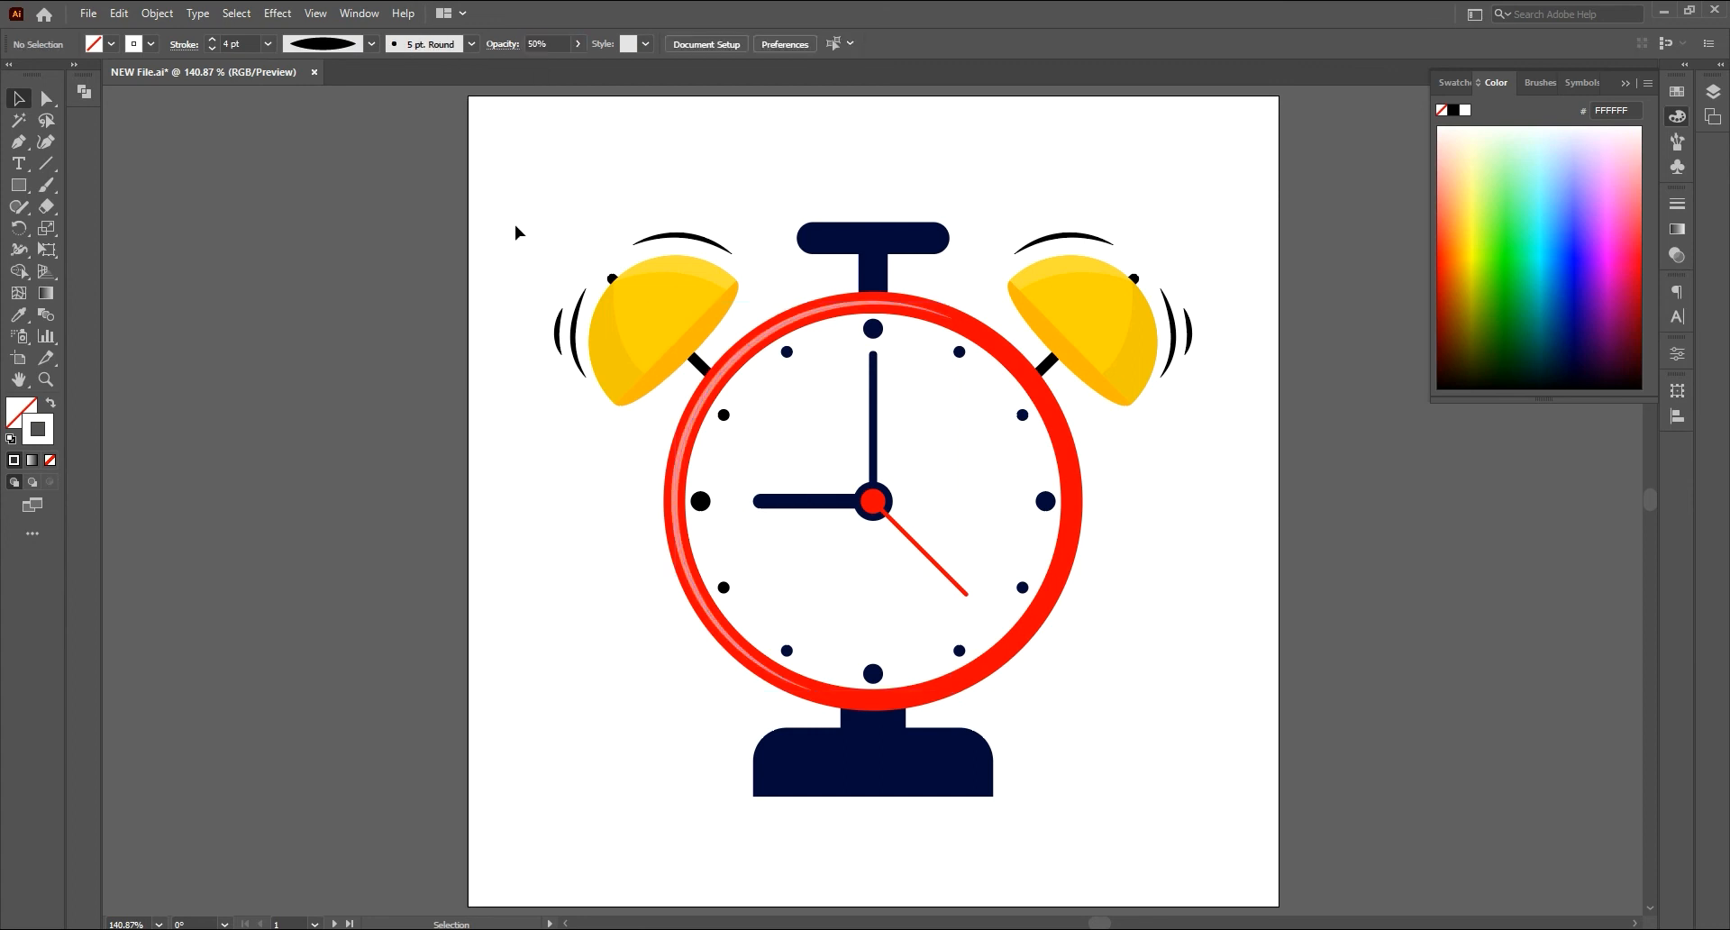
# Step: Draw a curved arc about 44 by 116 pt beside the ring's lower-left edge with the Pen tool and a black 000000 stroke
pyautogui.click(18, 141)
pyautogui.click(647, 491)
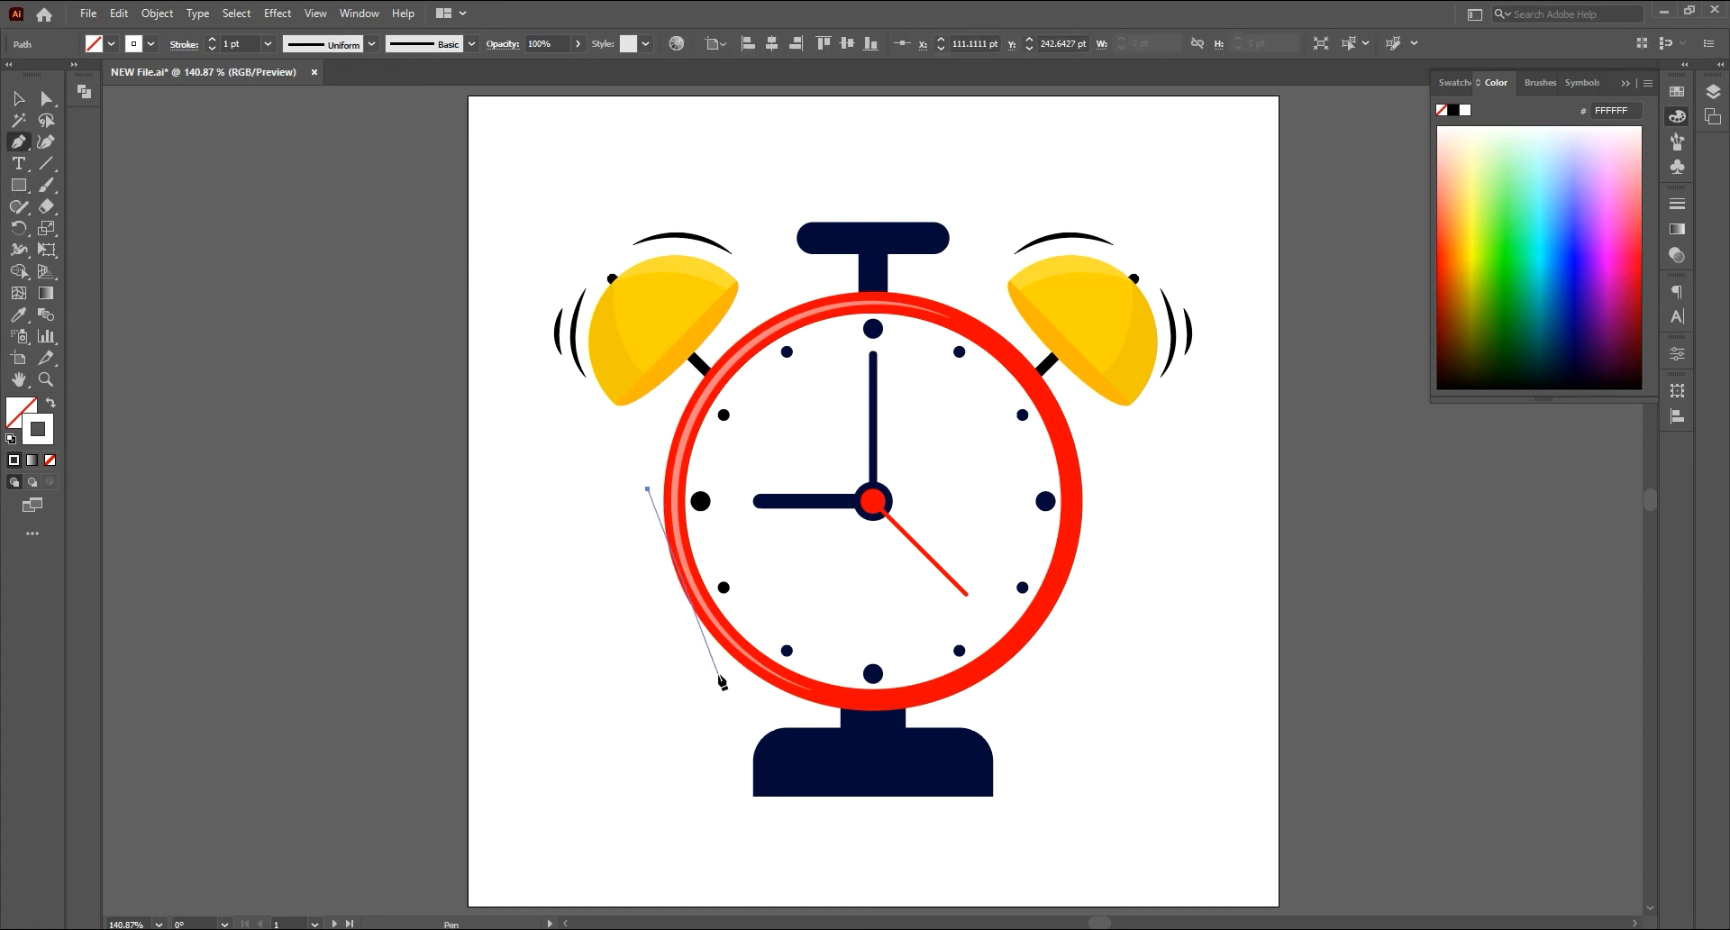
pyautogui.moveTo(718, 675); pyautogui.dragTo(806, 754)
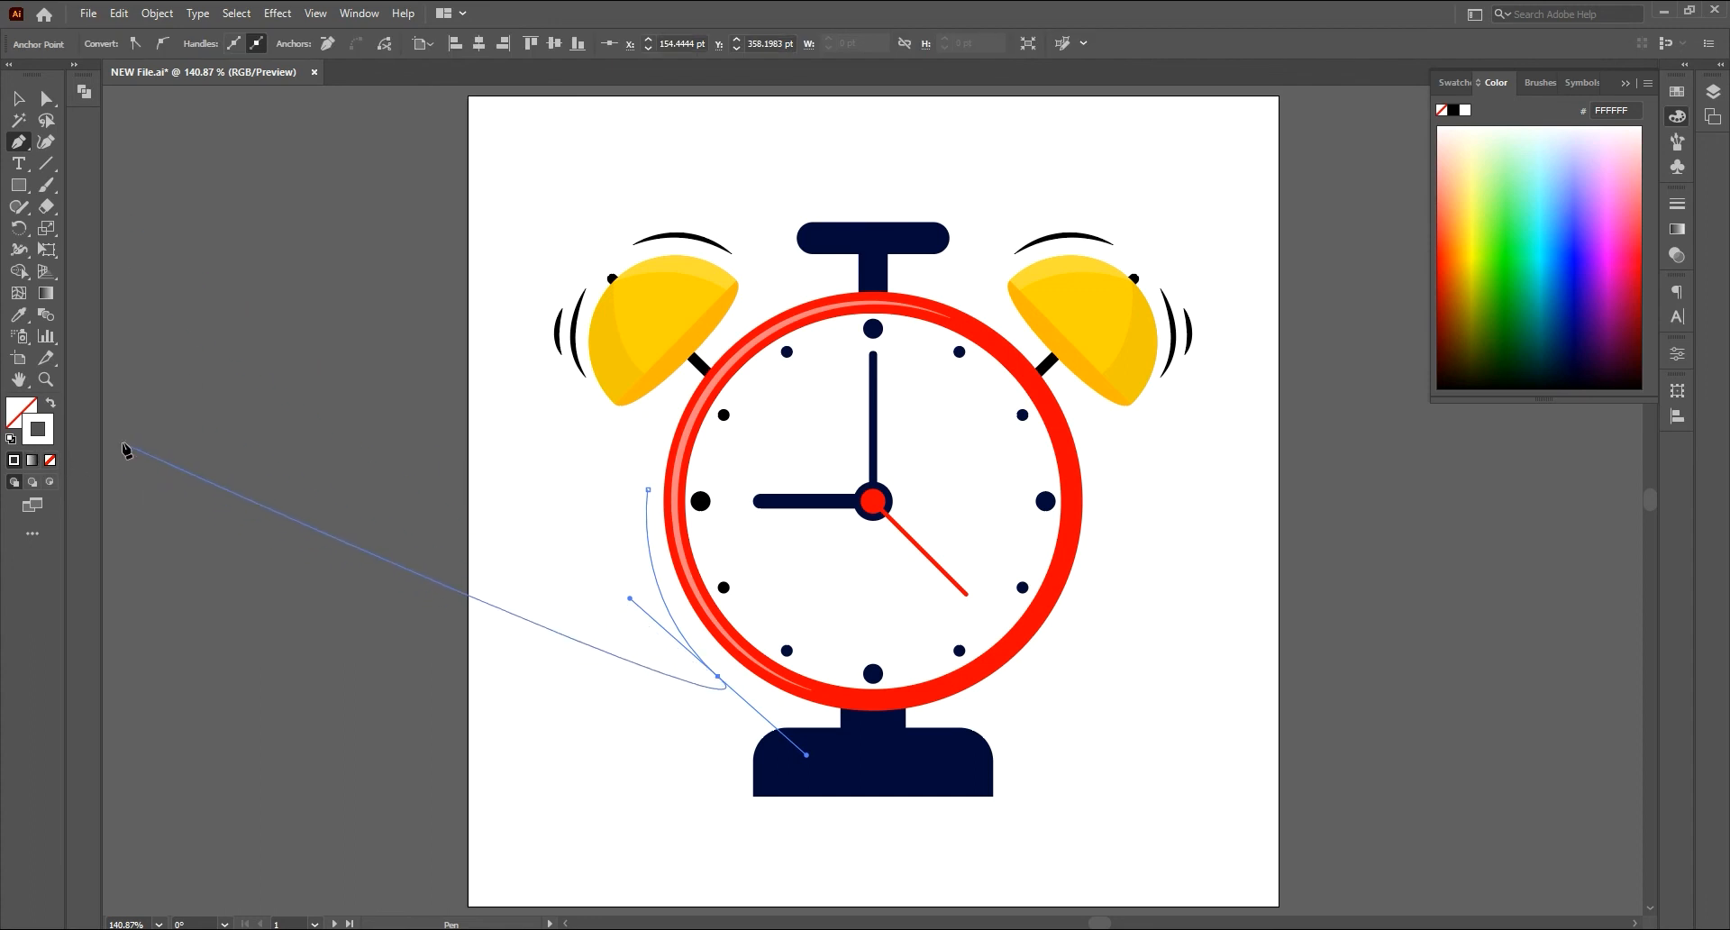
pyautogui.doubleClick(38, 429)
pyautogui.click(1624, 184)
pyautogui.press('v')
pyautogui.click(590, 610)
pyautogui.moveTo(680, 662); pyautogui.dragTo(664, 600)
# Step: Apply a width profile tapered at both ends to the black arc and set its stroke weight to 5 pt
pyautogui.click(347, 45)
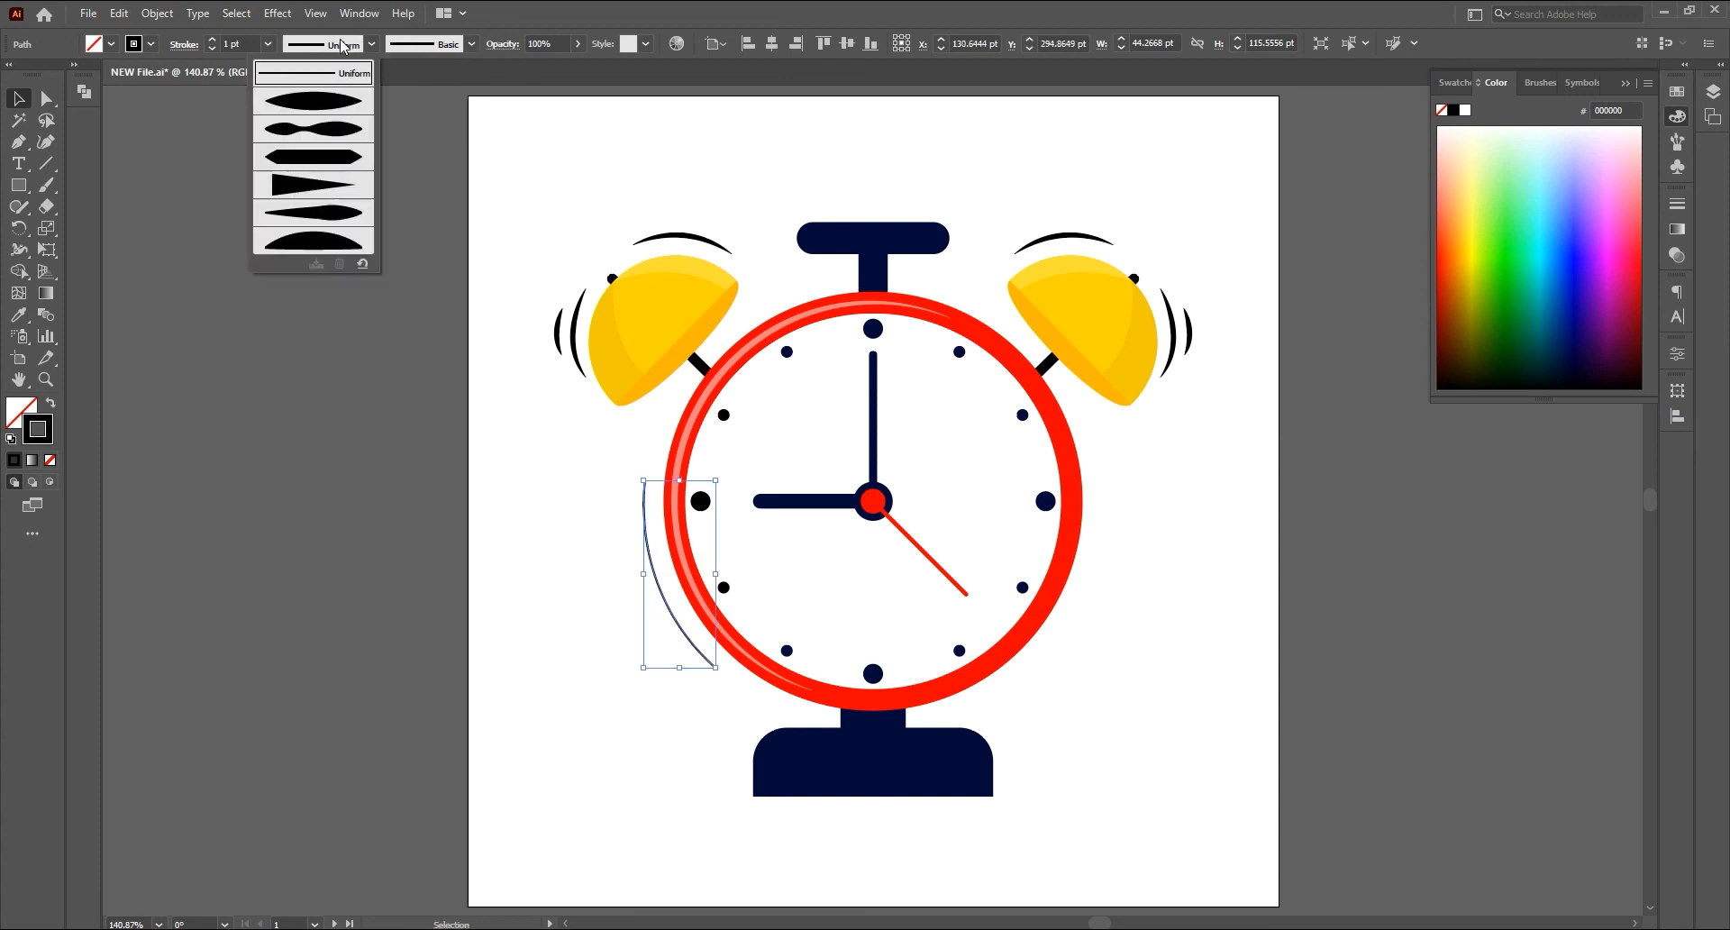
pyautogui.click(315, 95)
pyautogui.click(214, 40)
pyautogui.click(214, 39)
pyautogui.click(214, 40)
pyautogui.click(213, 40)
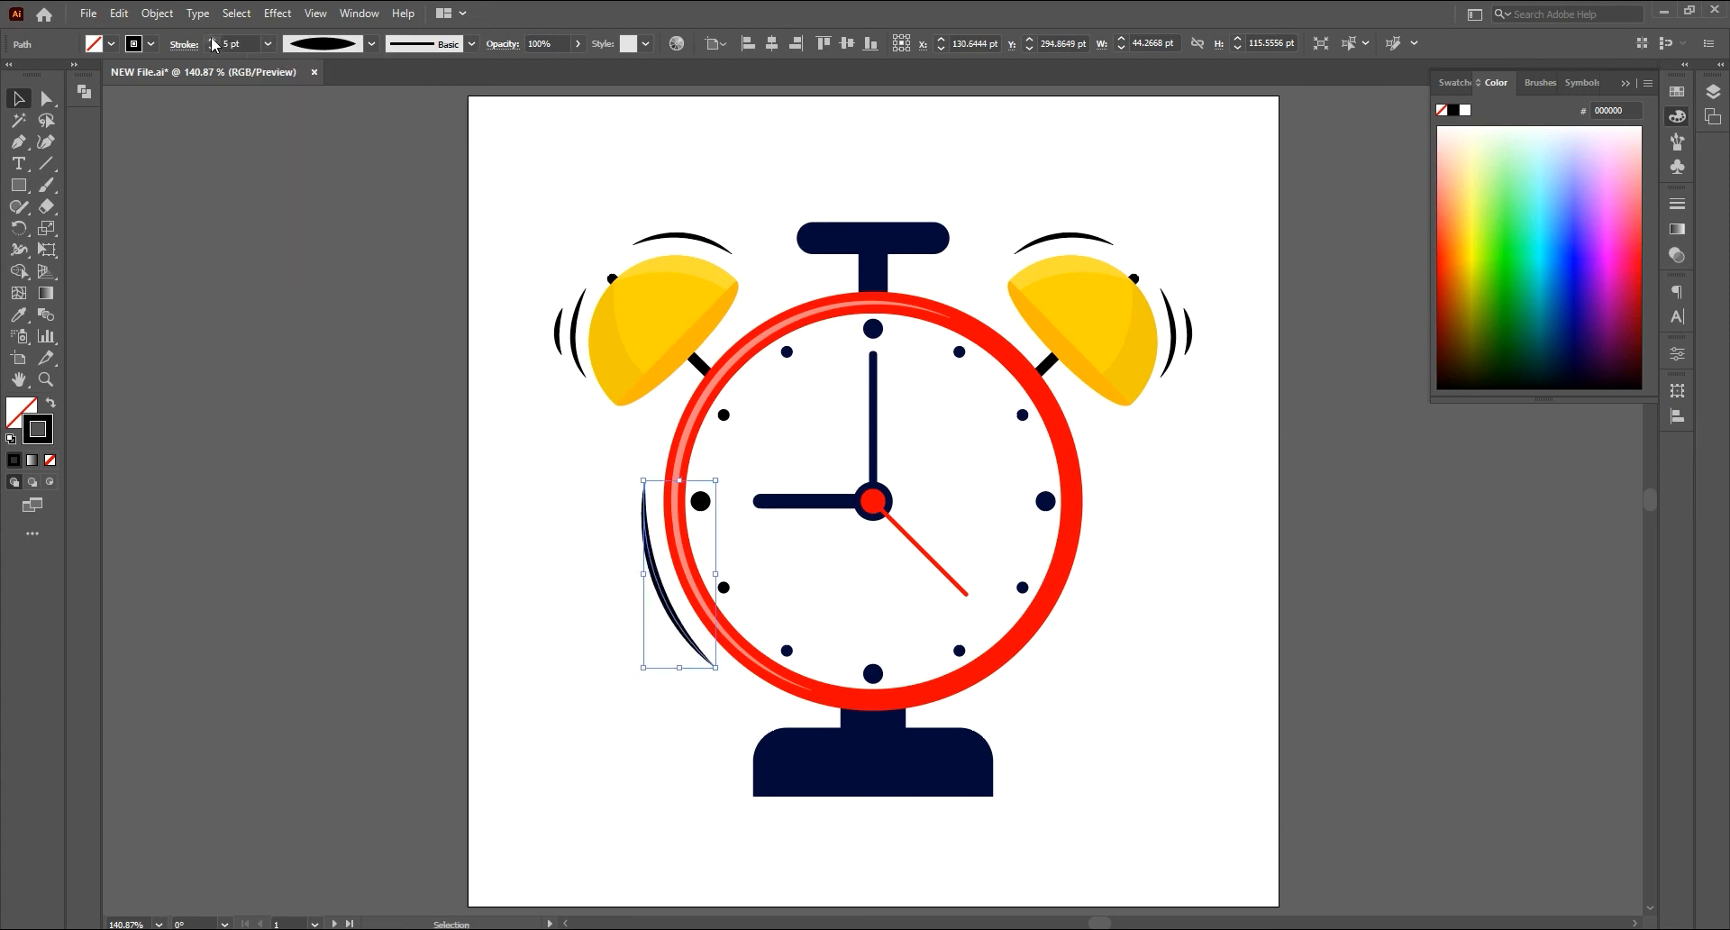
# Step: Duplicate the black arc, scale the copy to about 28 by 72 pt and place it outside the first arc
pyautogui.click(731, 509)
pyautogui.moveTo(710, 612); pyautogui.dragTo(666, 651)
pyautogui.keyDown('alt'); pyautogui.moveTo(662, 582); pyautogui.dragTo(640, 590); pyautogui.keyUp('alt')
pyautogui.keyDown('alt'); pyautogui.keyDown('shift'); pyautogui.moveTo(695, 488); pyautogui.dragTo(681, 523); pyautogui.keyUp('shift'); pyautogui.keyUp('alt')
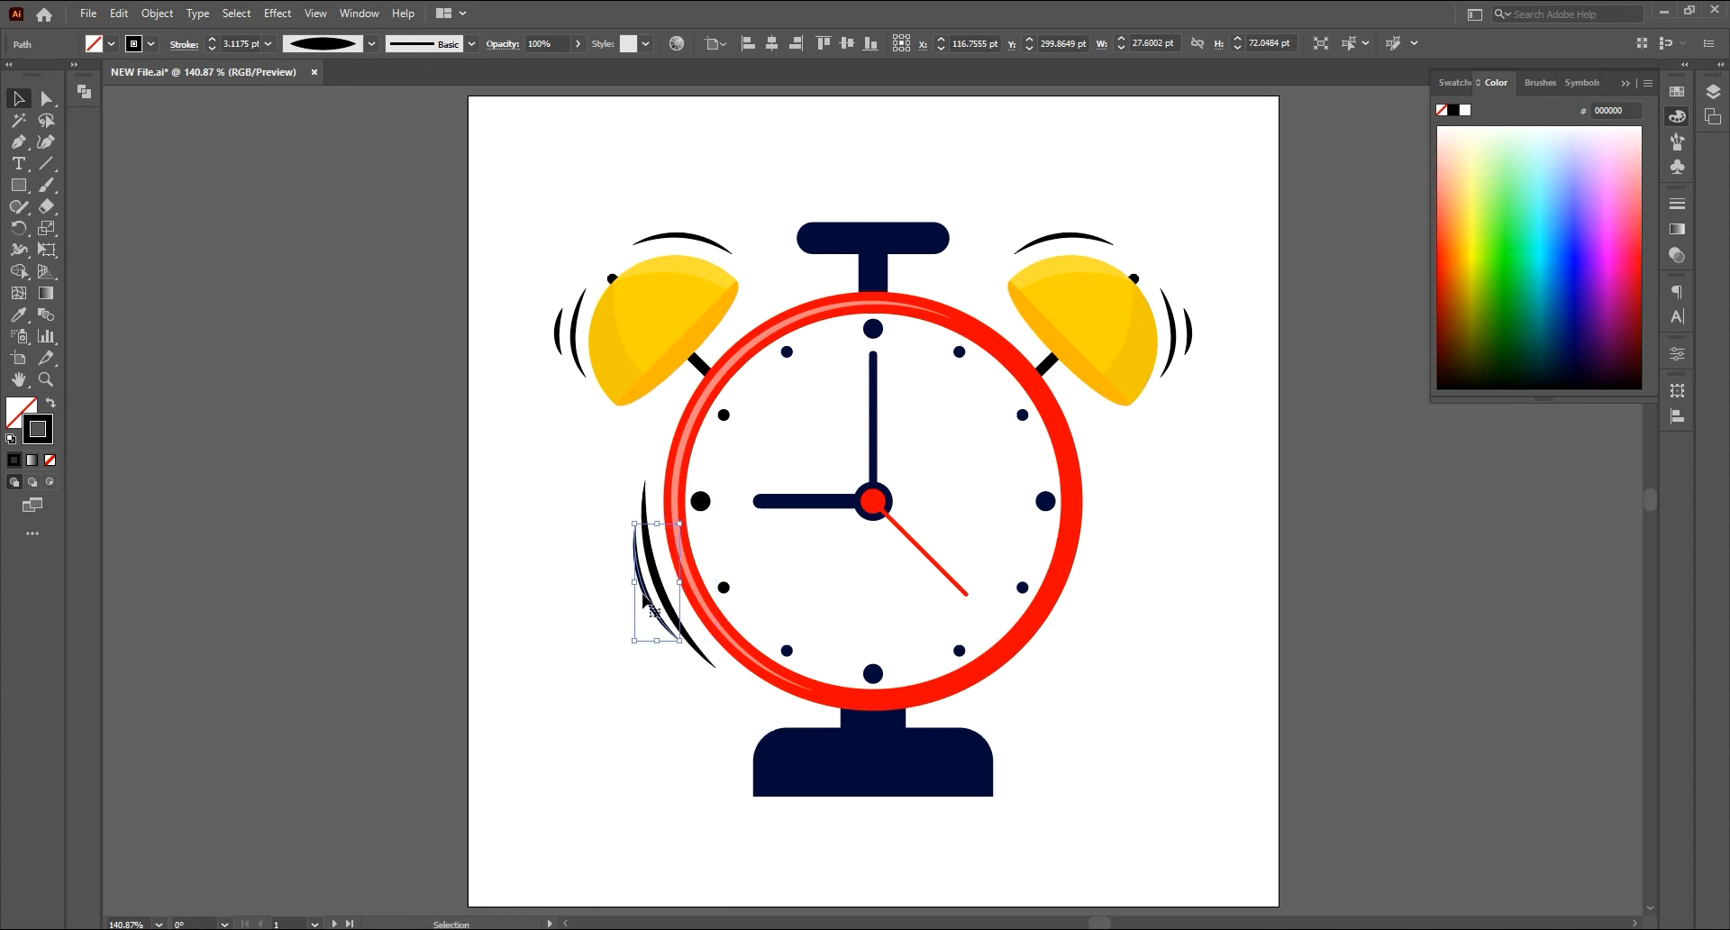
pyautogui.moveTo(645, 595); pyautogui.dragTo(635, 598)
pyautogui.click(560, 674)
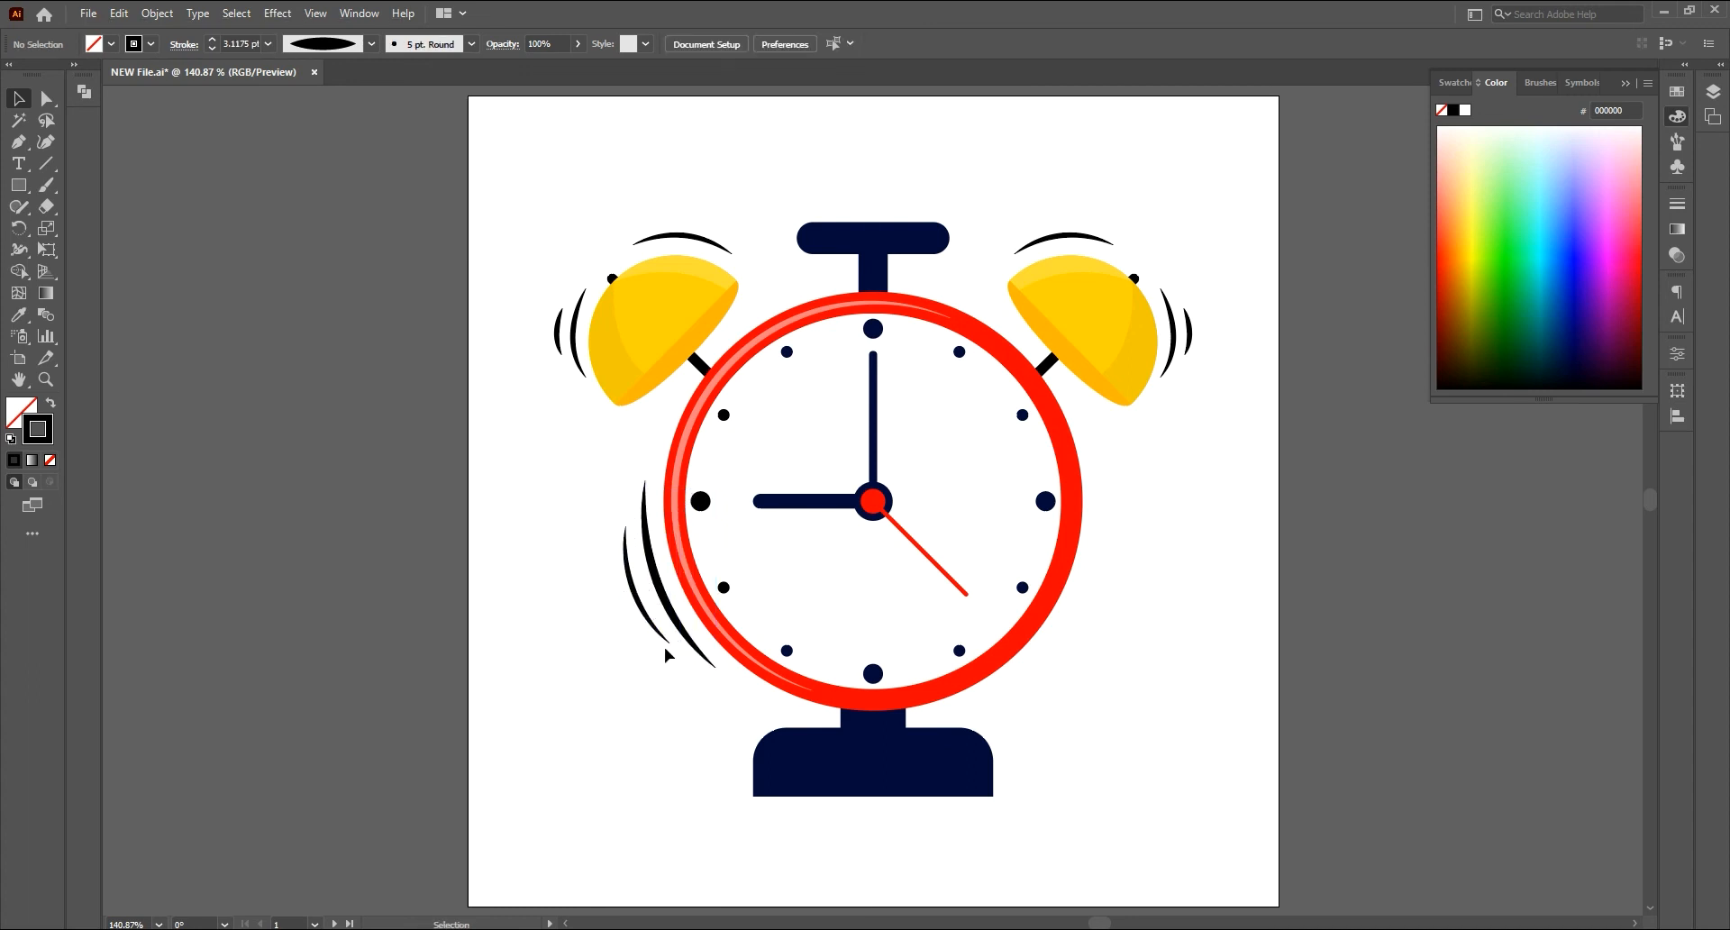
# Step: Draw a flat ellipse about 77 by 8 pt across the navy knob on top of the clock
pyautogui.click(16, 189)
pyautogui.click(99, 227)
pyautogui.moveTo(777, 736); pyautogui.dragTo(965, 758)
pyautogui.press('Delete')
pyautogui.moveTo(812, 228); pyautogui.dragTo(937, 242)
# Step: Remove the knob ellipse's stroke and fill it with white FFFFFF
pyautogui.click(52, 462)
pyautogui.click(20, 411)
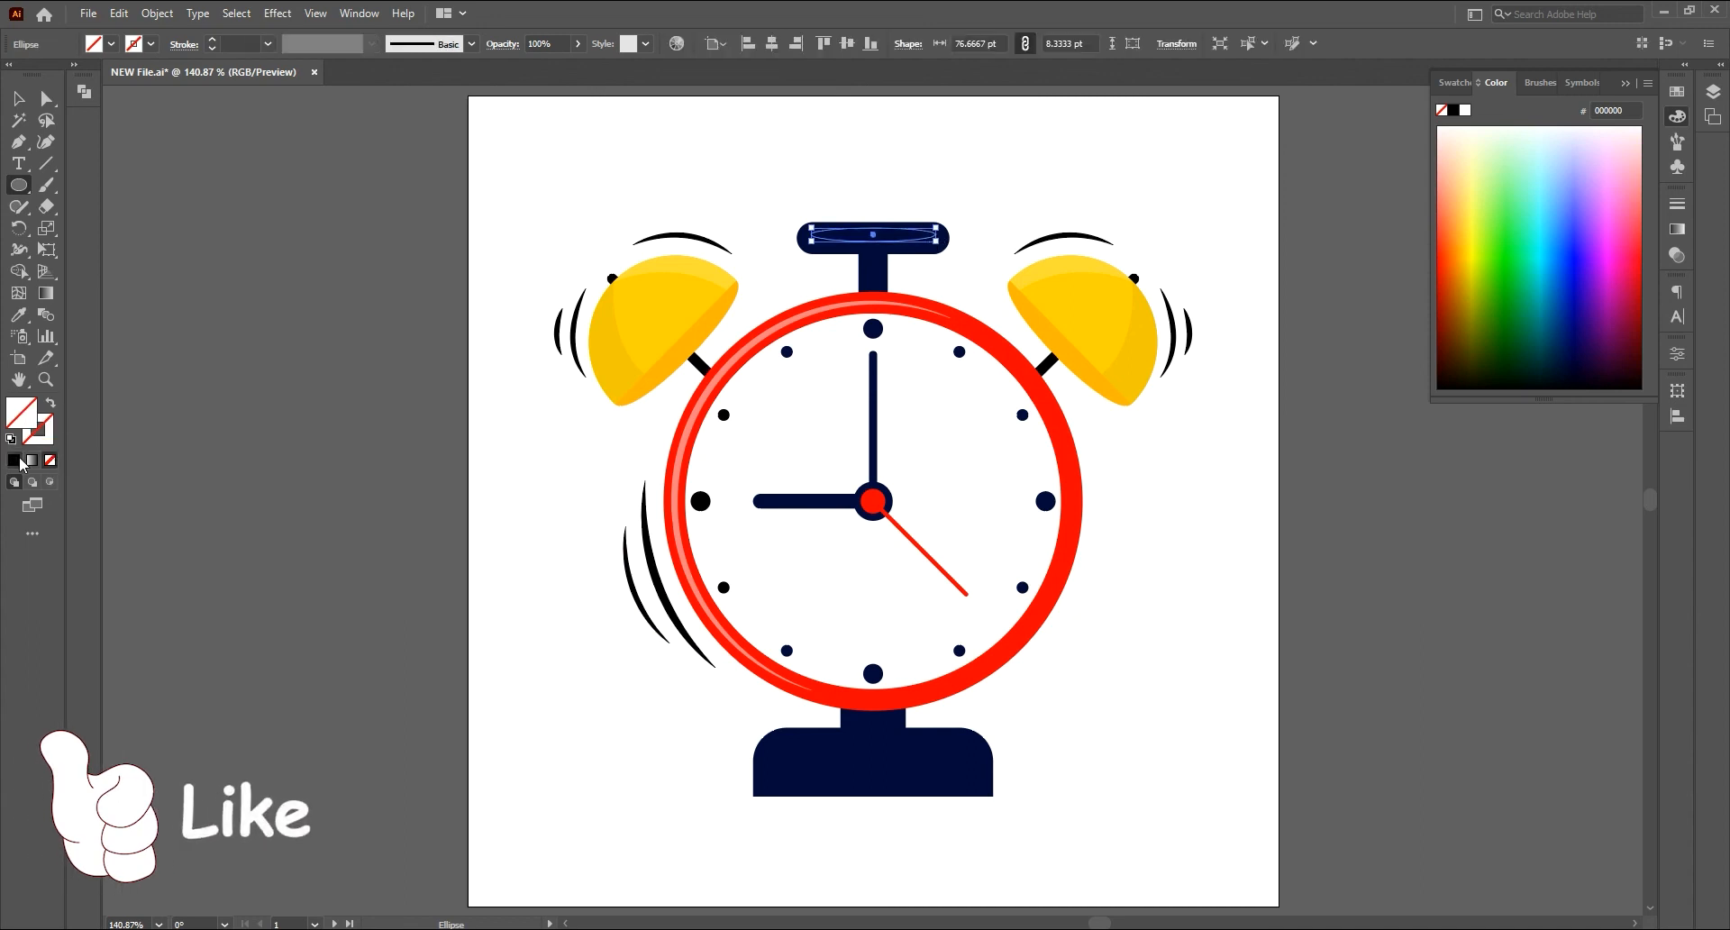
pyautogui.click(13, 460)
pyautogui.doubleClick(22, 411)
pyautogui.write('ffffff')
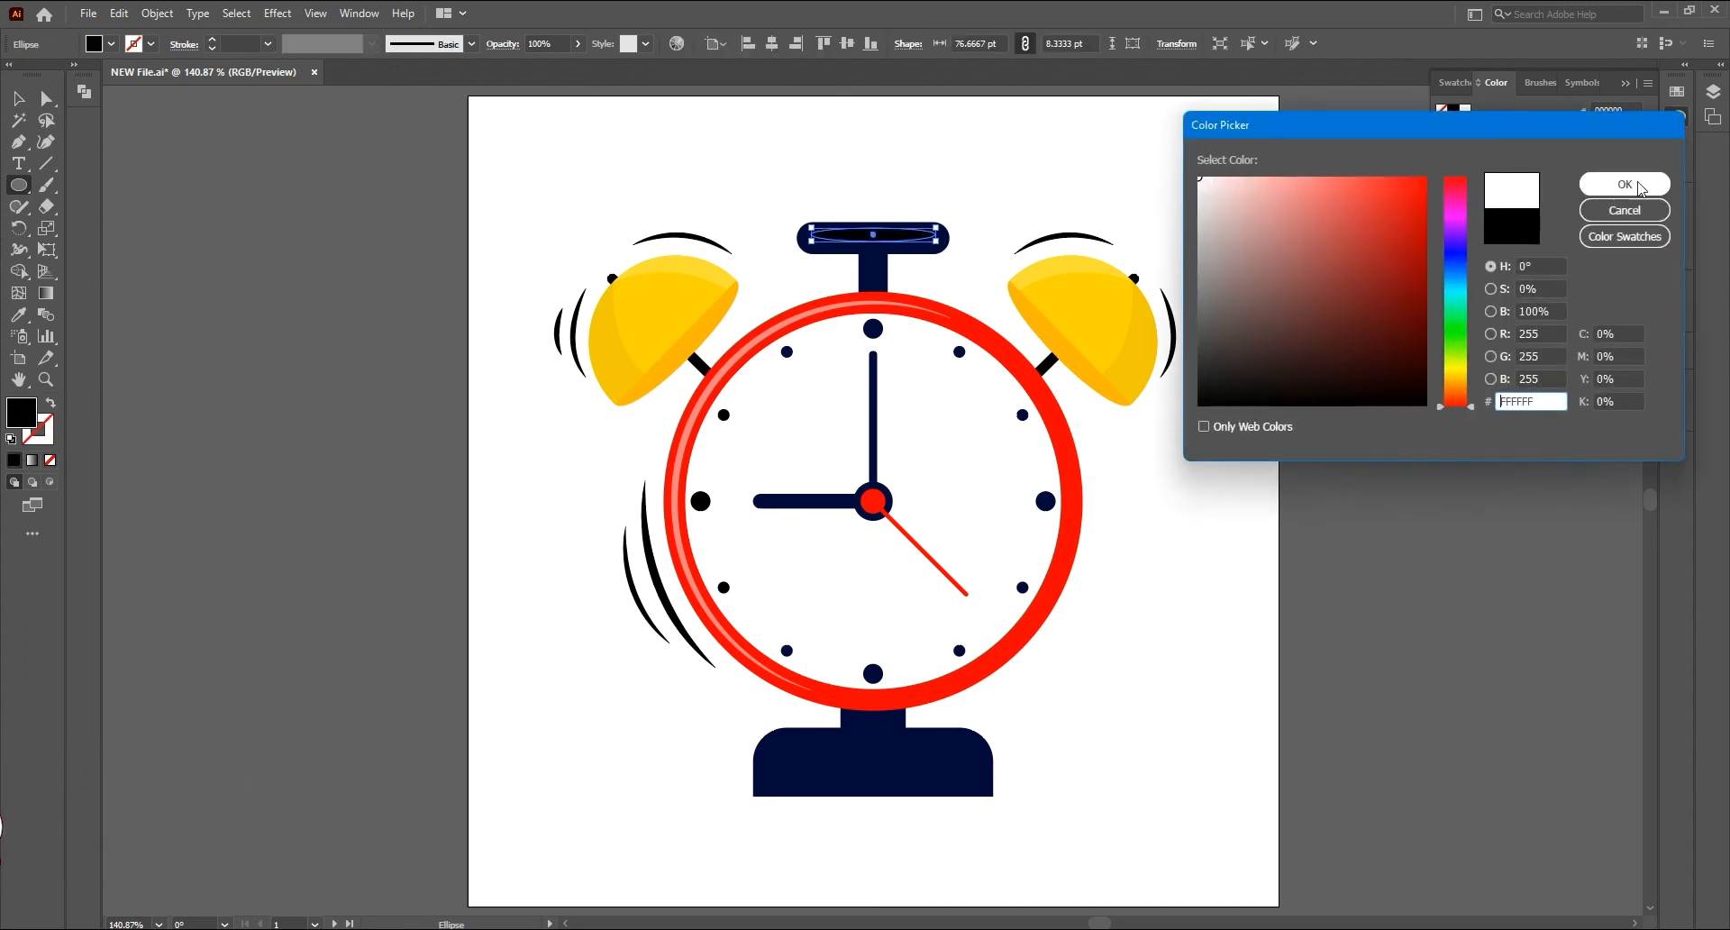
pyautogui.press('Return')
pyautogui.press('v')
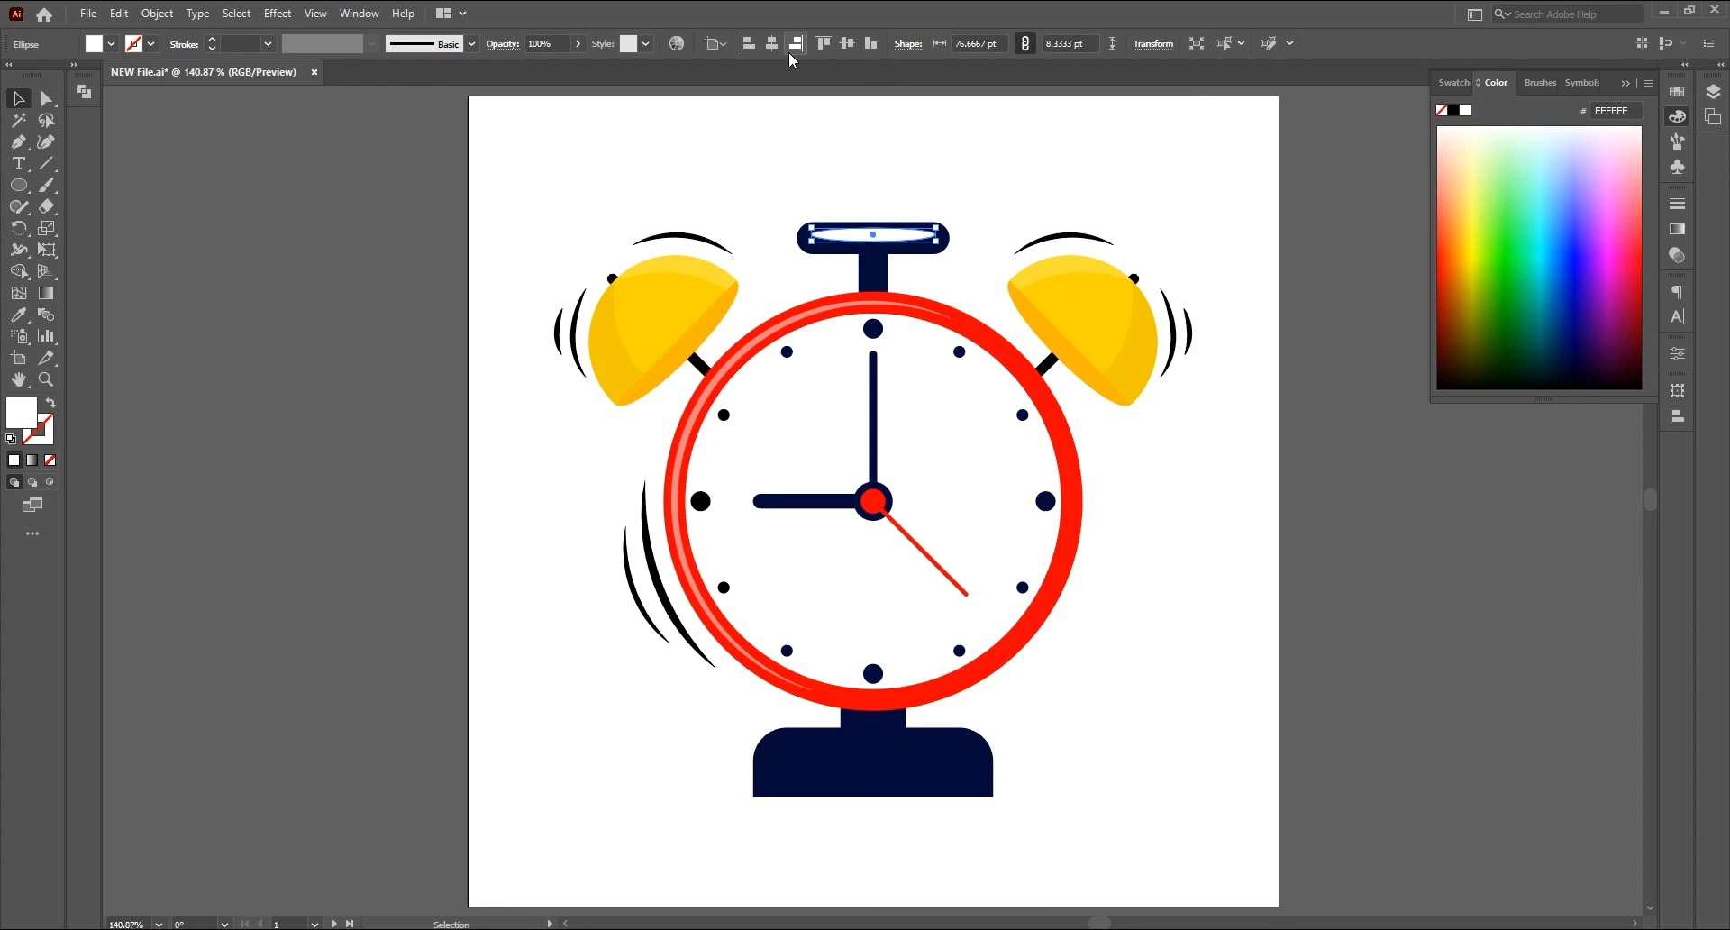
# Step: Set the knob ellipse's opacity to 20% and flatten it toward the knob's upper edge
pyautogui.click(545, 43)
pyautogui.write('20')
pyautogui.press('Return')
pyautogui.click(978, 216)
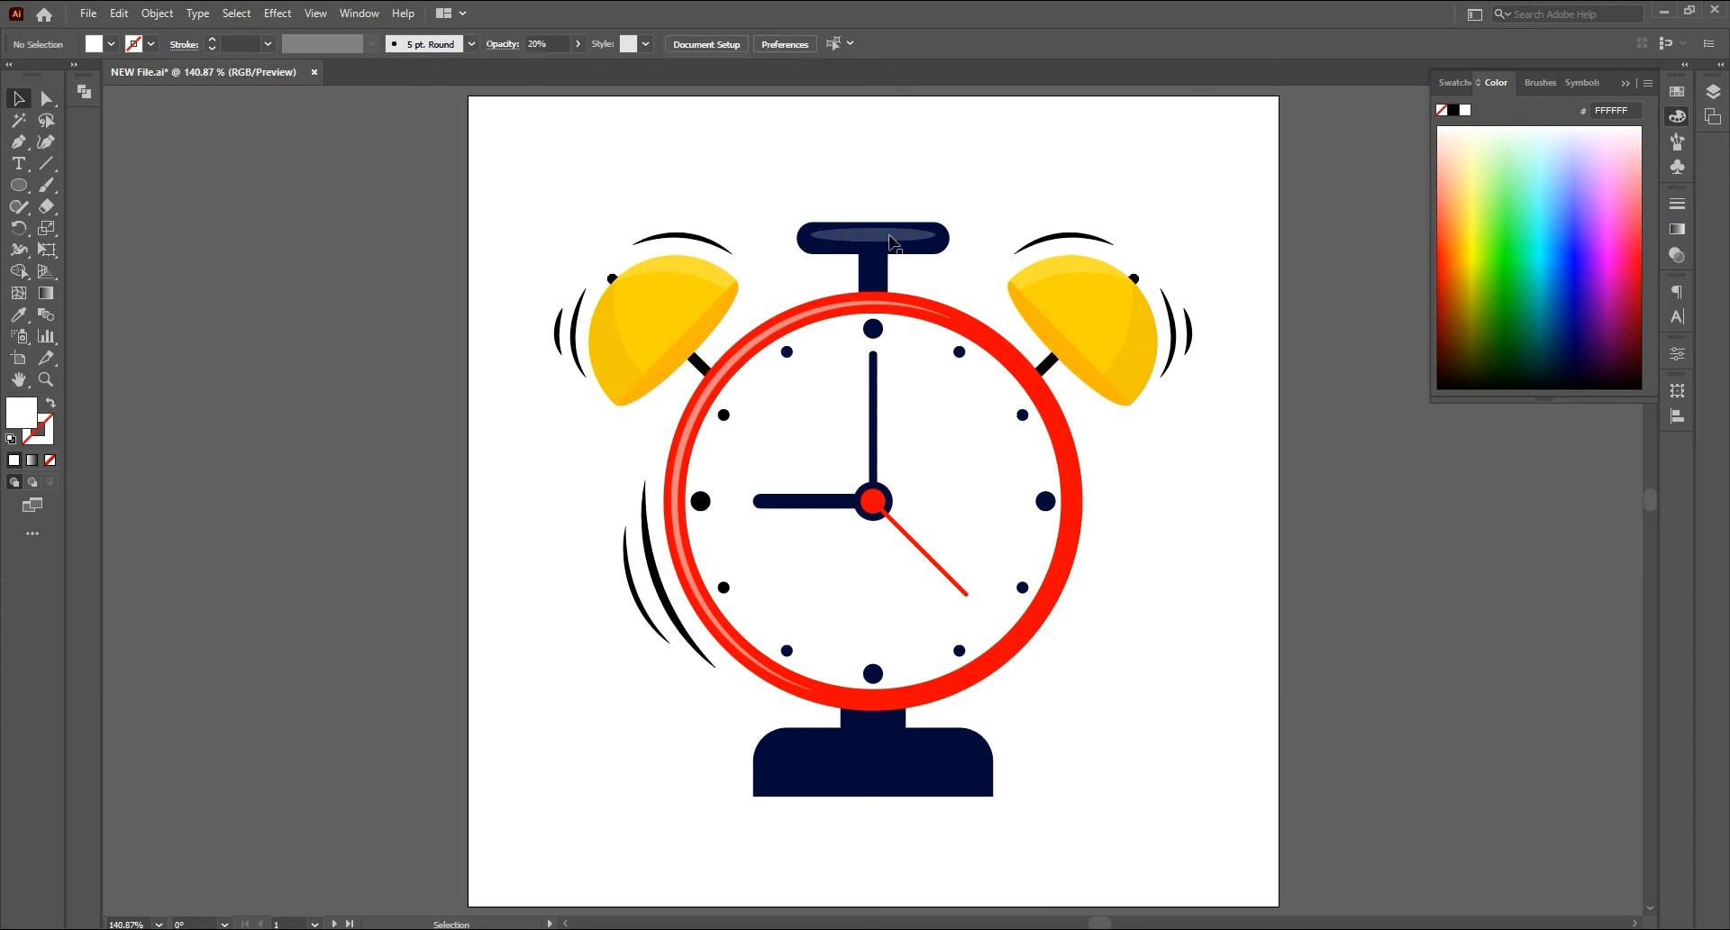
pyautogui.click(873, 243)
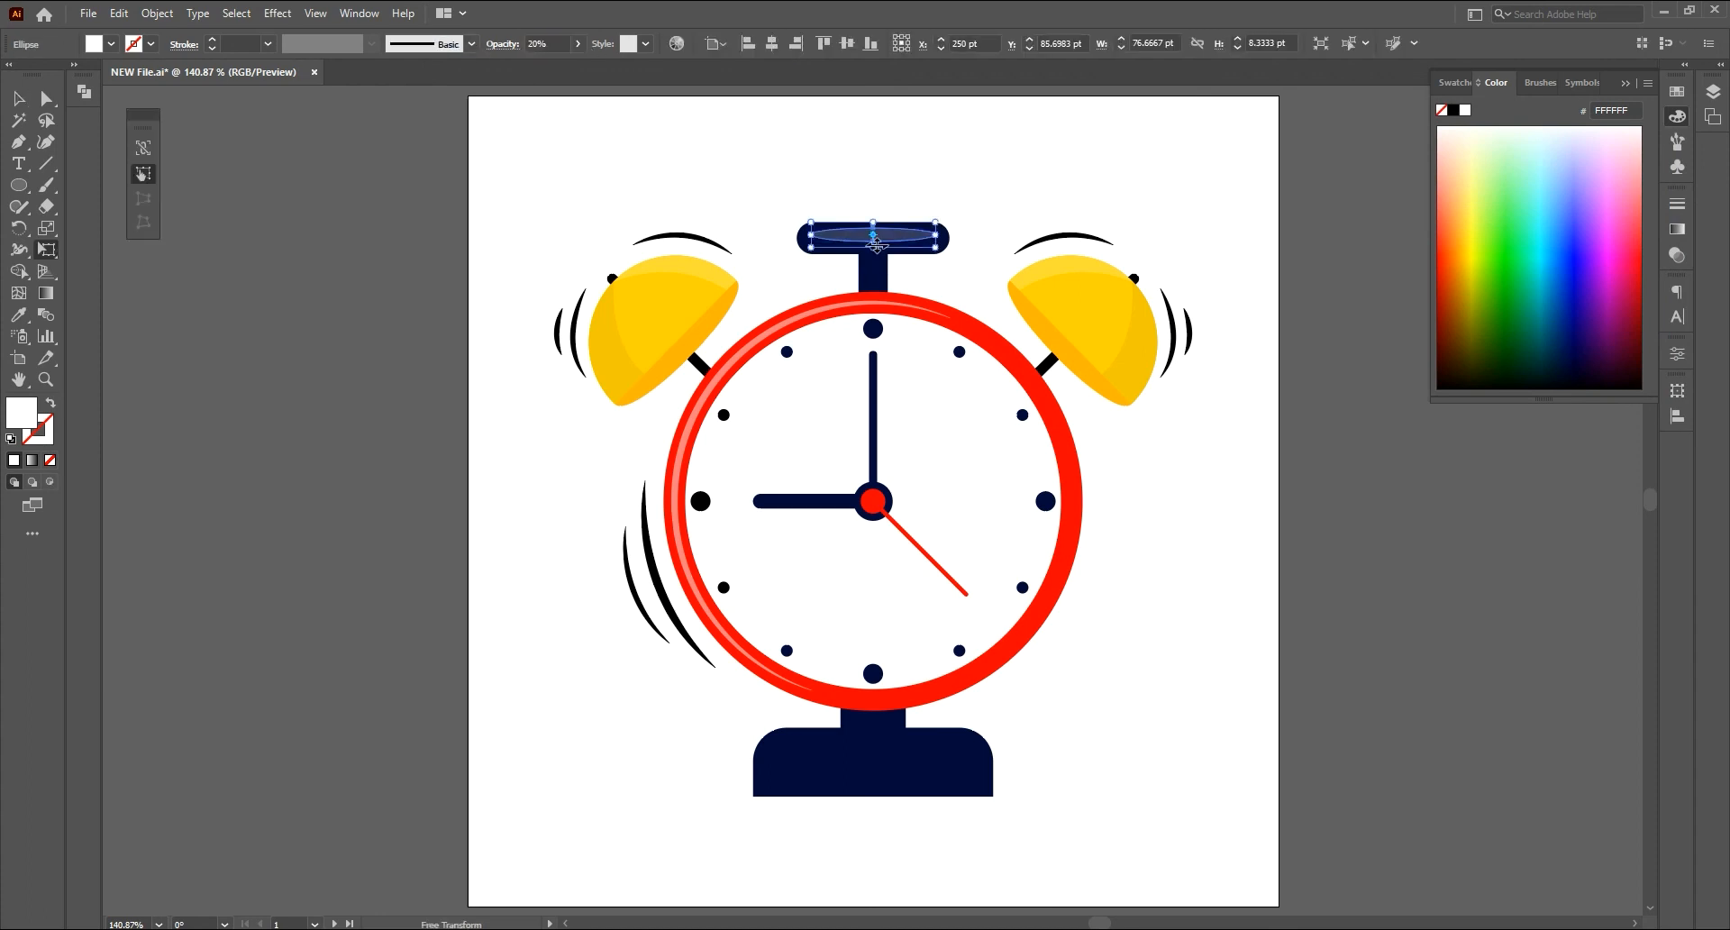
pyautogui.click(907, 201)
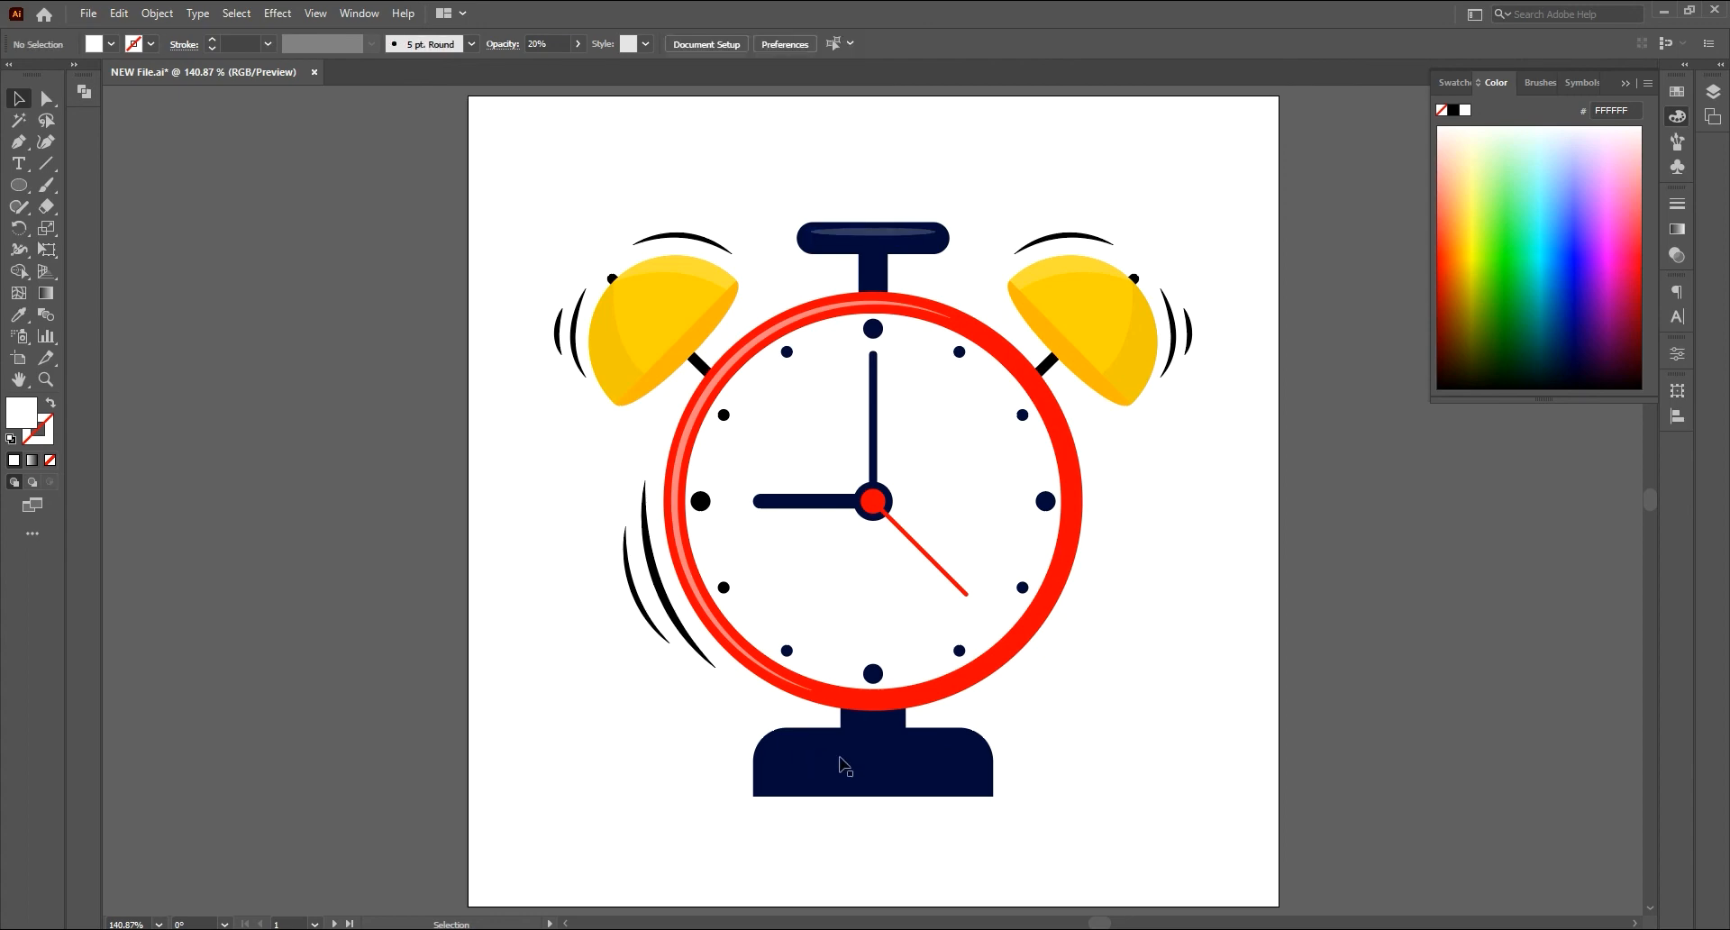
# Step: Copy the navy stand base, paste it in place and scale the copy to about 134 by 38 pt inside the base
pyautogui.click(781, 771)
pyautogui.click(119, 13)
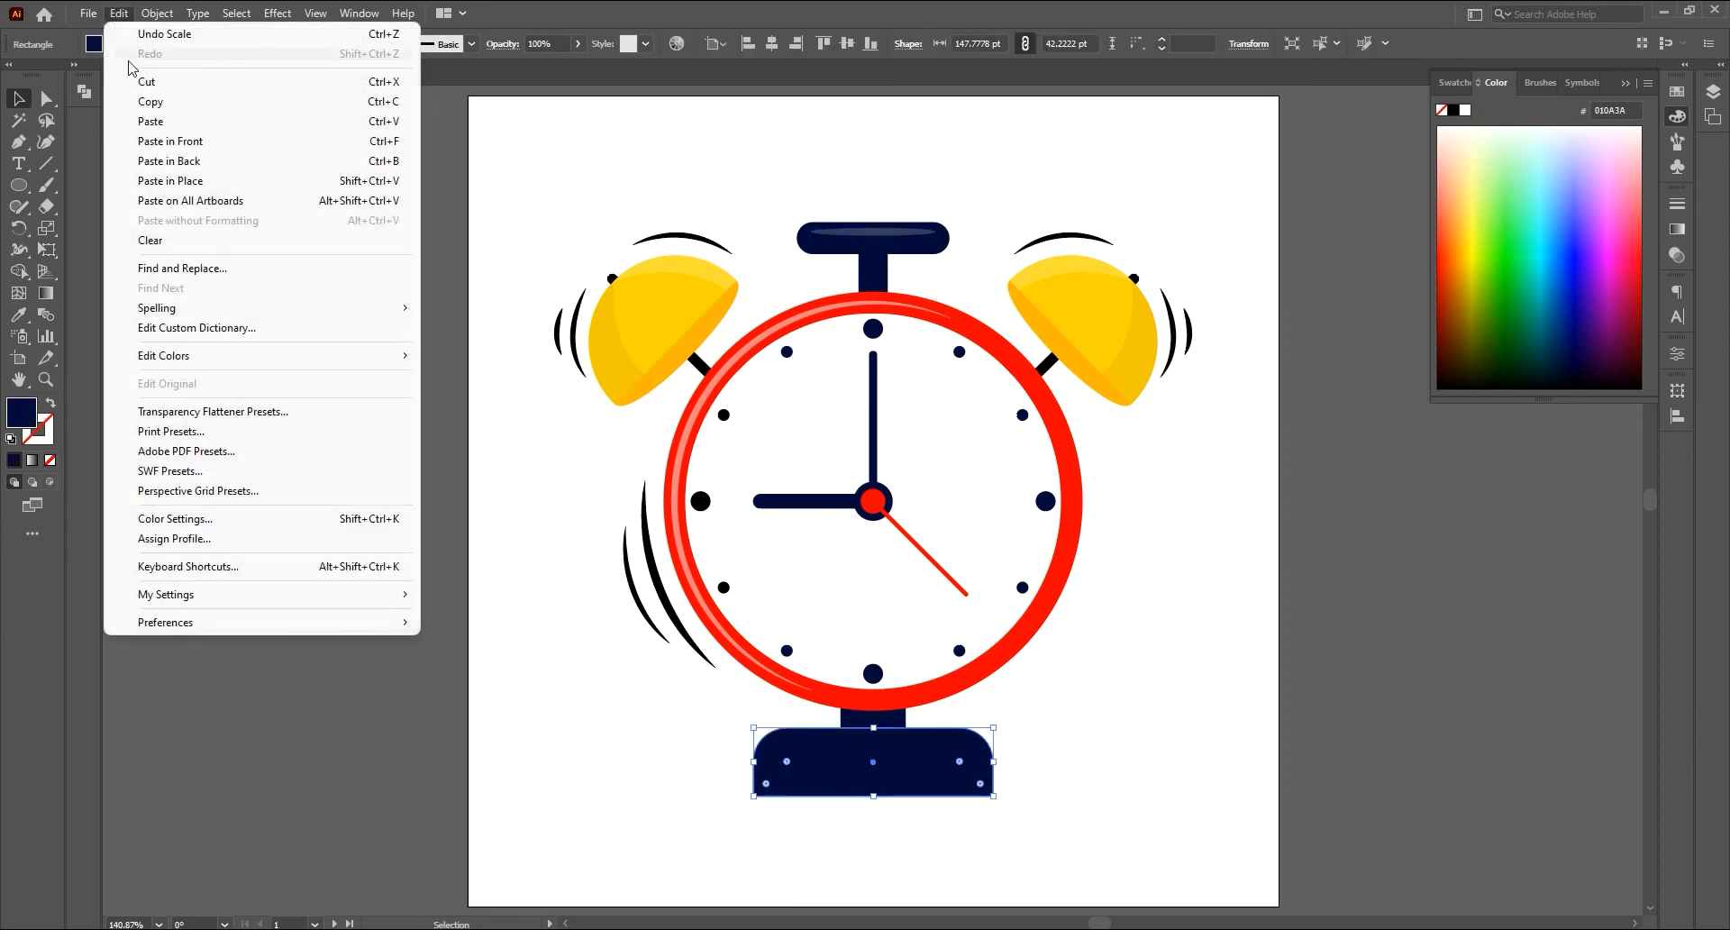
pyautogui.click(119, 12)
pyautogui.click(119, 13)
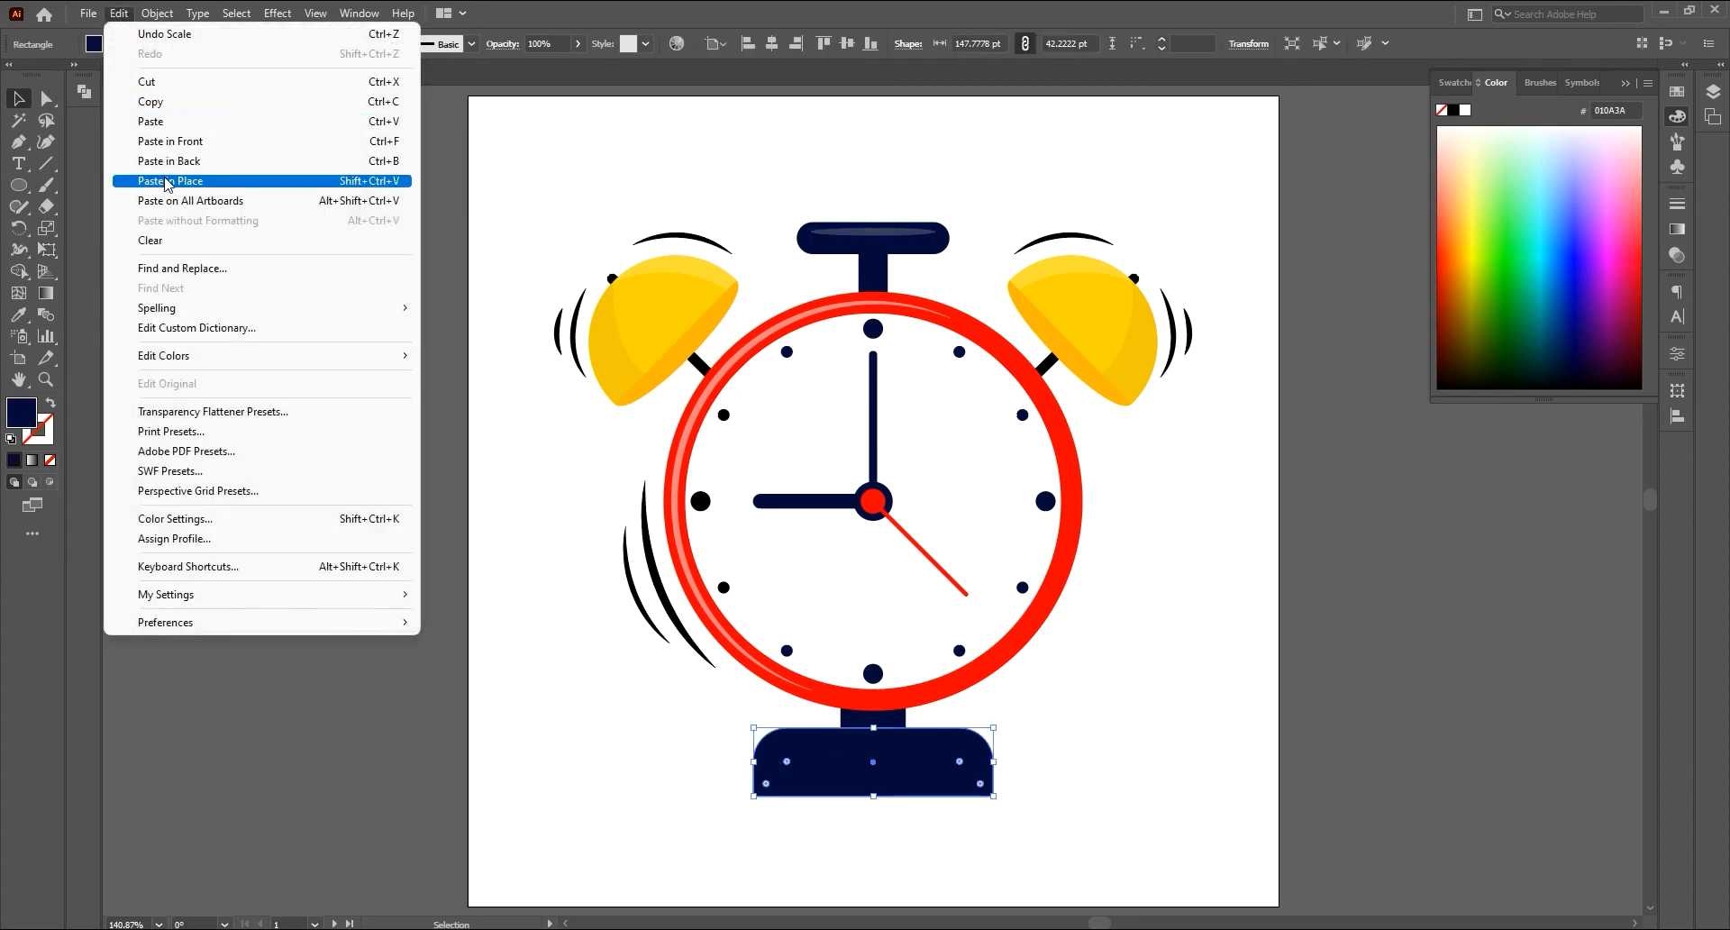
pyautogui.click(167, 182)
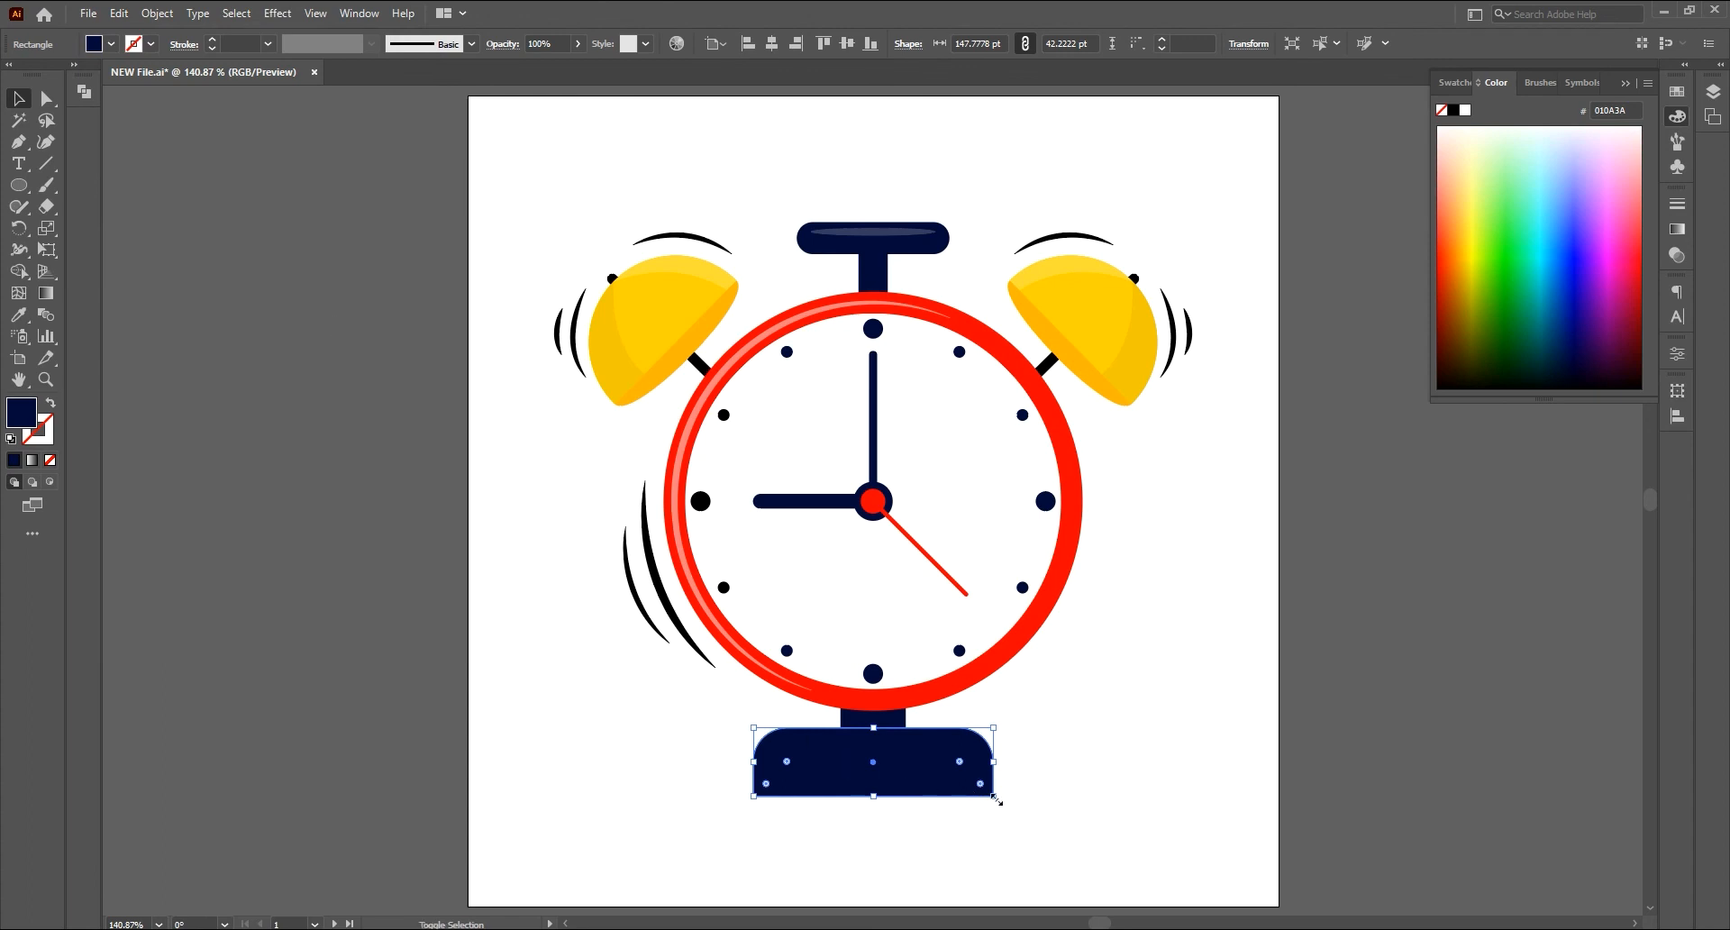
pyautogui.moveTo(993, 796); pyautogui.dragTo(919, 777)
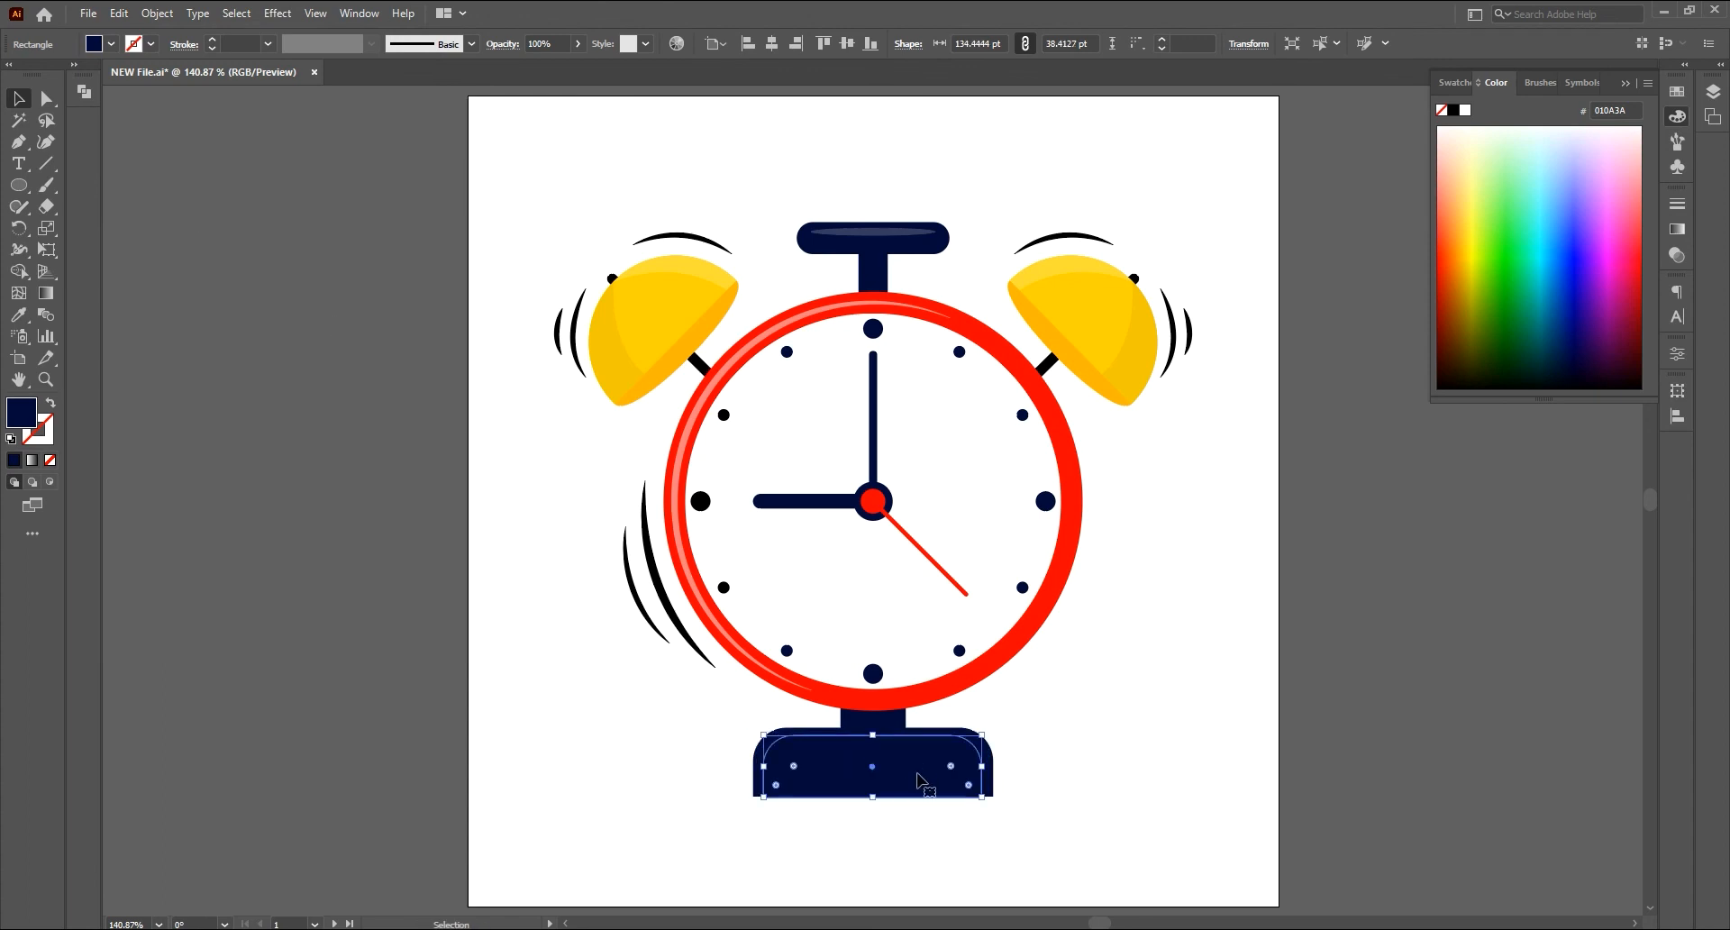
# Step: Copy the smaller base shape, paste it in place and move the duplicate slightly downward
pyautogui.click(118, 13)
pyautogui.click(149, 101)
pyautogui.click(118, 12)
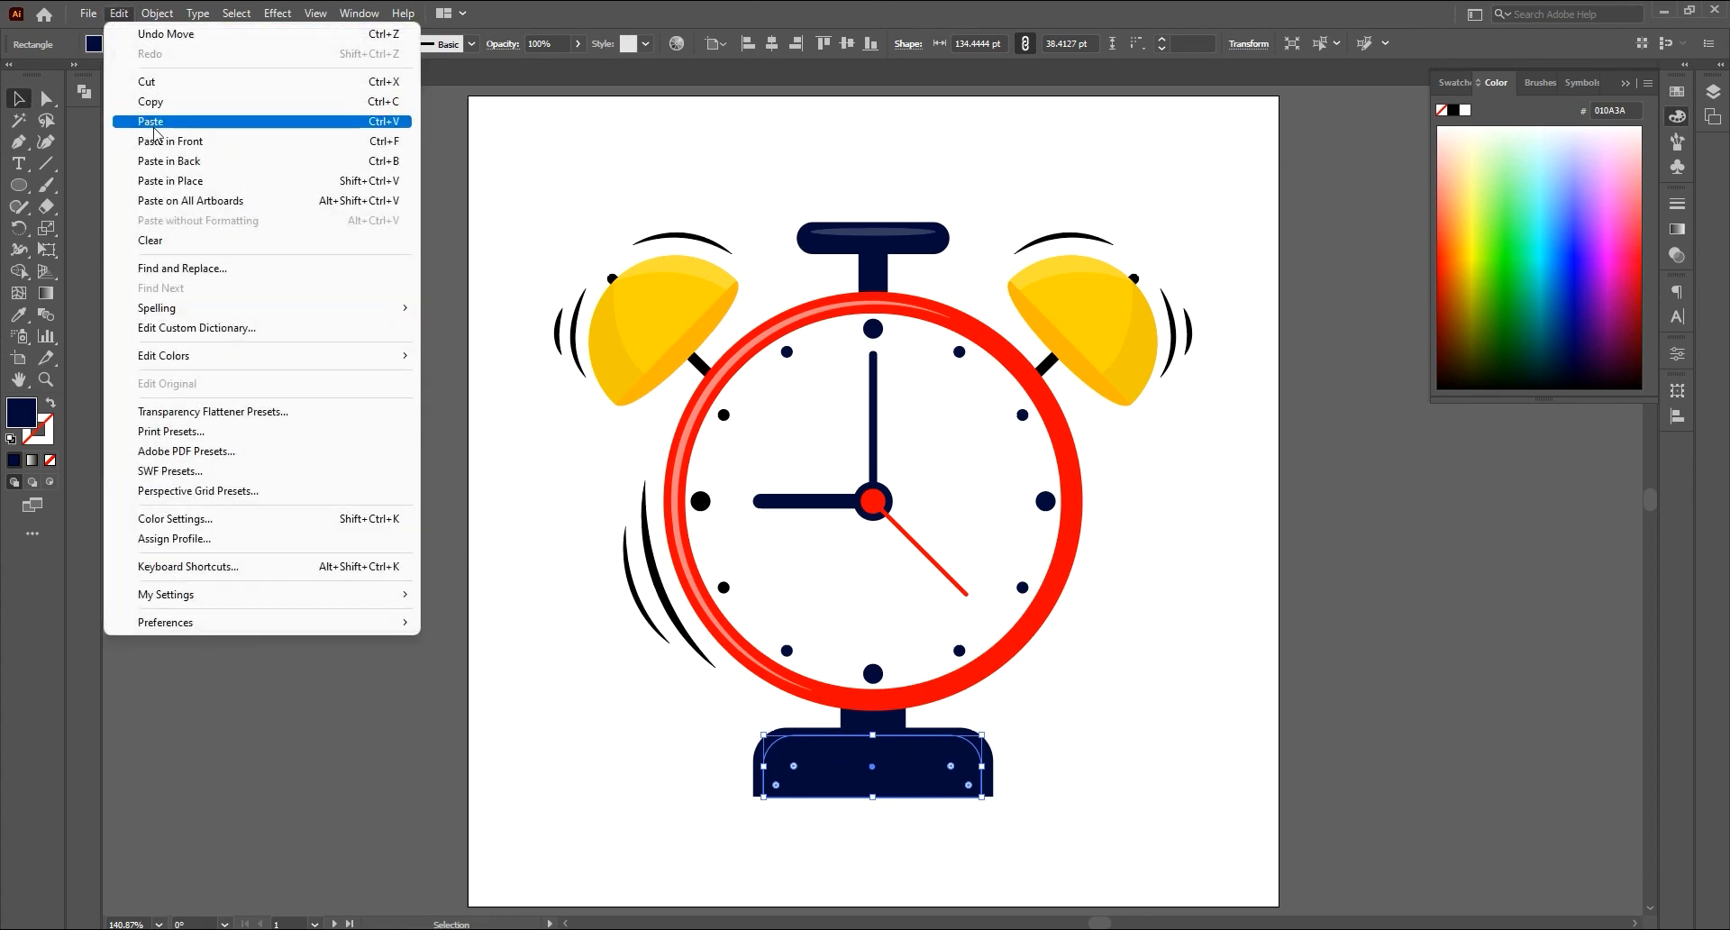
pyautogui.click(171, 180)
pyautogui.moveTo(910, 762); pyautogui.dragTo(906, 772)
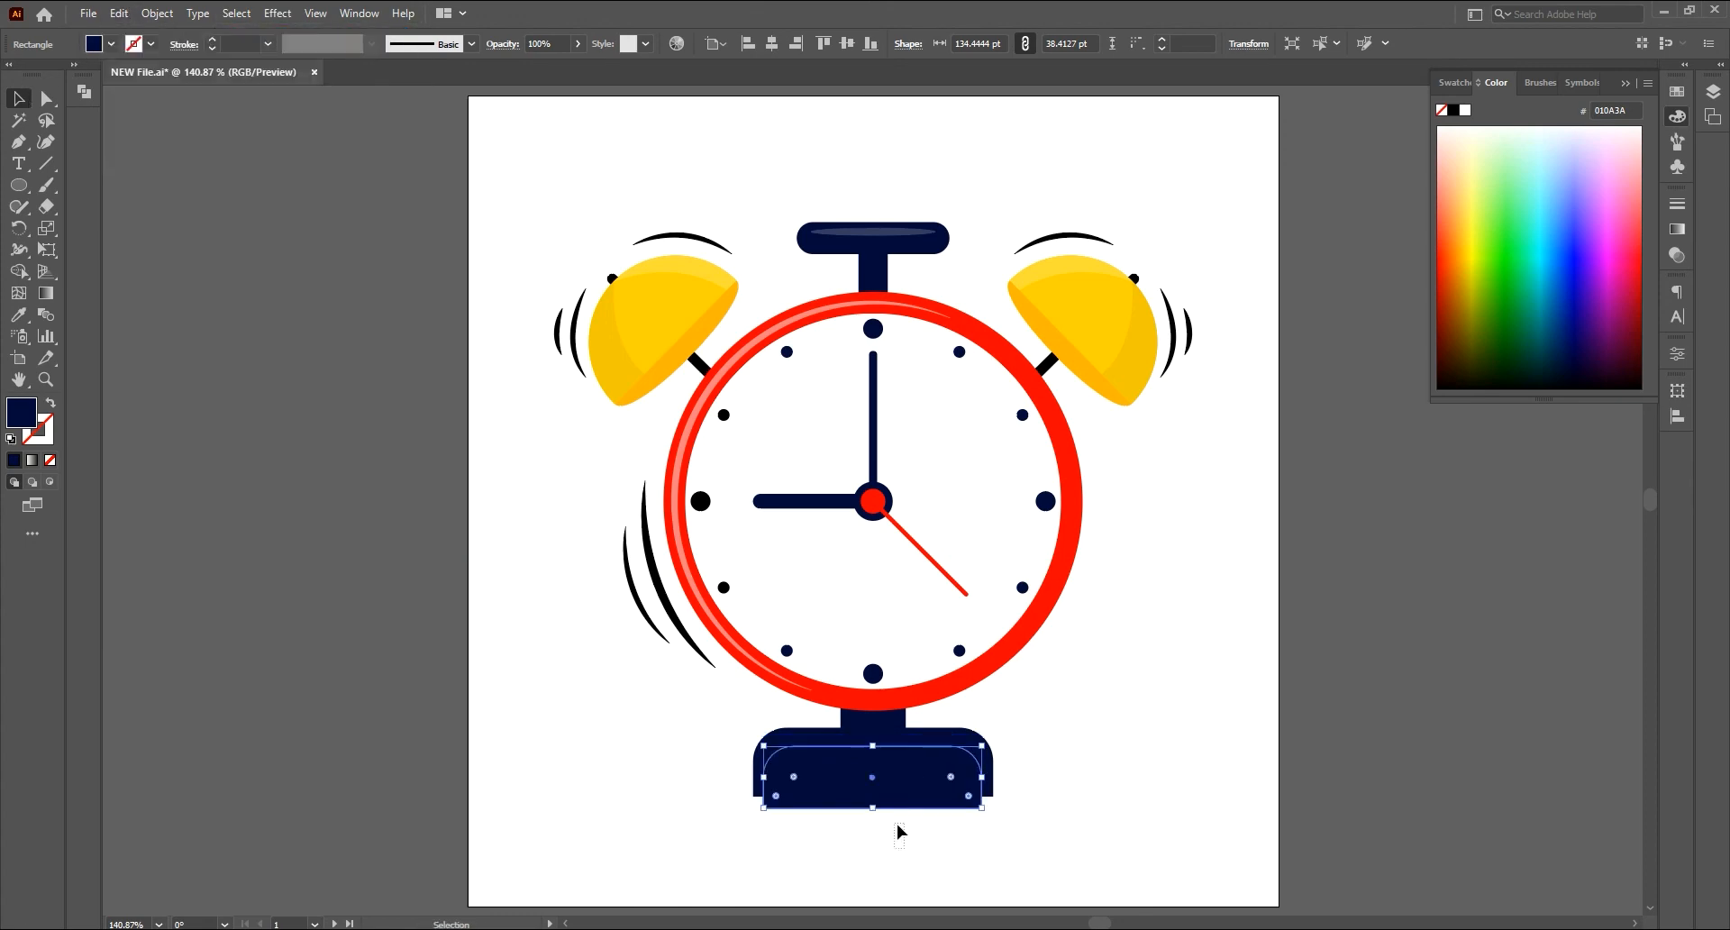
# Step: Split the two smaller base shapes with the Shape Builder and delete the lower piece to leave a curved band
pyautogui.keyDown('shift'); pyautogui.click(942, 767); pyautogui.keyUp('shift')
pyautogui.keyDown('shift'); pyautogui.click(991, 768); pyautogui.keyUp('shift')
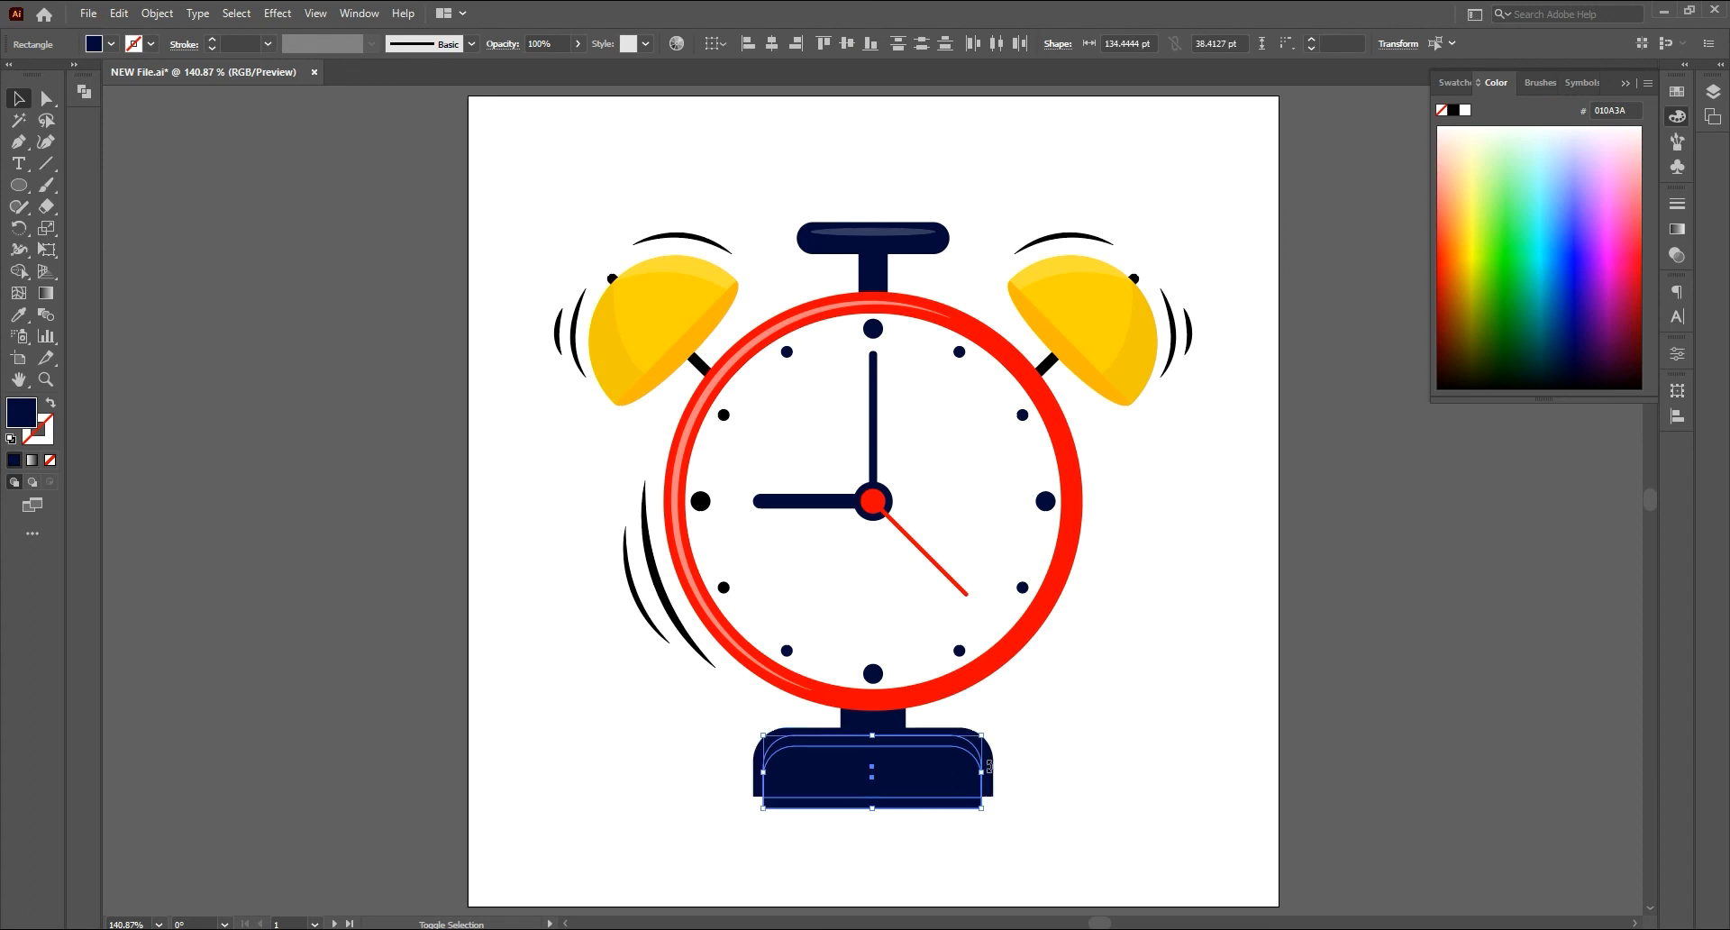
pyautogui.click(17, 274)
pyautogui.click(800, 783)
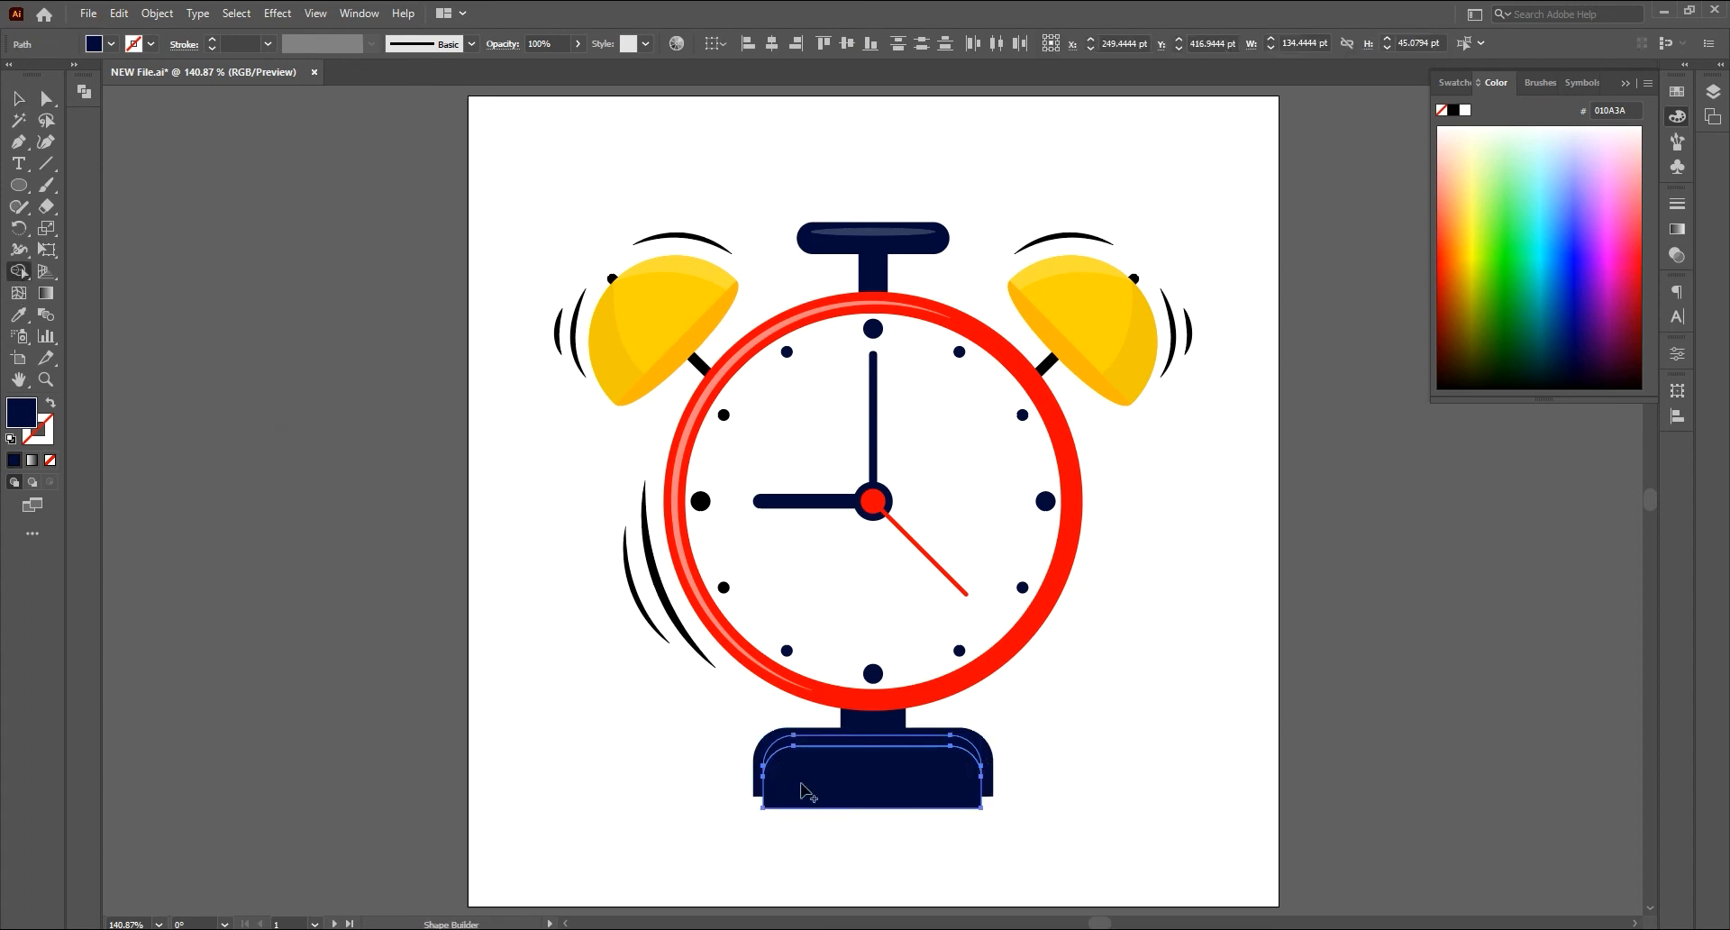
pyautogui.click(20, 99)
pyautogui.click(664, 696)
pyautogui.click(818, 802)
pyautogui.press('Delete')
# Step: Fill the curved band on the stand with white FFFFFF and widen it to about 140 pt
pyautogui.click(807, 763)
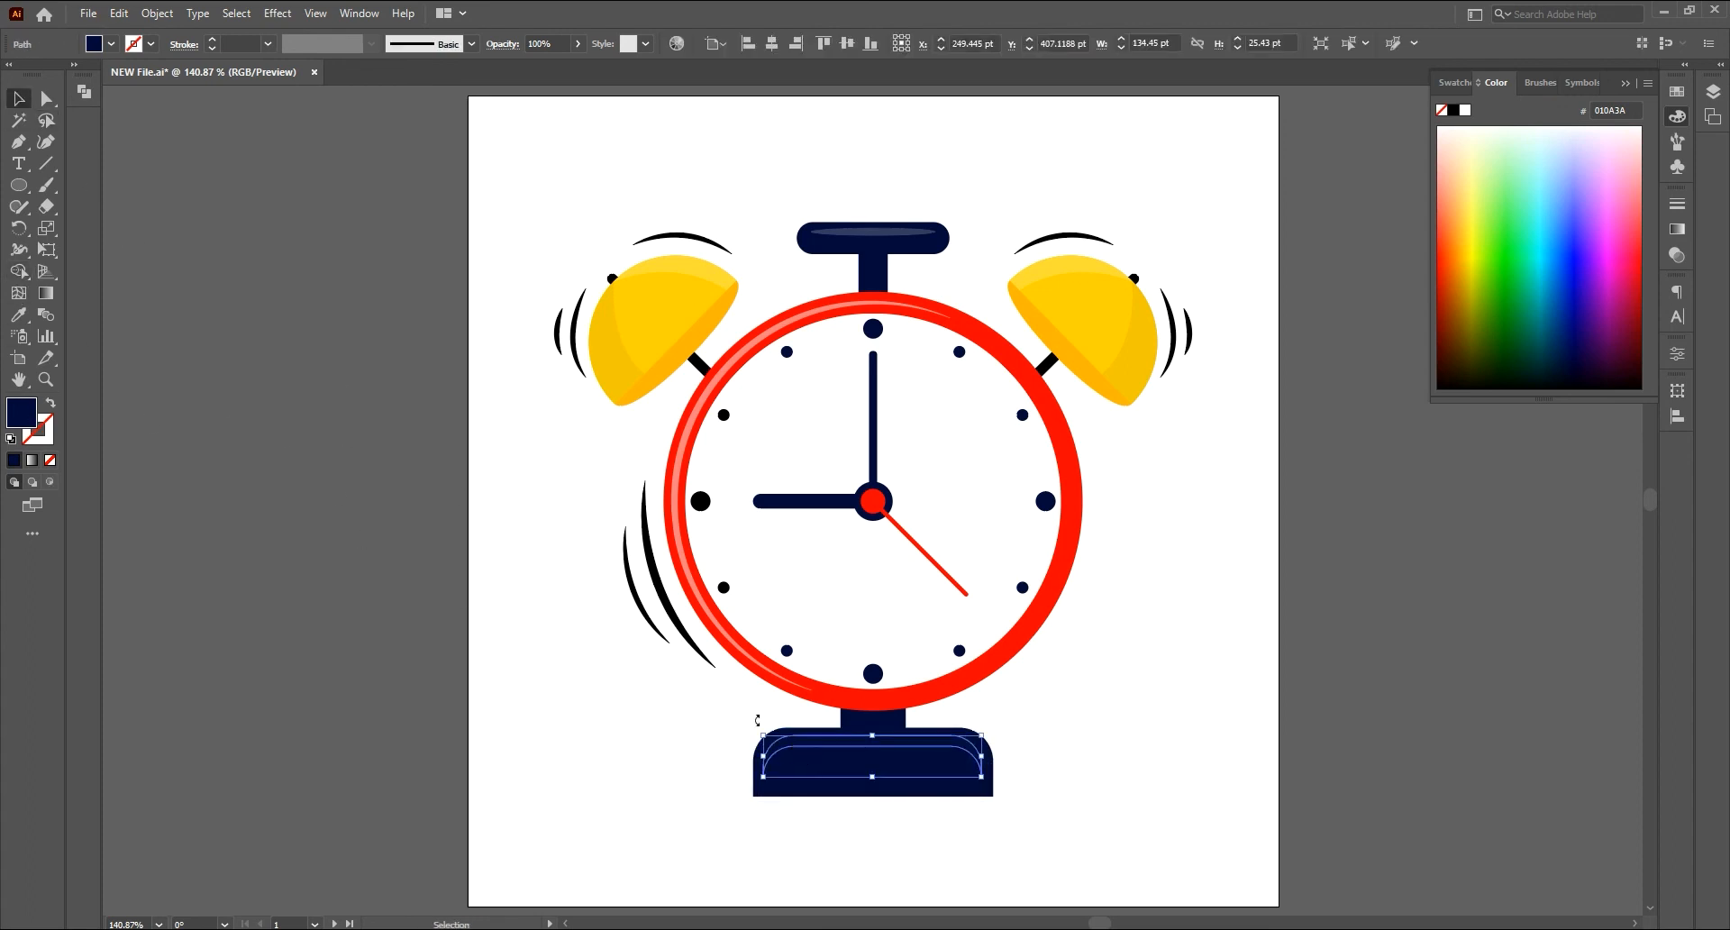
pyautogui.doubleClick(20, 413)
pyautogui.click(1199, 177)
pyautogui.click(1601, 178)
pyautogui.moveTo(981, 757); pyautogui.dragTo(989, 757)
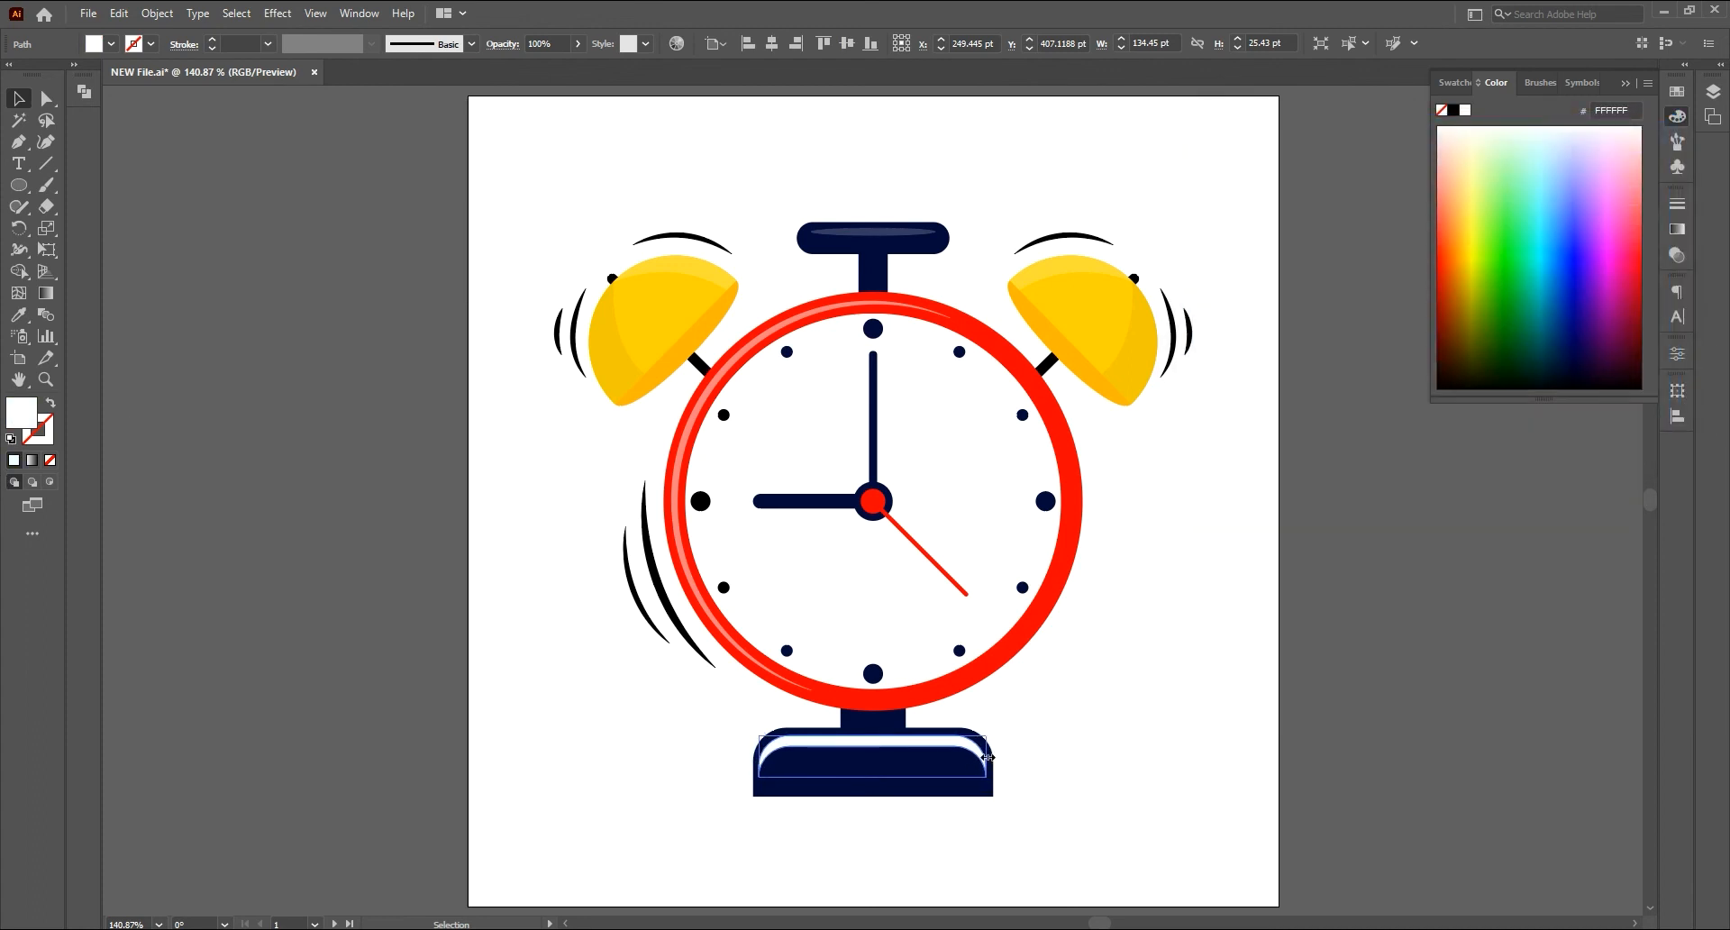
# Step: Try 30% opacity on the stand's white highlight band and reduce it to 15%
pyautogui.write('30')
pyautogui.press('Return')
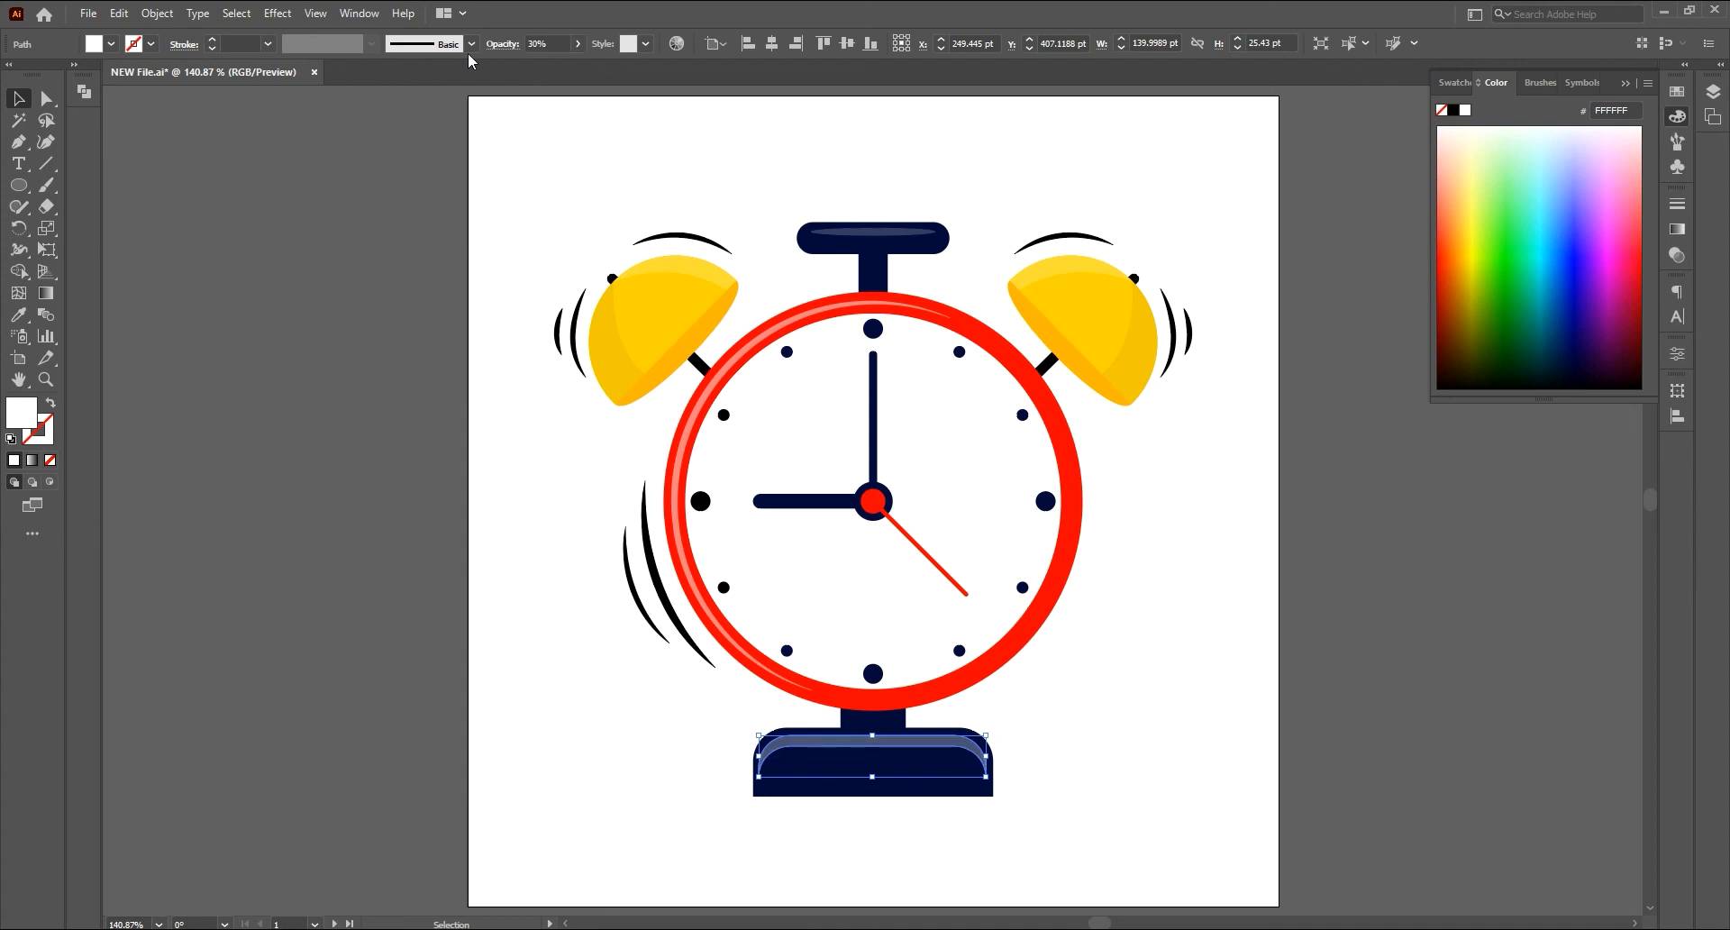
pyautogui.click(515, 590)
pyautogui.click(847, 741)
pyautogui.click(546, 43)
pyautogui.write('15')
pyautogui.press('Return')
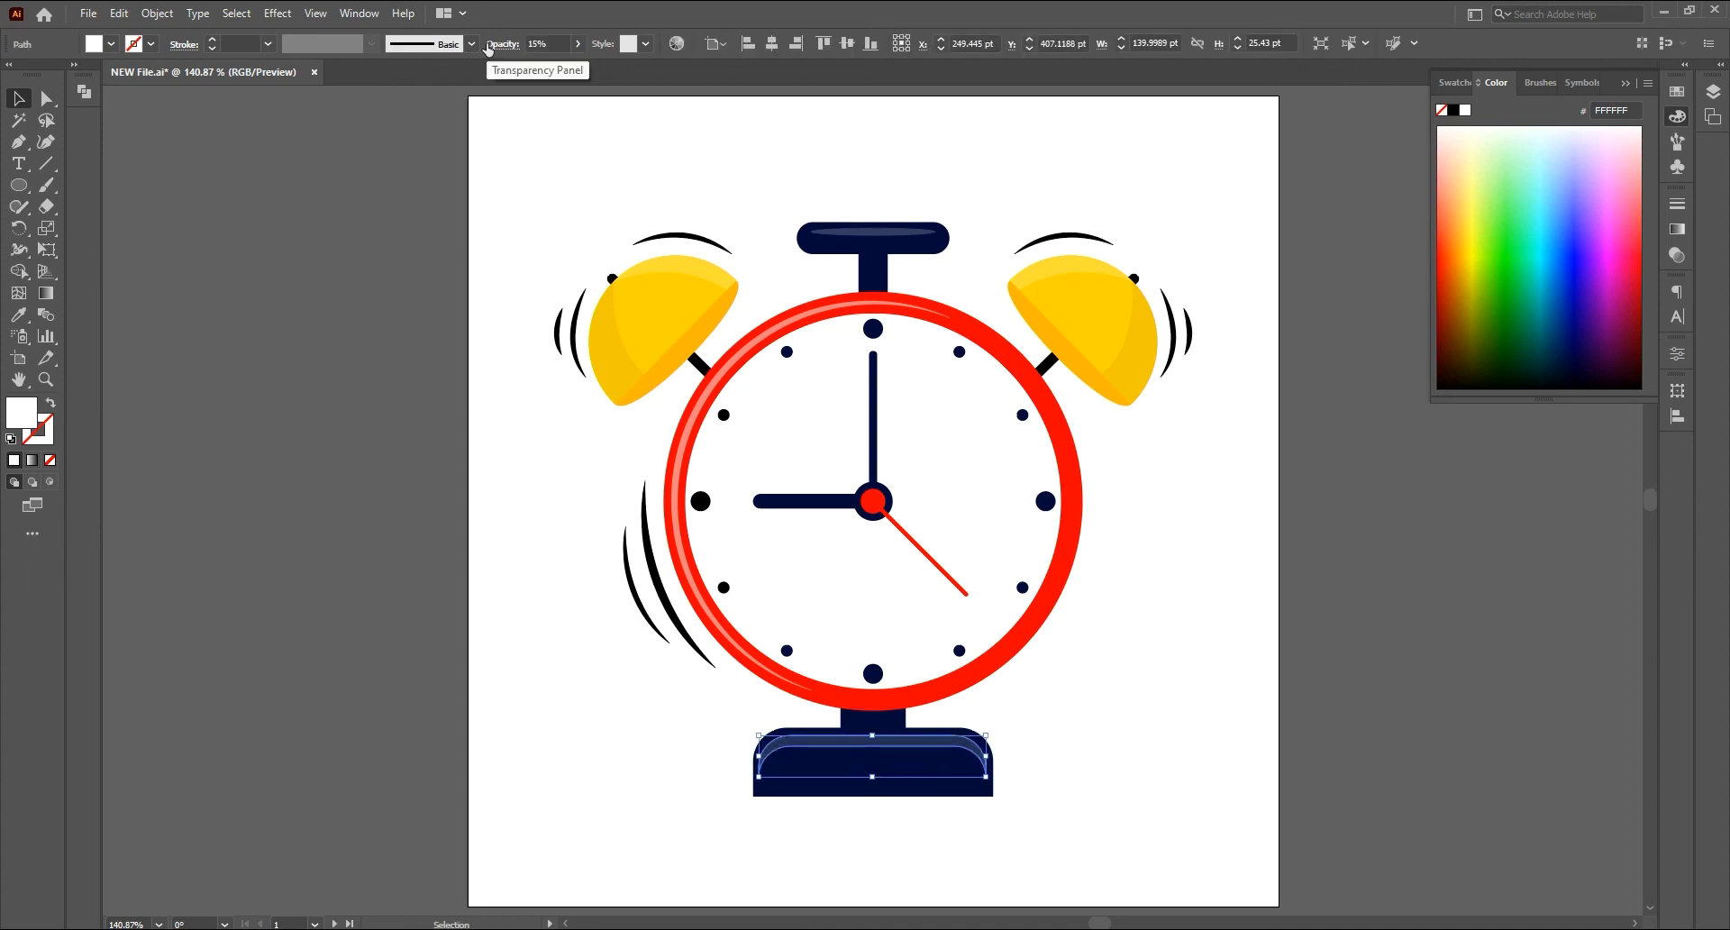
pyautogui.click(522, 382)
# Step: Draw a flat ellipse about 316 by 16 pt below the stand and fill it with black 000000
pyautogui.click(18, 185)
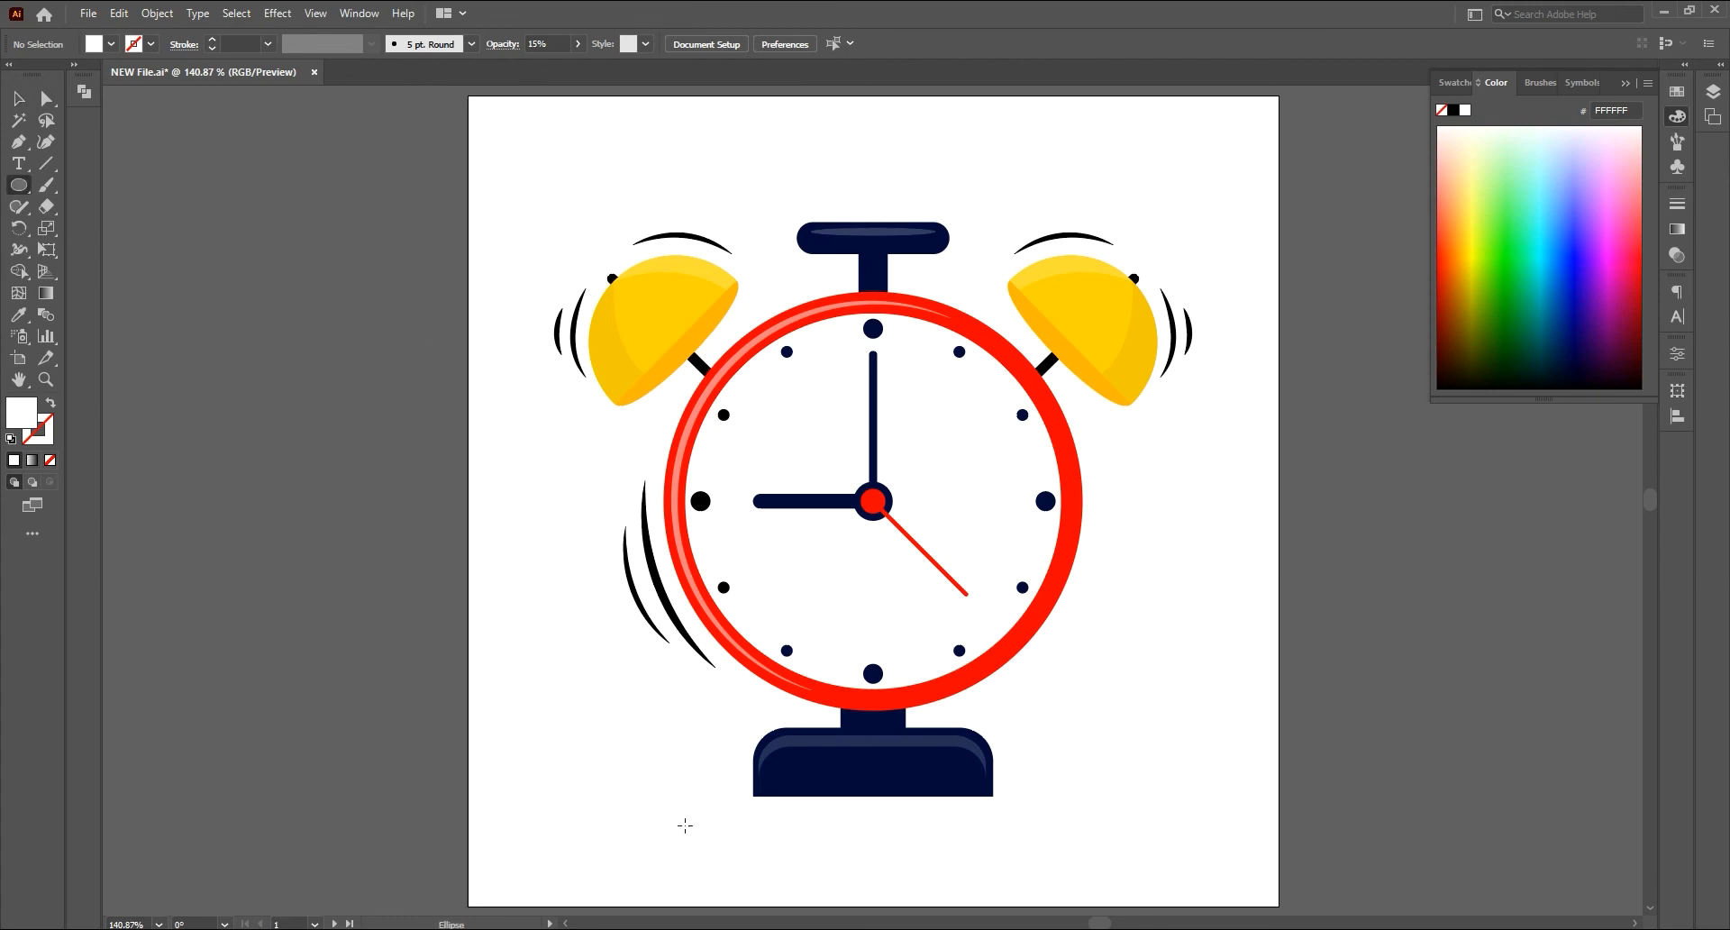
pyautogui.moveTo(659, 811); pyautogui.dragTo(1172, 836)
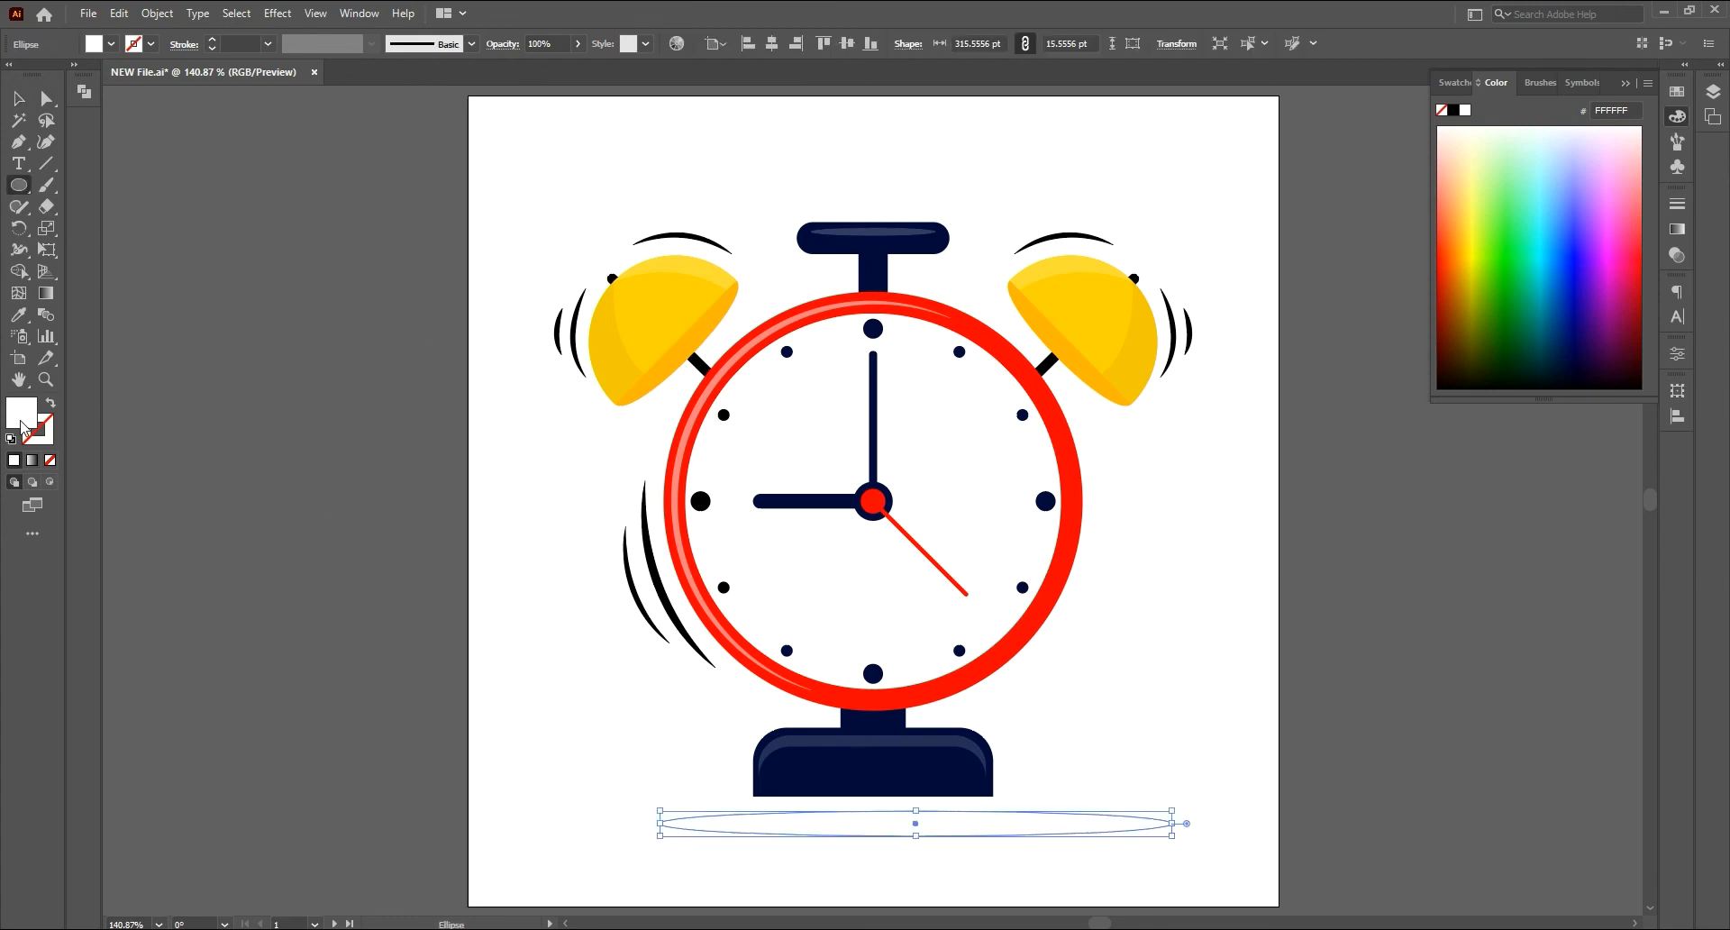
pyautogui.doubleClick(22, 421)
pyautogui.moveTo(1212, 399); pyautogui.dragTo(1196, 407)
pyautogui.click(1625, 184)
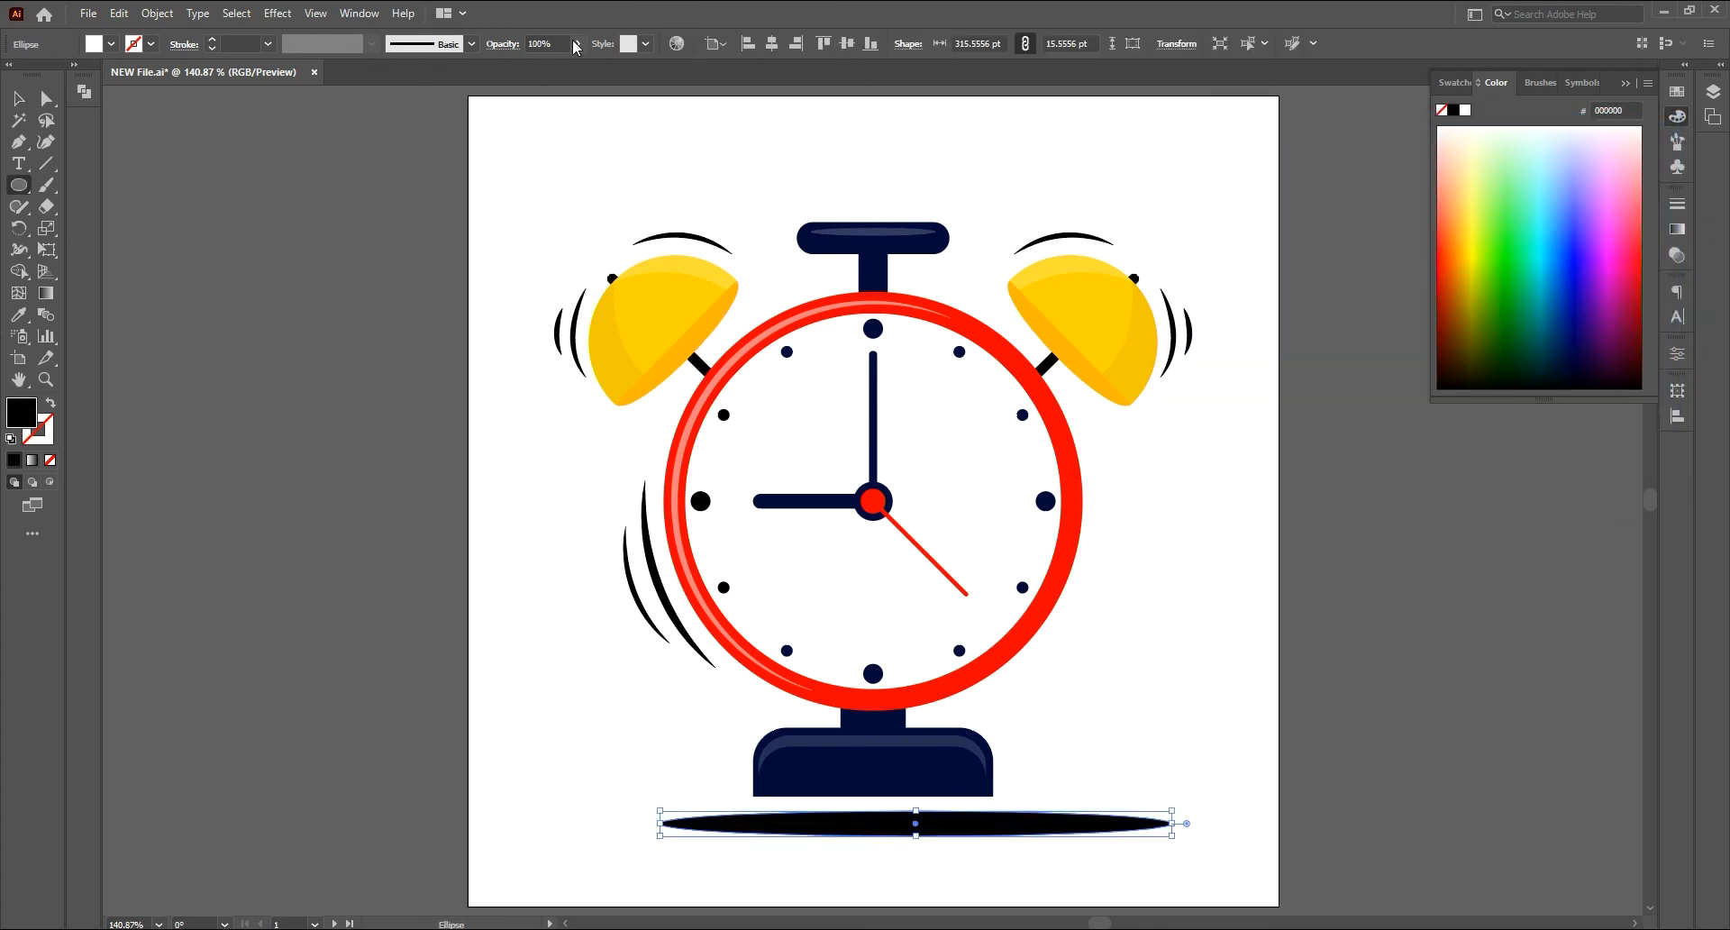
# Step: Set the black shadow ellipse's opacity to 30%
pyautogui.moveTo(569, 44); pyautogui.dragTo(447, 59)
pyautogui.write('30')
pyautogui.press('Return')
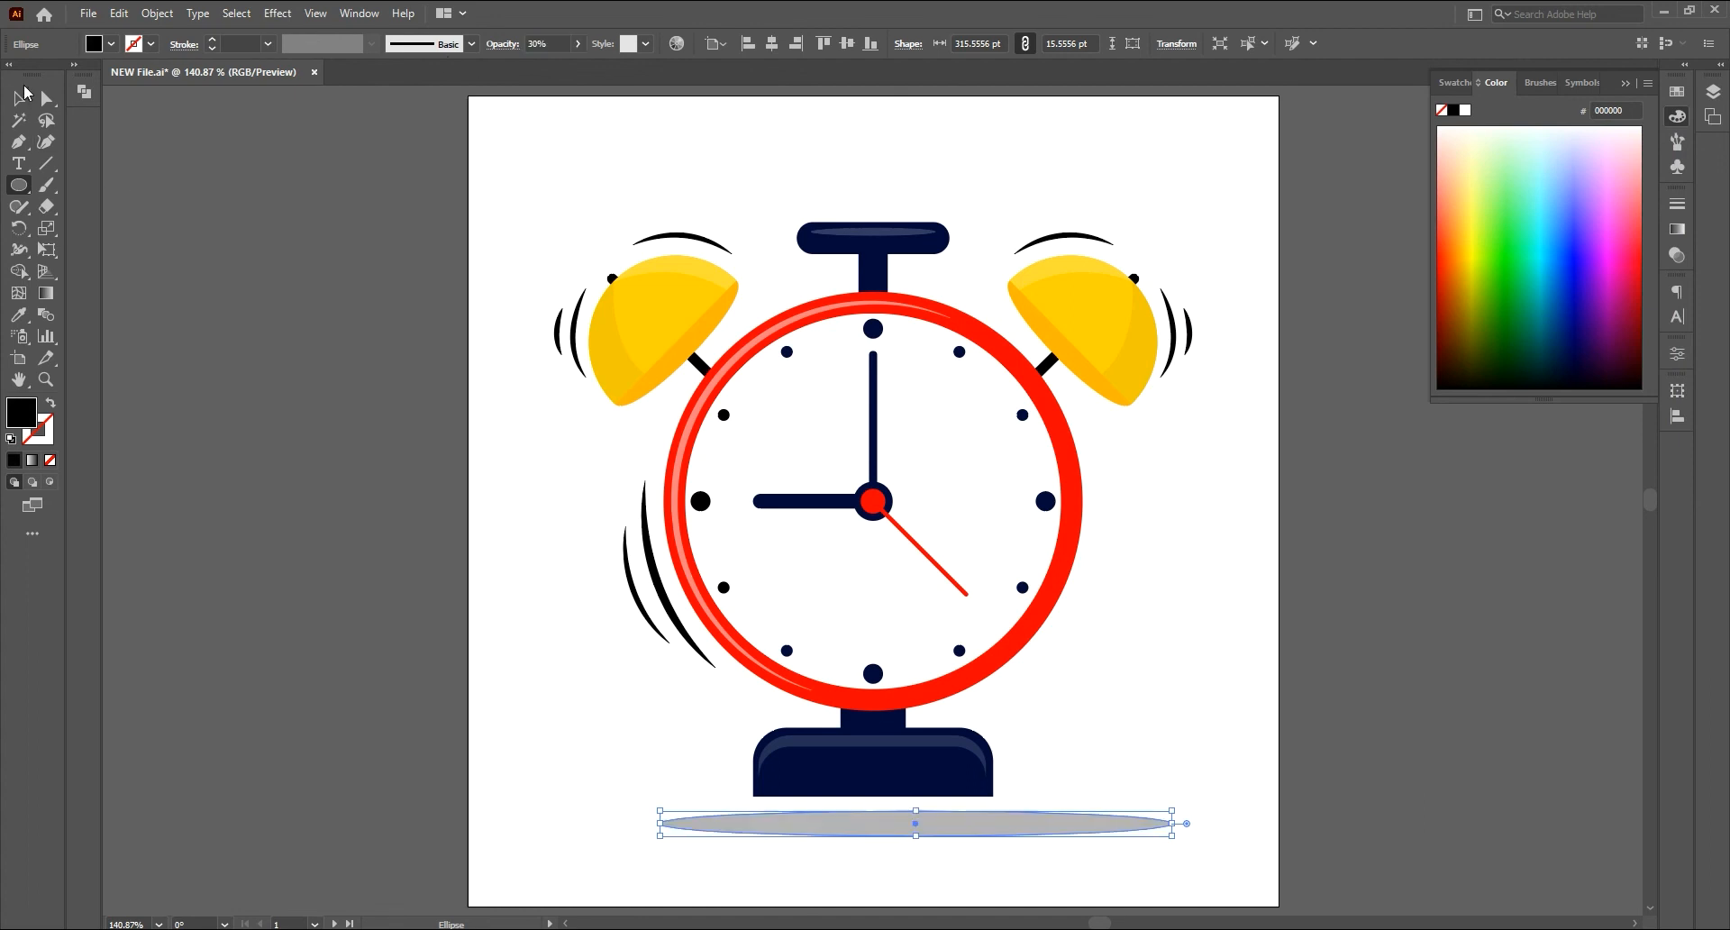
# Step: Centre the shadow ellipse horizontally under the clock and move it up to the stand's bottom edge
pyautogui.click(19, 97)
pyautogui.click(667, 810)
pyautogui.click(708, 818)
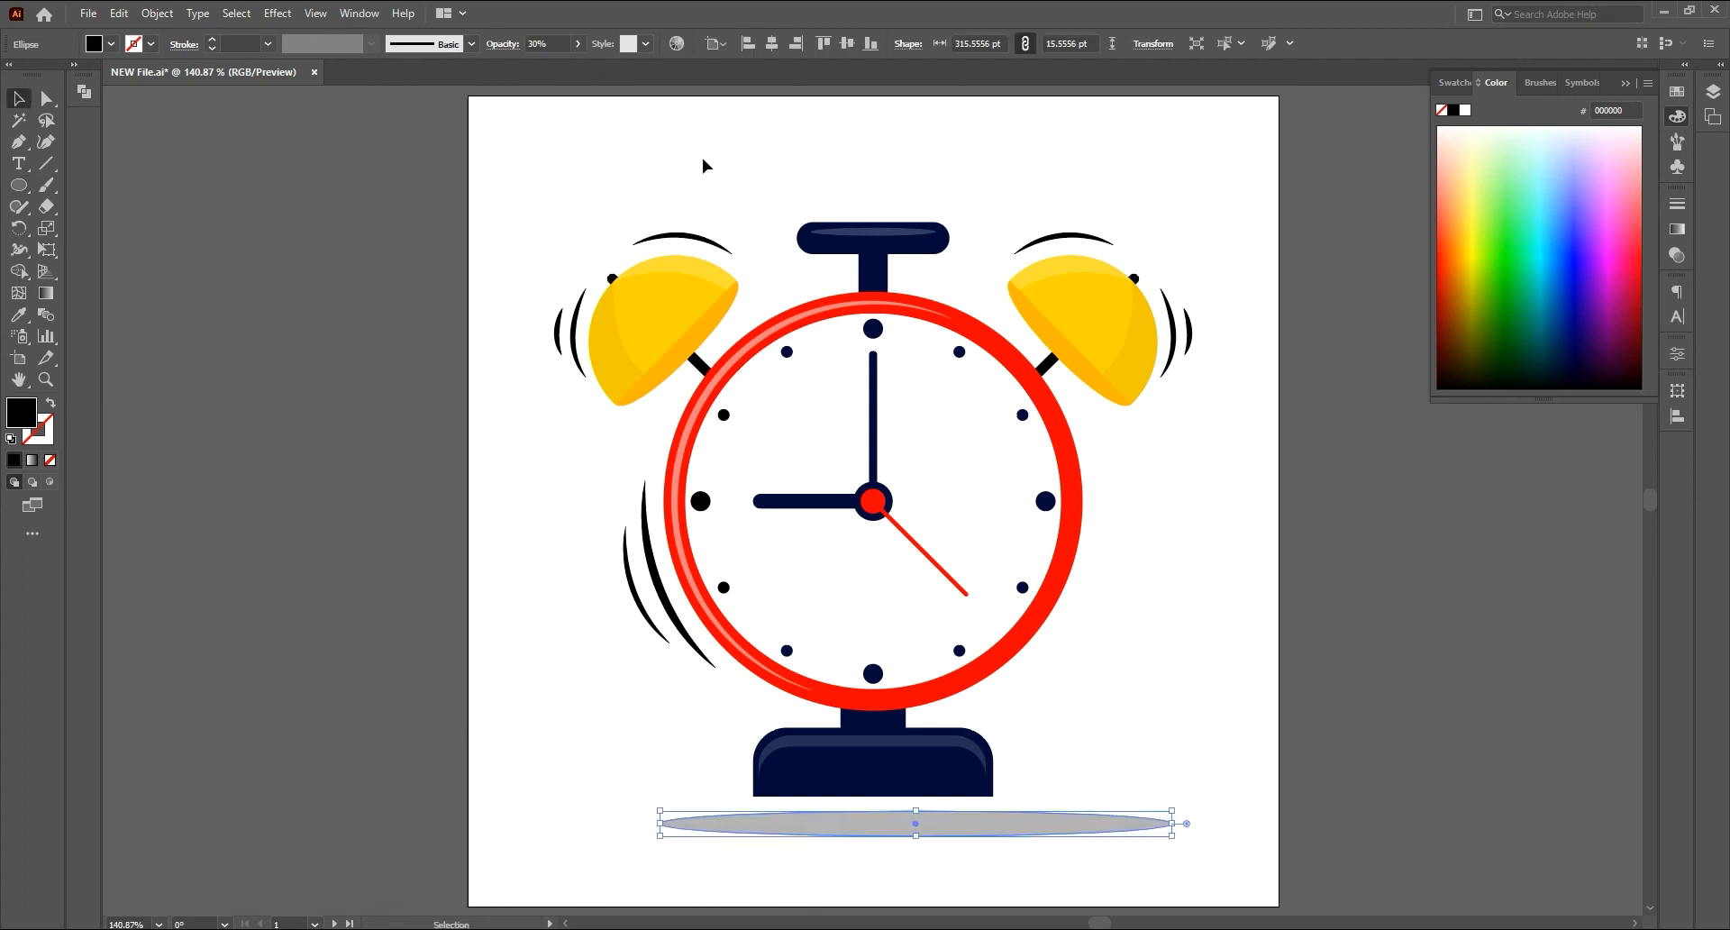
pyautogui.click(772, 47)
pyautogui.moveTo(899, 822); pyautogui.dragTo(904, 795)
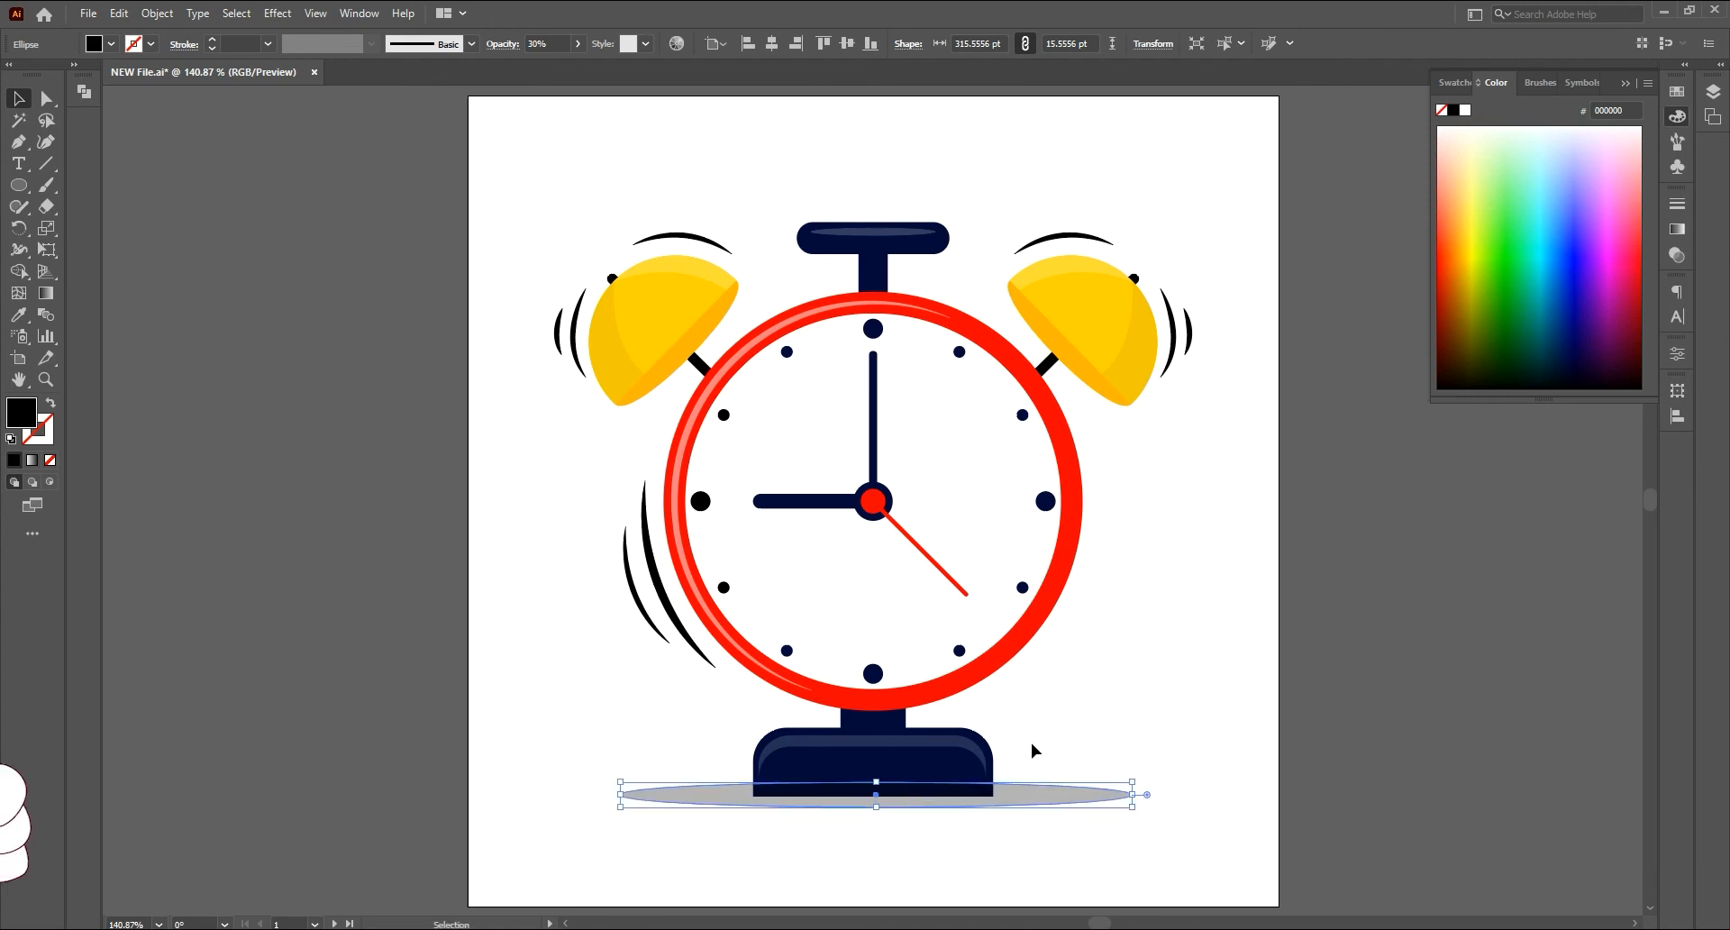
# Step: Select and group all the clock artwork, and centre it vertically on the artboard
pyautogui.click(1625, 82)
pyautogui.press('a')
pyautogui.hotkey('ctrl', 'a')
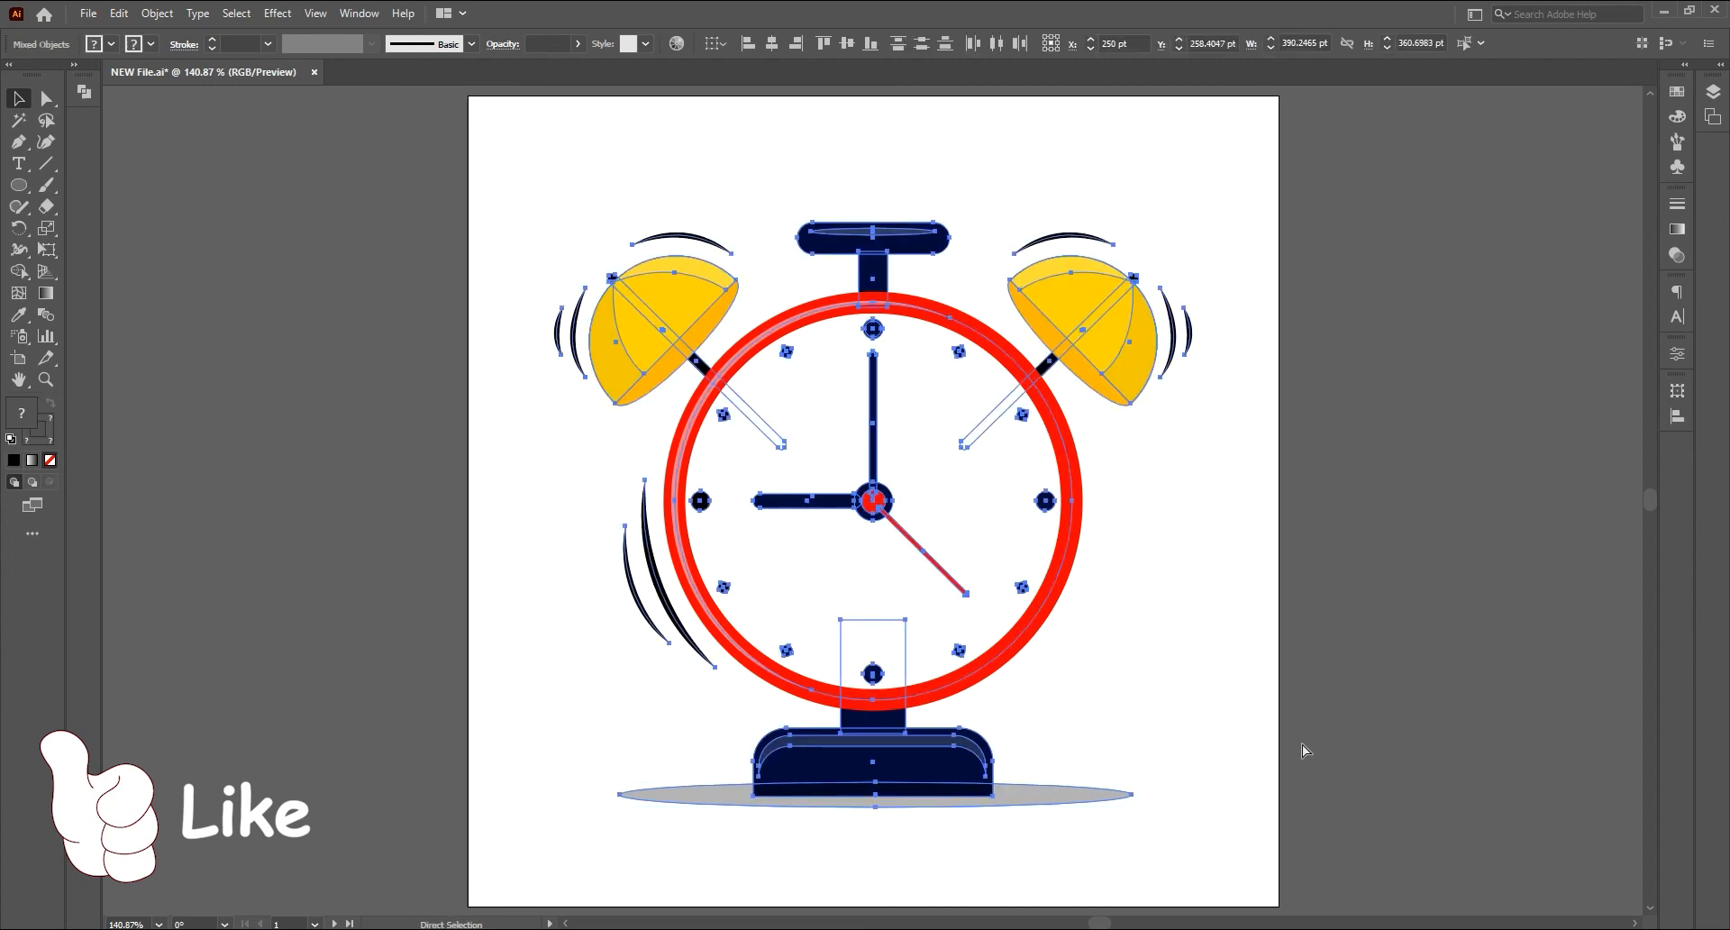
pyautogui.click(847, 44)
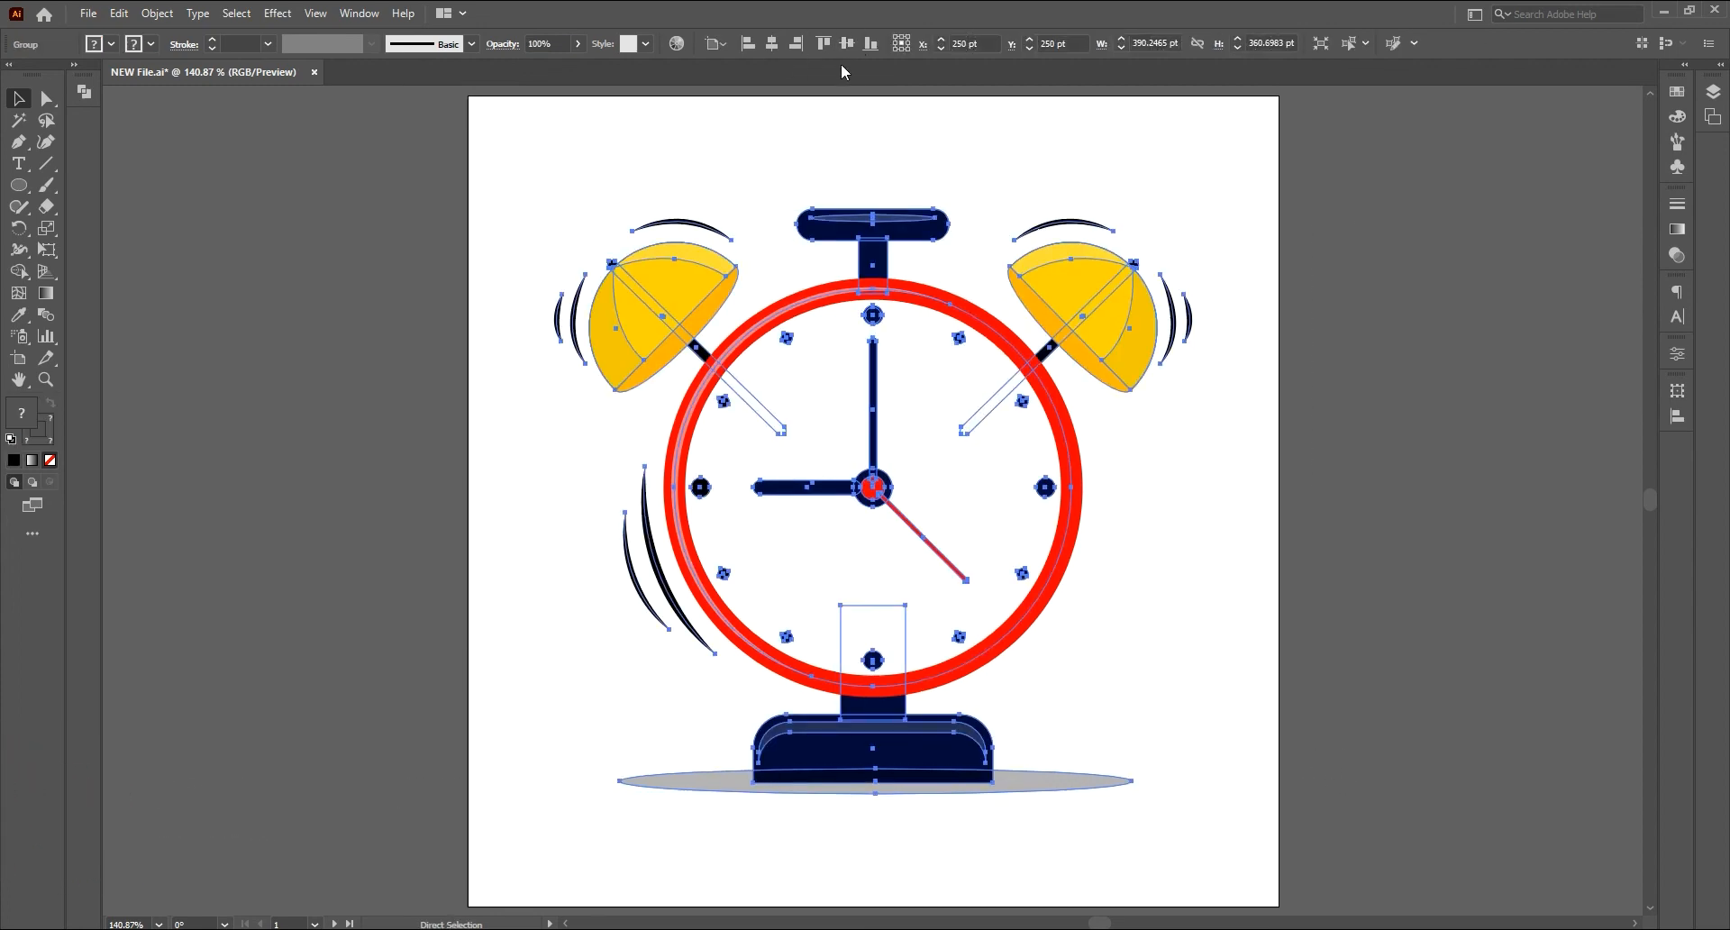
pyautogui.click(1231, 168)
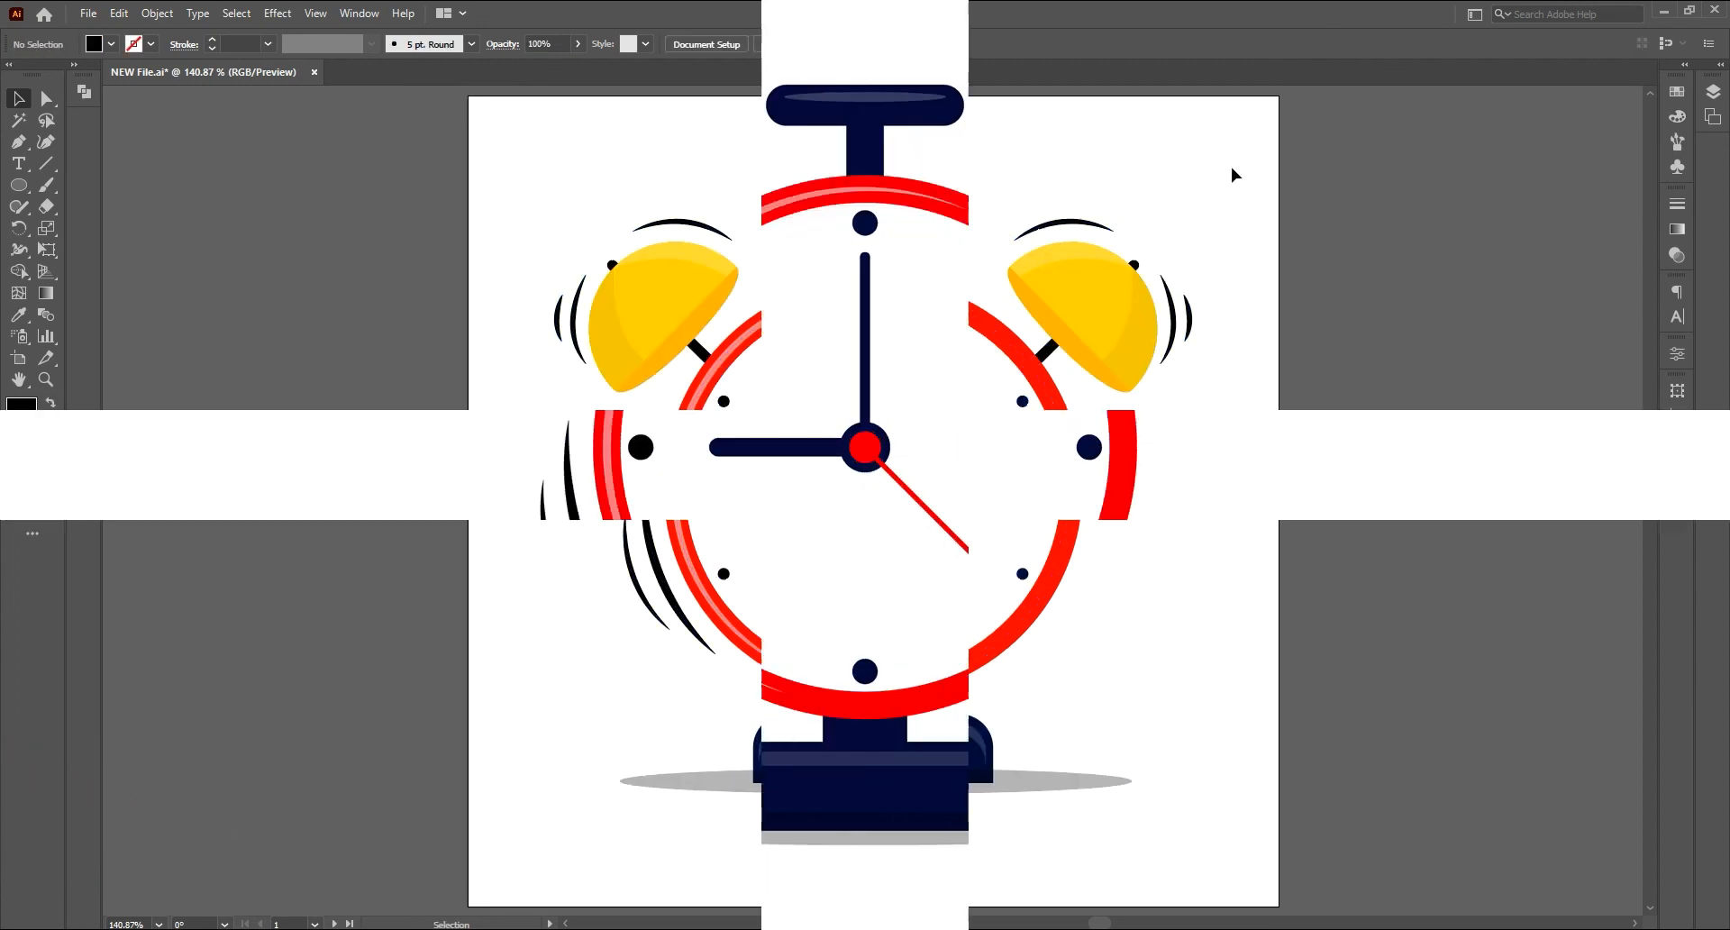